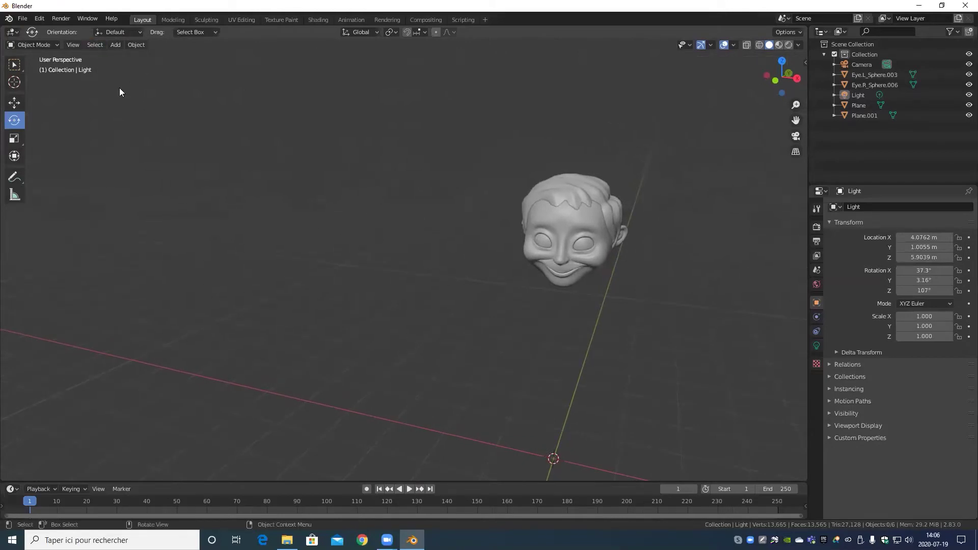
- Add a 2 m cube mesh at the world origin with UV generation turned off
click(116, 45)
mouse_move(132, 57)
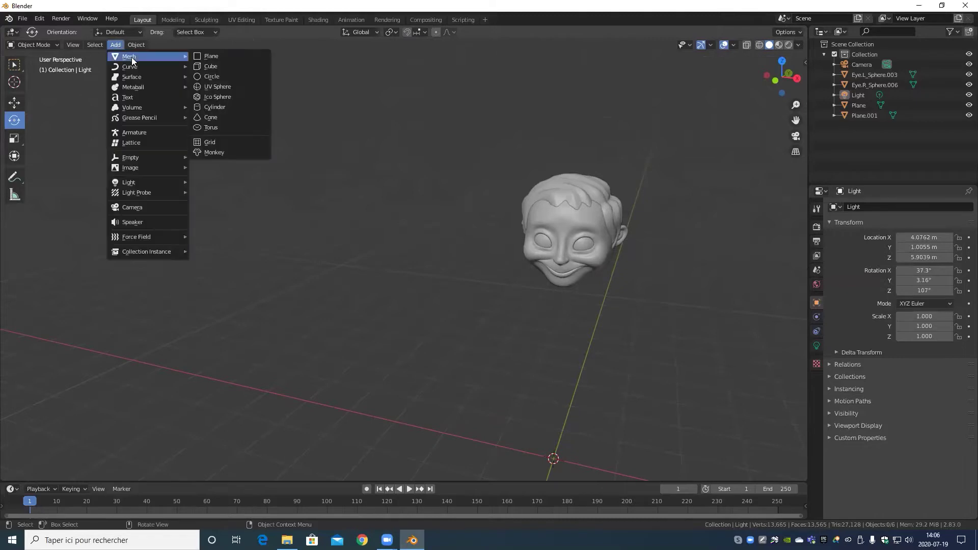
click(207, 66)
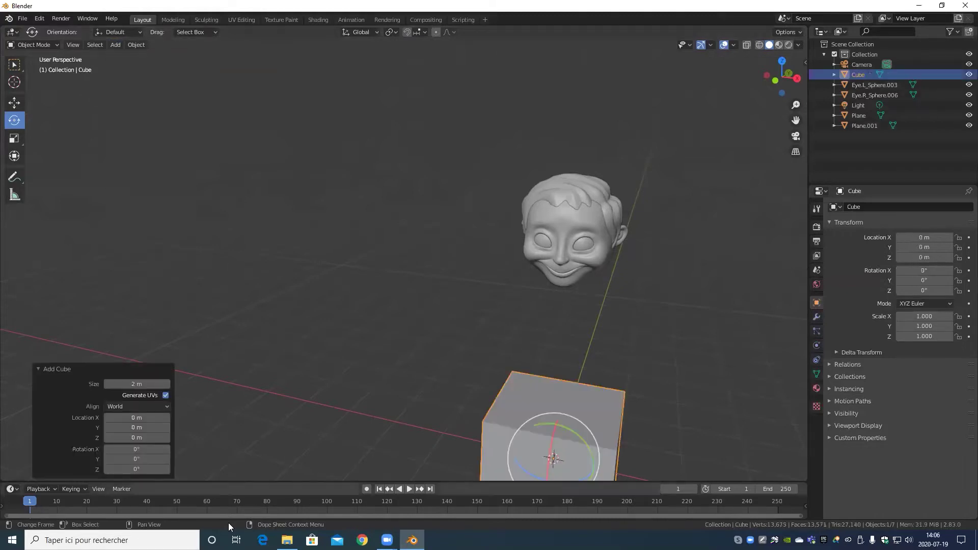
click(166, 396)
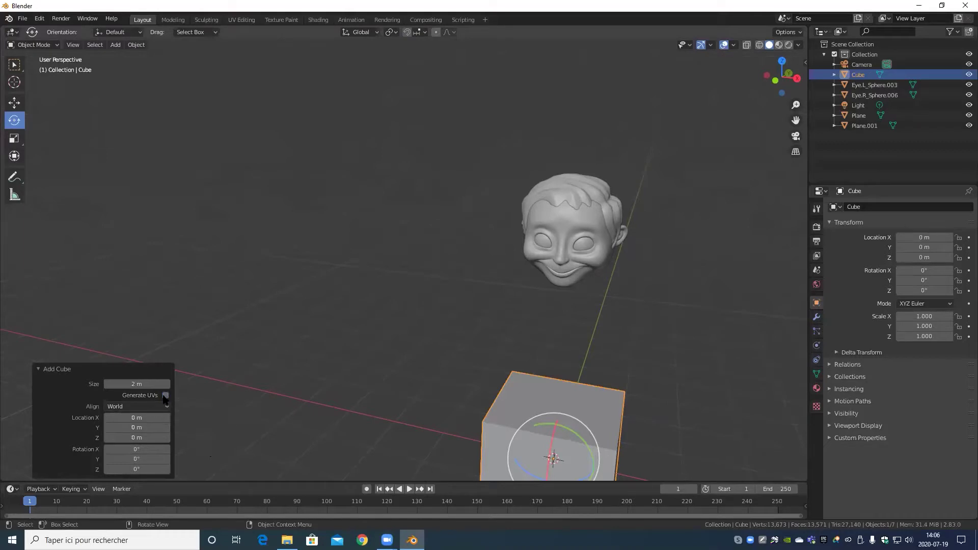
- Deselect the cube and examine its faces from all around, including from underneath
scroll(420, 454, down, 3)
shift+middle_drag(433, 393, 344, 323)
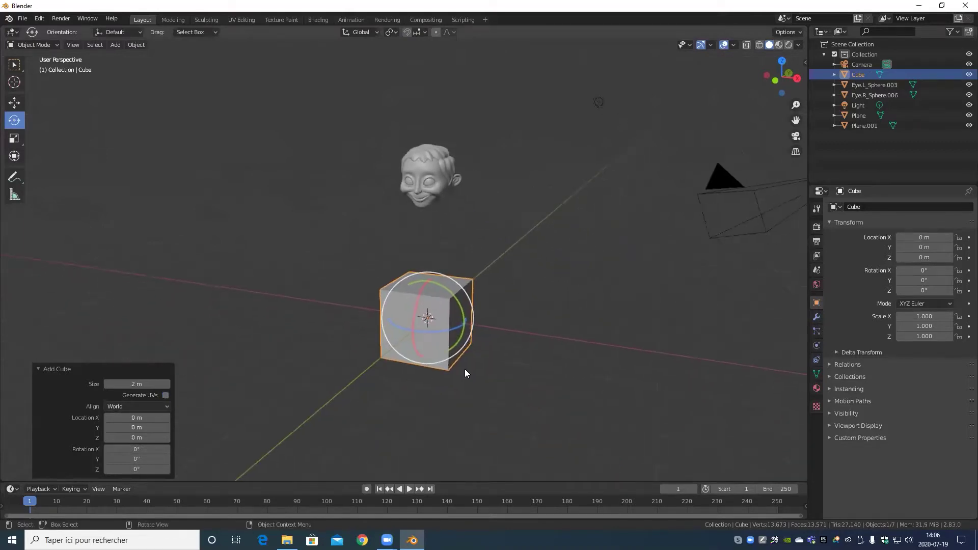
scroll(465, 369, up, 5)
click(259, 403)
scroll(325, 346, down, 5)
middle_drag(476, 354, 453, 371)
scroll(452, 375, up, 3)
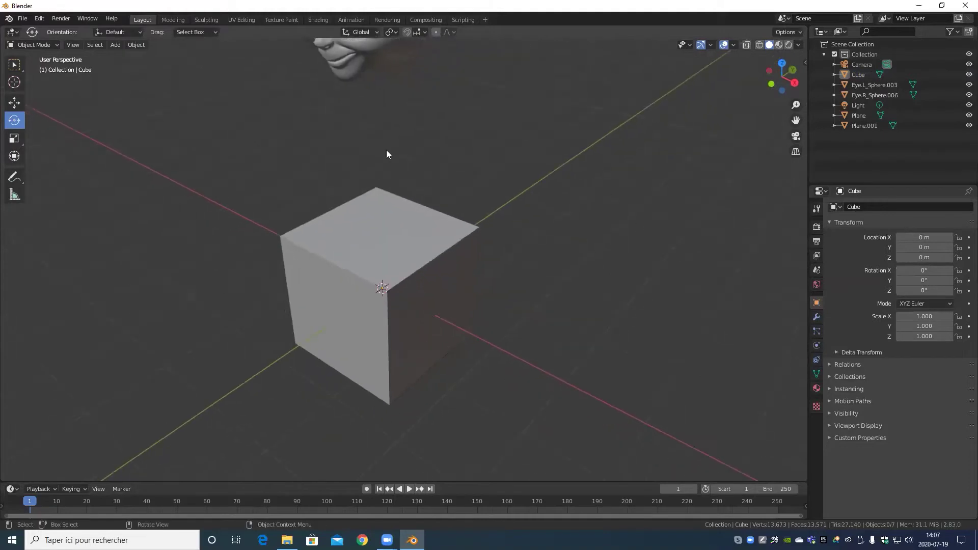
scroll(349, 395, up, 3)
scroll(349, 402, down, 3)
middle_drag(350, 408, 486, 286)
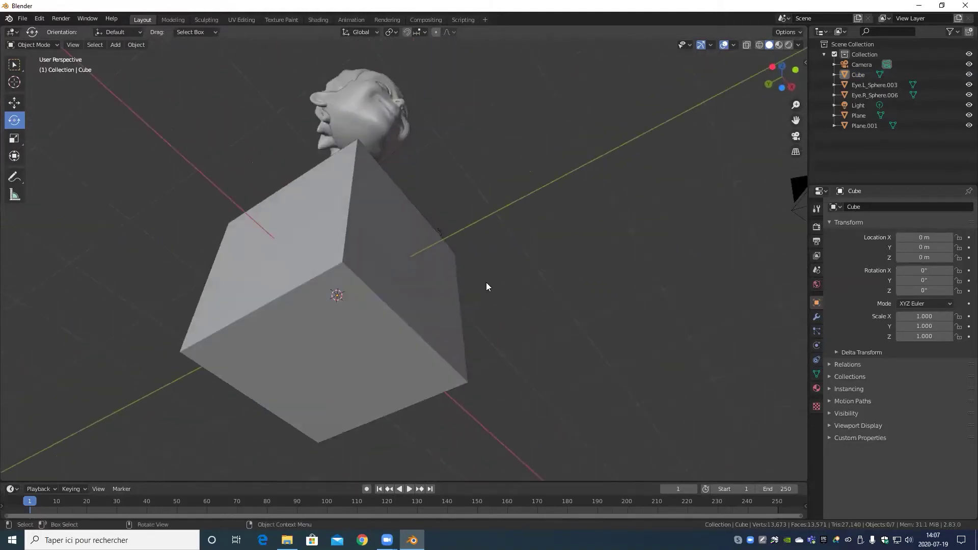
scroll(437, 336, down, 3)
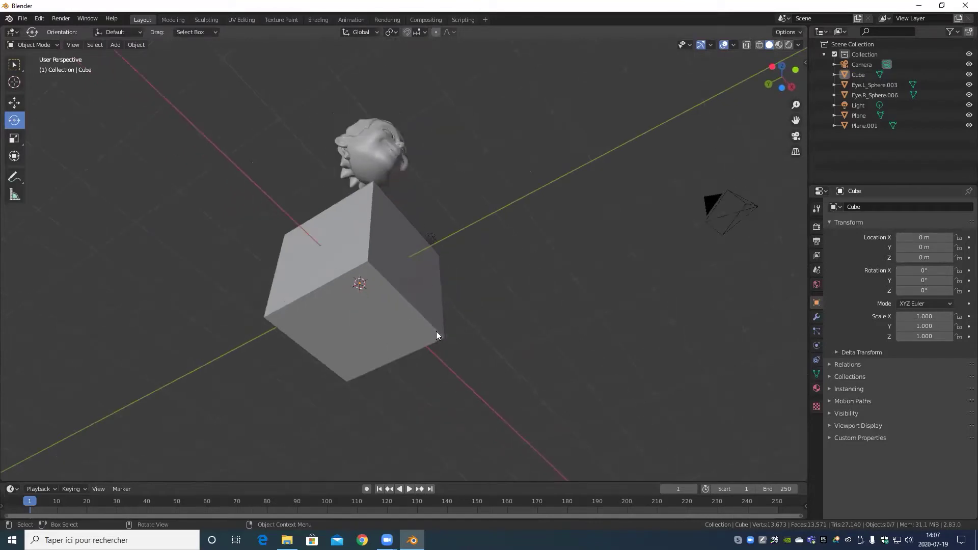
middle_drag(437, 335, 248, 281)
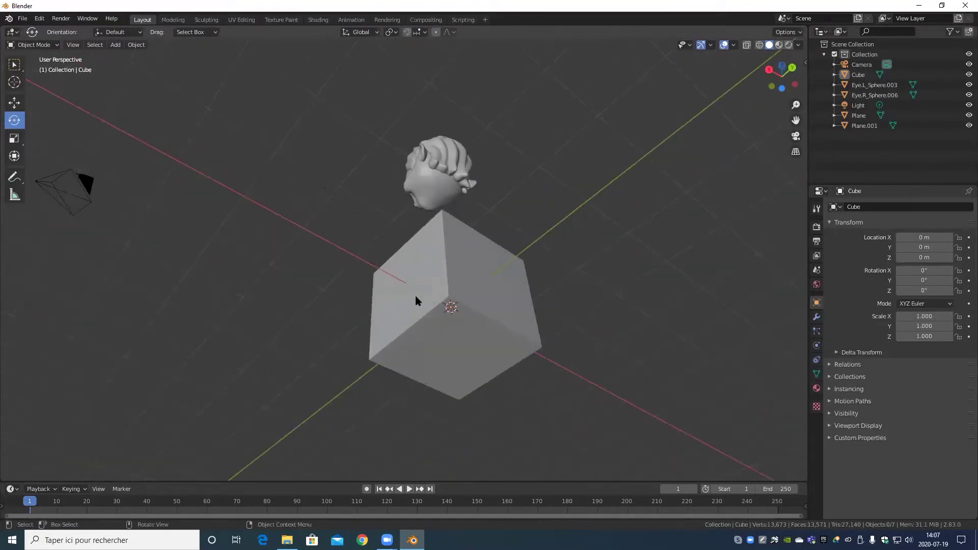
middle_drag(415, 300, 434, 367)
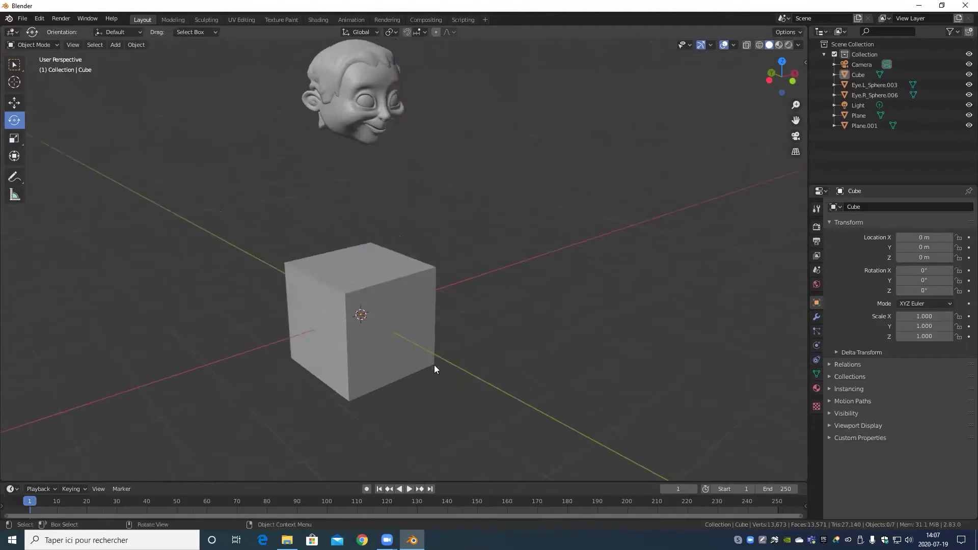
scroll(434, 367, up, 5)
shift+middle_drag(337, 396, 407, 221)
scroll(456, 302, down, 1)
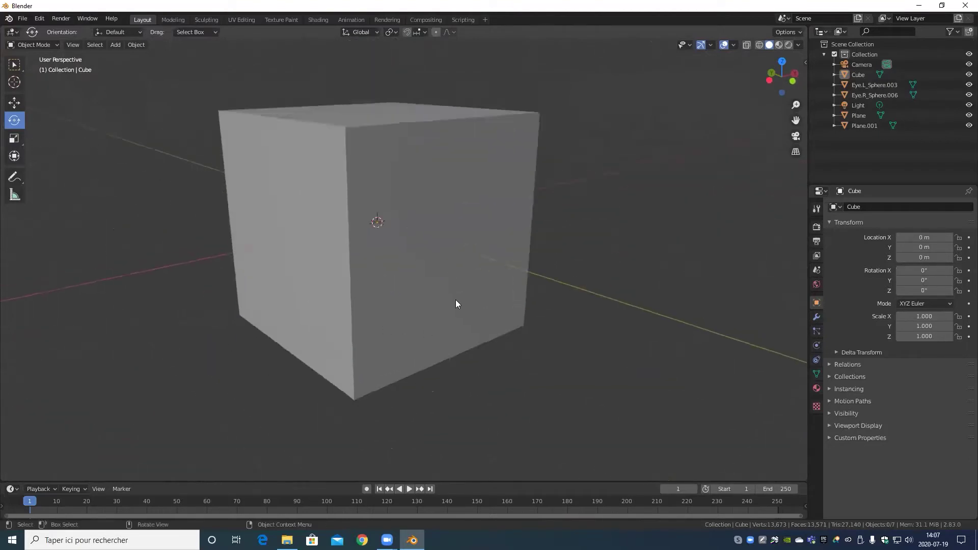
scroll(456, 304, down, 3)
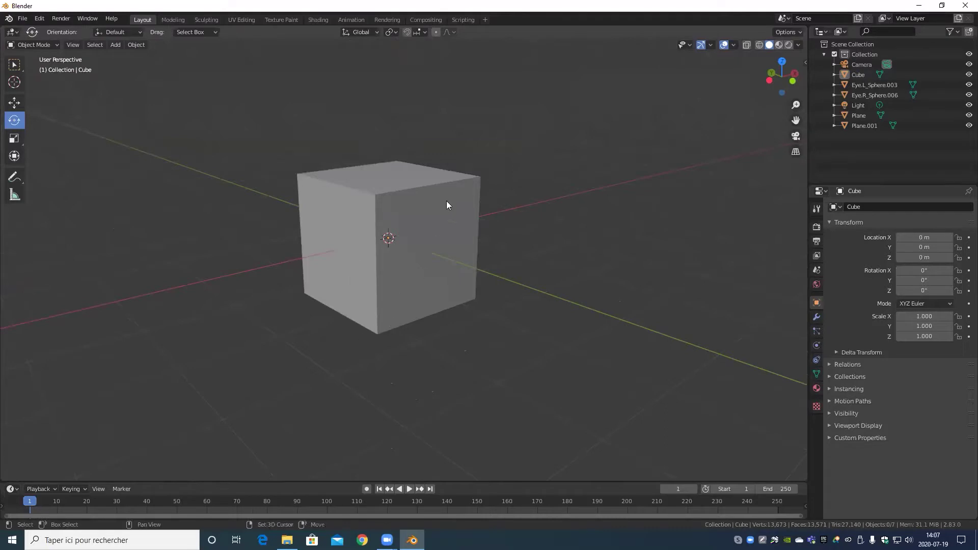
shift+middle_drag(446, 205, 420, 298)
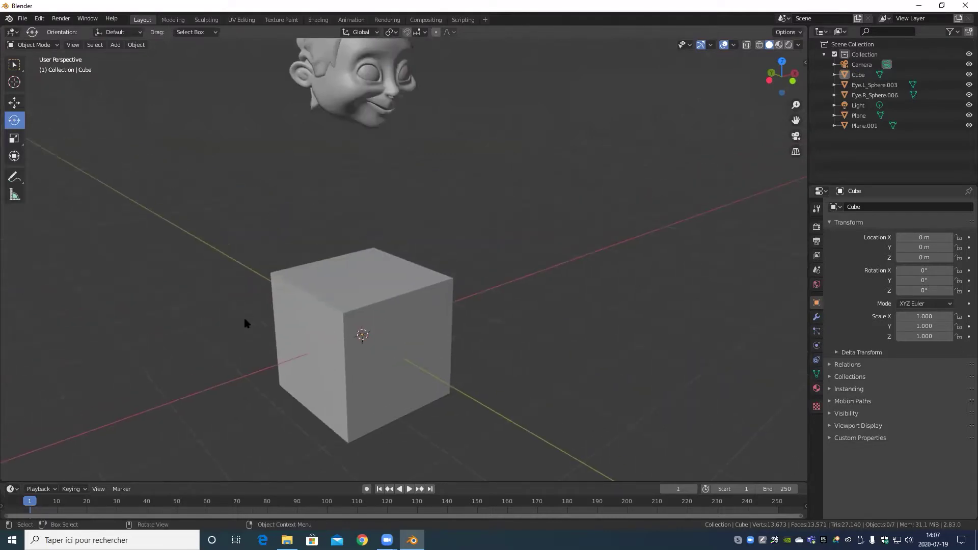
middle_drag(244, 322, 368, 334)
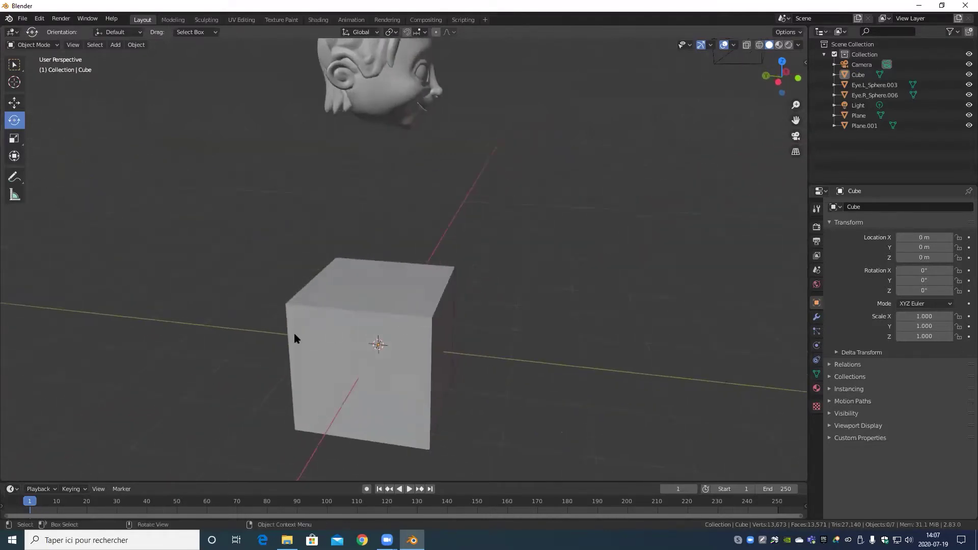
middle_drag(294, 334, 375, 437)
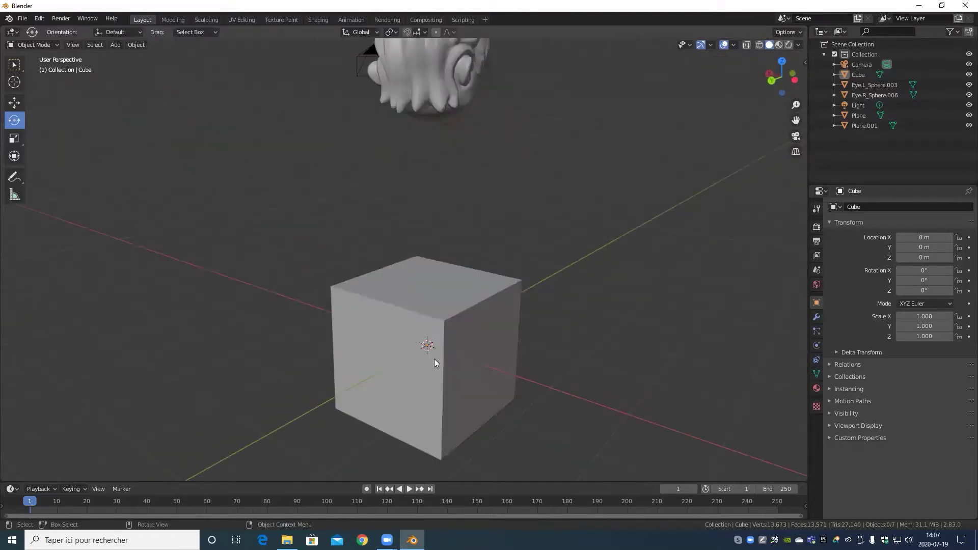
scroll(448, 357, down, 5)
scroll(452, 307, up, 3)
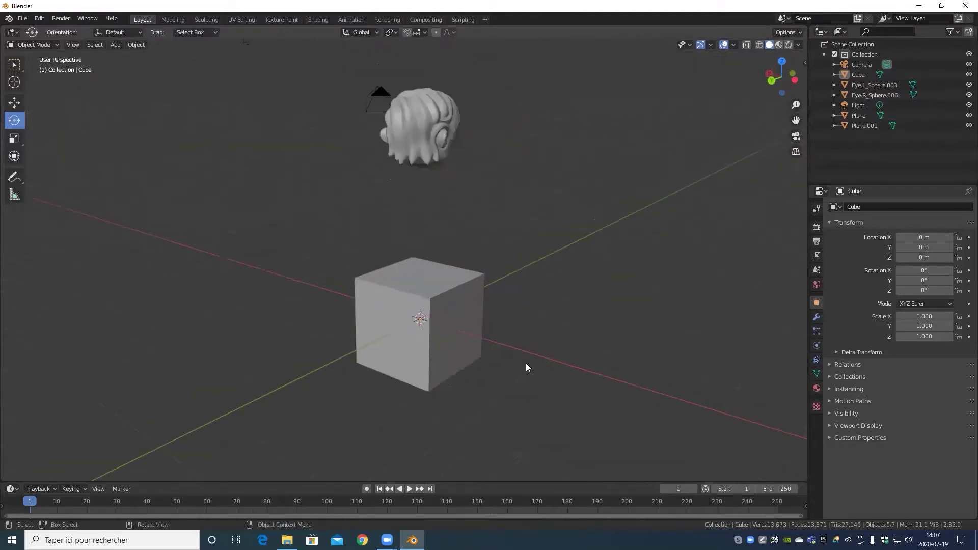
scroll(525, 367, up, 5)
scroll(519, 373, down, 4)
middle_drag(519, 373, 442, 320)
- Add a 2 m plane at the world origin and raise it along Z to the cube's top face
click(116, 45)
mouse_move(125, 55)
click(214, 56)
scroll(479, 257, down, 4)
middle_drag(479, 257, 468, 264)
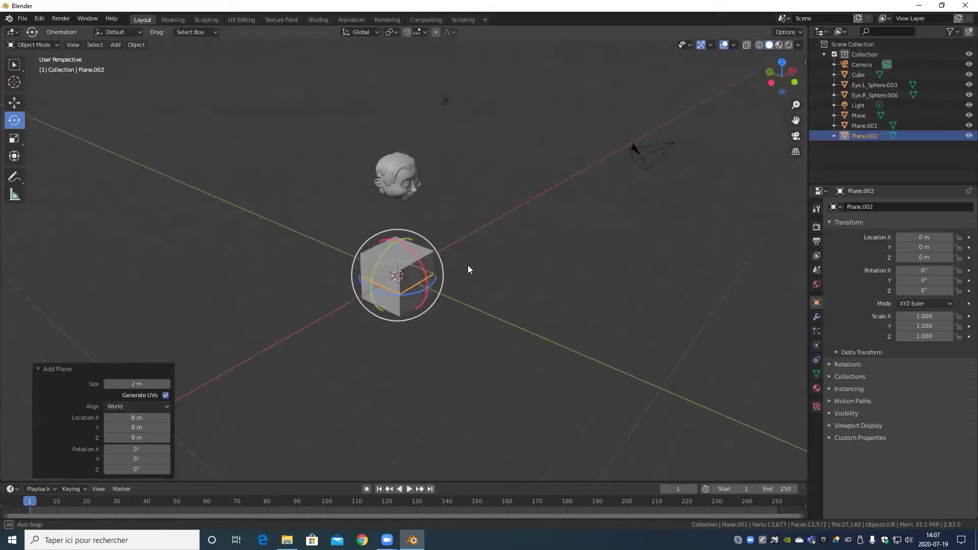
click(14, 103)
scroll(397, 257, up, 6)
drag(394, 256, 392, 176)
middle_drag(415, 282, 454, 260)
- Duplicate the top plane, move the copy down to the cube's bottom face, and set snapping to Vertex
key(shift+d)
drag(396, 191, 458, 419)
click(421, 32)
click(390, 74)
middle_drag(474, 395, 464, 415)
- Duplicate the bottom plane, place the copy beside the cube, and rotate it upright by 90° around X
key(shift+d)
click(640, 370)
click(15, 120)
drag(573, 332, 644, 342)
click(137, 436)
text(90)
key(Return)
- Snap the upright plane along Y to the cube's side at Y -1 m and set its X and Z locations to 0
click(14, 103)
ctrl+drag(544, 358, 457, 268)
middle_drag(611, 311, 515, 298)
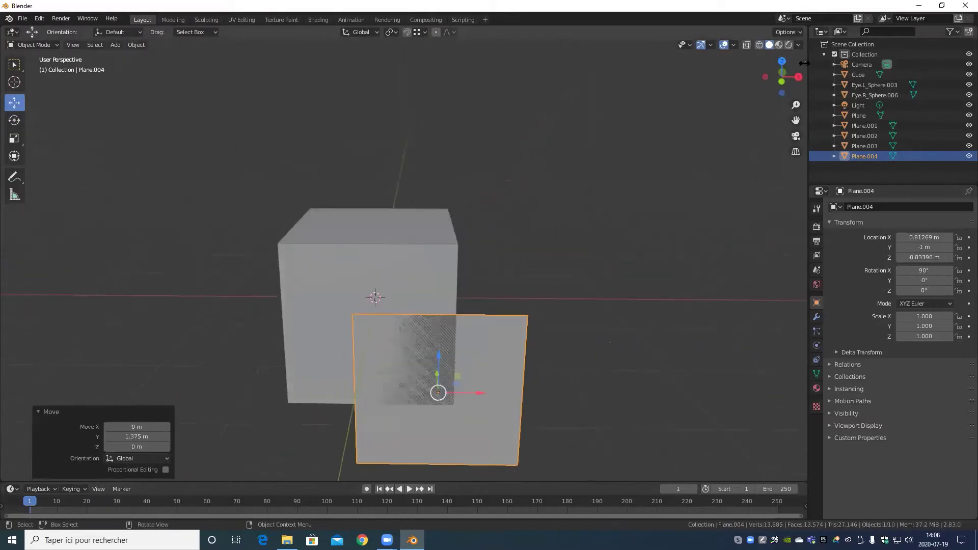
click(804, 63)
click(751, 83)
text(0)
key(Tab)
key(Tab)
text(0)
key(Return)
middle_drag(611, 296, 496, 308)
- Duplicate the upright plane and snap the copy along Y to the opposite face of the cube
key(shift+d)
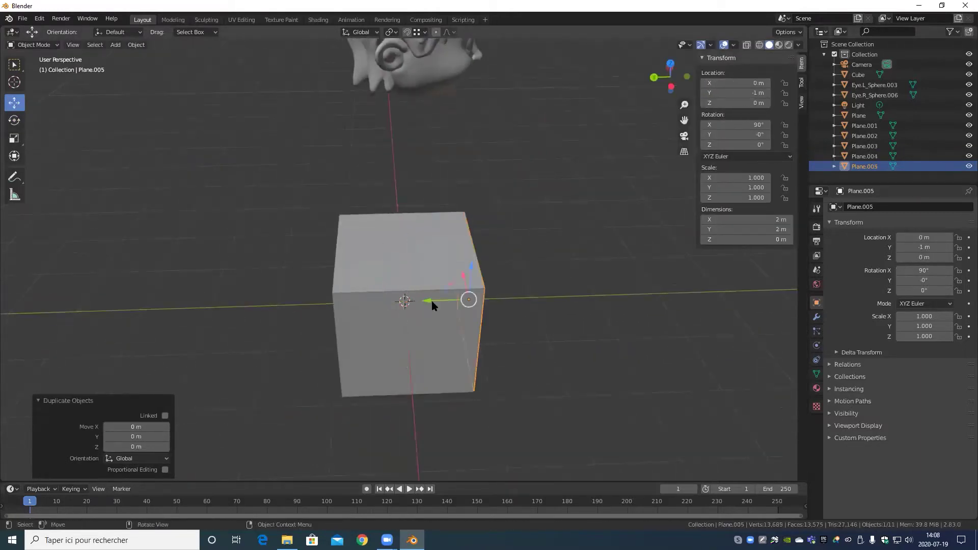
ctrl+drag(432, 302, 335, 295)
middle_drag(387, 308, 502, 313)
- Duplicate the upright plane once more, place the copy beside the cube, and snap it along X to -2 m
key(shift+d)
click(630, 305)
ctrl+drag(511, 309, 503, 269)
middle_drag(539, 278, 494, 275)
- Set the new plane's Y and Z locations to 0 and undo the stray rotation entry
click(748, 93)
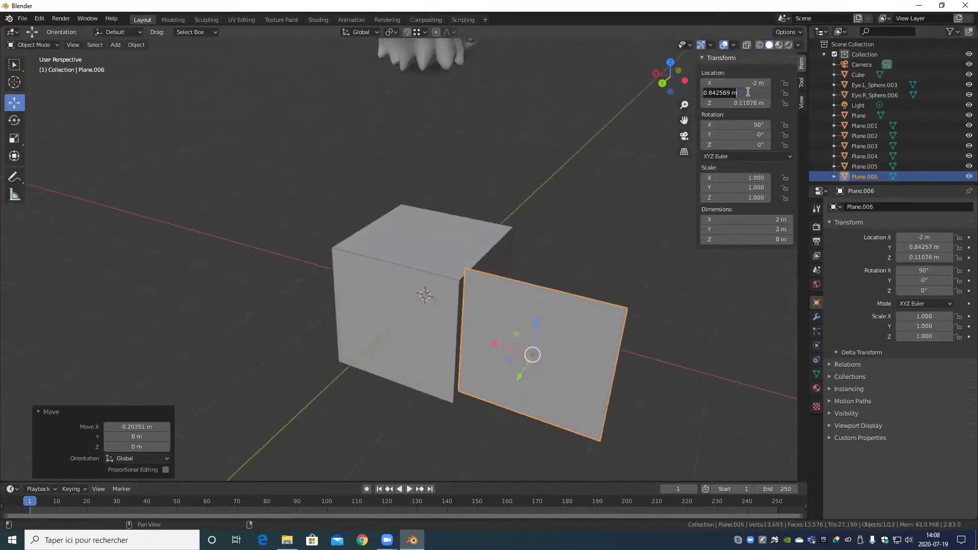
text(0)
key(Tab)
text(0)
key(Tab)
text(0)
key(Return)
key(ctrl+z)
click(20, 121)
drag(575, 344, 623, 257)
key(ctrl+z)
- Set the plane's Z rotation to 90° and snap it along X onto the cube's open side face
click(742, 144)
text(90)
key(Return)
click(15, 104)
middle_drag(283, 155, 298, 152)
ctrl+drag(510, 317, 446, 264)
middle_drag(405, 271, 452, 285)
- Duplicate this side plane and move the copy 2 m along X to the cube's opposite face
key(shift+d)
right_click(441, 275)
ctrl+drag(463, 286, 375, 259)
middle_drag(407, 259, 489, 244)
- Hide the original cube in the viewport so only the six planes form the box
scroll(855, 113, down, 2)
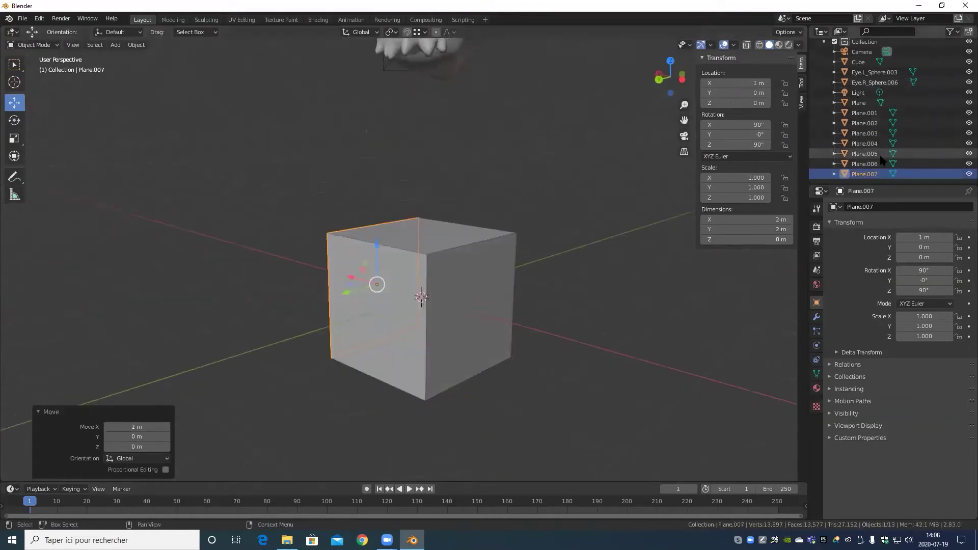
scroll(867, 98, up, 1)
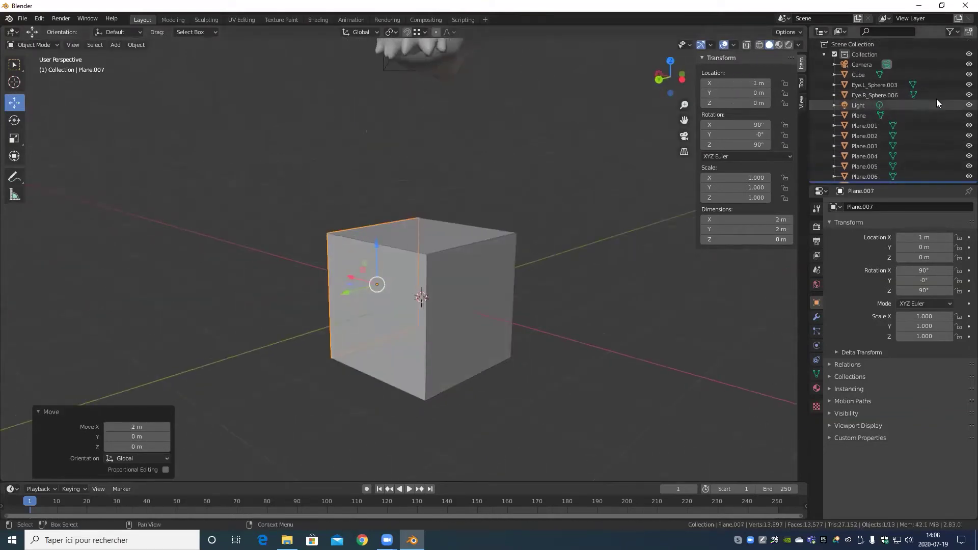
click(968, 74)
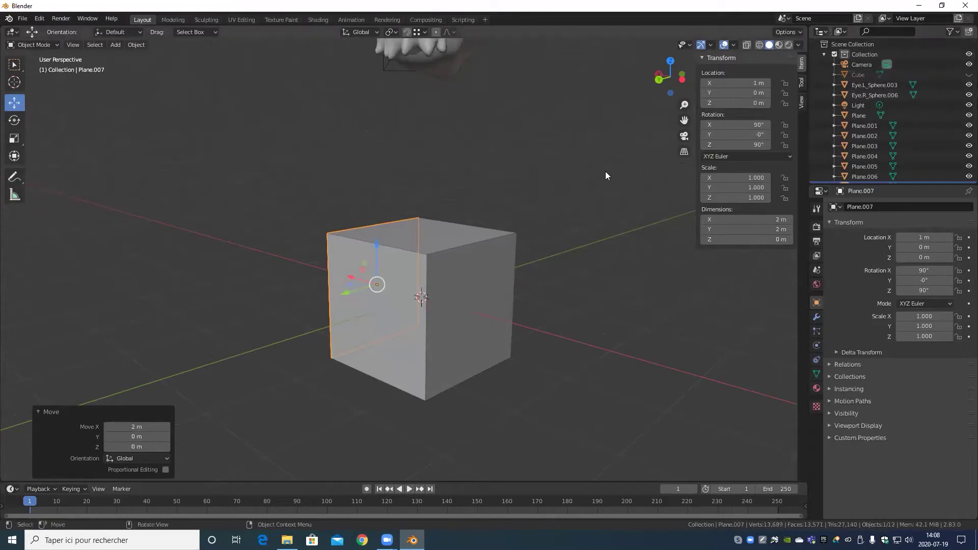
middle_drag(606, 172, 567, 246)
- Select the bottom edge of the last side plane in Edit Mode and snap the 3D cursor to it
key(Tab)
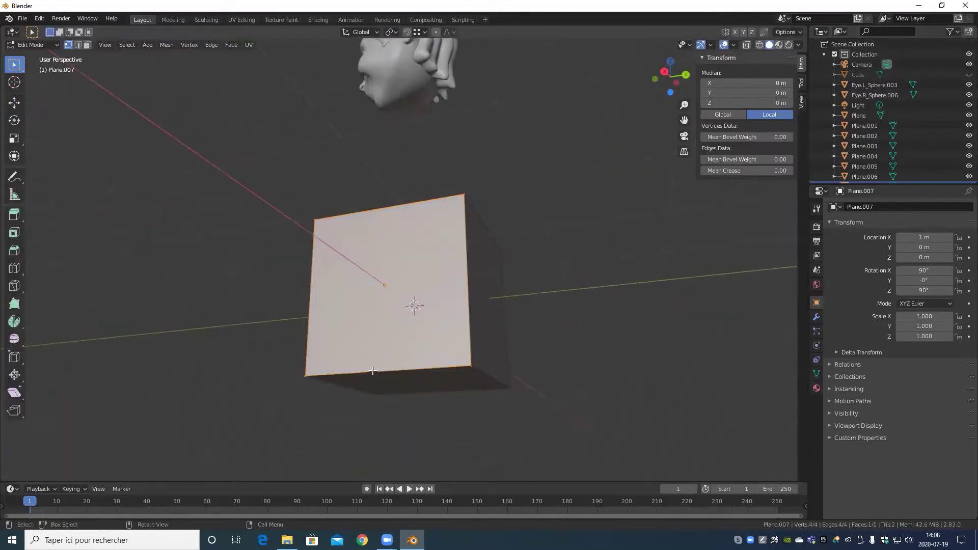
click(371, 372)
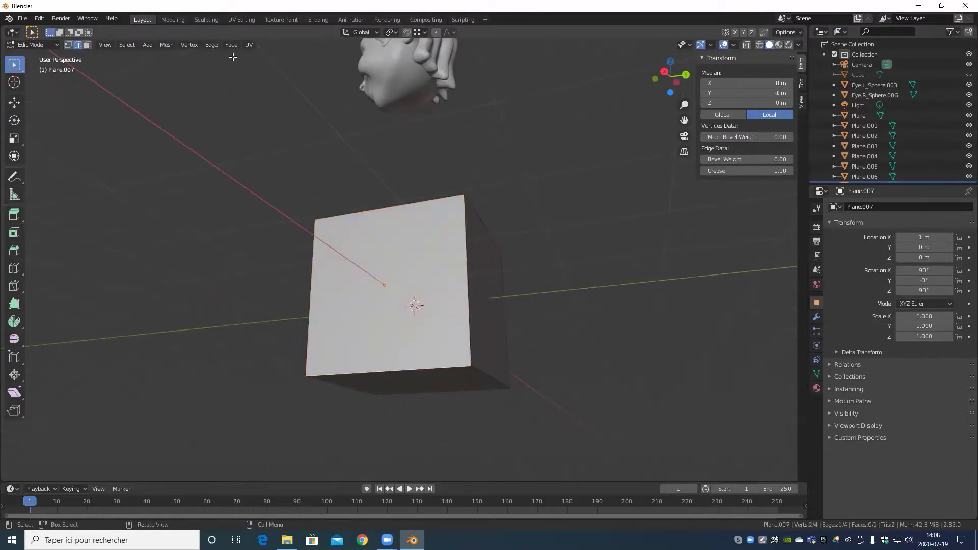
key(shift+s)
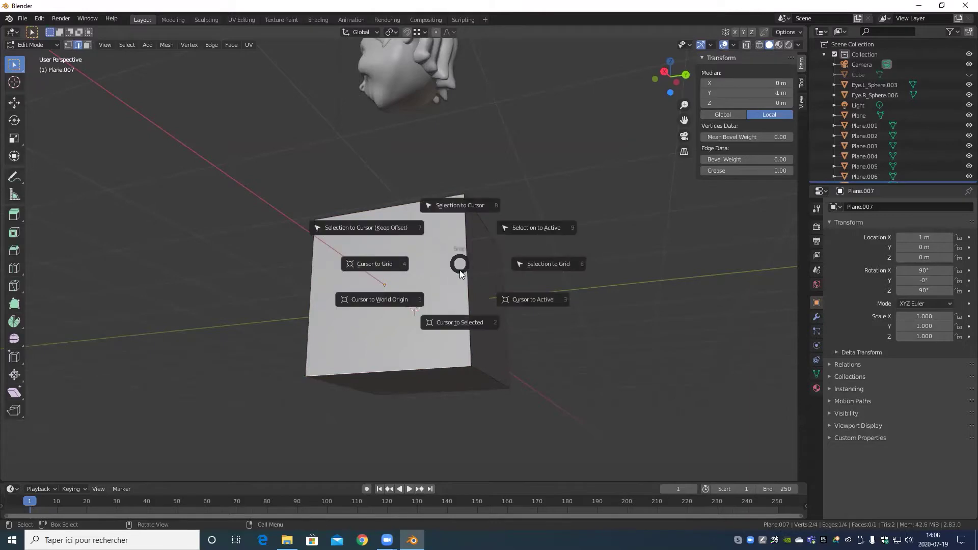
click(477, 324)
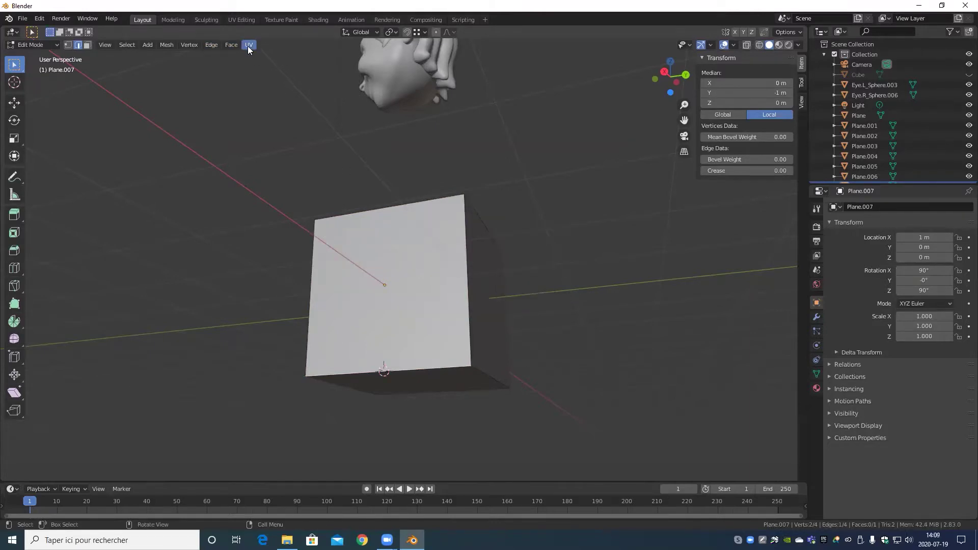
- Return to Object Mode and set the side plane's origin to the 3D cursor
key(Tab)
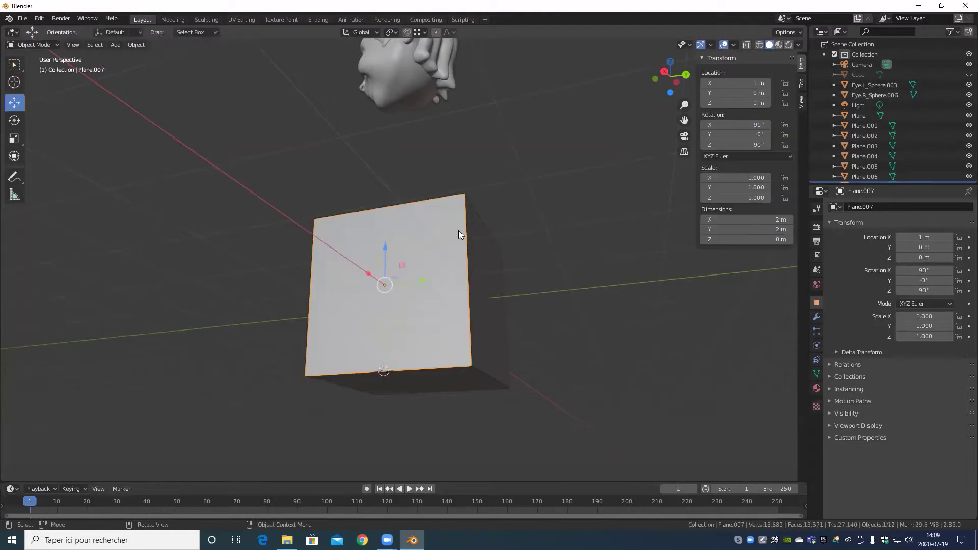
click(134, 46)
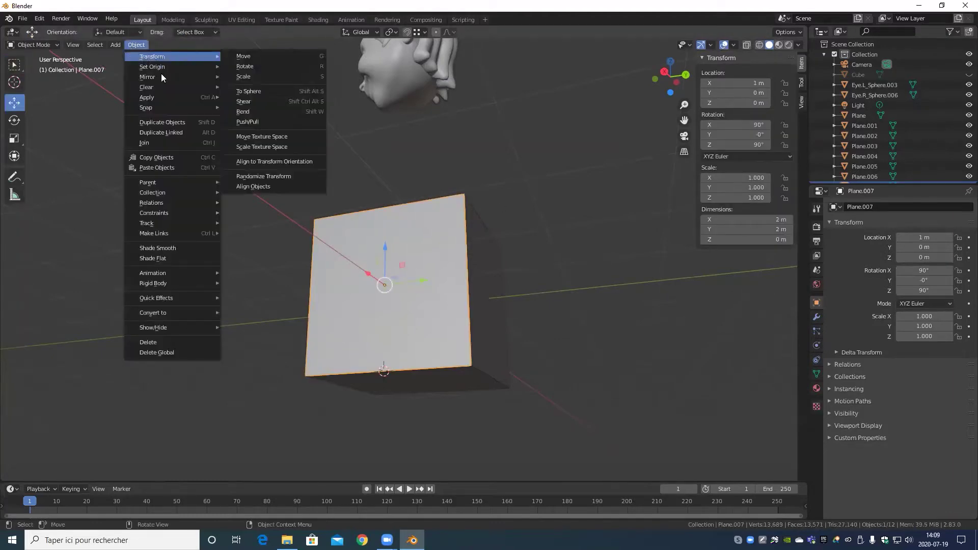
mouse_move(169, 66)
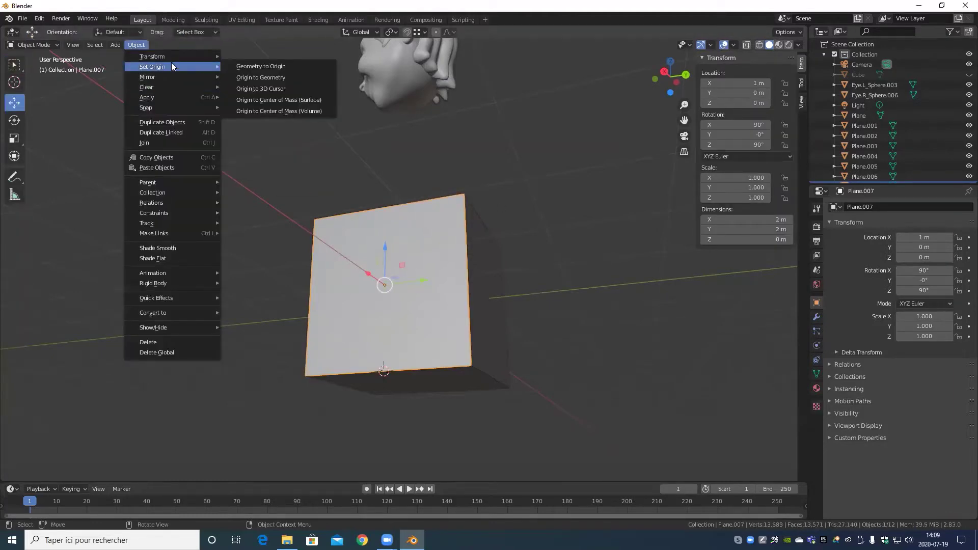
click(298, 88)
- Fold the side plane outward on its bottom edge, rotating it about 91.6° around the global Y axis
middle_drag(481, 209, 391, 259)
scroll(420, 287, up, 2)
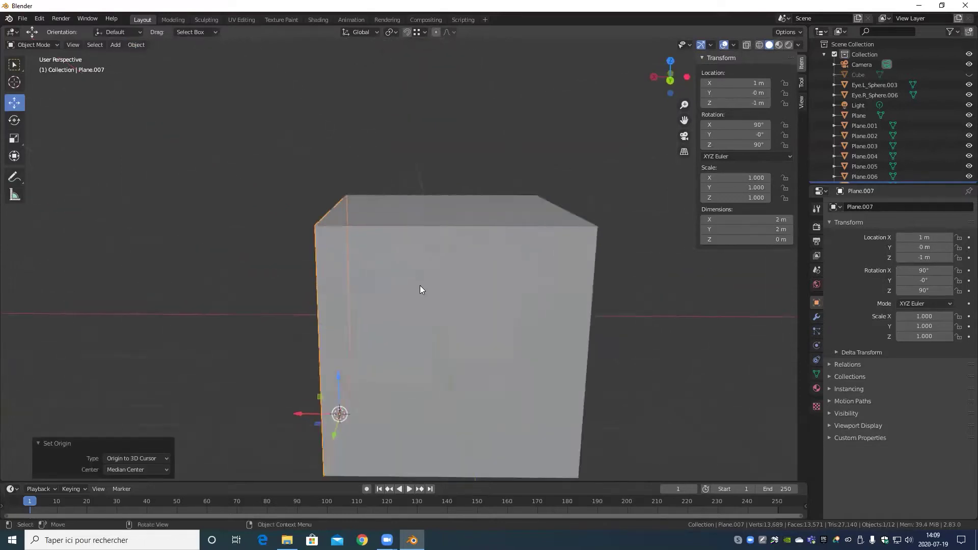
middle_drag(419, 289, 446, 202)
click(15, 120)
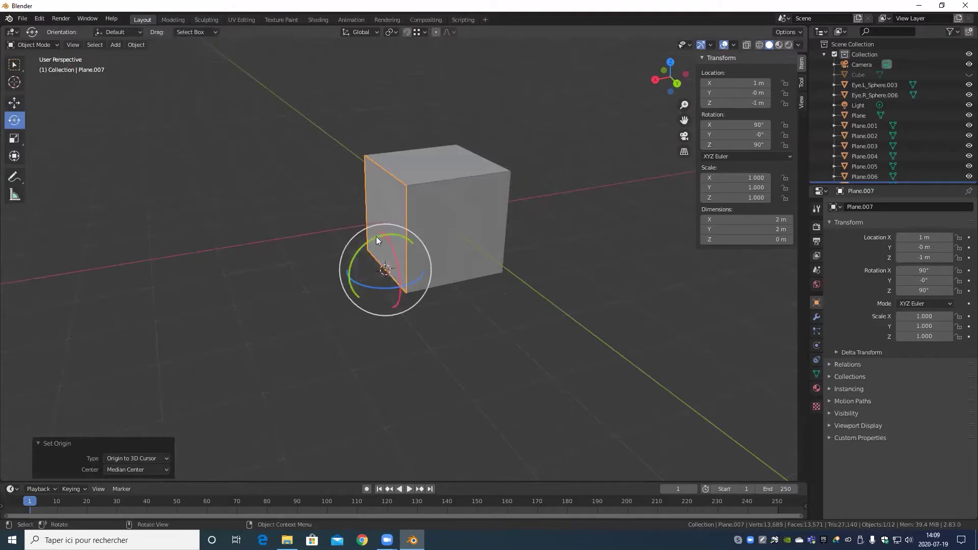
drag(373, 243, 329, 303)
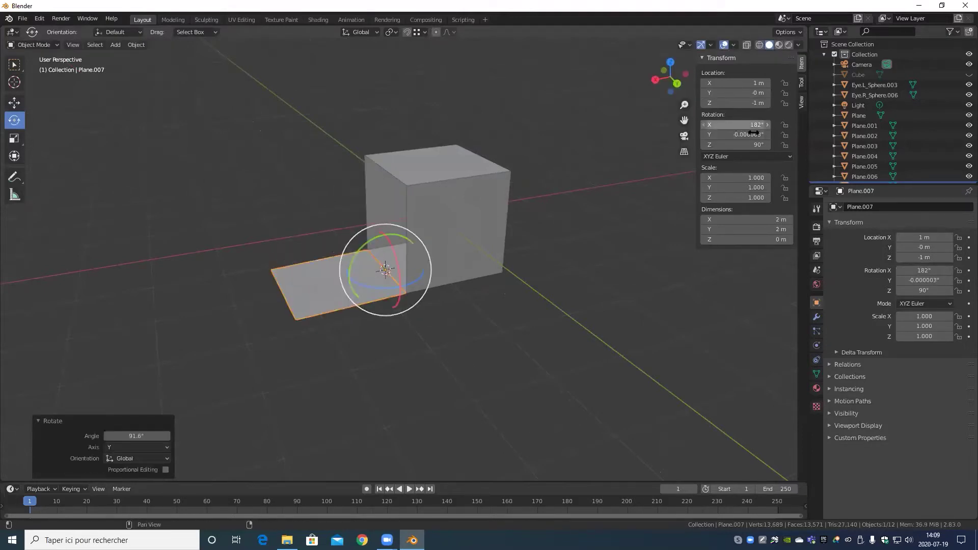
click(747, 134)
text(90)
key(Return)
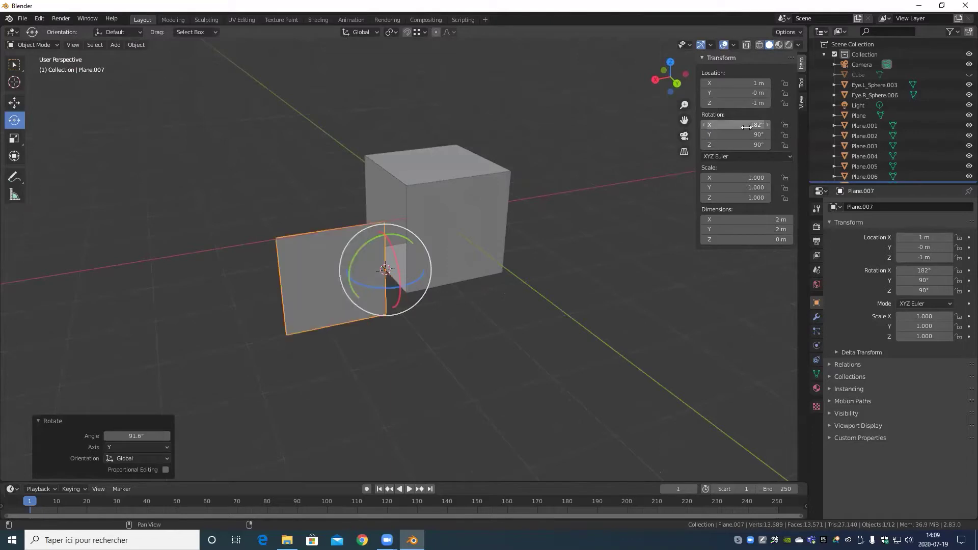
key(ctrl+z)
- Set the folded plane's Y rotation to 0°
click(748, 135)
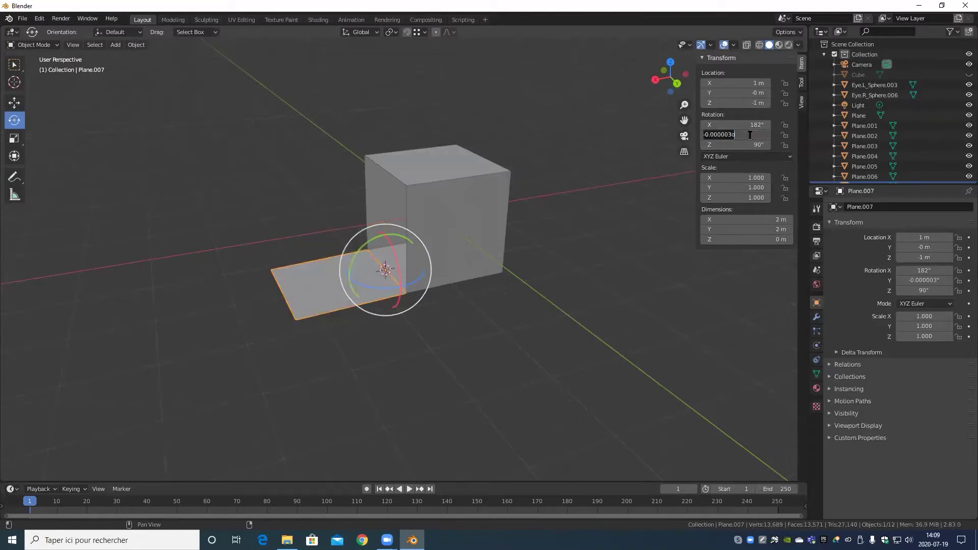
text(0)
key(Return)
middle_drag(645, 217, 630, 302)
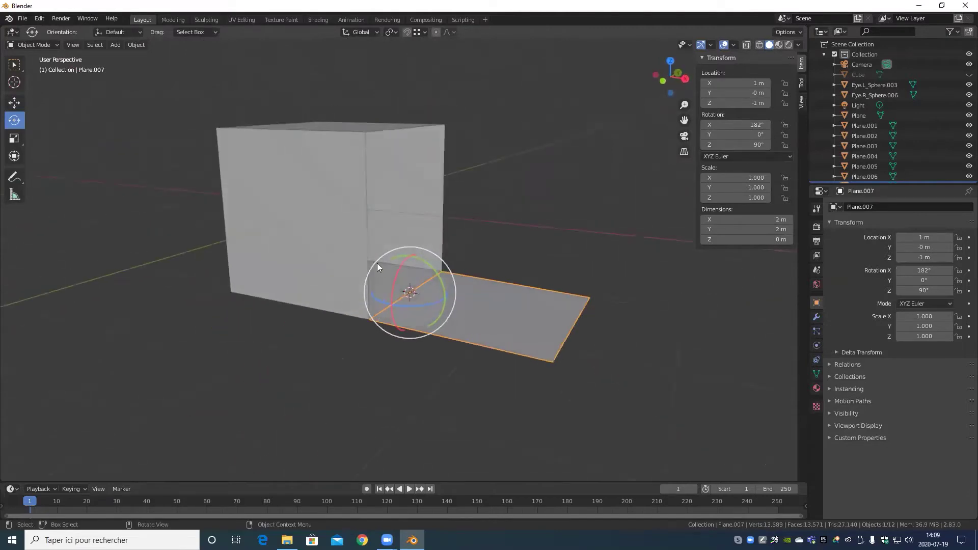
- In Edit Mode, select the bottom edge of the opposite side plane at X -1 m and snap the 3D cursor to it
middle_drag(377, 263, 410, 313)
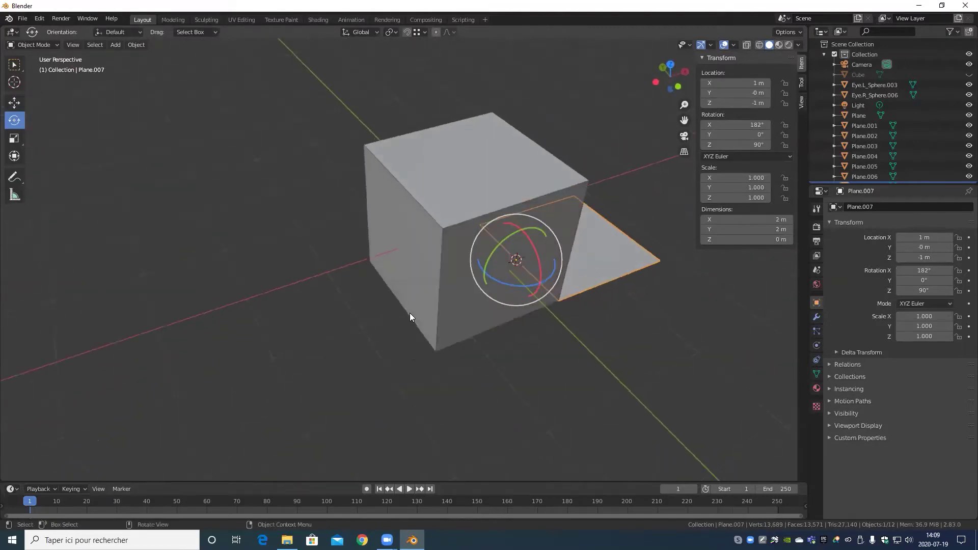
click(419, 288)
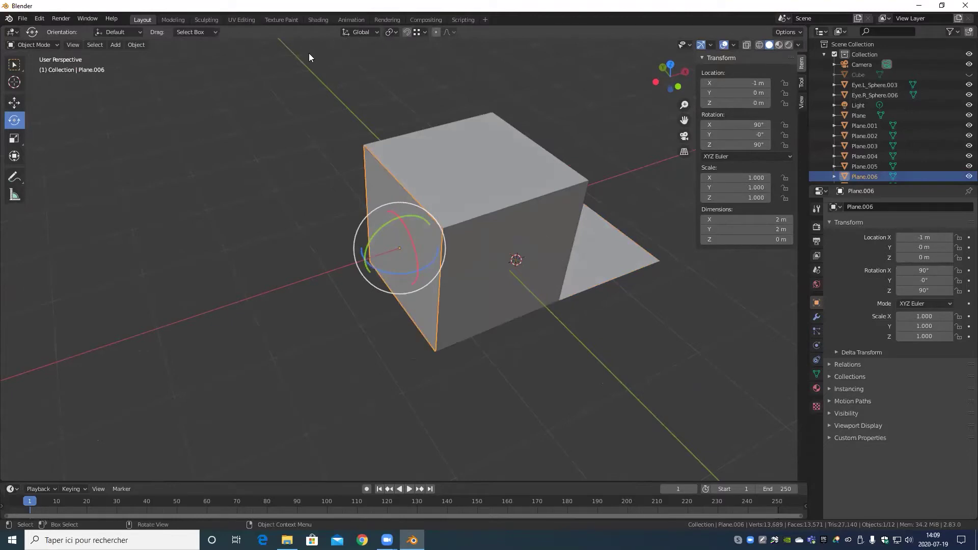
key(Tab)
click(405, 304)
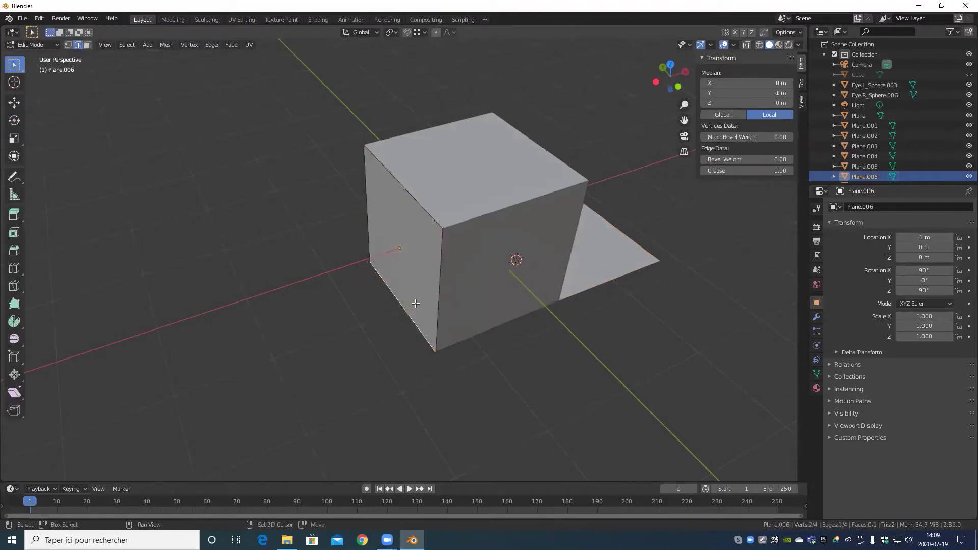
key(shift+s)
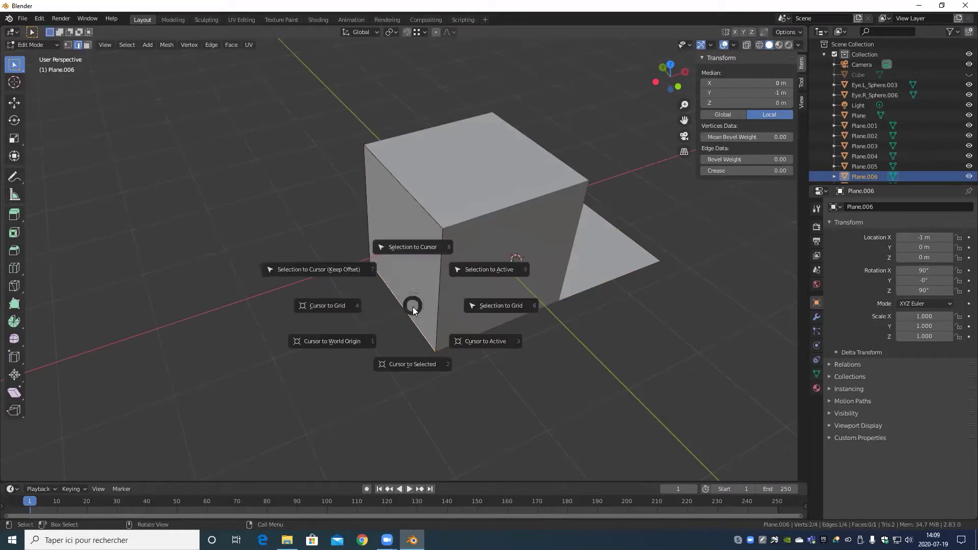
click(429, 367)
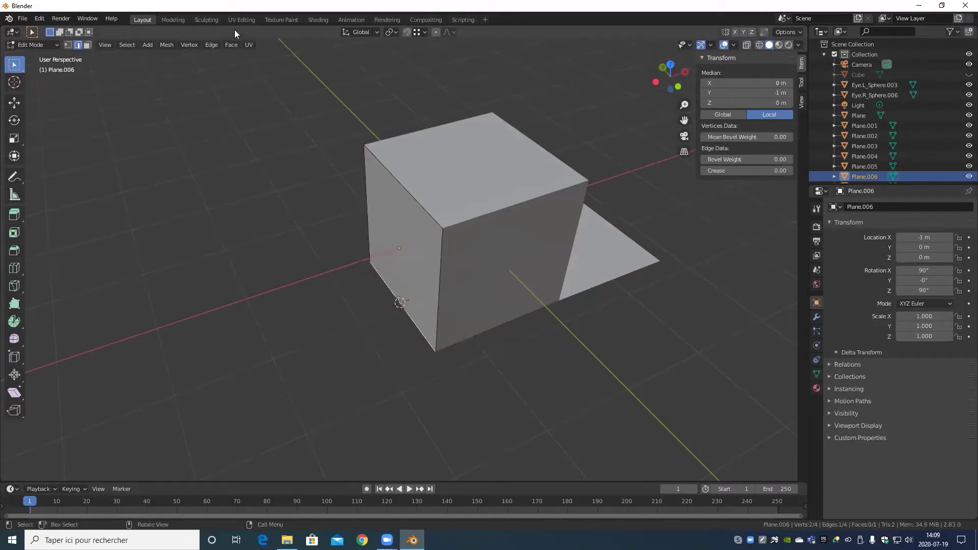
- Return to Object Mode and set the origin of the side plane at X -1 m to the 3D cursor
key(Tab)
click(144, 44)
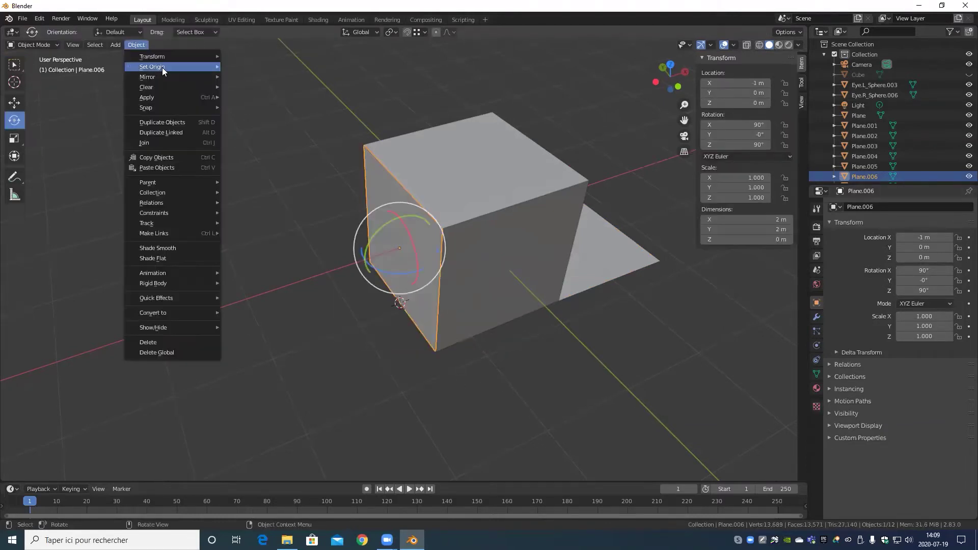
mouse_move(162, 67)
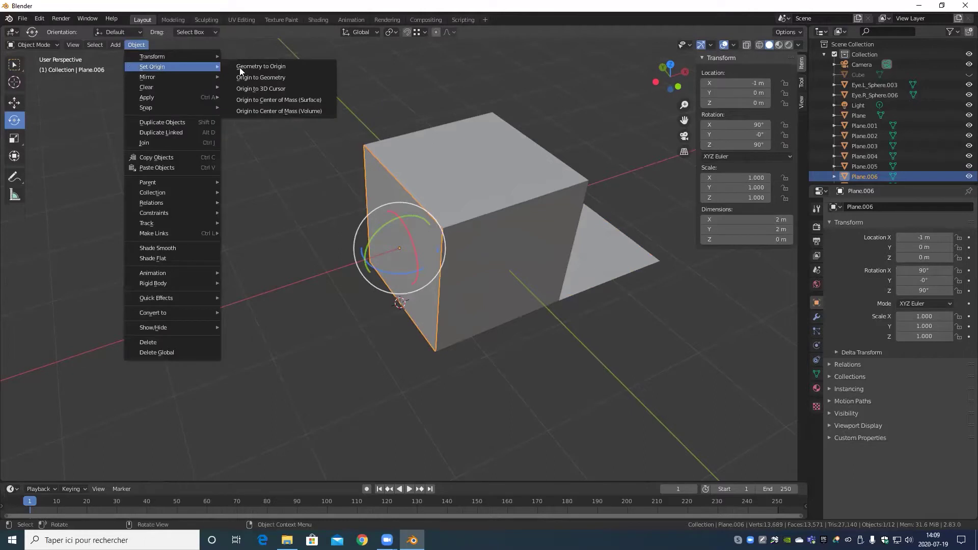
click(280, 89)
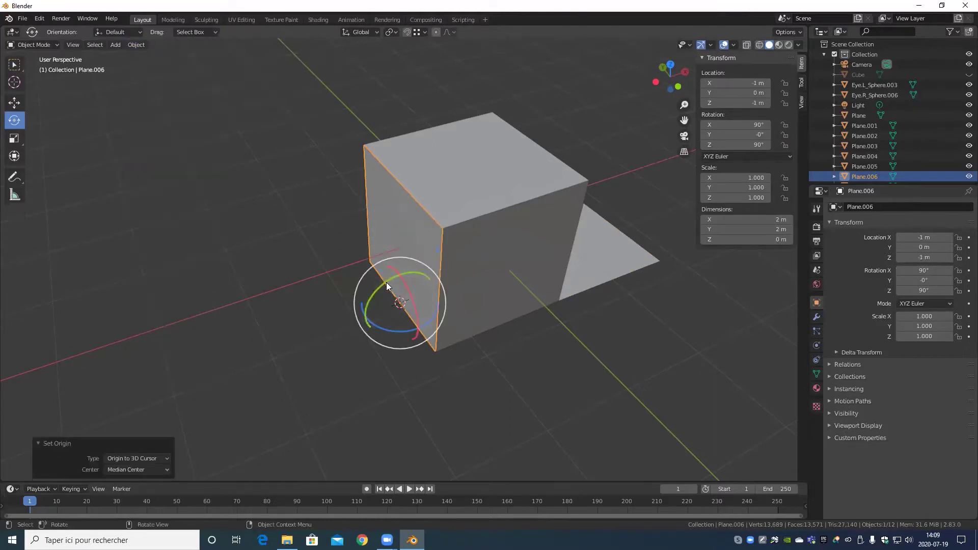
- Fold this side plane outward on its bottom edge, about -87.5° around the global Y axis, and set its X rotation to 0°
drag(386, 283, 345, 338)
click(746, 125)
text(094d)
key(Return)
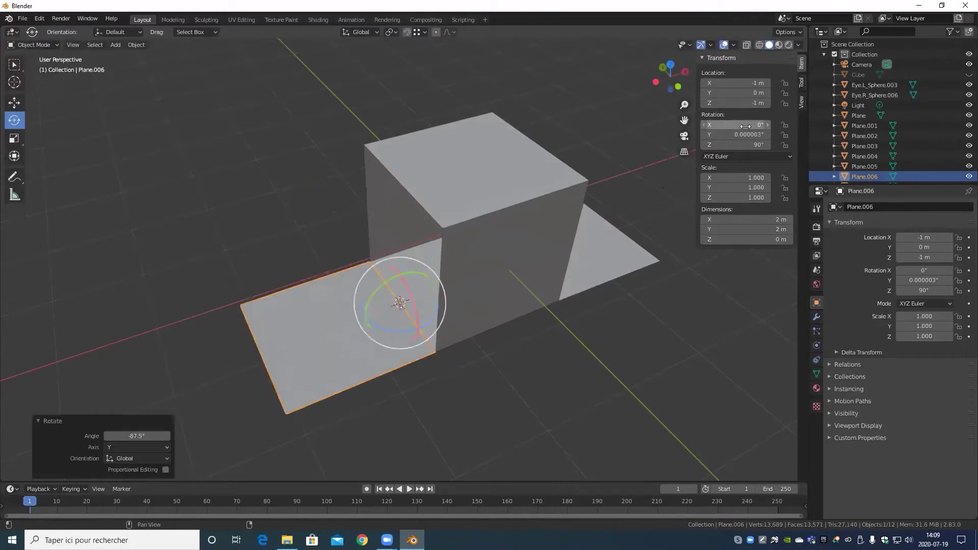
- Rotate the side plane at Y 1 m about -89.6° around the global X axis and set its X rotation to 0°
middle_drag(455, 222, 278, 232)
click(276, 228)
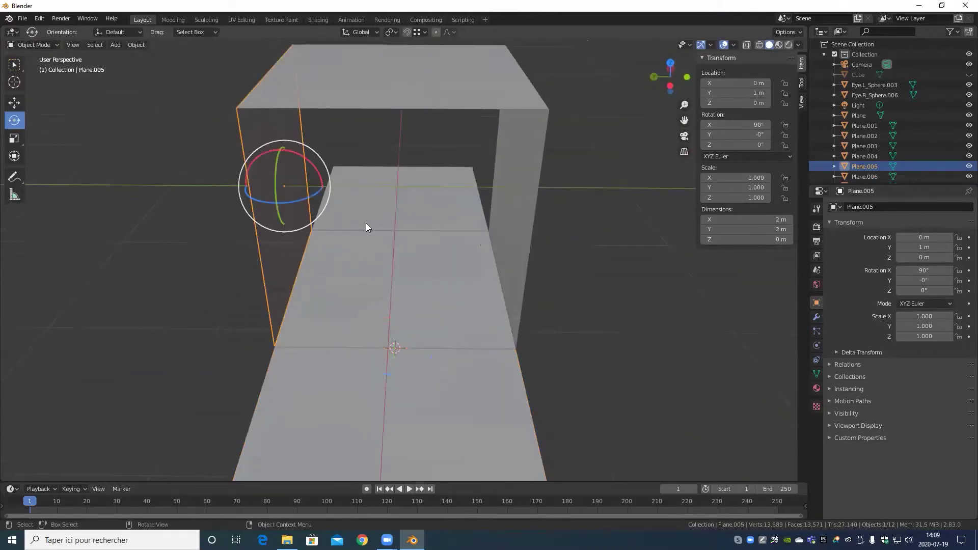
drag(306, 156, 268, 164)
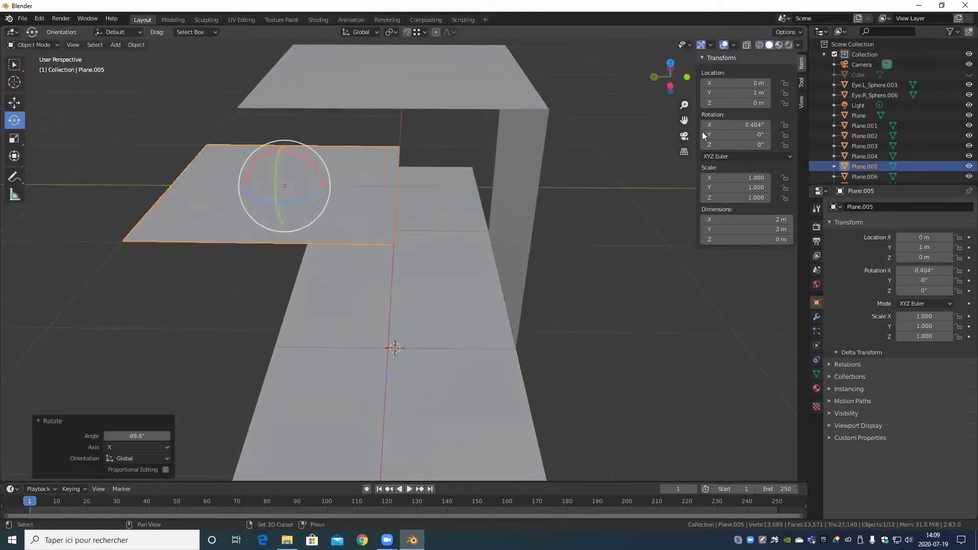
double_click(753, 124)
key(Return)
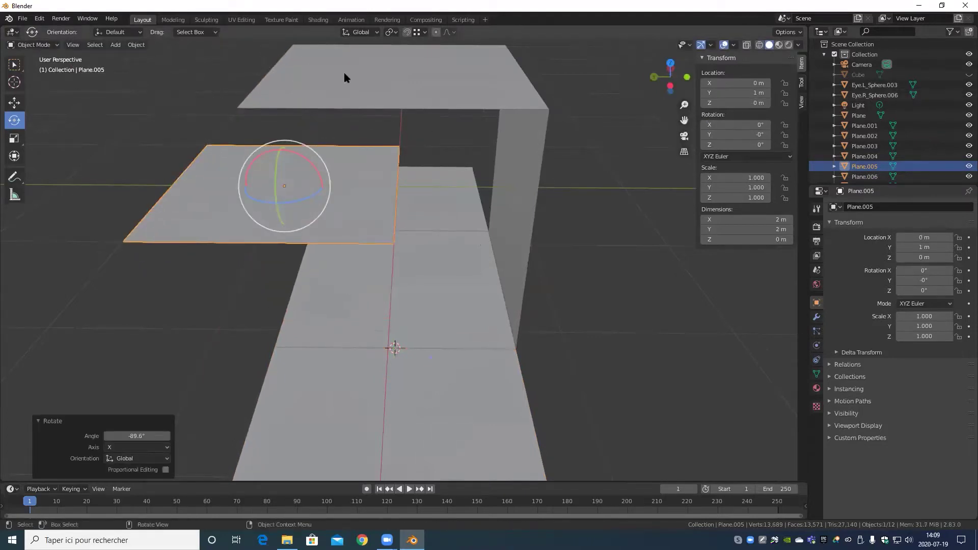
- Move the flattened plane down to the base level and outward along Y so it adjoins the base plane's edge
click(14, 103)
drag(275, 162, 279, 345)
drag(254, 282, 151, 280)
- Rotate the side plane at Y -1 m about 85.1° around the global X axis and set its X rotation to 0°
click(517, 175)
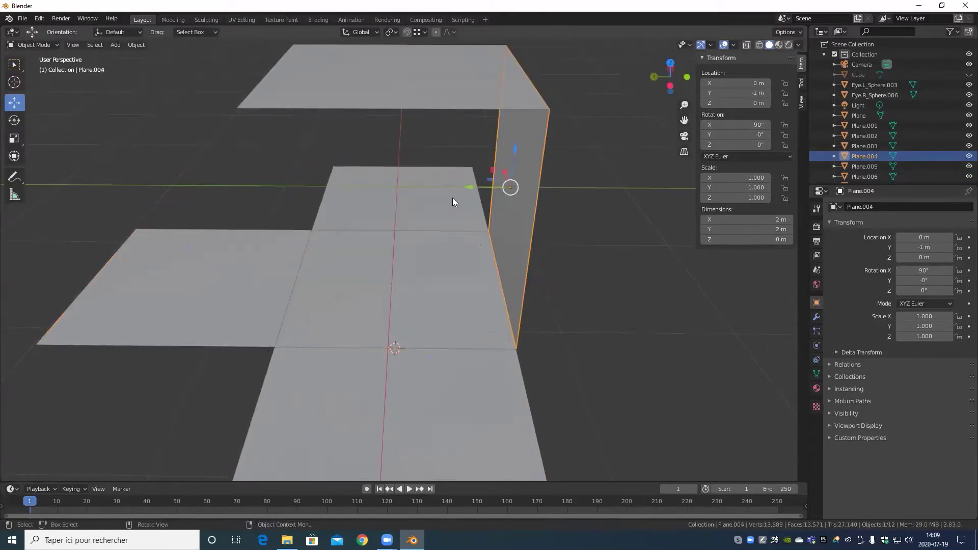
click(14, 120)
drag(482, 162, 535, 159)
click(739, 124)
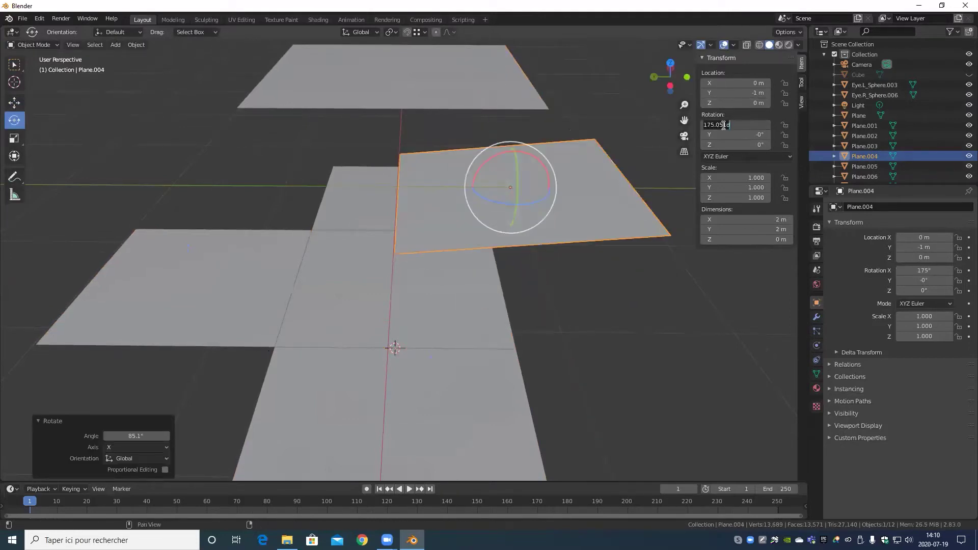
text(0)
key(Return)
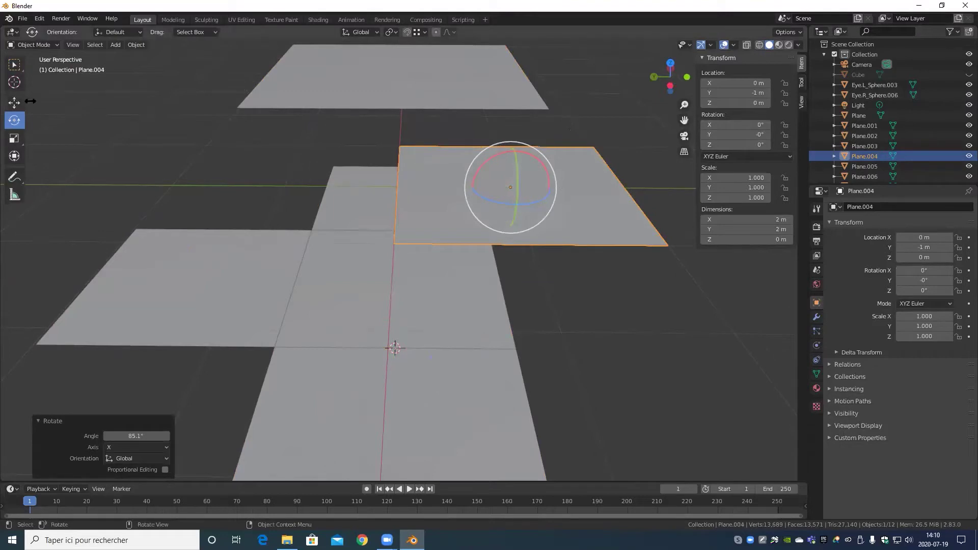
- Move this flattened plane to about Y -2 m and Z -1 m so it adjoins the other edge of the base plane
click(14, 103)
drag(492, 172, 513, 346)
drag(362, 279, 517, 353)
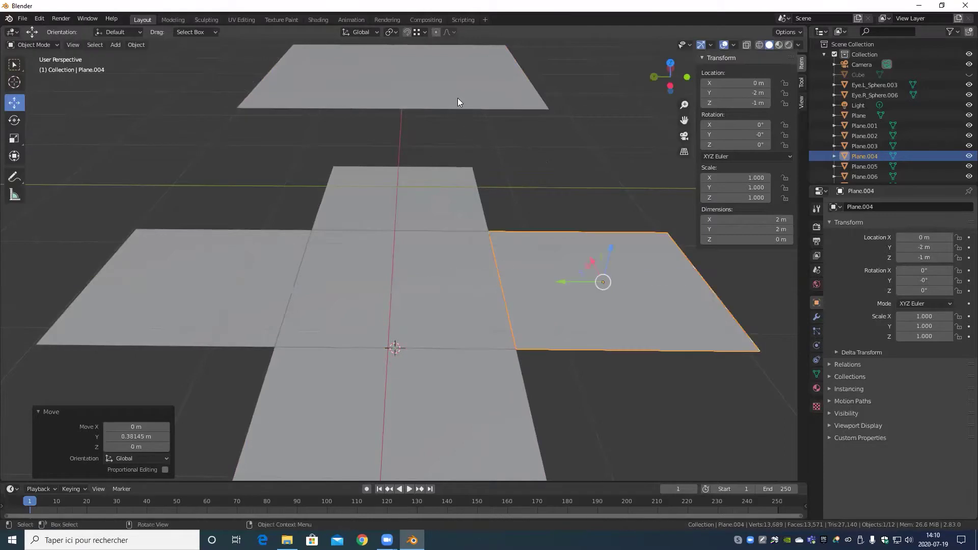
- Move the top plane to about Y -4 m and Z -1 m, against the outer edge of the flattened side plane
scroll(418, 127, down, 2)
click(419, 129)
scroll(418, 129, down, 2)
drag(358, 162, 541, 223)
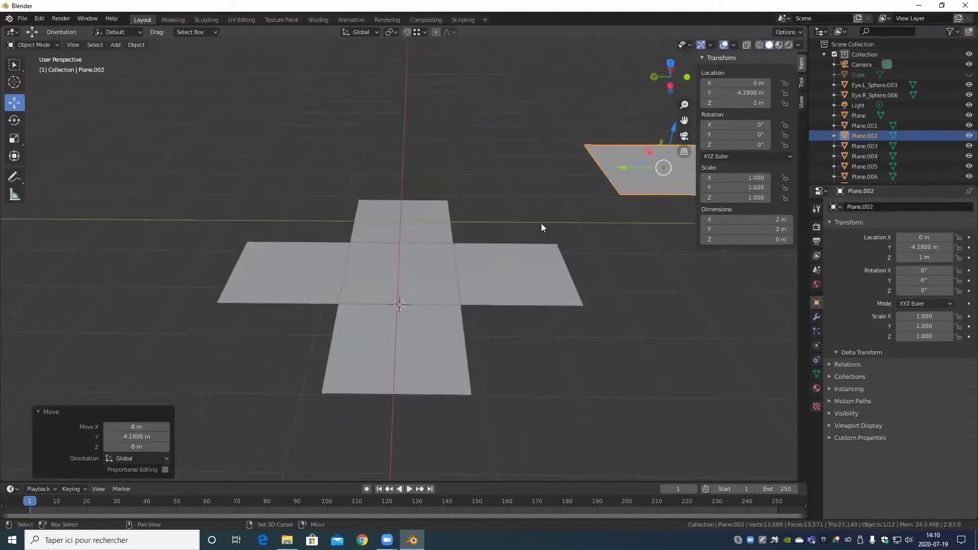
middle_drag(541, 223, 533, 188)
drag(533, 187, 471, 333)
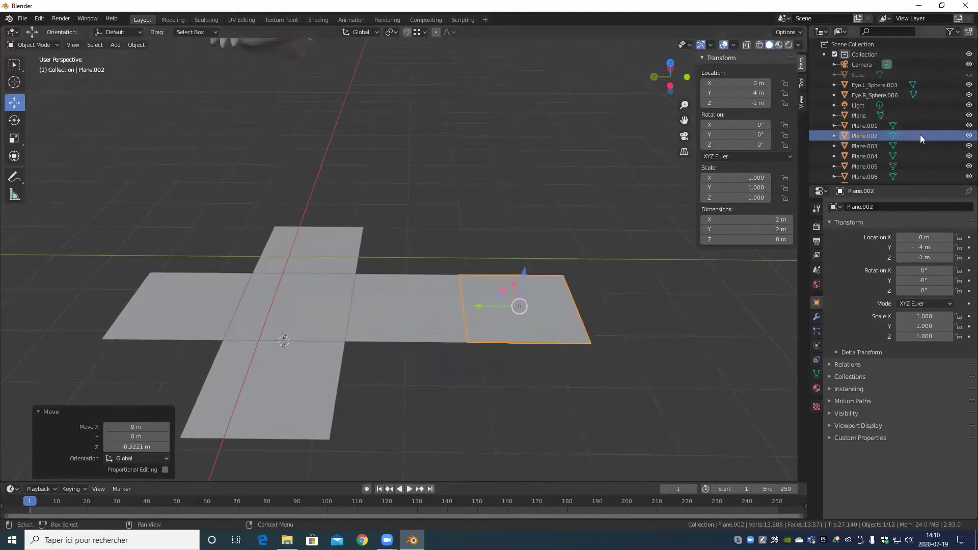
- Unhide the cube and inspect from several sides how it stands on the unfolded net of planes
click(969, 75)
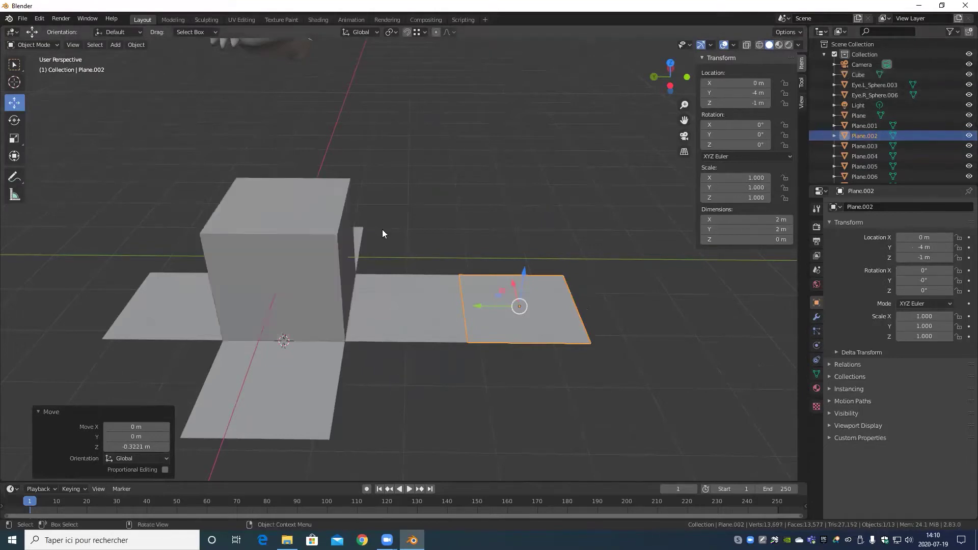
middle_drag(382, 230, 421, 357)
scroll(388, 286, down, 4)
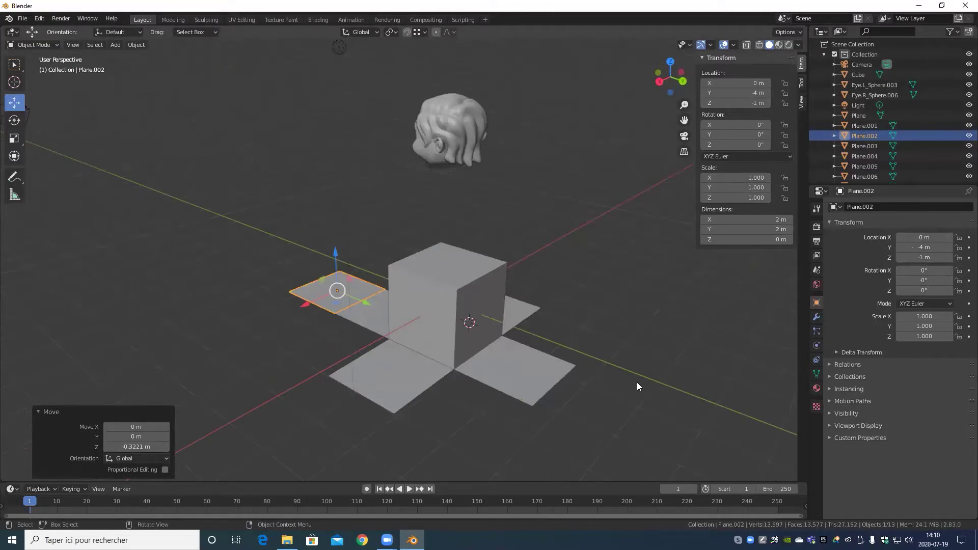
scroll(453, 299, up, 4)
scroll(452, 298, down, 4)
middle_drag(430, 320, 462, 306)
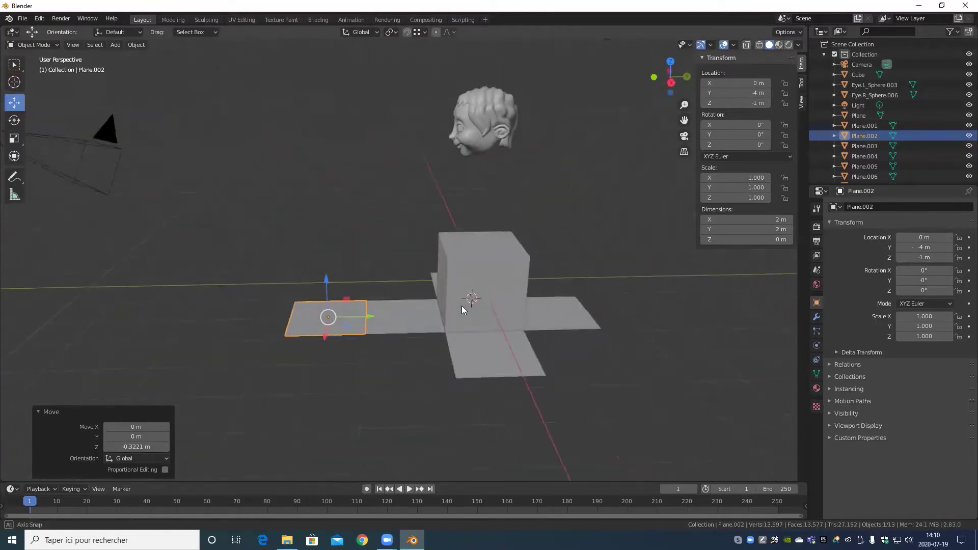
scroll(454, 336, up, 3)
middle_drag(451, 348, 377, 360)
scroll(376, 355, down, 5)
- Select the cube and isolate it in Local View
click(377, 287)
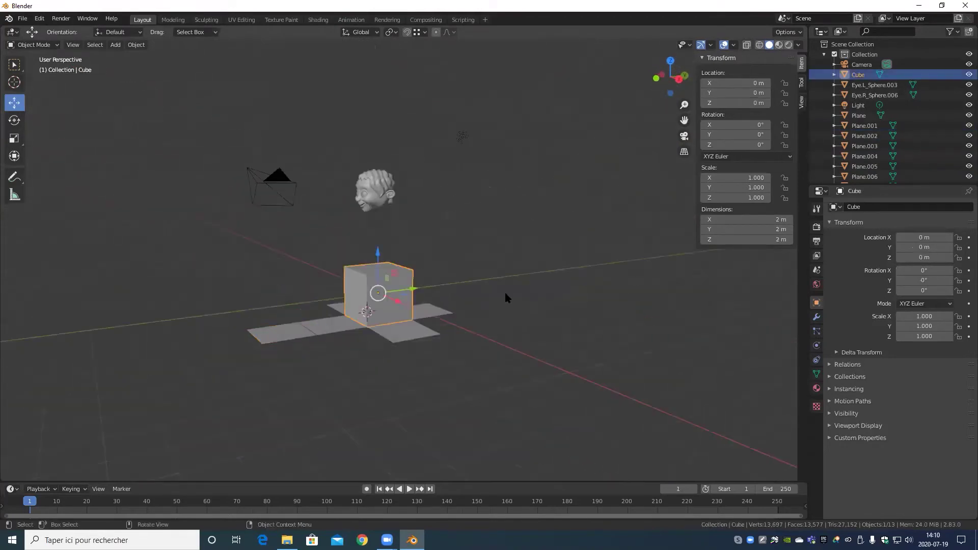
scroll(386, 285, up, 1)
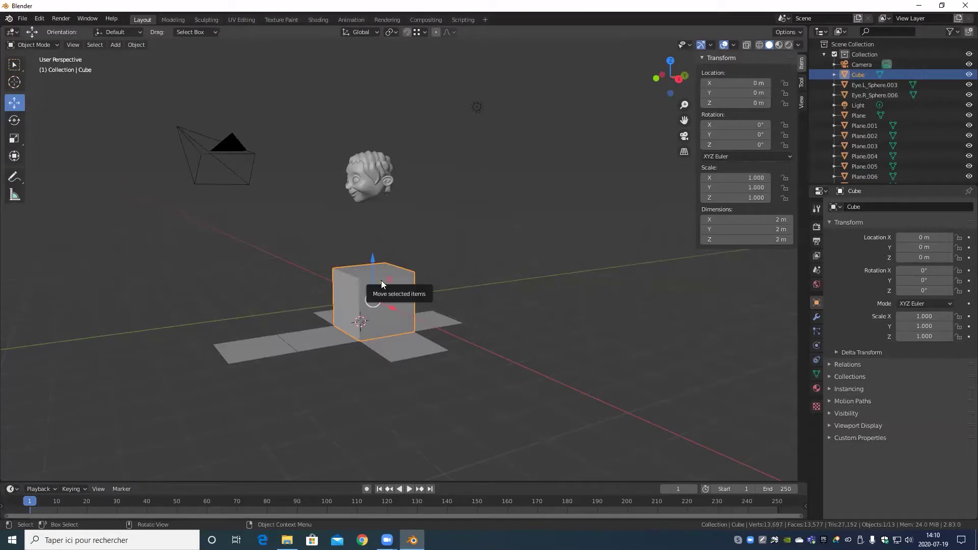
key(KP_Divide)
scroll(366, 224, down, 6)
middle_drag(358, 285, 410, 304)
scroll(458, 307, up, 4)
middle_drag(502, 309, 445, 305)
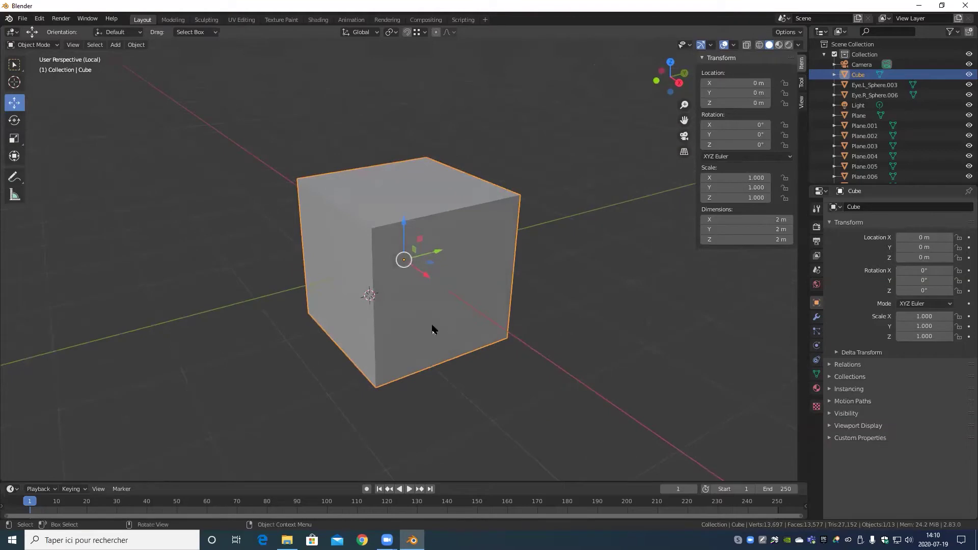
- Enter Edit Mode on the cube and select three of its top edges and one vertical edge
key(Tab)
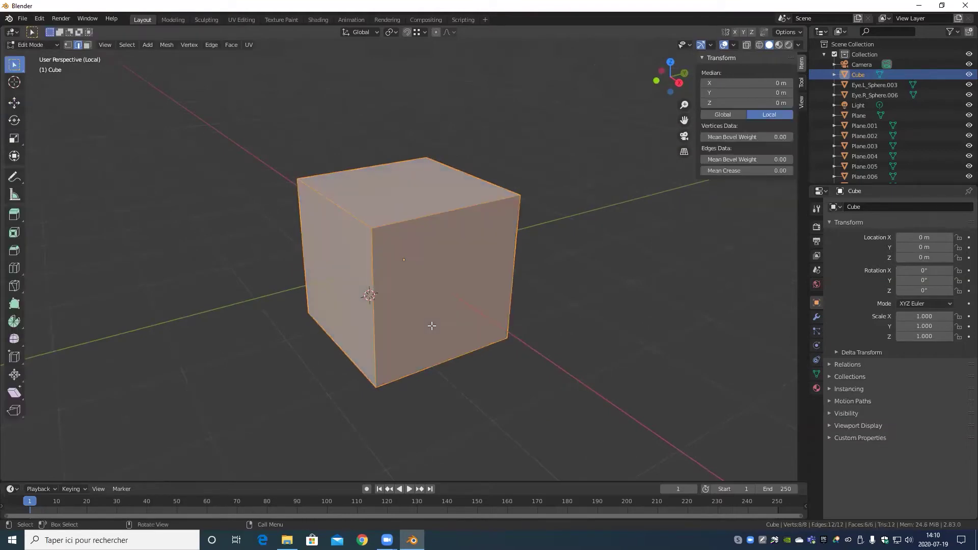
right_click(481, 202)
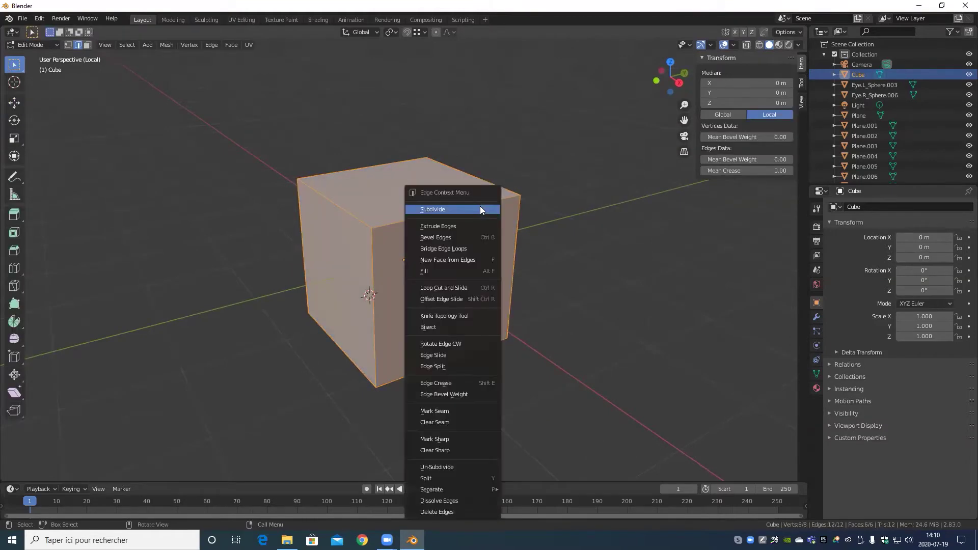
right_click(409, 219)
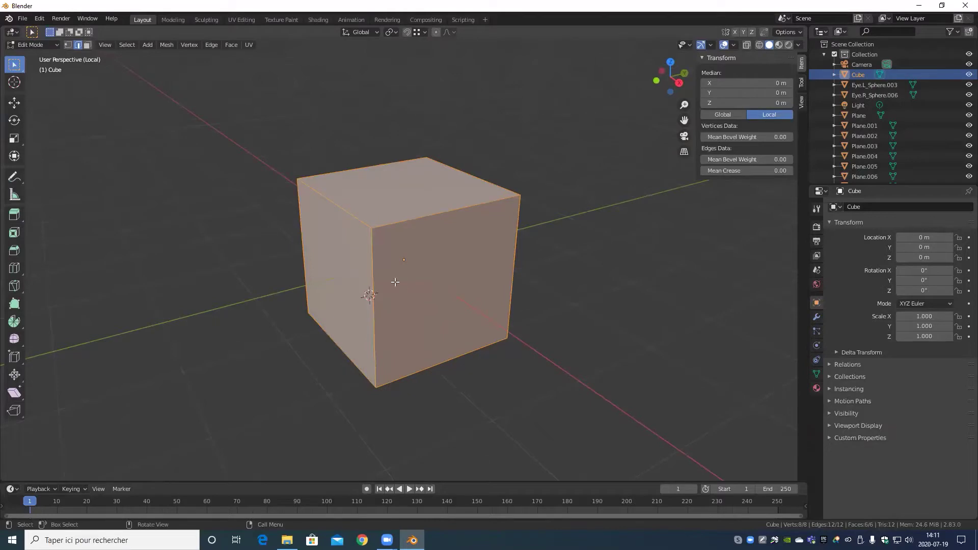
click(435, 209)
mouse_move(404, 222)
middle_down()
mouse_move(392, 225)
mouse_move(418, 223)
mouse_move(404, 222)
middle_up()
middle_drag(345, 251, 353, 248)
shift+click(362, 227)
middle_drag(381, 278, 458, 306)
shift+click(339, 253)
middle_drag(542, 295, 422, 257)
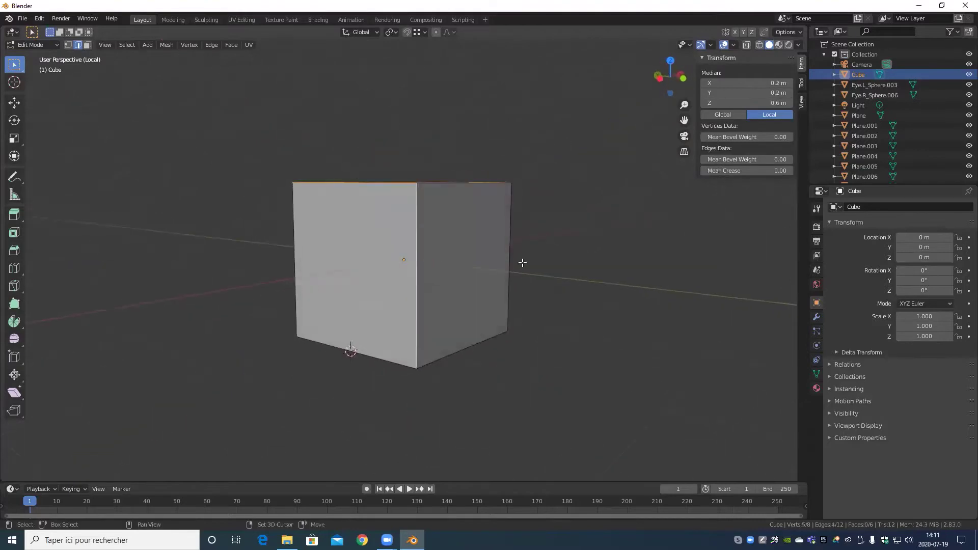
- Add the remaining vertical and bottom edges along which the cube should be cut open to the selection
middle_drag(522, 262, 451, 275)
shift+click(470, 258)
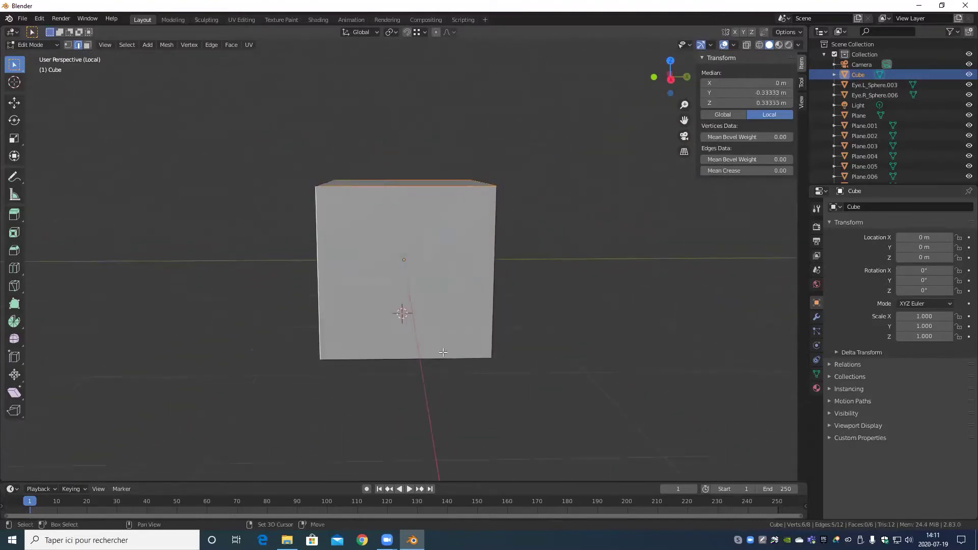
middle_drag(528, 341, 427, 292)
shift+click(427, 293)
middle_drag(502, 301, 516, 319)
shift+click(419, 297)
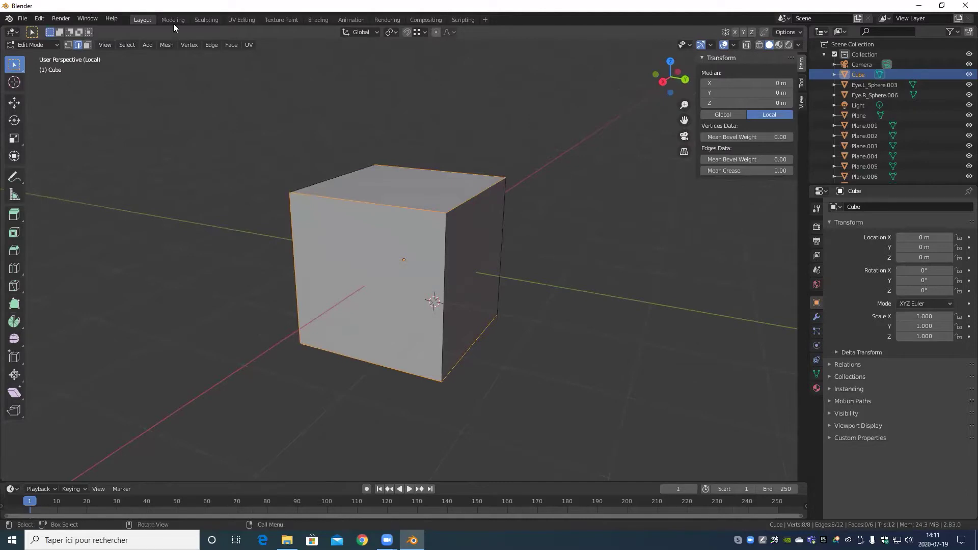
- Mark the selected cube edges as seams and deselect everything
click(211, 45)
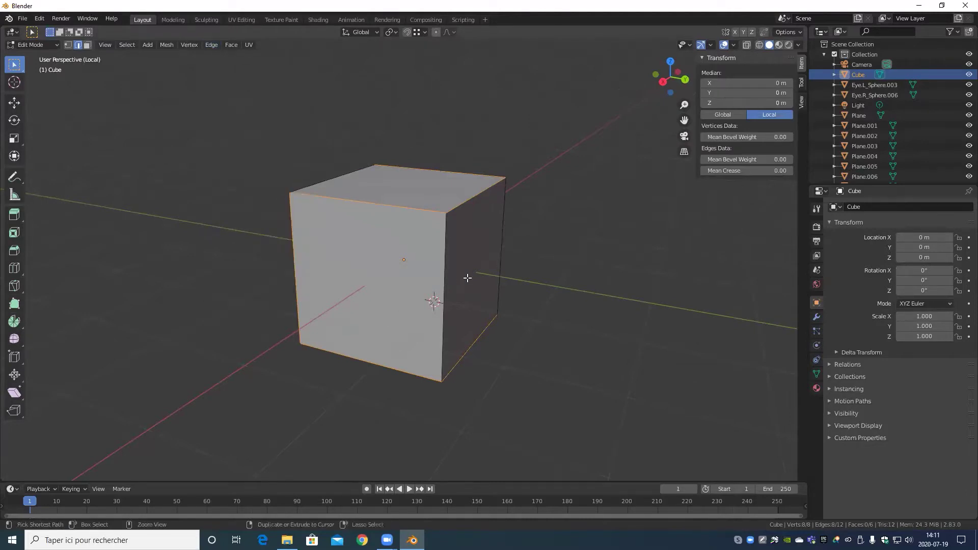
key(ctrl+e)
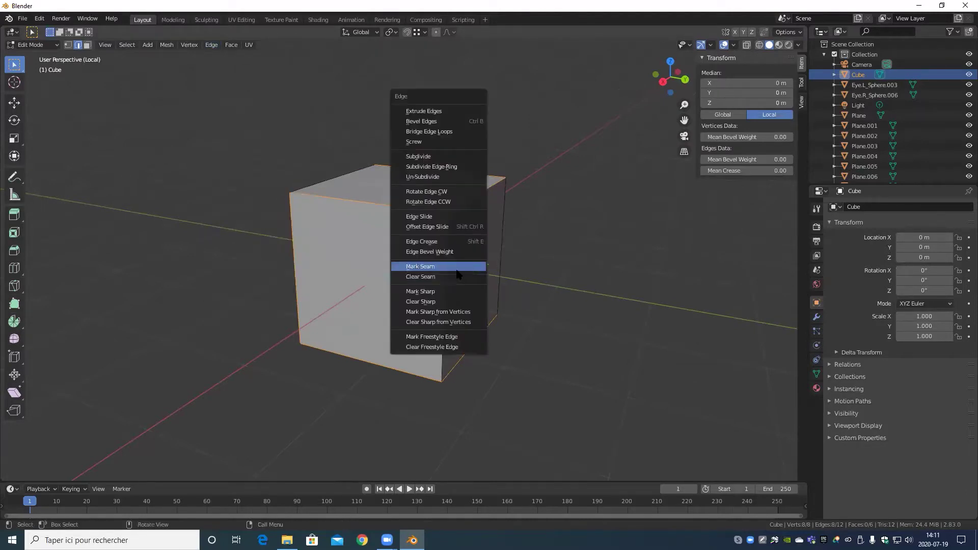
click(457, 271)
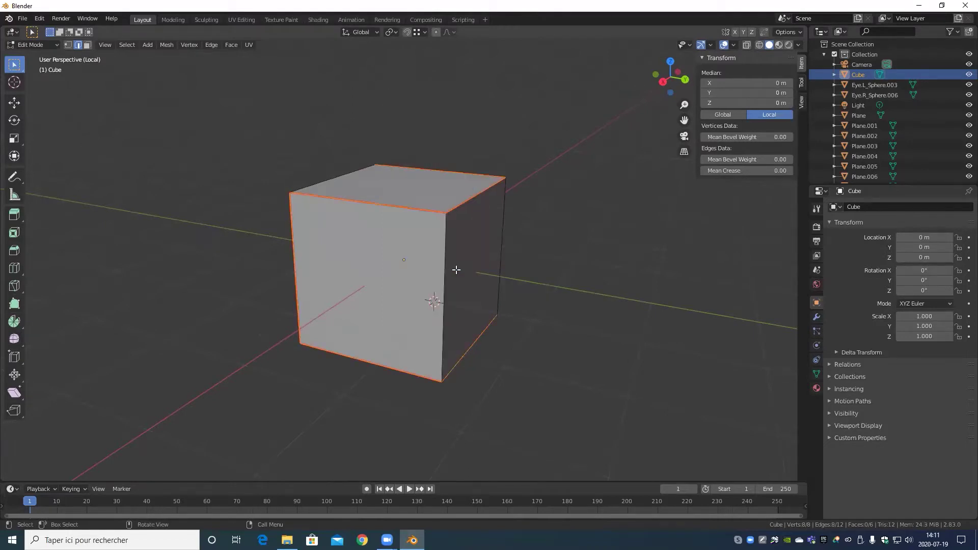
middle_drag(454, 270, 441, 317)
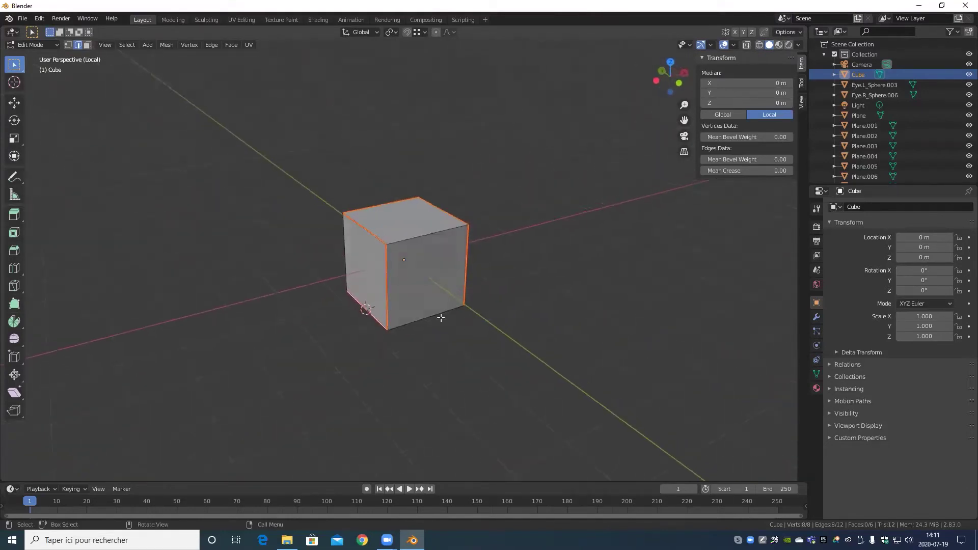
key(alt+a)
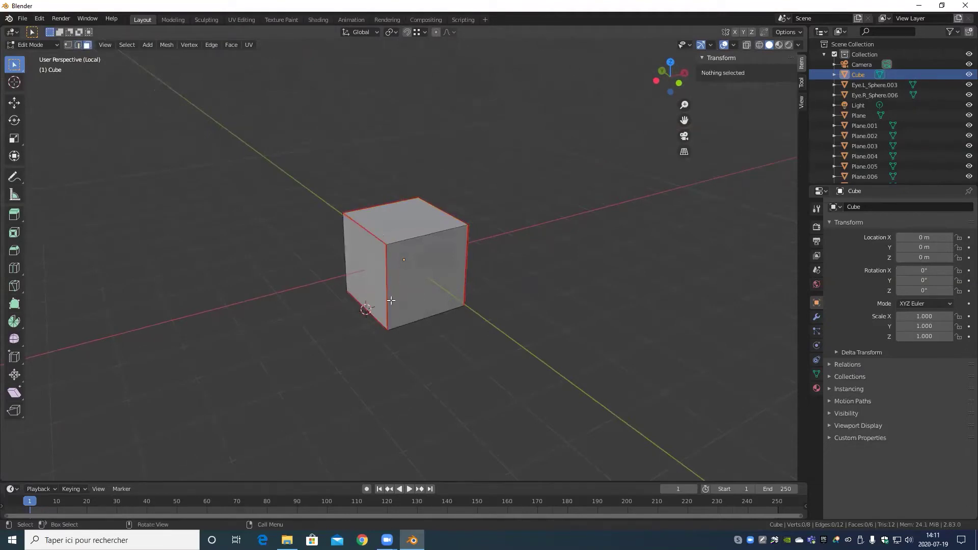
- Unwrap all faces of the cube along the marked seams and switch to the UV Editing workspace
key(a)
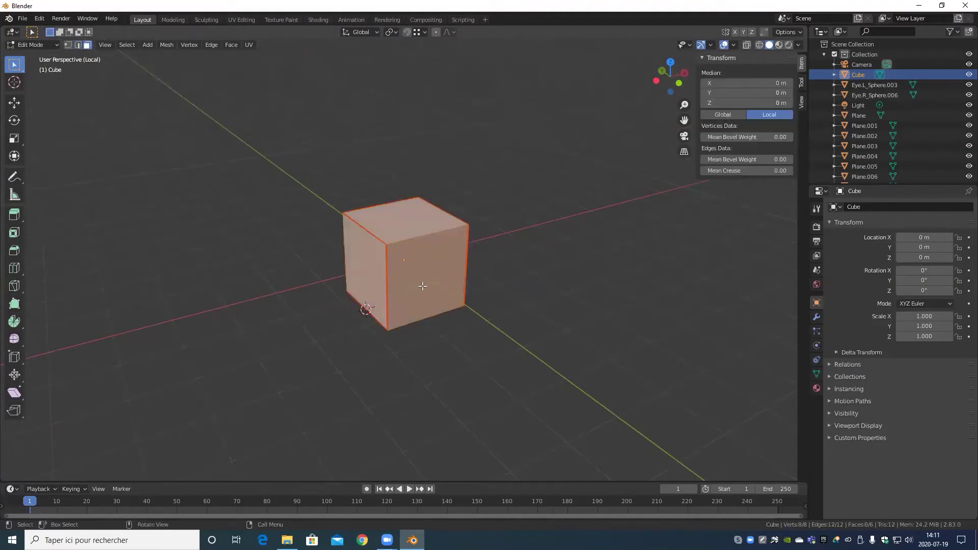
key(u)
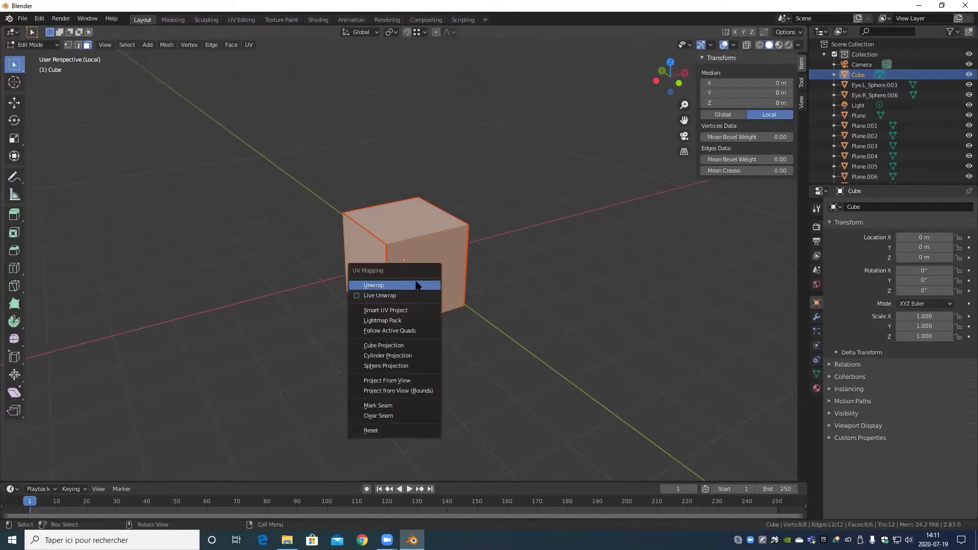
click(387, 286)
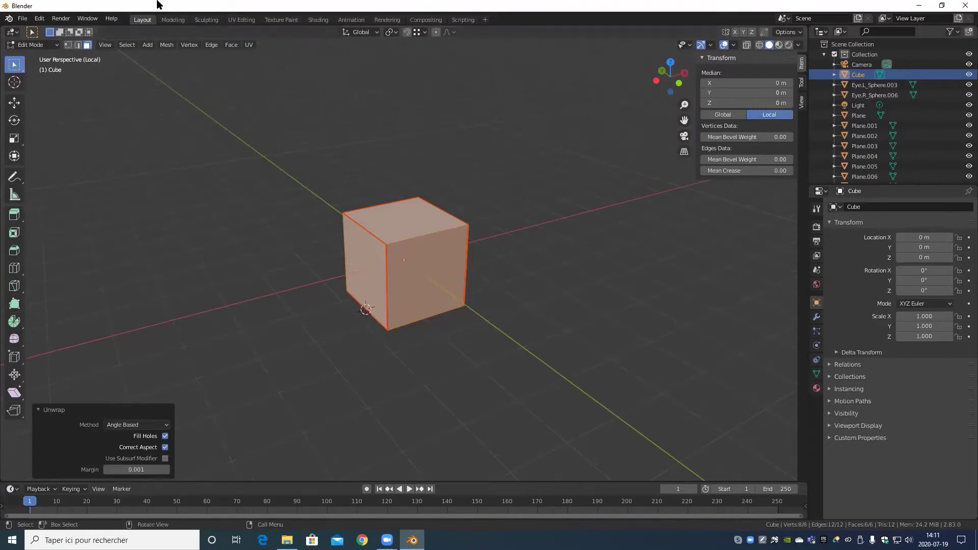
click(246, 19)
- Compare the cube's unwrapped UV layout with the cube and the cross-shaped net of planes around it
scroll(223, 370, up, 2)
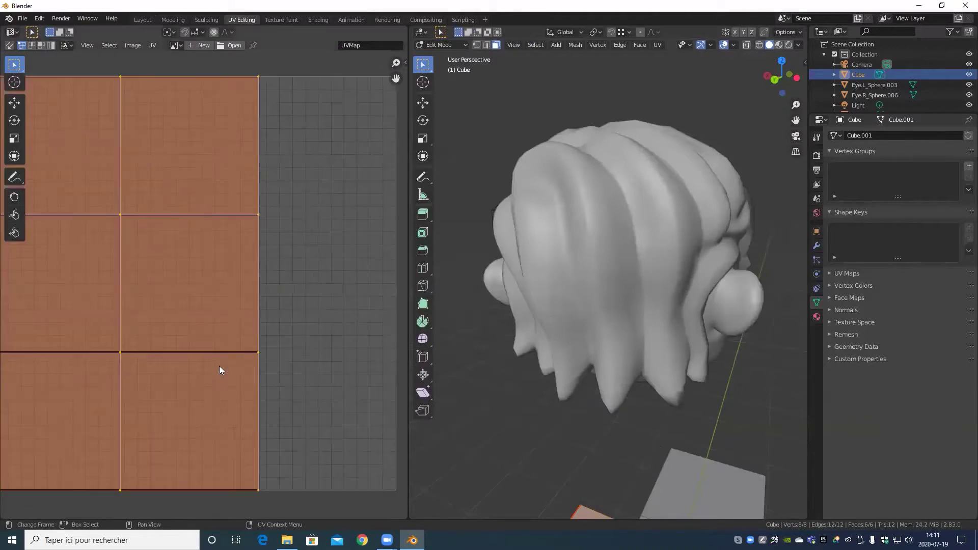
scroll(219, 366, down, 4)
scroll(219, 362, up, 4)
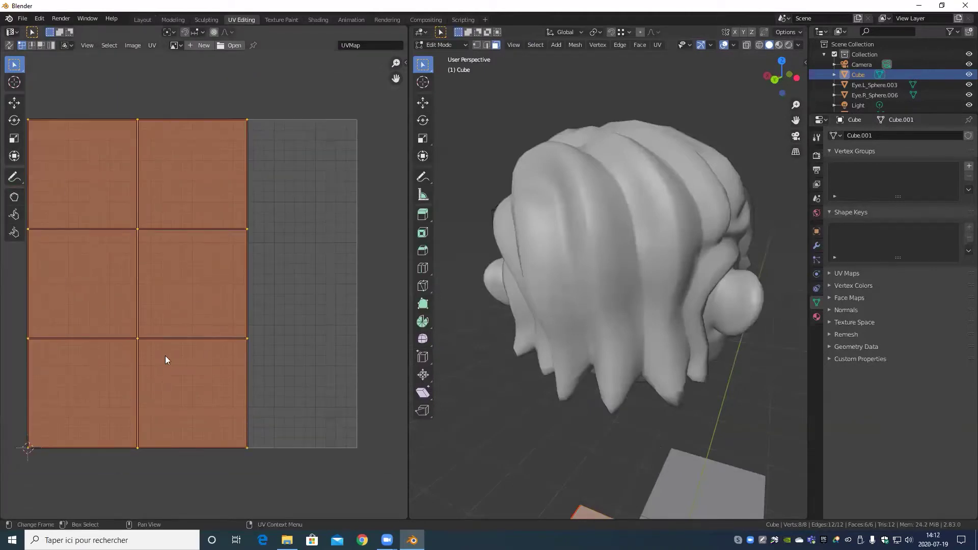
scroll(165, 359, down, 3)
middle_drag(201, 306, 186, 258)
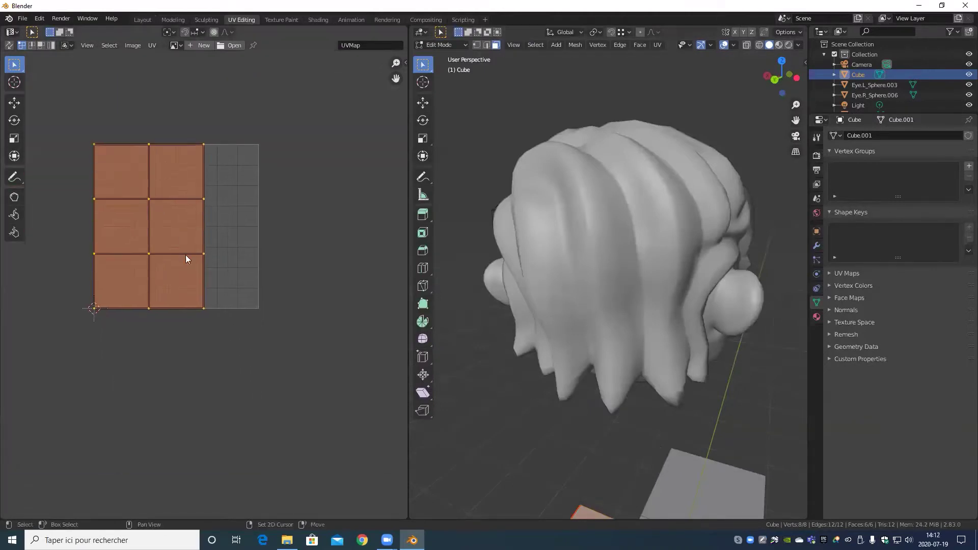
scroll(592, 343, down, 5)
shift+middle_drag(591, 344, 585, 191)
middle_drag(585, 191, 614, 210)
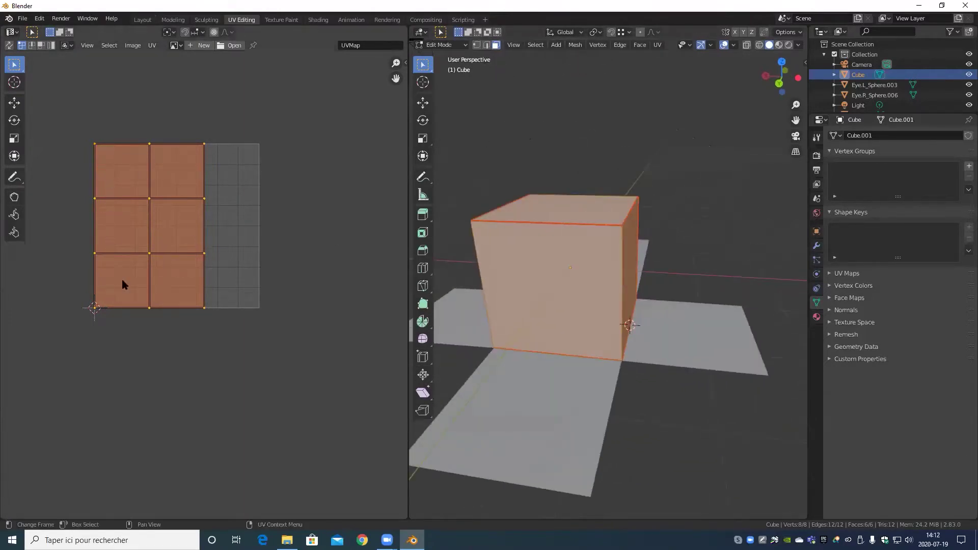
scroll(197, 291, up, 4)
scroll(194, 285, down, 5)
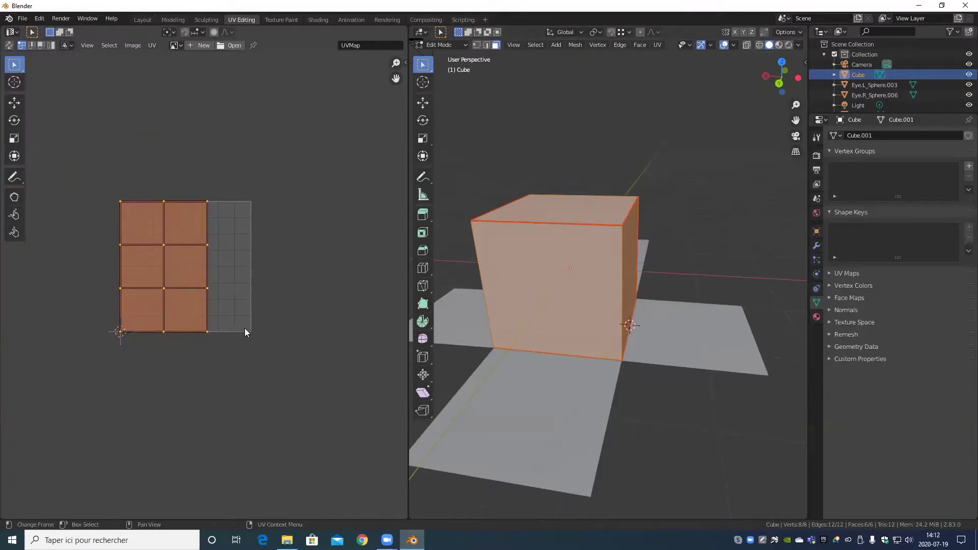
scroll(509, 331, down, 3)
middle_drag(510, 331, 584, 250)
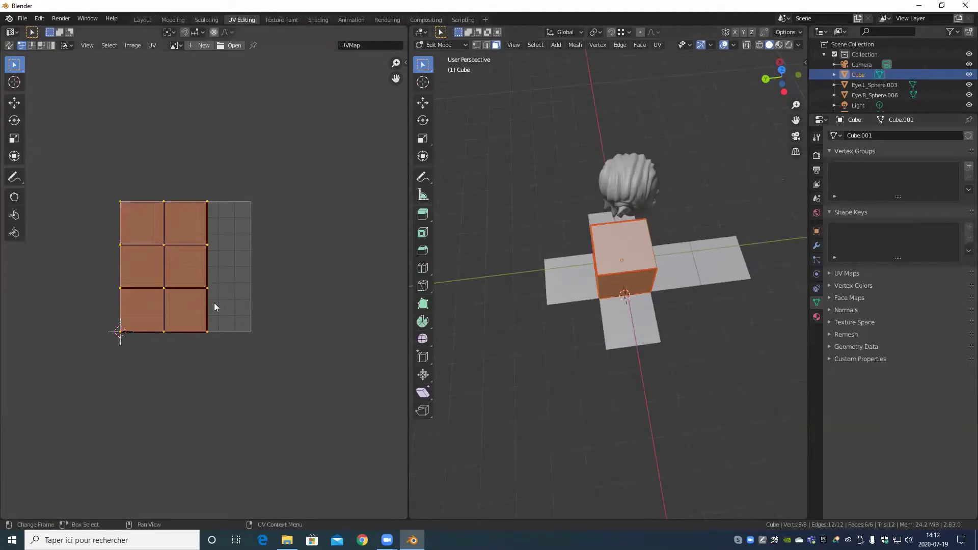
scroll(644, 306, up, 3)
scroll(662, 336, down, 3)
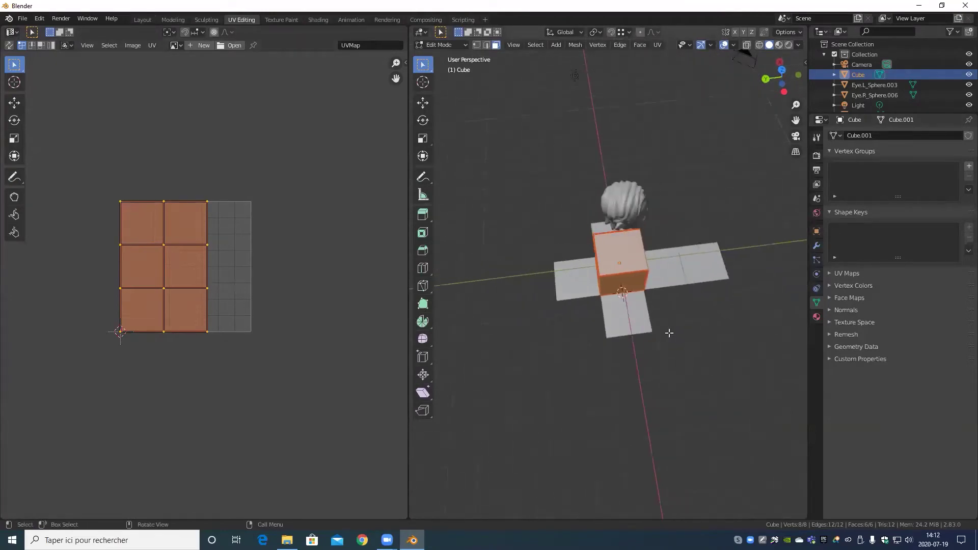
middle_drag(669, 332, 621, 356)
scroll(163, 290, up, 4)
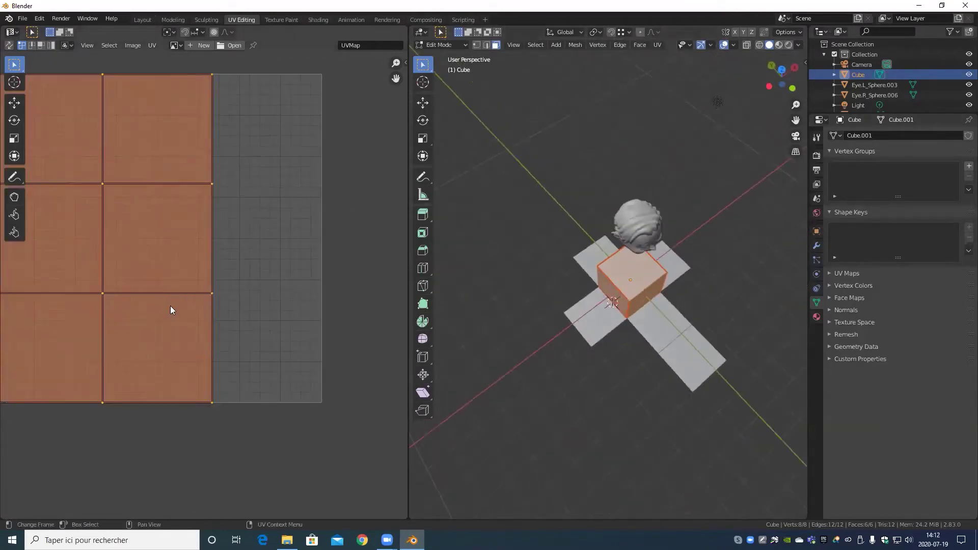
scroll(170, 305, down, 1)
middle_drag(116, 273, 179, 317)
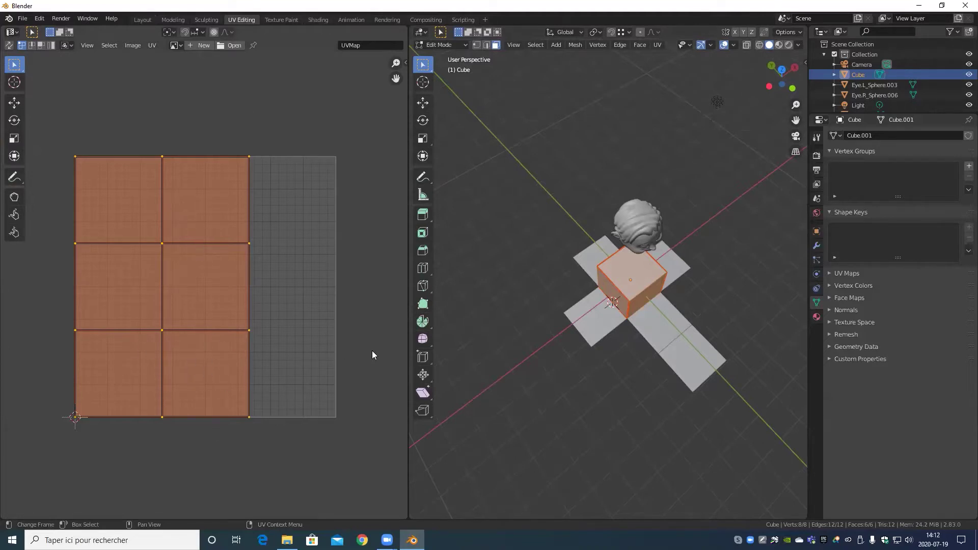
- Try scaling down the cube's whole UV layout, and undo the resize
key(s)
click(249, 307)
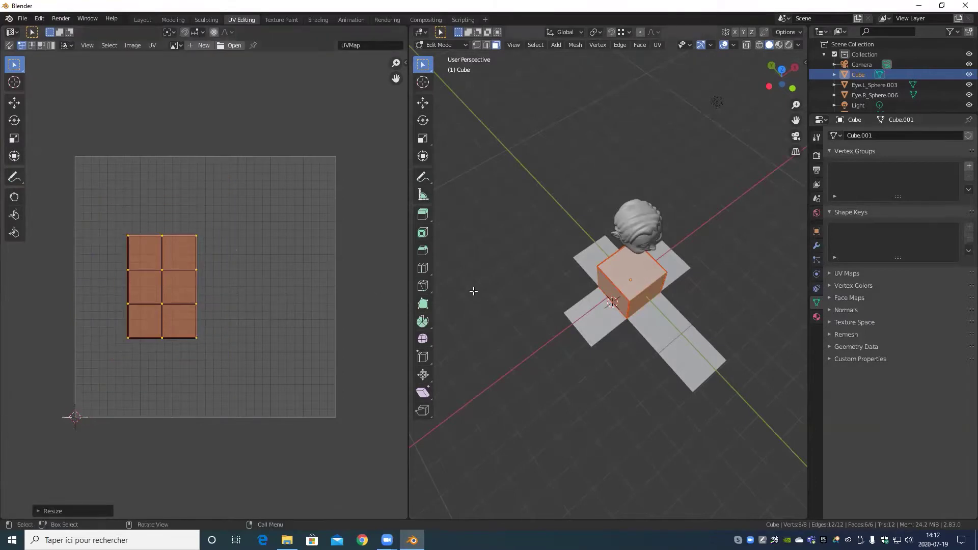
key(ctrl+z)
- Examine the cube's UV layout again, the cube on its plane net and the character head above it
scroll(259, 347, up, 2)
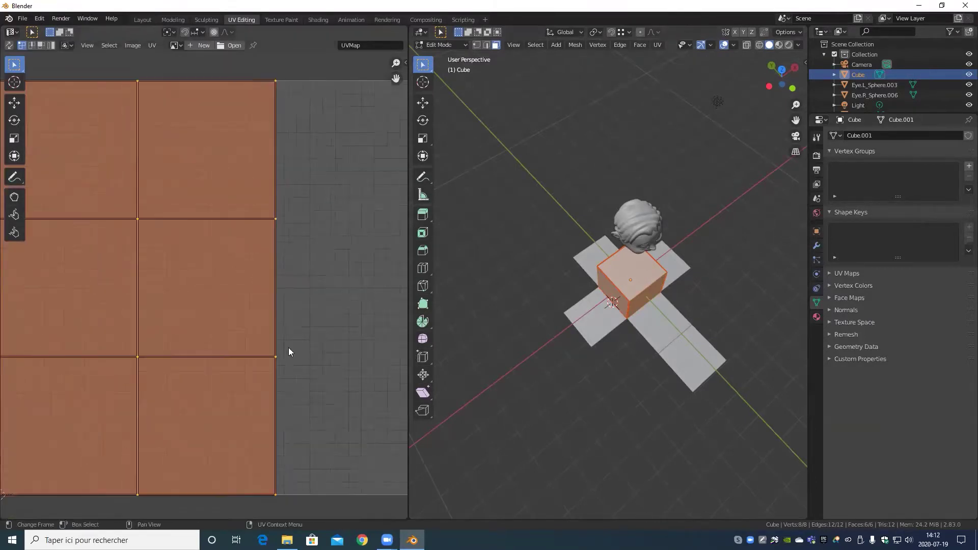
scroll(288, 347, down, 3)
middle_drag(699, 301, 670, 297)
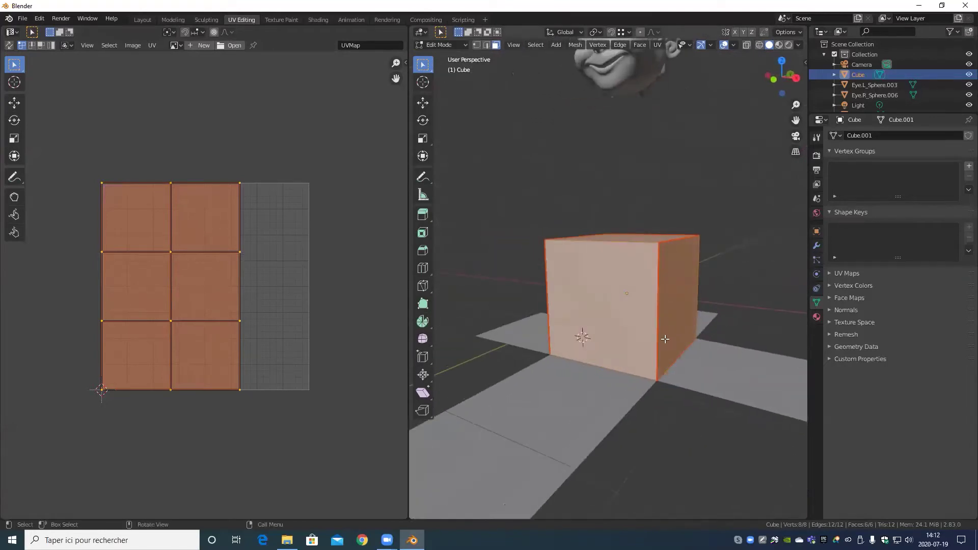
scroll(665, 341, down, 3)
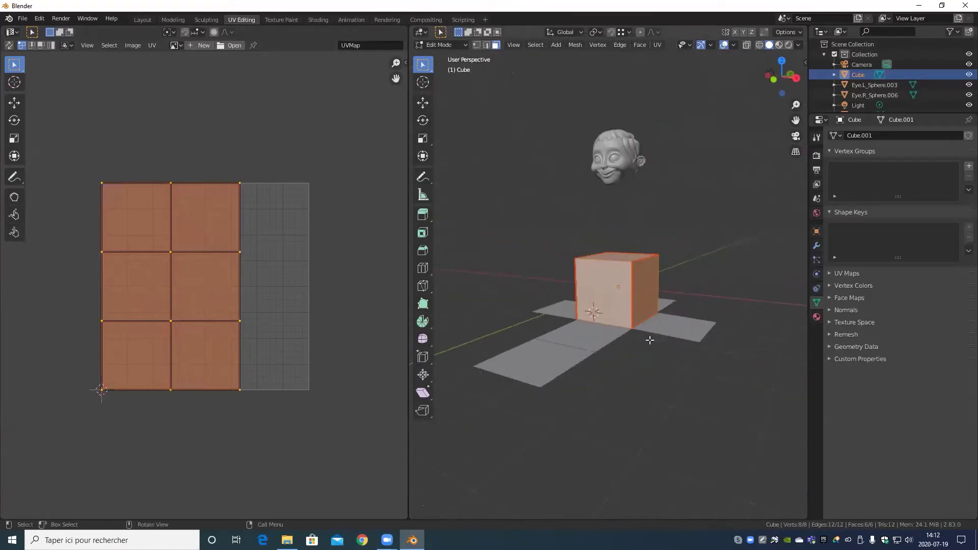
scroll(671, 215, up, 3)
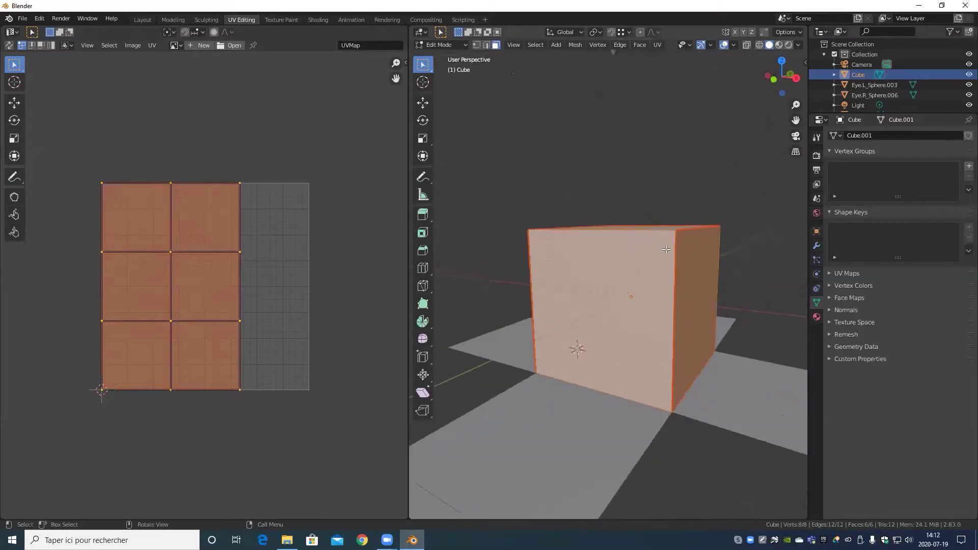
scroll(672, 260, down, 3)
middle_drag(653, 286, 711, 332)
scroll(691, 342, up, 4)
scroll(710, 332, down, 3)
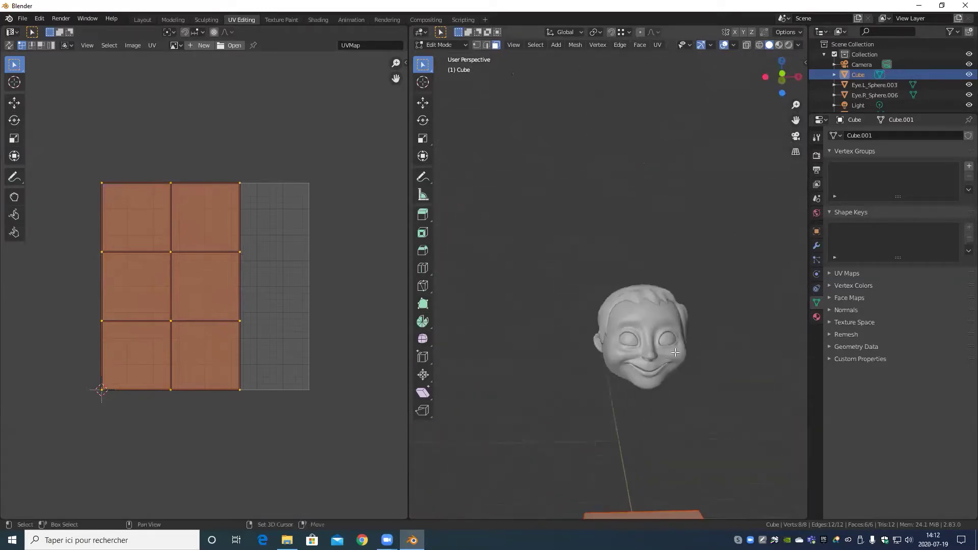
- Leave Edit Mode on the cube, enter Edit Mode on the character's face mesh and select all of its geometry
key(Tab)
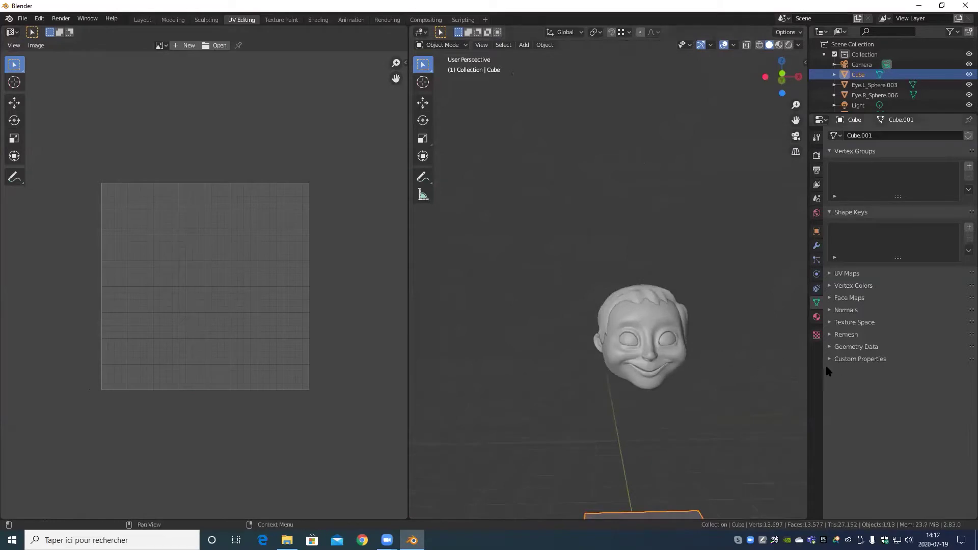
click(686, 349)
middle_drag(712, 384, 672, 340)
key(Tab)
key(a)
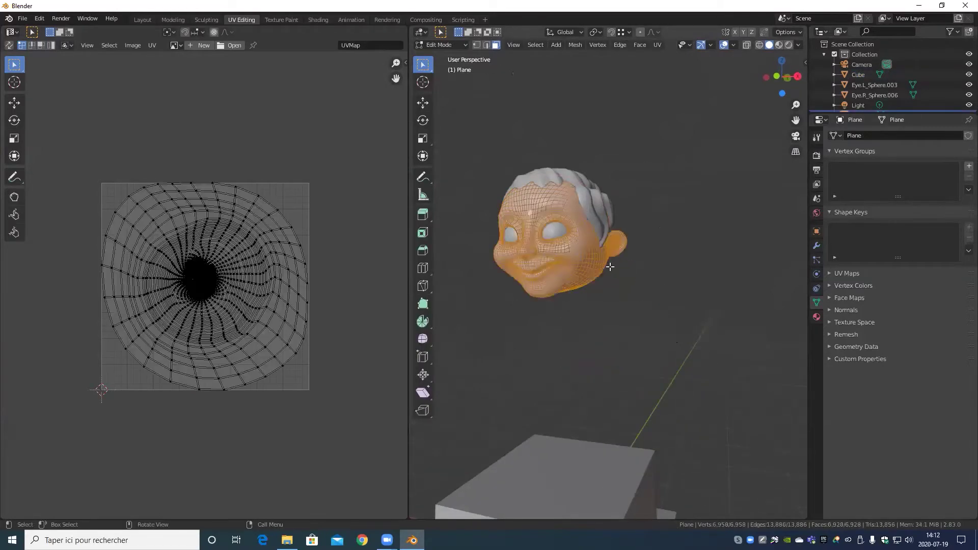
- Examine the face mesh around the ear and the front of the head beside its UV layout
scroll(317, 299, up, 5)
scroll(512, 291, up, 5)
scroll(137, 308, down, 5)
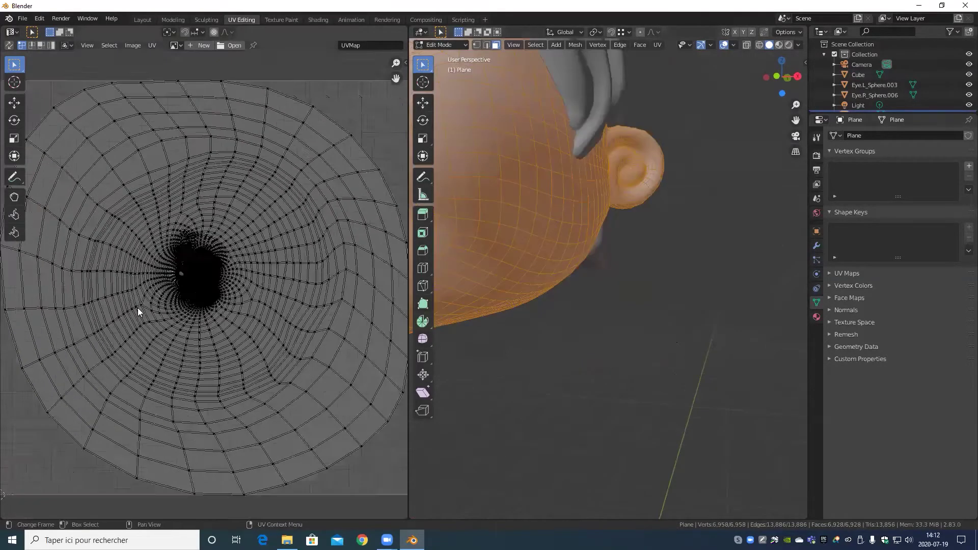
scroll(596, 290, down, 5)
middle_drag(596, 290, 548, 289)
scroll(647, 286, up, 5)
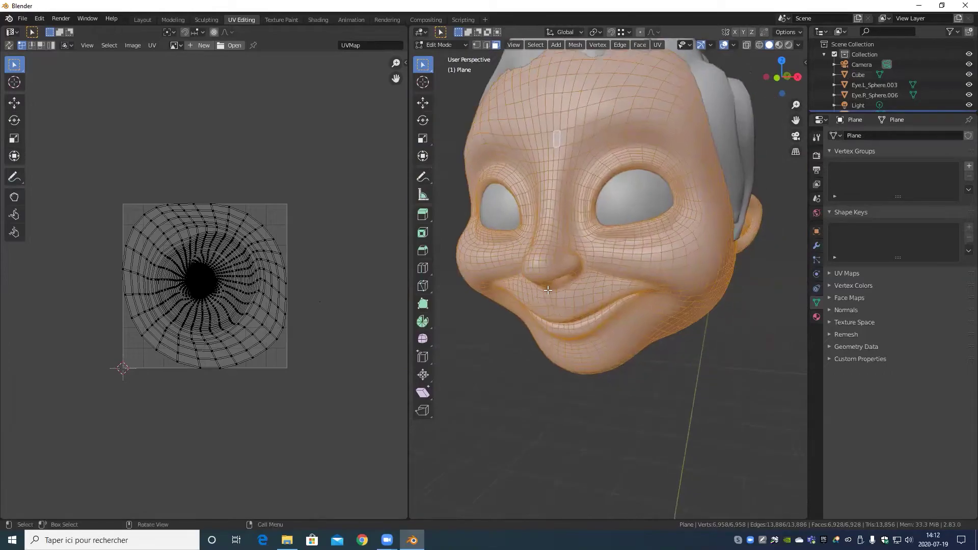
scroll(122, 316, up, 3)
- Examine the dense central areas of the face's UV layout up close and relate them to the facial features
scroll(192, 312, up, 8)
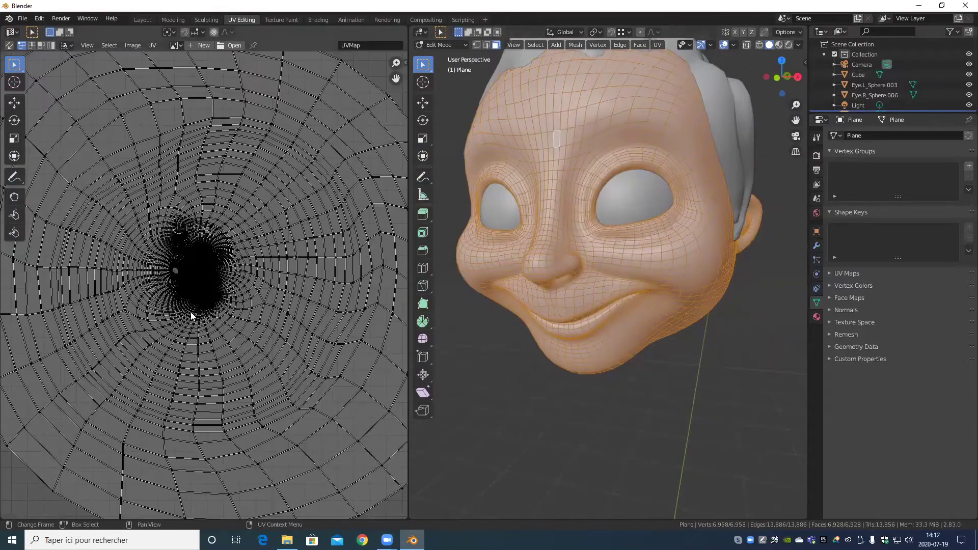
scroll(203, 296, up, 8)
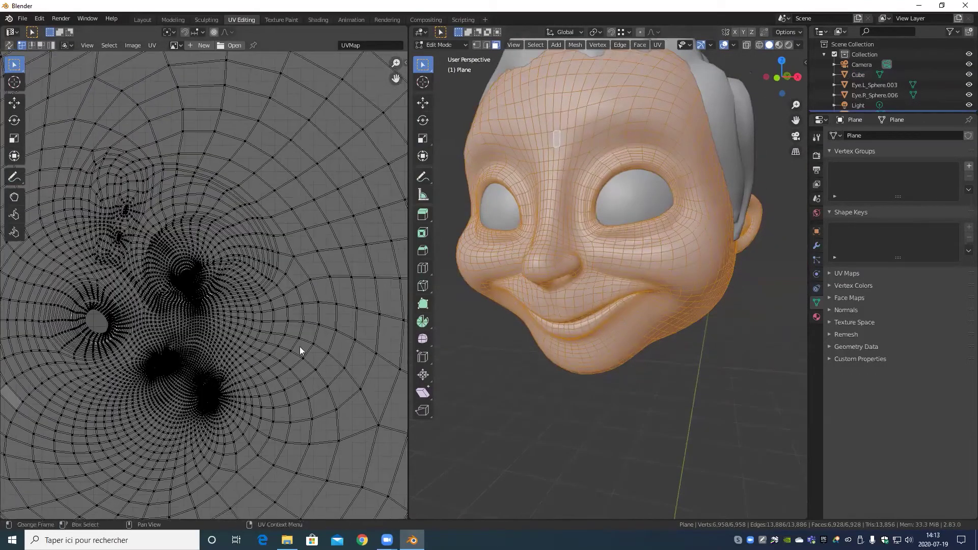
scroll(164, 306, up, 5)
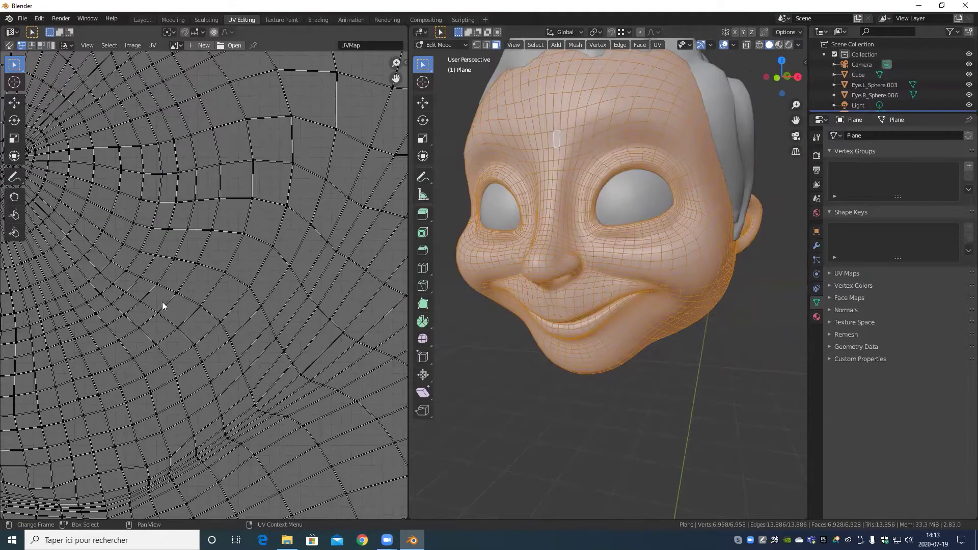
scroll(145, 290, down, 4)
middle_drag(144, 290, 194, 376)
scroll(194, 376, down, 1)
scroll(194, 376, up, 5)
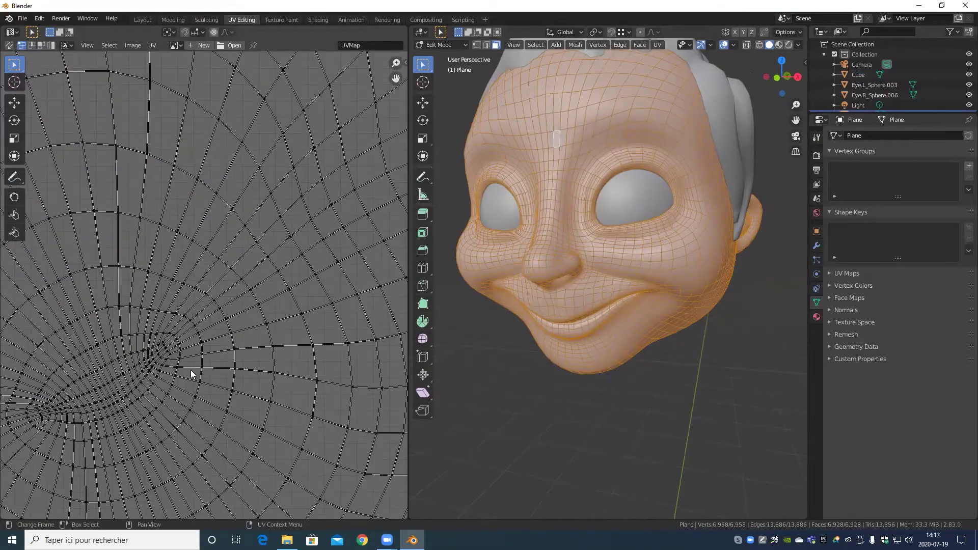
scroll(191, 372, down, 5)
middle_drag(97, 277, 205, 175)
scroll(190, 316, up, 6)
scroll(218, 306, down, 8)
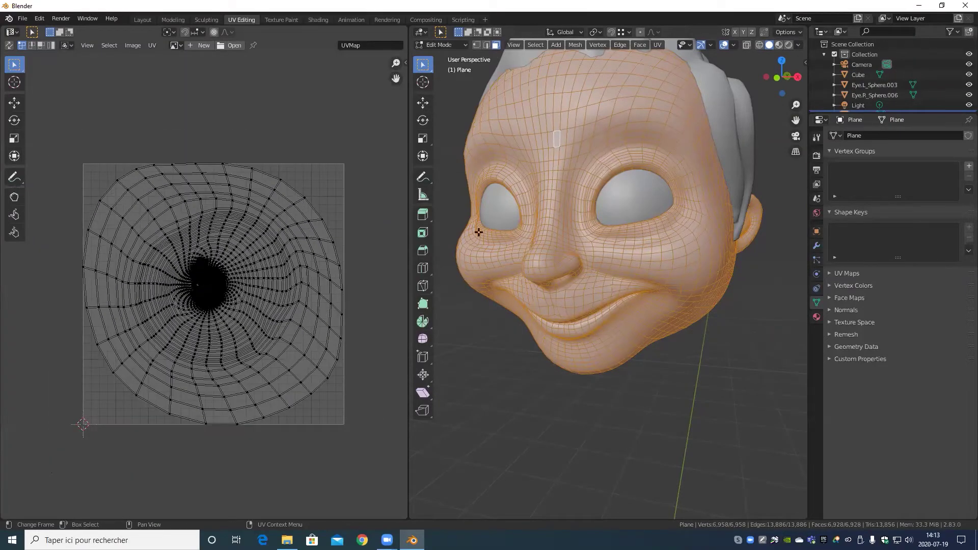
scroll(649, 268, down, 8)
scroll(641, 284, up, 12)
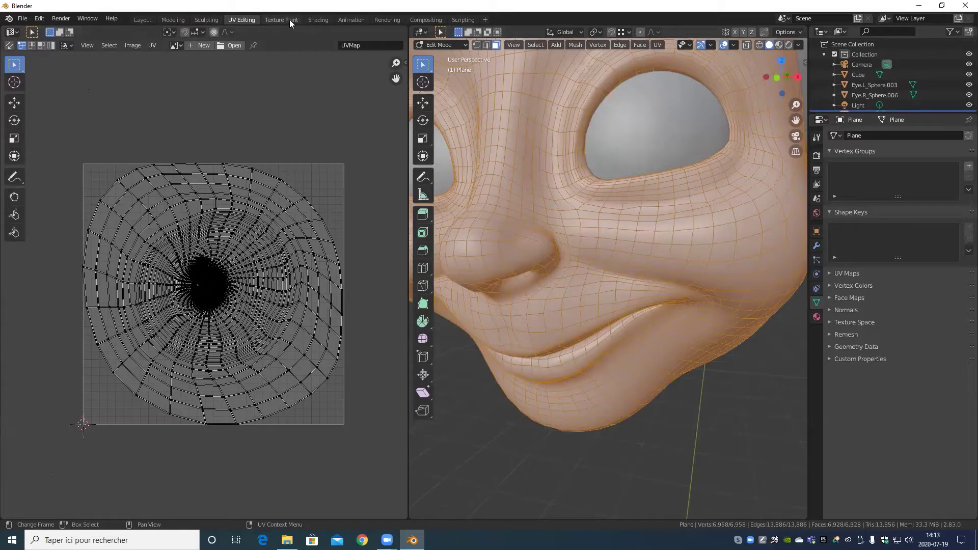
- Switch to the Shading workspace and select the face mesh to show its material nodes
click(326, 21)
middle_drag(476, 124, 501, 259)
scroll(498, 125, up, 4)
click(502, 259)
scroll(537, 296, up, 3)
middle_drag(537, 297, 531, 259)
click(494, 184)
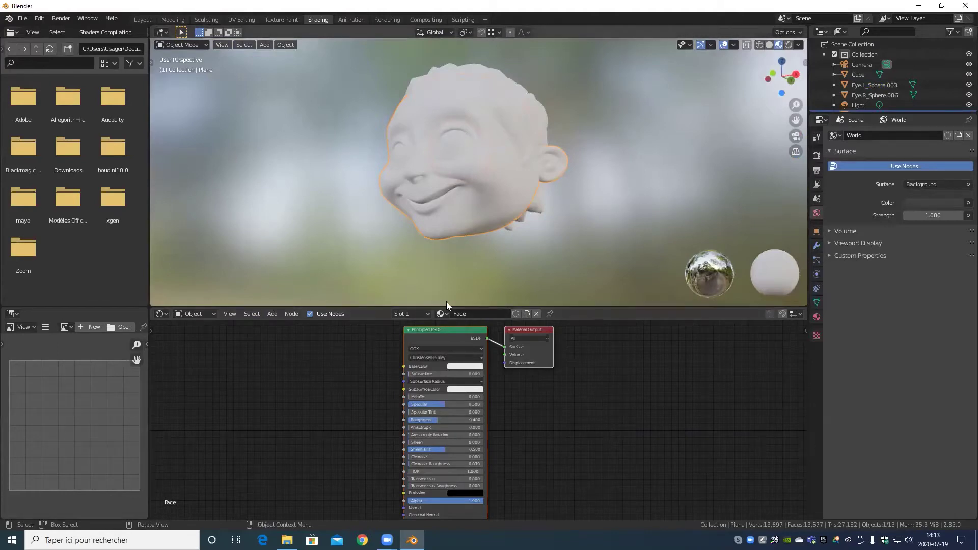
- Add a Brick Texture node to the Face material and connect its Color output to the Principled BSDF's Base Color
click(276, 316)
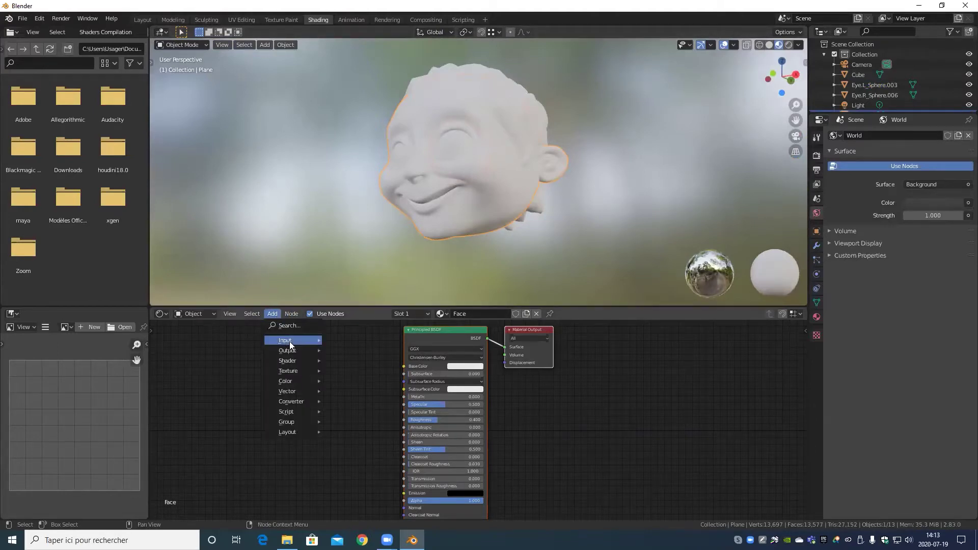
mouse_move(301, 371)
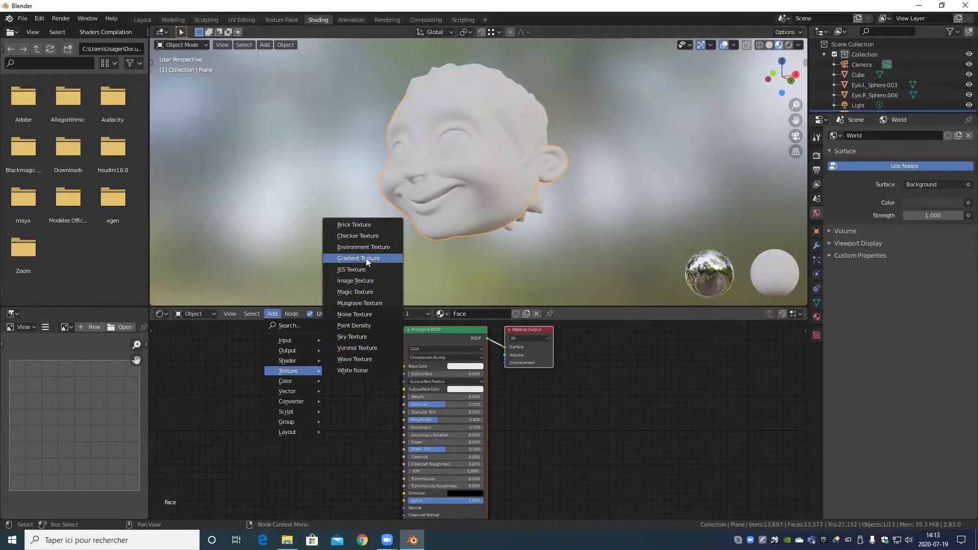
click(373, 224)
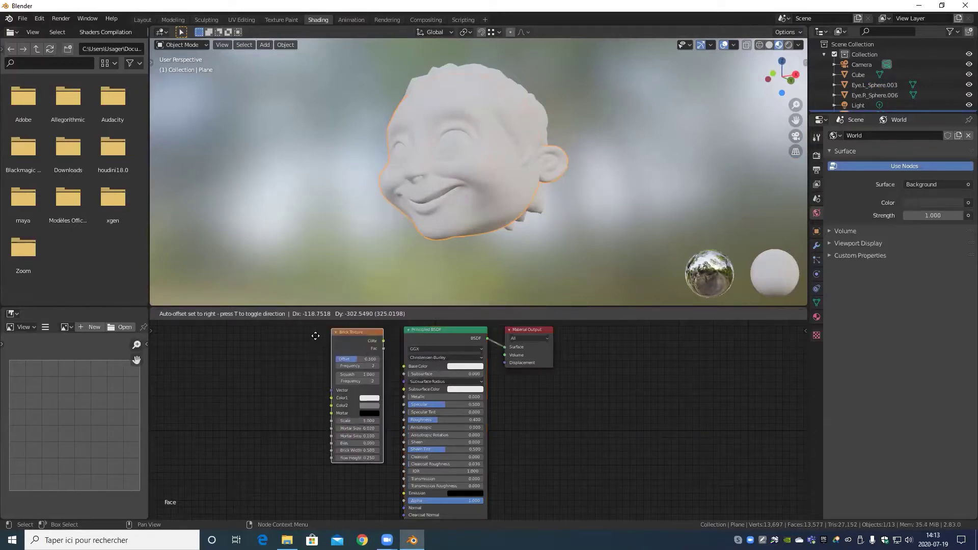
click(229, 360)
scroll(331, 438, up, 3)
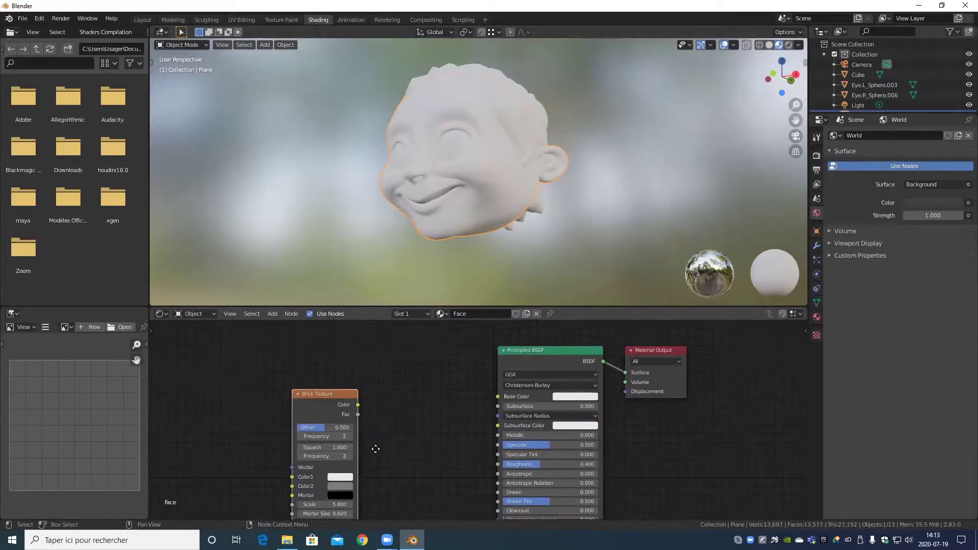
drag(351, 406, 492, 396)
drag(337, 396, 394, 385)
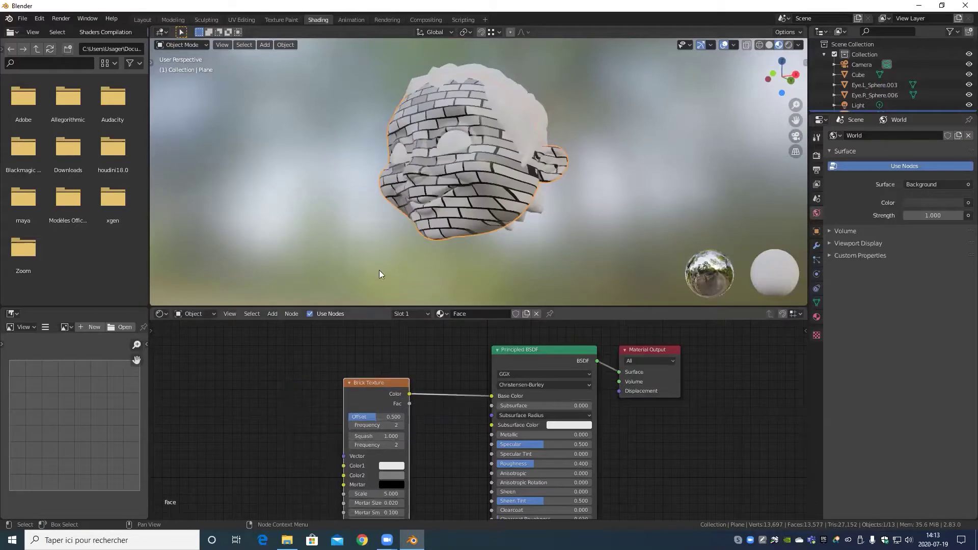
- Try connecting a Mapping node to the Brick Texture's Vector input and delete the Mapping node
middle_drag(379, 270, 627, 189)
click(272, 314)
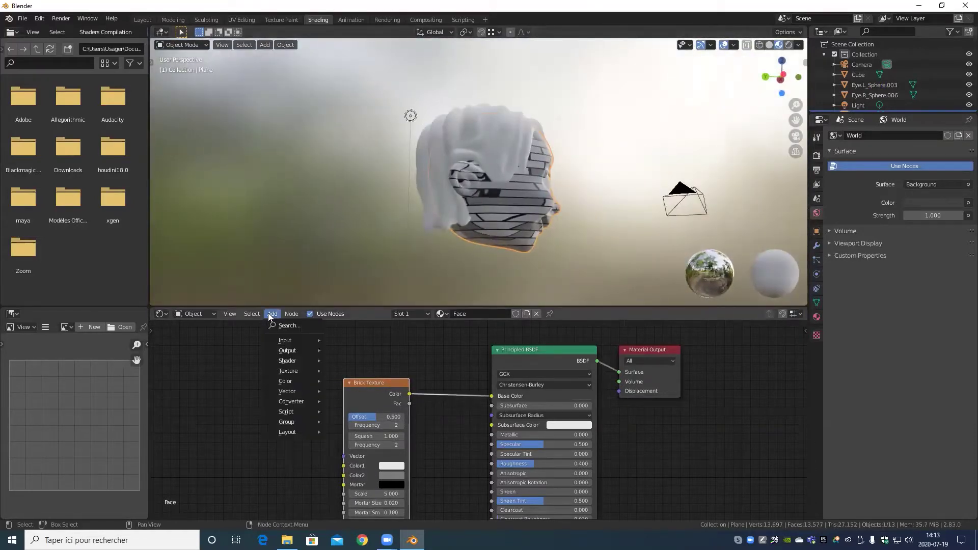
mouse_move(285, 393)
click(373, 411)
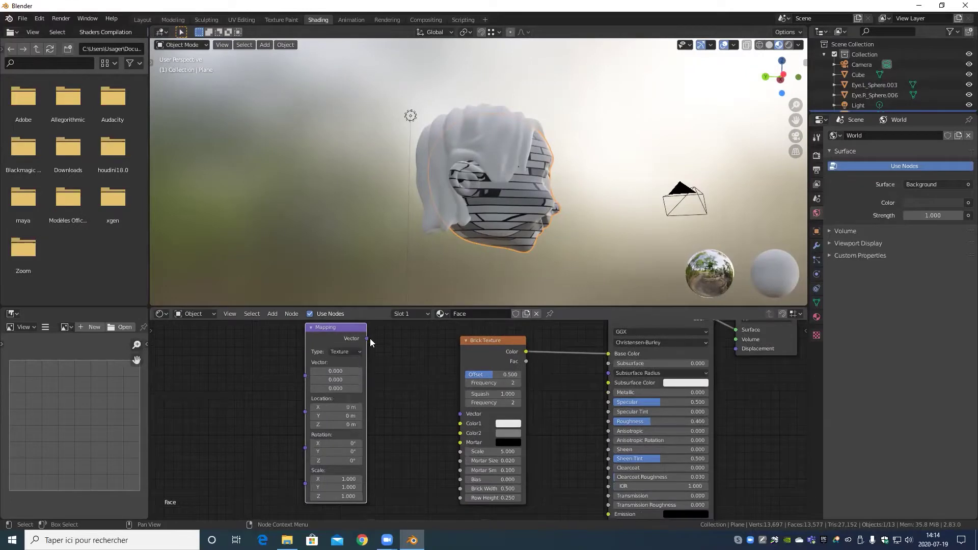
drag(368, 339, 460, 414)
scroll(648, 222, up, 2)
middle_drag(649, 223, 570, 224)
click(323, 339)
key(Delete)
- Add another Mapping node beside the Brick Texture and remove it again
click(272, 314)
mouse_move(298, 404)
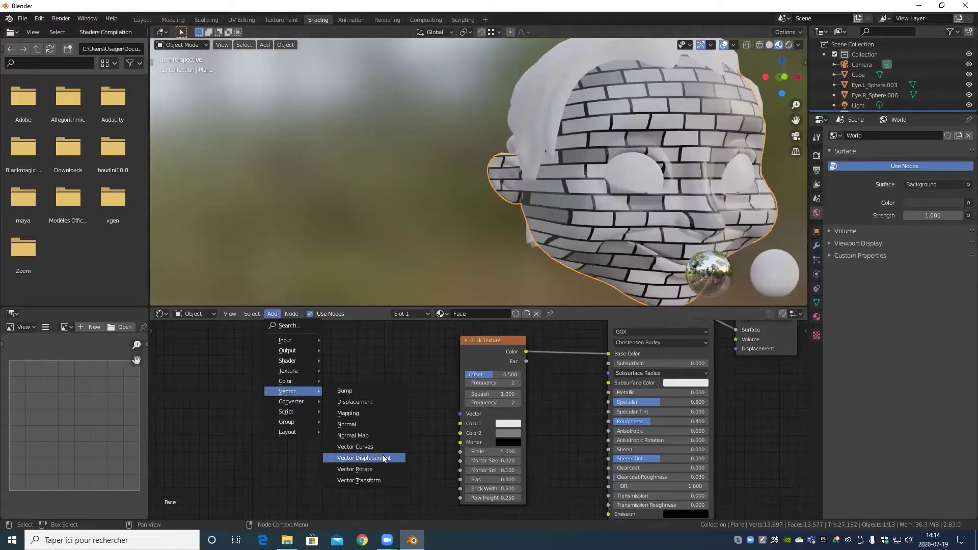
mouse_move(281, 372)
click(339, 412)
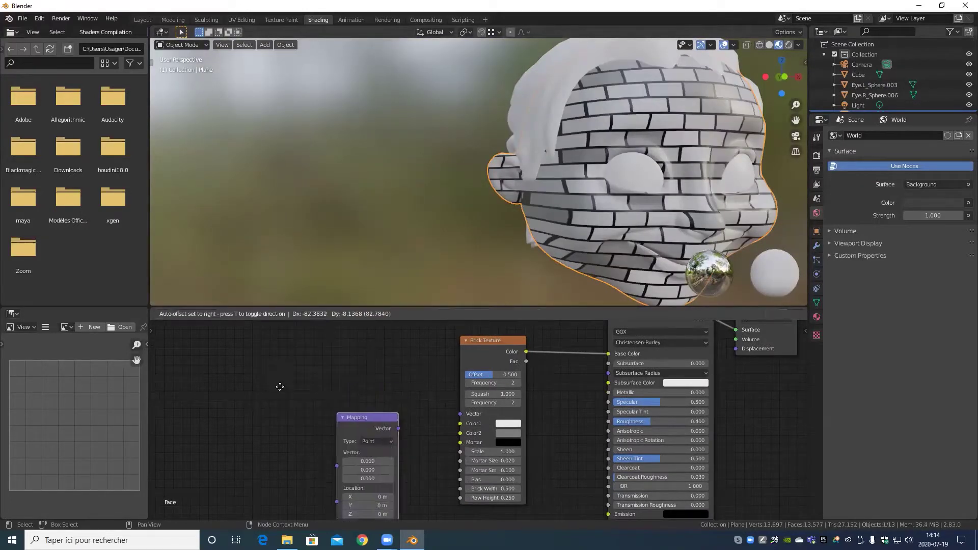
click(276, 376)
click(317, 404)
key(Delete)
- Add a UV Map node and connect its UV output to the Brick Texture's Vector input
click(272, 314)
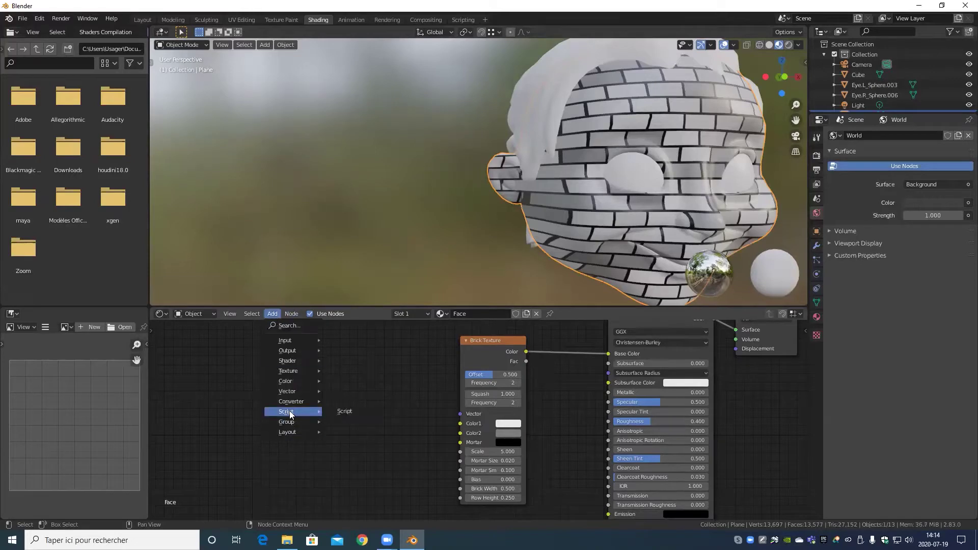
mouse_move(287, 391)
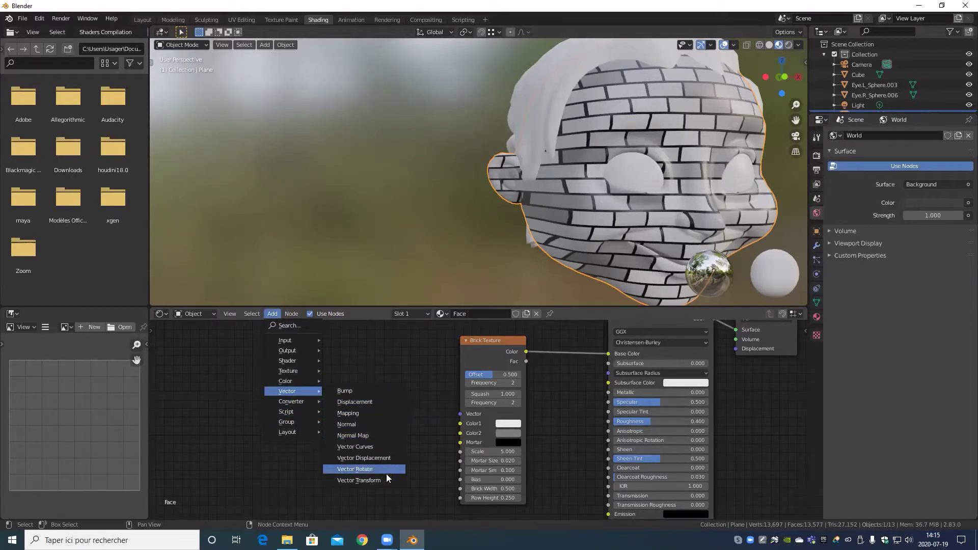
mouse_move(301, 371)
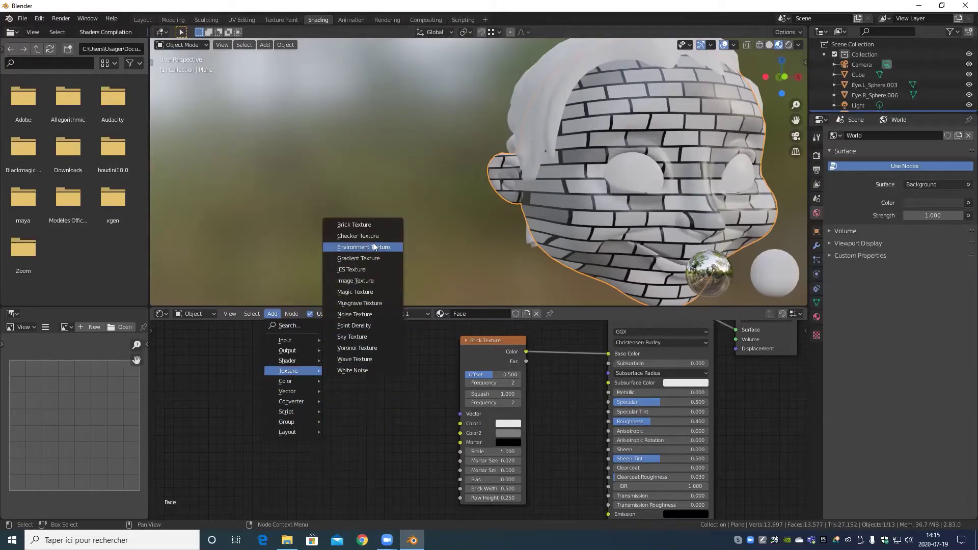
mouse_move(283, 351)
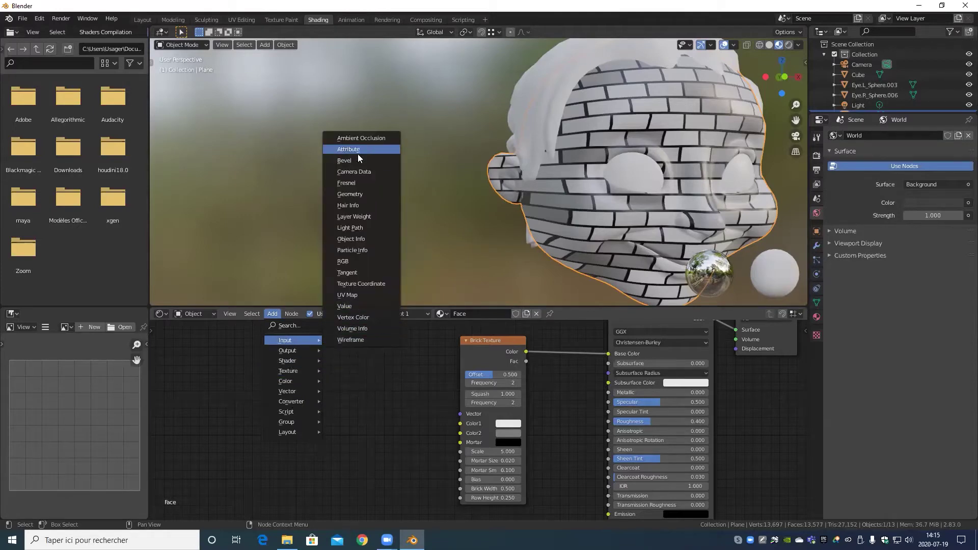
click(372, 297)
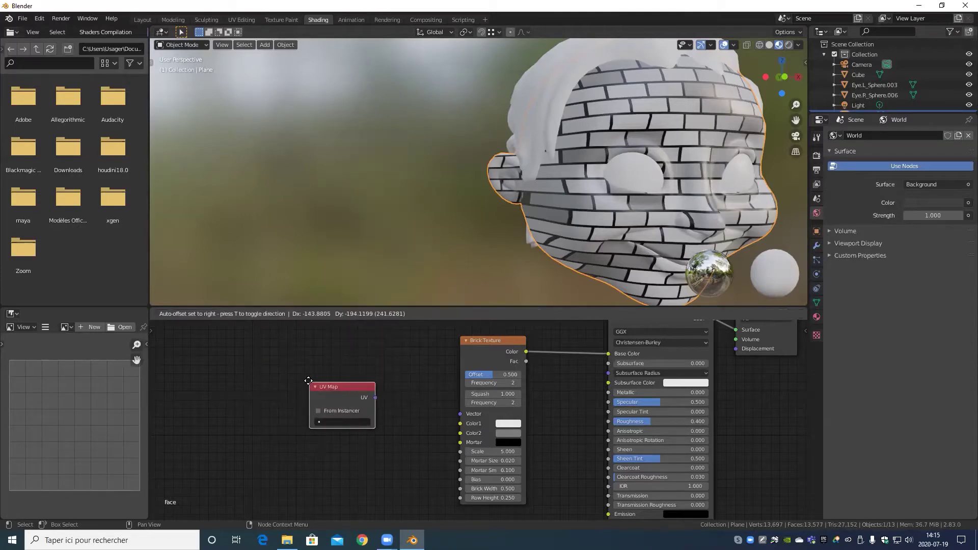
click(365, 401)
scroll(364, 400, up, 1)
drag(358, 388, 457, 413)
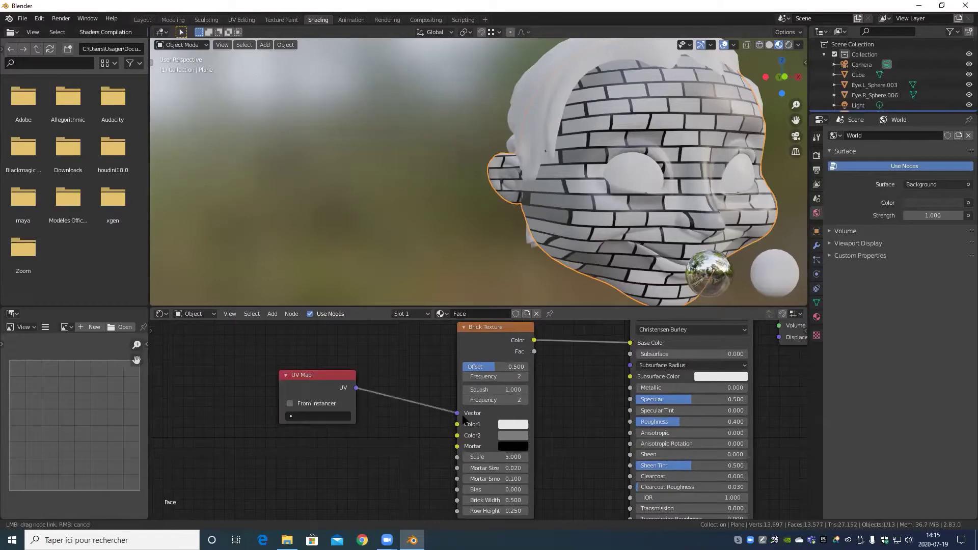
- Examine how the UV-mapped brick pattern stretches and compresses across the eyes, cheeks, ear and jaw of the face
middle_drag(570, 188, 599, 194)
scroll(570, 220, up, 4)
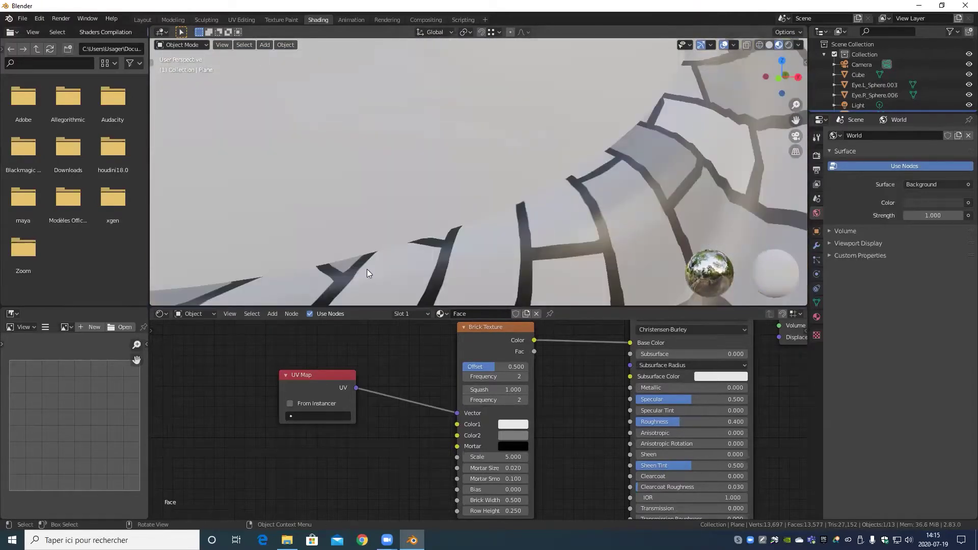
scroll(366, 268, down, 5)
middle_drag(364, 266, 541, 109)
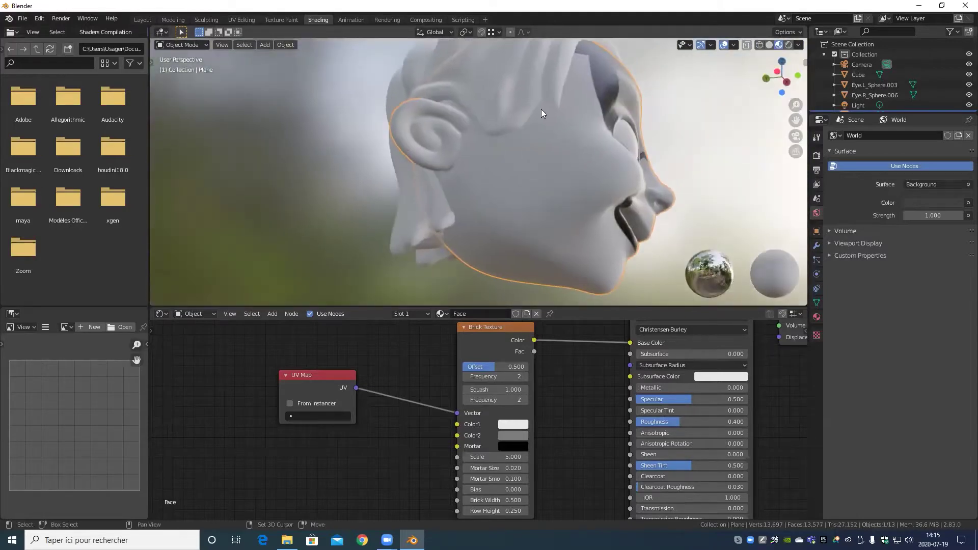
scroll(596, 189, down, 4)
middle_drag(596, 189, 447, 231)
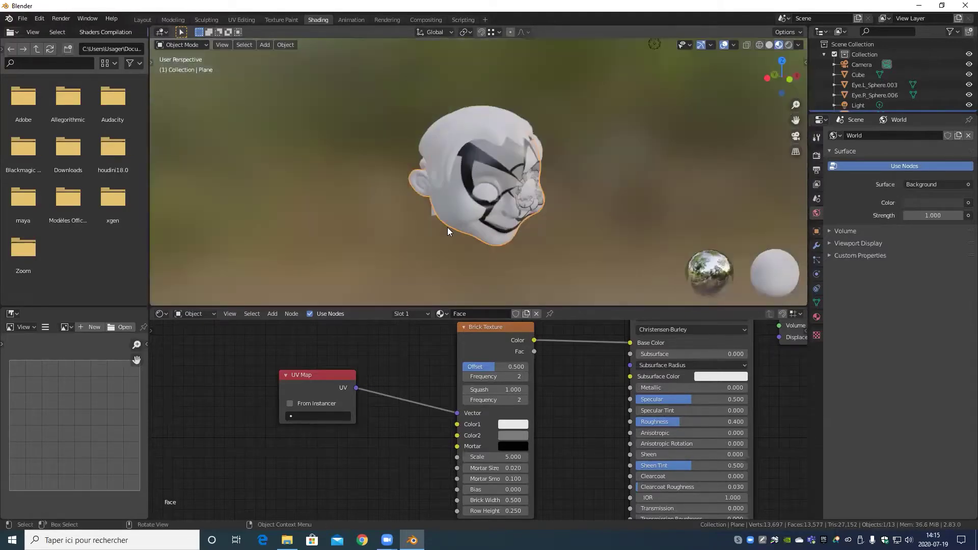
scroll(465, 209, up, 5)
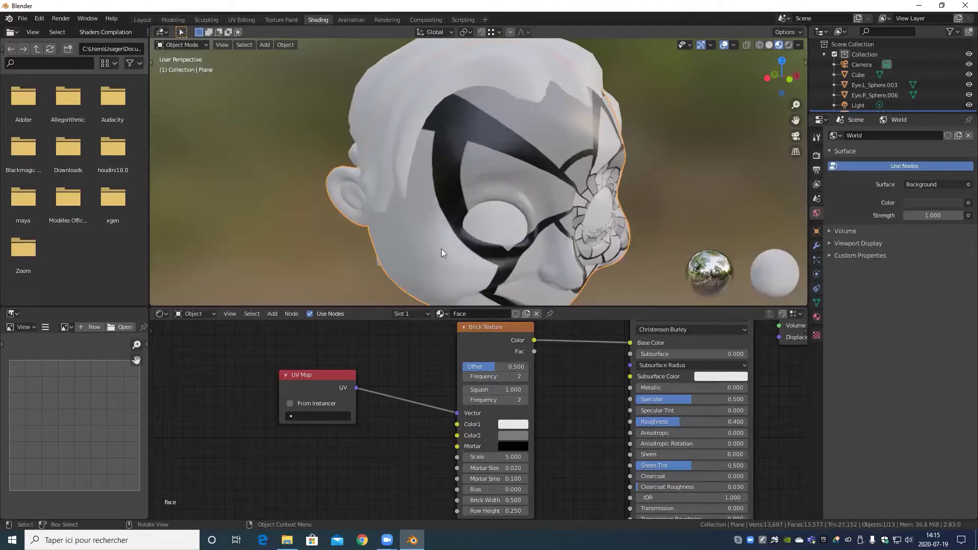
scroll(441, 253, down, 4)
middle_drag(543, 242, 476, 236)
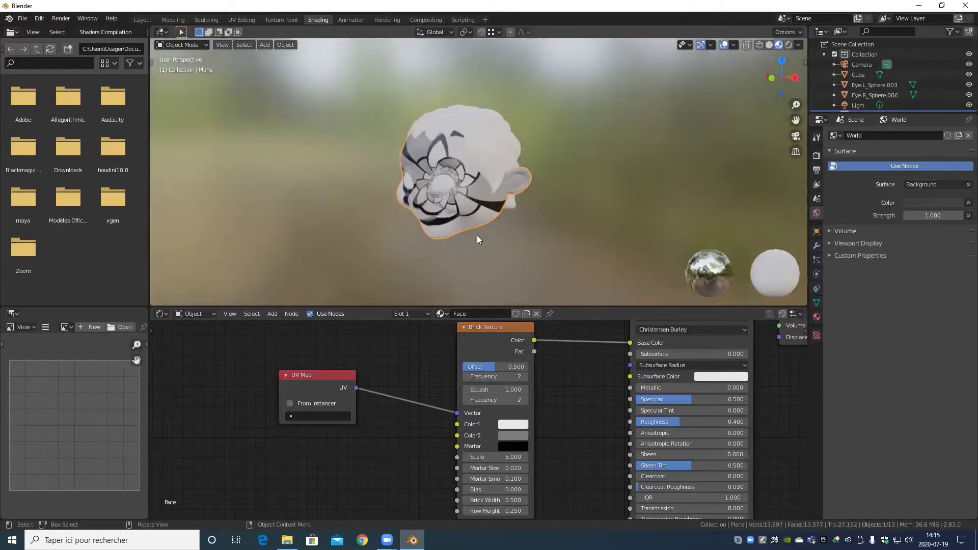
- Switch to the UV Editing workspace and examine the face mesh around the eye, jaw and ear beside its UV layout
click(241, 20)
scroll(291, 266, down, 4)
scroll(565, 309, down, 6)
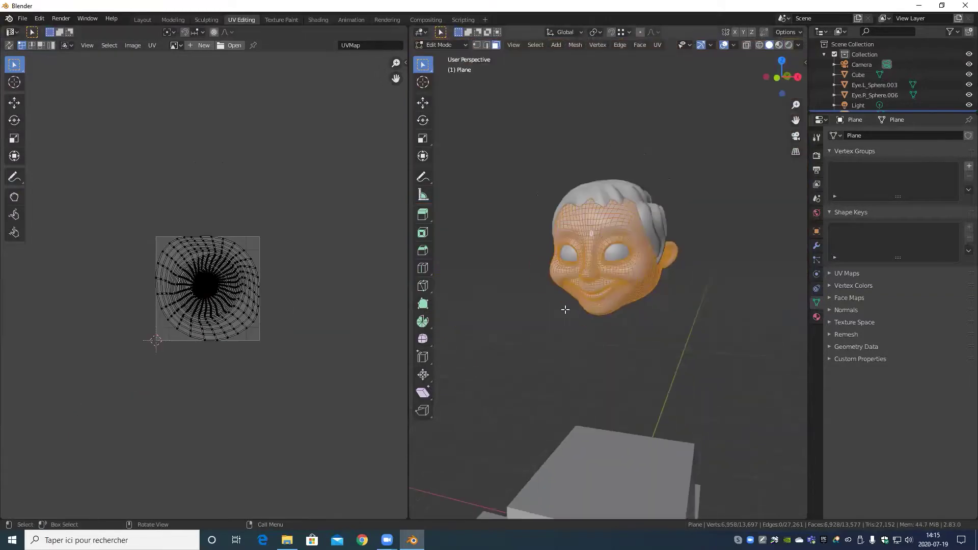
scroll(565, 309, up, 8)
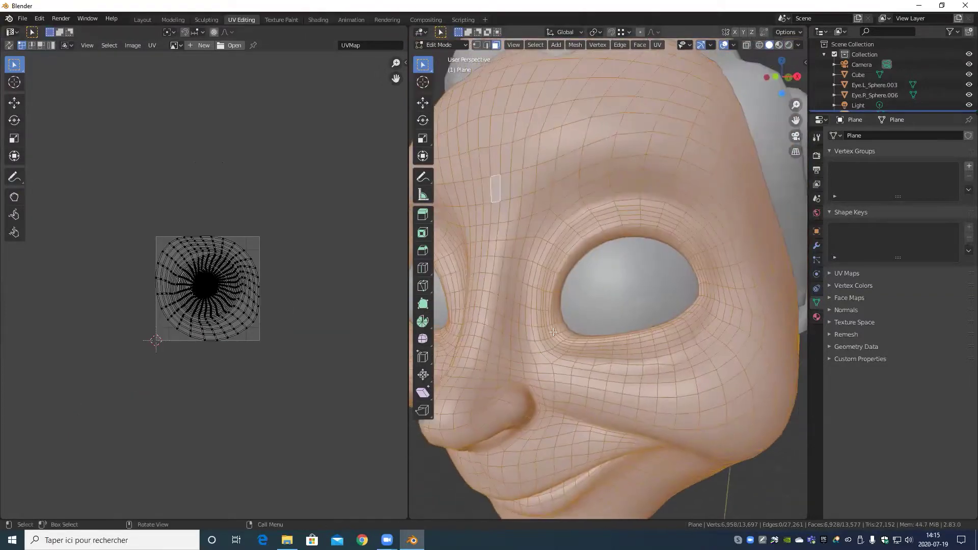
scroll(553, 332, down, 7)
mouse_move(553, 332)
middle_down()
mouse_move(483, 299)
mouse_move(559, 319)
middle_up()
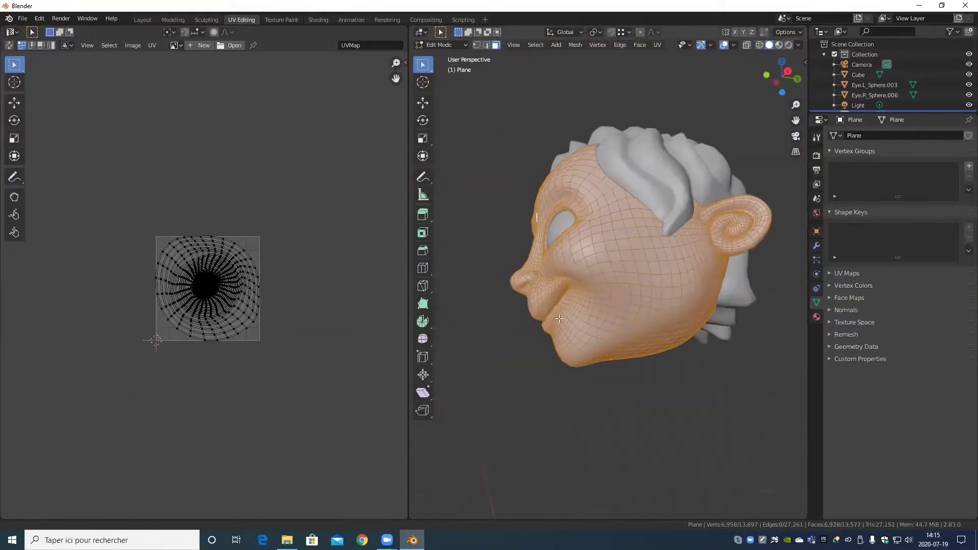
scroll(559, 319, up, 8)
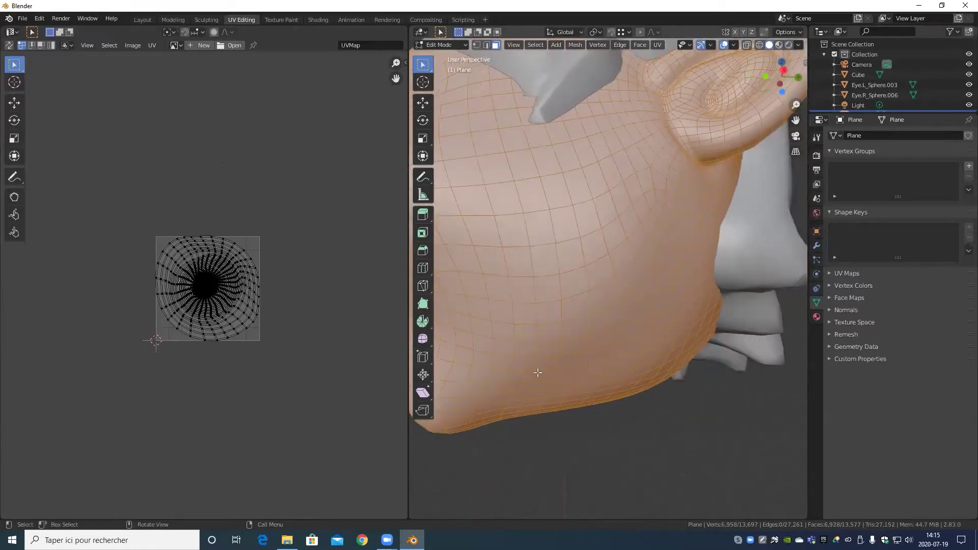
scroll(587, 289, down, 6)
scroll(587, 311, up, 4)
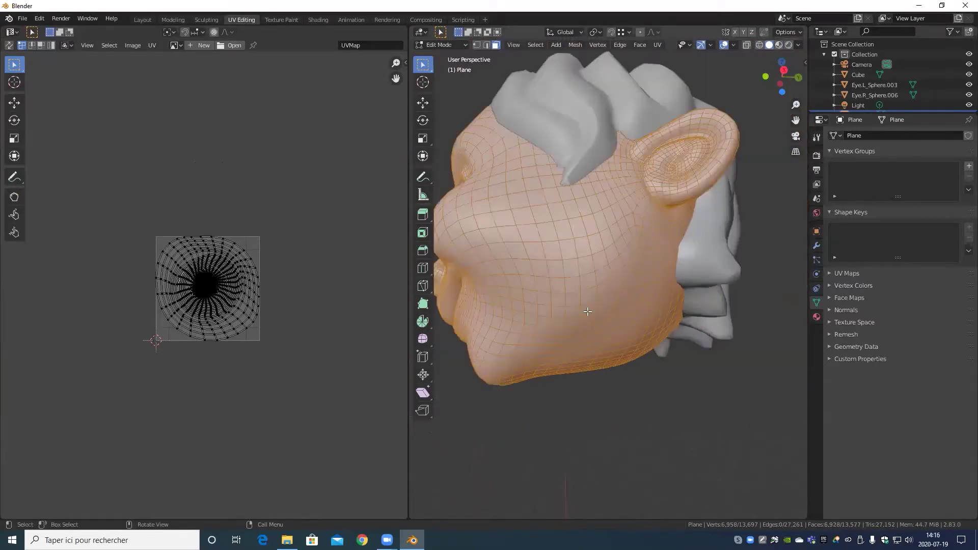
- Isolate the face mesh in local view and turn it to show the side of the head
key(KP_Divide)
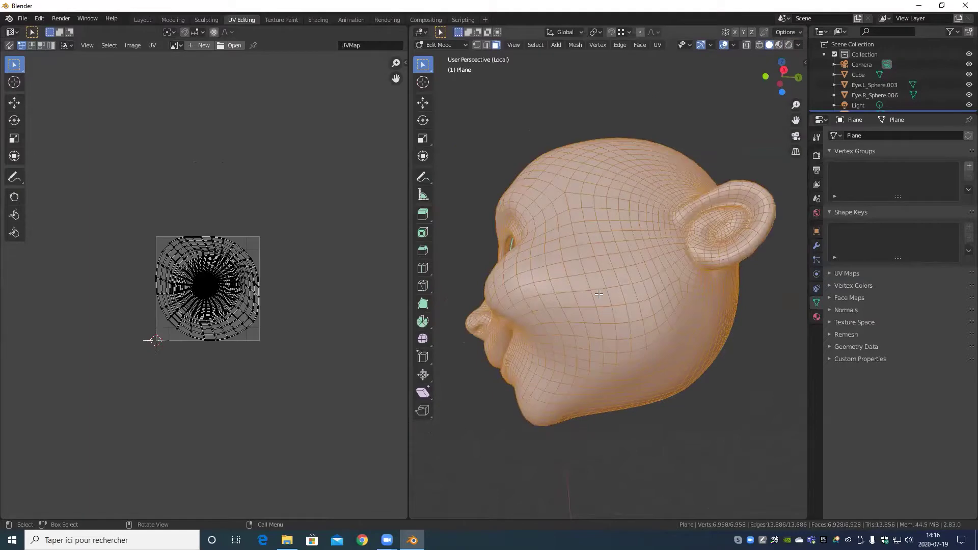
middle_drag(598, 294, 623, 327)
right_click(608, 318)
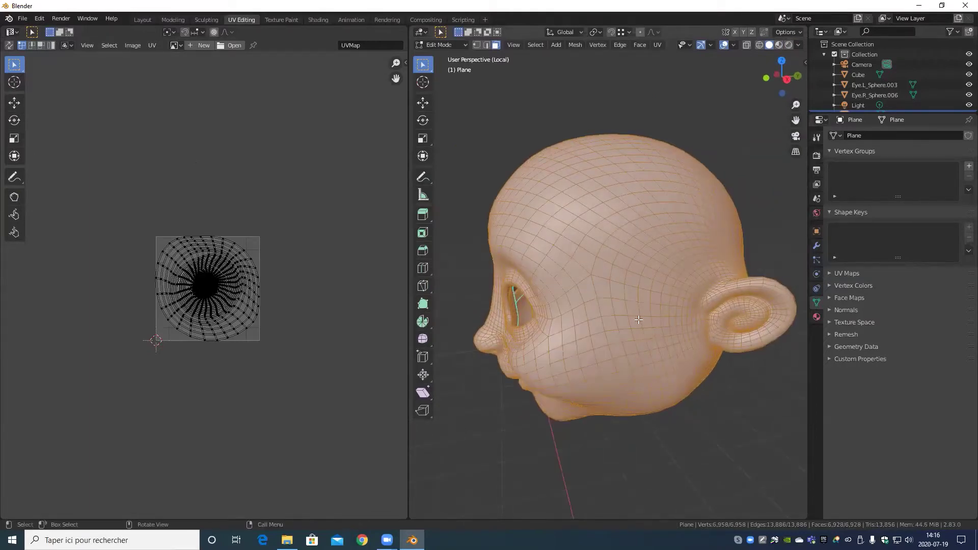
- Mark a seam along the edge loops framing the face across the forehead, down the cheeks and under the chin
key(2)
alt+click(592, 285)
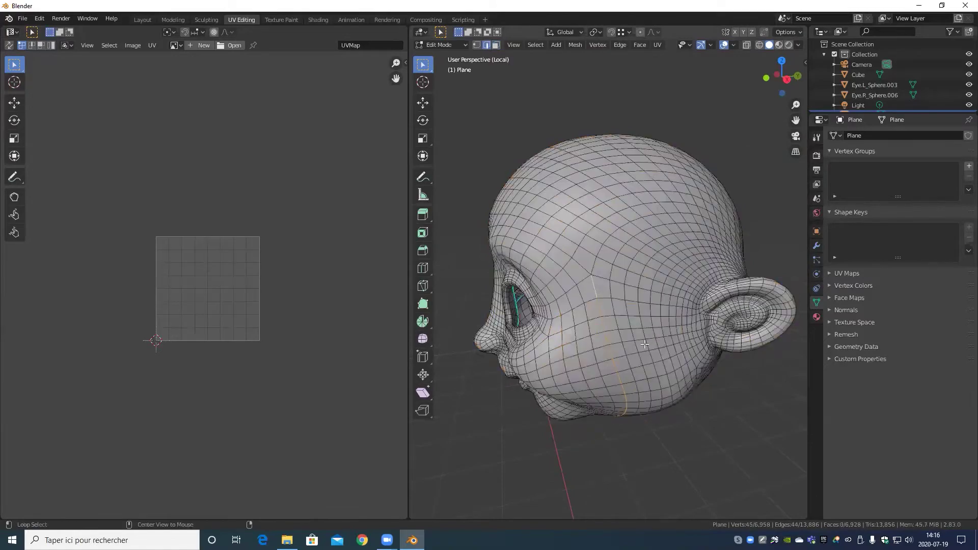
middle_drag(591, 285, 391, 385)
scroll(582, 348, up, 8)
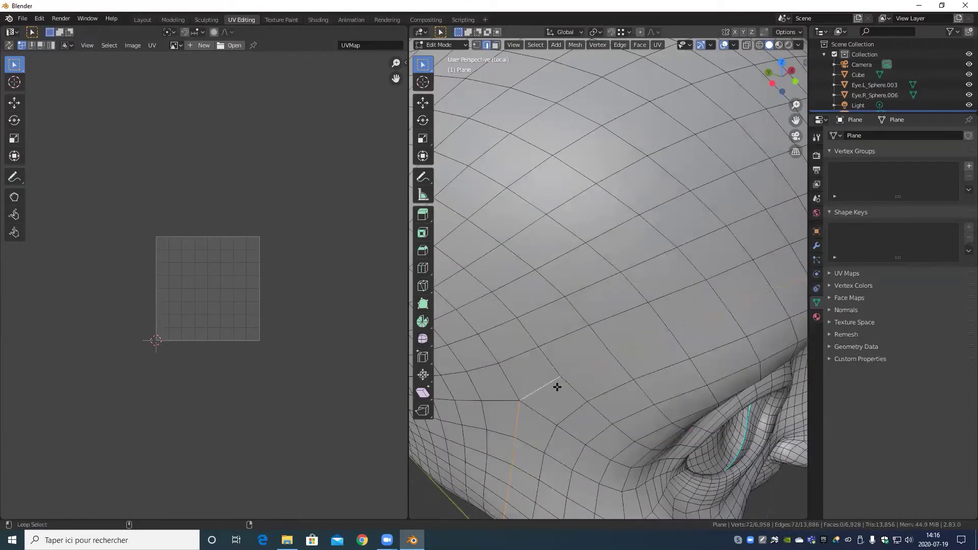
scroll(557, 387, down, 8)
middle_drag(557, 387, 616, 279)
key(ctrl+e)
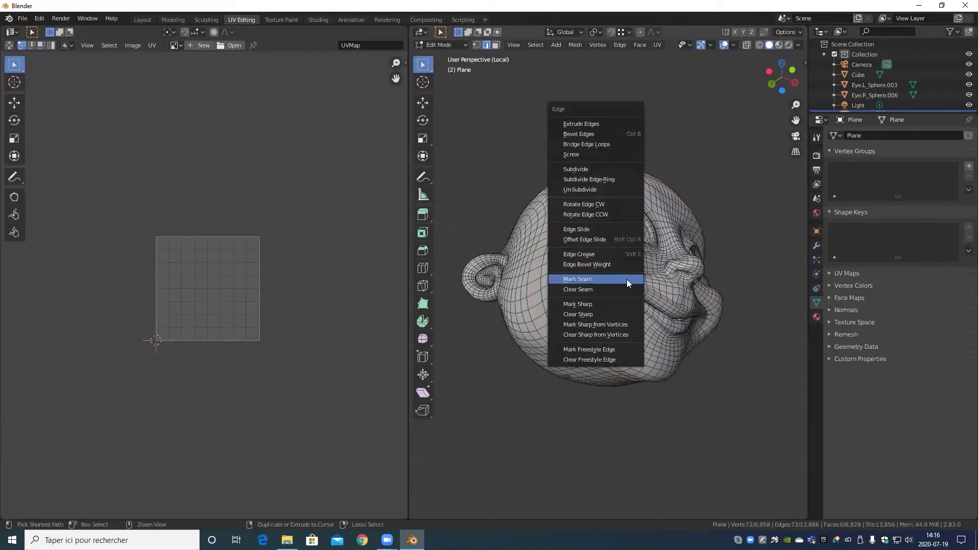
click(627, 279)
scroll(694, 304, up, 1)
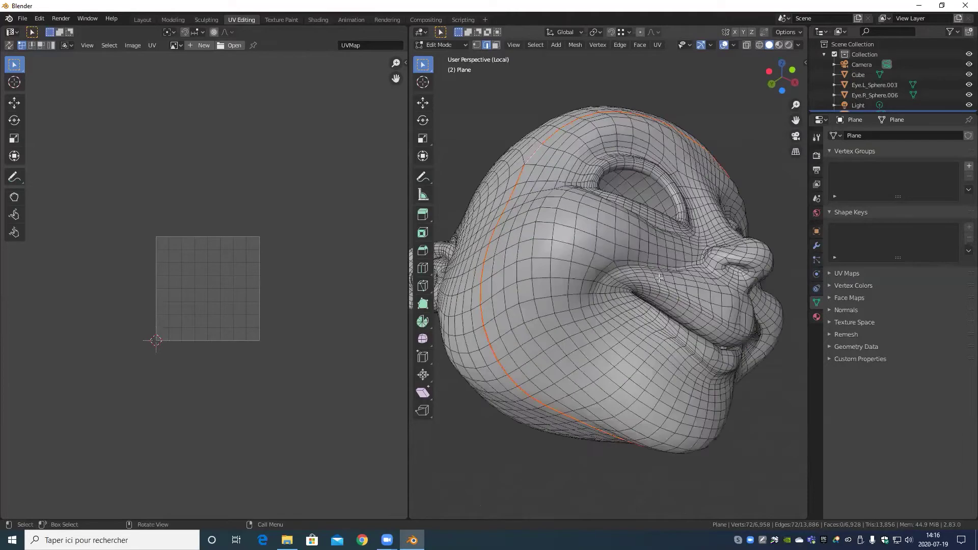
- Mark a seam along the head's centre line from the forehead seam over the back to the seam under the chin
middle_drag(694, 304, 793, 396)
click(606, 276)
scroll(606, 278, down, 3)
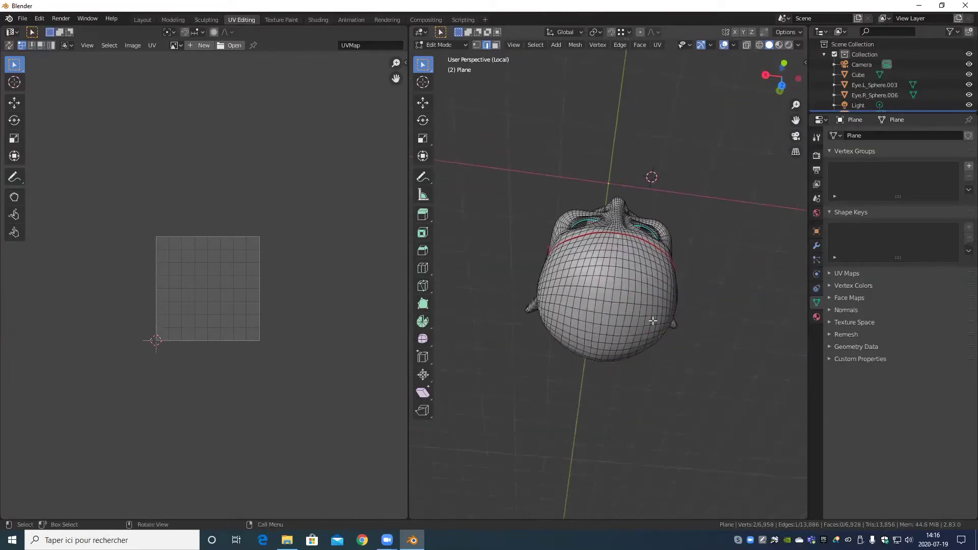
scroll(642, 264, up, 2)
ctrl+click(619, 274)
middle_drag(621, 348, 603, 293)
ctrl+click(582, 270)
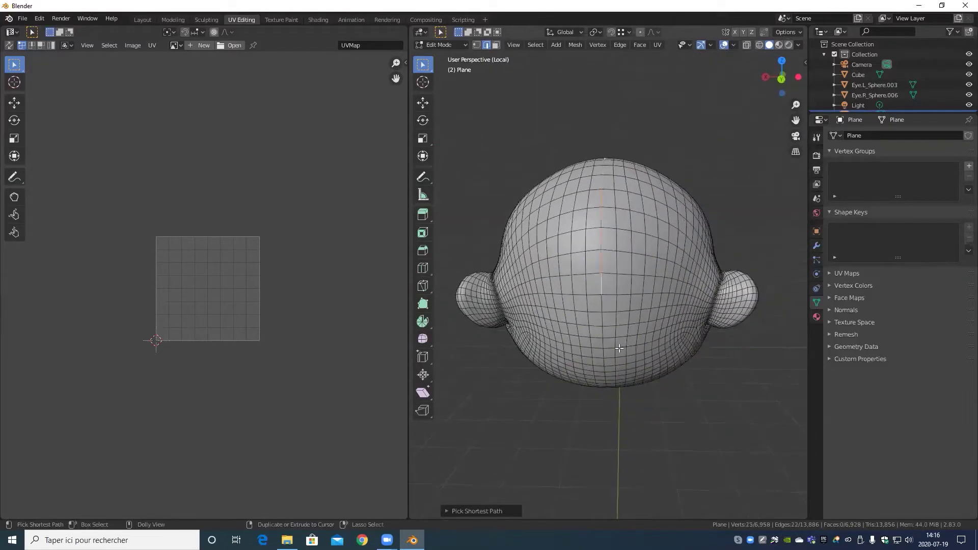
middle_drag(619, 348, 619, 368)
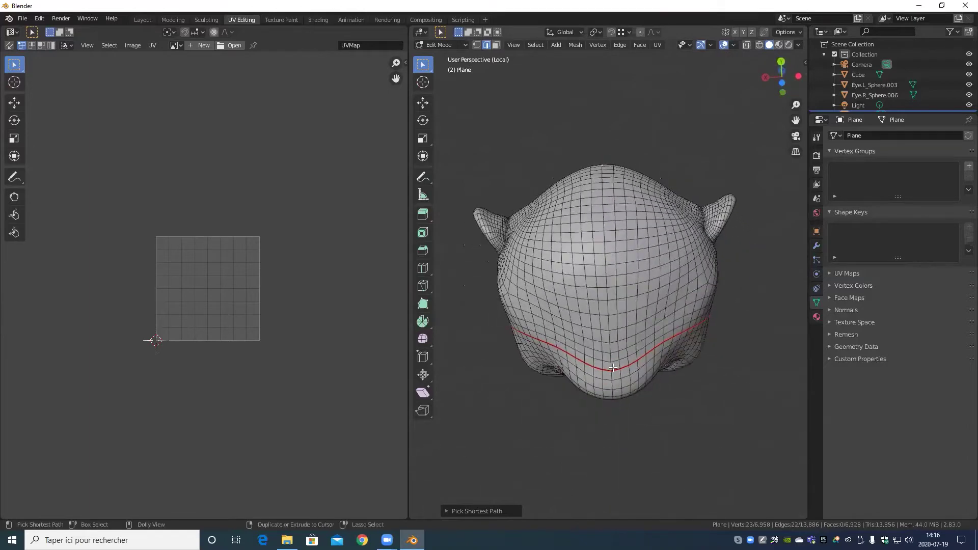
ctrl+click(613, 368)
key(ctrl+z)
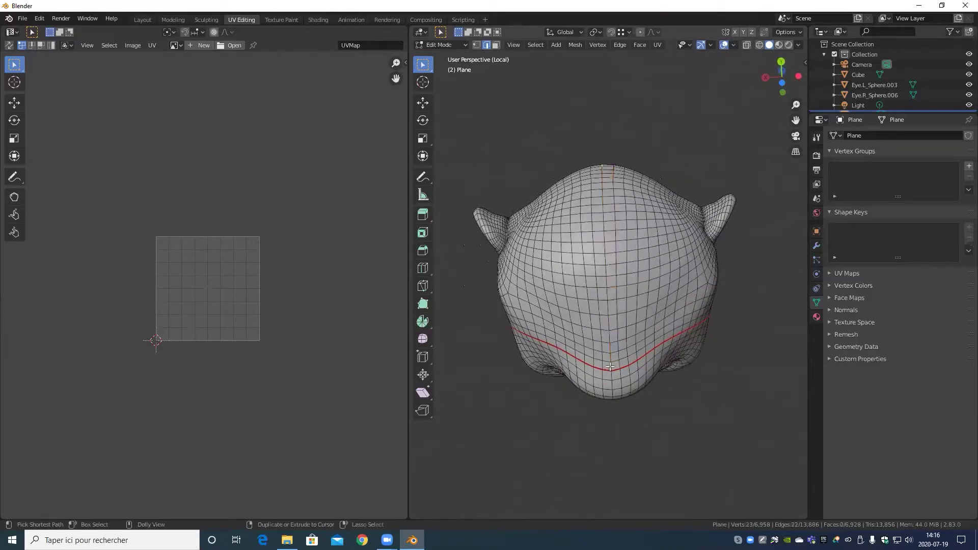
ctrl+click(612, 367)
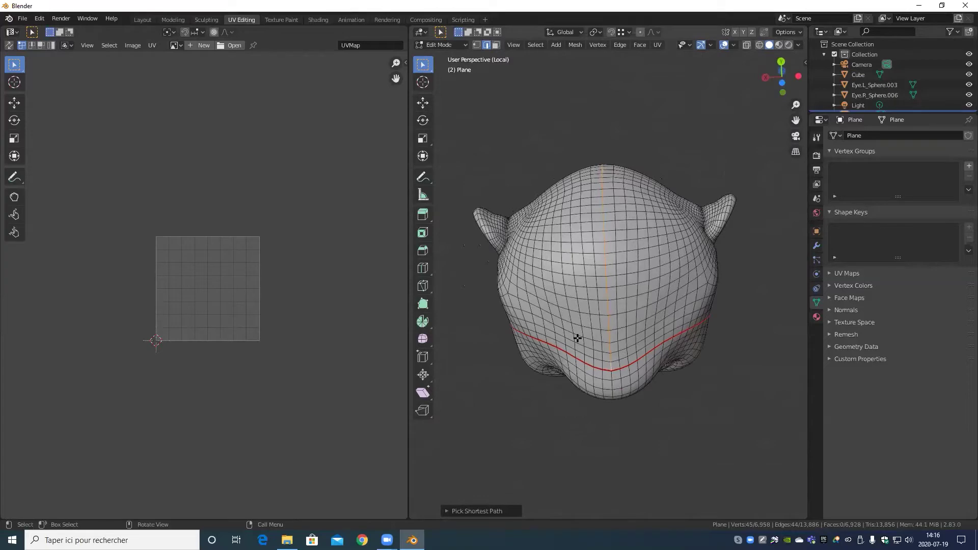
scroll(556, 342, up, 6)
scroll(624, 346, down, 6)
middle_drag(611, 376, 615, 352)
key(ctrl+e)
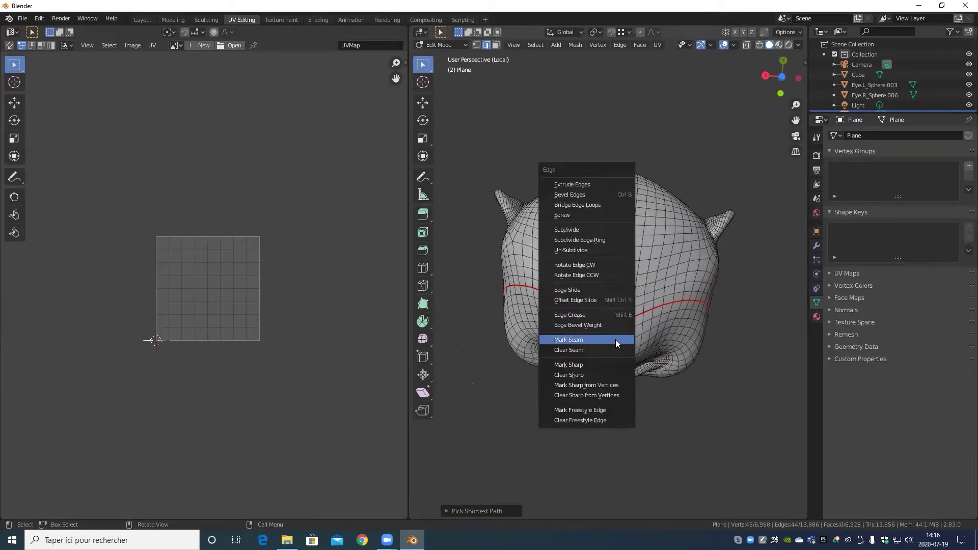
click(616, 340)
- Select a short path of edges crossing the centre seam just above where it meets the seam under the chin
scroll(666, 314, up, 5)
click(661, 321)
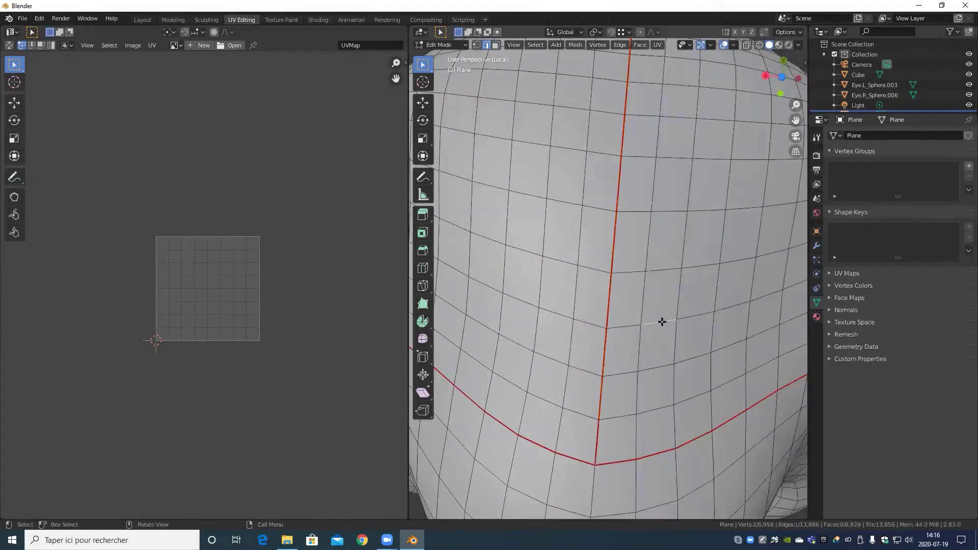
ctrl+click(525, 301)
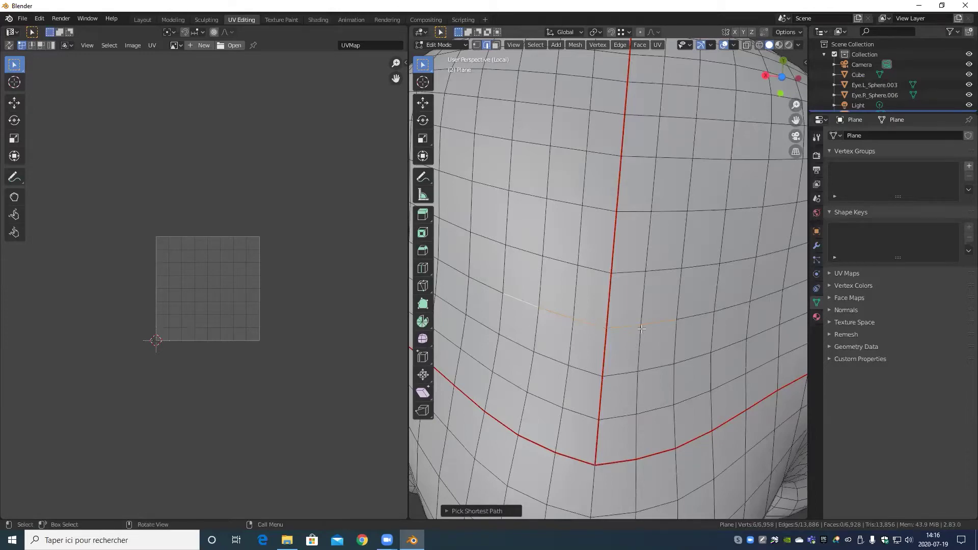
scroll(642, 329, down, 5)
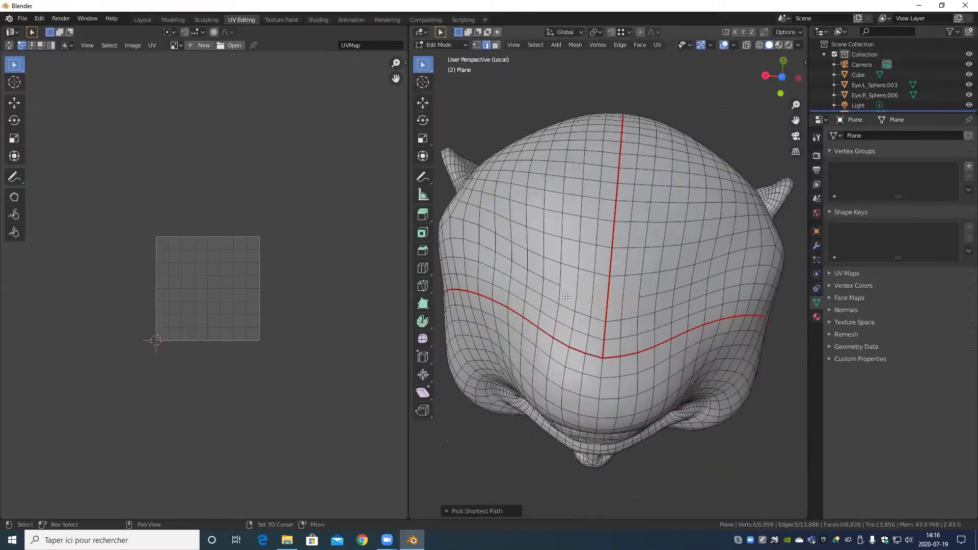
- Try to extend the edge path from the centre seam across the back towards the side of the head
key(ctrl)
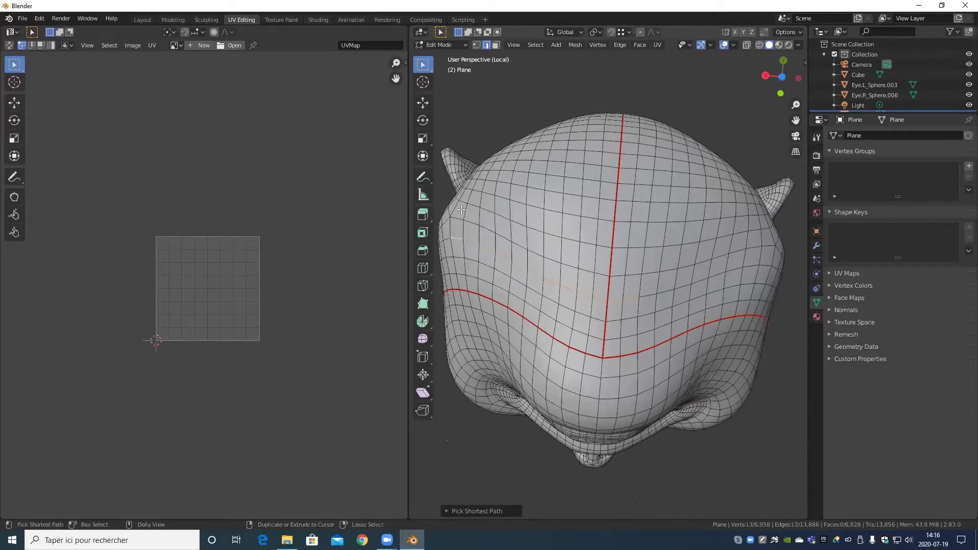
key(ctrl+z)
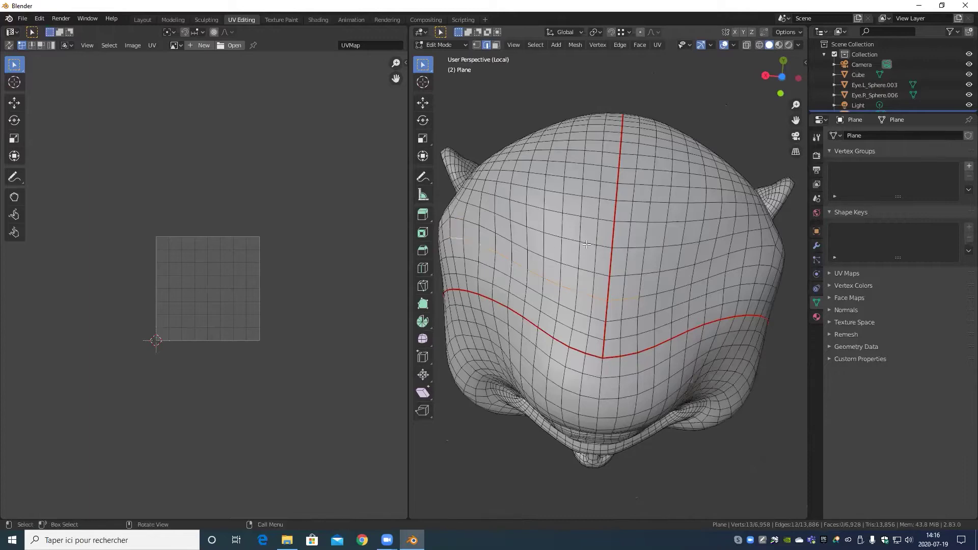
scroll(606, 242, down, 5)
middle_drag(607, 243, 613, 333)
scroll(598, 296, up, 5)
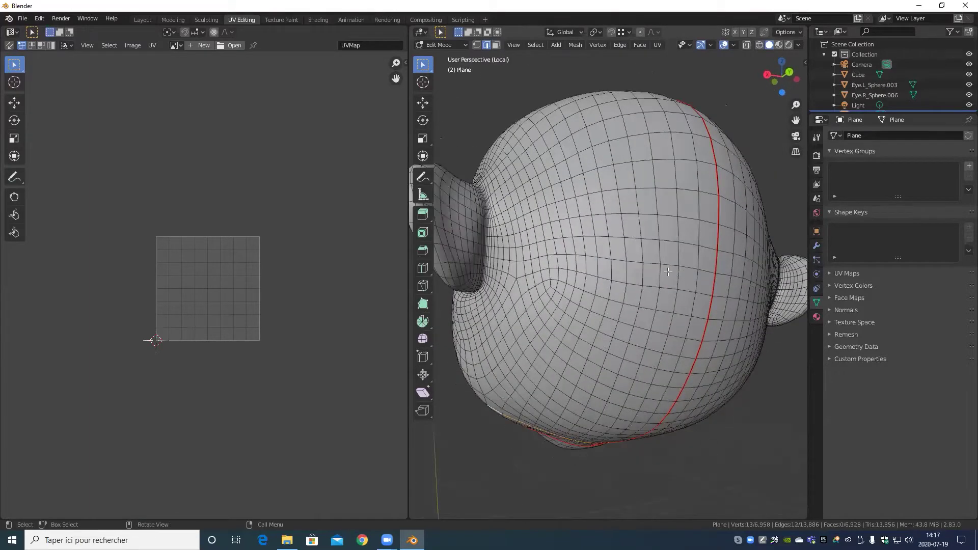
- Try to select the edge loops running around the ear, and undo the last loop selection
scroll(658, 248, down, 5)
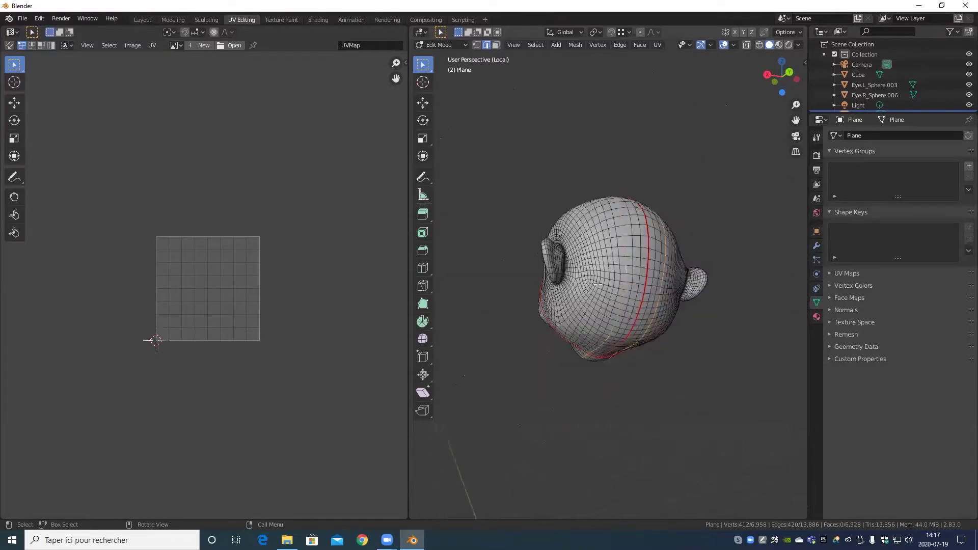
middle_drag(659, 248, 633, 279)
scroll(644, 315, up, 4)
scroll(640, 315, up, 5)
scroll(694, 306, down, 10)
scroll(672, 301, up, 5)
scroll(633, 279, up, 5)
scroll(633, 279, down, 6)
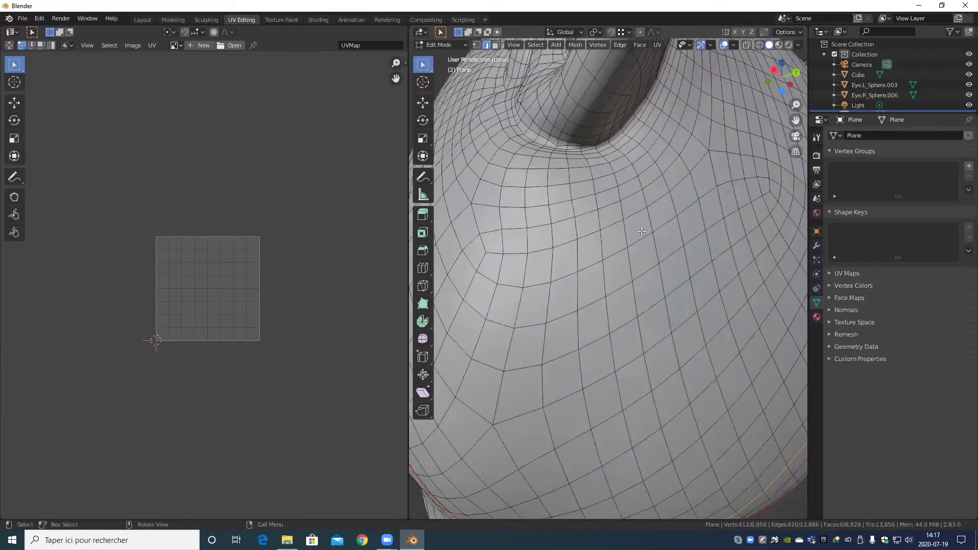
scroll(605, 306, up, 6)
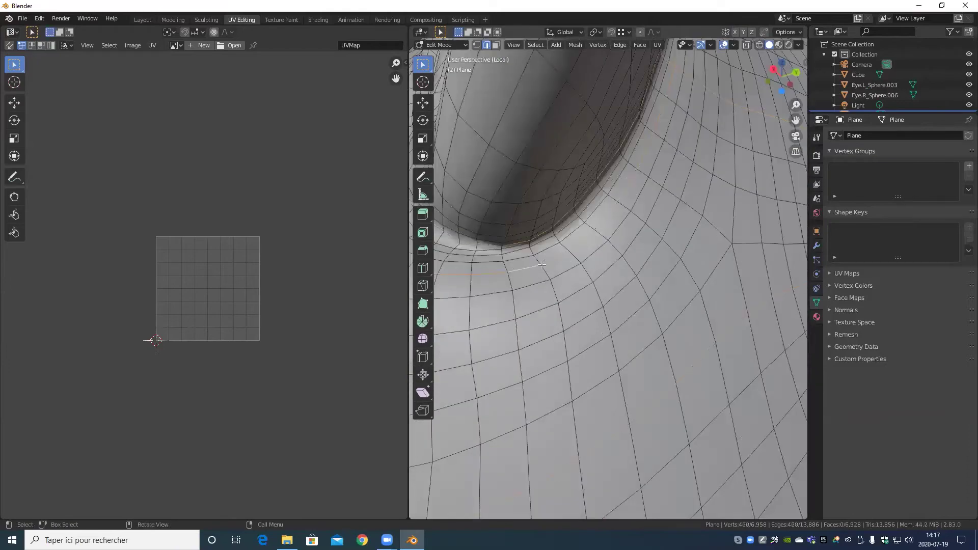
scroll(541, 265, down, 6)
scroll(583, 287, up, 7)
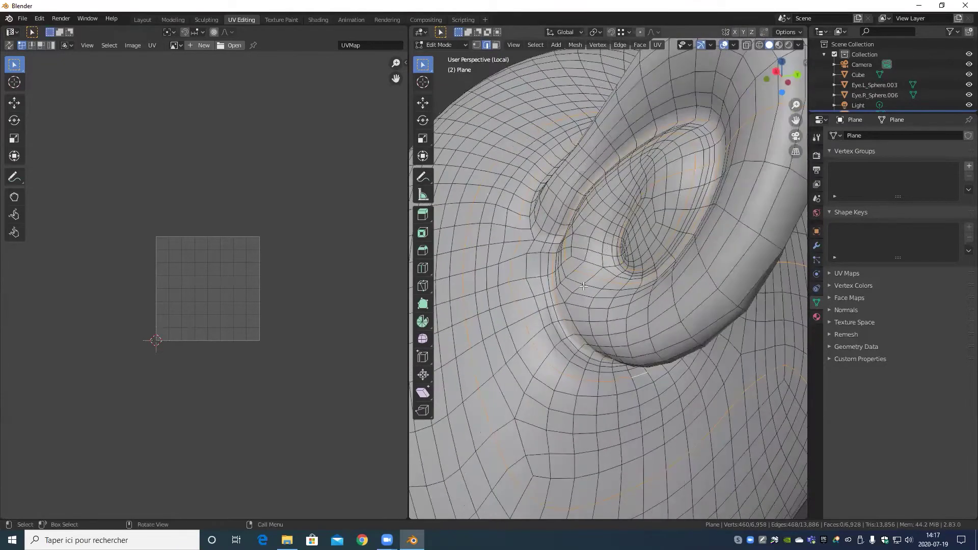
scroll(586, 239, down, 3)
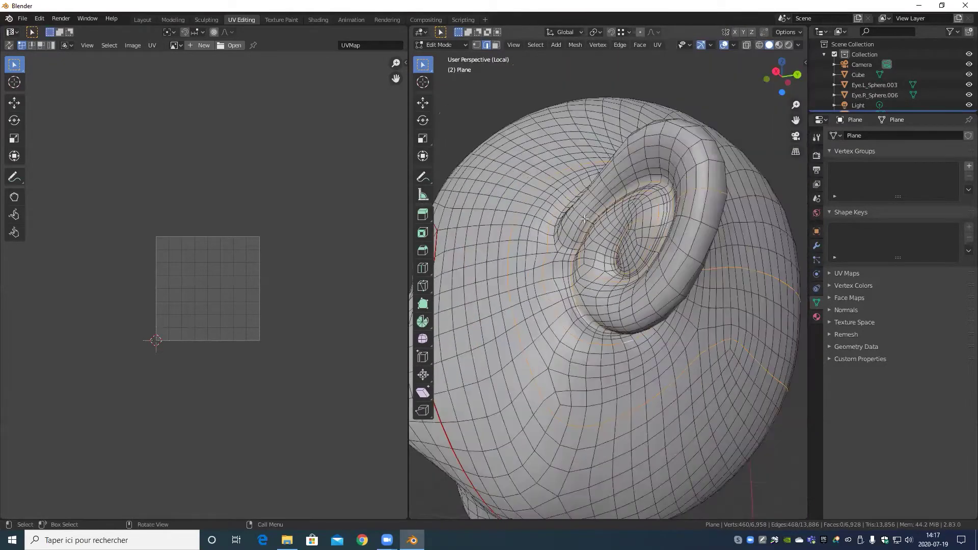
key(ctrl+z)
- Select a path of edges around the base of the ear, undoing the extra edge loop added to it
middle_drag(569, 406, 547, 458)
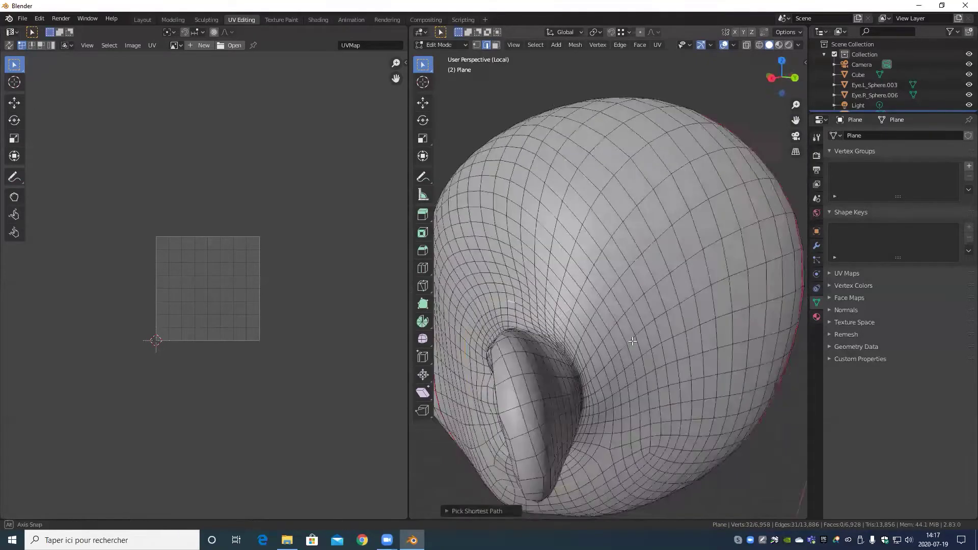
scroll(590, 258, up, 5)
middle_drag(590, 258, 625, 437)
scroll(625, 437, down, 4)
scroll(626, 356, up, 4)
middle_drag(625, 357, 602, 371)
alt+shift+click(602, 371)
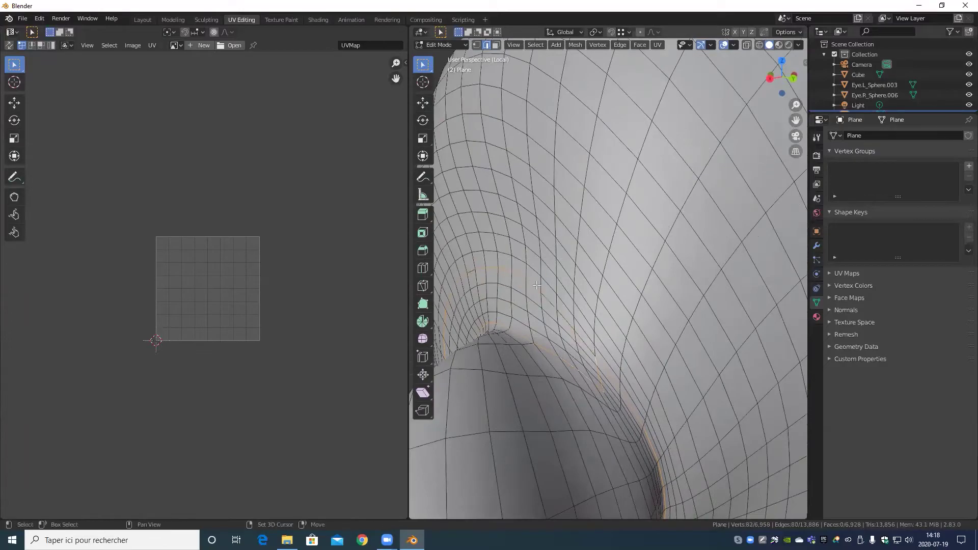
key(ctrl+z)
scroll(536, 285, down, 6)
middle_drag(463, 305, 516, 287)
scroll(516, 287, up, 3)
scroll(525, 148, down, 3)
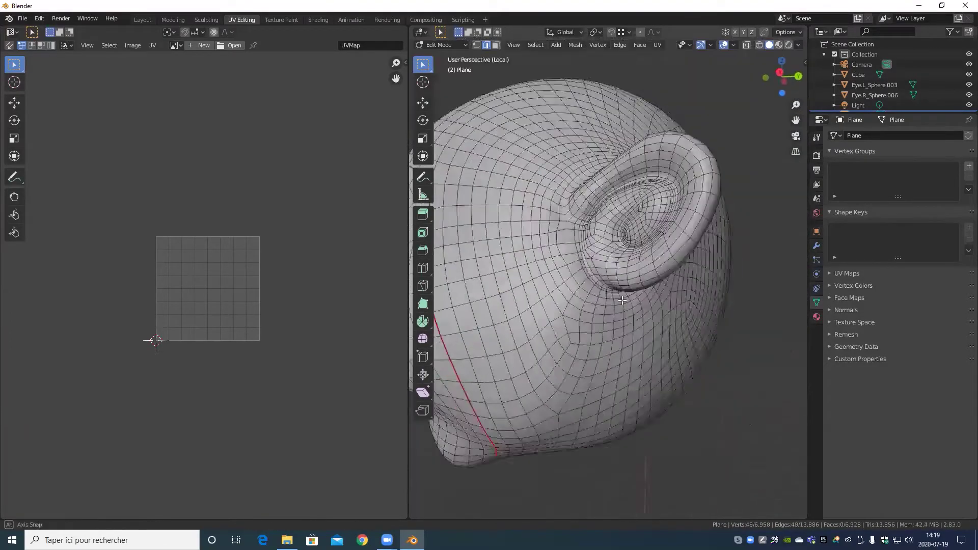
- Complete the path of edges all the way around the base of the ear and mark it as a seam
scroll(565, 301, up, 5)
middle_drag(525, 148, 742, 271)
ctrl+click(612, 285)
scroll(662, 321, up, 3)
ctrl+click(671, 329)
ctrl+click(531, 345)
scroll(532, 345, down, 2)
middle_drag(532, 345, 576, 285)
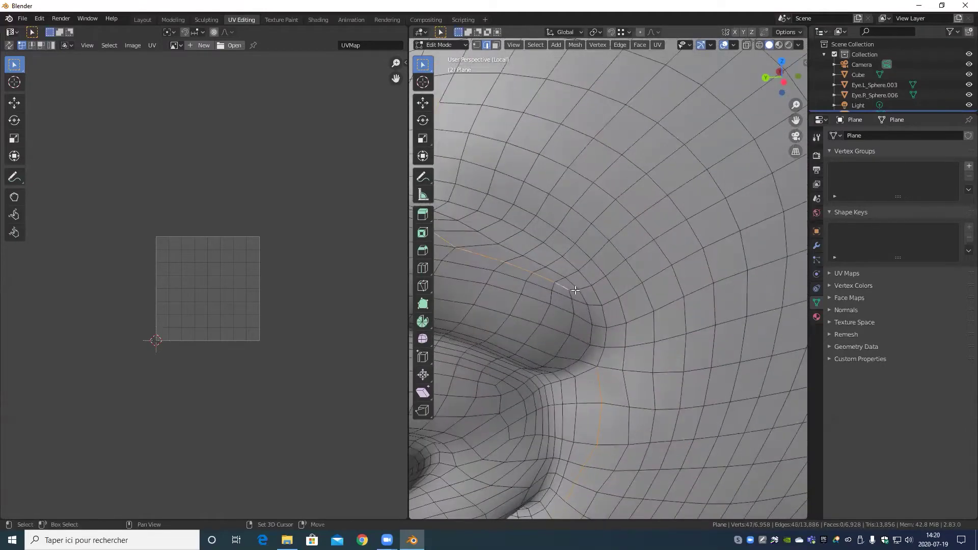
ctrl+click(577, 294)
scroll(677, 346, down, 6)
middle_drag(677, 347, 663, 244)
ctrl+click(647, 326)
scroll(647, 285, up, 5)
key(ctrl+e)
click(649, 326)
click(585, 356)
- Mark a seam along the edges around the base of the other ear
middle_drag(648, 326, 576, 255)
ctrl+click(540, 250)
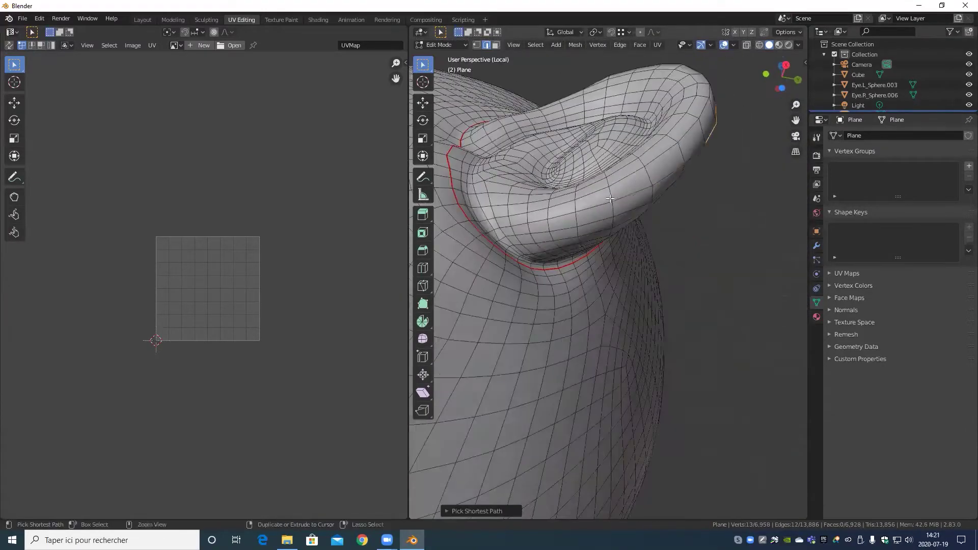
scroll(612, 285, down, 6)
middle_drag(611, 286, 751, 336)
scroll(662, 326, up, 8)
middle_drag(550, 255, 629, 308)
scroll(505, 192, down, 4)
ctrl+click(525, 311)
key(ctrl+e)
click(577, 325)
- Select the entire head mesh and unwrap it along the marked seams
scroll(577, 325, down, 4)
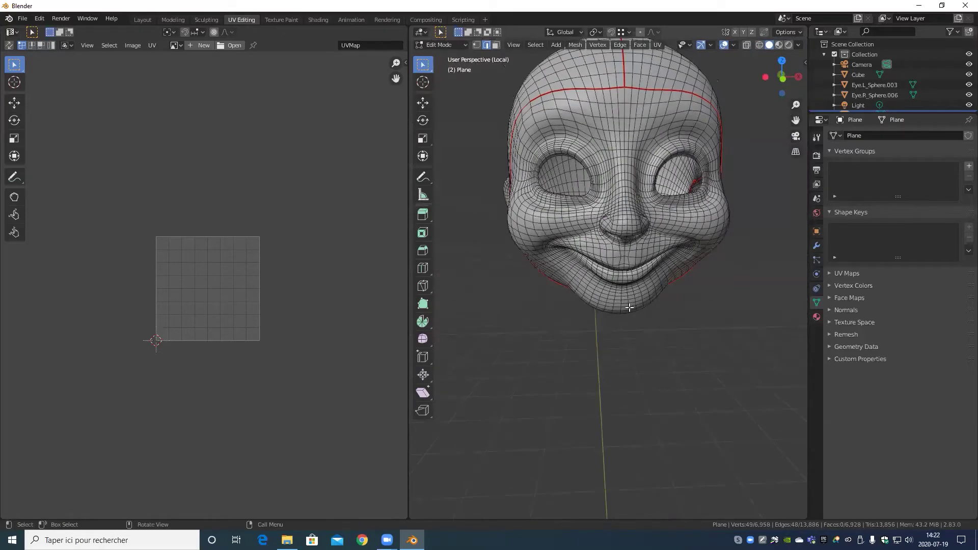
scroll(606, 219, up, 2)
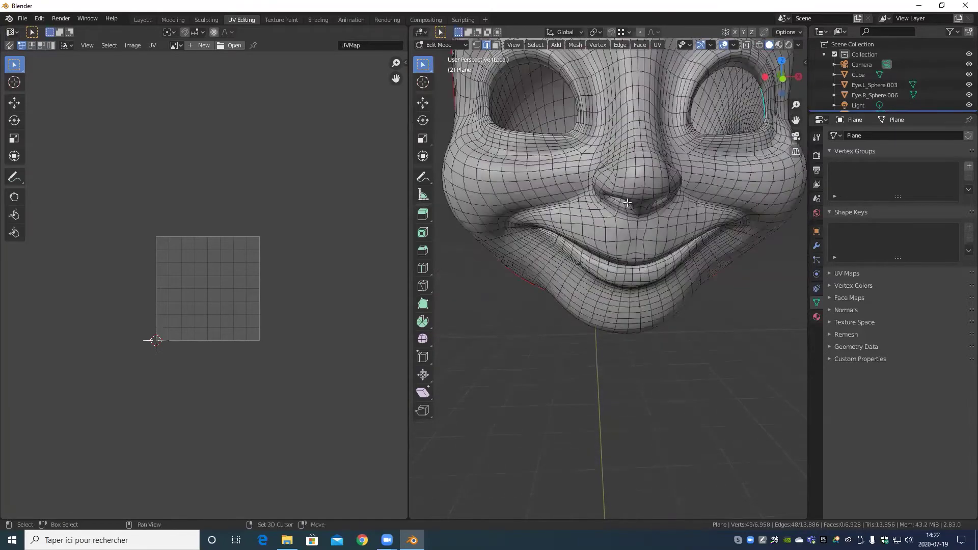
shift+middle_drag(651, 200, 627, 229)
scroll(631, 254, down, 3)
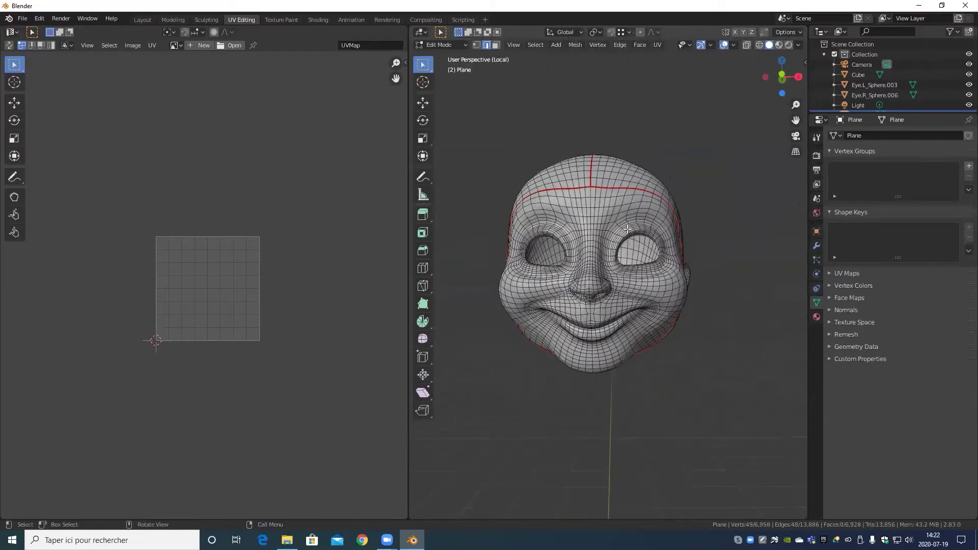
key(a)
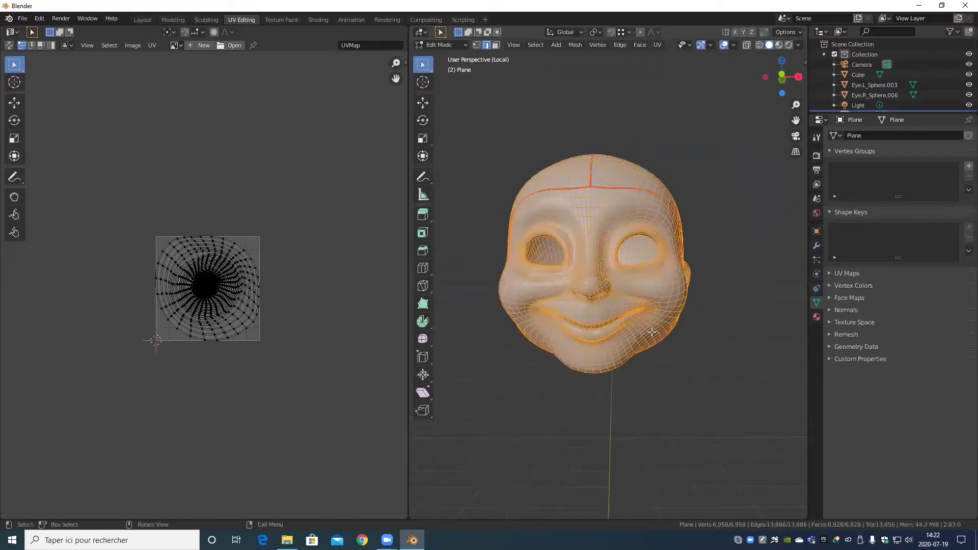
key(u)
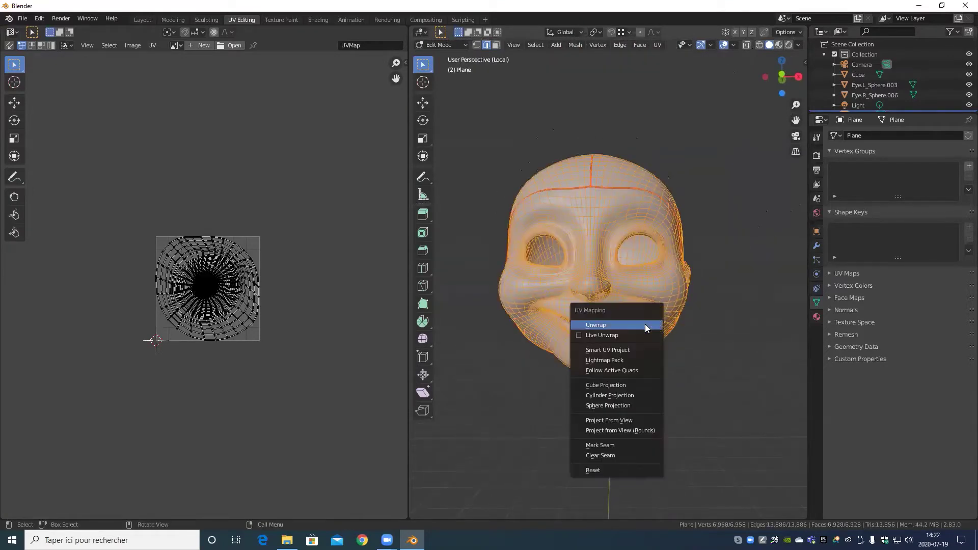
click(645, 324)
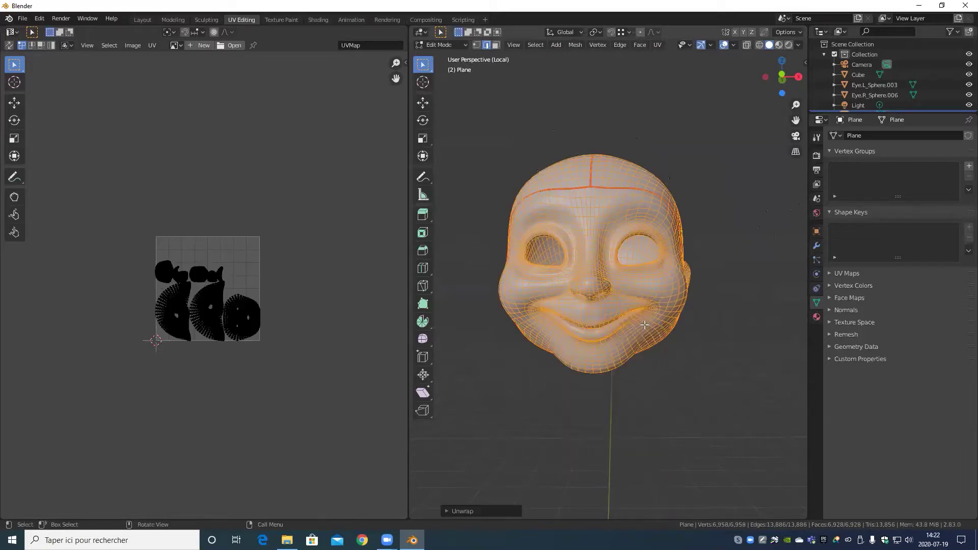
- Examine the unwrapped UV islands of the face, the two head halves and the ears
scroll(201, 332, up, 5)
scroll(337, 343, up, 5)
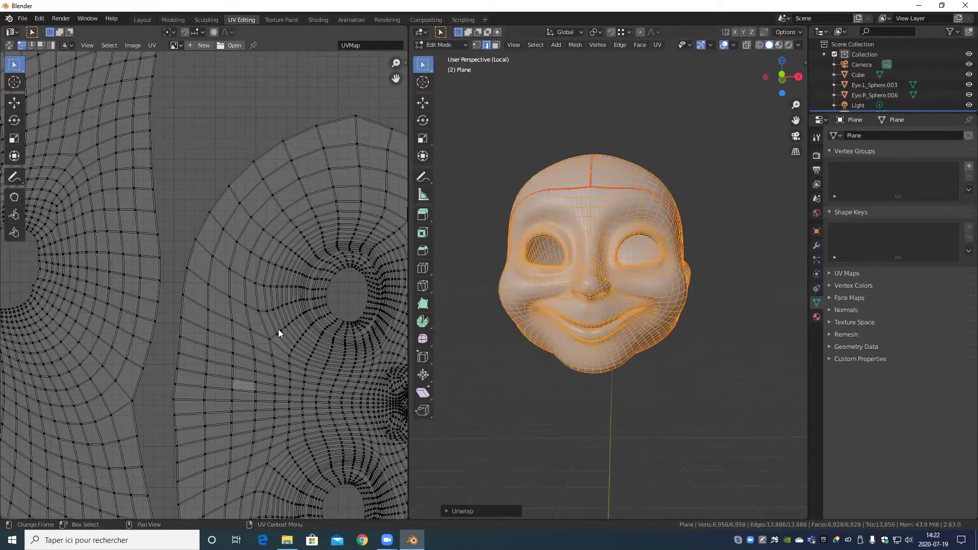
scroll(198, 291, down, 5)
scroll(197, 315, down, 4)
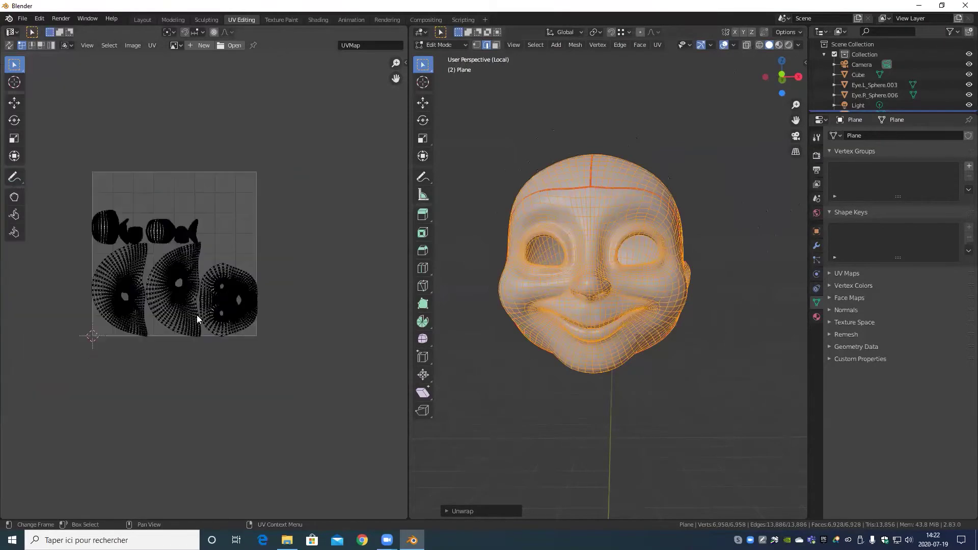
scroll(171, 333, up, 3)
shift+middle_drag(145, 325, 226, 409)
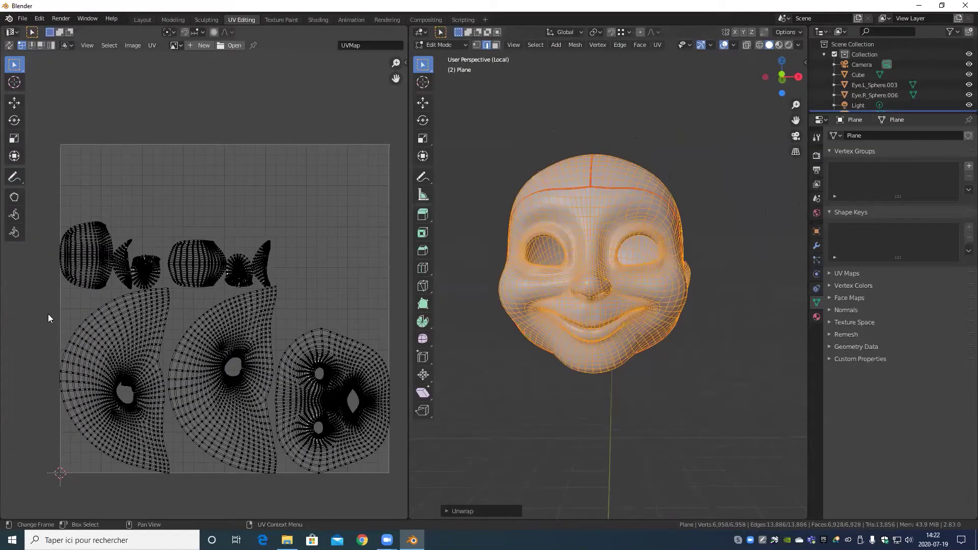
scroll(240, 356, up, 3)
scroll(247, 334, down, 4)
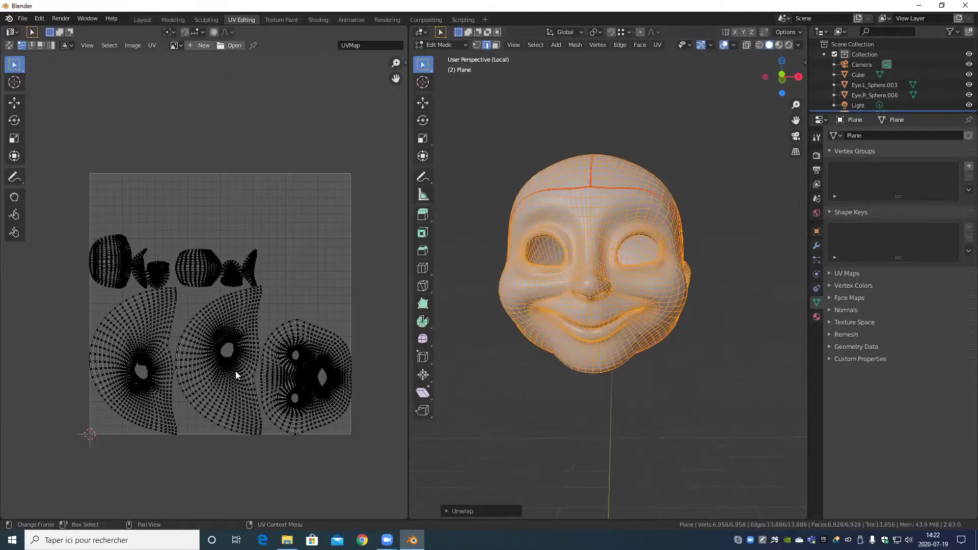
middle_drag(236, 375, 250, 295)
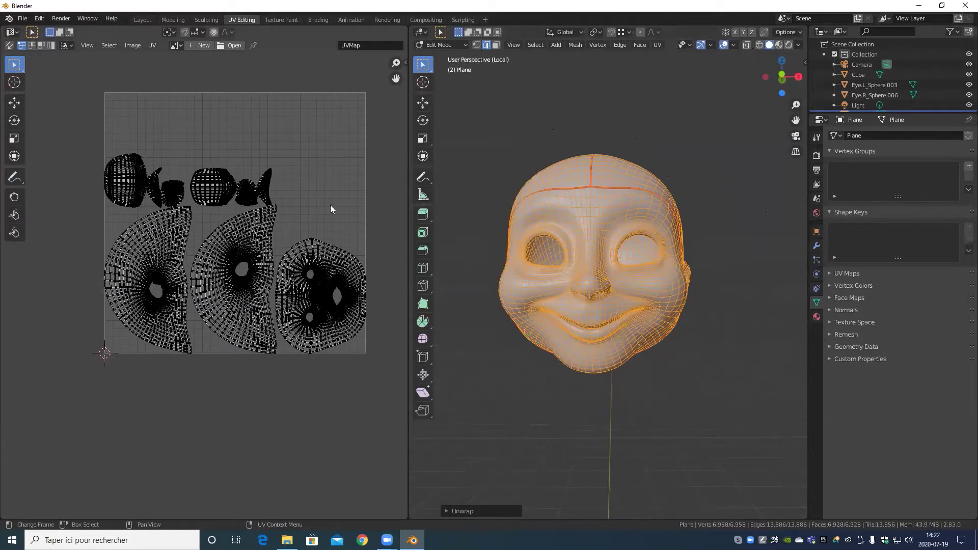
scroll(307, 418, up, 3)
scroll(305, 407, down, 4)
middle_drag(344, 346, 322, 358)
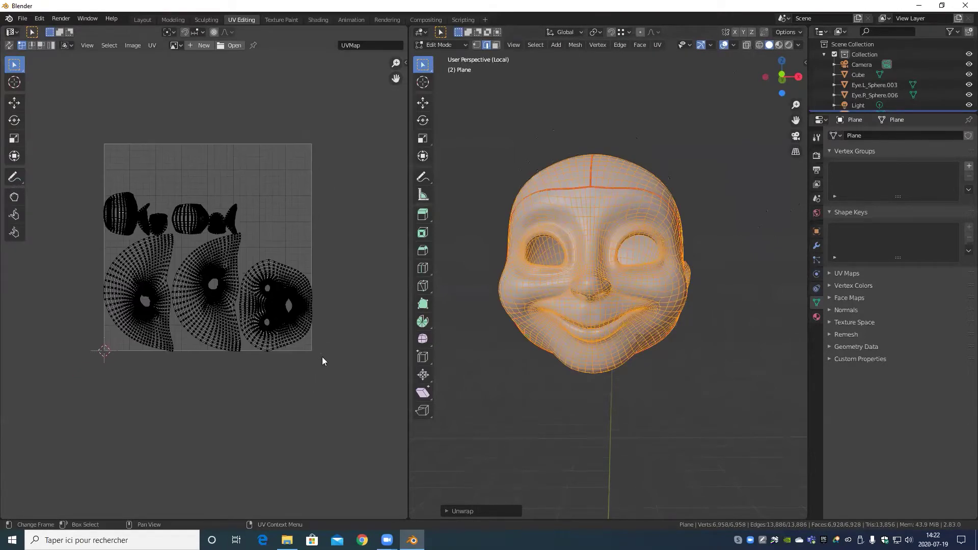
- Select all UV islands and move them out of the UV square into the empty space on its left
scroll(356, 201, down, 5)
drag(345, 179, 113, 366)
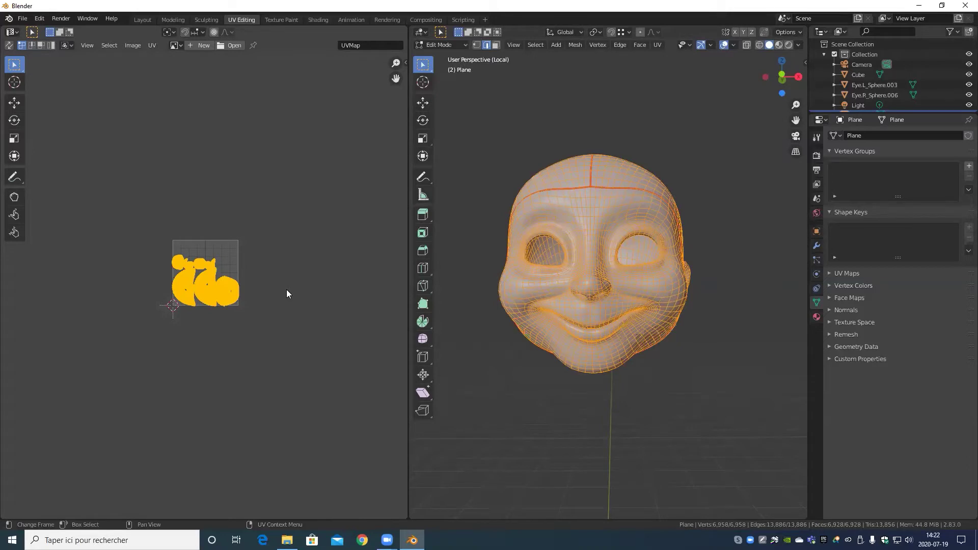
key(g)
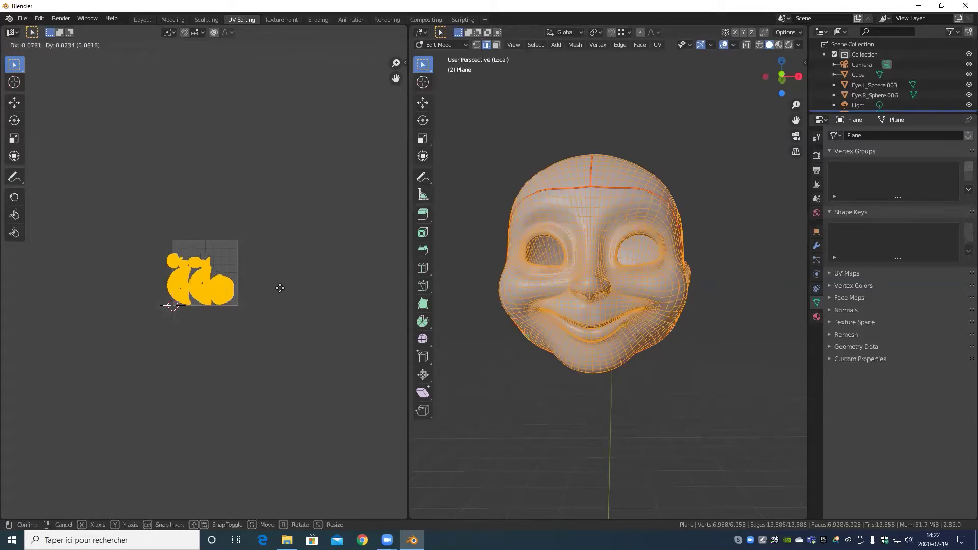
click(204, 290)
scroll(163, 389, up, 1)
scroll(163, 386, up, 5)
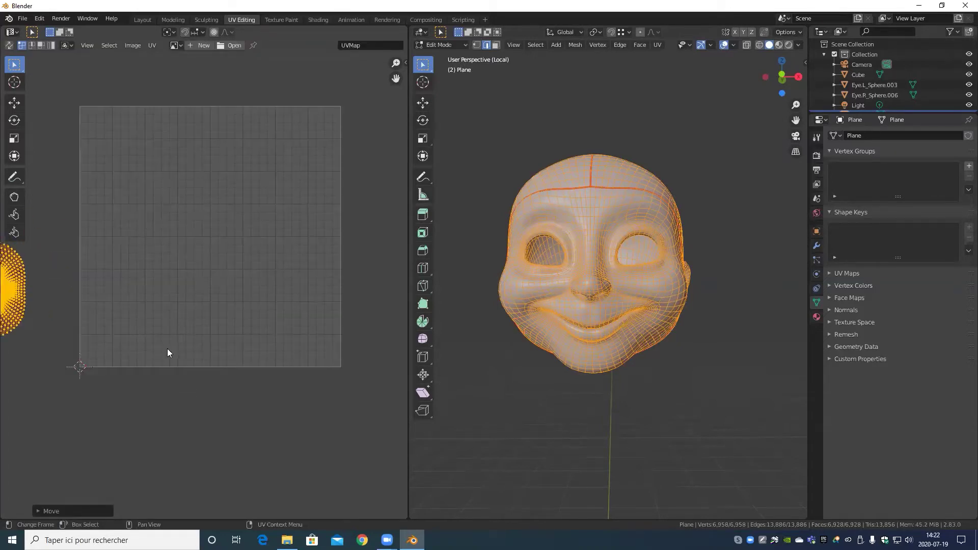
- Select only the face island with all its linked UV vertices
middle_drag(201, 389, 272, 405)
click(187, 370)
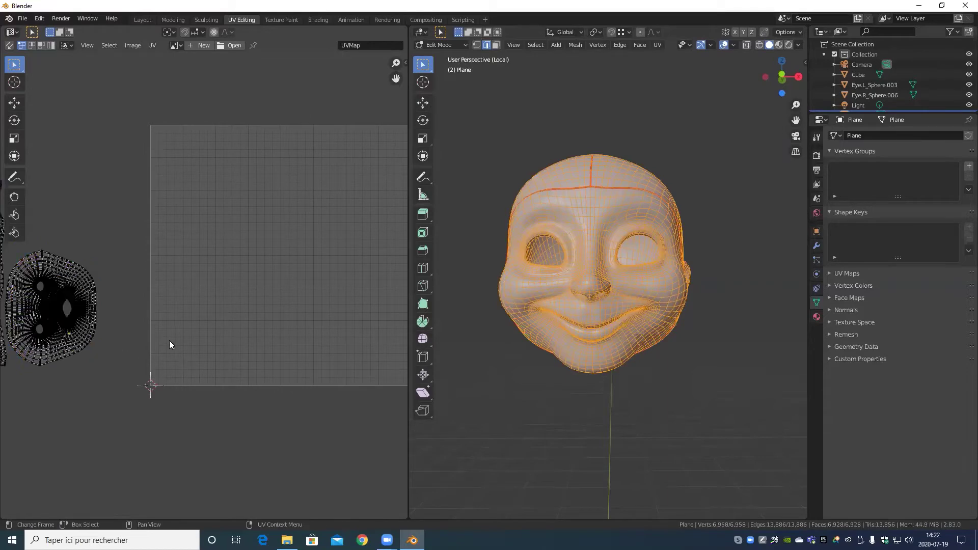
key(a)
key(b)
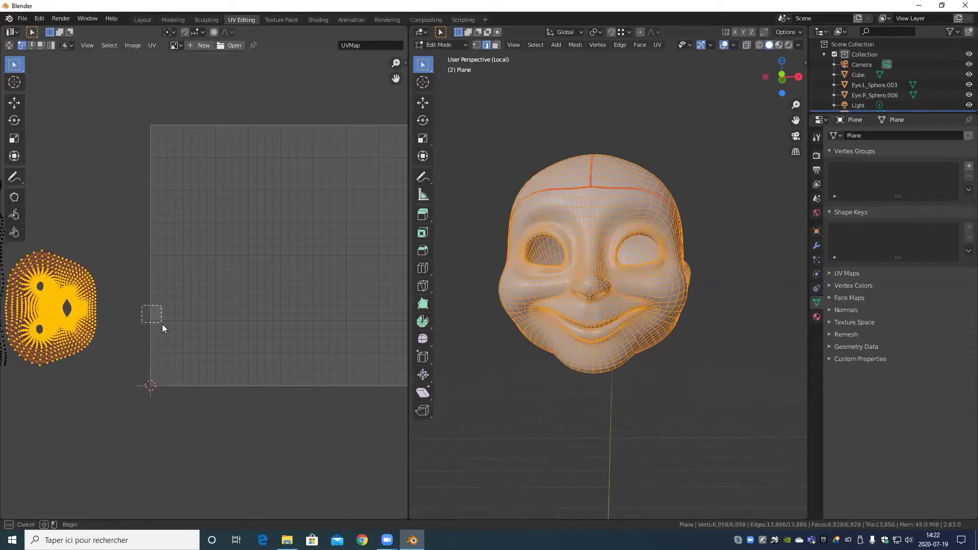
drag(162, 324, 165, 327)
middle_drag(170, 328, 285, 307)
scroll(208, 282, up, 4)
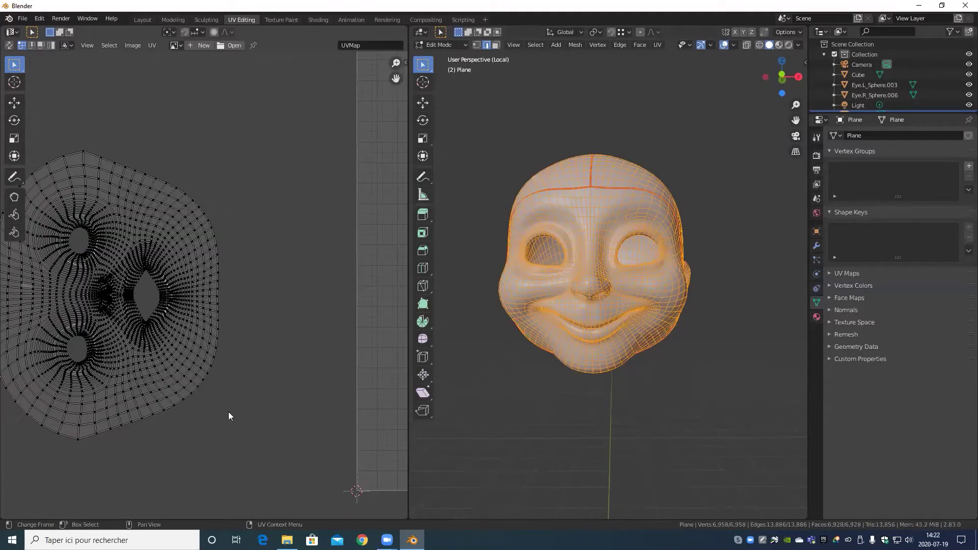
click(196, 356)
key(ctrl+l)
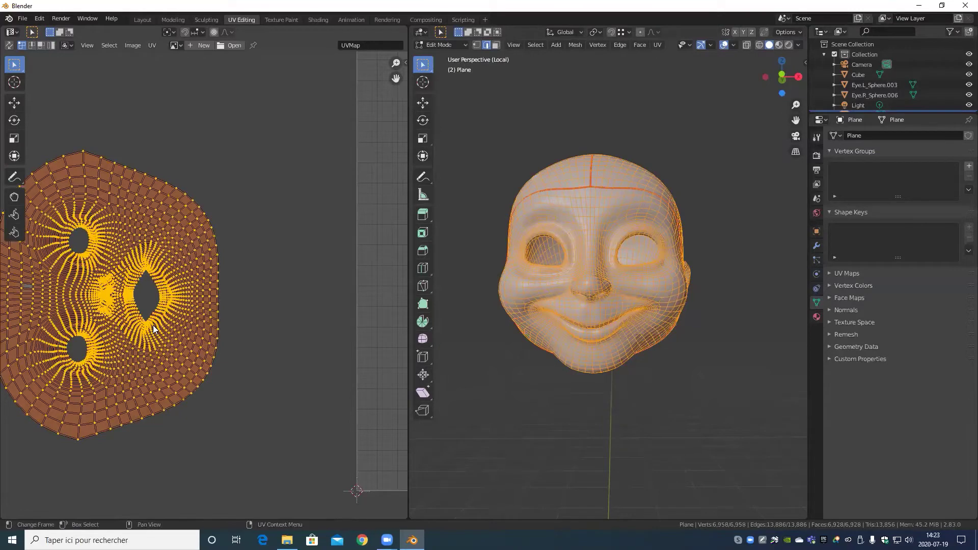
- Move the face island back into the middle of the UV square
scroll(262, 290, down, 3)
scroll(262, 290, up, 2)
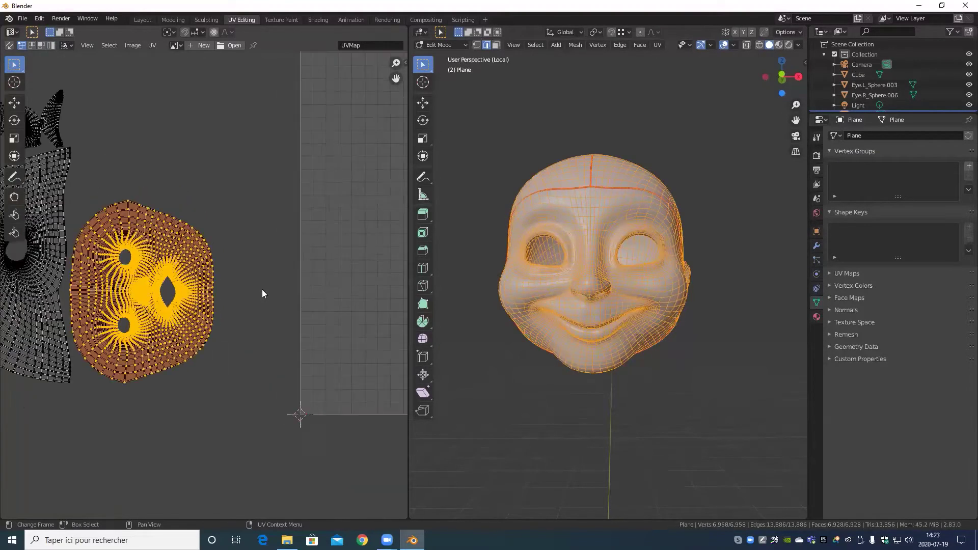
scroll(262, 300, down, 1)
scroll(214, 310, down, 3)
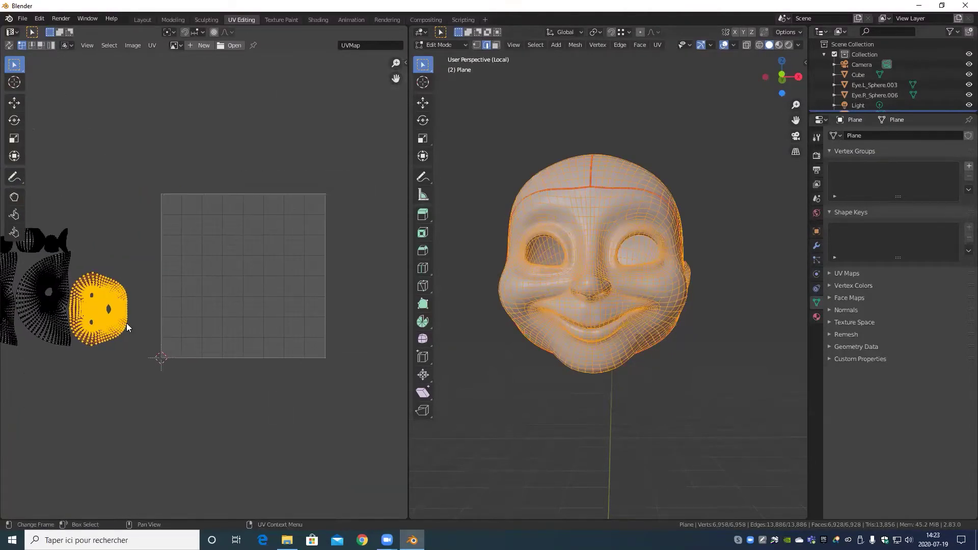
key(g)
click(306, 291)
scroll(306, 295, up, 4)
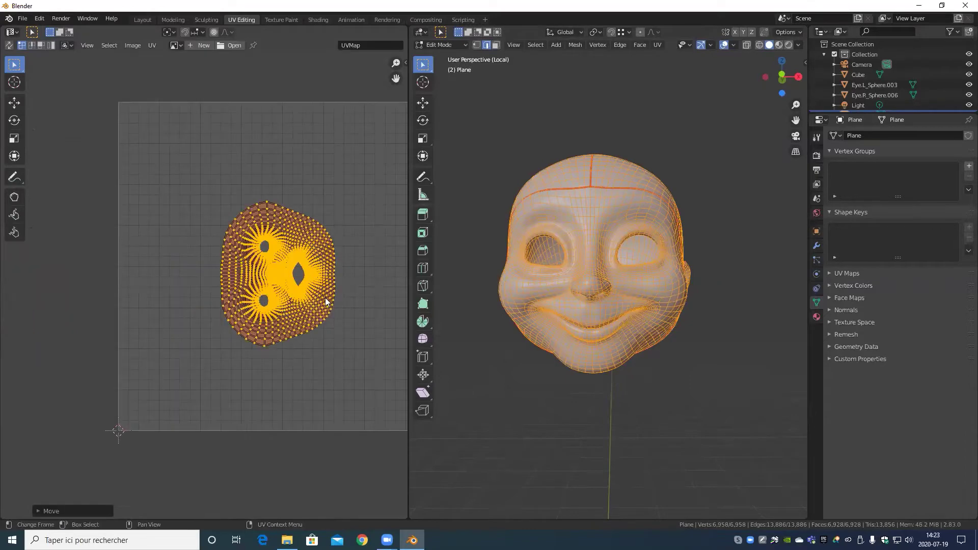
- Rotate the face UV island by a quarter turn so the face stands upright, and recentre it in the UV square
middle_drag(353, 287, 282, 301)
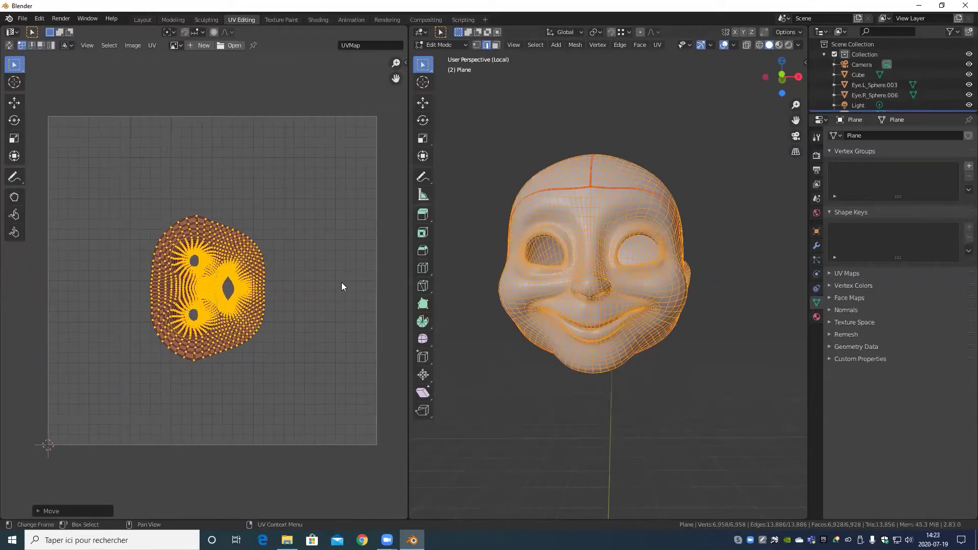
key(r)
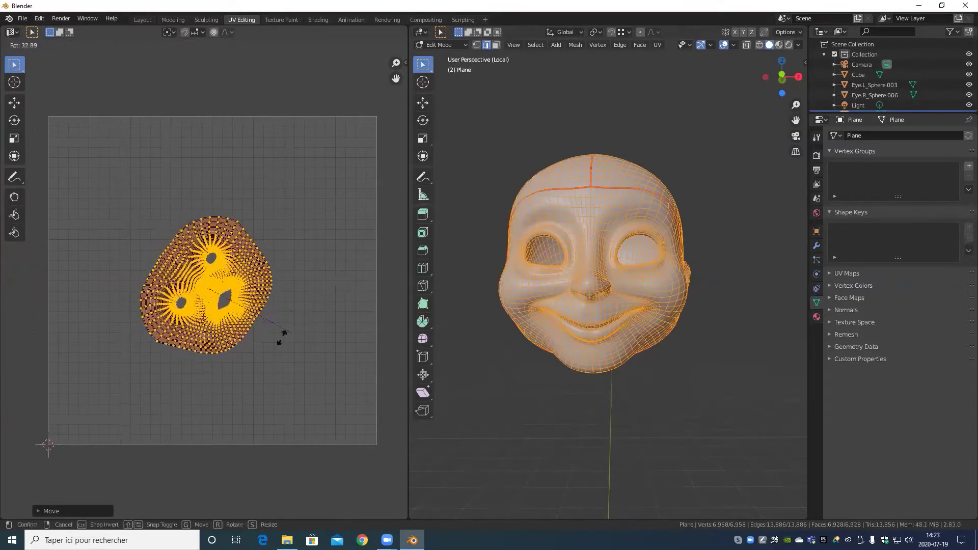
click(213, 352)
scroll(219, 352, up, 4)
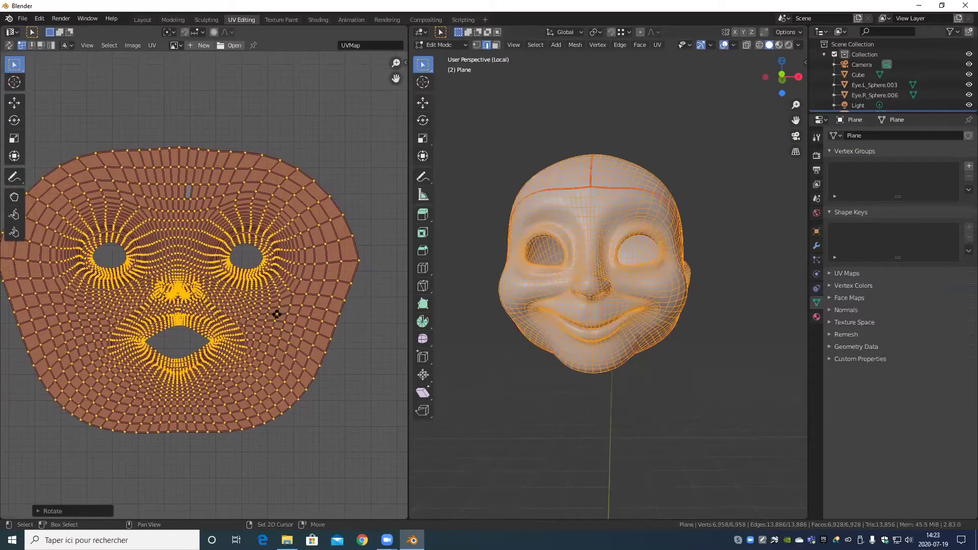
key(g)
click(285, 325)
scroll(289, 329, down, 4)
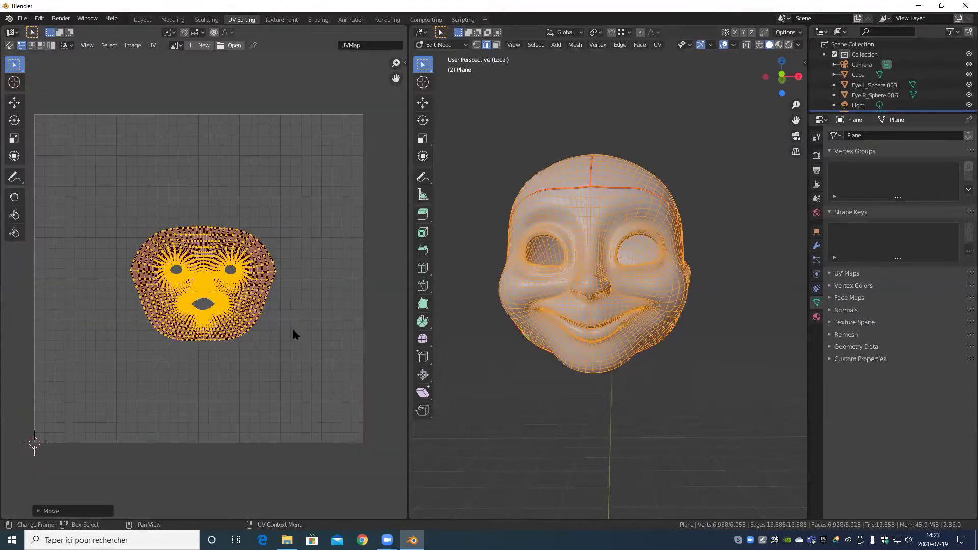
- Scale up the face island and move it down into the lower part of the UV square
scroll(305, 336, down, 3)
key(s)
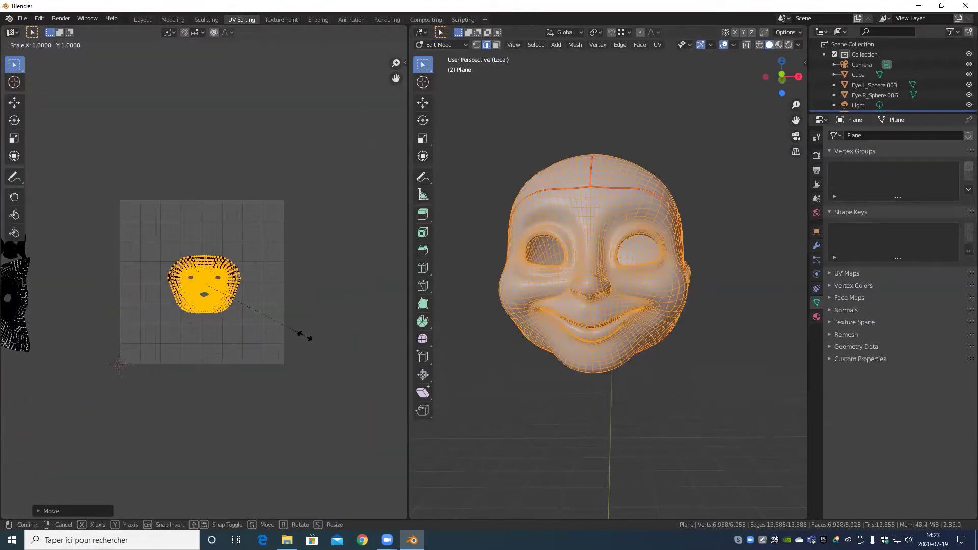
click(360, 367)
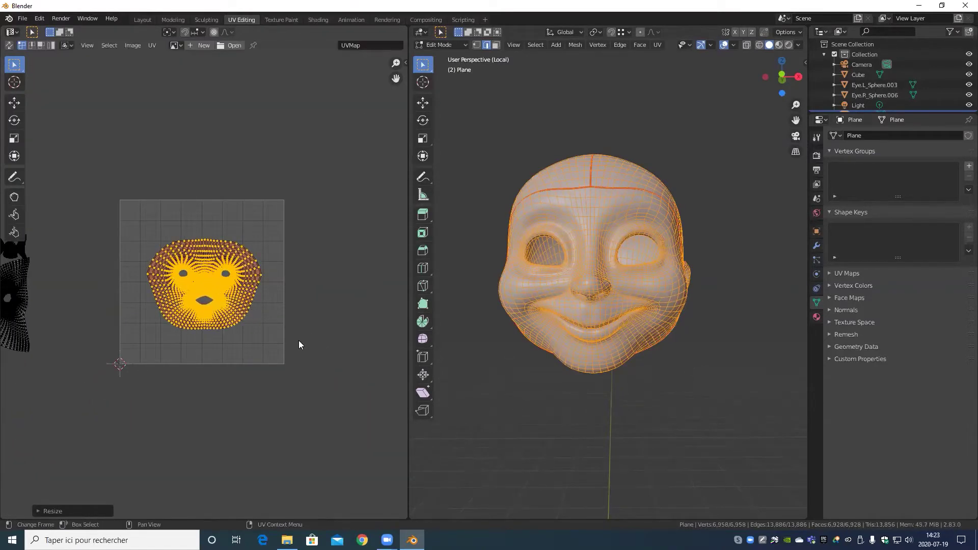
key(g)
click(289, 355)
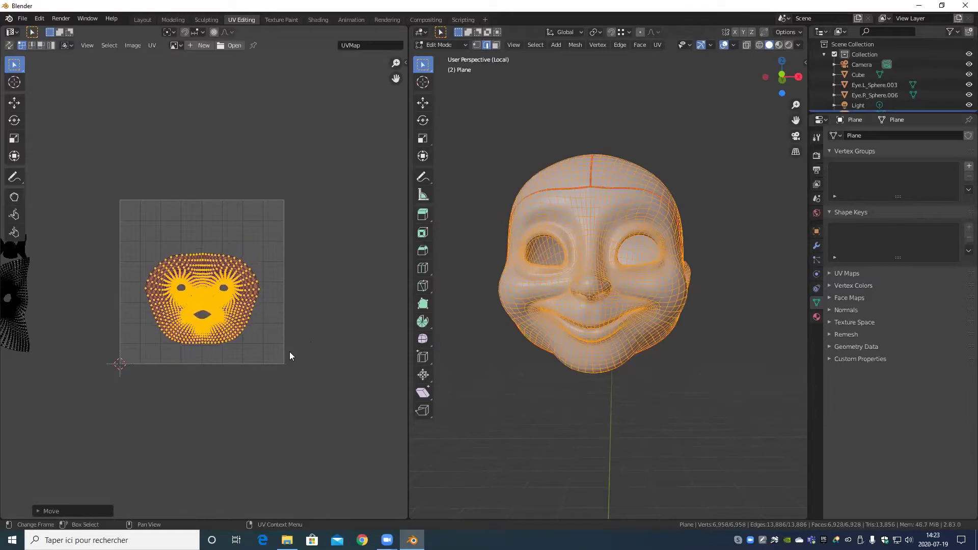
- Enlarge the face island further until it nearly spans the UV square's width, and nudge it just inside the lower edge
scroll(274, 342, down, 3)
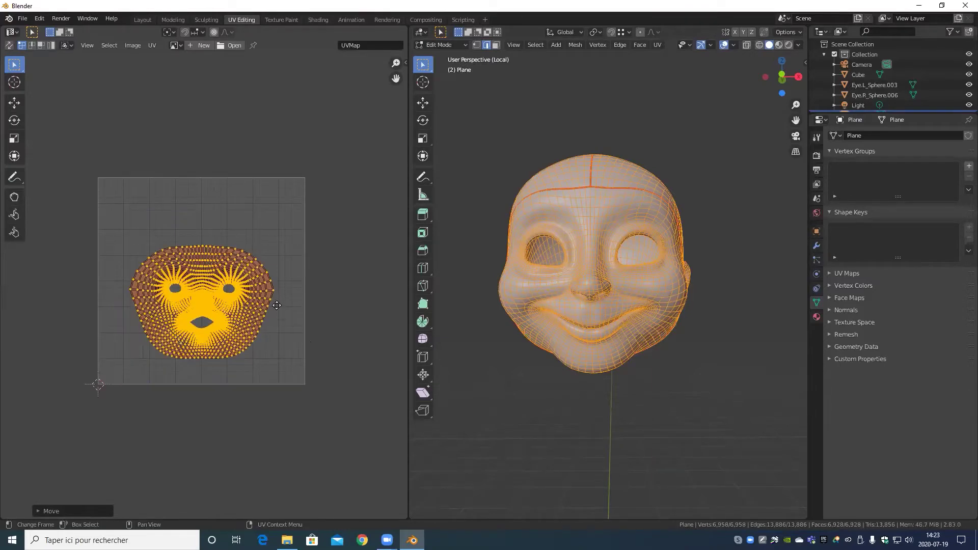
click(280, 323)
key(s)
click(294, 338)
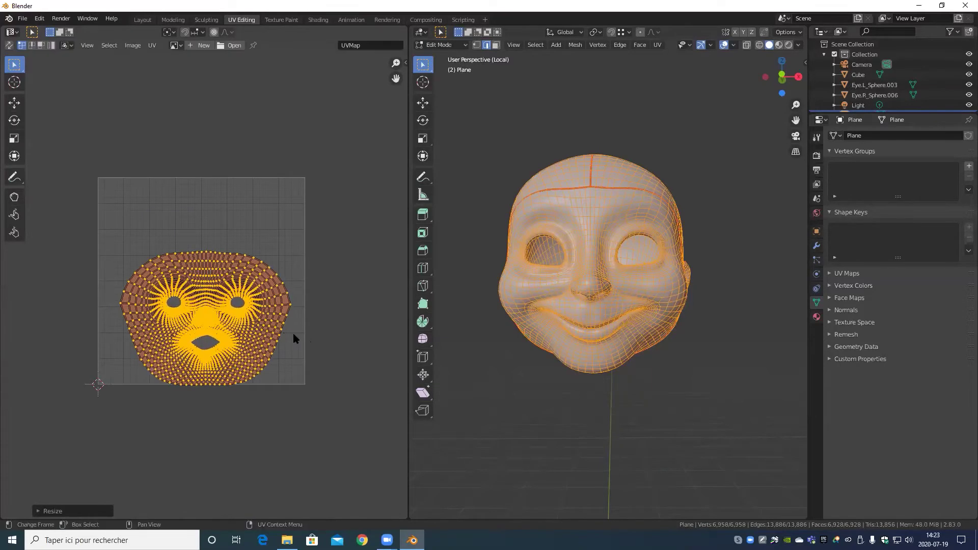
key(g)
click(291, 328)
- Select both head-half islands outside the UV square with their linked vertices and scale them down
scroll(291, 329, down, 3)
middle_drag(111, 324, 203, 306)
scroll(151, 327, up, 3)
drag(210, 294, 42, 356)
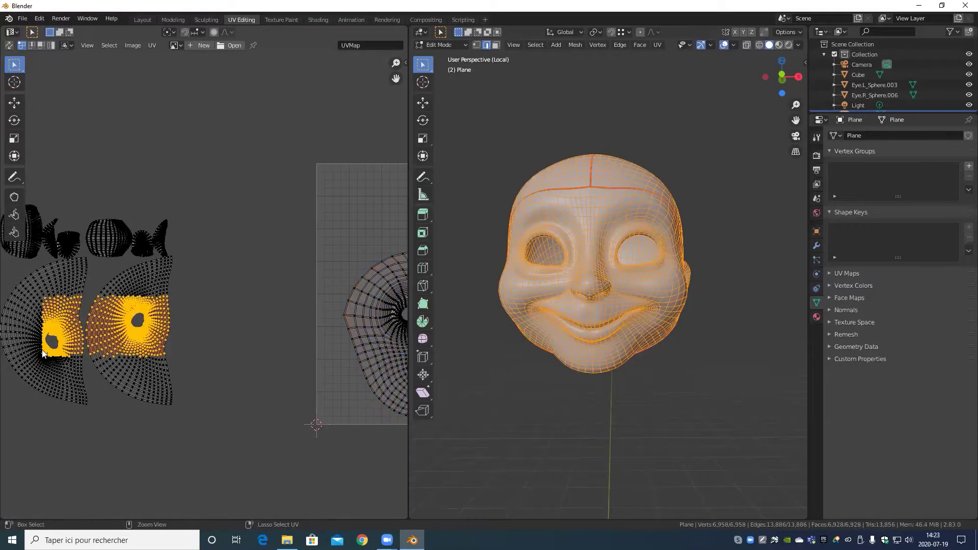
key(ctrl+l)
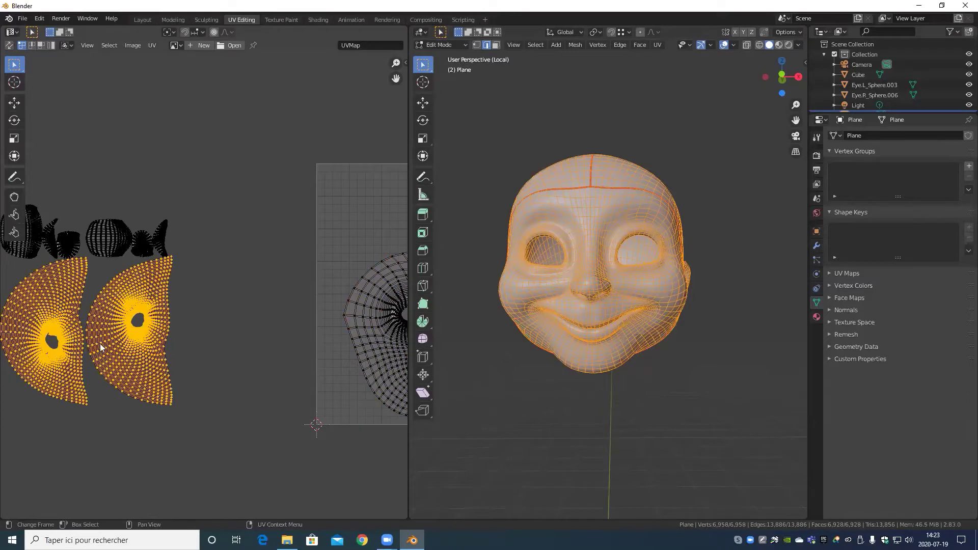
scroll(157, 343, down, 4)
key(s)
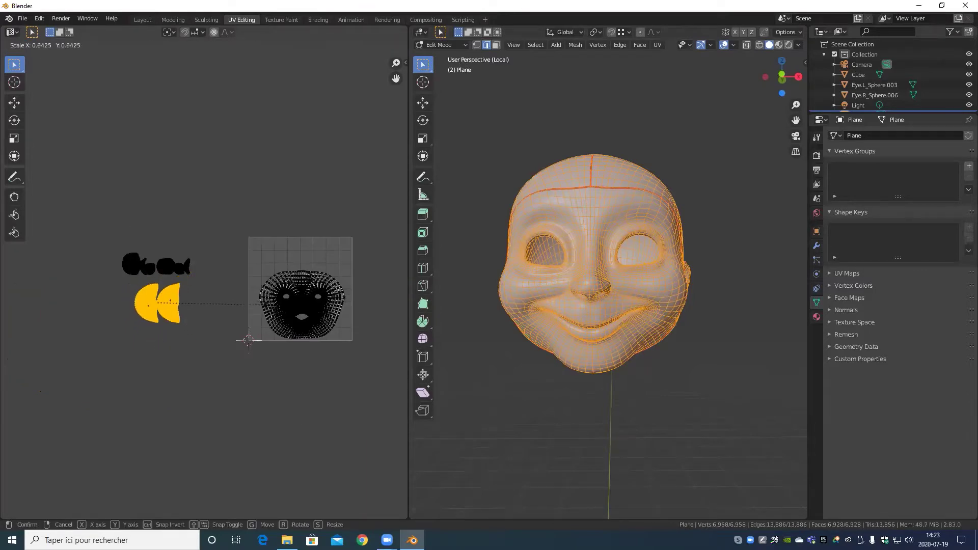
click(261, 313)
scroll(152, 337, up, 4)
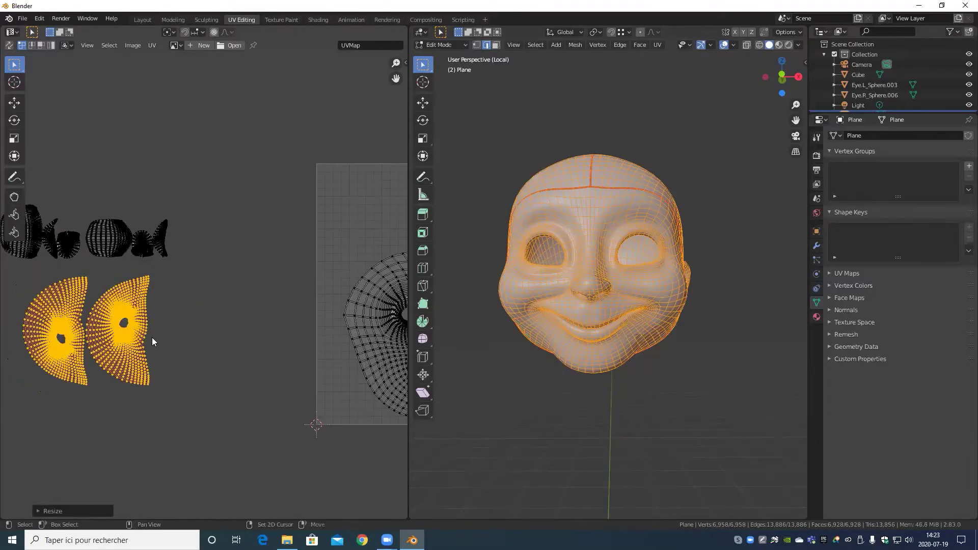
- Select only the right head-half island, rotate it half a turn and place its straight side against the other half
middle_drag(152, 338, 238, 356)
scroll(248, 358, up, 3)
key(alt+a)
key(b)
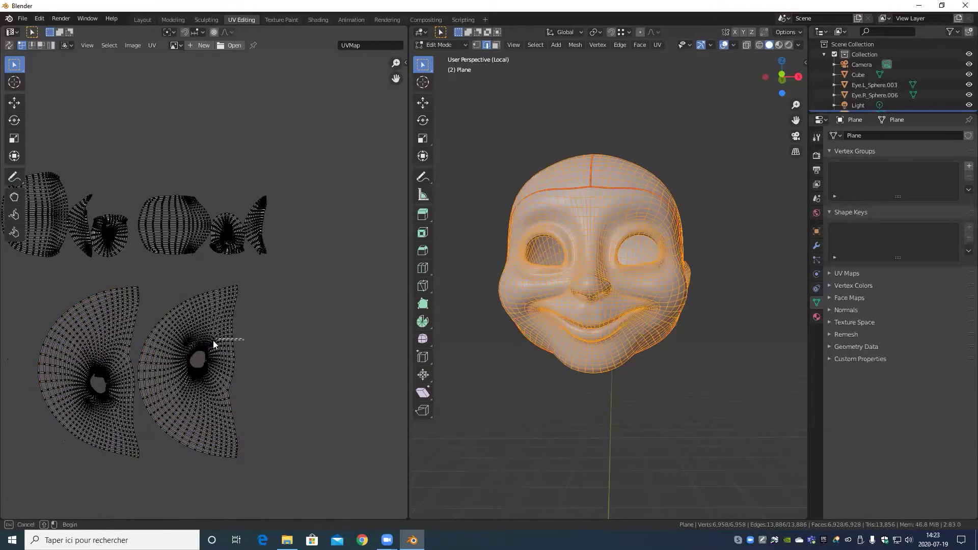
drag(244, 350, 212, 338)
key(ctrl+l)
key(r)
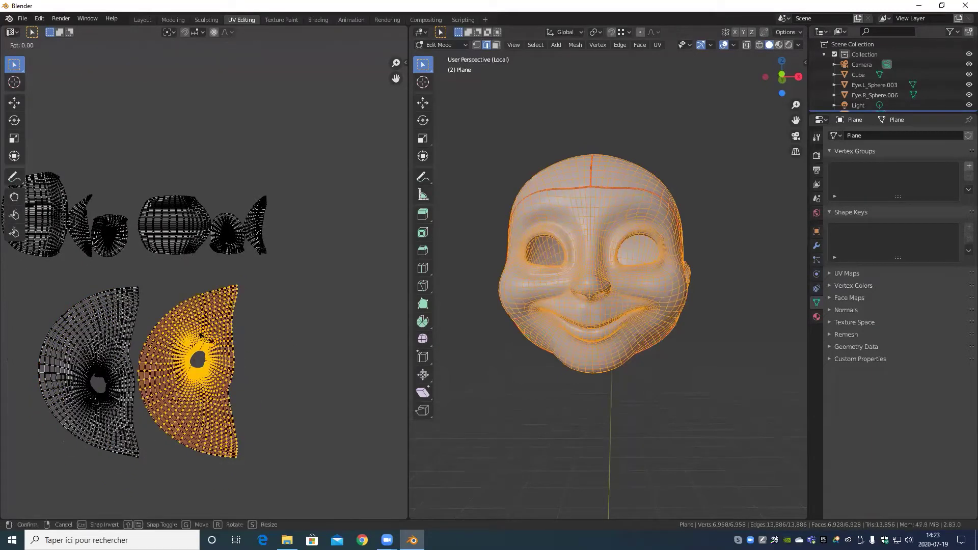
click(123, 499)
key(g)
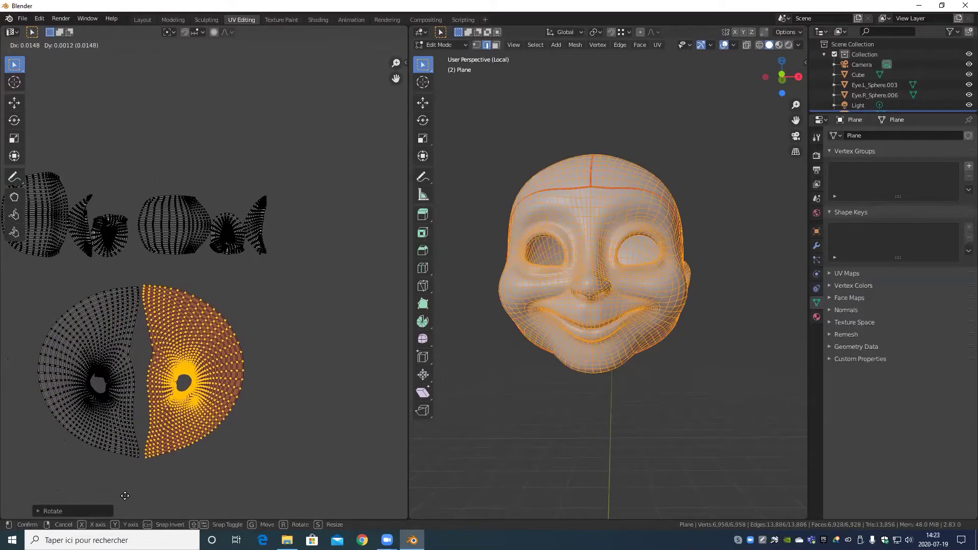
click(127, 500)
- Select both head halves and move them together to the upper-left area of the UV square, above the face
shift+drag(32, 332, 300, 414)
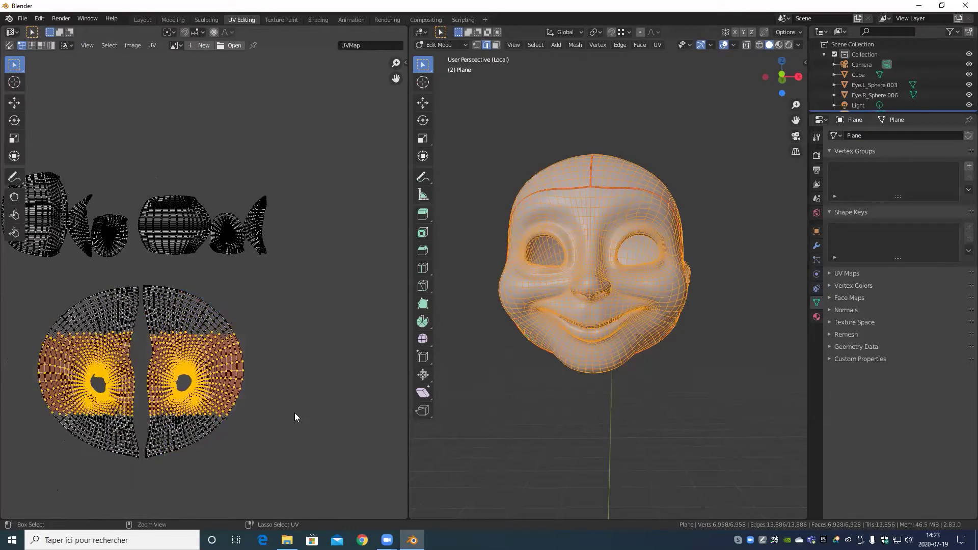
scroll(294, 416, down, 6)
shift+middle_drag(294, 416, 250, 446)
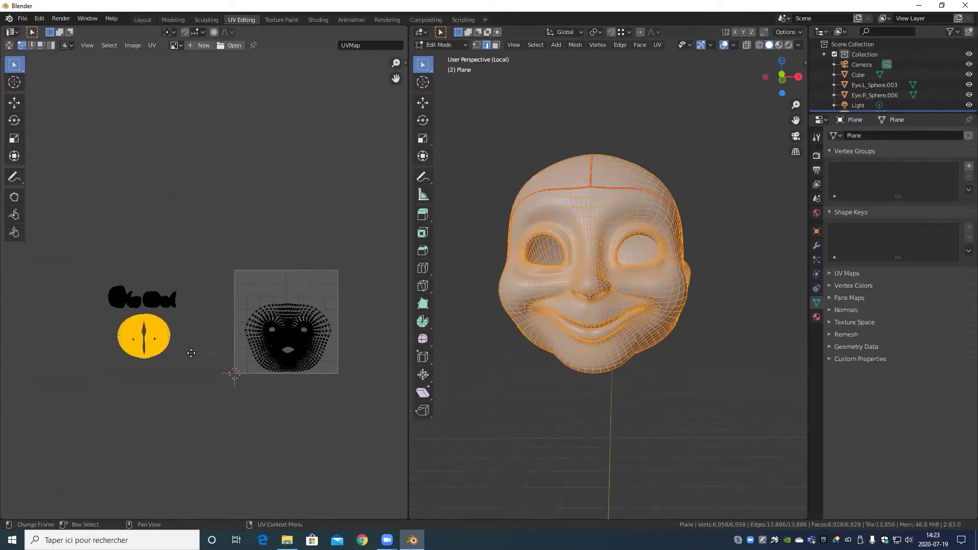
key(g)
click(307, 305)
scroll(307, 303, up, 5)
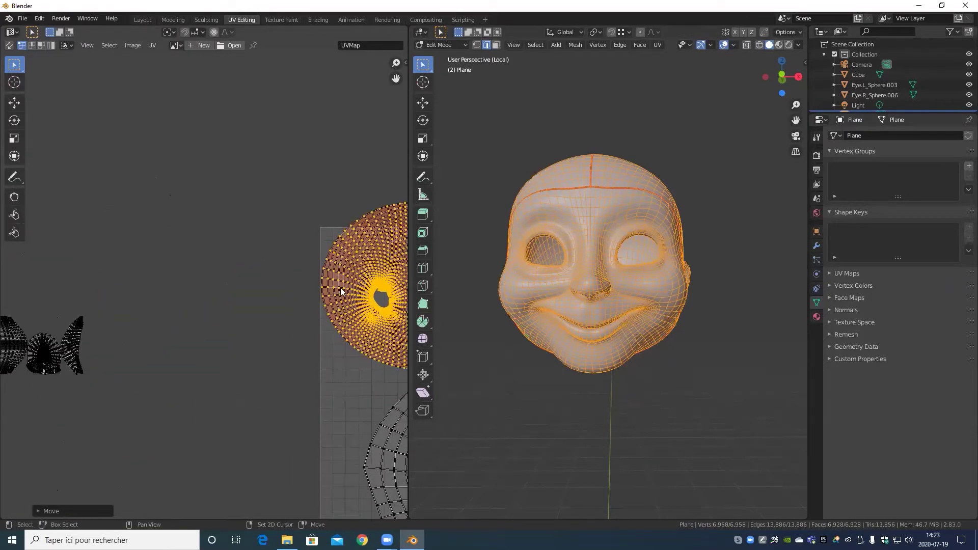
- Scale the head halves down and fit them inside the upper-left corner of the UV square
key(s)
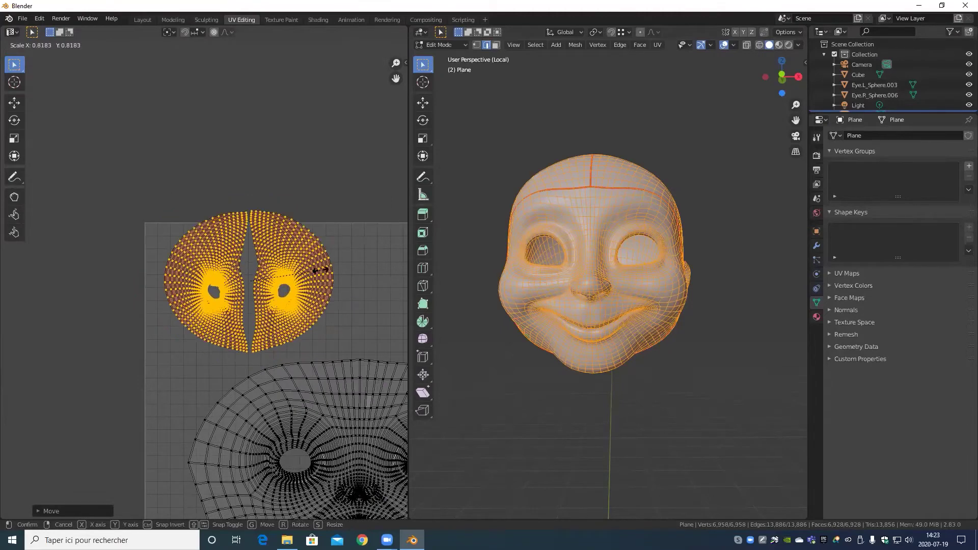
click(307, 275)
key(g)
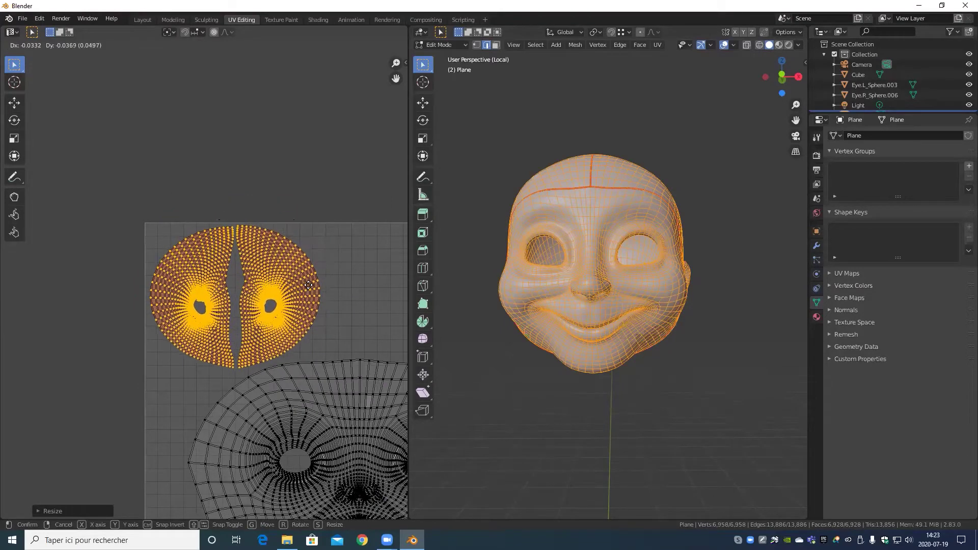
click(307, 288)
- Select all the ear islands and move them into the UV square, beside the head halves and above the face
scroll(308, 289, down, 5)
middle_drag(173, 332, 211, 329)
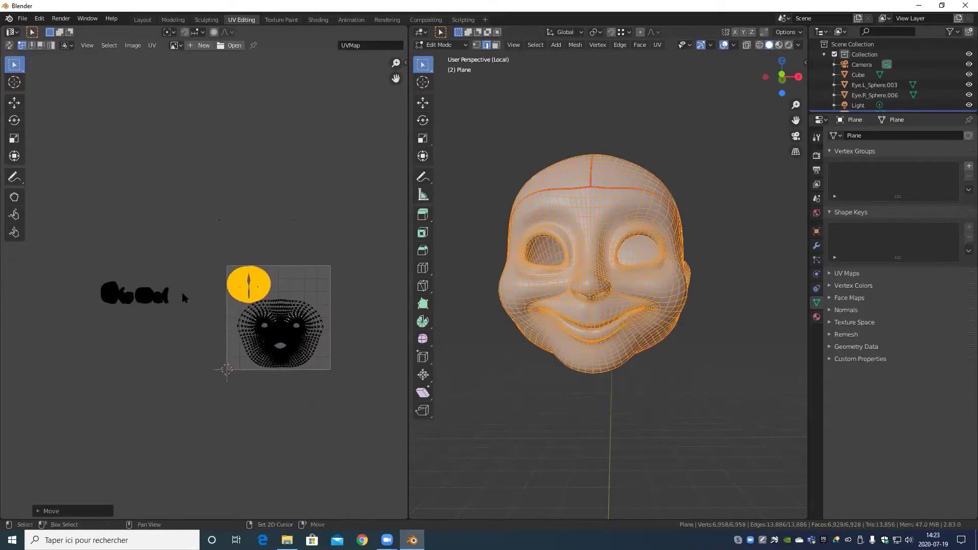
drag(183, 273, 65, 325)
scroll(118, 317, up, 4)
scroll(172, 301, down, 5)
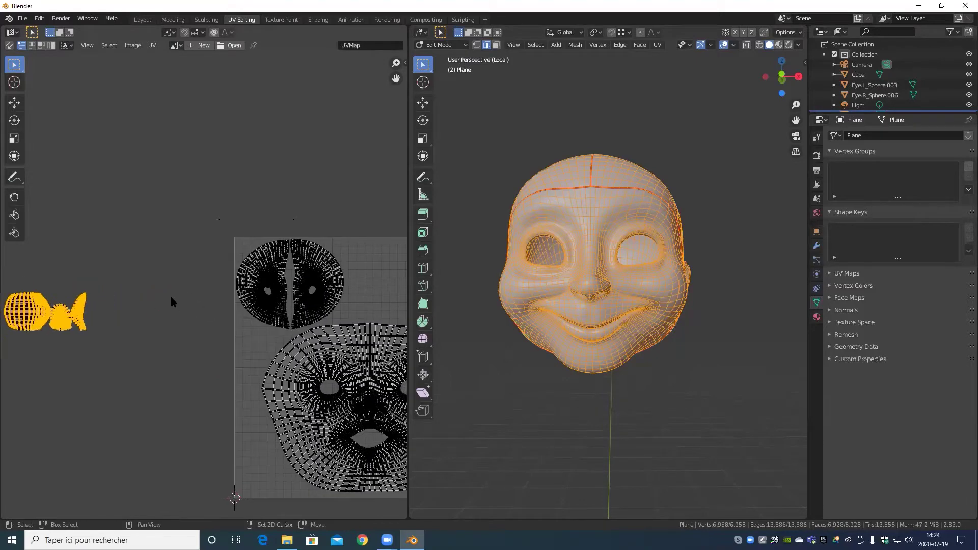
key(g)
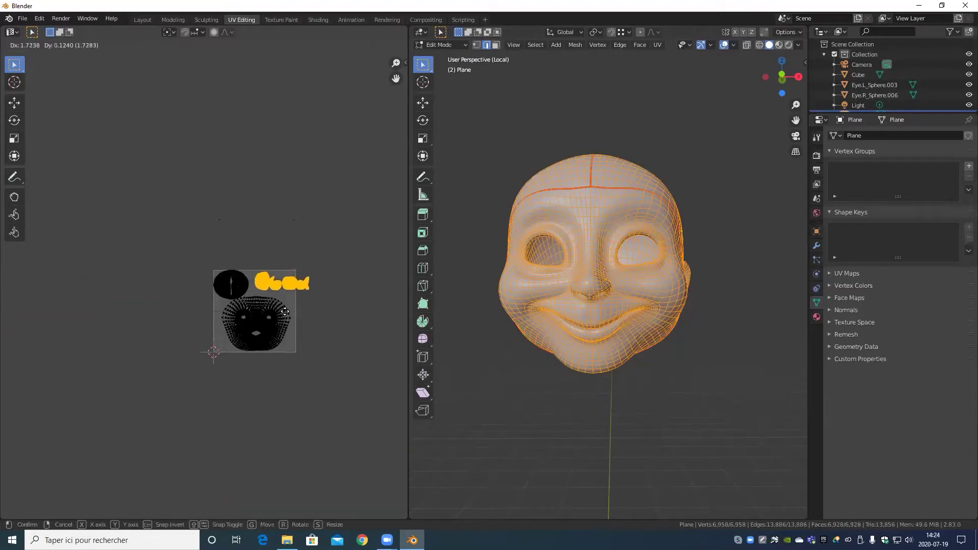
click(284, 309)
scroll(296, 285, up, 8)
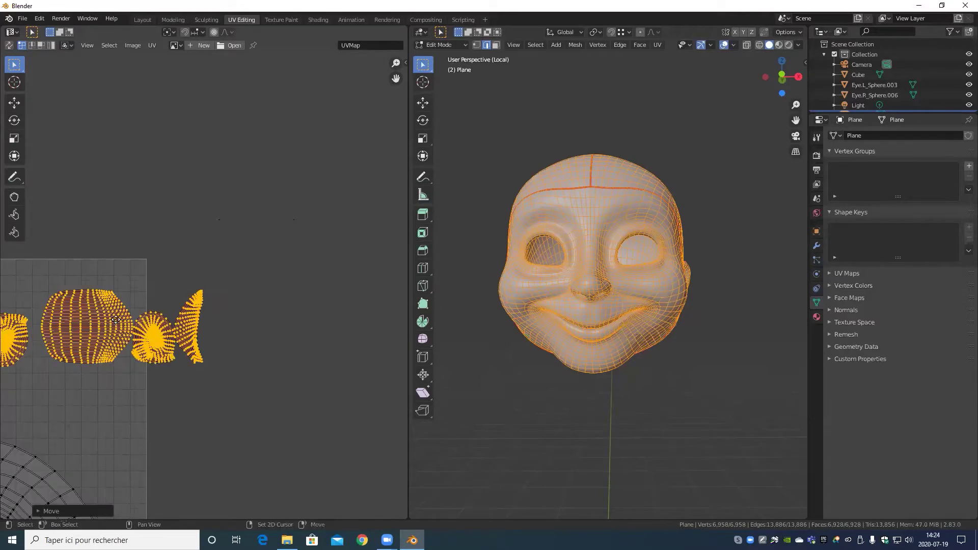
- Select the two small ear islands sticking out of the UV square and move them inside, below the right barrel-shaped ear island
drag(273, 240, 350, 357)
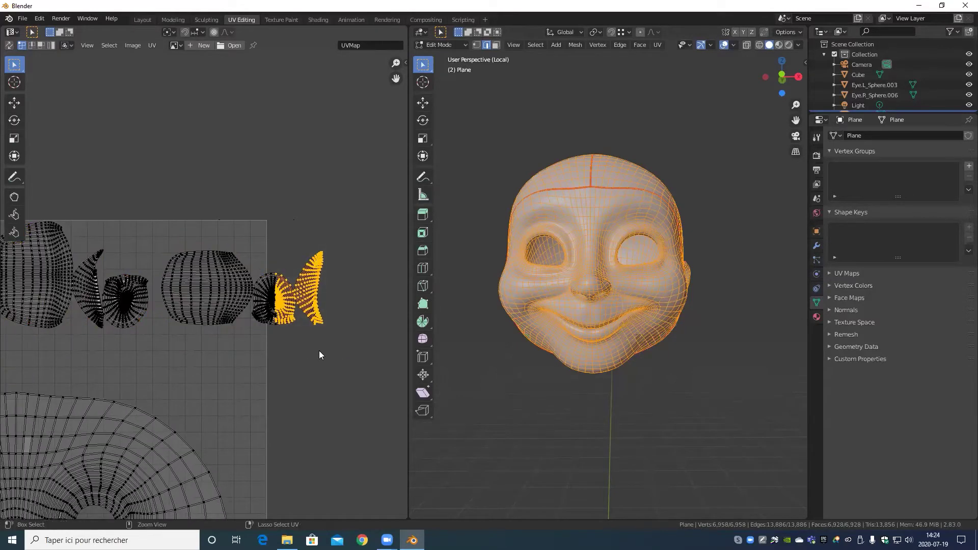
key(g)
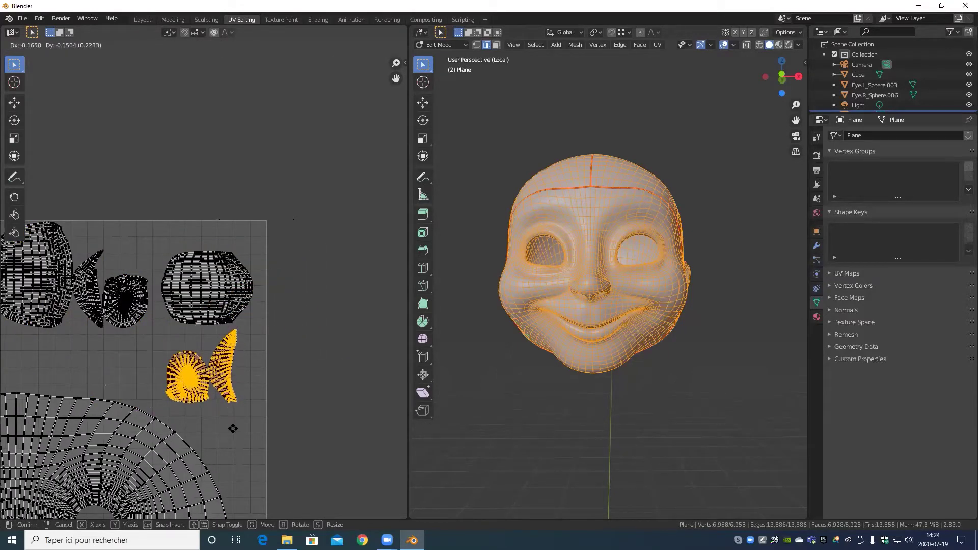
click(236, 426)
scroll(209, 301, down, 5)
scroll(194, 331, up, 5)
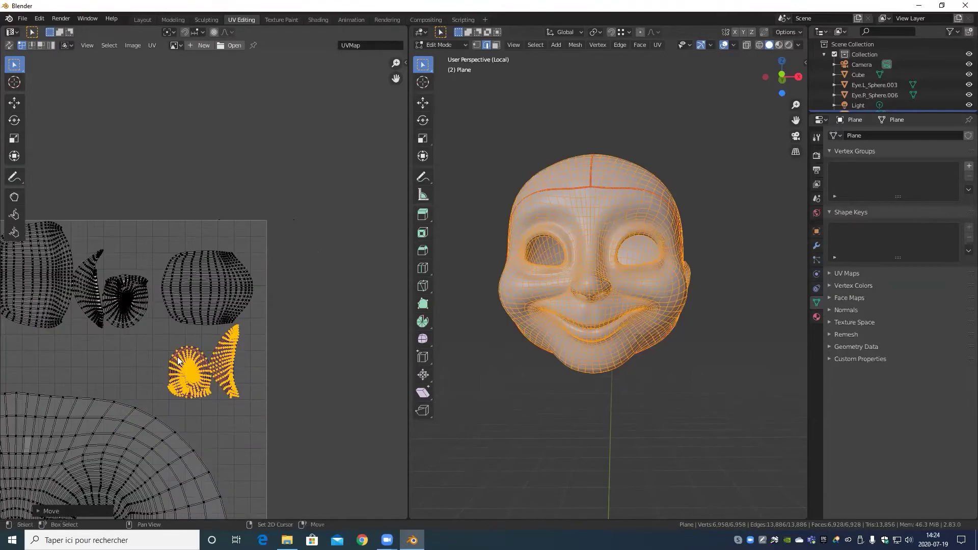
- Select the large left ear island with its linked vertices and shift it slightly left, away from the crescent-shaped island
shift+middle_drag(155, 380, 269, 411)
scroll(205, 290, up, 4)
shift+middle_drag(129, 401, 192, 356)
drag(196, 330, 189, 379)
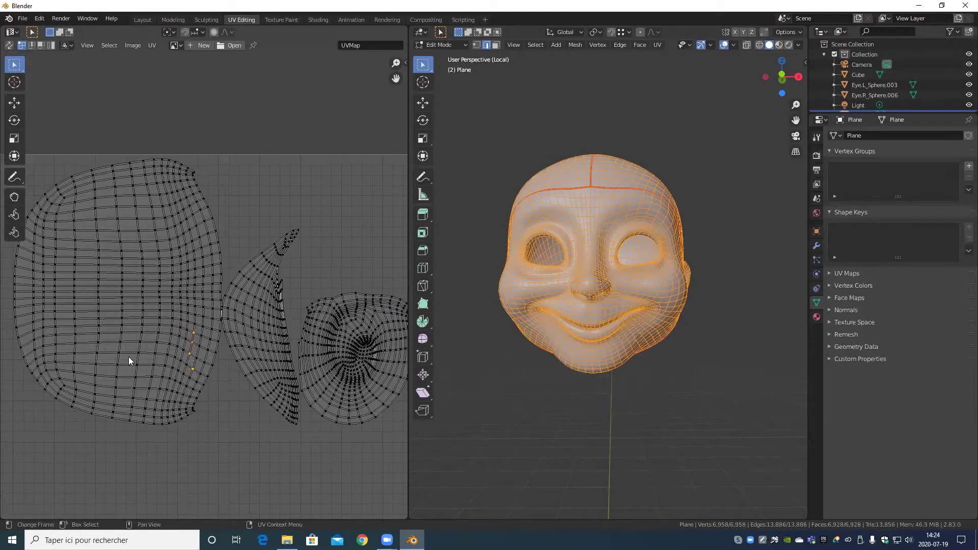
key(l)
key(g)
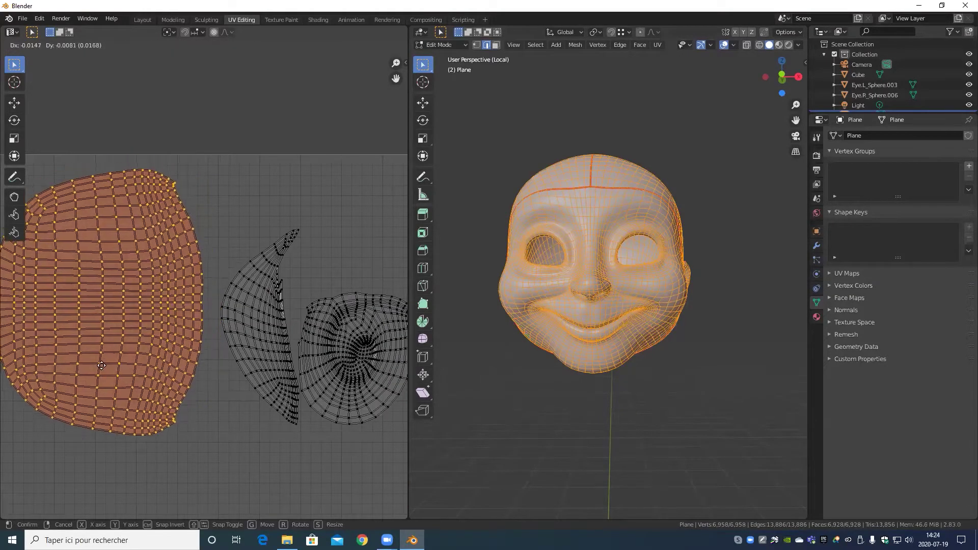
click(183, 335)
- Select the crescent-shaped ear island beside it and move it slightly left, away from the round ear island
click(231, 325)
key(l)
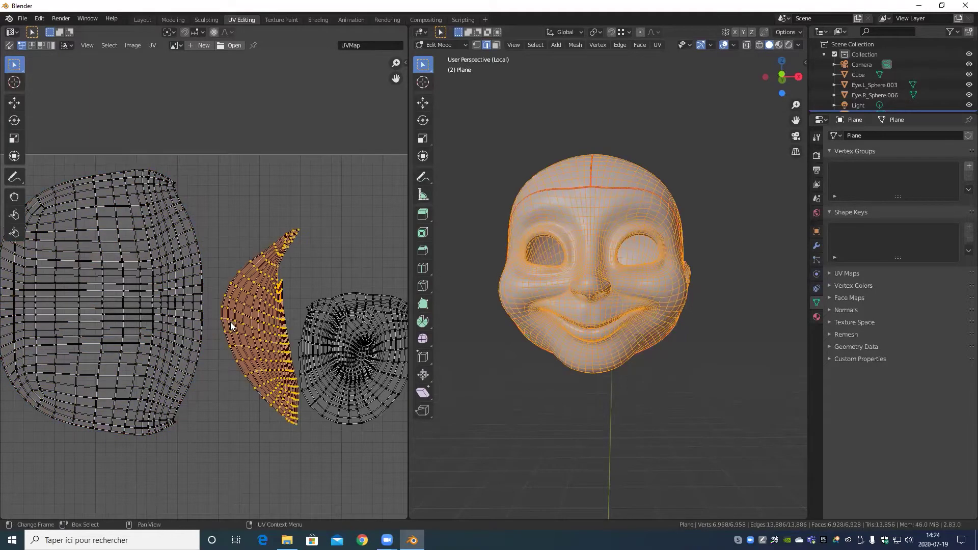
key(g)
click(220, 328)
- Select the round ear island next to the crescent and reposition it between the crescent and the right barrel-shaped island
middle_drag(275, 315, 126, 227)
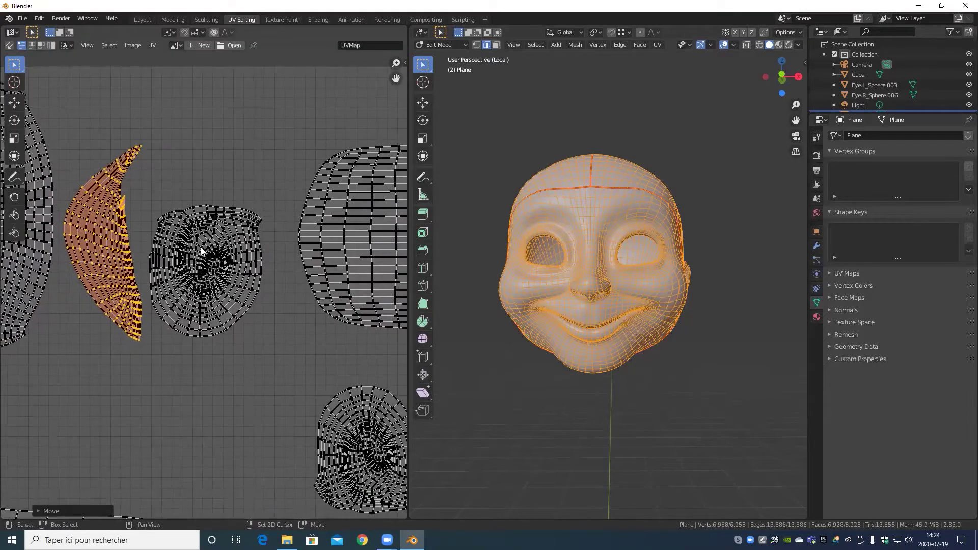
drag(202, 249, 260, 306)
key(l)
key(g)
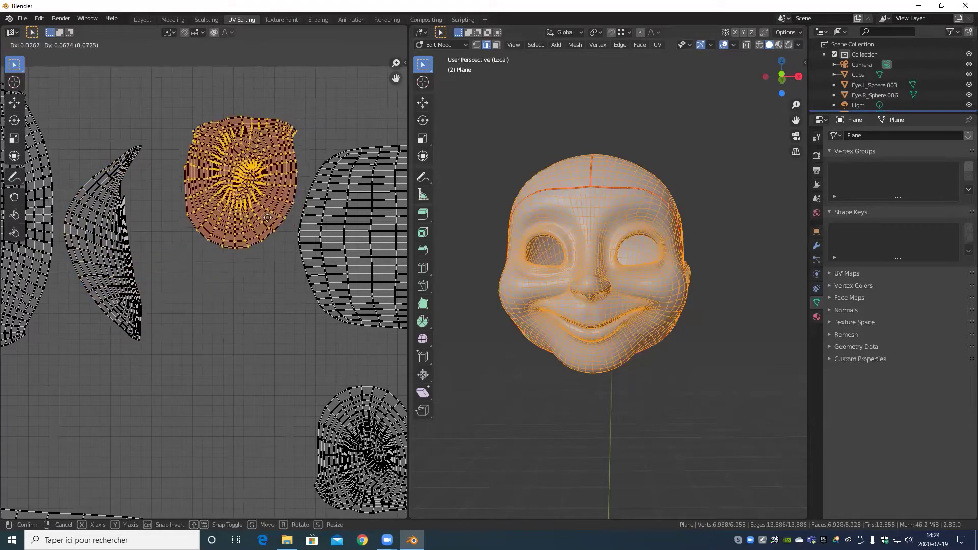
click(294, 262)
- Select the right barrel-shaped ear island and move it slightly up and left, away from the small islands below
middle_drag(294, 263, 173, 279)
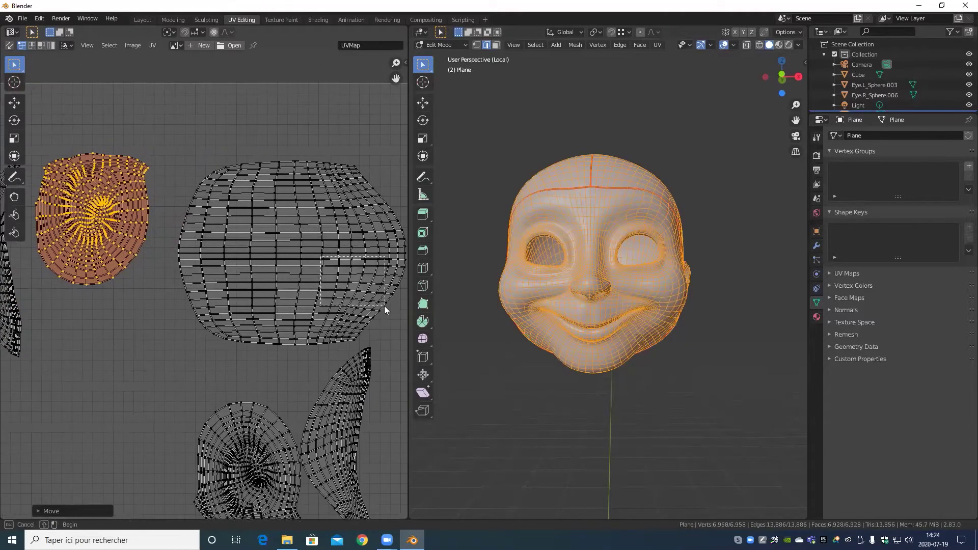
drag(385, 306, 385, 306)
key(l)
key(g)
click(371, 270)
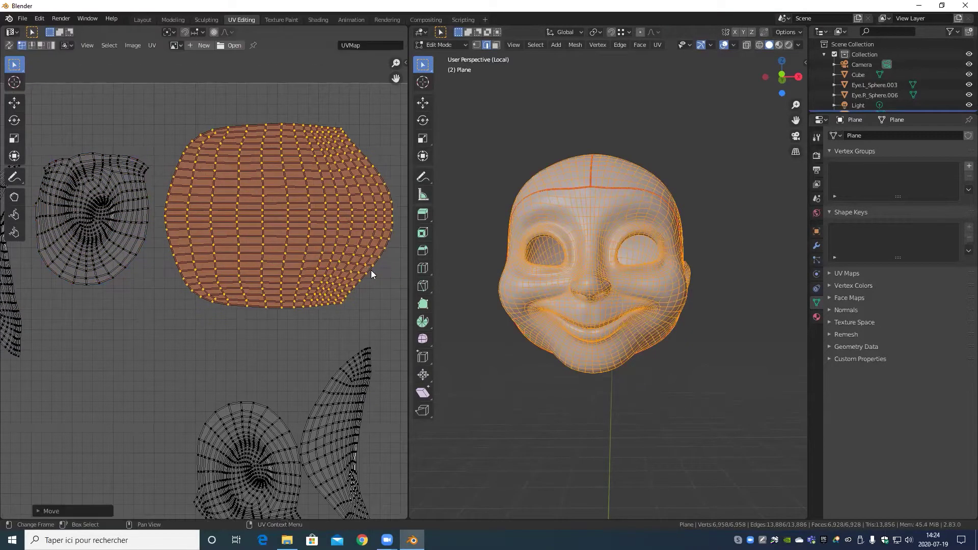
- Select the round ear island below the right barrel-shaped island with its linked vertices and move it up and left
middle_drag(290, 408, 315, 246)
drag(299, 243, 236, 314)
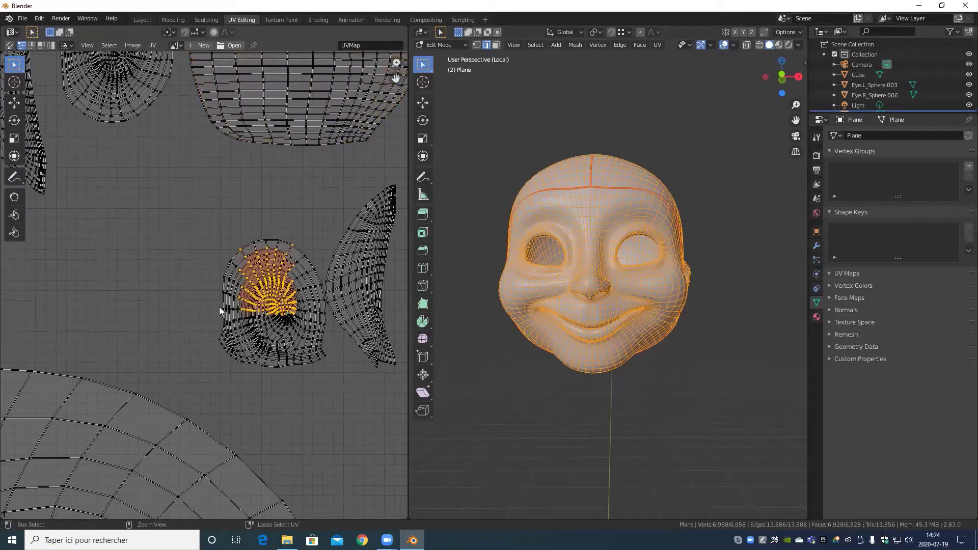
key(l)
key(g)
click(127, 257)
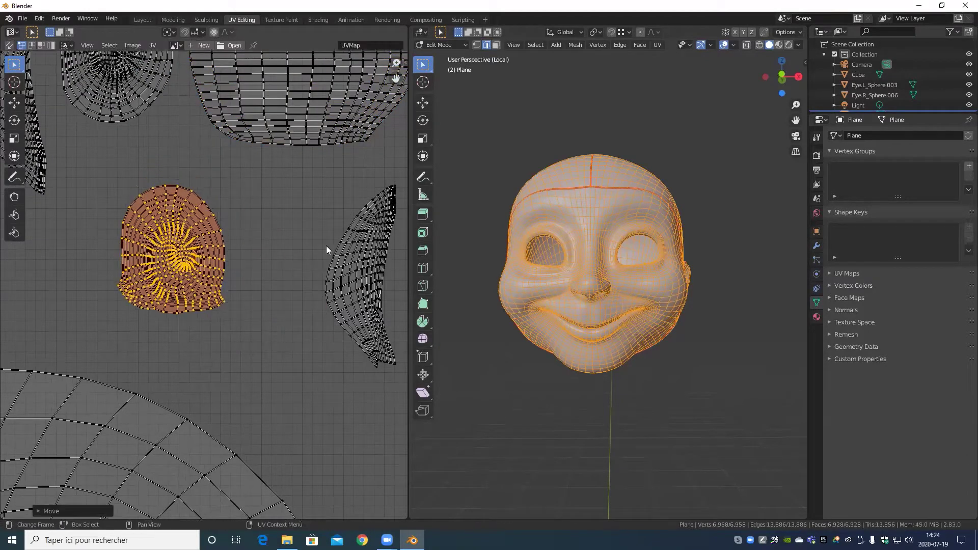
- Select the right crescent-shaped ear island with its linked vertices and move it left, closer to the lower round ear island
drag(285, 244, 375, 298)
key(l)
key(g)
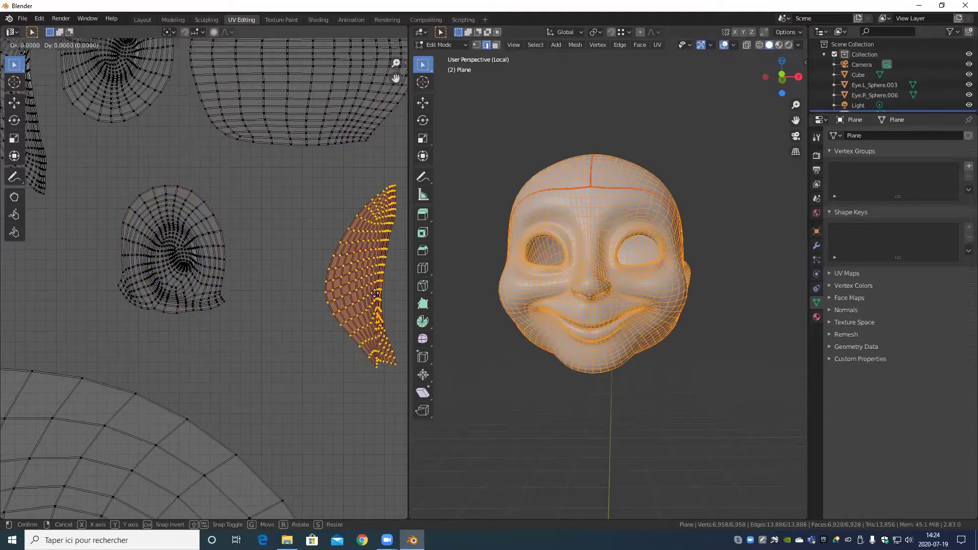
click(301, 275)
scroll(306, 281, down, 5)
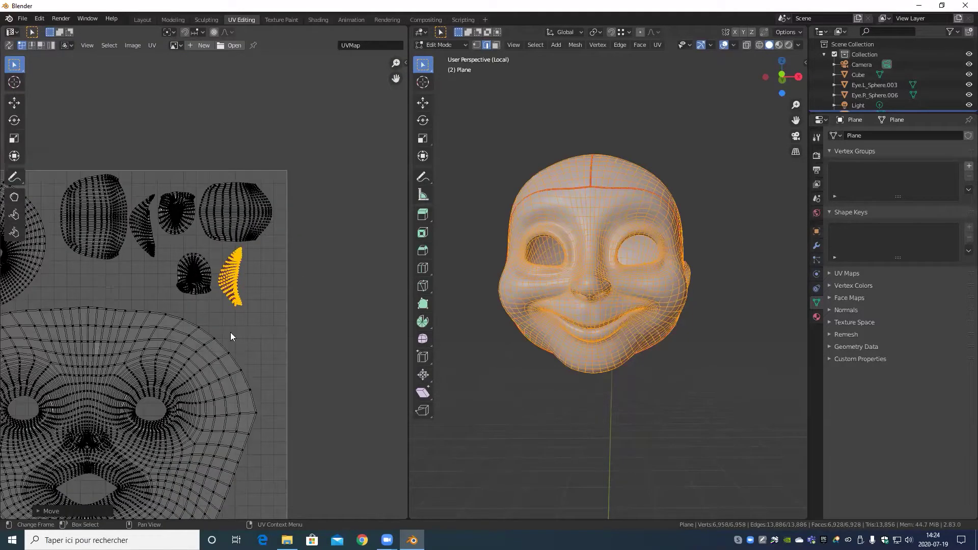
scroll(230, 336, down, 4)
middle_drag(171, 346, 228, 376)
scroll(627, 332, up, 3)
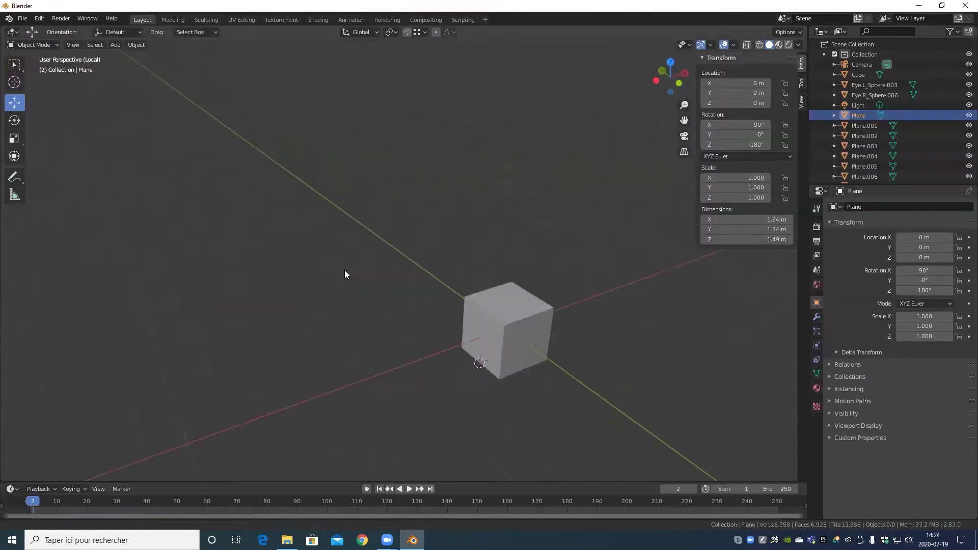
- Add a cylinder mesh with 18 vertices to the scene
click(116, 45)
mouse_move(153, 56)
click(215, 107)
double_click(146, 352)
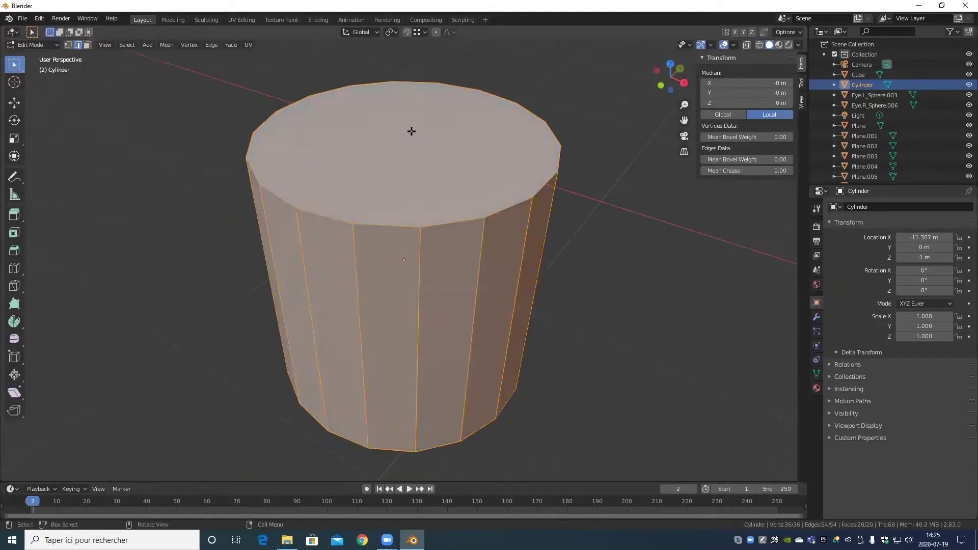
- Select the cylinder's top face and raise it about 1.76 m along Z to make a tall tower body
click(452, 204)
scroll(452, 219, down, 2)
middle_drag(452, 218, 528, 269)
drag(405, 211, 405, 39)
scroll(419, 316, up, 1)
middle_drag(419, 316, 422, 367)
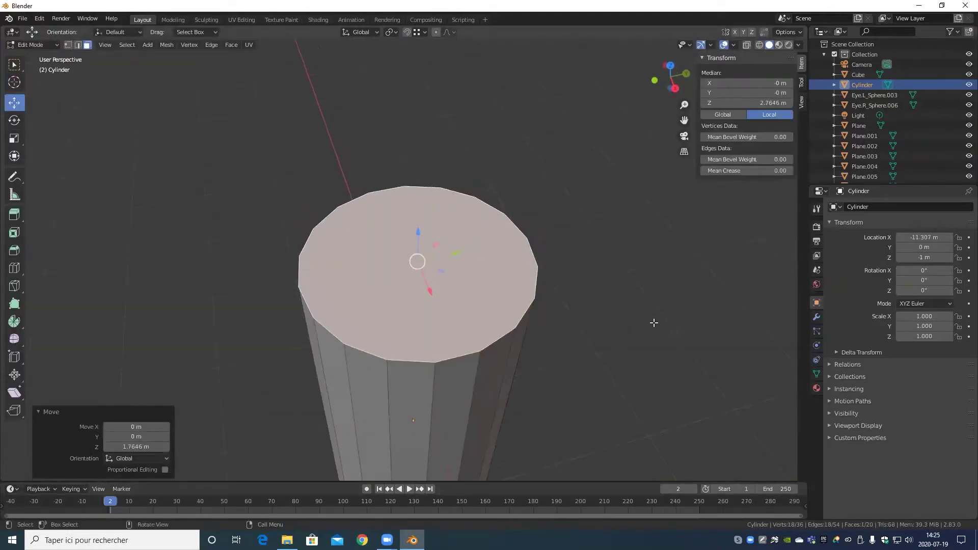
- Extrude the top face in place and scale it inward twice, the second time to about 0.658, to form two concentric rings
key(e)
right_click(678, 325)
key(s)
click(604, 303)
key(e)
key(s)
click(634, 300)
scroll(634, 300, up, 4)
scroll(561, 367, down, 5)
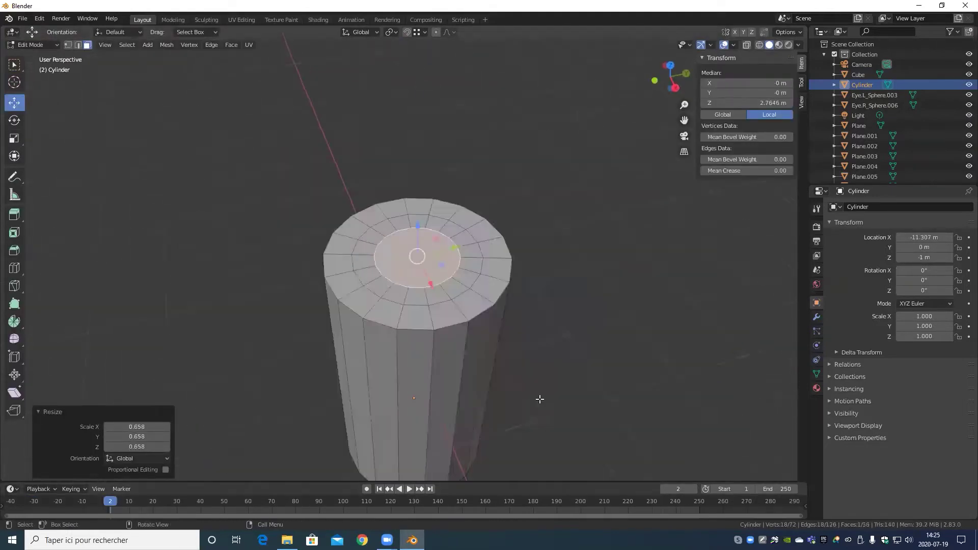
- Extrude the inner top face and raise it to a local Z of about 3.6 m to form a narrow neck
key(e)
right_click(539, 397)
drag(430, 216, 430, 142)
middle_drag(537, 251, 555, 266)
- Extrude the neck's top face in place and scale it outward to about 1.859 as the roof's overhanging base
key(e)
key(s)
click(628, 329)
middle_drag(586, 326, 581, 270)
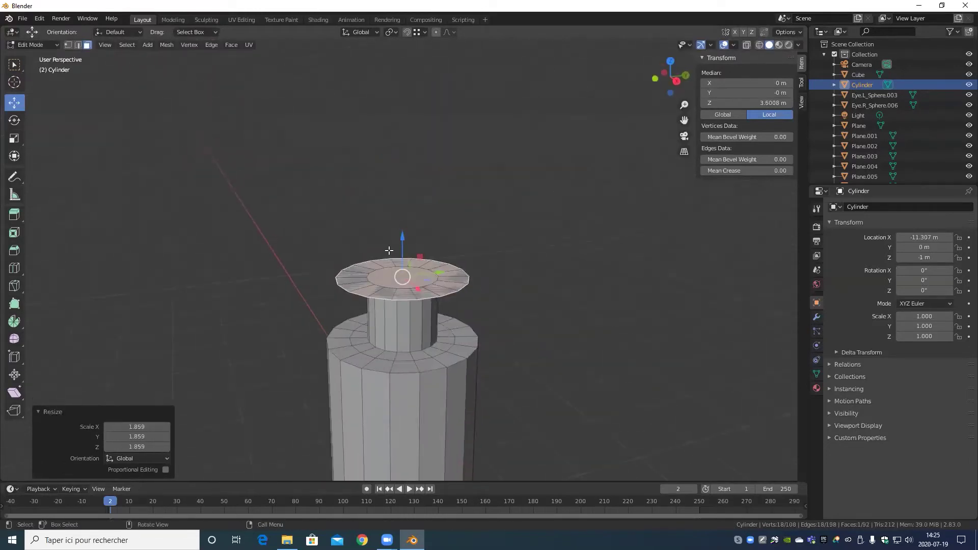
- Extrude the roof base up to a local Z of about 5.59 m, scale its top to about 0.081 and merge it into one point
key(e)
drag(402, 234, 402, 74)
key(s)
click(419, 95)
scroll(415, 108, up, 5)
key(s)
click(318, 151)
scroll(320, 156, up, 5)
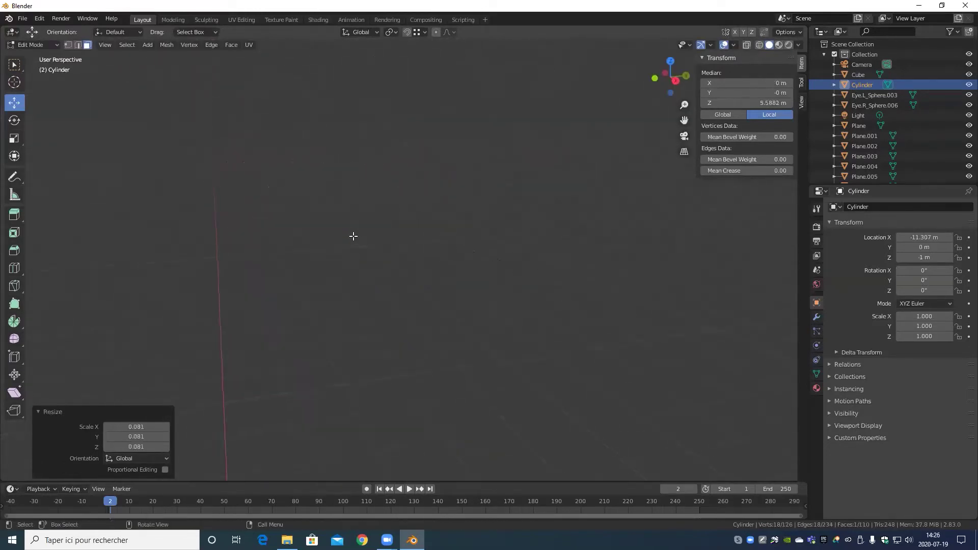
scroll(427, 306, down, 5)
scroll(408, 340, up, 4)
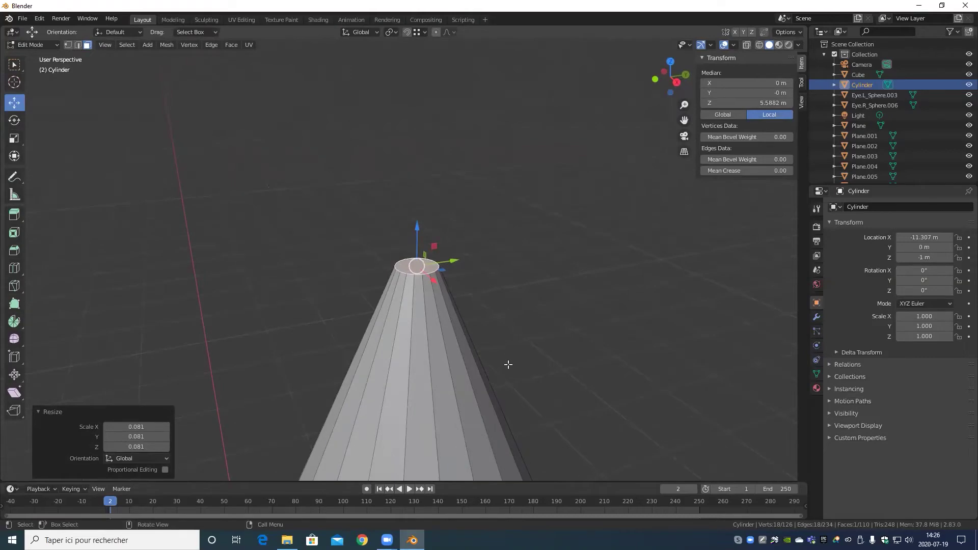
key(m)
click(501, 342)
- Select every other face of the tower's outer top ring and extrude them up about 0.31 m as battlements
middle_drag(502, 341, 438, 264)
scroll(438, 265, up, 4)
shift+click(572, 299)
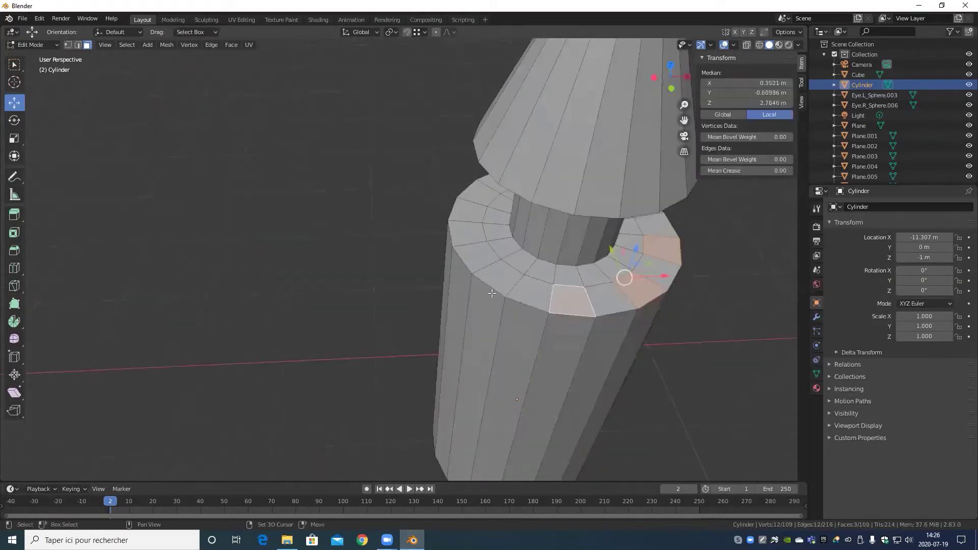
middle_drag(367, 316, 433, 332)
shift+click(504, 286)
shift+click(448, 315)
middle_drag(326, 331, 372, 351)
shift+click(363, 346)
shift+click(291, 330)
key(e)
click(292, 330)
drag(350, 231, 351, 198)
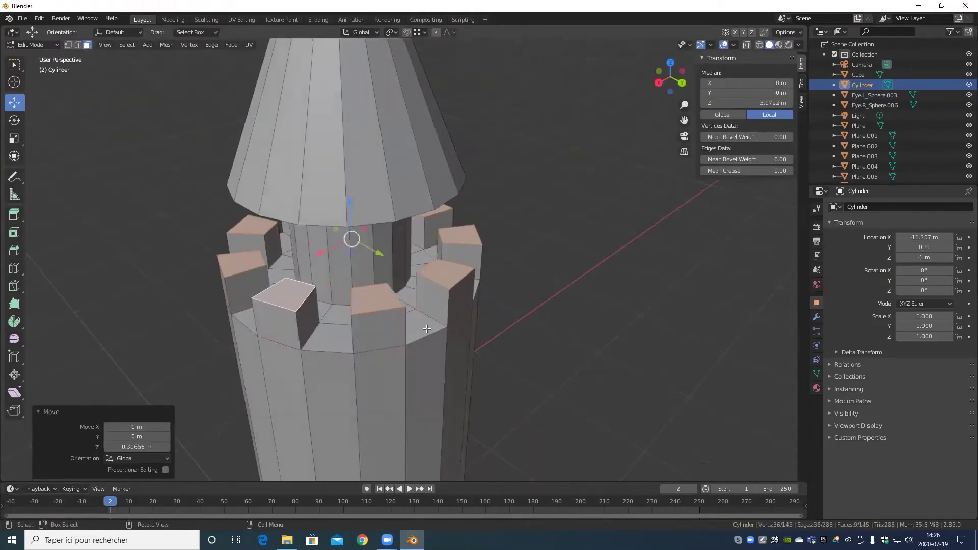
- Select the outer edges tracing the battlements and the gaps between them all around the tower, and mark them as a seam
scroll(426, 329, down, 3)
scroll(426, 342, up, 3)
scroll(426, 349, down, 3)
middle_drag(419, 349, 522, 377)
scroll(523, 378, up, 5)
shift+middle_drag(301, 429, 402, 355)
key(2)
click(452, 289)
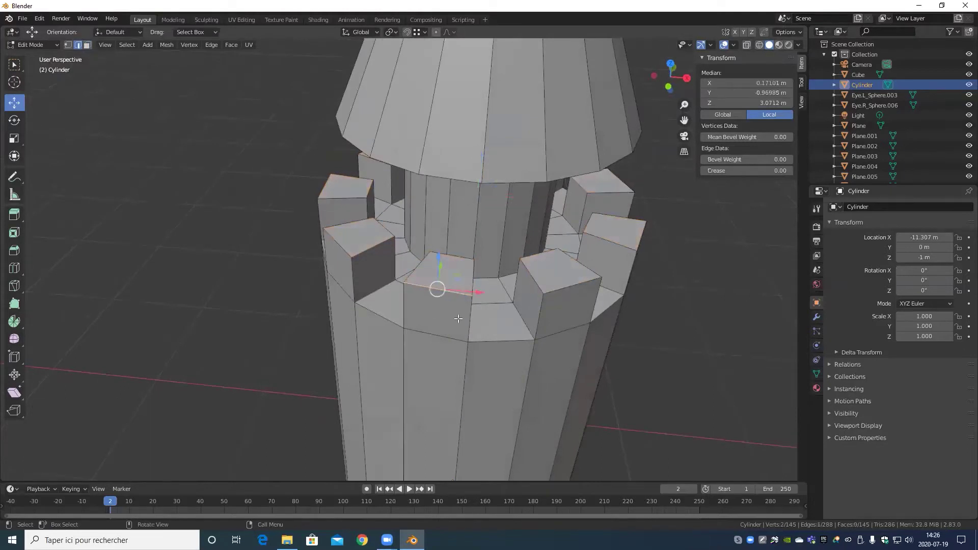
middle_drag(453, 288, 436, 358)
shift+click(442, 330)
shift+click(474, 350)
shift+click(505, 320)
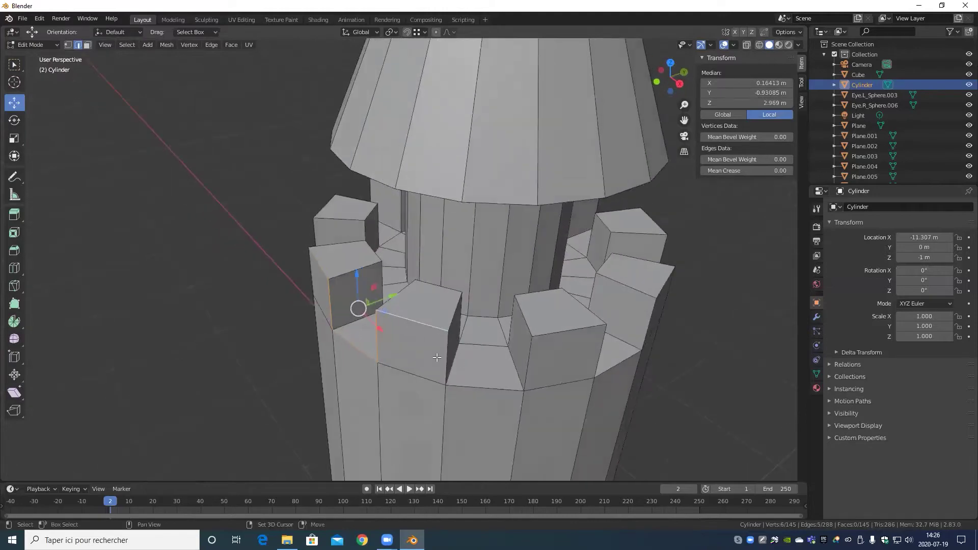
middle_drag(522, 381, 428, 379)
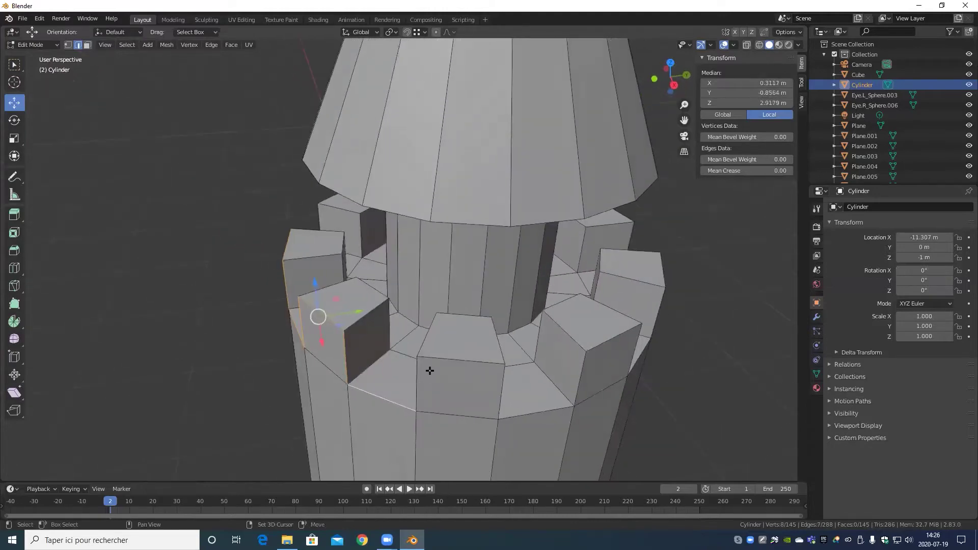
shift+click(428, 372)
shift+click(460, 362)
shift+click(503, 377)
middle_drag(513, 388, 483, 380)
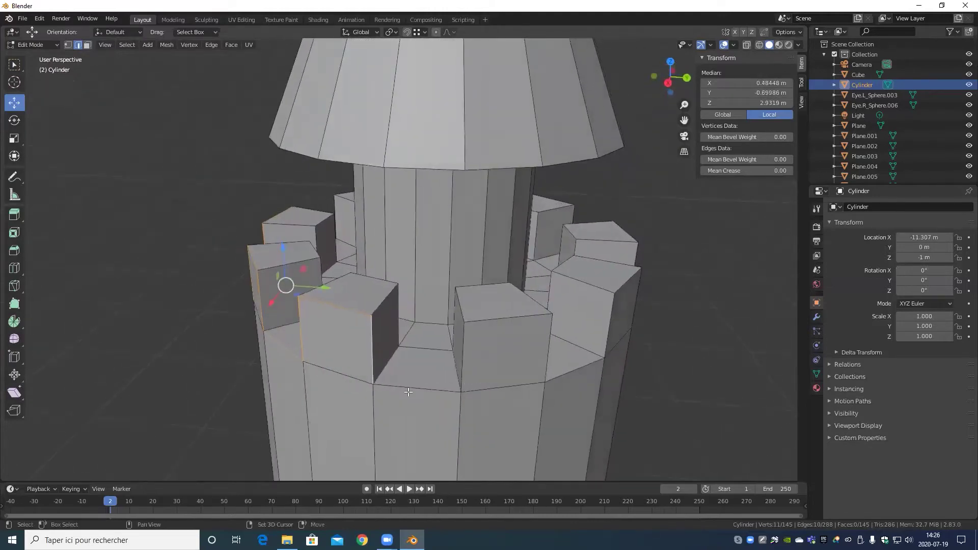
middle_drag(476, 317, 399, 350)
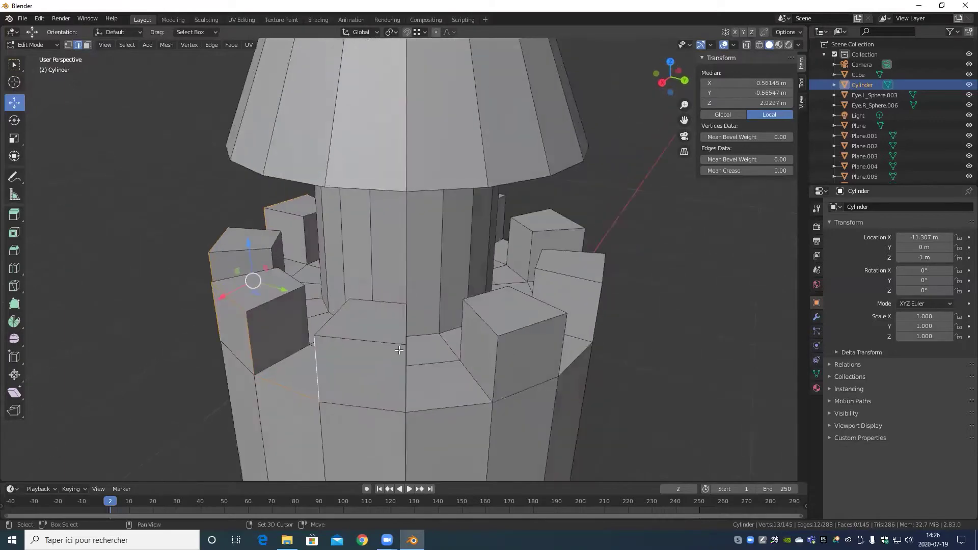
middle_drag(472, 404, 370, 391)
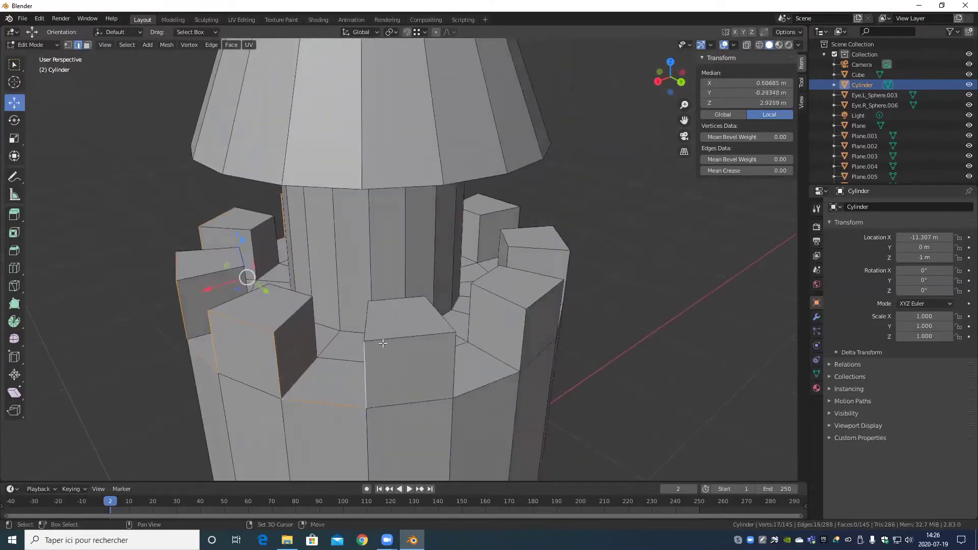
middle_drag(460, 351, 317, 363)
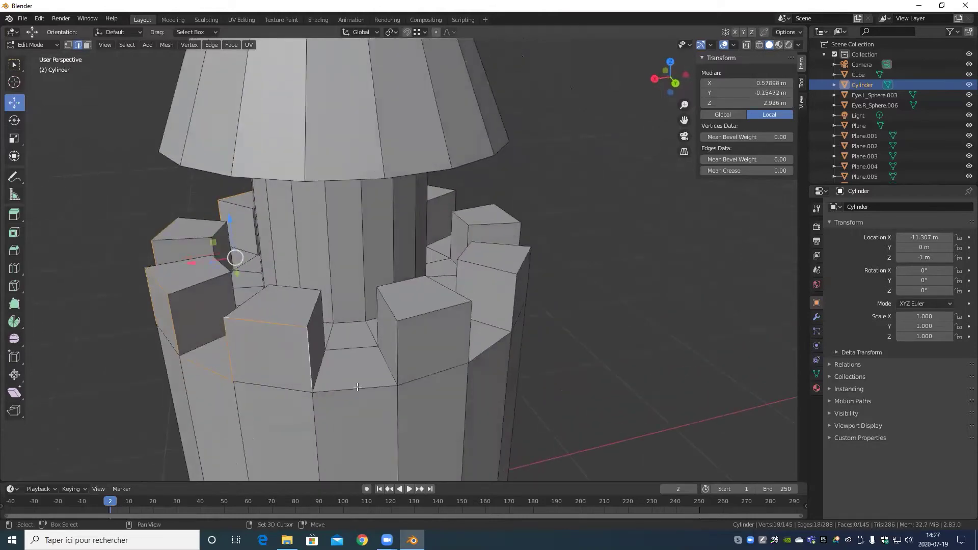
shift+click(397, 337)
shift+click(442, 311)
middle_drag(492, 322, 326, 339)
shift+click(334, 340)
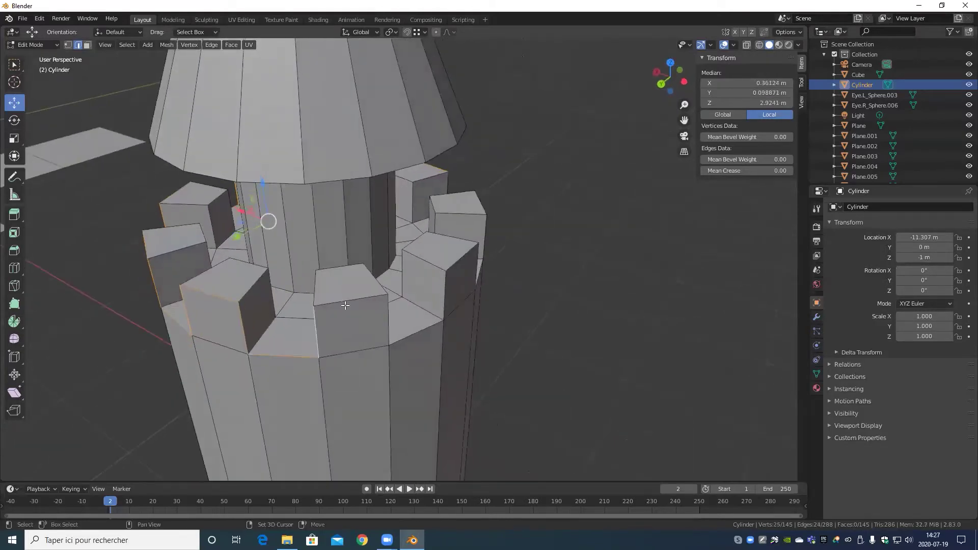
middle_drag(379, 314, 280, 295)
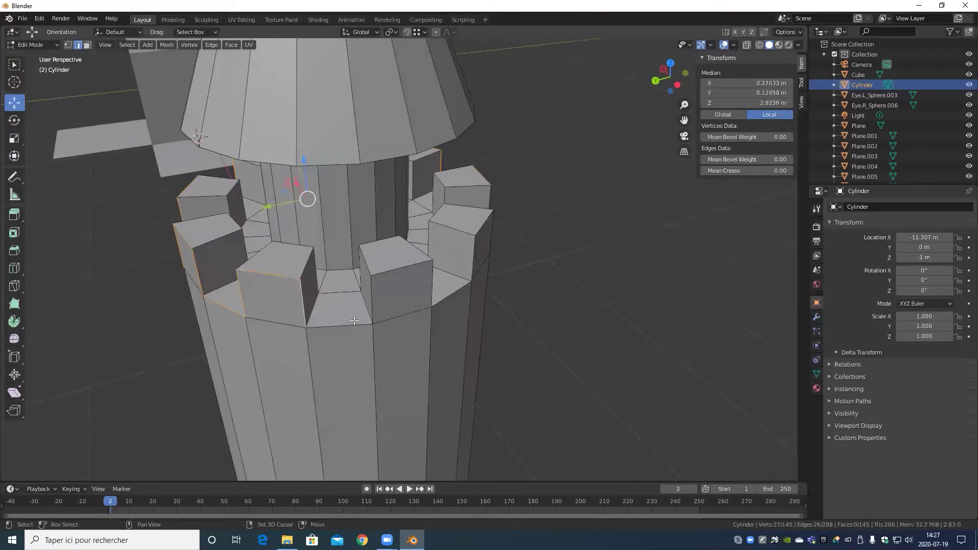
shift+click(390, 267)
middle_drag(389, 268, 367, 289)
shift+click(386, 311)
shift+click(407, 262)
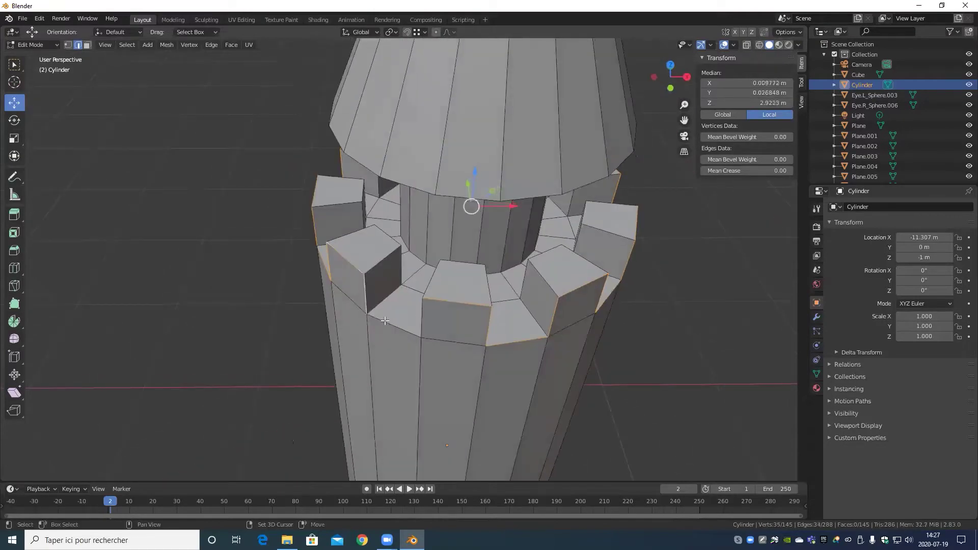
right_click(467, 348)
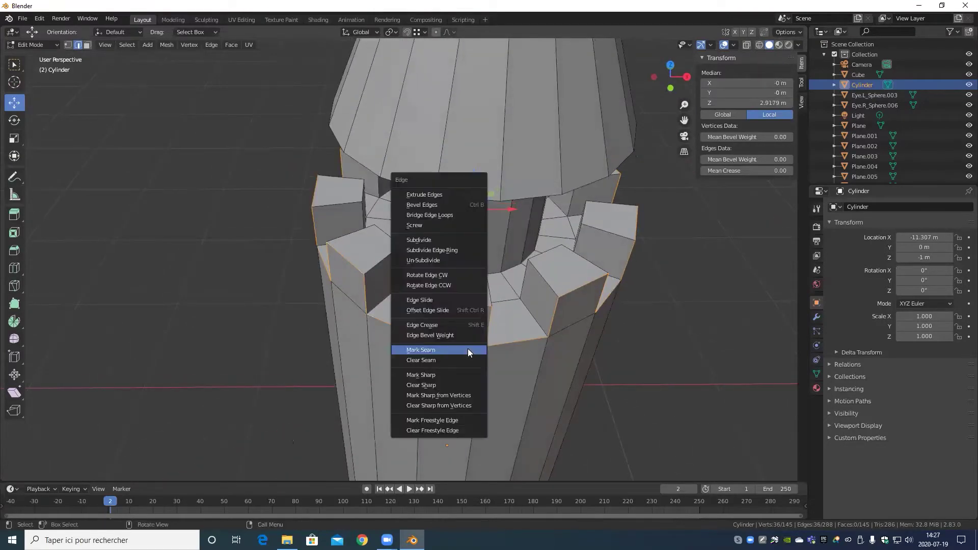
click(469, 348)
- Mark the edge loop around the tower's base as a seam and delete the bottom face
scroll(474, 339, down, 5)
middle_drag(475, 339, 451, 335)
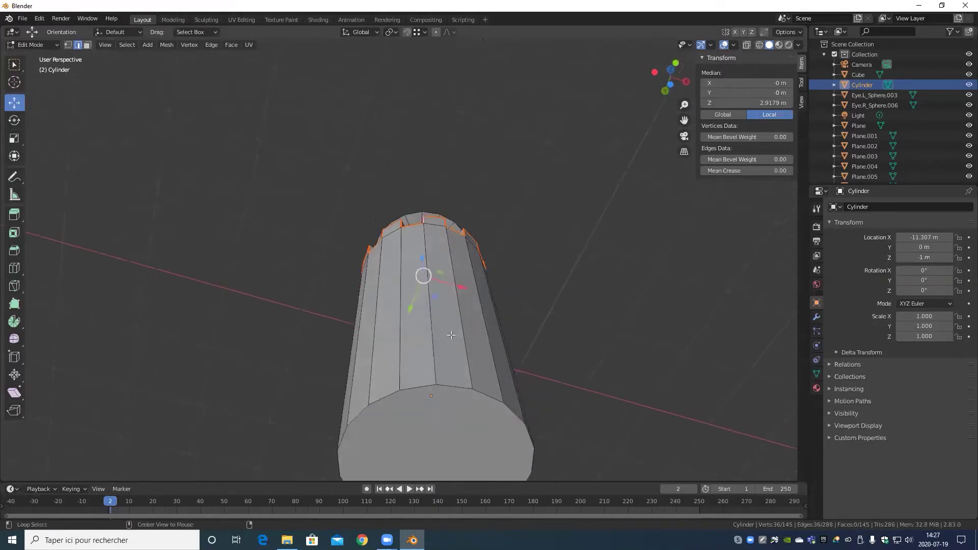
alt+click(456, 382)
right_click(455, 383)
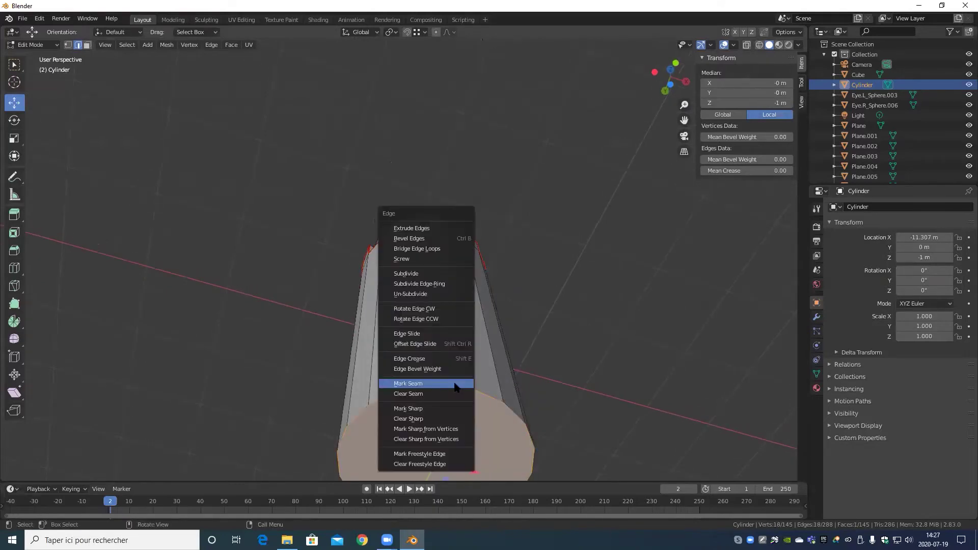
click(455, 383)
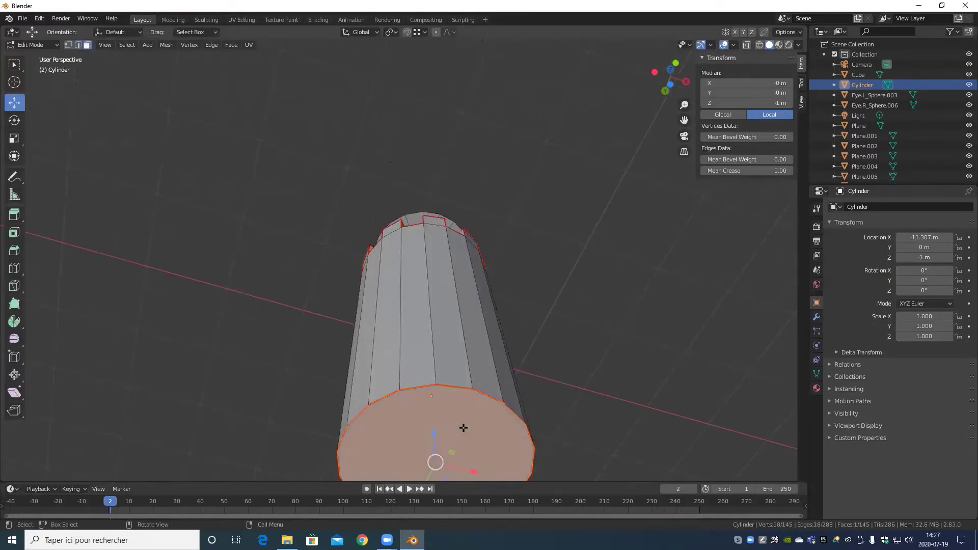
key(x)
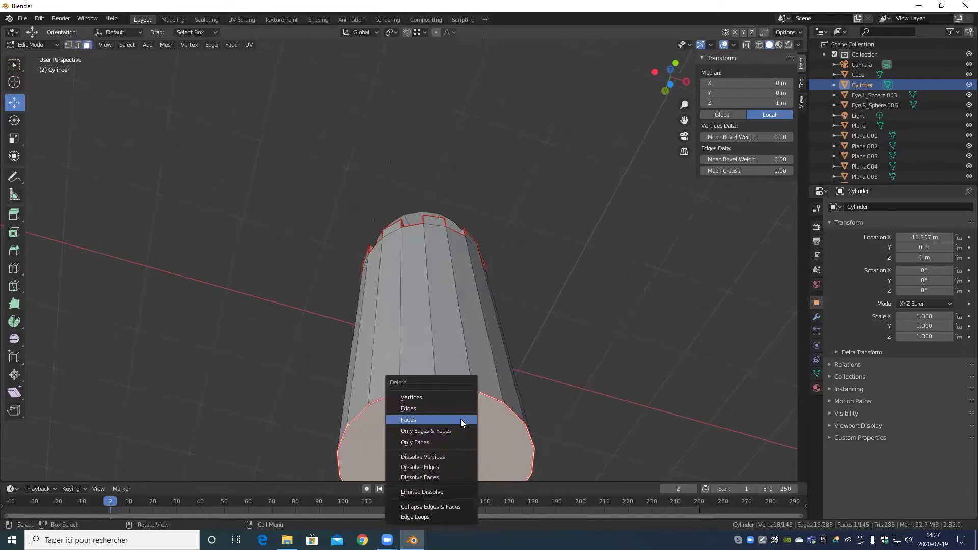
click(461, 421)
- Select one vertical edge running from the battlements to the base of the tower wall and mark it as a seam
scroll(460, 419, down, 4)
middle_drag(461, 357, 376, 227)
scroll(460, 368, up, 3)
click(377, 226)
key(2)
click(377, 268)
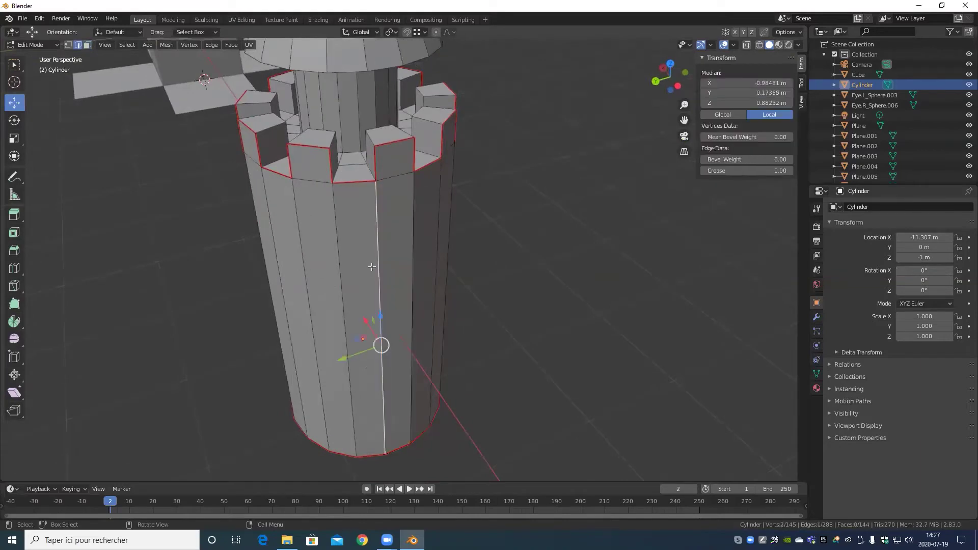
key(ctrl+e)
click(372, 268)
- Select the inner top edges and inner vertical edges of every battlement around the tower and mark them as a seam
scroll(395, 264, down, 4)
middle_drag(419, 258, 459, 280)
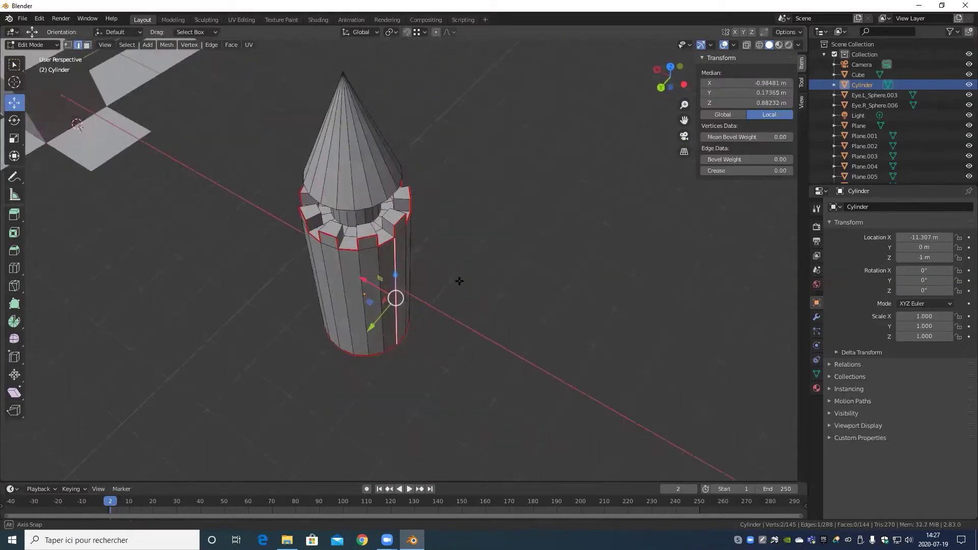
scroll(417, 287, up, 5)
middle_drag(345, 215, 344, 301)
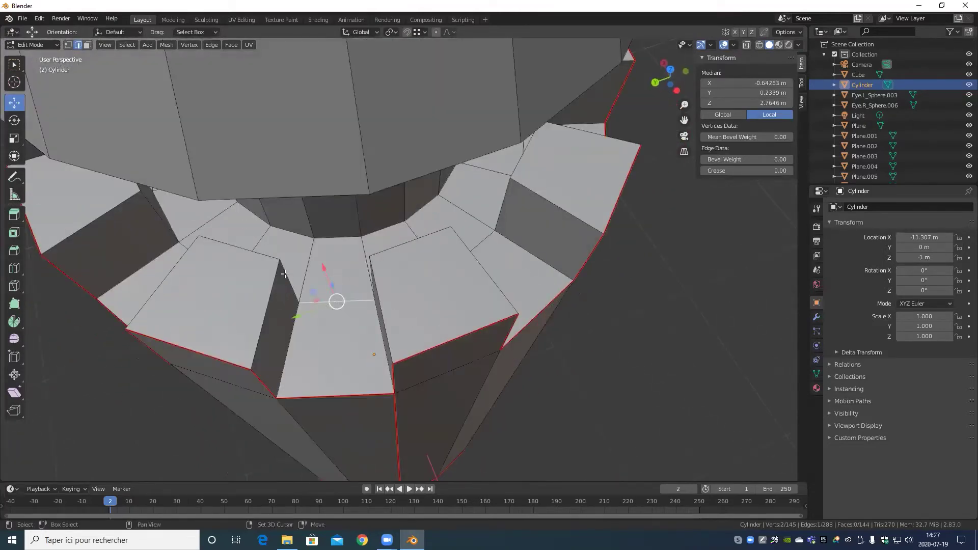
shift+click(244, 252)
mouse_move(248, 275)
middle_down()
mouse_move(285, 293)
mouse_move(261, 277)
middle_up()
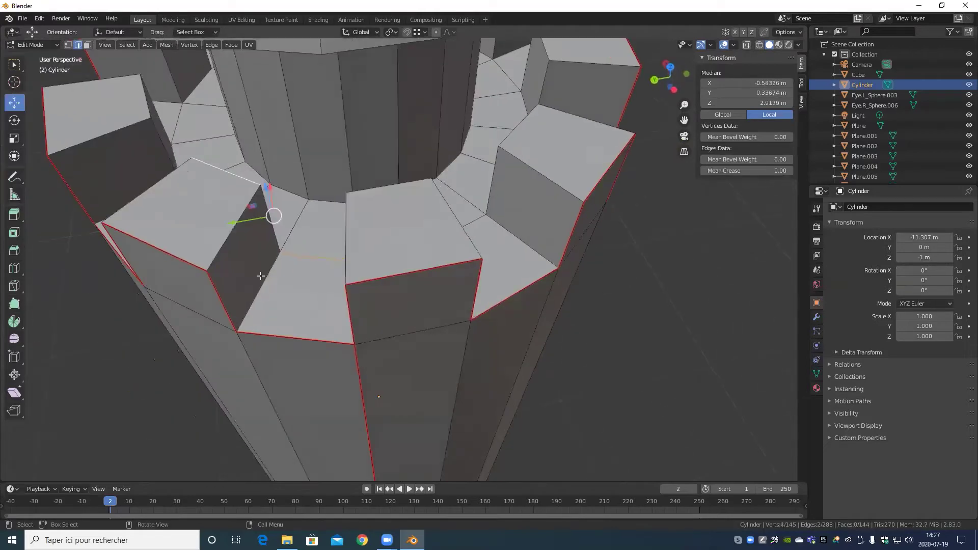
scroll(262, 263, up, 3)
scroll(262, 262, down, 3)
click(293, 297)
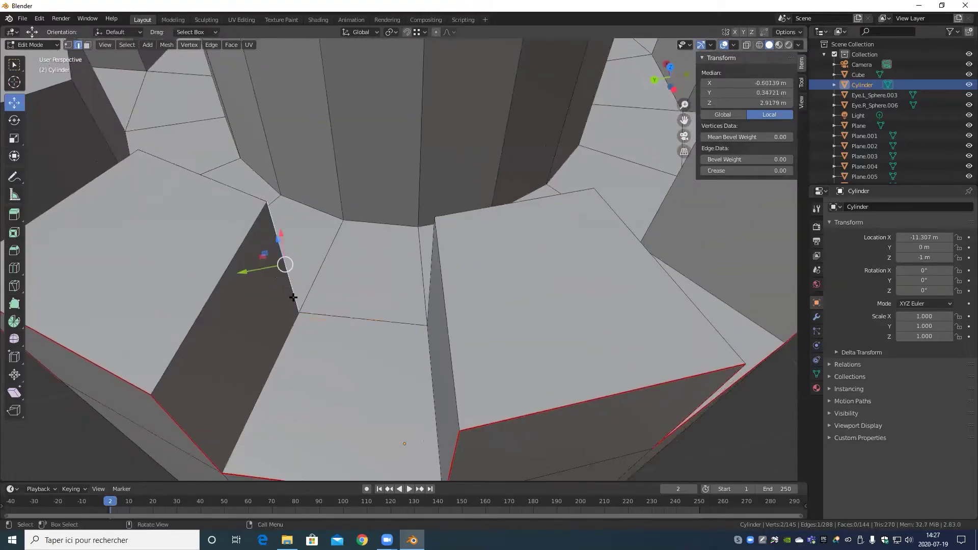
shift+middle_drag(232, 257, 419, 308)
shift+click(420, 234)
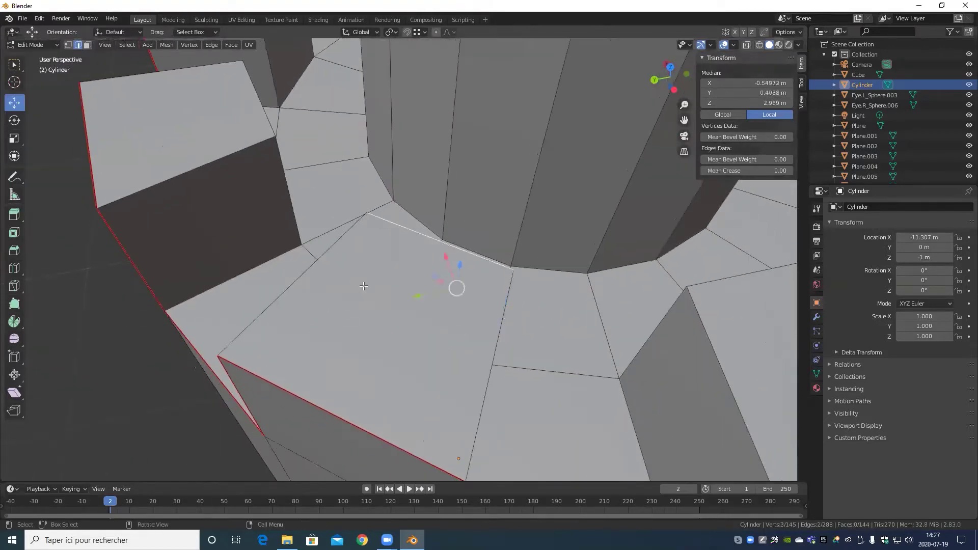
middle_drag(363, 279, 429, 285)
shift+click(564, 224)
middle_drag(560, 227, 378, 257)
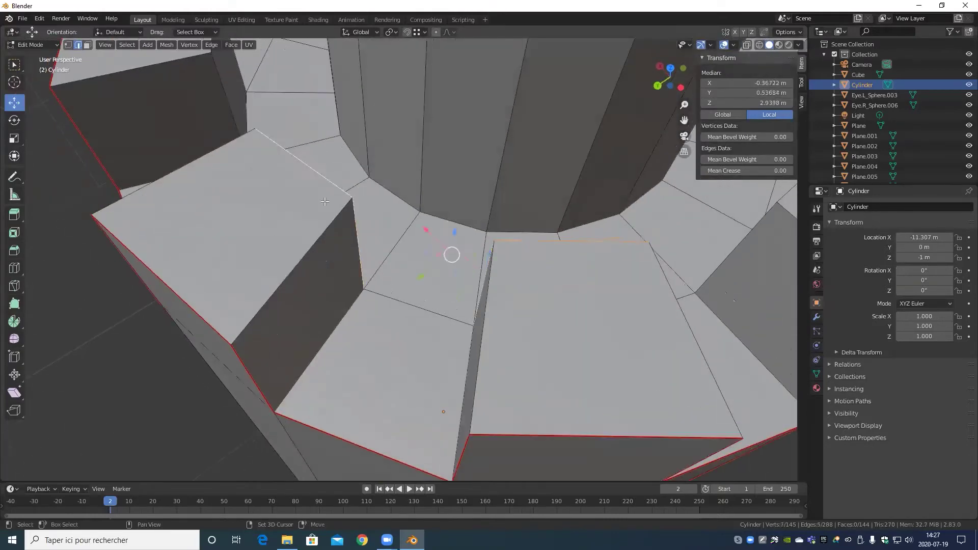
middle_drag(325, 202, 375, 263)
shift+click(466, 222)
middle_drag(332, 194, 415, 222)
shift+click(464, 204)
middle_drag(464, 204, 390, 281)
shift+click(372, 213)
middle_drag(372, 213, 292, 271)
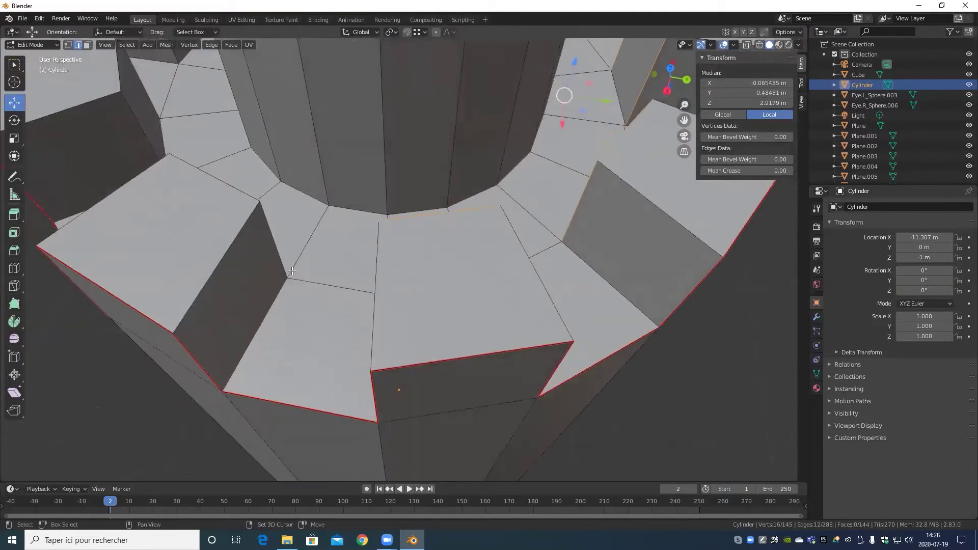
shift+click(243, 196)
middle_drag(243, 196, 311, 304)
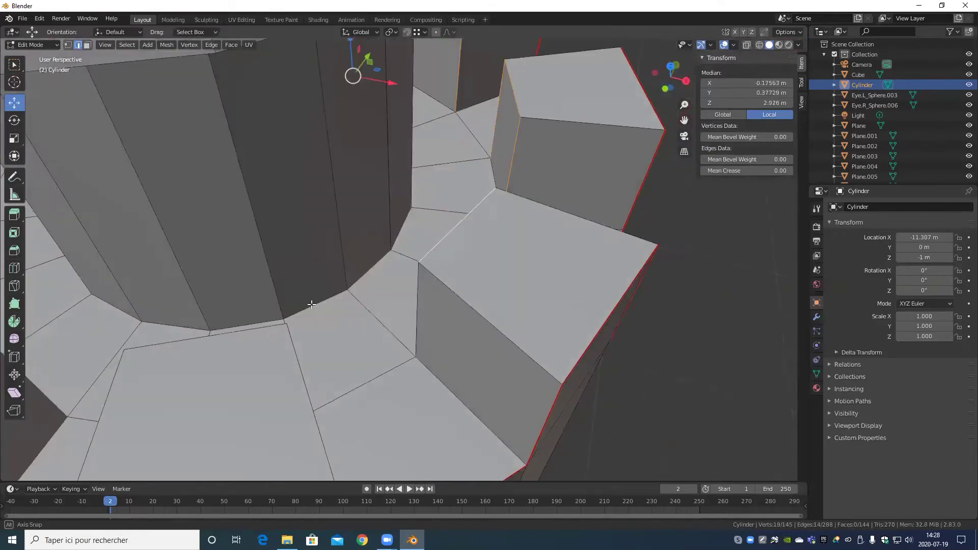
shift+click(434, 293)
key(ctrl+z)
shift+click(426, 301)
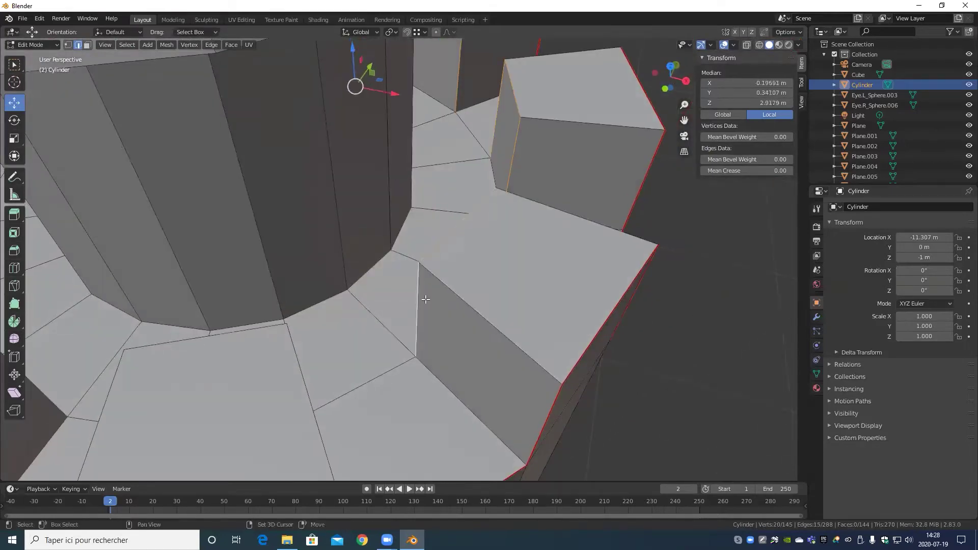
middle_drag(426, 301, 349, 332)
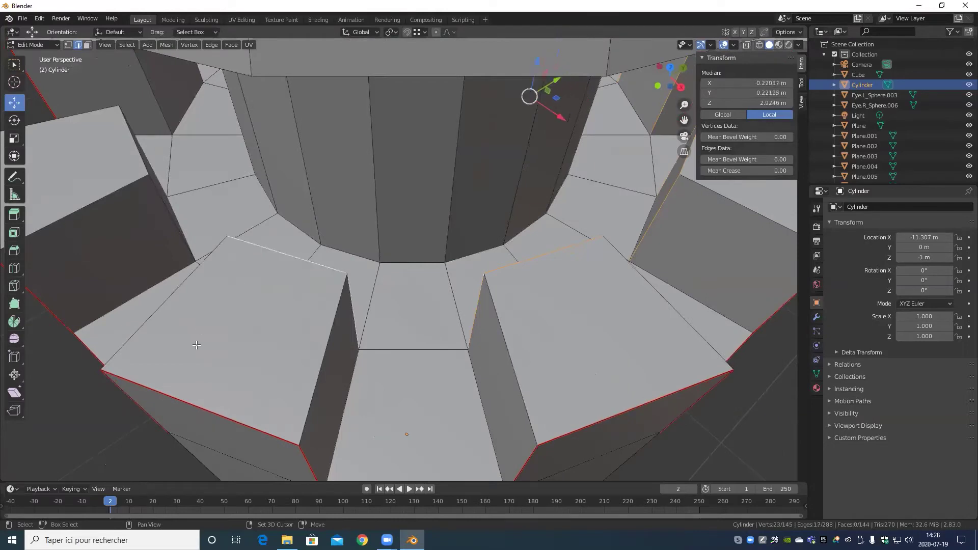
middle_drag(197, 345, 460, 250)
middle_drag(445, 296, 325, 301)
middle_drag(229, 306, 465, 280)
shift+click(309, 242)
middle_drag(285, 295, 408, 296)
shift+click(433, 305)
shift+click(308, 326)
middle_drag(307, 326, 407, 315)
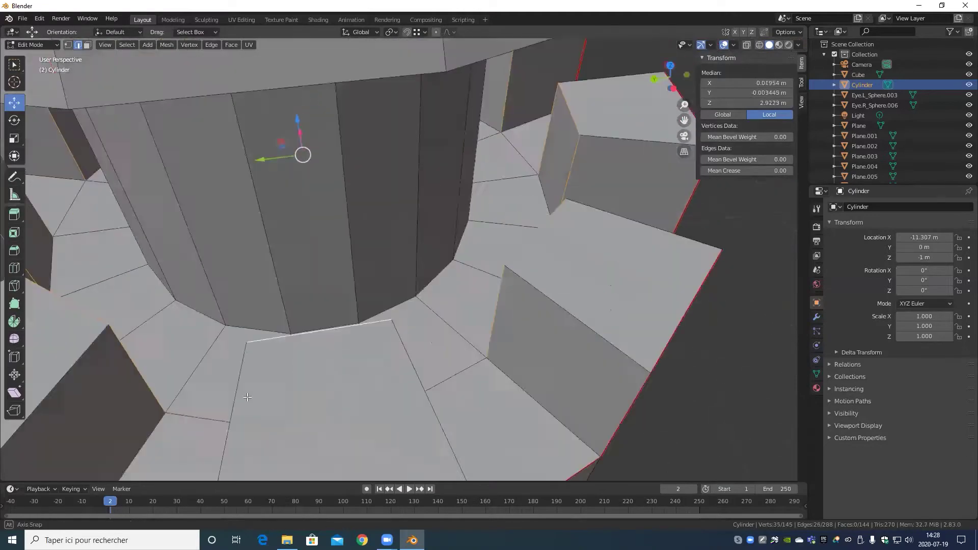
shift+click(431, 351)
scroll(443, 388, down, 4)
right_click(447, 398)
click(447, 397)
- Select the base edges where the battlement sides meet the walkway all around the tower and mark them as a seam
click(449, 364)
shift+click(324, 347)
middle_drag(458, 362, 352, 303)
shift+click(333, 352)
shift+click(330, 316)
shift+click(390, 331)
middle_drag(390, 331, 326, 347)
shift+click(325, 318)
middle_drag(408, 356, 428, 359)
shift+click(439, 365)
shift+click(499, 357)
middle_drag(497, 358, 322, 393)
shift+click(367, 371)
shift+click(372, 392)
shift+click(443, 410)
shift+click(323, 394)
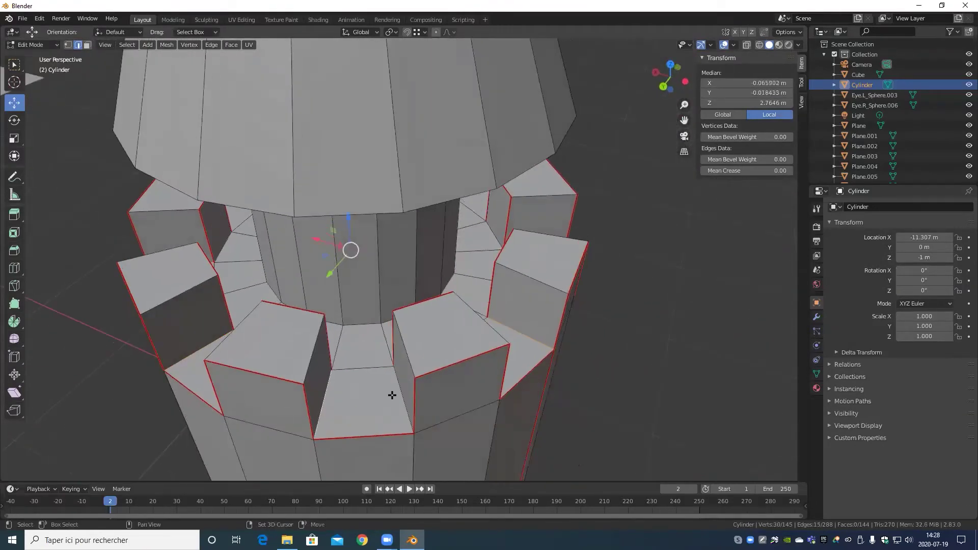
shift+click(398, 396)
middle_drag(399, 396, 373, 185)
shift+click(311, 371)
right_click(364, 383)
click(363, 385)
- Mark the edge loop around the inner column's base and one vertical edge of the column as seams
scroll(441, 234, up, 5)
alt+click(441, 234)
scroll(430, 253, down, 6)
scroll(390, 242, up, 4)
click(375, 240)
right_click(374, 240)
click(374, 240)
- Mark the edge loop where the column meets the roof's underside and the loop around the roof's rim as seams
alt+click(371, 164)
right_click(371, 167)
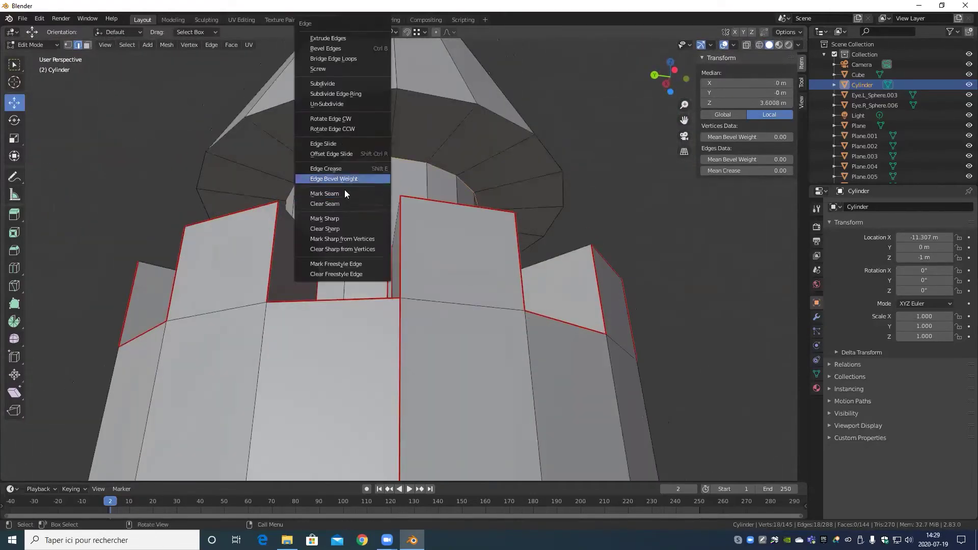
click(344, 193)
alt+click(430, 95)
key(ctrl+e)
click(425, 194)
- Mark one radial edge under the roof and one radial edge across the walkway as a seam
click(394, 123)
middle_drag(395, 125, 448, 260)
shift+click(439, 324)
key(ctrl+e)
click(439, 323)
- Select the tower's entire mesh and unwrap it along the marked seams
scroll(440, 316, down, 8)
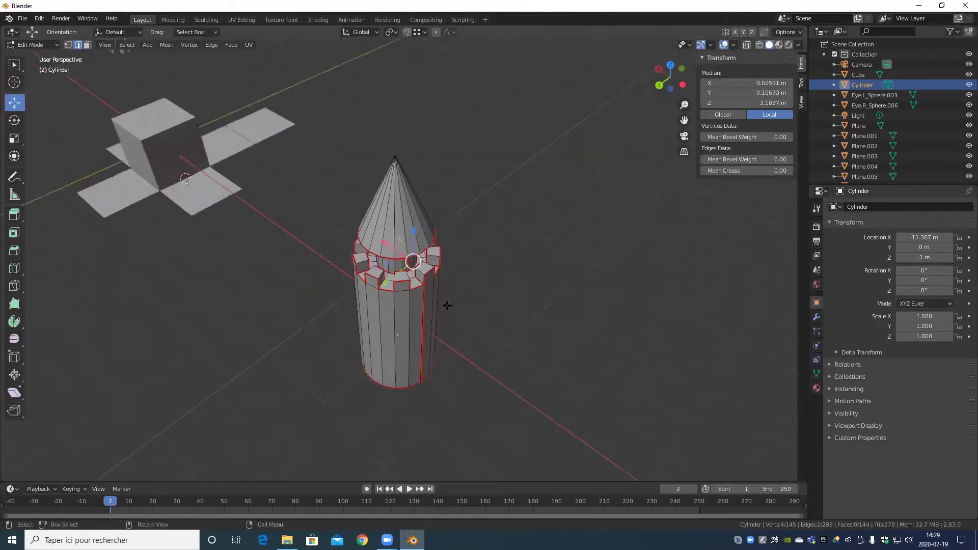
scroll(434, 312, up, 3)
scroll(422, 307, up, 3)
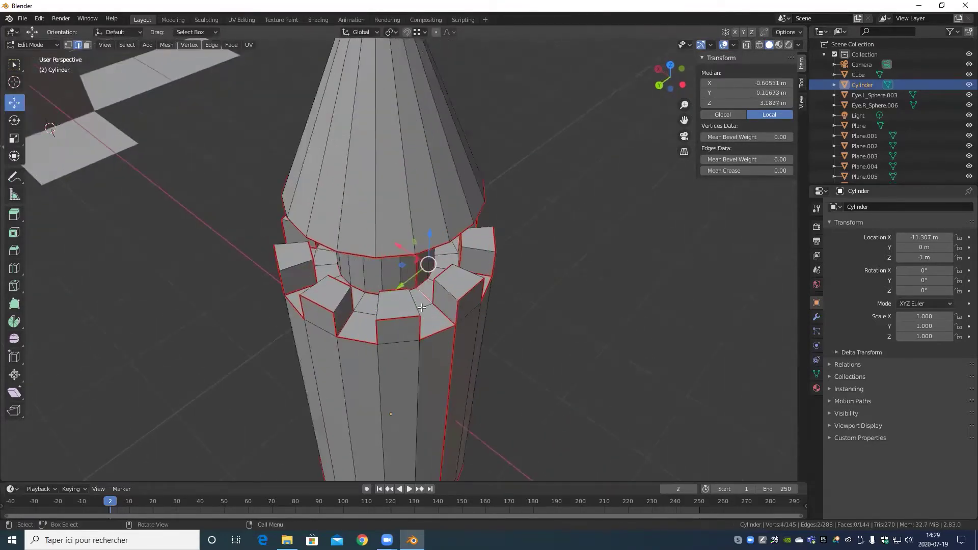
scroll(415, 300, down, 4)
middle_drag(427, 300, 408, 288)
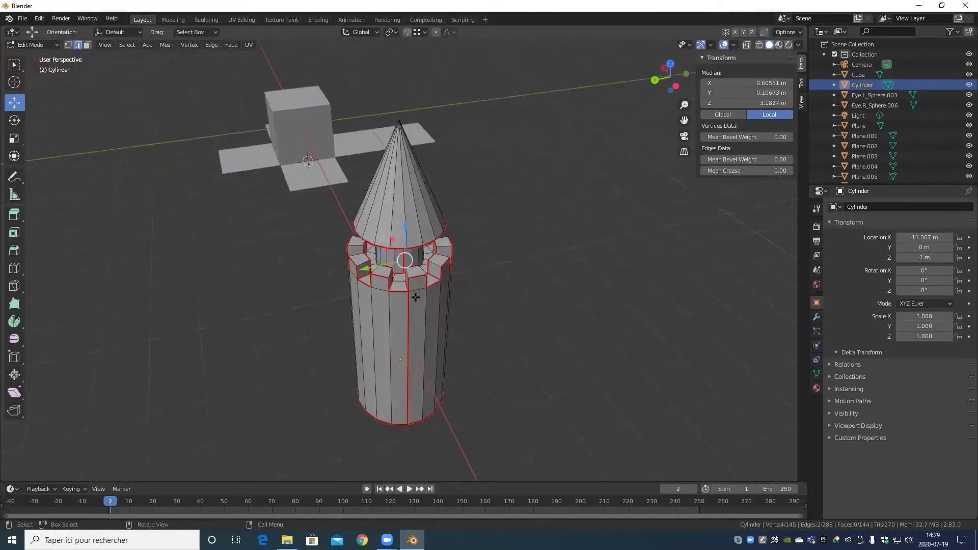
key(a)
key(u)
click(411, 287)
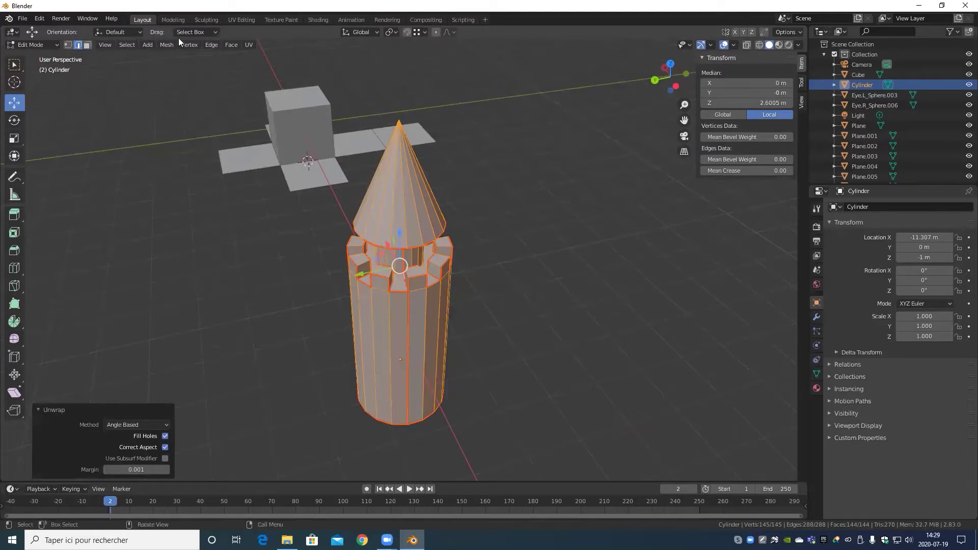
- Open the UV Editing workspace and select the outer corner vertex of the overlapping face in the walkway ring island
click(245, 20)
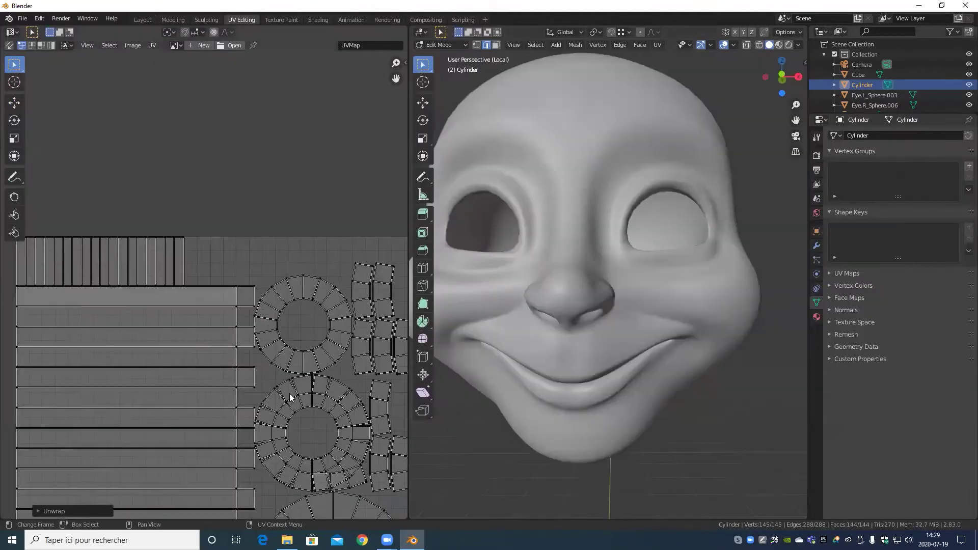
scroll(275, 390, down, 2)
middle_drag(270, 393, 160, 301)
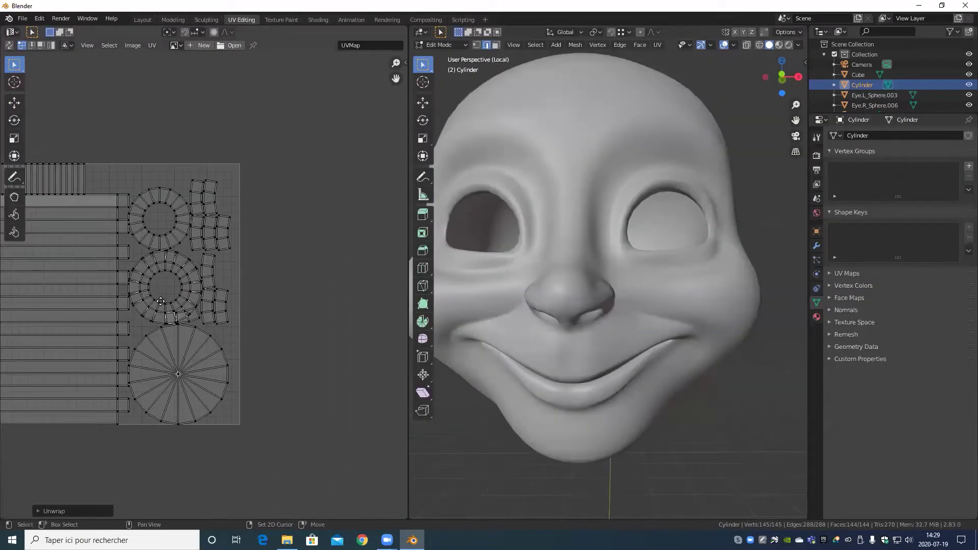
scroll(161, 302, up, 8)
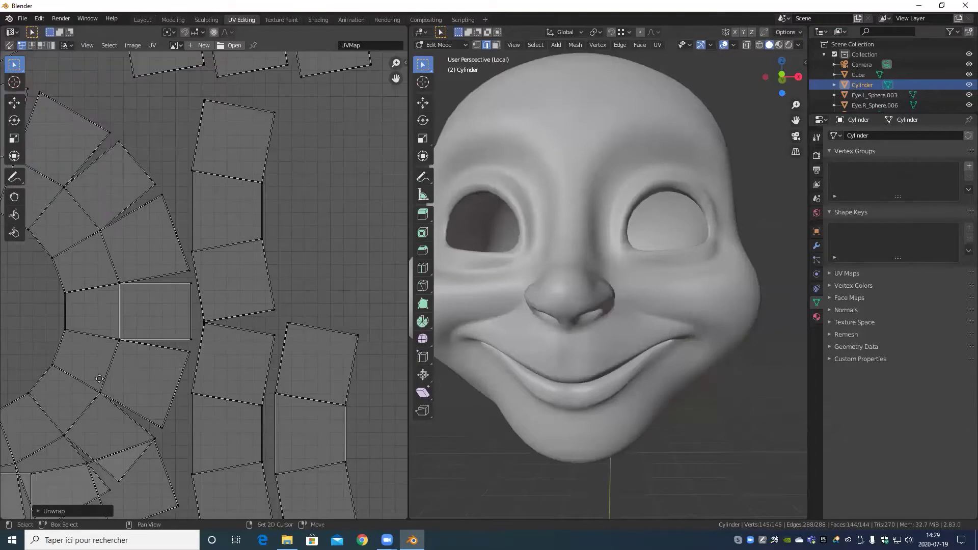
middle_drag(99, 379, 273, 208)
key(b)
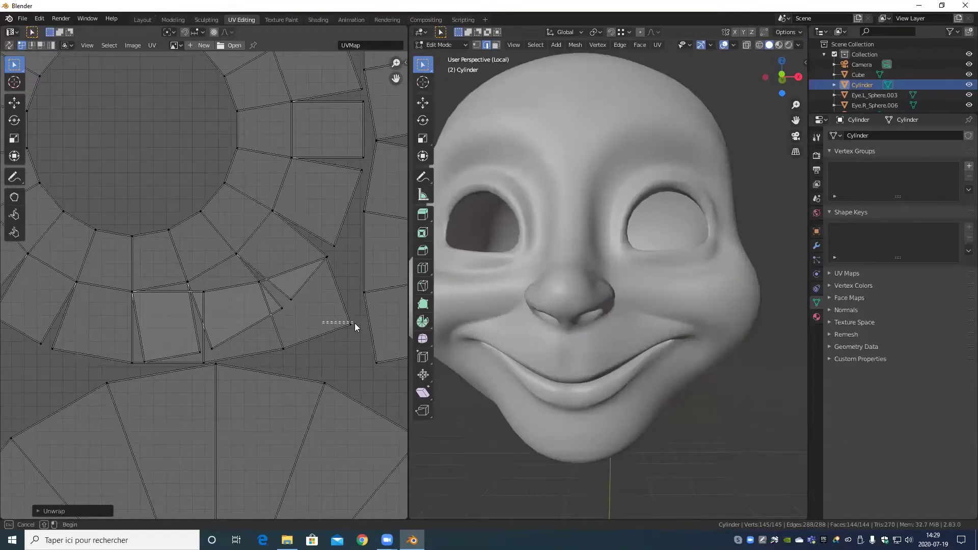
drag(355, 323, 347, 327)
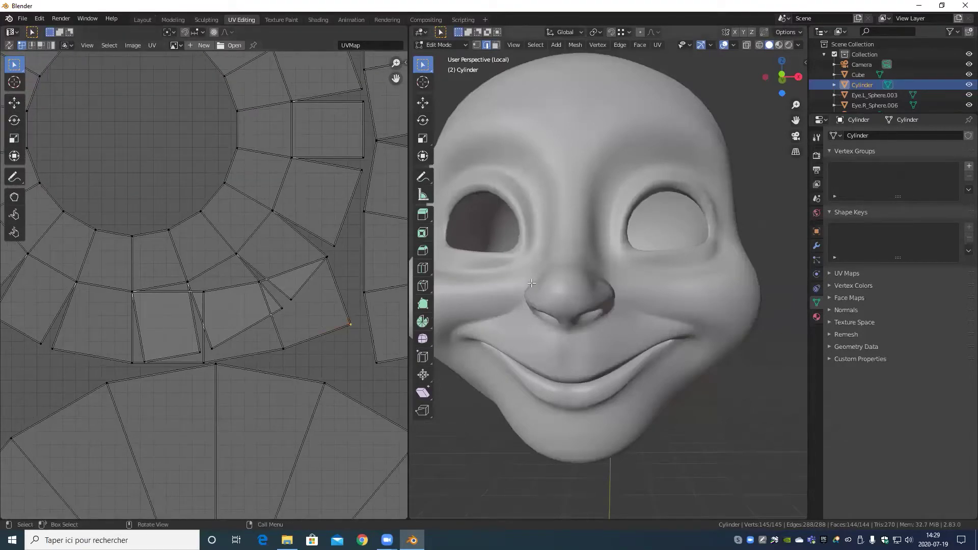
- Leave the head's isolated view and isolate the tower in the 3D viewport instead
key(KP_Divide)
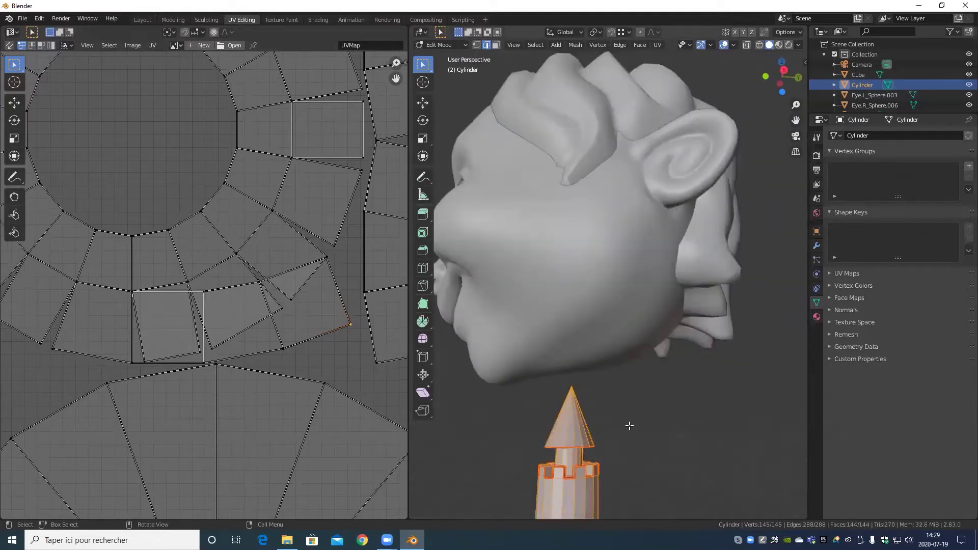
key(KP_Divide)
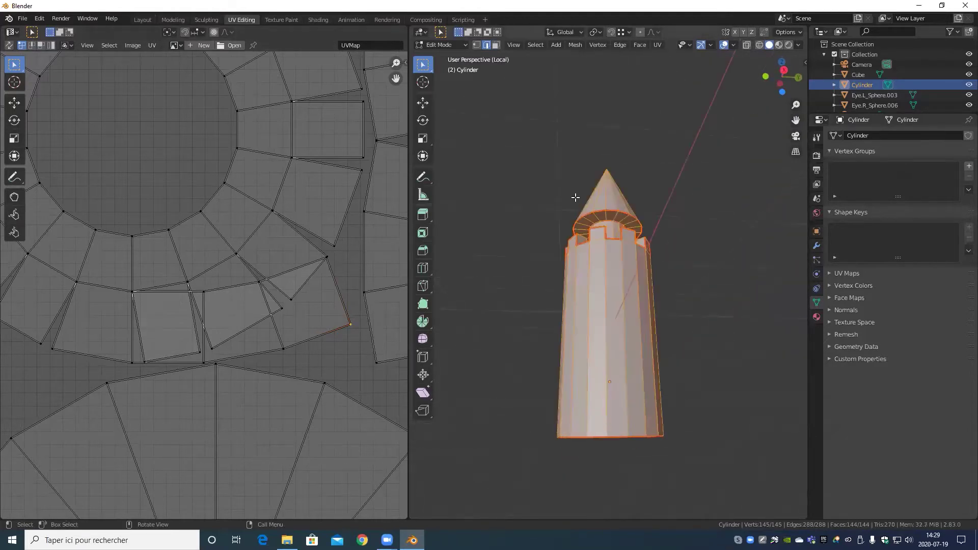
middle_drag(619, 227, 606, 331)
scroll(643, 323, up, 5)
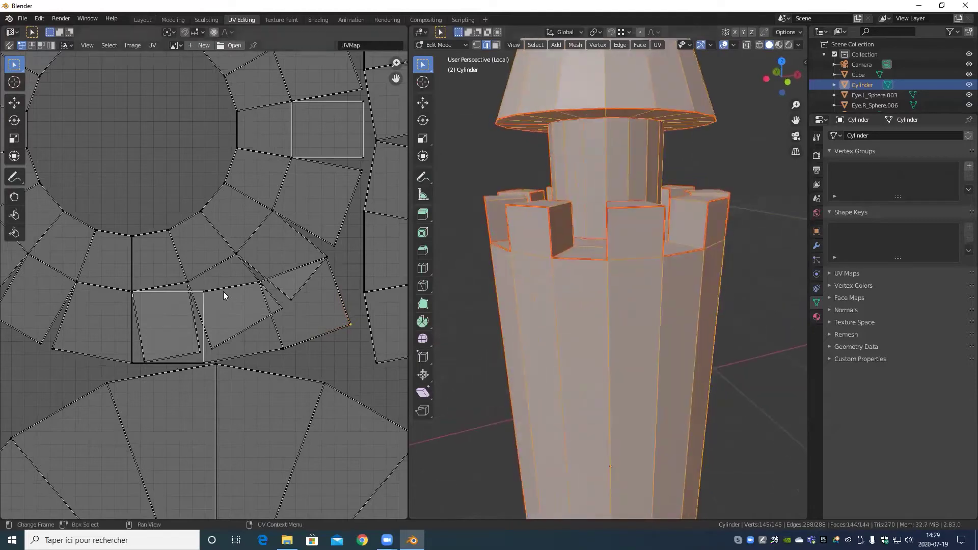
- Examine how the ring islands, small battlement strips and tower wall are laid out in the UV map
scroll(222, 293, down, 4)
scroll(221, 293, up, 2)
middle_drag(247, 230, 167, 412)
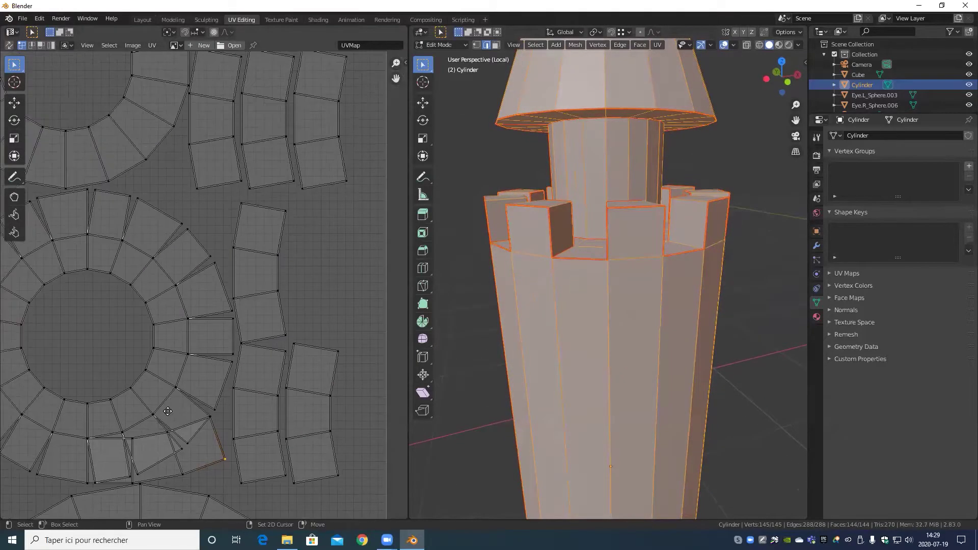
scroll(167, 411, down, 2)
scroll(204, 273, down, 3)
middle_drag(192, 255, 308, 315)
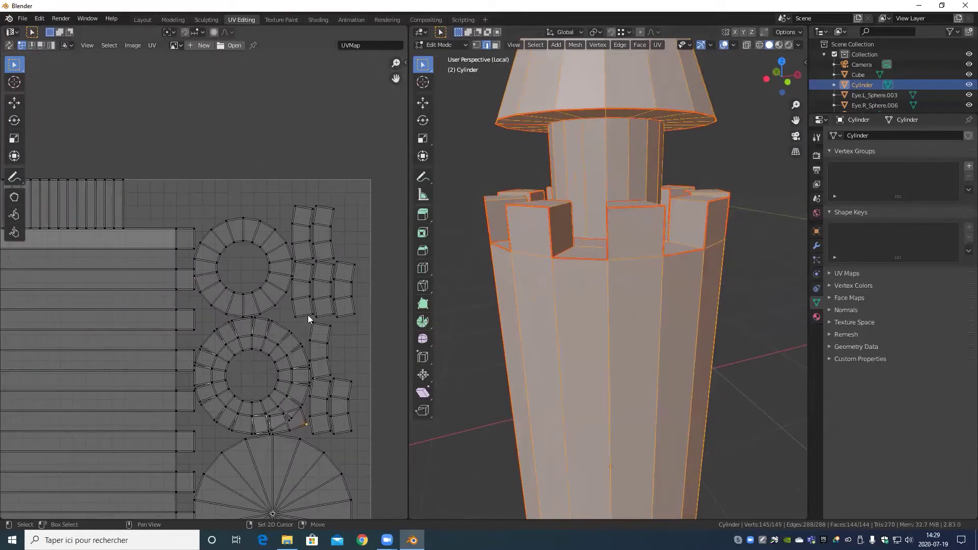
scroll(308, 315, up, 3)
scroll(283, 300, down, 2)
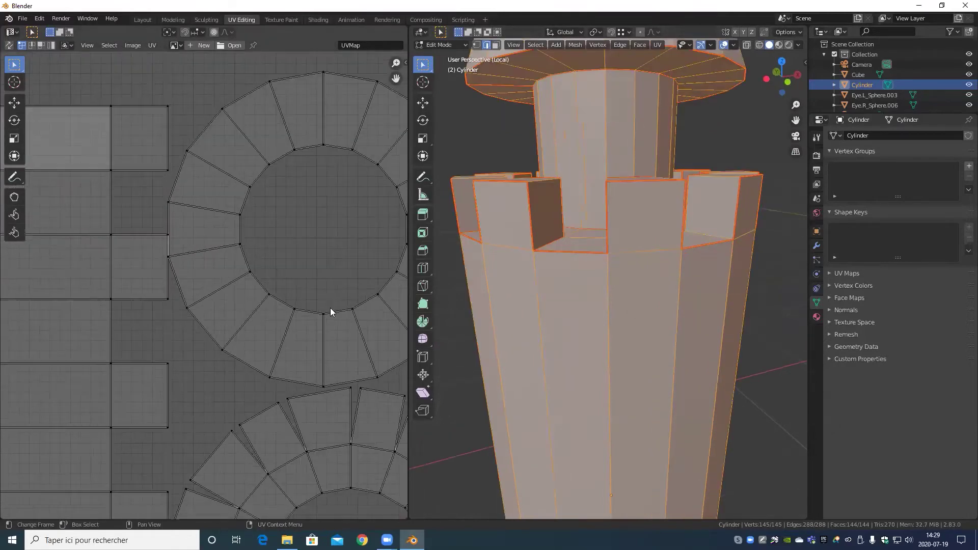
scroll(683, 234, down, 5)
scroll(154, 222, down, 8)
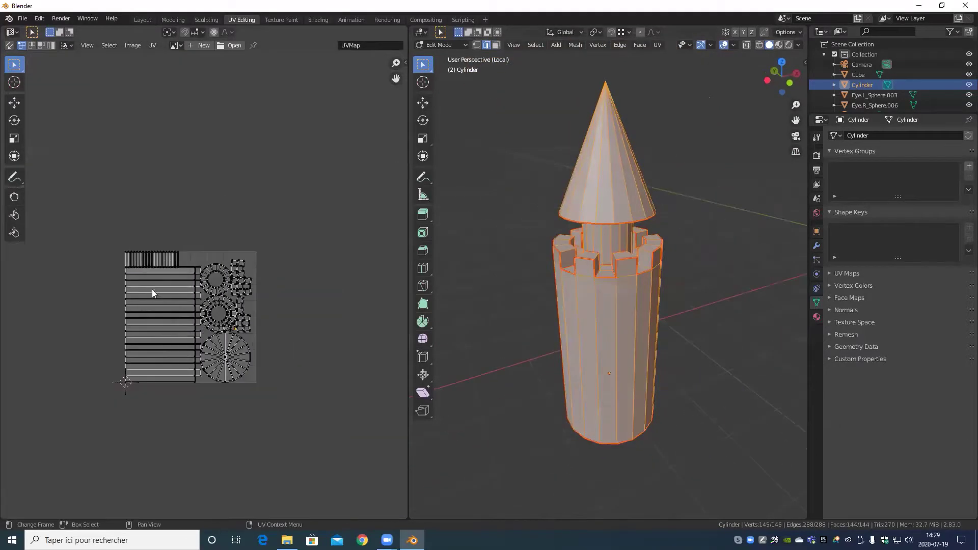
- Box-select four vertices along the outer edge of the tower wall's UV island
scroll(204, 285, up, 4)
middle_drag(169, 366, 246, 288)
drag(191, 281, 39, 346)
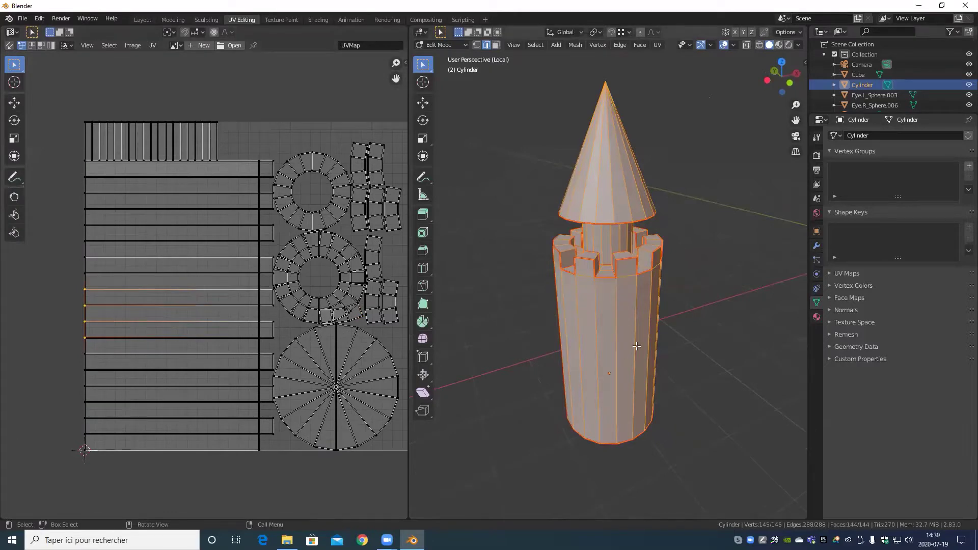
- Inspect the walkway between the battlements and box-select the edge vertices beside the overlapping faces in its UV ring
scroll(636, 298, up, 5)
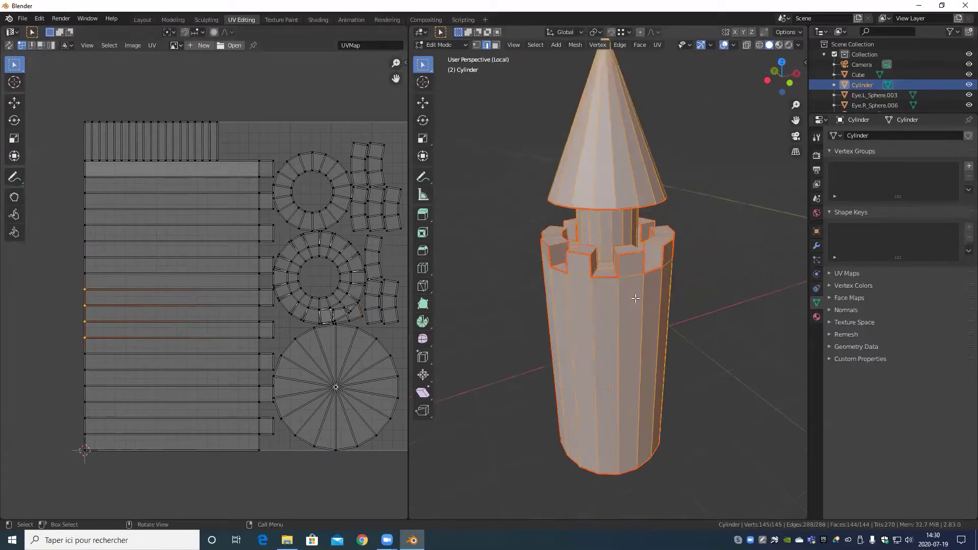
middle_drag(593, 346, 569, 378)
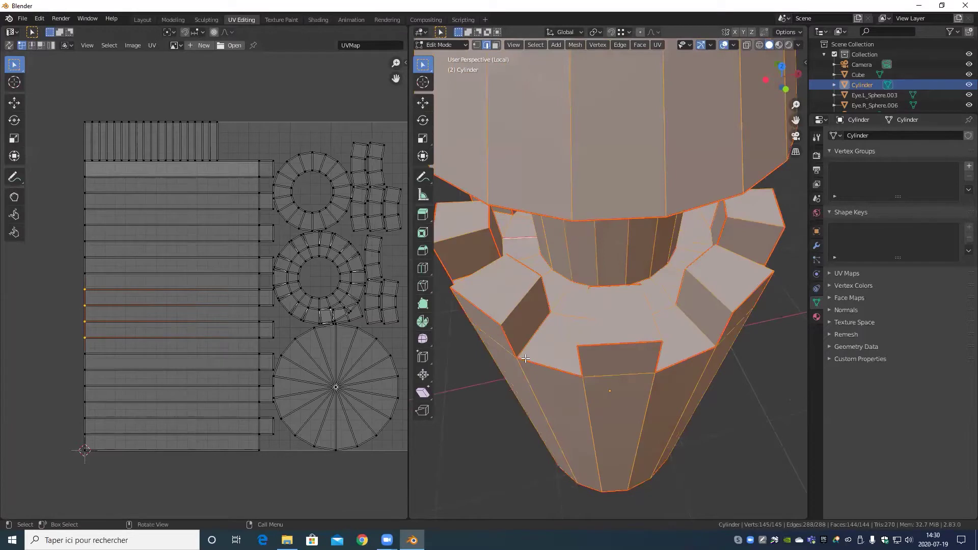
scroll(549, 278, up, 5)
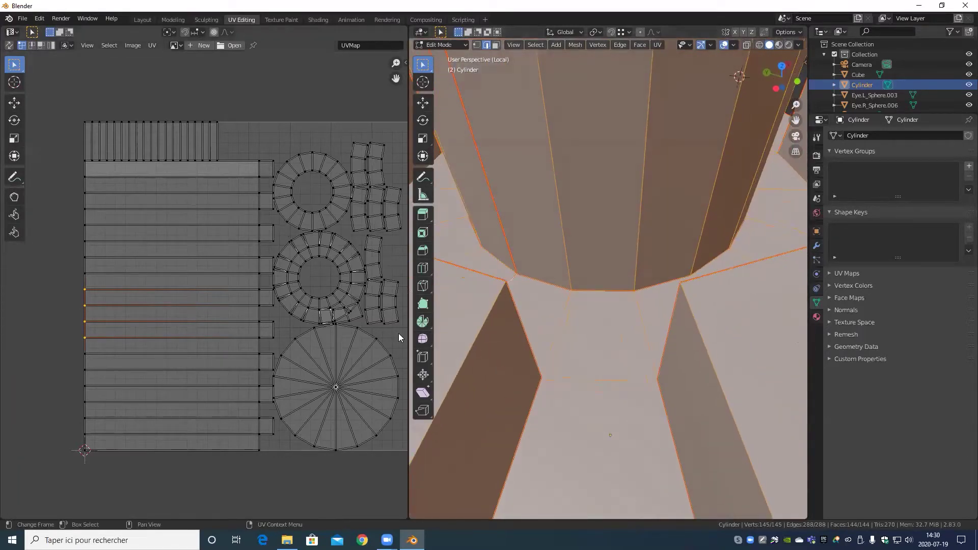
scroll(368, 342, up, 3)
middle_drag(377, 349, 191, 332)
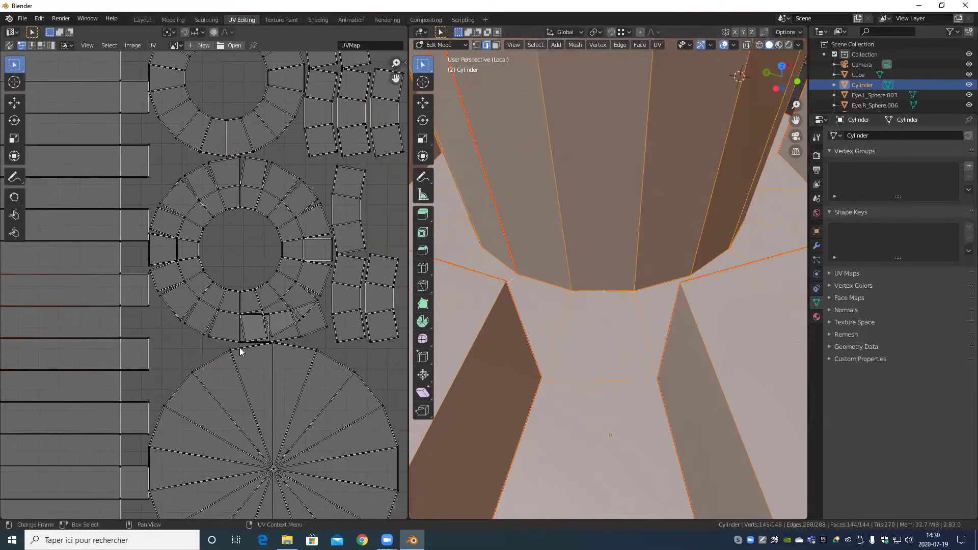
scroll(240, 347, up, 4)
drag(206, 287, 234, 392)
scroll(277, 276, down, 4)
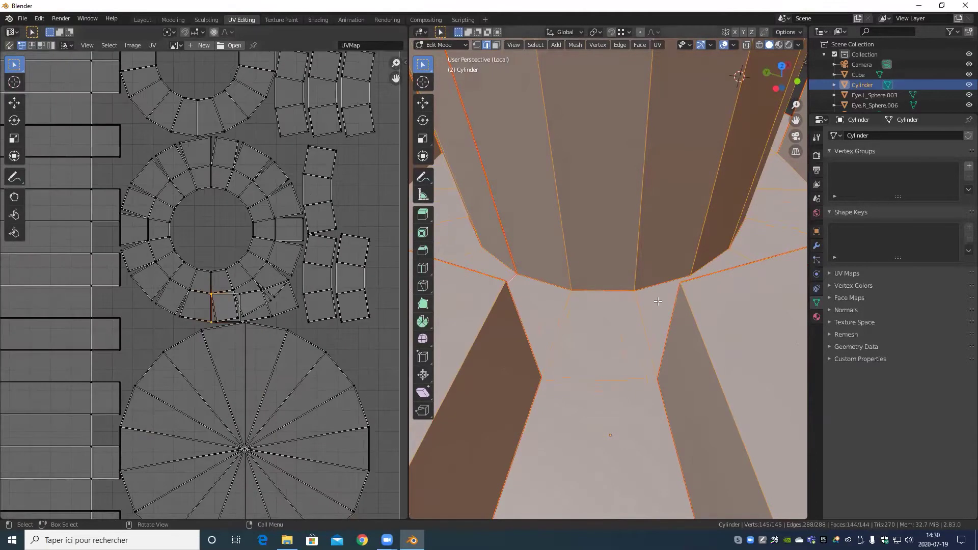
- Turn on UV sync selection and box-select the overlapping faces in the middle UV ring to locate them on the tower
scroll(604, 305, down, 5)
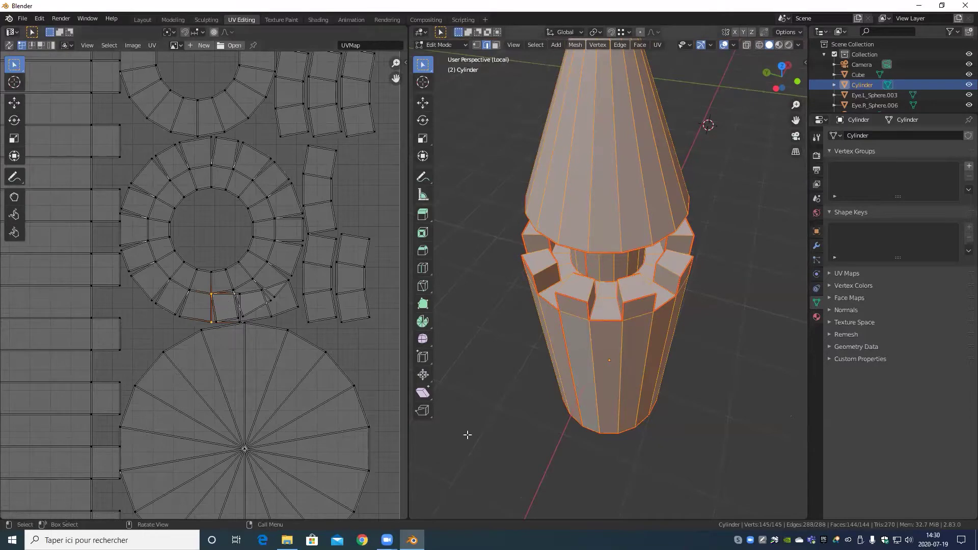
click(10, 46)
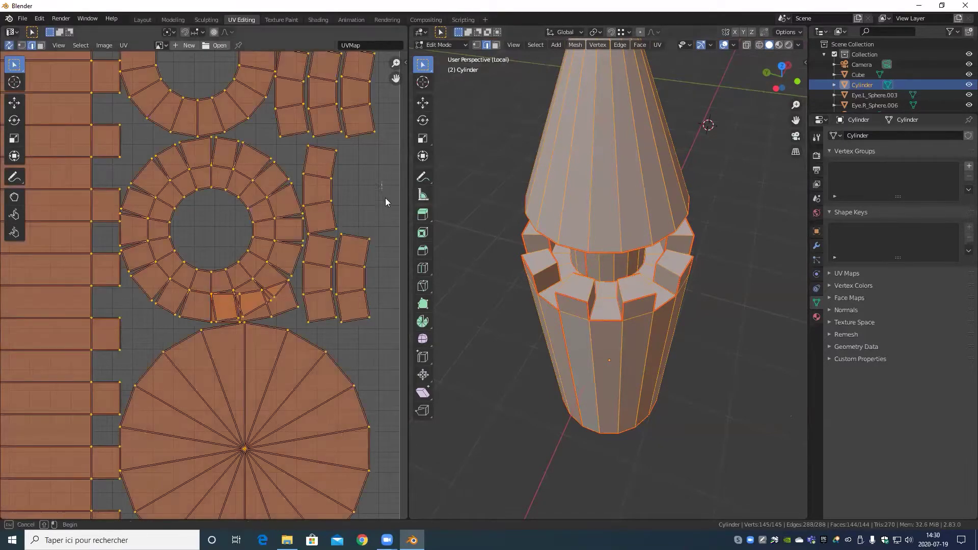
key(alt+a)
drag(203, 283, 242, 325)
key(KP_Decimal)
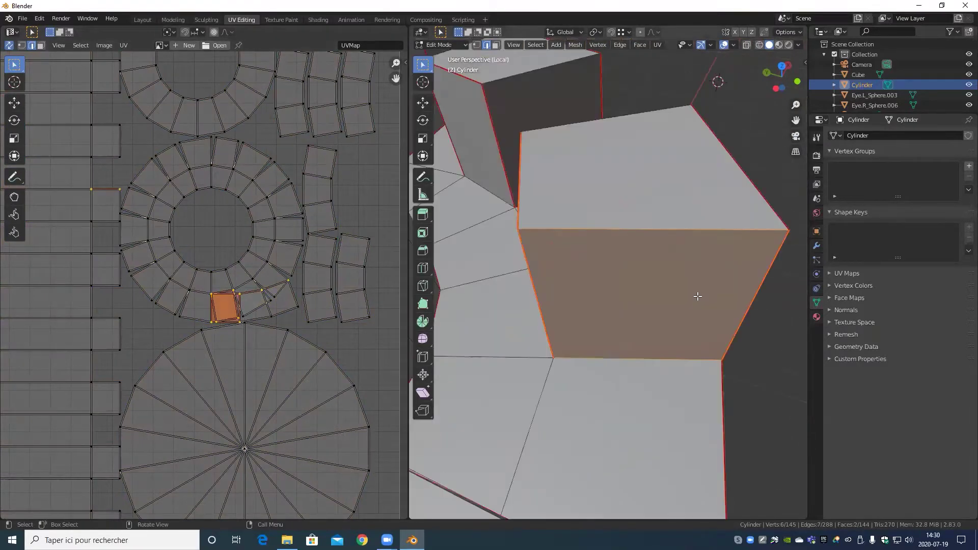
- Mark the bottom edge of the battlement's side face, where it meets the walkway, as a seam
middle_drag(694, 233, 615, 357)
click(625, 353)
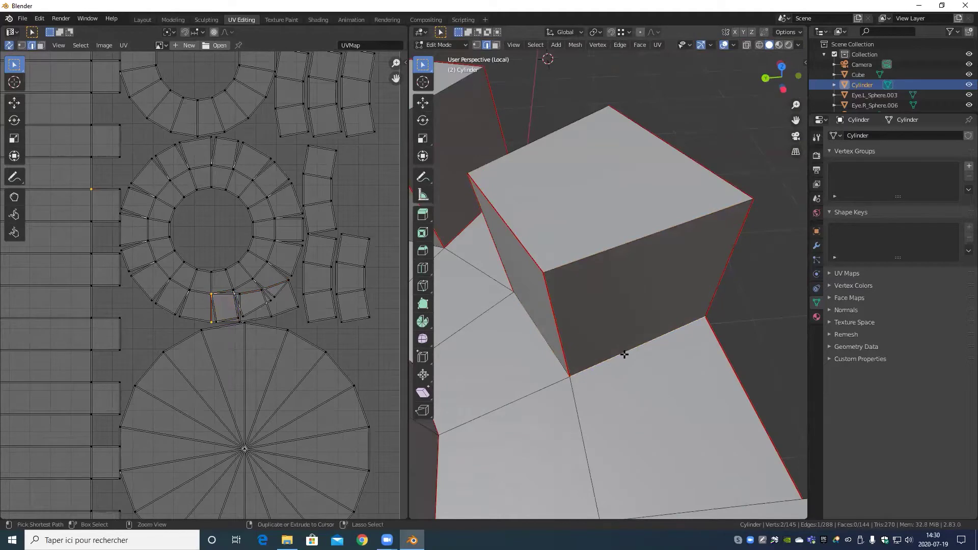
key(ctrl+e)
click(625, 354)
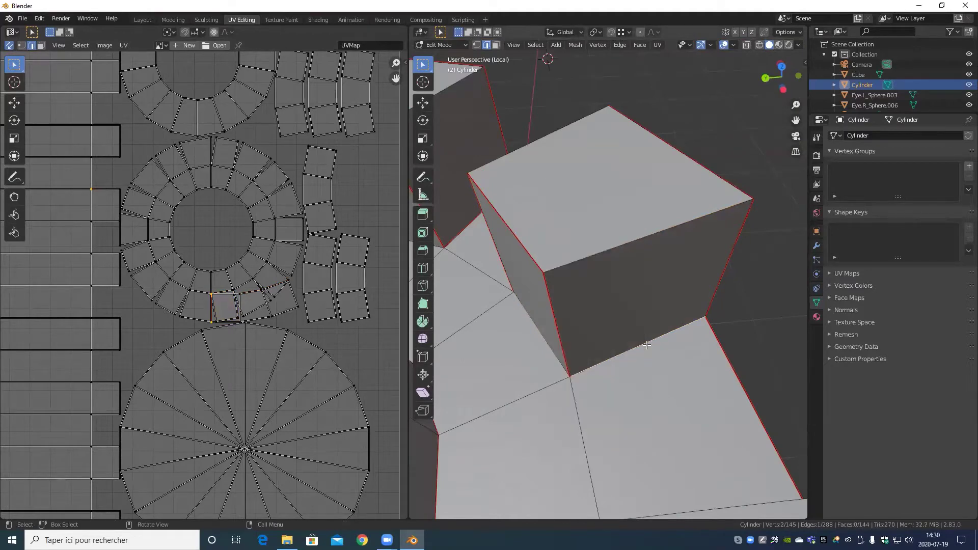
- Unwrap the entire tower again and check the ring islands and battlement strips in the UV map
middle_drag(625, 354, 573, 342)
key(a)
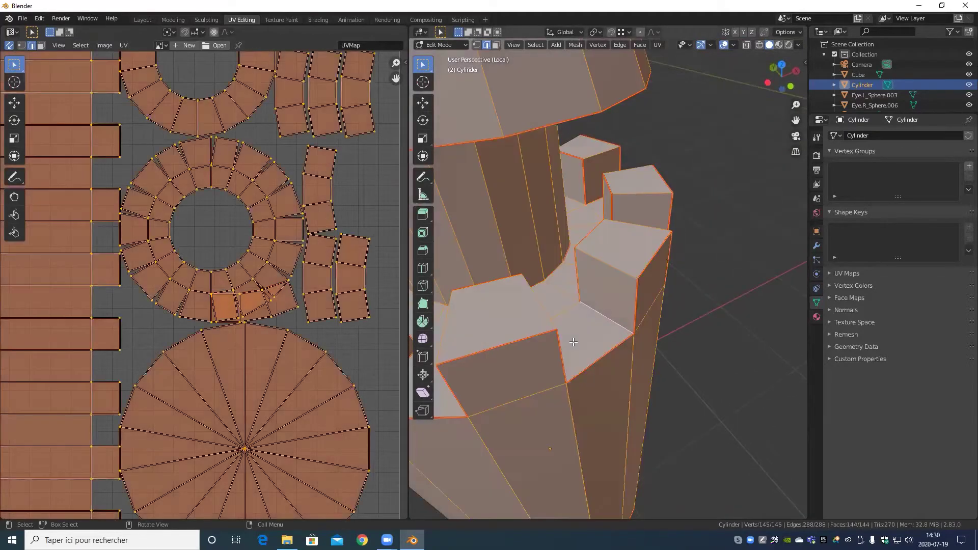
key(u)
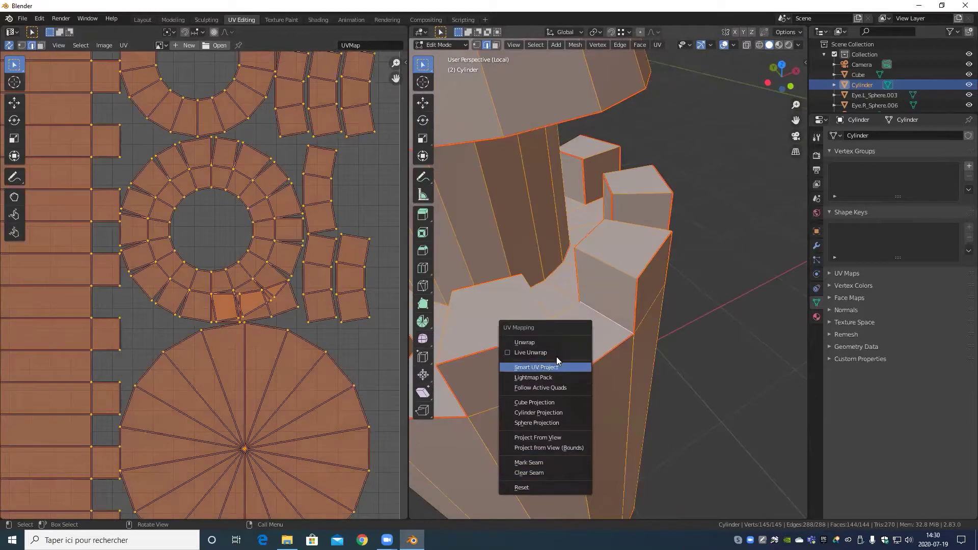
click(553, 340)
scroll(239, 255, down, 4)
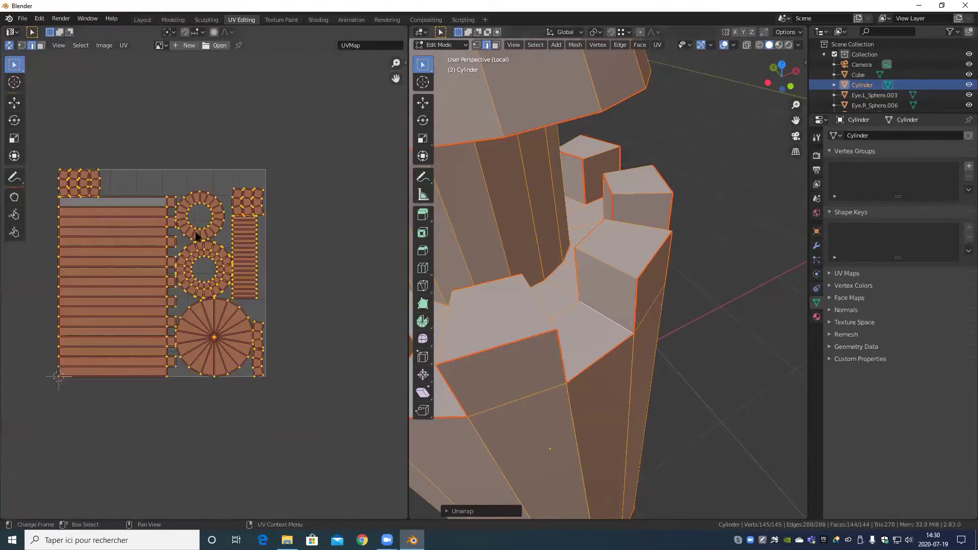
scroll(242, 262, up, 5)
middle_drag(378, 168, 273, 328)
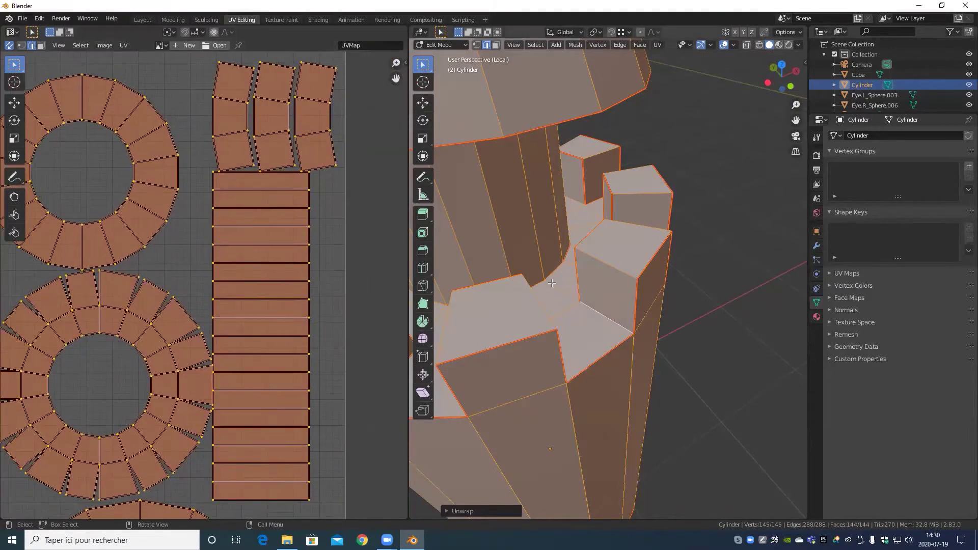
- Select the existing radial seam edge on the walkway between the battlements to locate it in its UV ring
key(KP_Decimal)
scroll(566, 281, up, 2)
middle_drag(489, 292, 689, 392)
scroll(646, 338, up, 5)
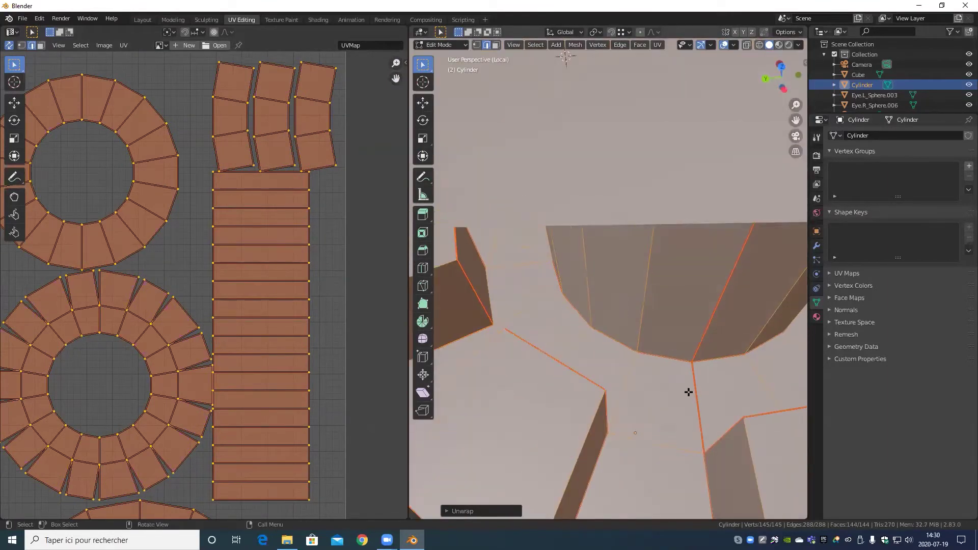
drag(670, 403, 675, 414)
- Examine the walkway, neck and cone roof against their corresponding ring and strip islands in the UV map
scroll(726, 387, down, 6)
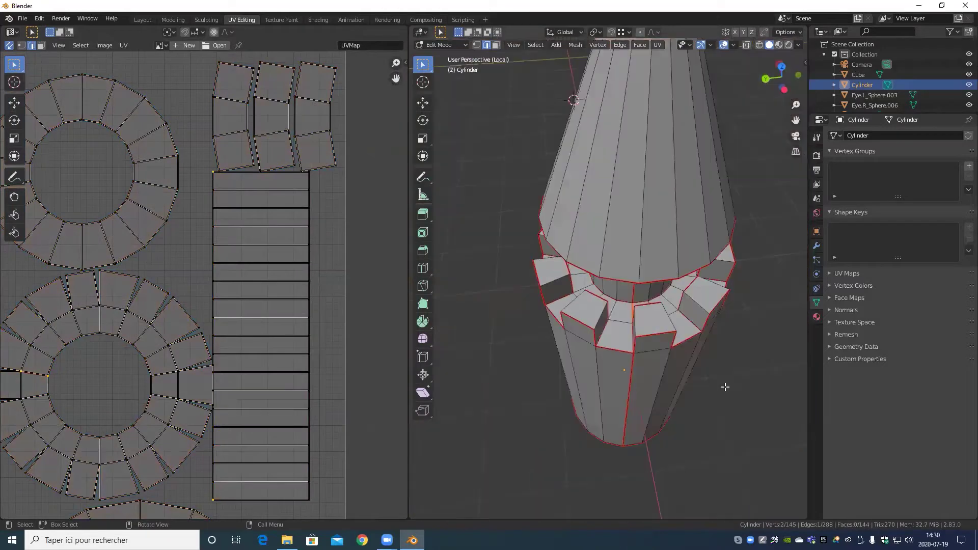
scroll(662, 396, up, 1)
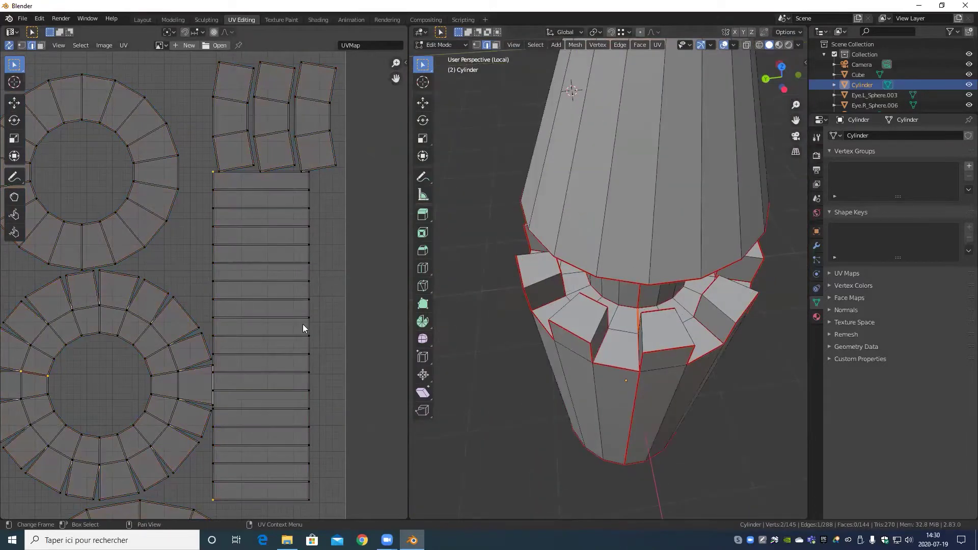
scroll(303, 328, down, 1)
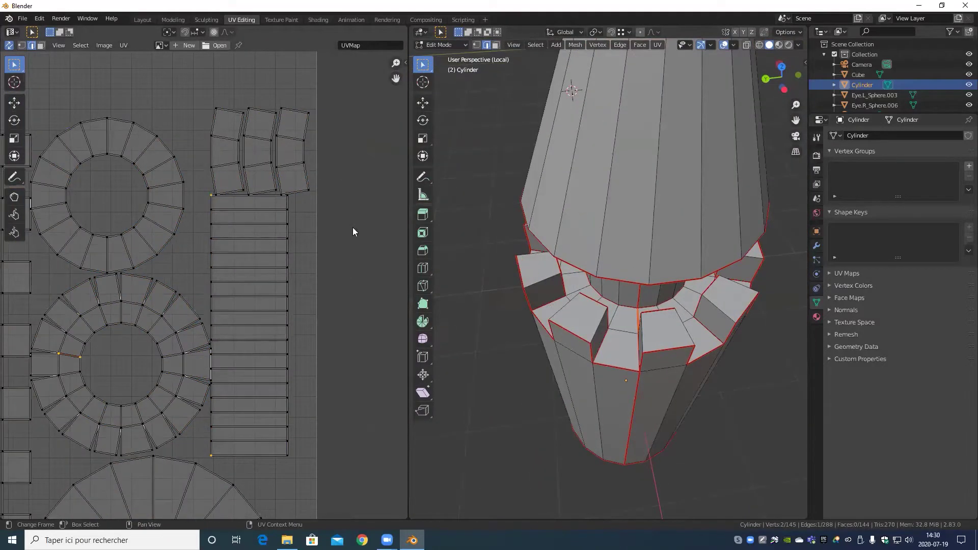
scroll(601, 341, up, 4)
middle_drag(555, 352, 658, 314)
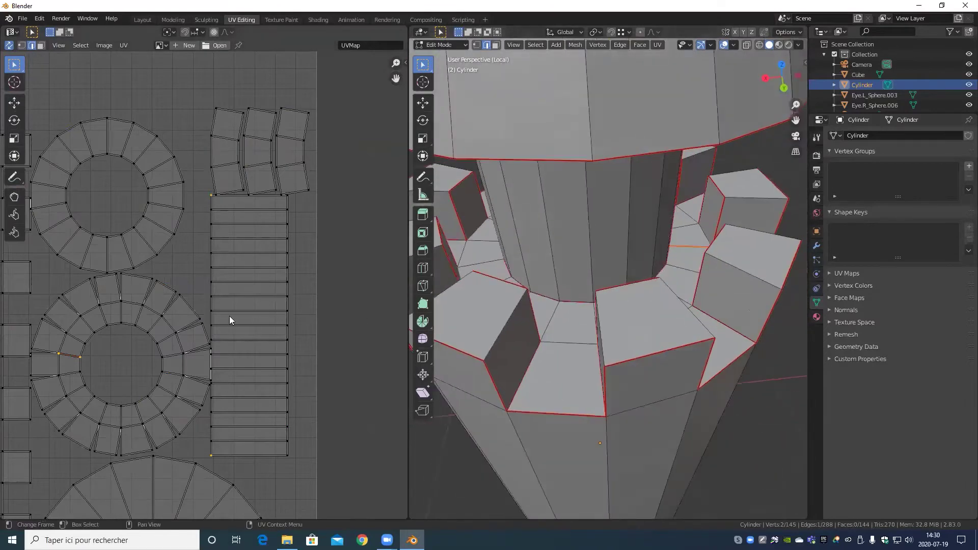
scroll(219, 318, down, 4)
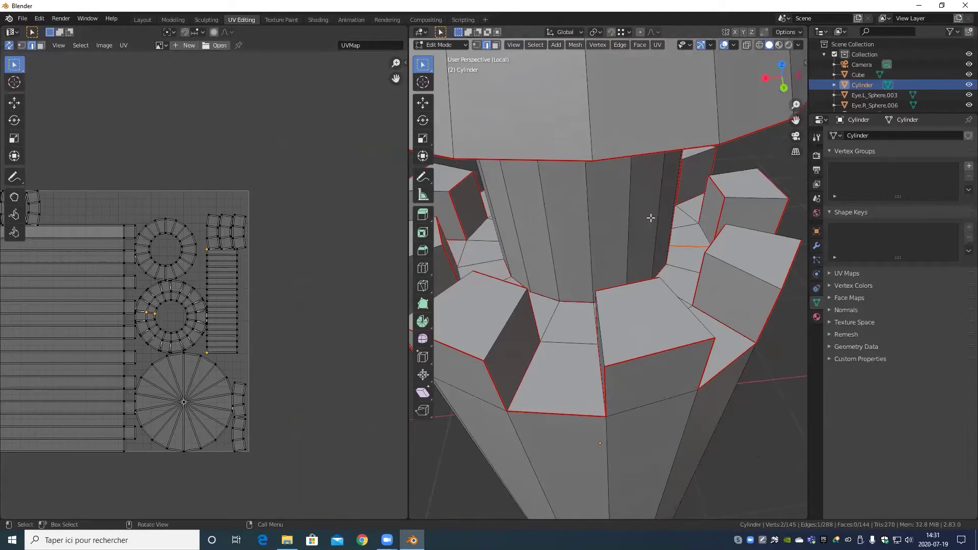
scroll(651, 218, down, 5)
middle_drag(654, 285, 641, 330)
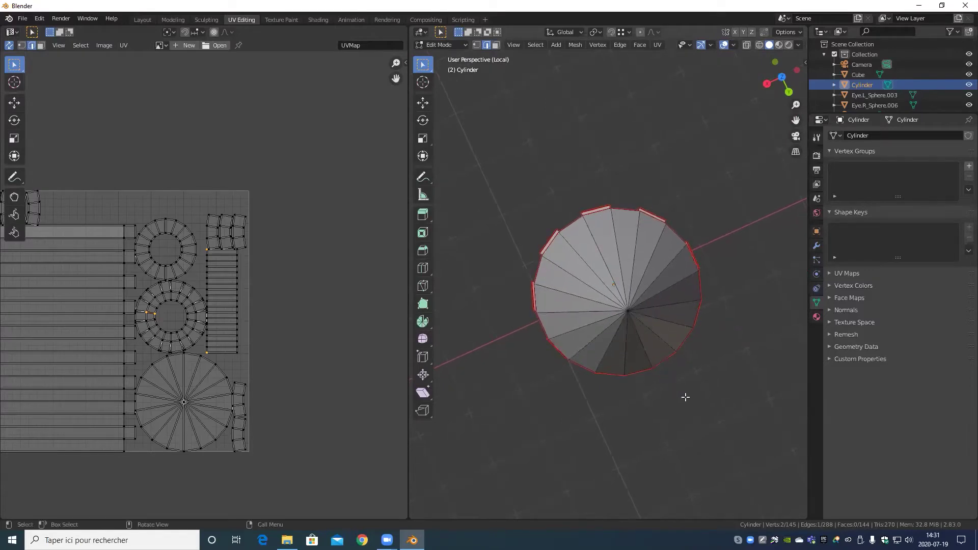
middle_drag(685, 397, 639, 385)
- Mark three radial edges spaced around the walkway between the battlements as seams
scroll(651, 331, up, 5)
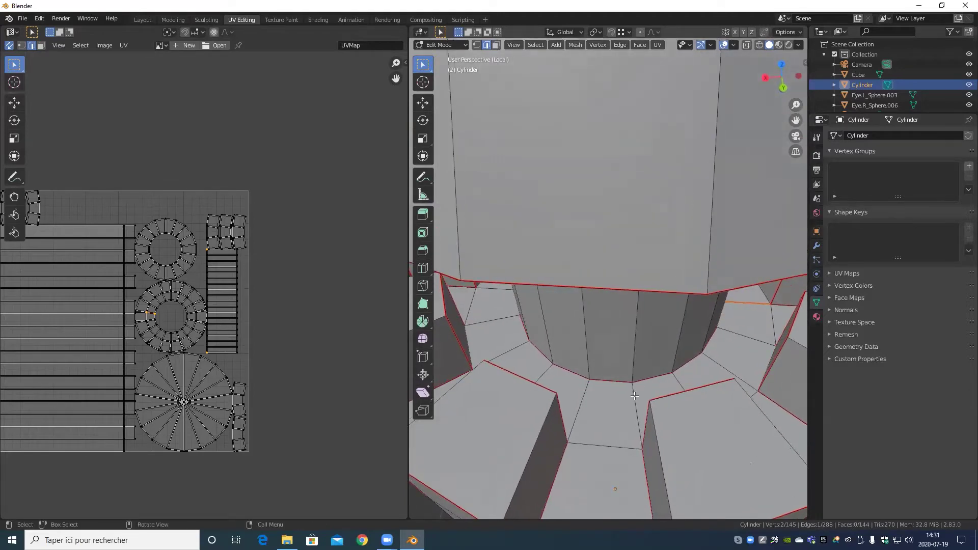
middle_drag(595, 406, 654, 377)
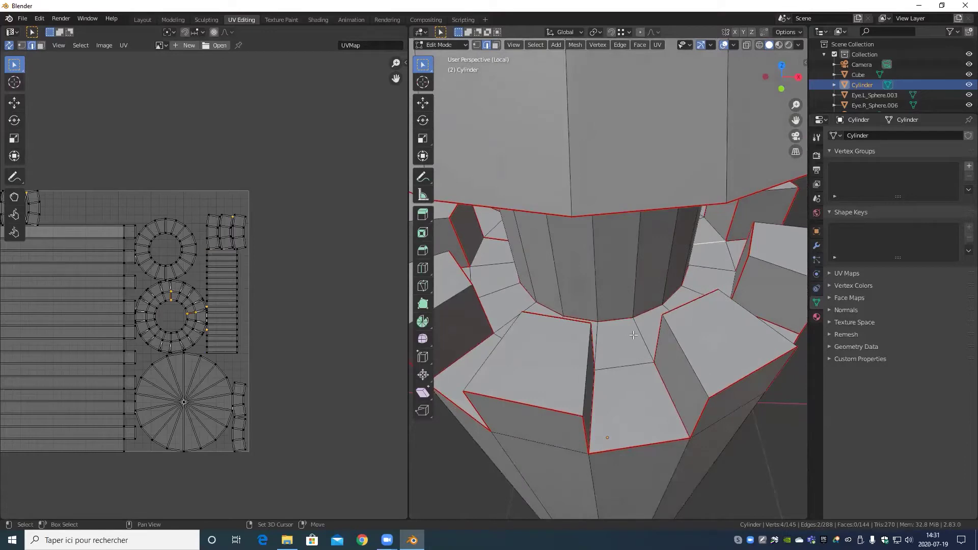
middle_drag(543, 370, 613, 385)
key(ctrl+e)
click(613, 385)
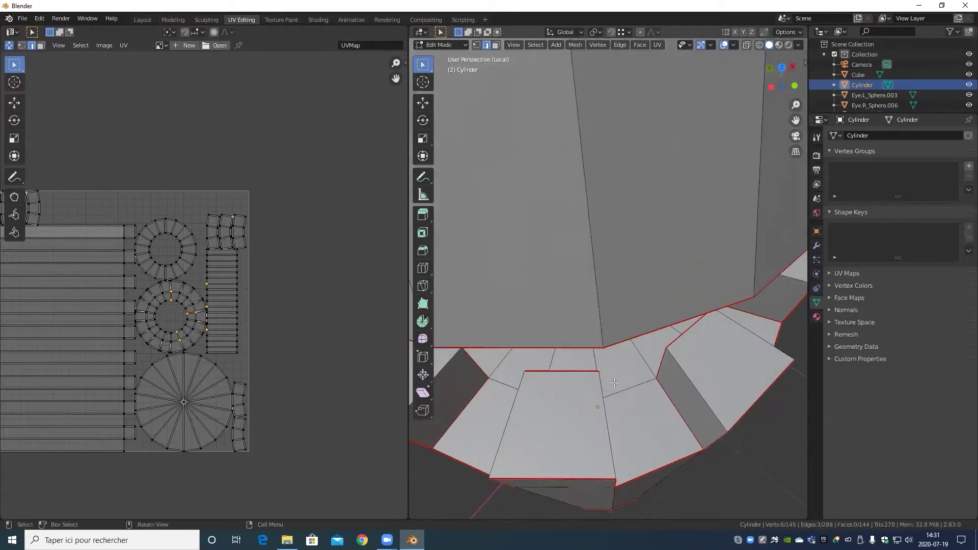
- Mark three radial edges spaced around the underside of the cone roof as seams
scroll(542, 389, down, 7)
scroll(543, 389, up, 5)
middle_drag(543, 390, 590, 197)
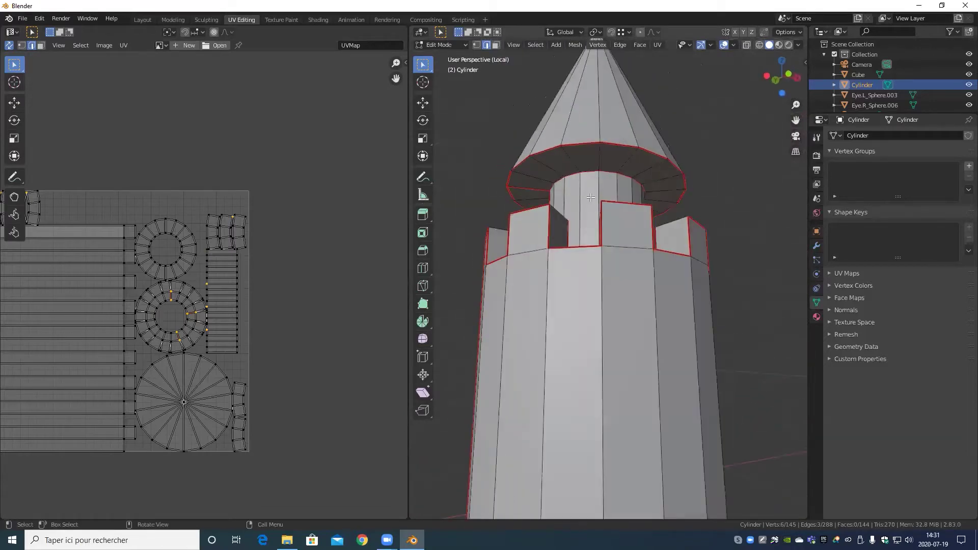
middle_drag(617, 163, 679, 146)
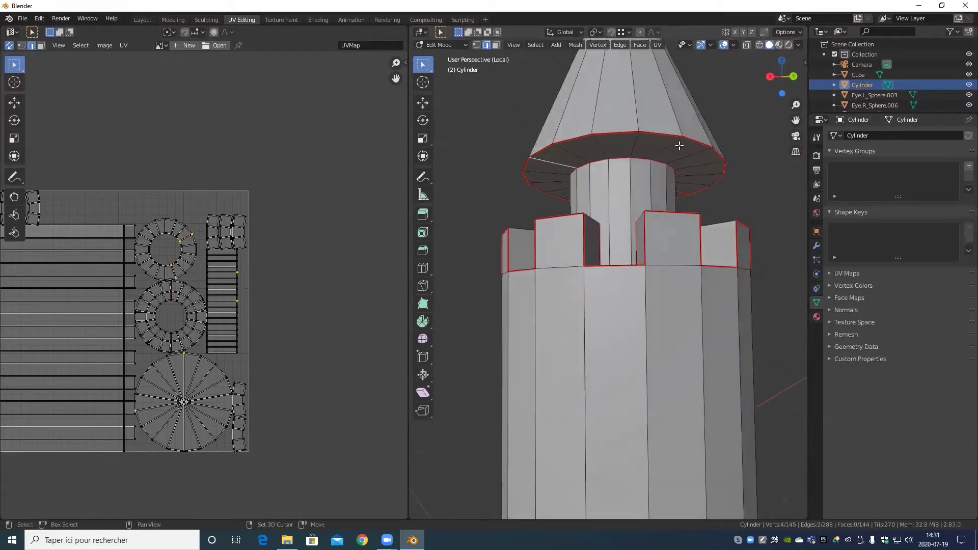
key(ctrl+e)
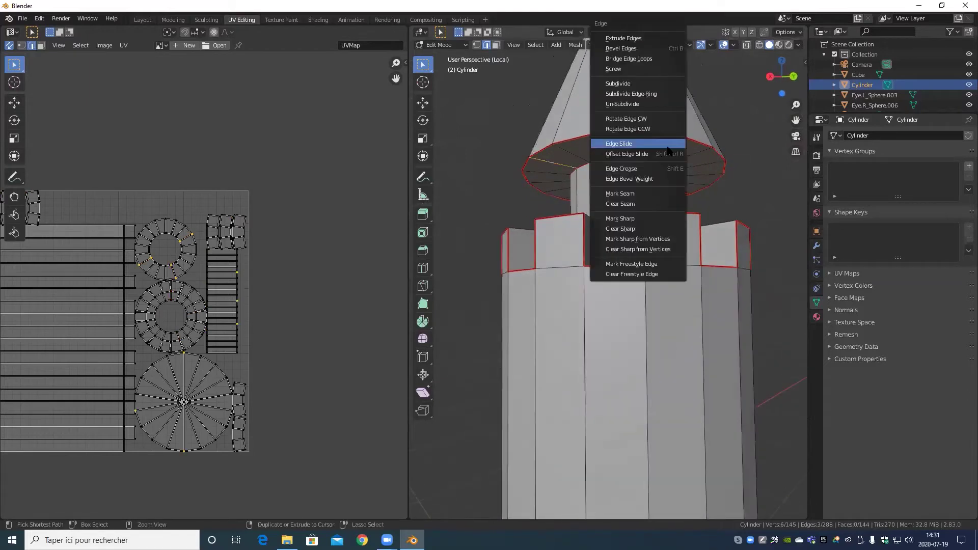
click(664, 193)
- Unwrap the whole tower with the added seams and inspect how the ring islands are split in the UV map
scroll(637, 229, down, 4)
key(a)
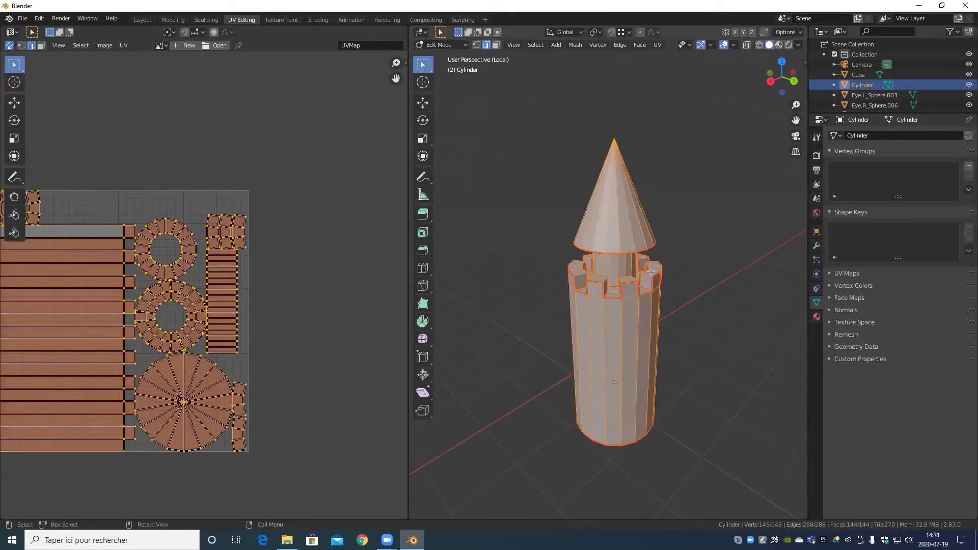
key(u)
click(649, 271)
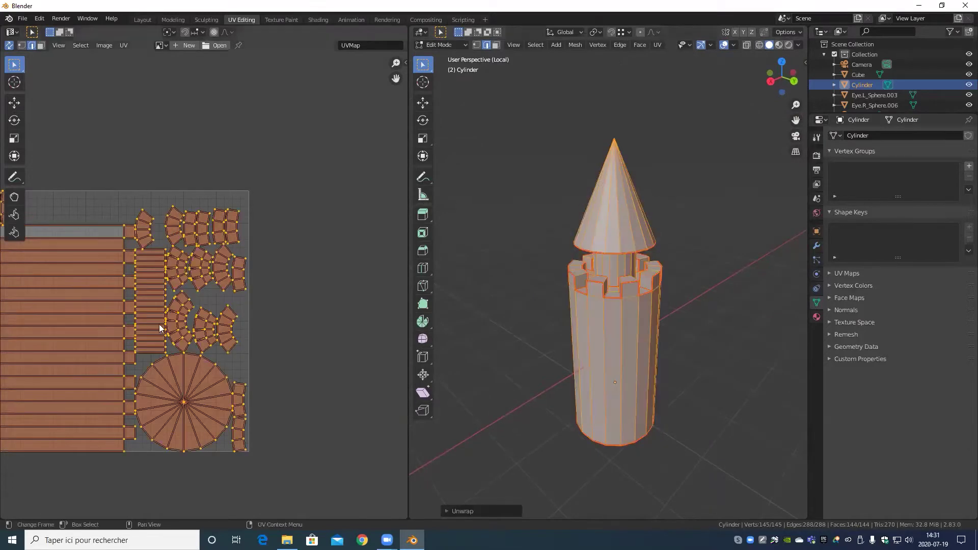
scroll(153, 326, up, 2)
scroll(158, 310, down, 2)
middle_drag(156, 309, 237, 340)
scroll(244, 341, up, 5)
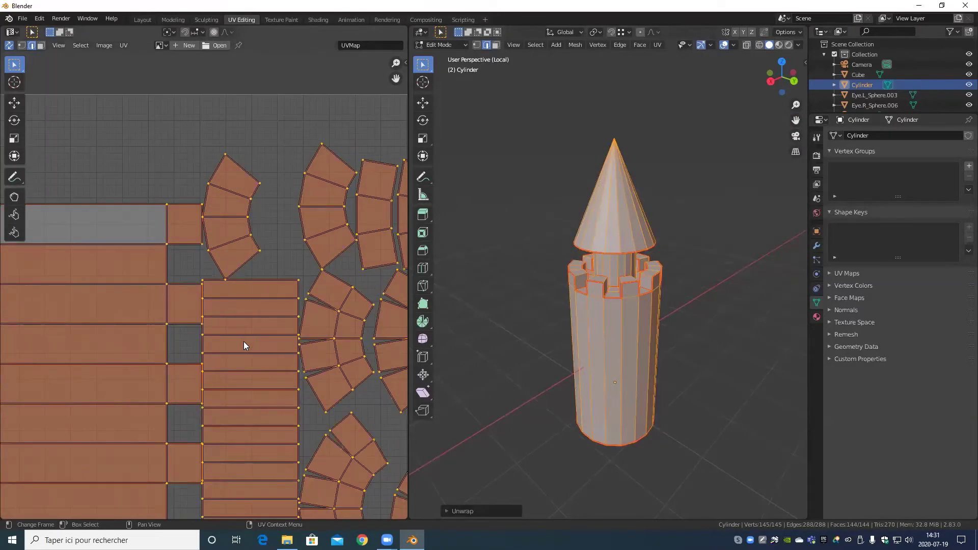
scroll(241, 340, down, 2)
scroll(241, 340, down, 4)
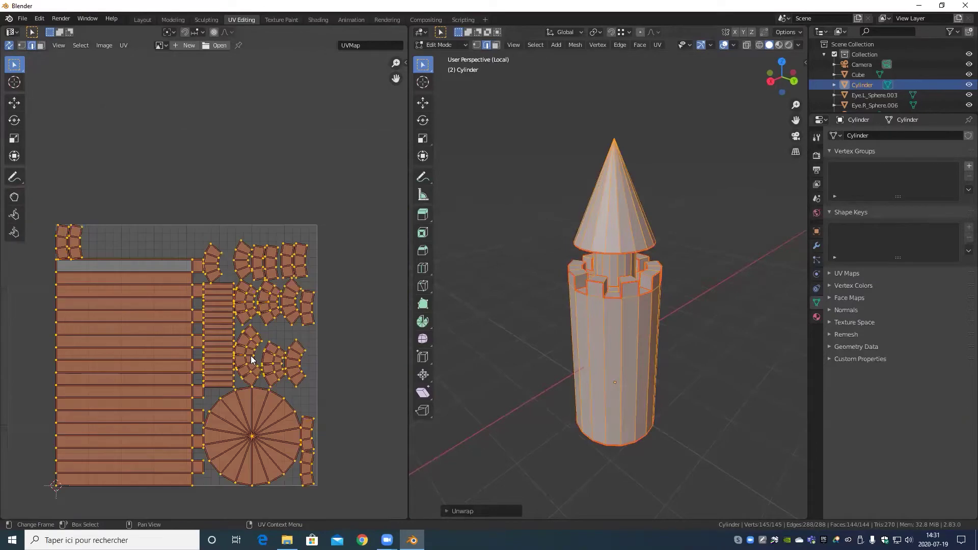
click(216, 393)
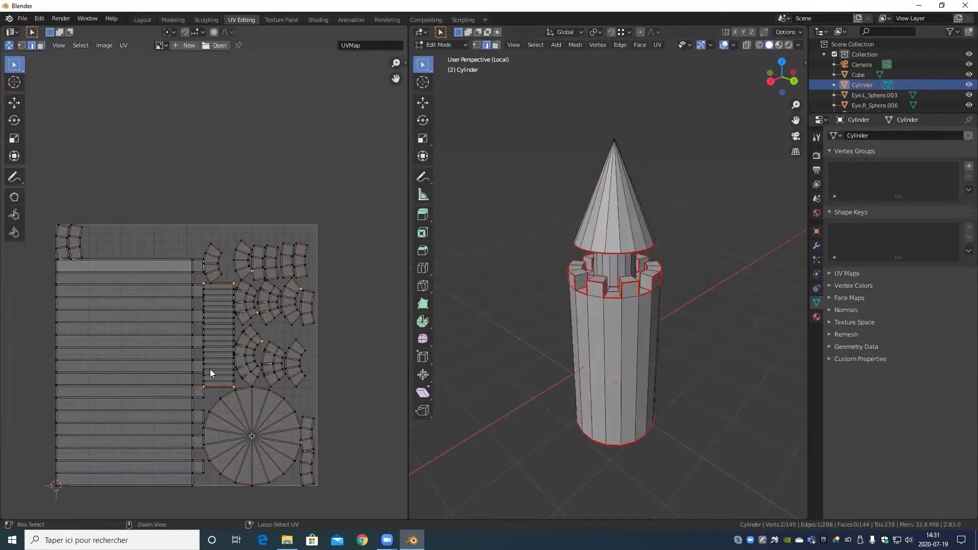
key(l)
key(ctrl+l)
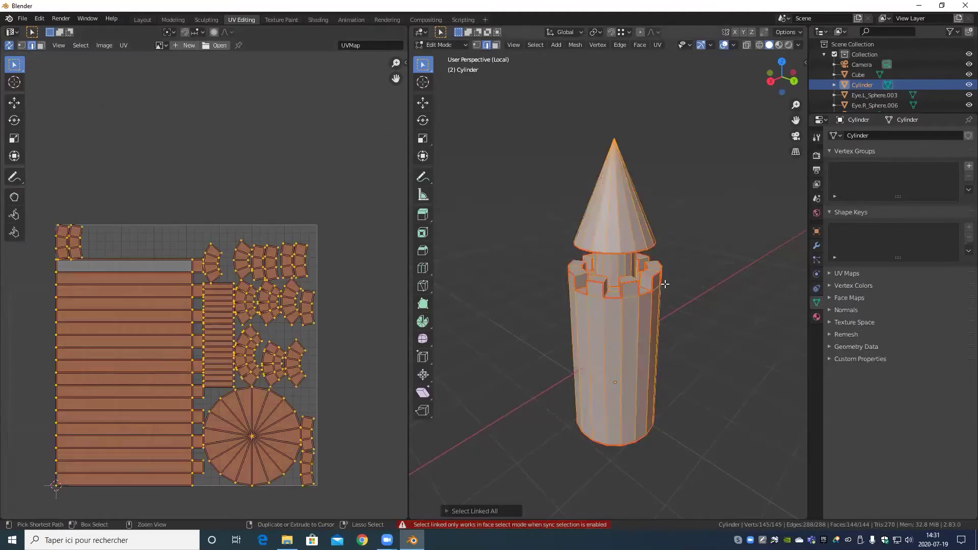
- Select the neck's island from one of its edges using Select Linked delimited by Seam, and inspect it on the tower
click(214, 331)
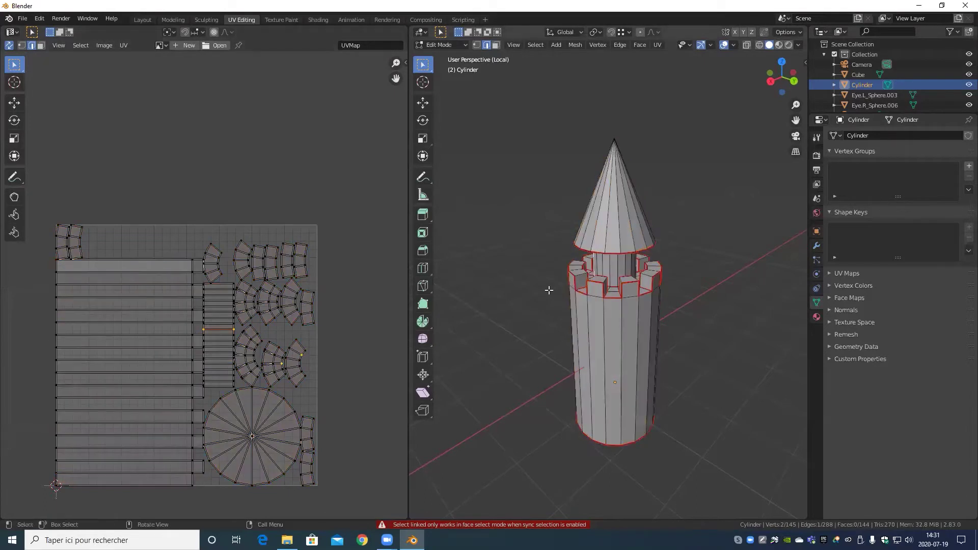
key(ctrl+l)
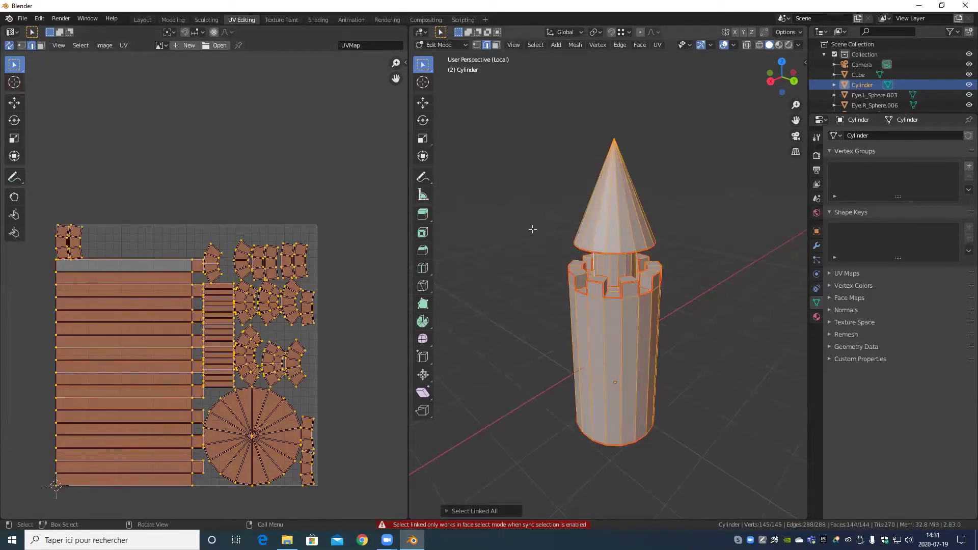
click(478, 511)
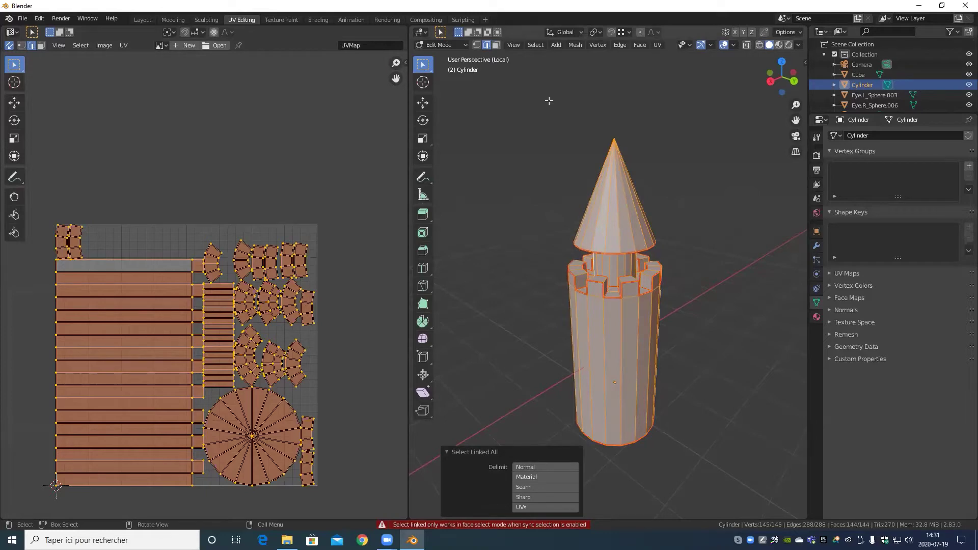
click(536, 487)
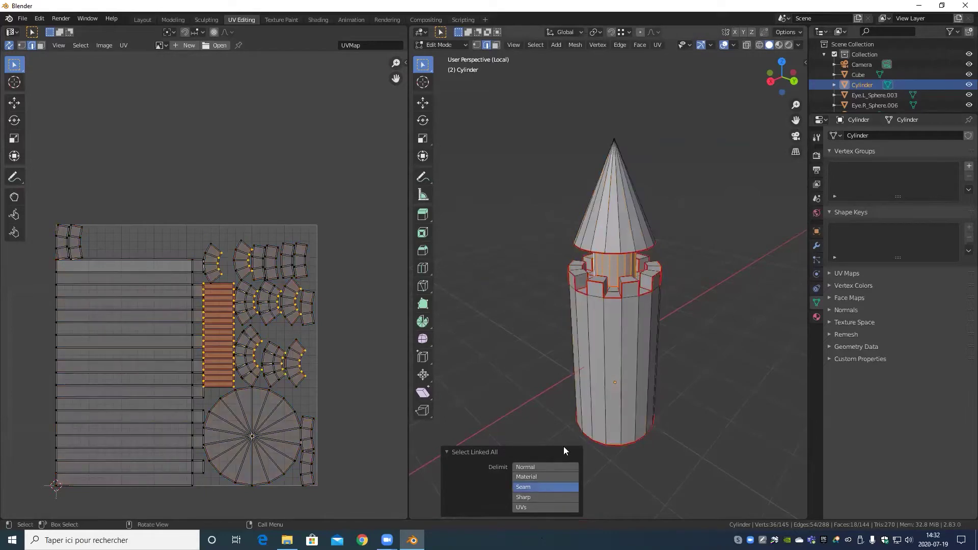
ctrl+middle_drag(623, 374, 699, 416)
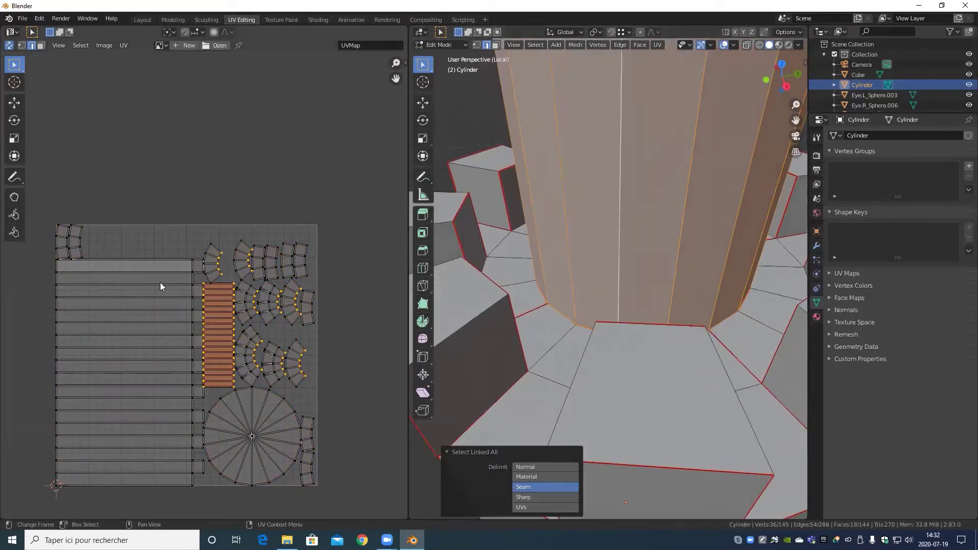
- Select the entire tower mesh and open the UV mapping options
scroll(617, 372, down, 5)
key(a)
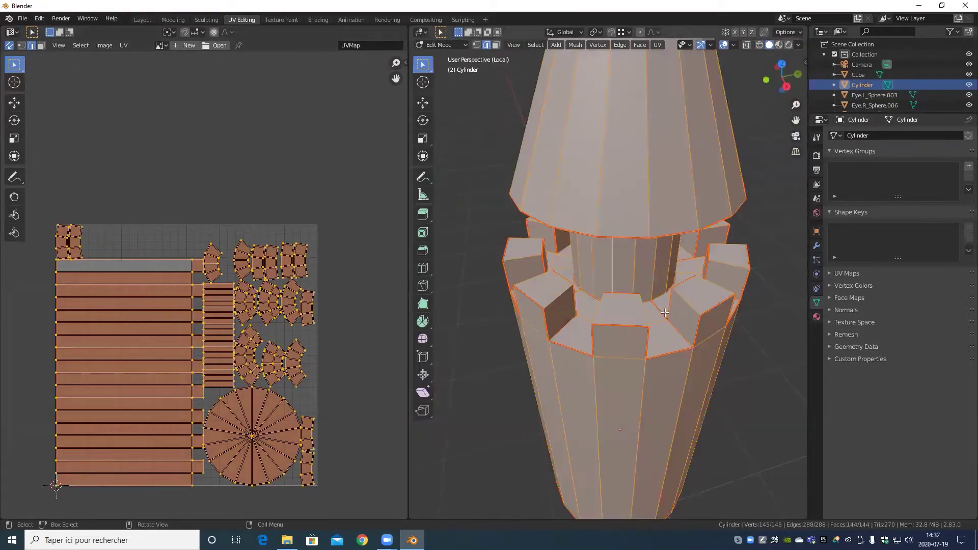
key(u)
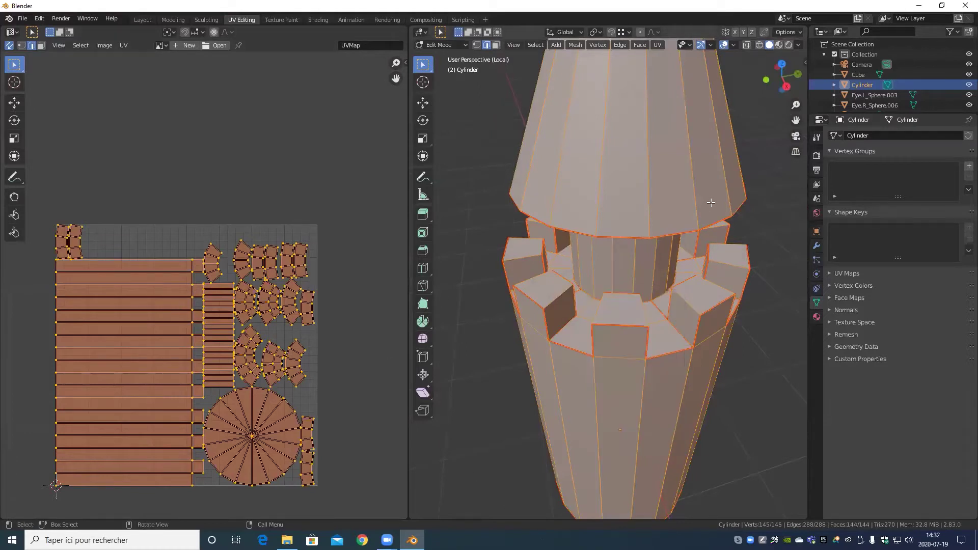
- Unwrap the whole tower mesh with the Angle Based method, trying island margins of 1.000 and 0.091
key(u)
click(699, 222)
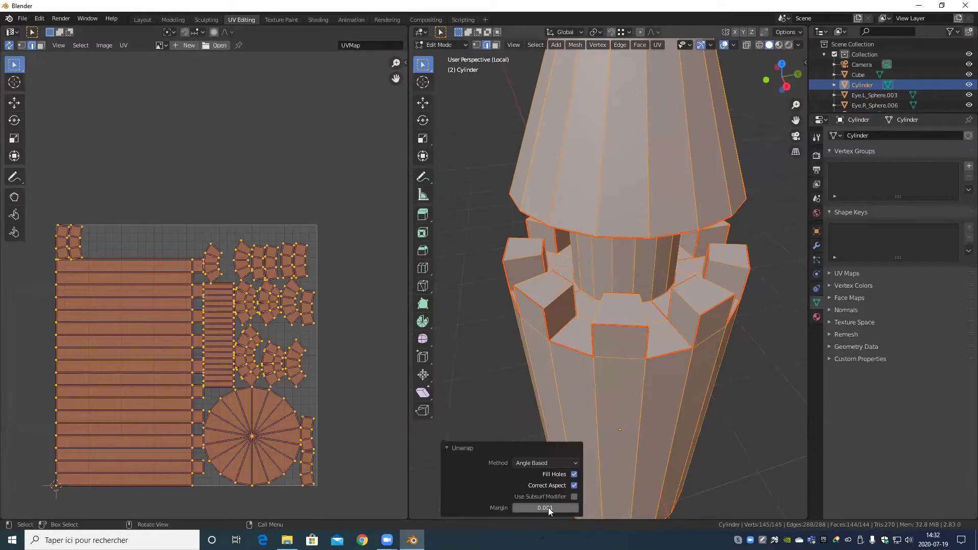
drag(548, 508, 595, 509)
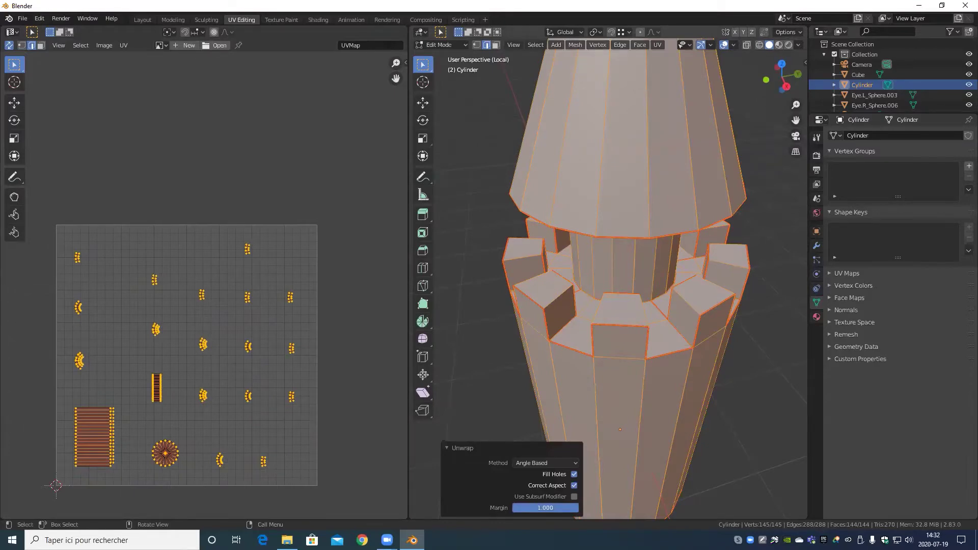
drag(577, 508, 512, 508)
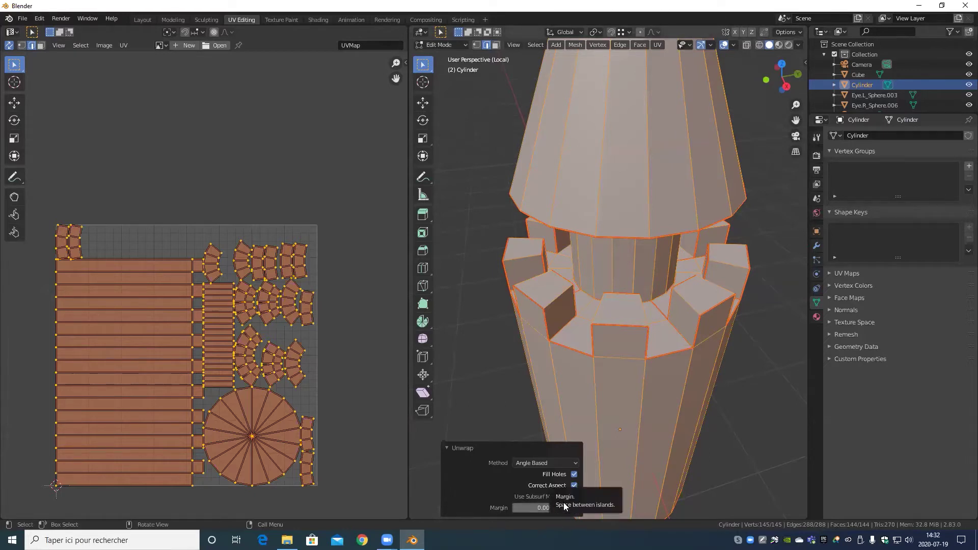
drag(530, 507, 546, 507)
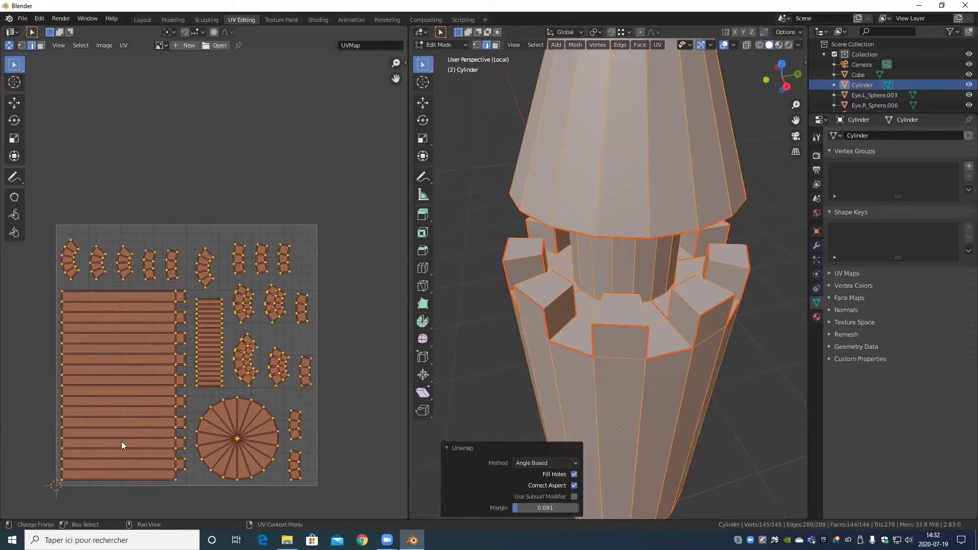
- Try unwrap margins of 0.000 and 0.015, comparing the gaps between the tower's UV islands
scroll(122, 444, up, 3)
middle_drag(177, 350, 270, 335)
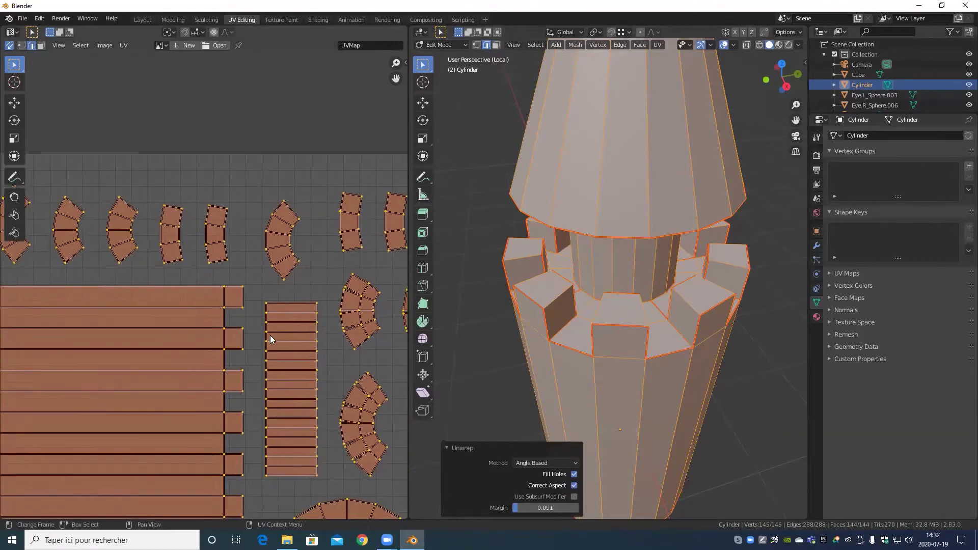
scroll(206, 381, up, 5)
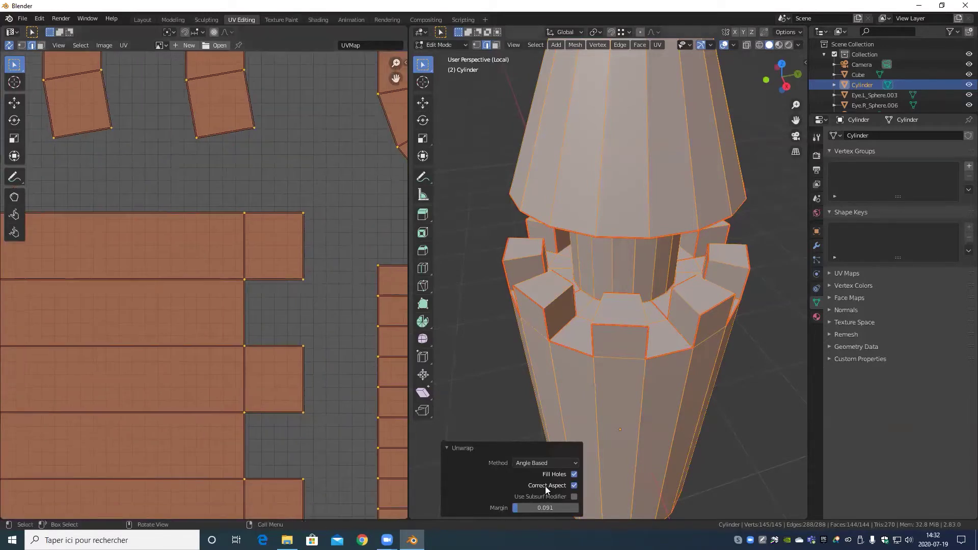
drag(552, 509, 525, 510)
scroll(317, 358, down, 4)
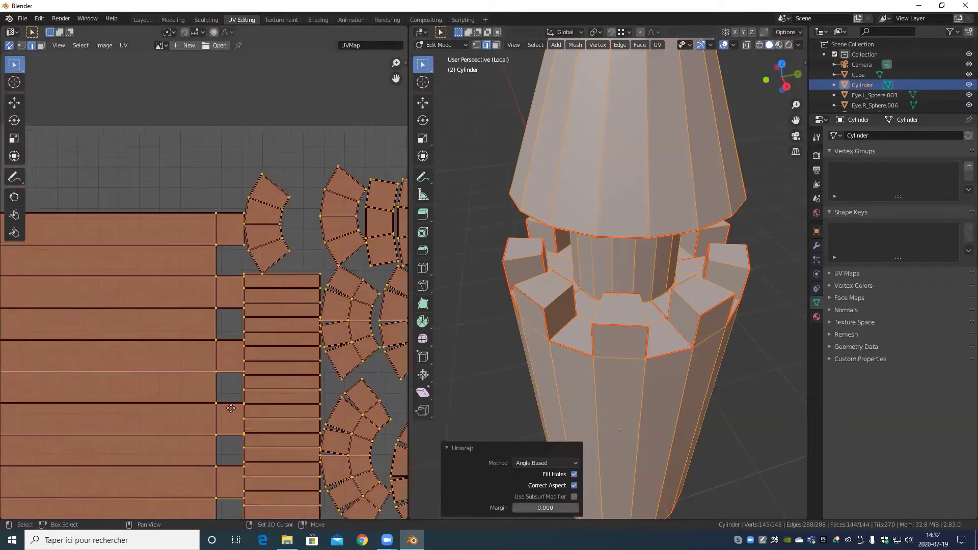
scroll(204, 303, up, 6)
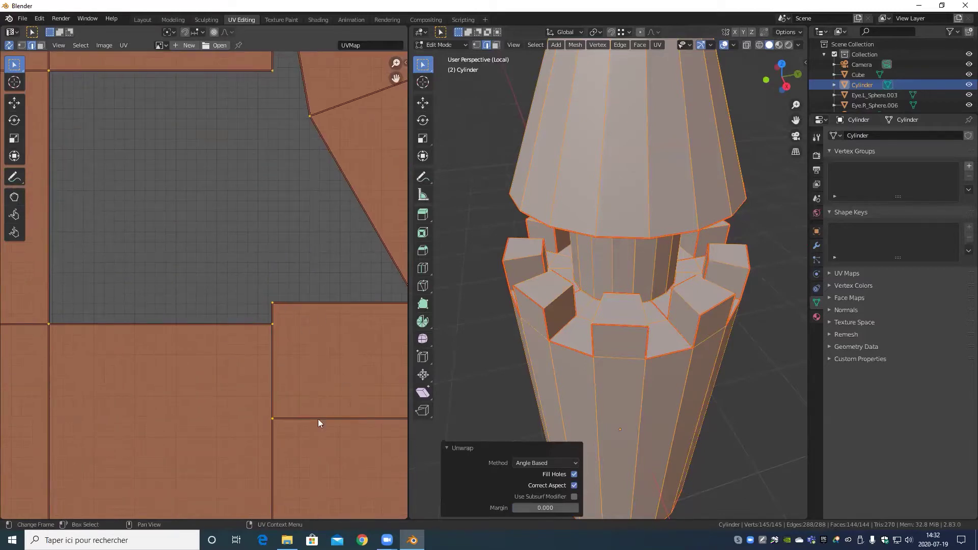
scroll(318, 419, down, 3)
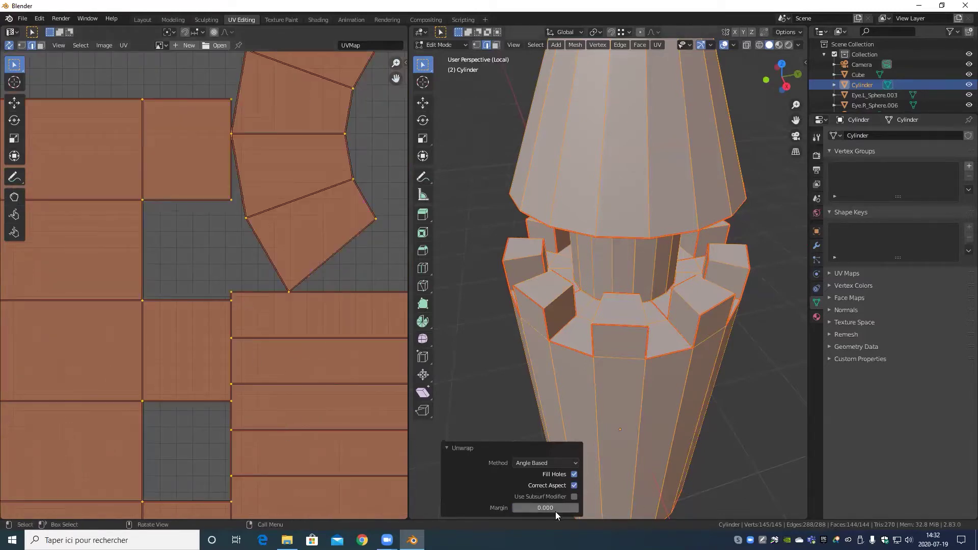
drag(555, 511, 564, 512)
scroll(332, 393, down, 4)
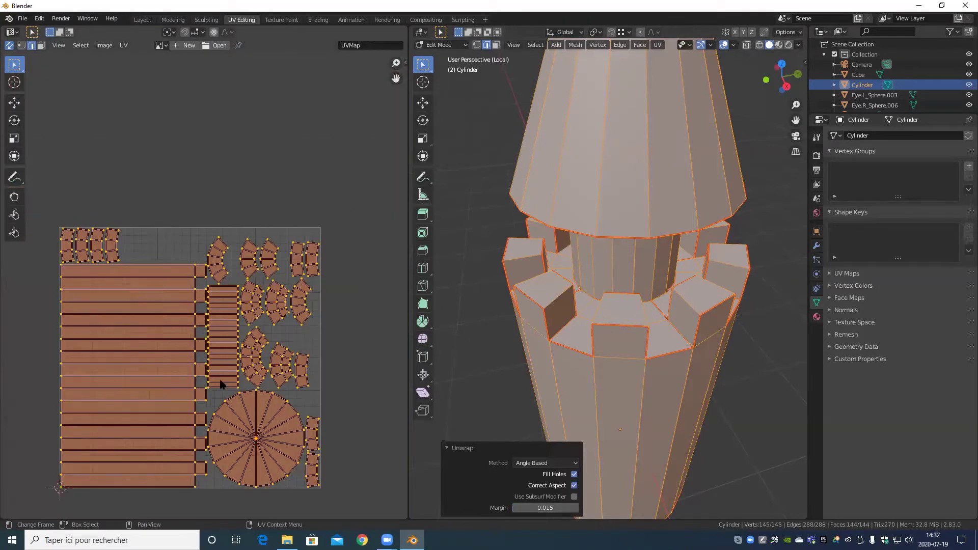
scroll(220, 383, up, 4)
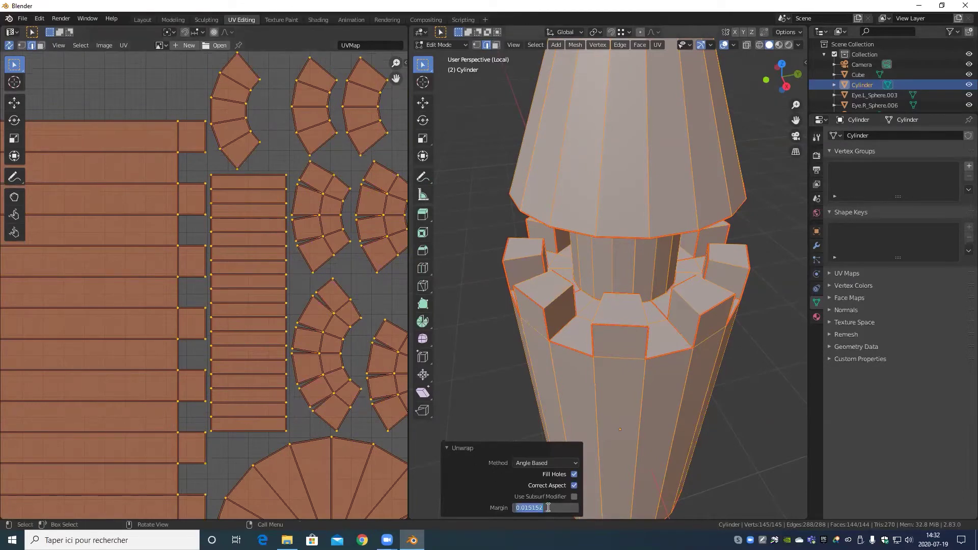
- Set the unwrap margin to 0.020 and check the spacing between the UV islands
drag(548, 507, 524, 509)
text(20)
key(Return)
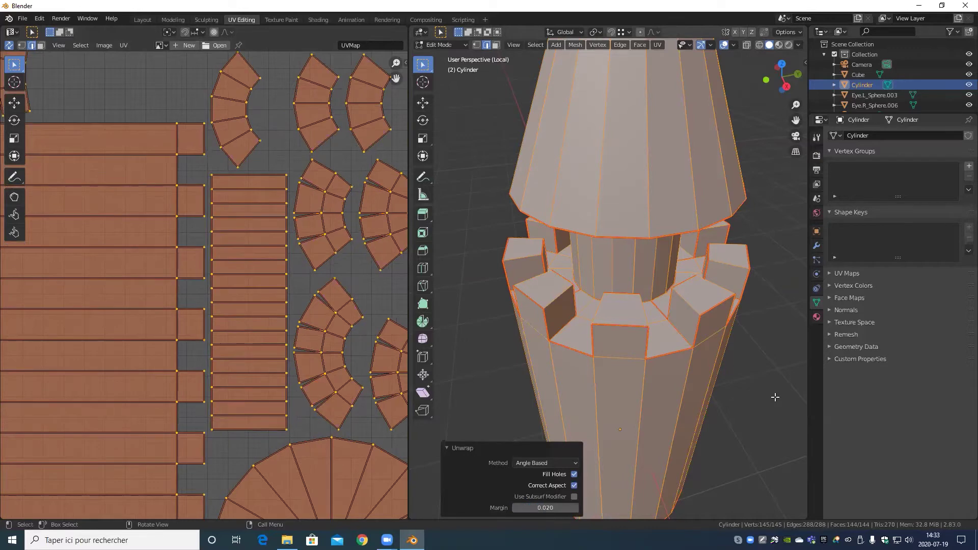
scroll(193, 264, down, 4)
scroll(194, 265, up, 7)
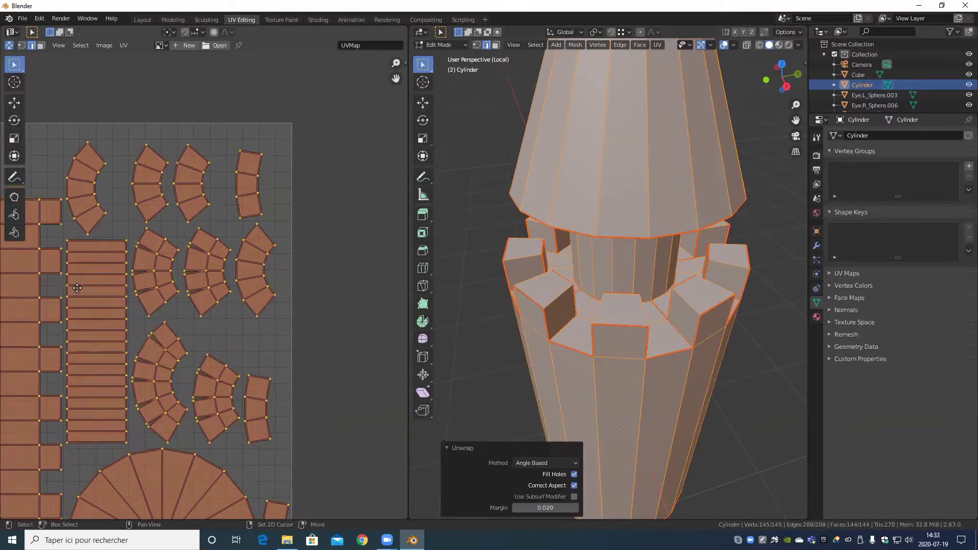
scroll(138, 235, down, 6)
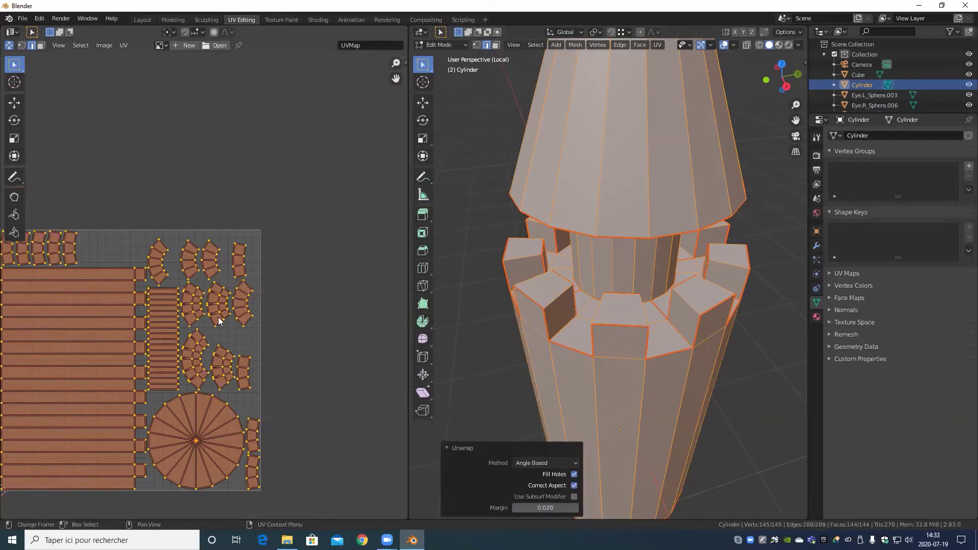
scroll(223, 333, up, 5)
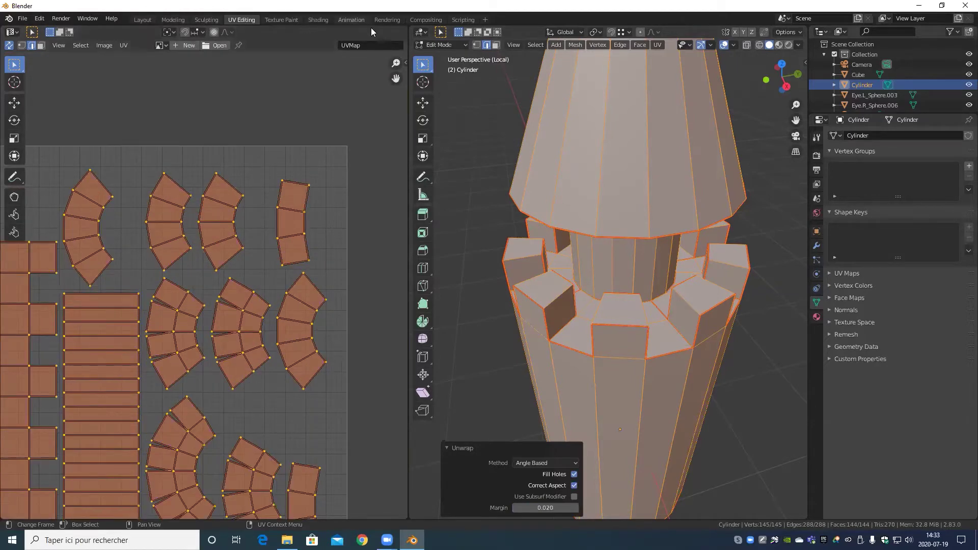
- Isolate the tower in the Shading workspace and create a new material for it
click(319, 19)
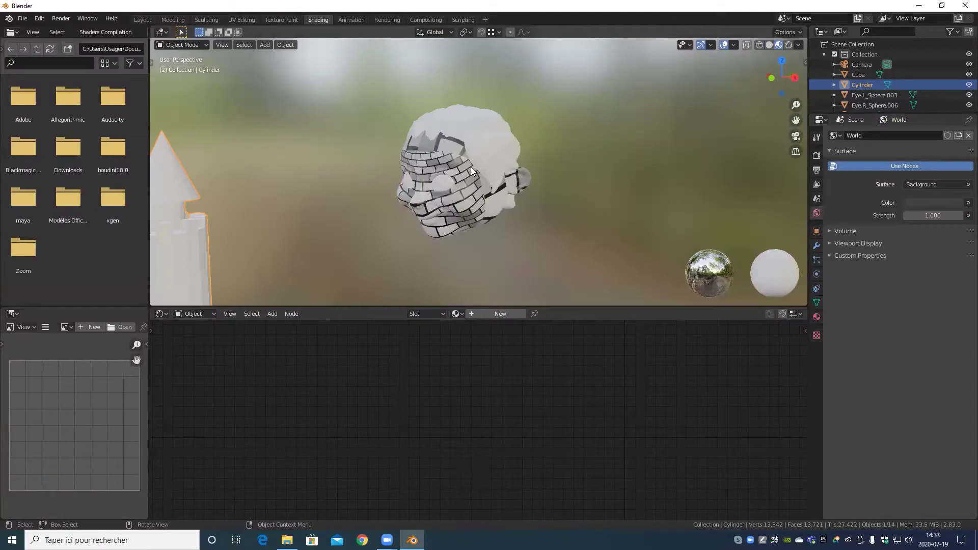
key(KP_Divide)
scroll(473, 205, up, 5)
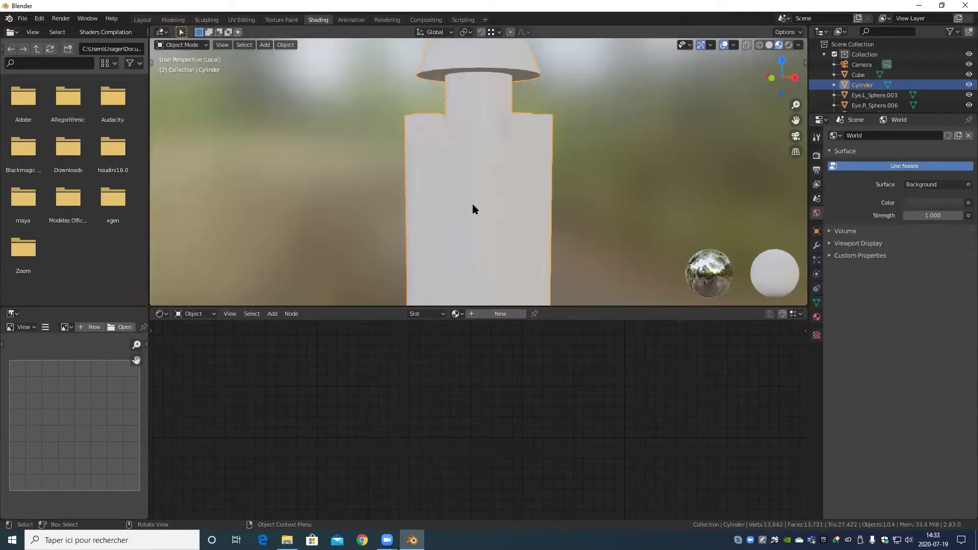
scroll(467, 140, down, 3)
middle_drag(467, 140, 479, 234)
click(502, 314)
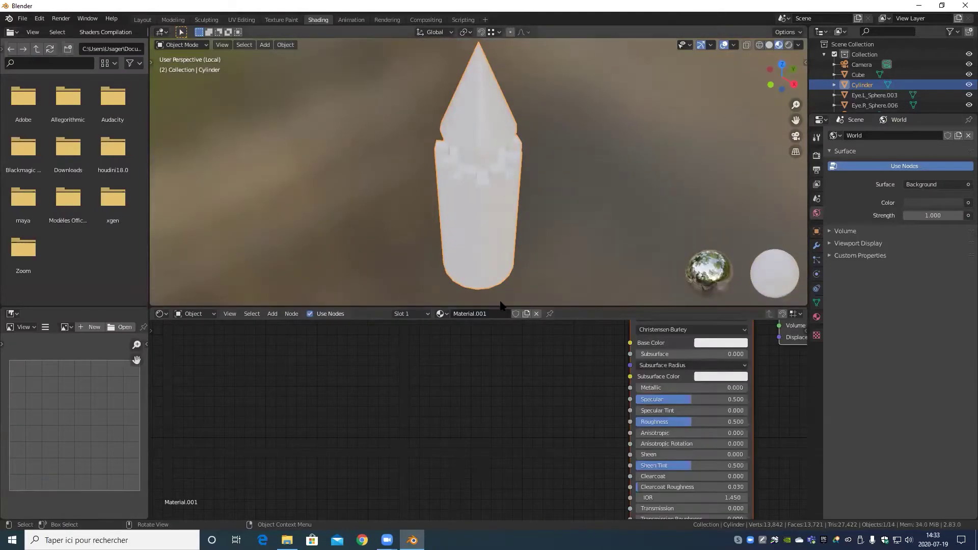
key(Home)
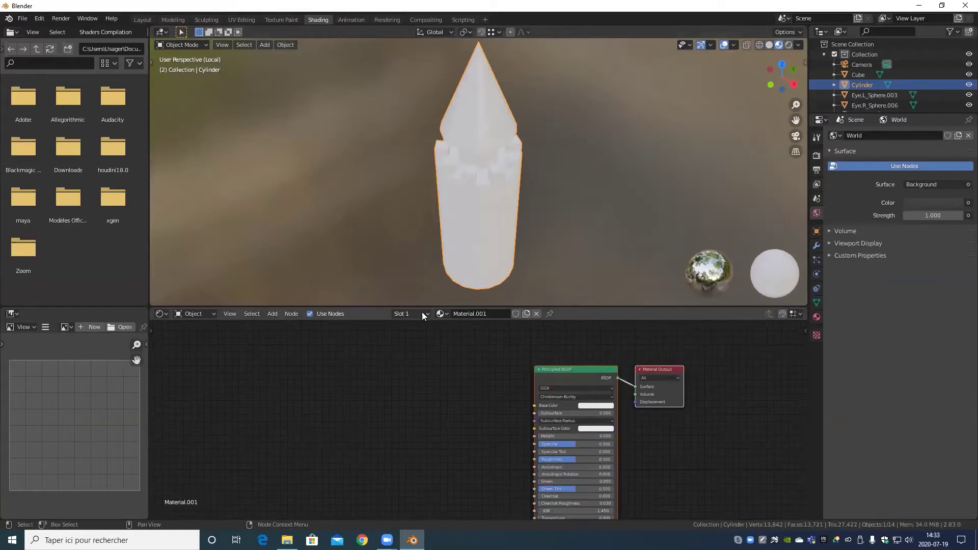
- Add a Brick Texture node to the tower's material, placed before the Principled BSDF node
click(280, 316)
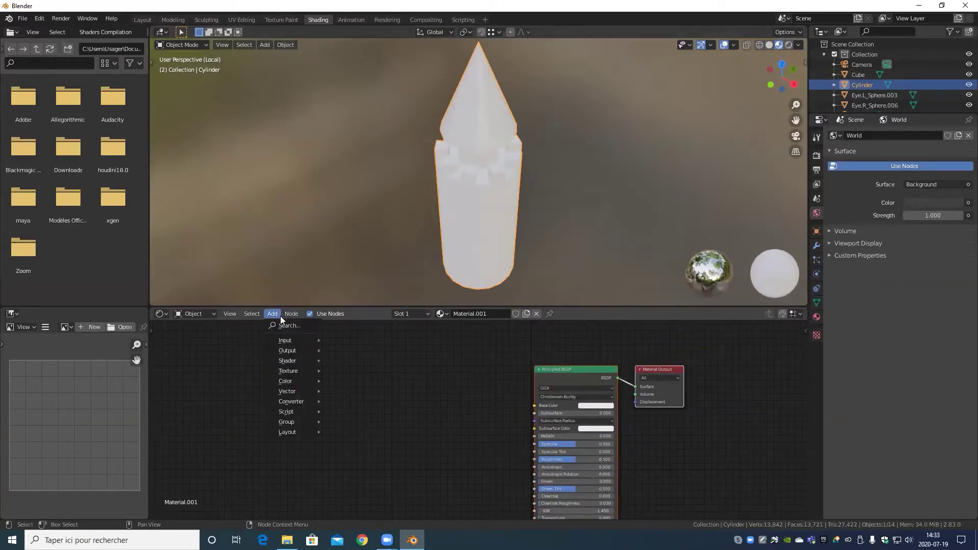
mouse_move(300, 362)
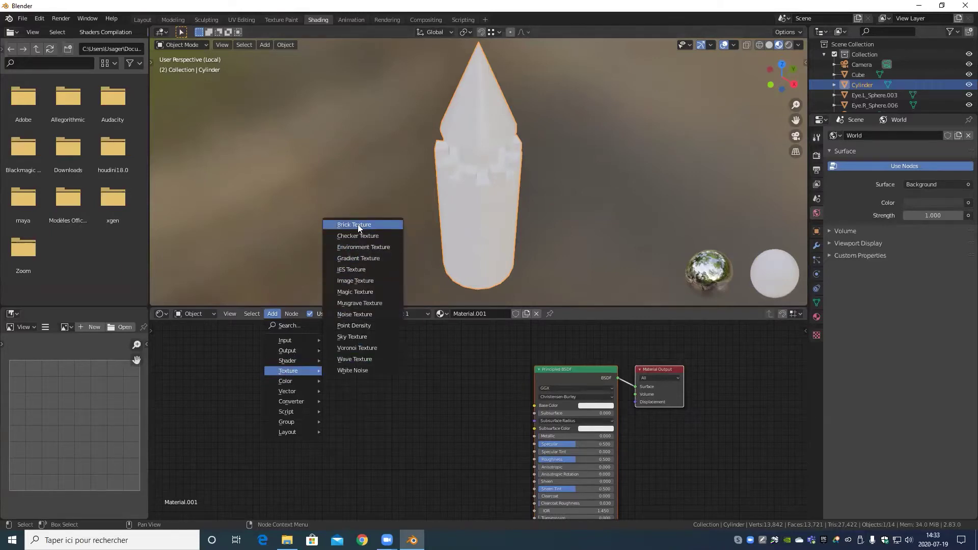
click(354, 225)
click(382, 371)
- Add a UV Map node and connect its UV output to the Brick Texture's Vector input
click(271, 315)
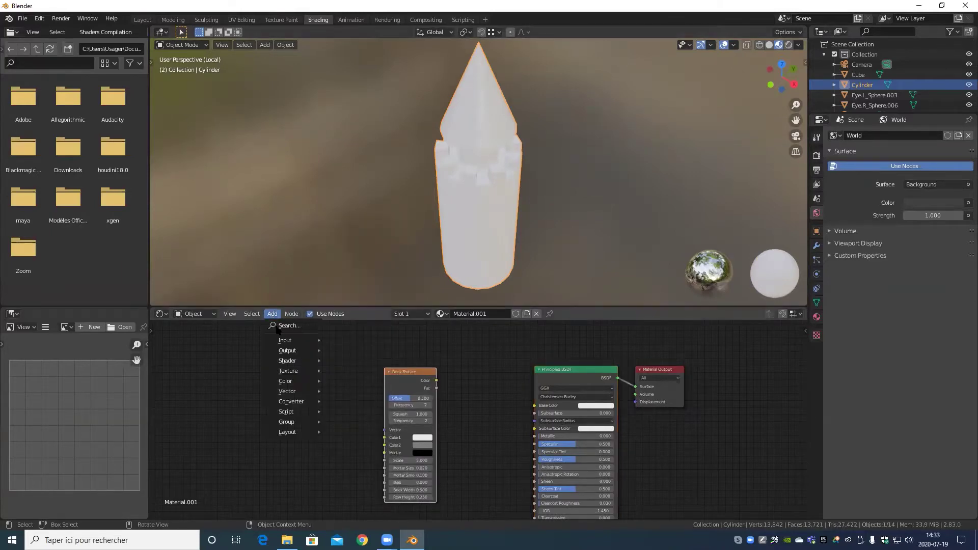
mouse_move(283, 340)
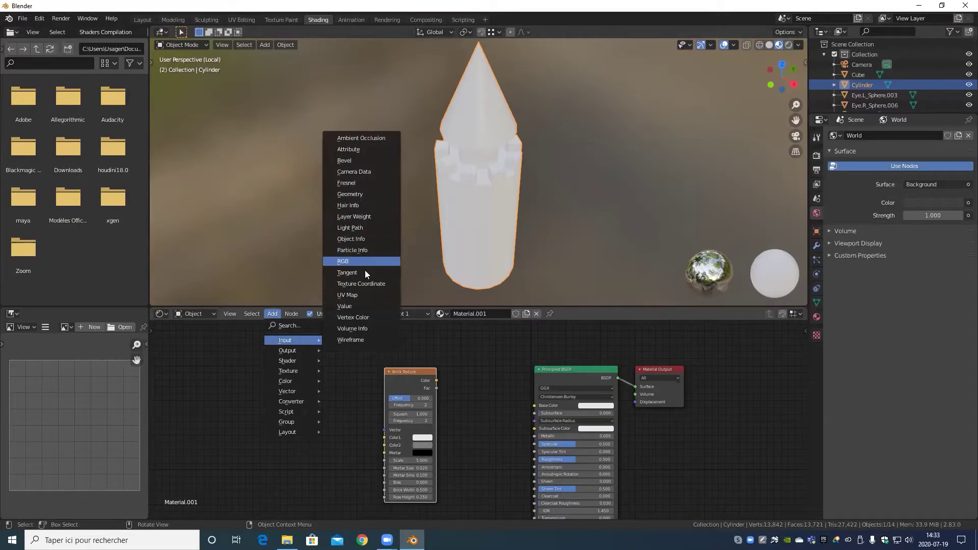
click(365, 295)
click(291, 396)
scroll(351, 451, up, 3)
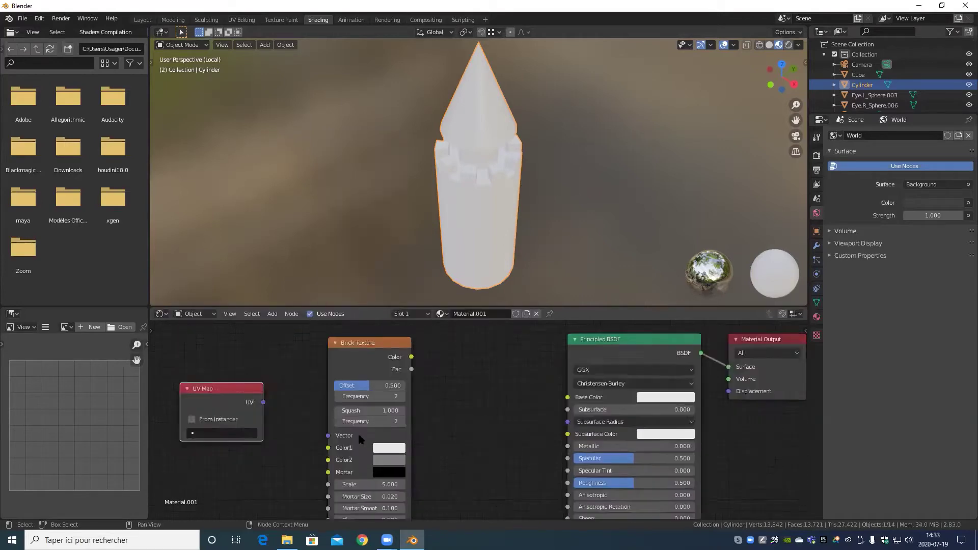
drag(340, 380, 410, 415)
key(Home)
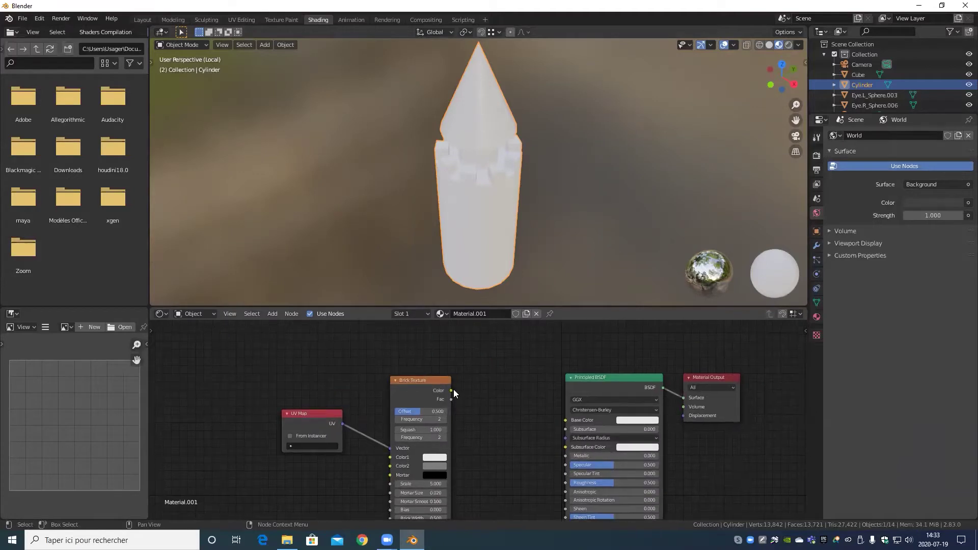
- Connect the Brick Texture's Color output to the Principled BSDF's Base Color and check the tower's brick pattern
drag(451, 391, 566, 420)
scroll(514, 274, up, 5)
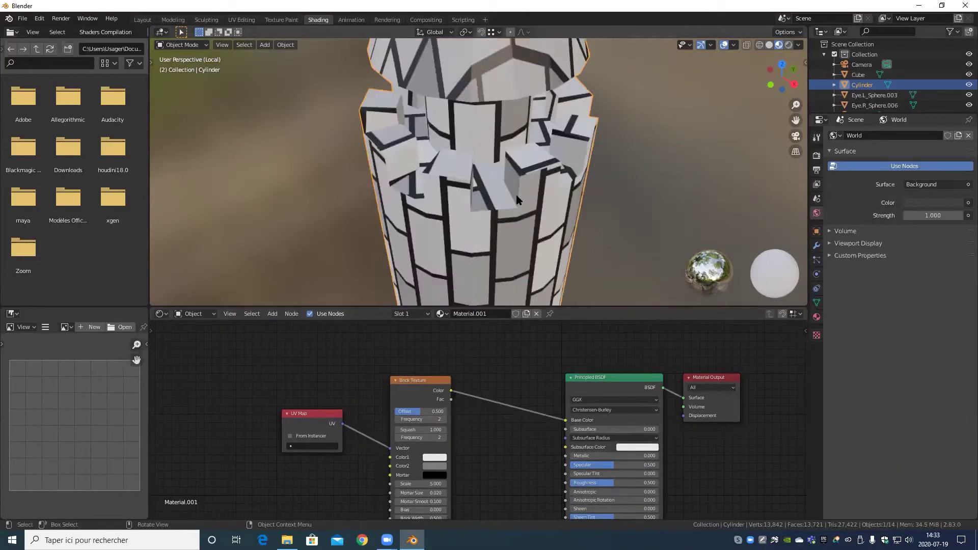
middle_drag(515, 204, 566, 201)
scroll(488, 421, up, 1)
- Try different offset Frequency and Squash values on the Brick Texture, undoing each change
scroll(488, 421, up, 3)
middle_drag(483, 432, 484, 367)
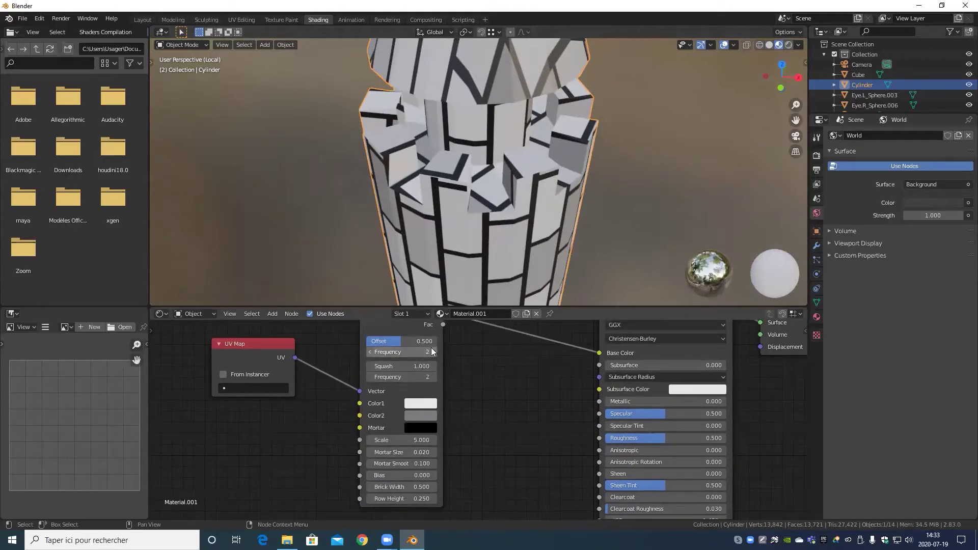
drag(403, 352, 445, 369)
key(ctrl+z)
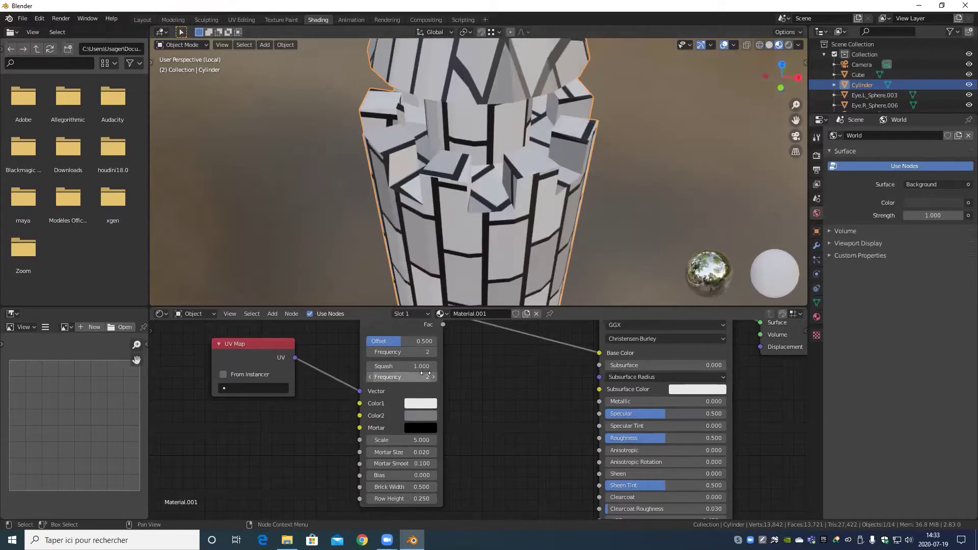
drag(416, 368, 452, 342)
key(ctrl+z)
key(ctrl+z)
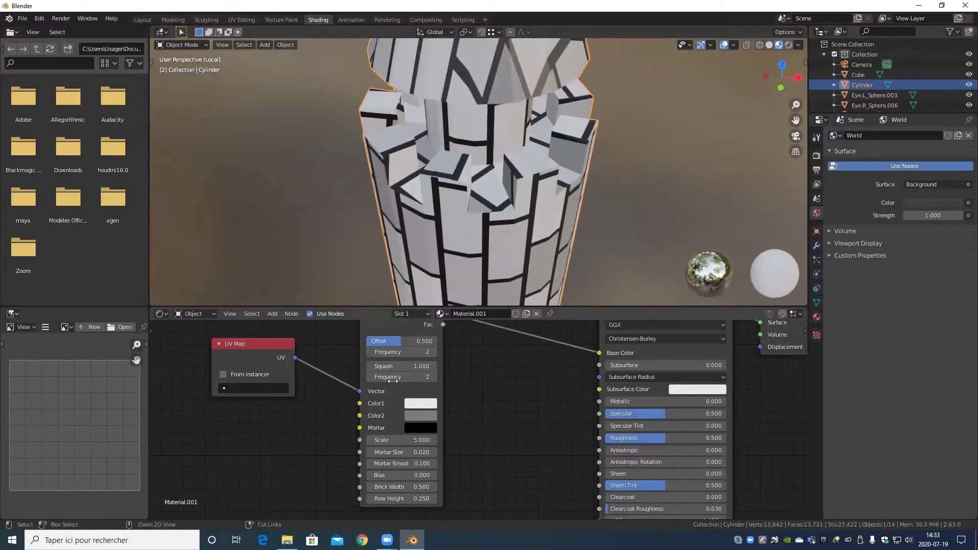
- Set the Brick Texture's squash Frequency to 60 and its Scale to 19.800
drag(402, 377, 497, 359)
drag(412, 377, 474, 377)
key(ctrl+z)
mouse_move(411, 435)
mouse_down()
mouse_move(507, 435)
mouse_move(428, 440)
mouse_up()
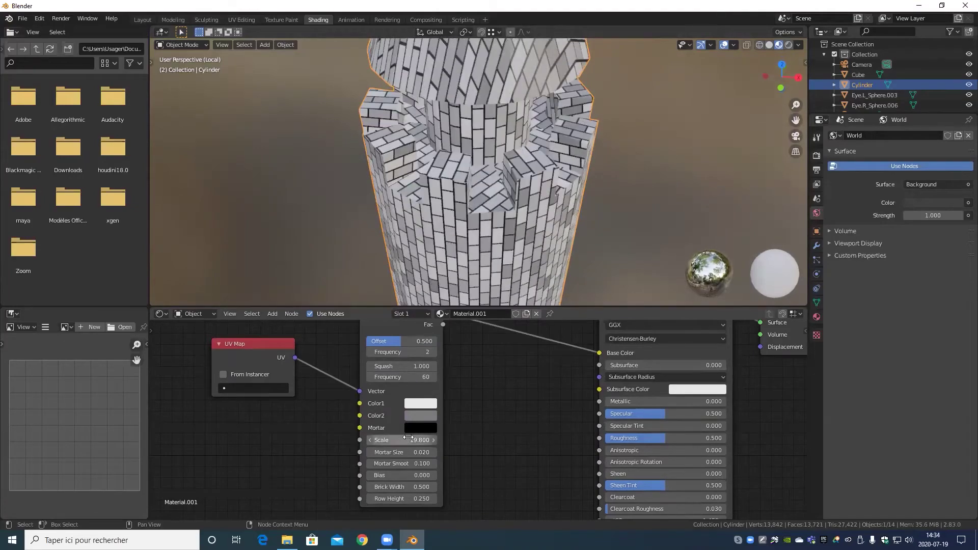
- Examine the brick direction and alignment on the tower's battlements, central column and roof from several angles
scroll(501, 219, up, 6)
middle_drag(520, 200, 425, 243)
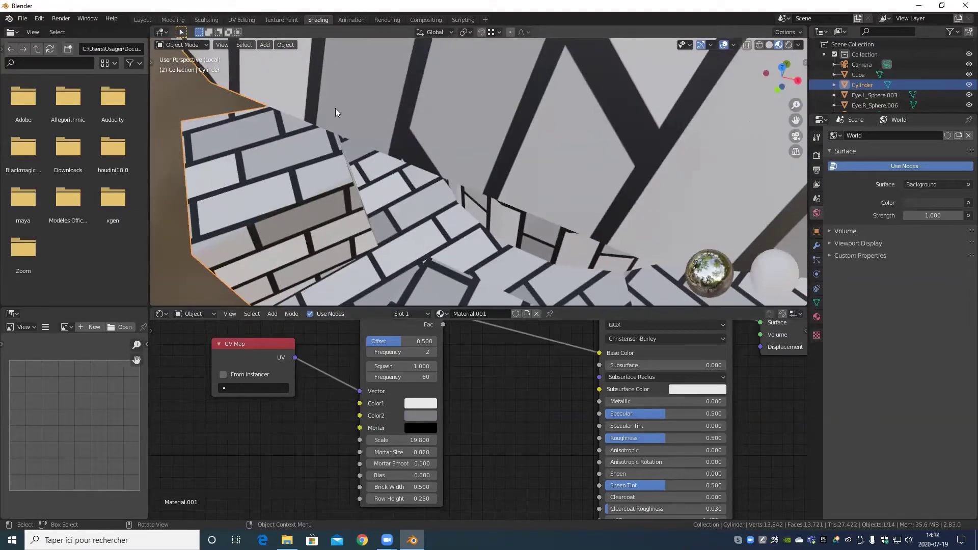
scroll(391, 155, down, 6)
middle_drag(392, 156, 459, 169)
scroll(531, 171, up, 6)
scroll(533, 171, down, 4)
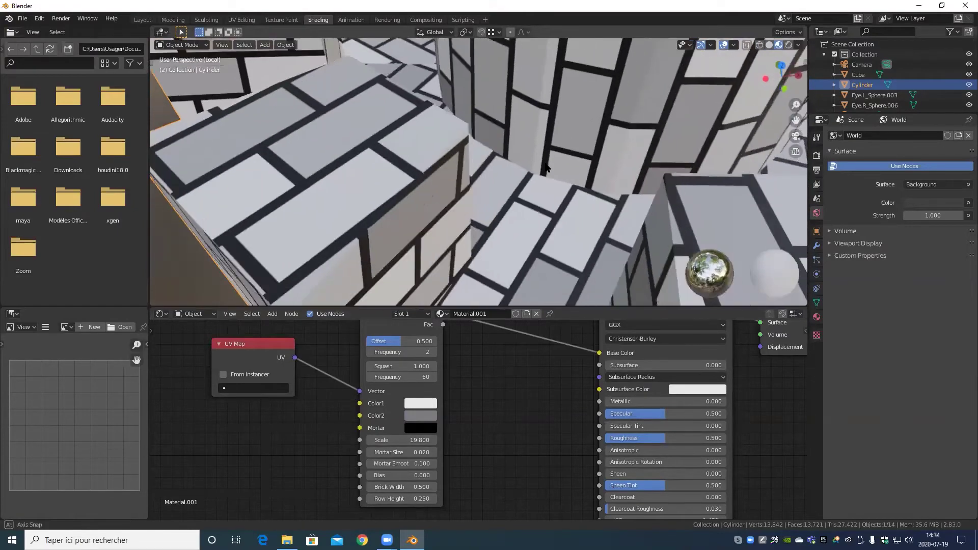
middle_drag(537, 172, 486, 164)
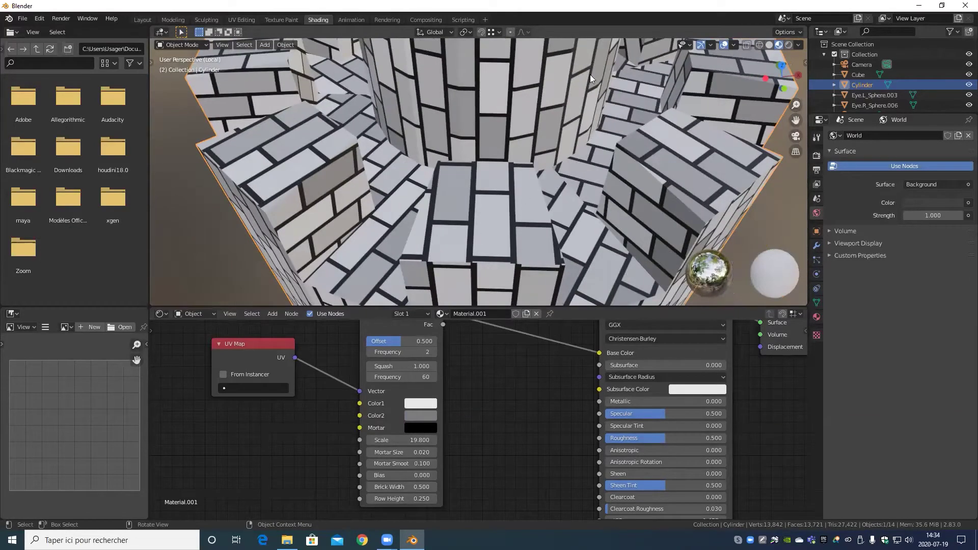
scroll(484, 141, down, 5)
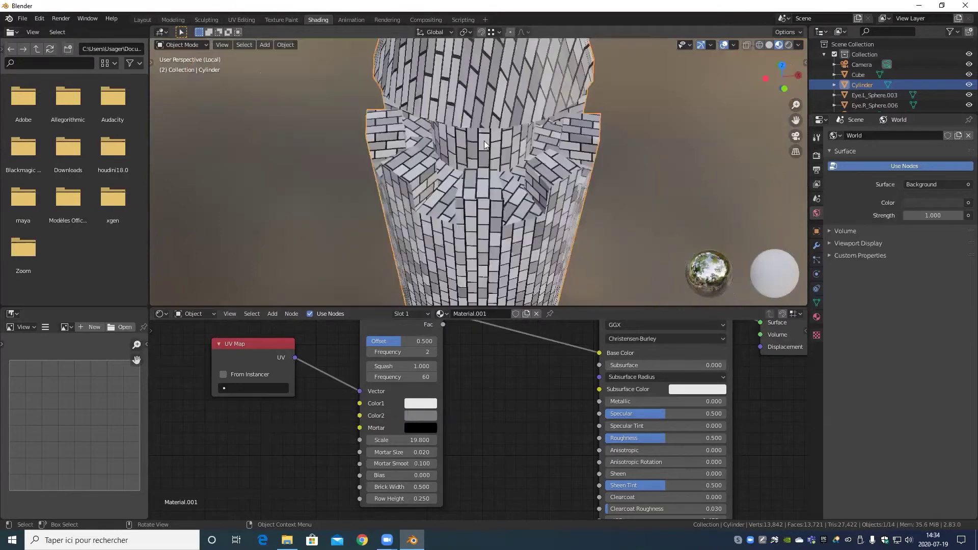
scroll(484, 147, up, 5)
middle_drag(477, 198, 518, 198)
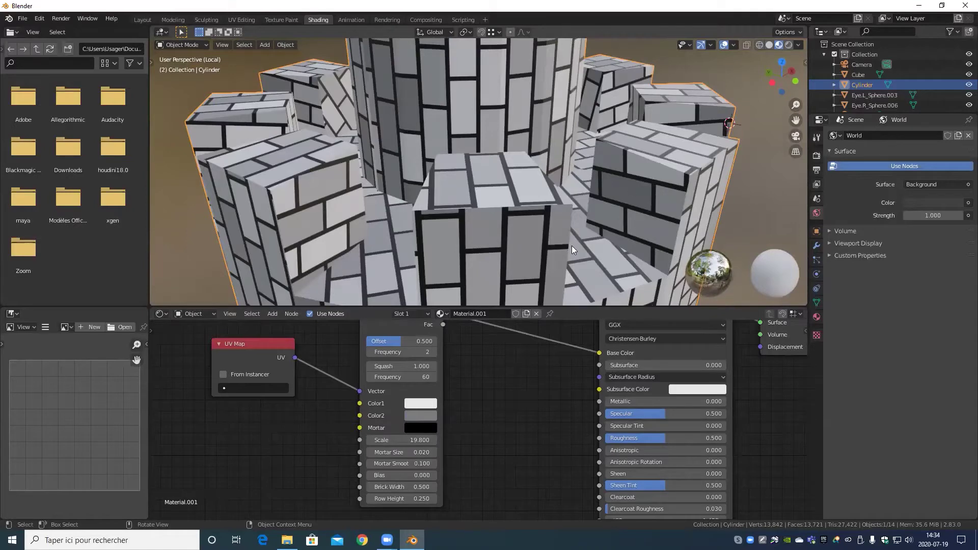
- Switch to the UV Editing workspace and examine the shapes of the curved battlement islands in the tower's UV layout
click(249, 19)
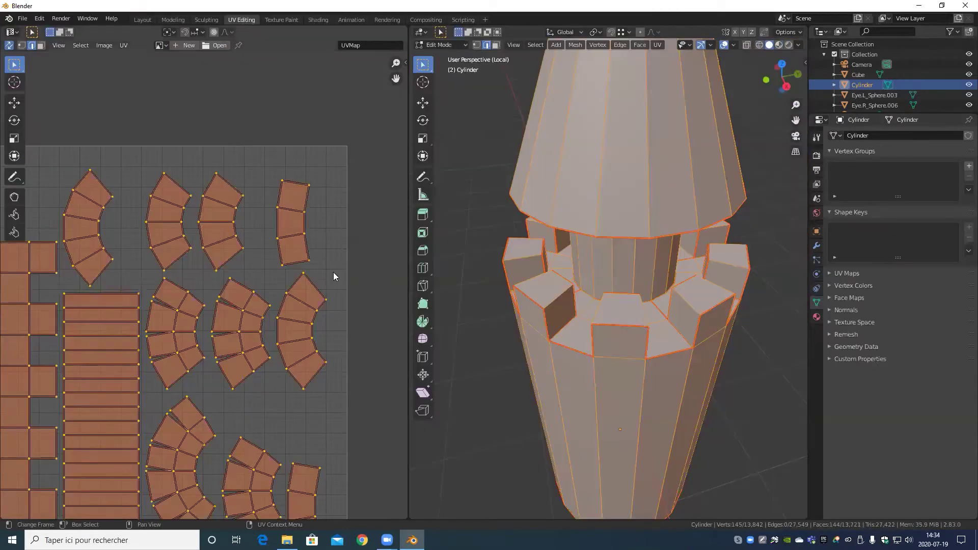
scroll(312, 329, up, 3)
scroll(310, 341, down, 3)
scroll(306, 352, up, 4)
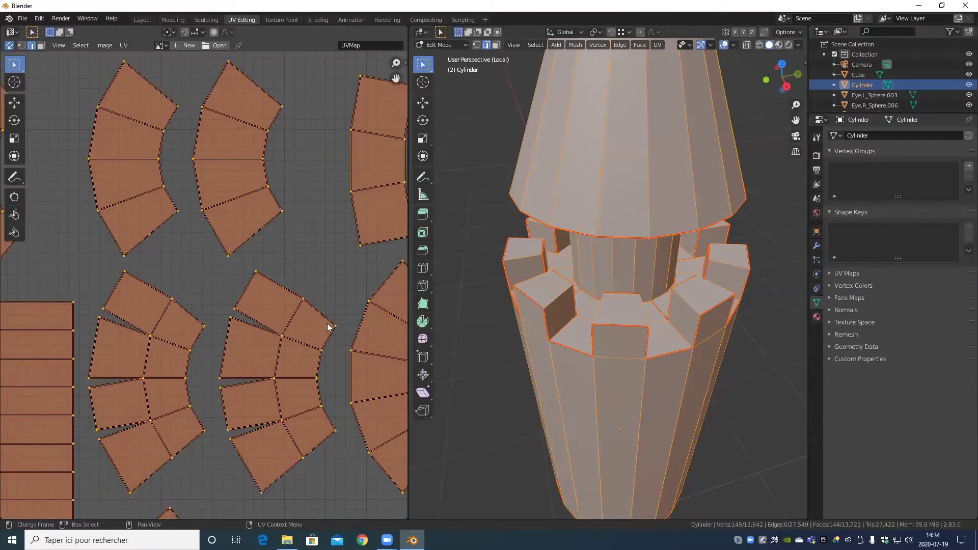
click(315, 312)
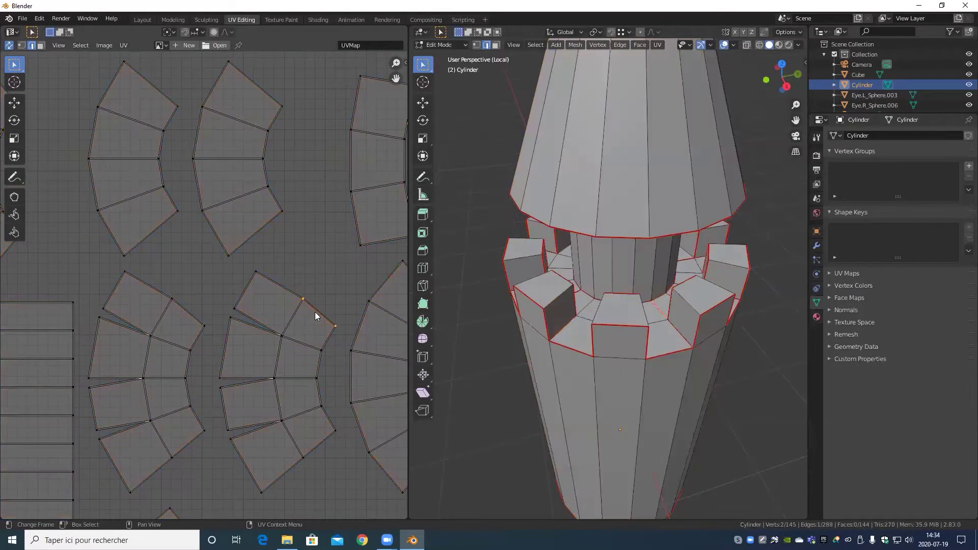
scroll(287, 294, down, 4)
scroll(311, 313, down, 3)
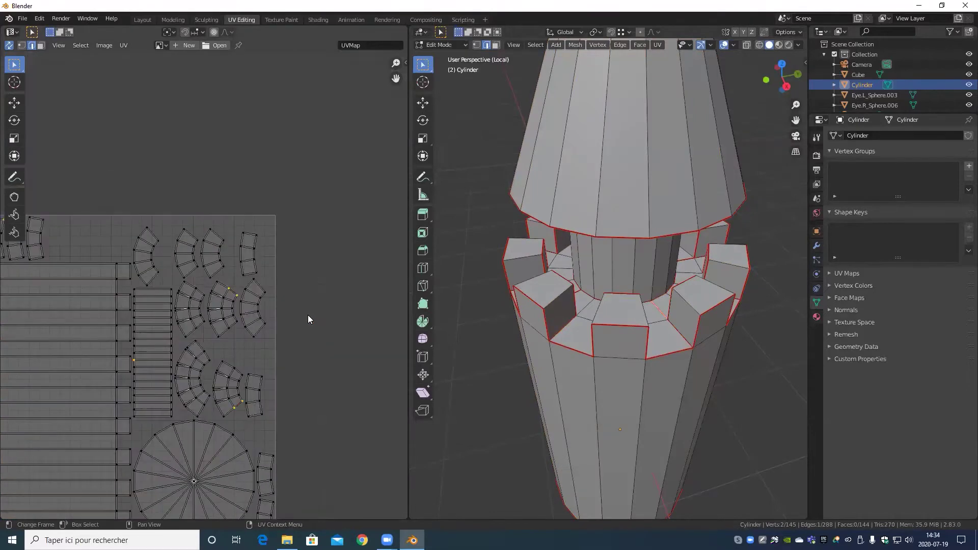
scroll(280, 336, up, 3)
scroll(269, 355, down, 5)
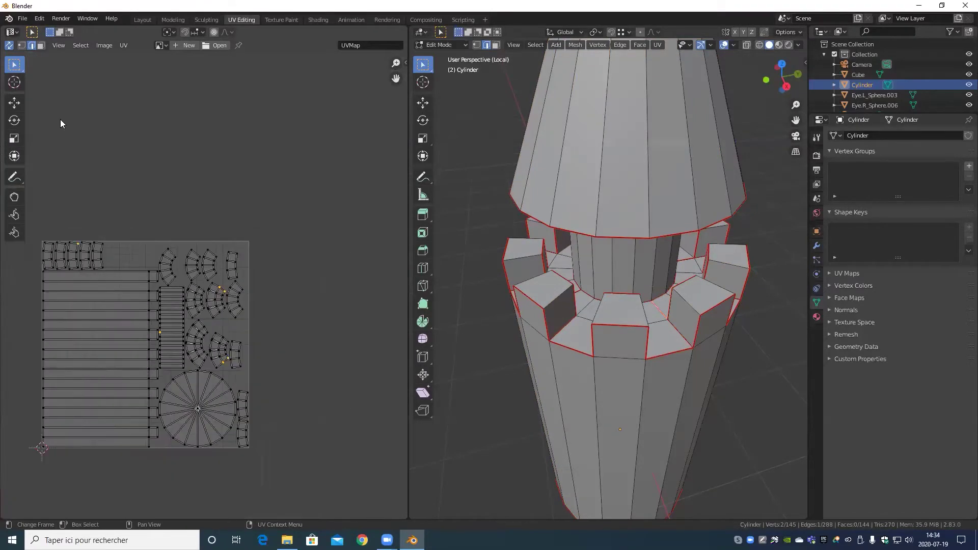
- Turn off UV sync selection and select the whole tower mesh so all its UV islands are shown
click(4, 46)
key(a)
scroll(202, 358, up, 4)
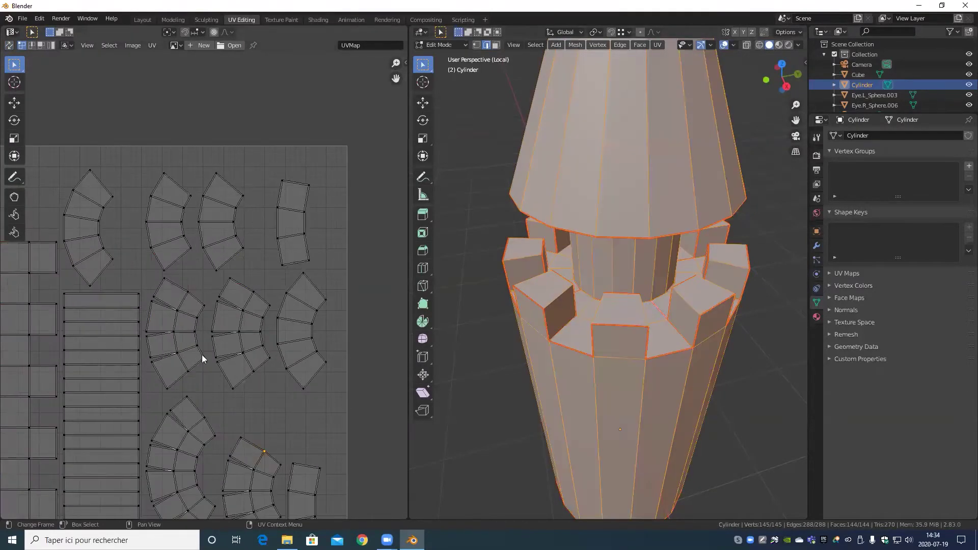
- Select the four curved two-column islands with split edges and move them to empty space outside the UV square
middle_drag(242, 347, 208, 283)
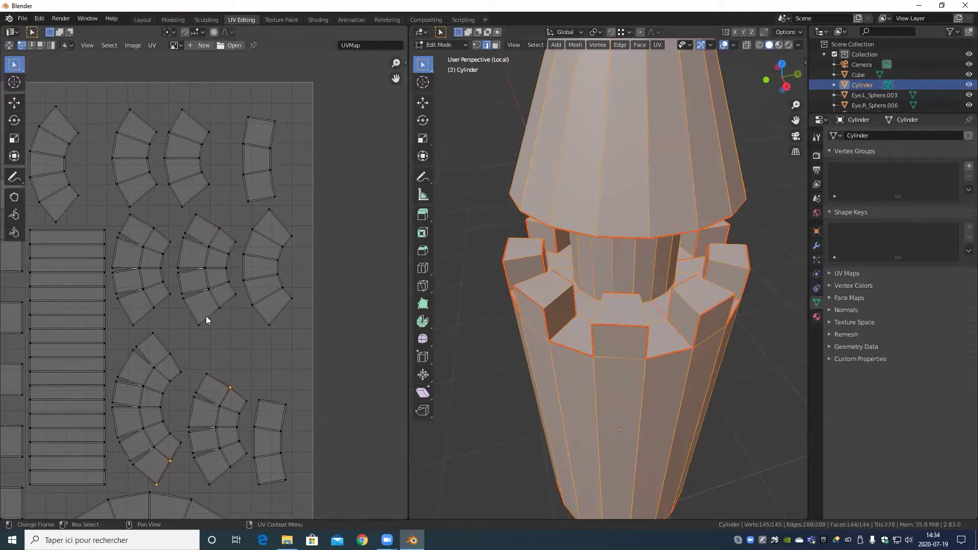
shift+click(152, 408)
scroll(127, 265, down, 6)
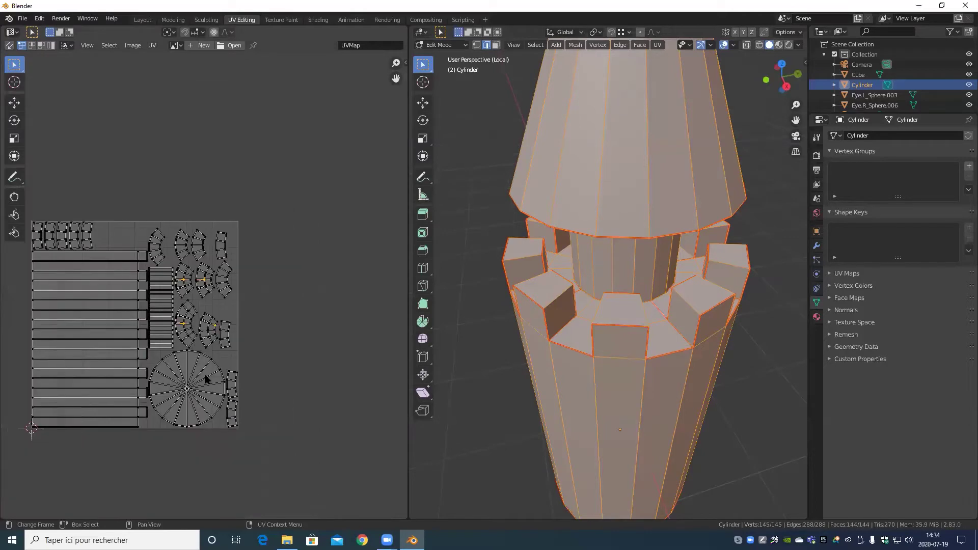
middle_drag(160, 272, 183, 330)
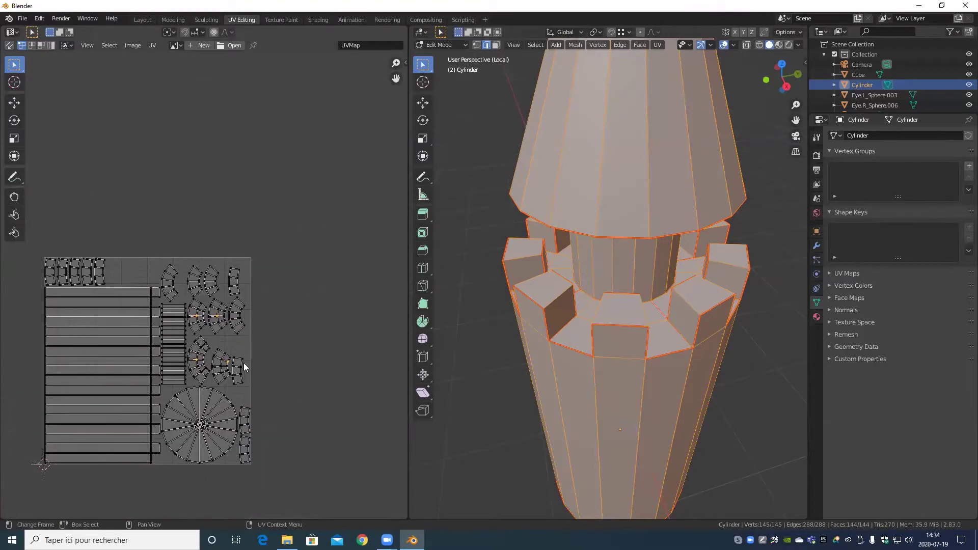
key(ctrl+l)
key(g)
click(325, 270)
- Flatten the top edge row of the upper-right curved island by scaling it to 0 along Y
scroll(377, 313, up, 6)
middle_drag(377, 313, 14, 300)
scroll(287, 344, up, 2)
middle_drag(257, 329, 126, 303)
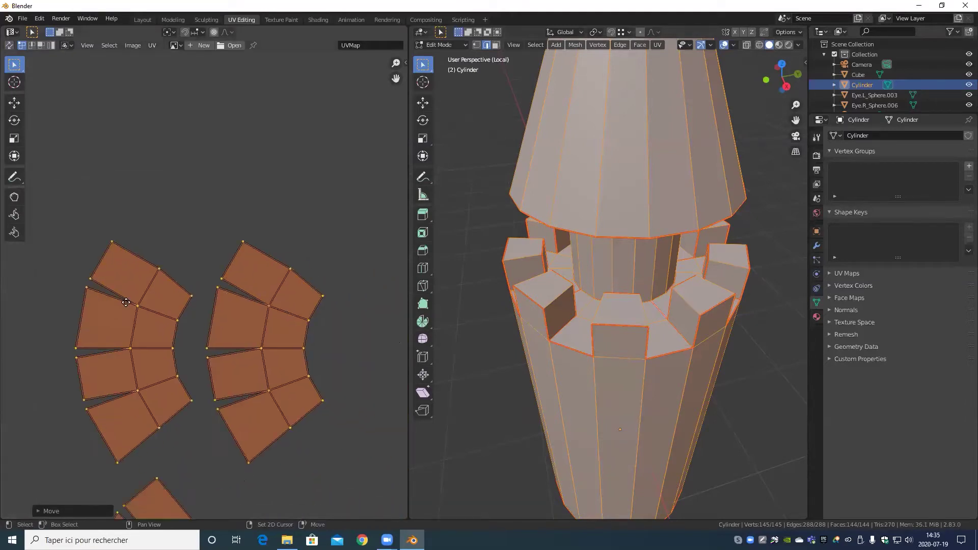
click(291, 266)
key(2)
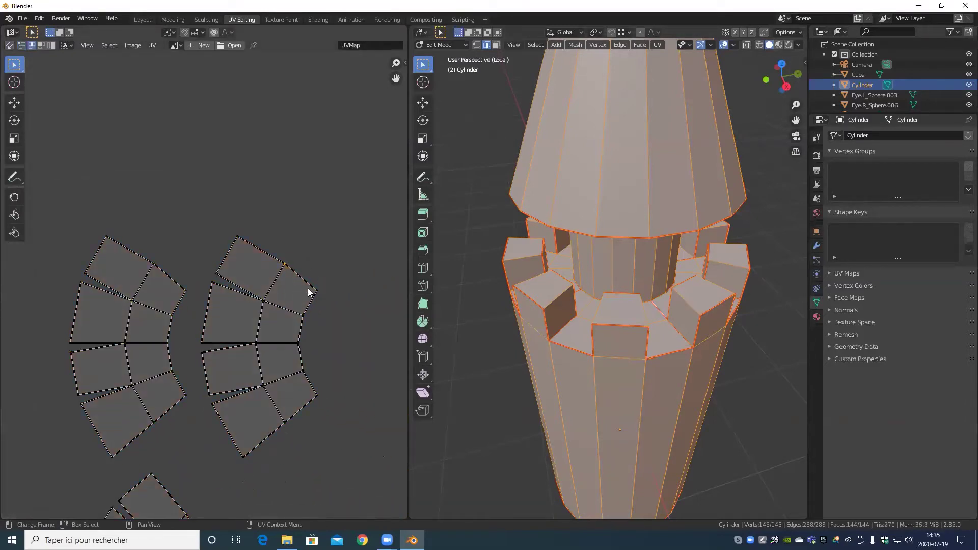
click(308, 290)
key(ctrl+e)
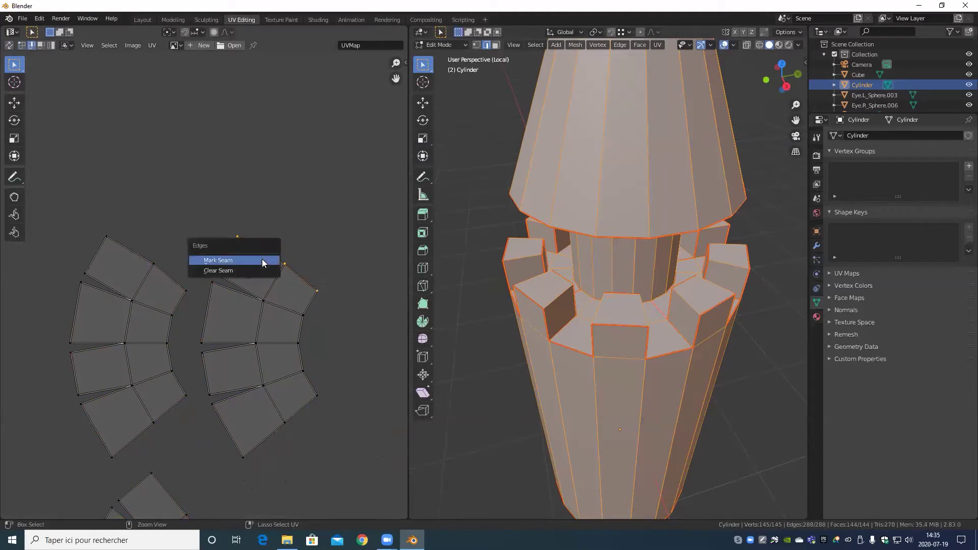
click(262, 260)
key(s)
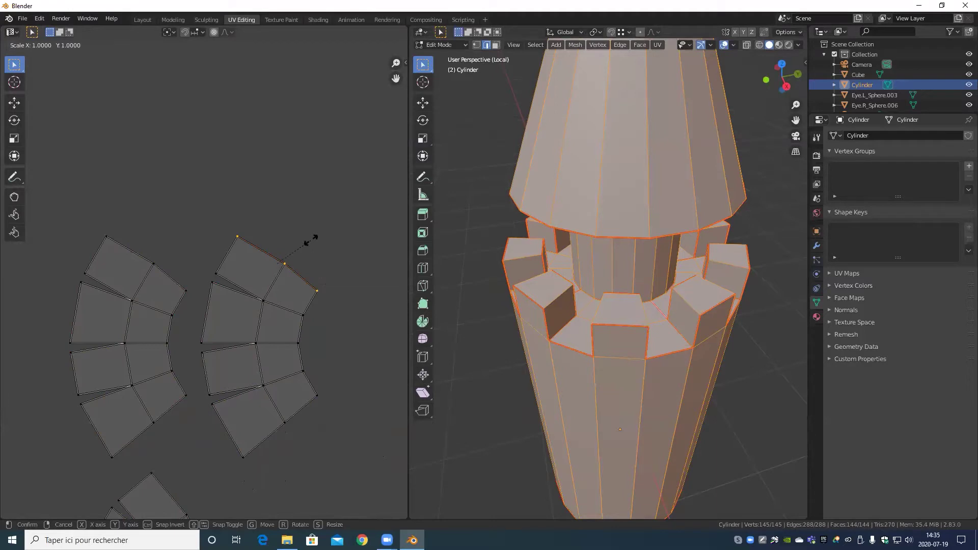
key(y)
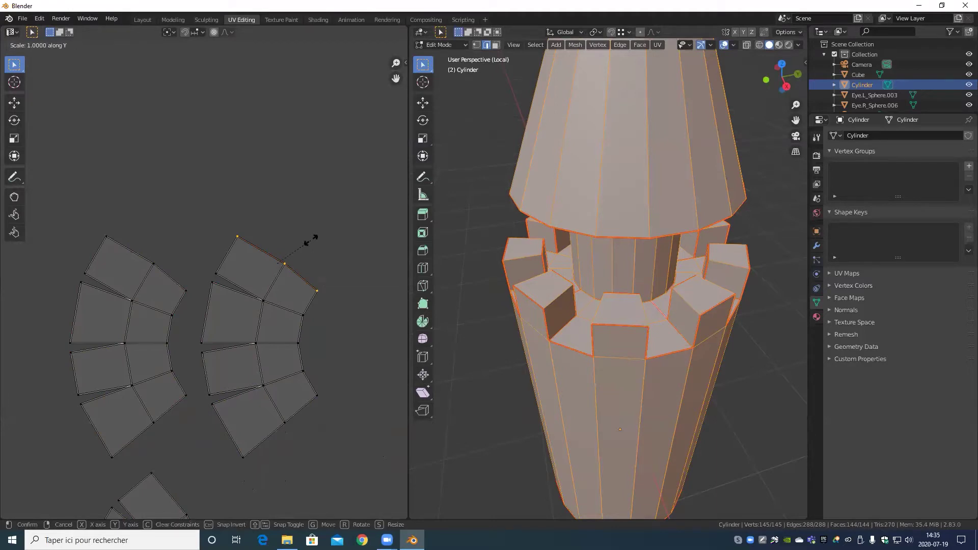
key(0)
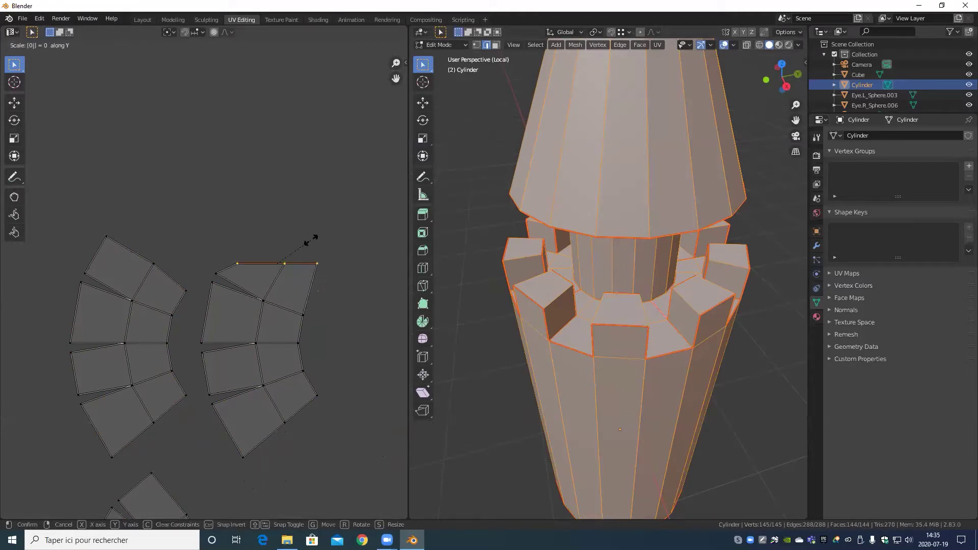
key(Return)
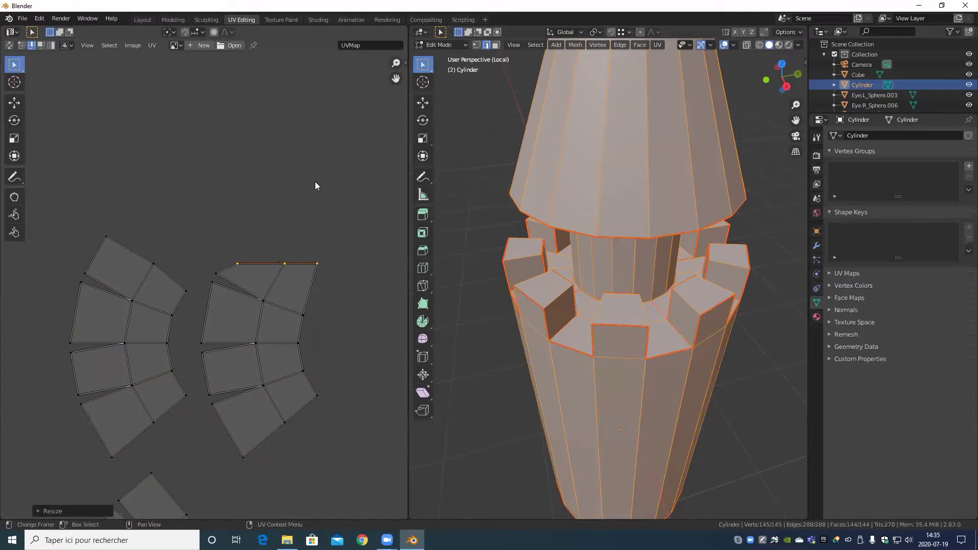
- Straighten the second and third edge rows of the upper-right island by scaling each to 0 along Y
click(242, 289)
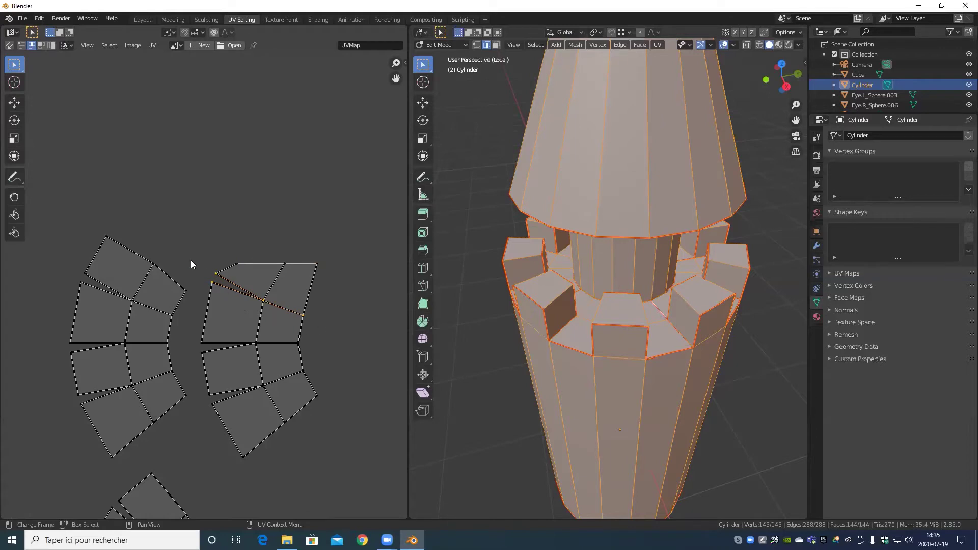
key(s)
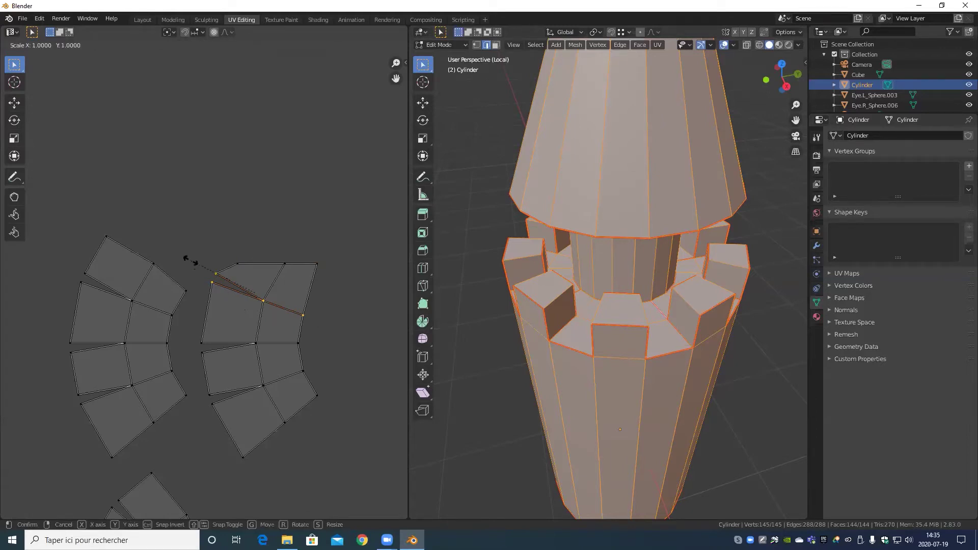
key(y)
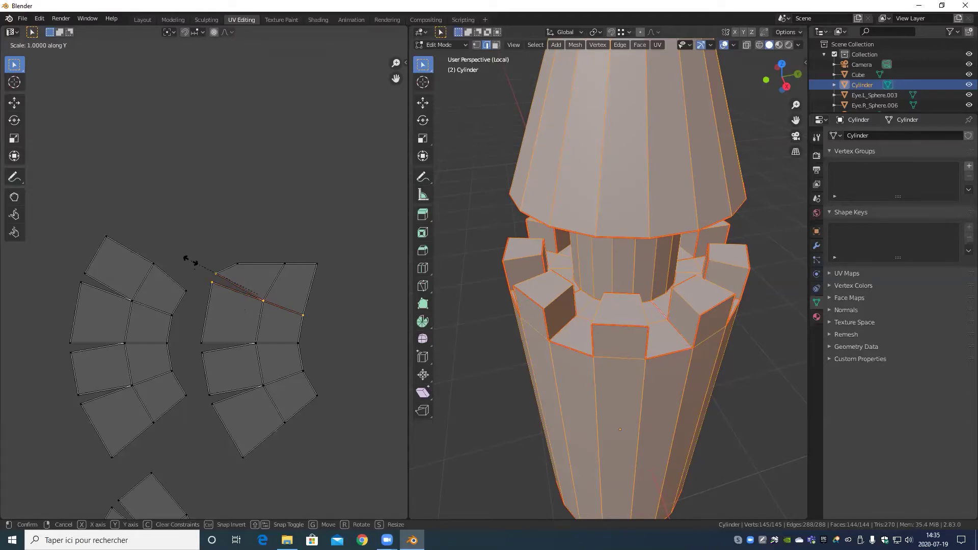
text(0)
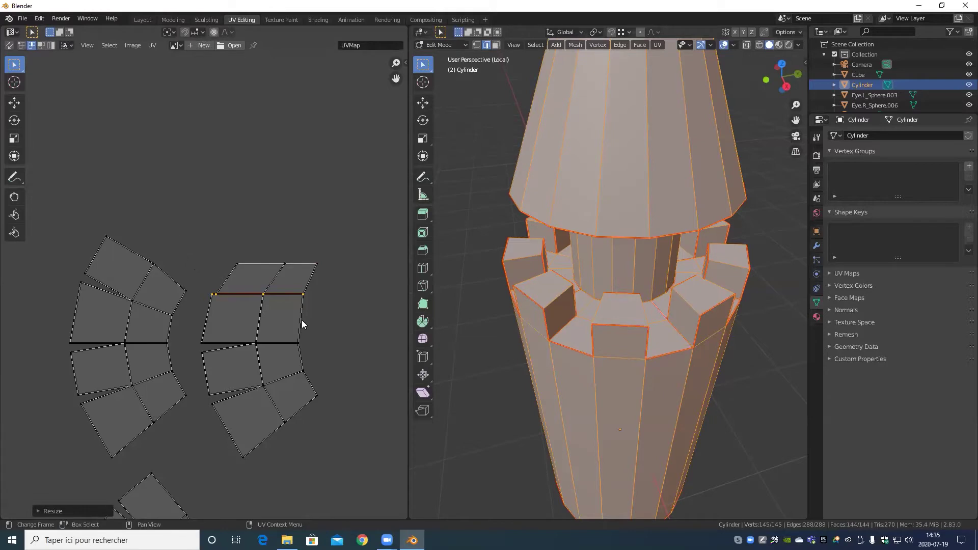
alt+click(233, 343)
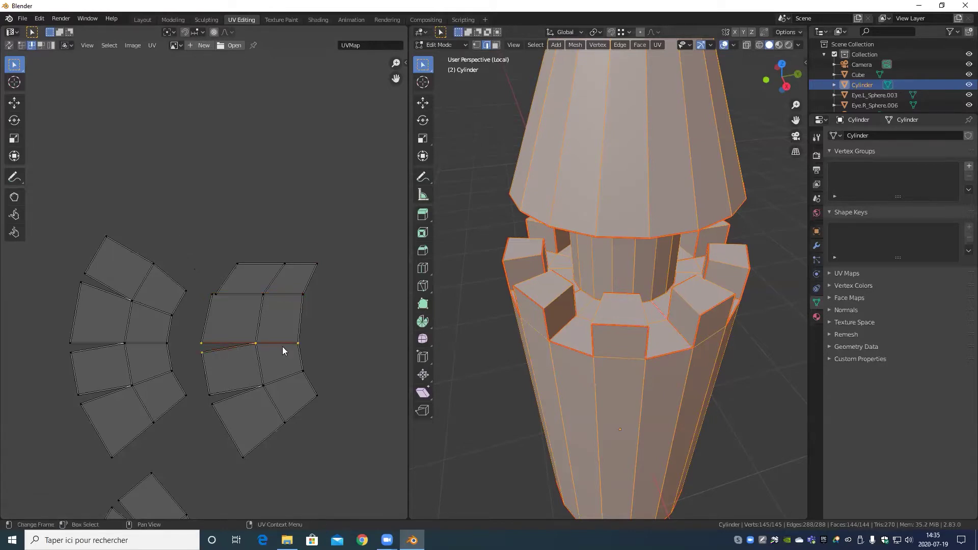
key(s)
key(y)
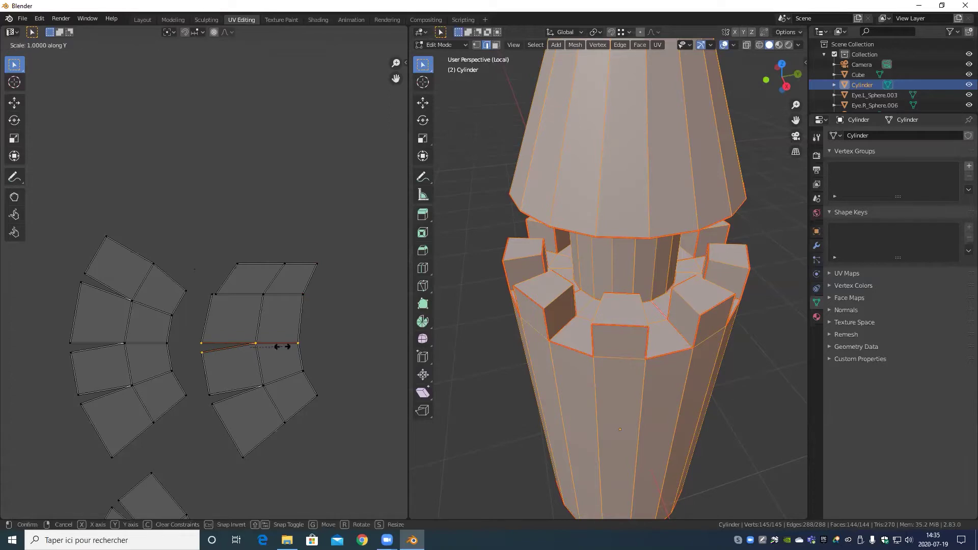
key(0)
key(Return)
- Straighten the fourth and bottom edge rows of the upper-right island by scaling each to 0 along Y
click(249, 386)
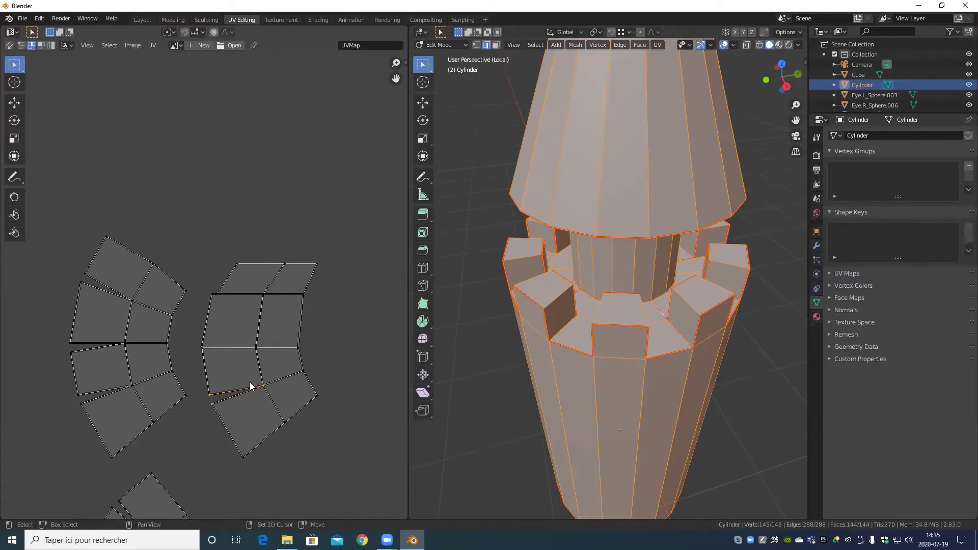
shift+click(286, 378)
key(s)
key(y)
key(0)
key(Return)
alt+click(311, 402)
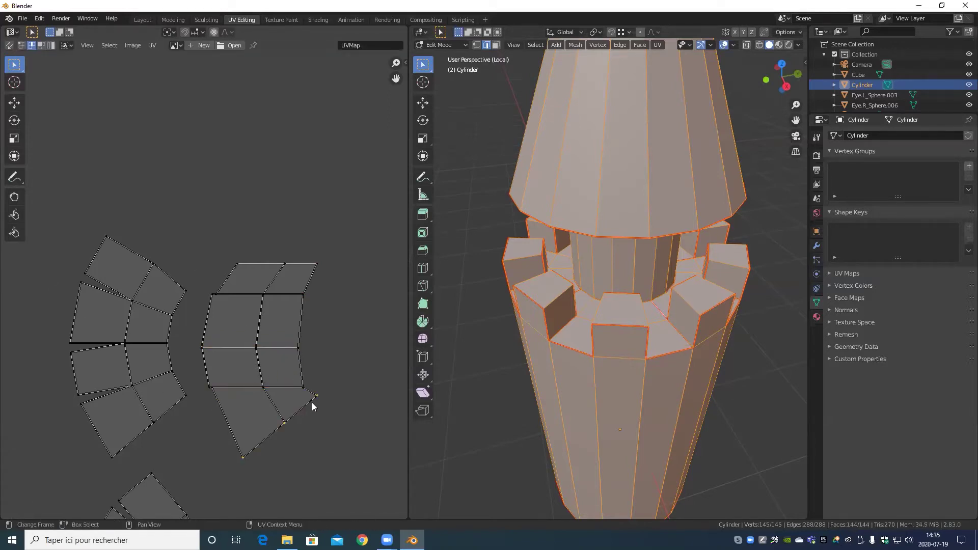
key(s)
key(y)
key(0)
key(Return)
- Flatten the upper-left island's bottom edge row and the row above it by scaling each to 0 along Y
alt+click(128, 457)
key(s)
key(y)
key(0)
key(Return)
alt+click(98, 387)
alt+shift+click(159, 373)
key(s)
key(y)
key(0)
key(Return)
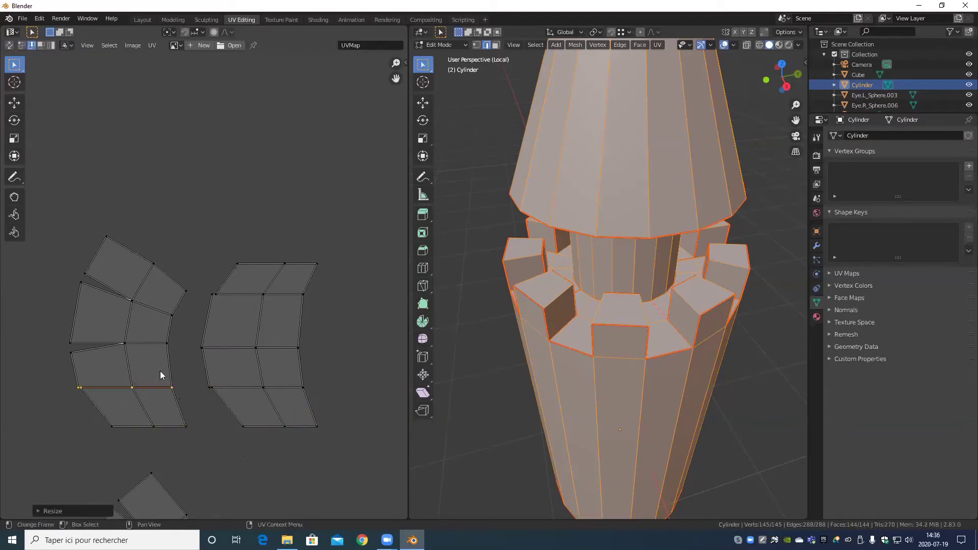
- Straighten the middle and second edge rows of the upper-left island by scaling each to 0 along Y
alt+click(80, 343)
shift+click(145, 338)
key(s)
key(y)
key(0)
key(Return)
click(104, 294)
shift+click(147, 304)
key(s)
key(y)
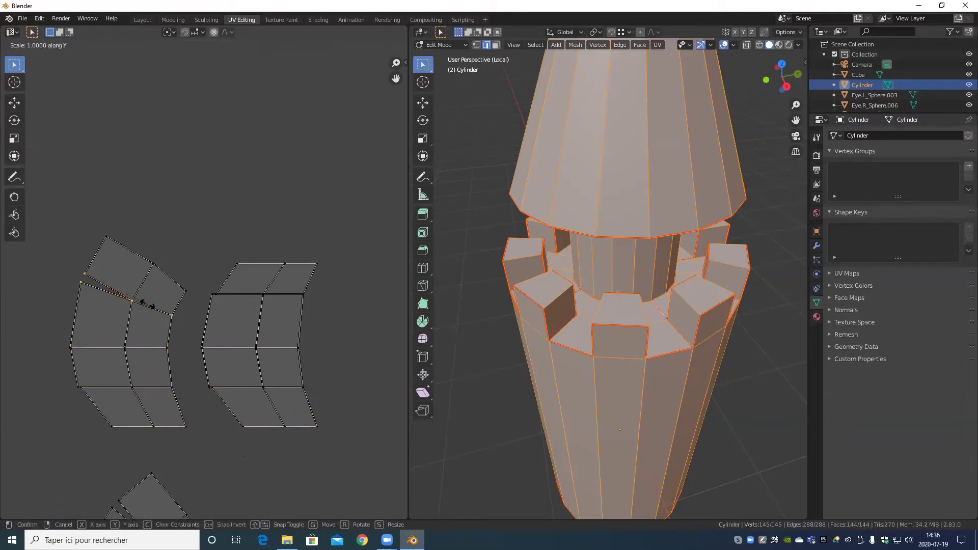
key(0)
key(Return)
- Flatten the top edge row of the upper-left island by scaling it to 0 along Y
click(150, 263)
shift+click(165, 270)
key(s)
key(y)
key(0)
key(Return)
- Flatten the top and second edge rows of the long lower-left island by scaling each to 0 along Y
middle_drag(186, 477, 202, 342)
click(195, 363)
shift+click(211, 392)
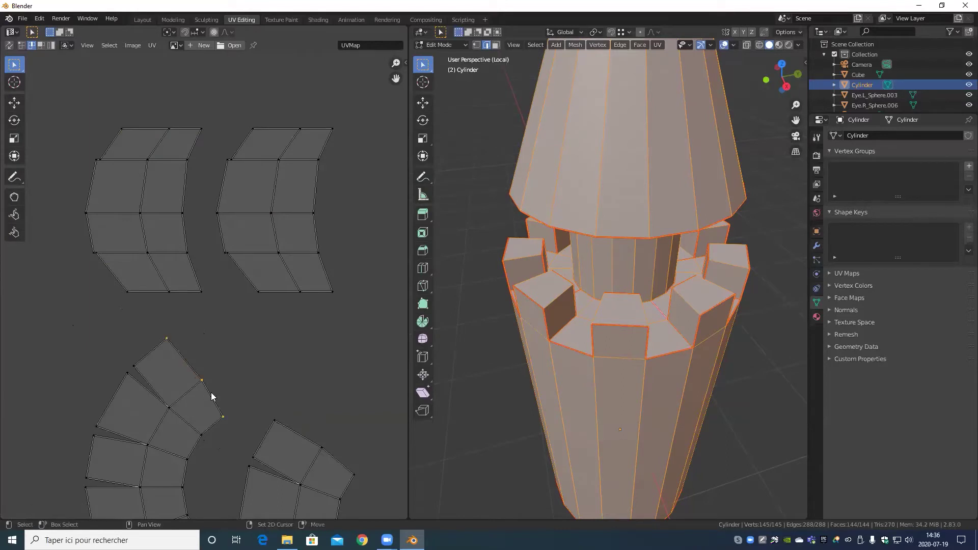
key(s)
key(y)
key(0)
key(Return)
alt+click(148, 389)
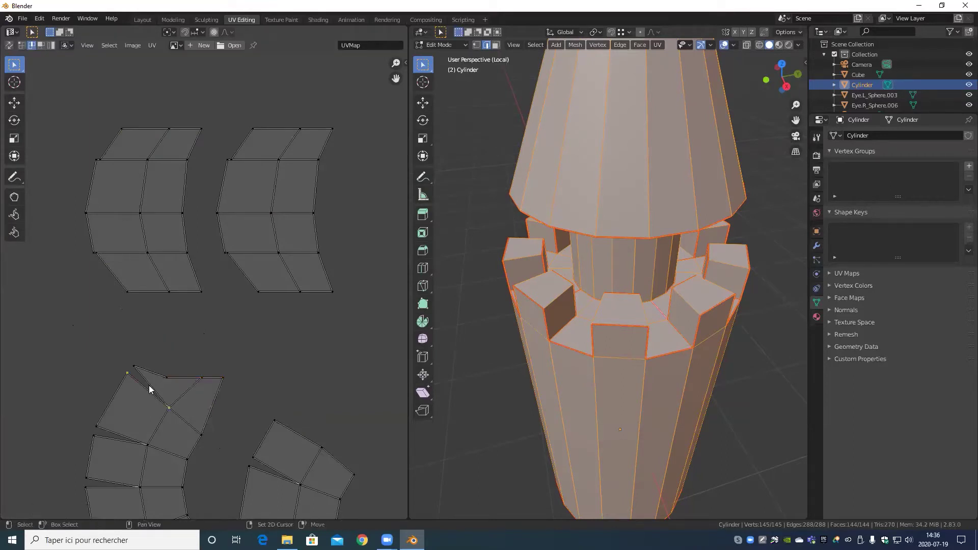
key(s)
key(y)
key(0)
key(Return)
- Straighten the third, fourth and fifth edge rows of the lower-left island by scaling each to 0 along Y
middle_drag(184, 423, 209, 293)
alt+click(170, 323)
key(s)
key(y)
key(0)
key(Return)
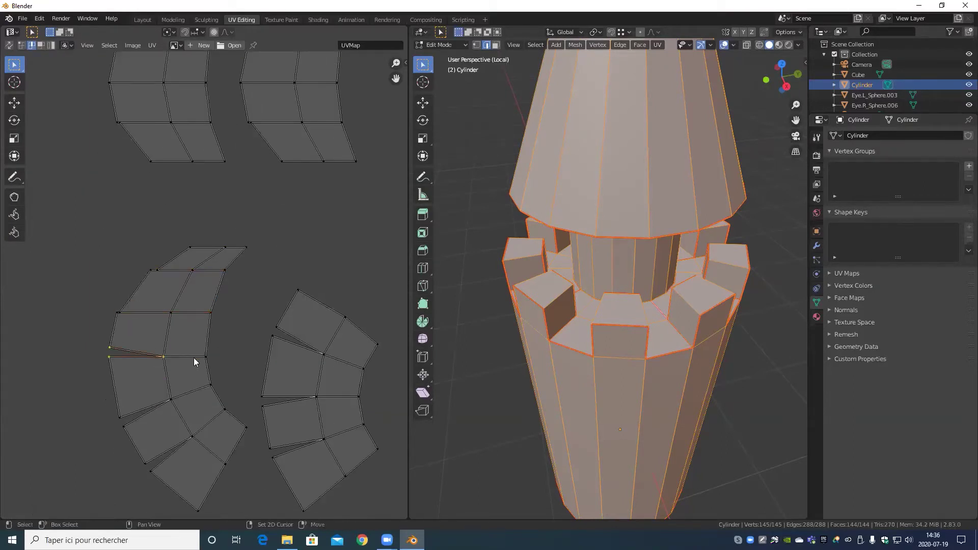
alt+click(189, 392)
key(s)
key(y)
key(0)
key(Return)
- Flatten the sixth and bottom edge rows of the lower-left island by scaling each to 0 along Y
alt+click(173, 448)
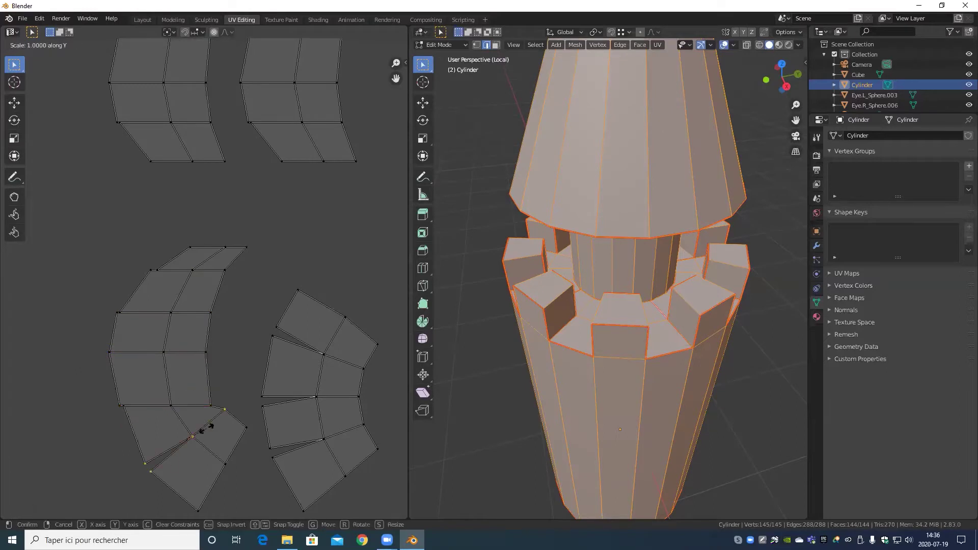
key(s)
key(y)
key(0)
key(Return)
alt+click(213, 489)
key(s)
key(y)
key(0)
key(Return)
- Flatten the top and second edge rows of the lower-right island by scaling each to 0 along Y
alt+click(336, 312)
key(s)
key(y)
key(0)
key(Return)
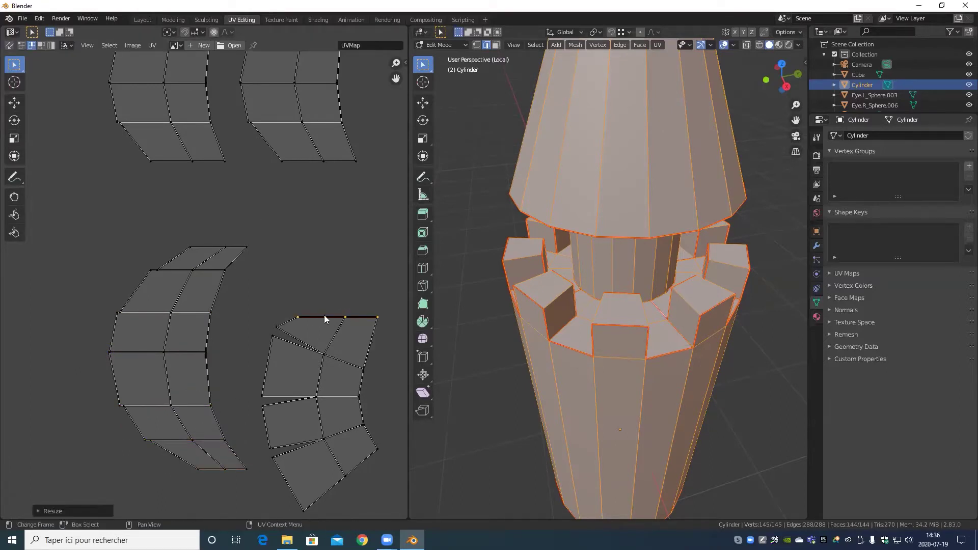
alt+click(354, 366)
key(s)
key(y)
key(0)
key(Return)
- Straighten the third and fourth edge rows of the lower-right island by scaling each to 0 along Y
alt+click(288, 397)
key(s)
key(y)
key(0)
key(Return)
alt+click(306, 447)
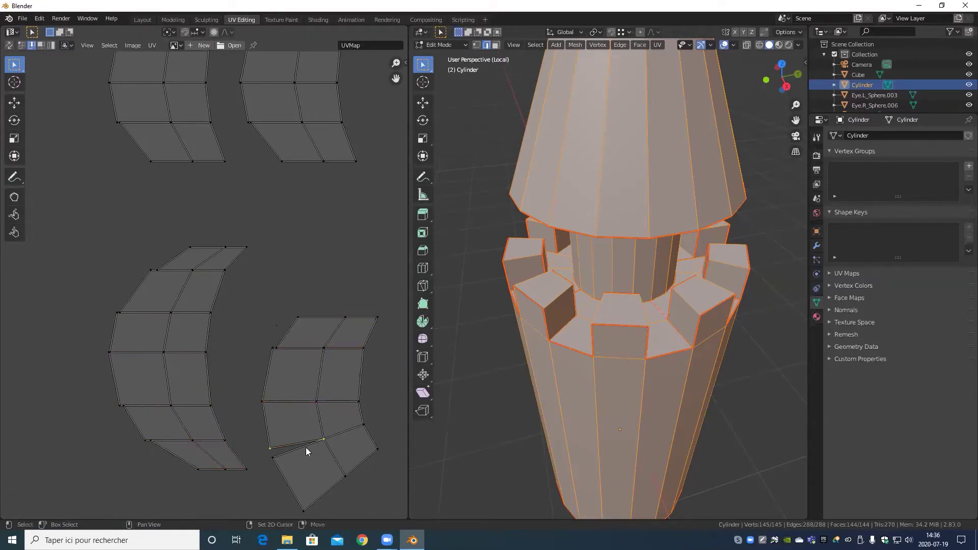
key(s)
key(y)
key(0)
key(Return)
- Flatten the bottom edge row of the lower-right island by scaling it to 0 along Y
alt+click(339, 482)
key(s)
key(y)
key(0)
key(Return)
scroll(347, 408, down, 5)
scroll(249, 348, up, 5)
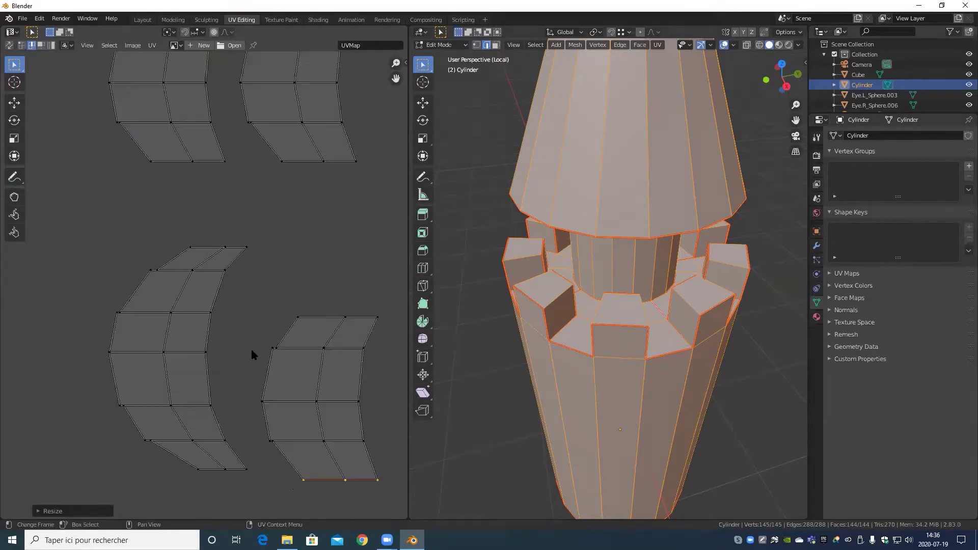
scroll(273, 206, down, 1)
scroll(273, 205, down, 2)
middle_drag(144, 261, 75, 244)
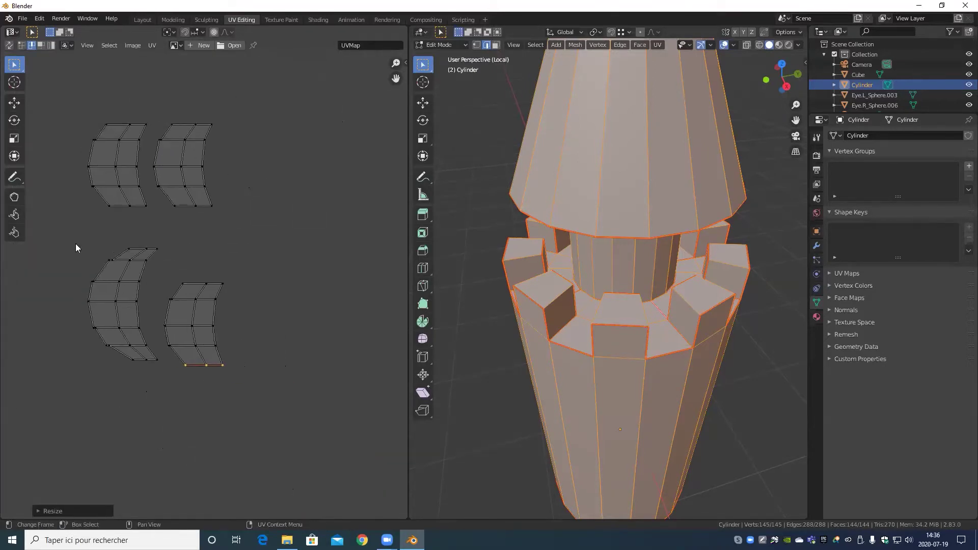
middle_drag(249, 249, 328, 341)
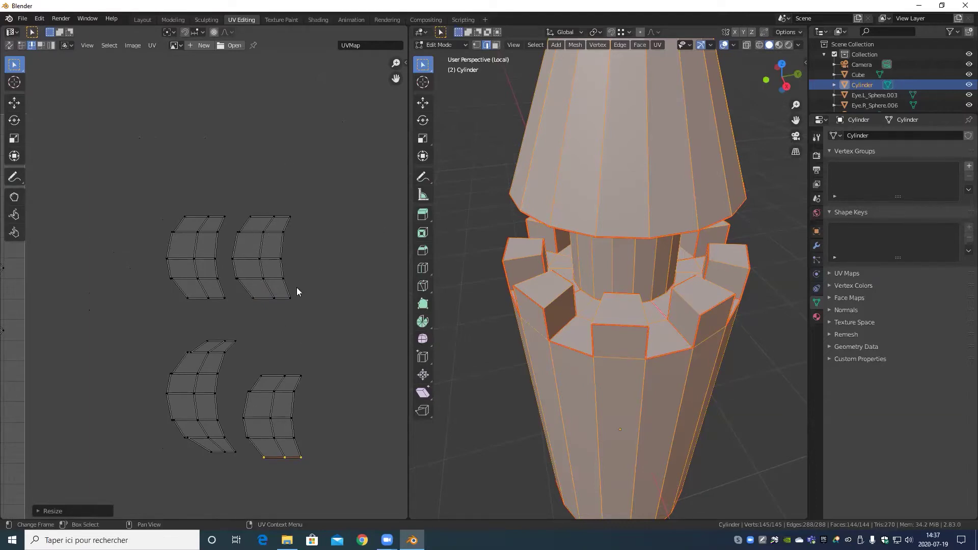
- Straighten the right and middle edge columns of the upper-right island by scaling each to 0 along X
alt+click(280, 255)
key(s)
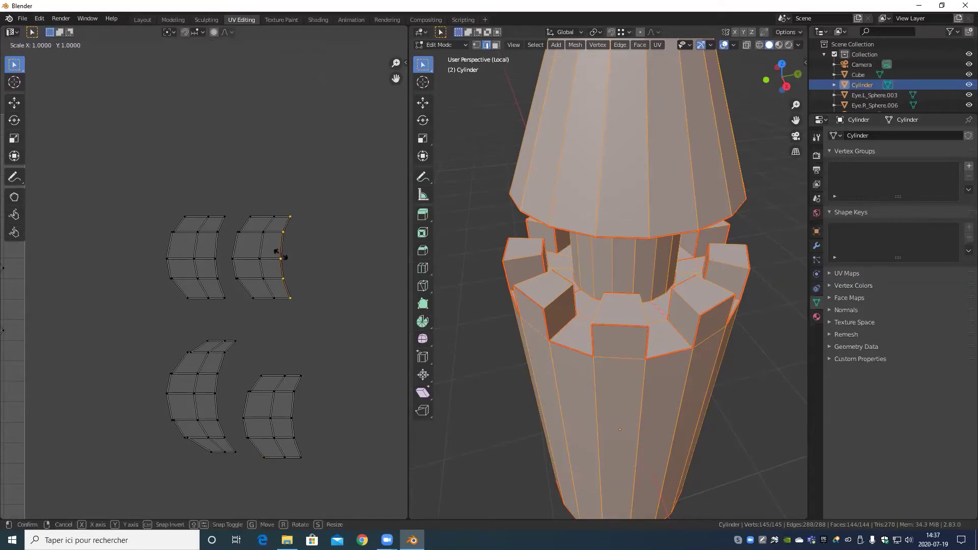
text(x)
text(0)
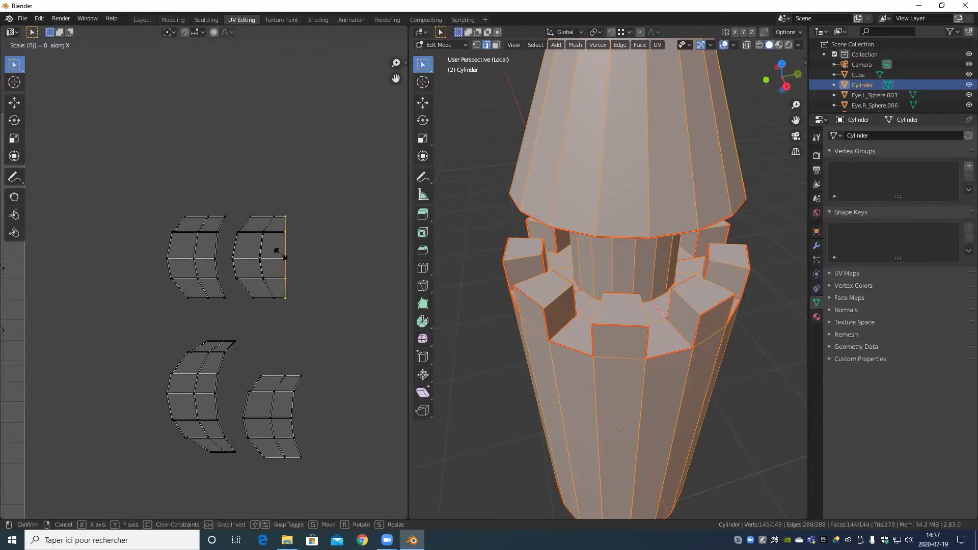
key(Return)
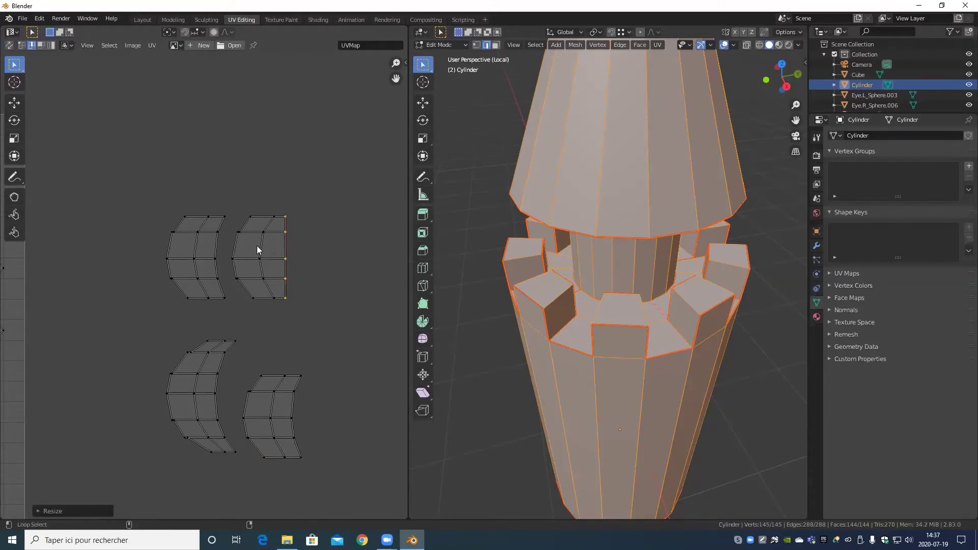
alt+click(258, 249)
text(sx0)
key(Return)
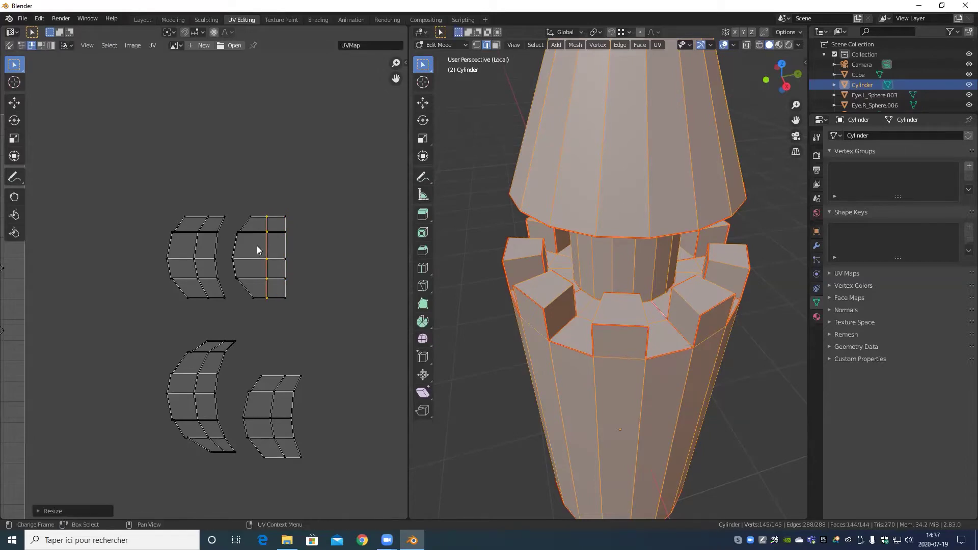
- Straighten the full left edge column of the upper-right island by scaling it to 0 along X
alt+click(234, 244)
key(s)
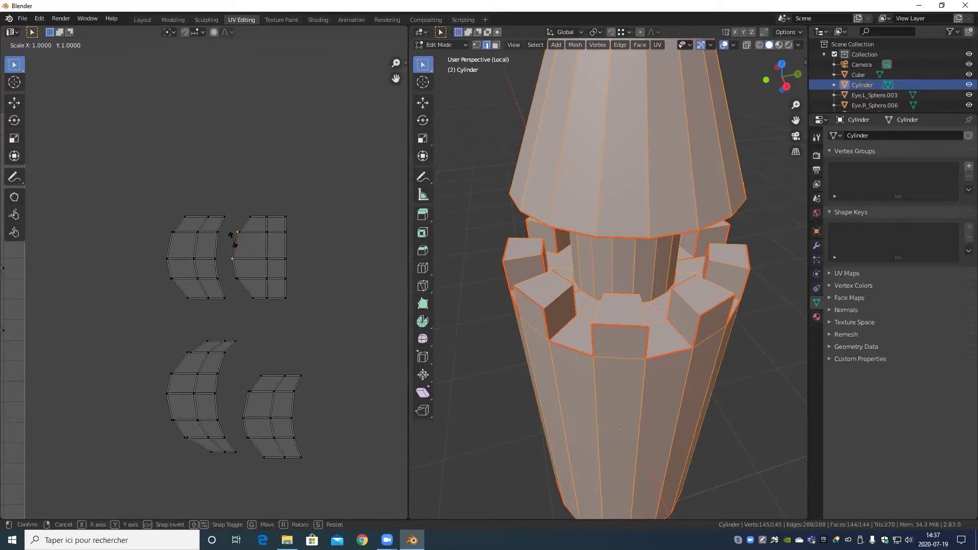
right_click(233, 240)
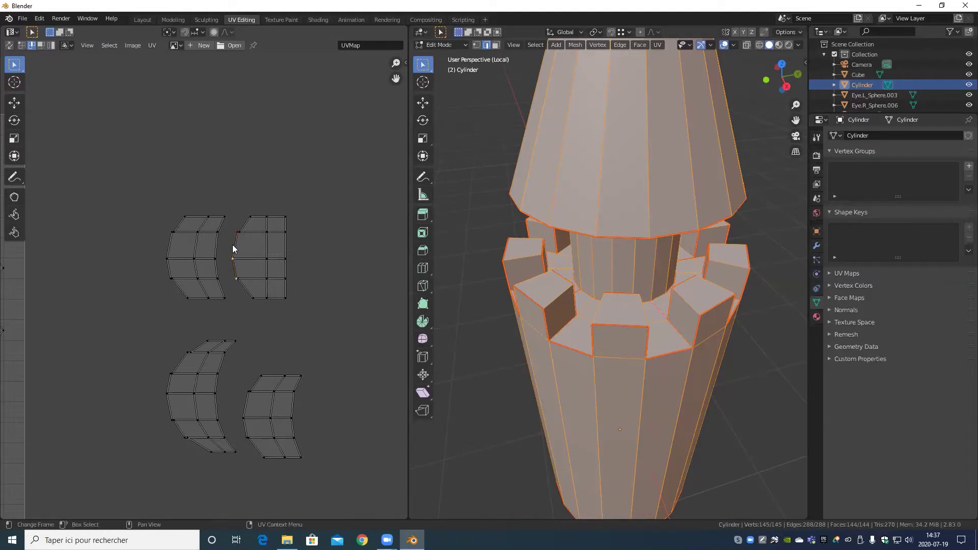
alt+click(232, 249)
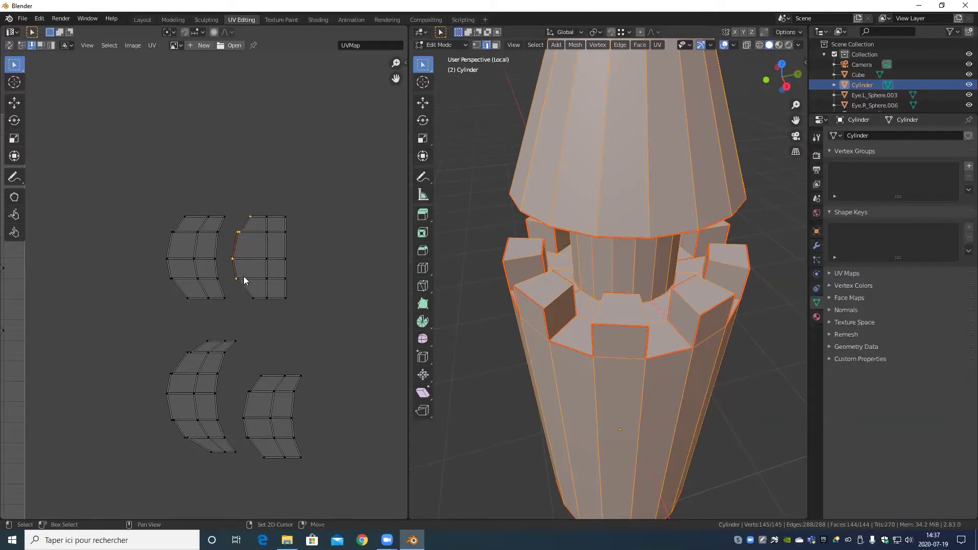
key(s)
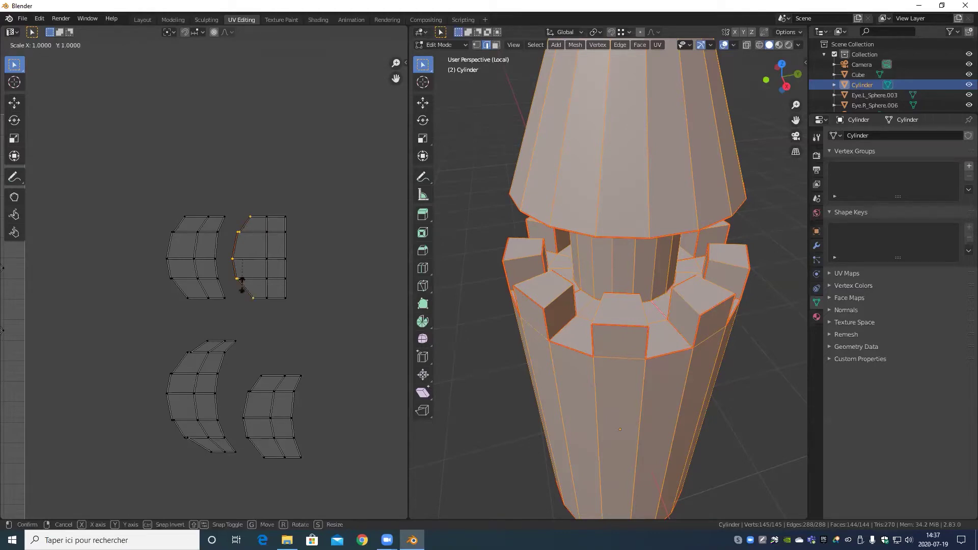
key(x)
key(0)
key(Return)
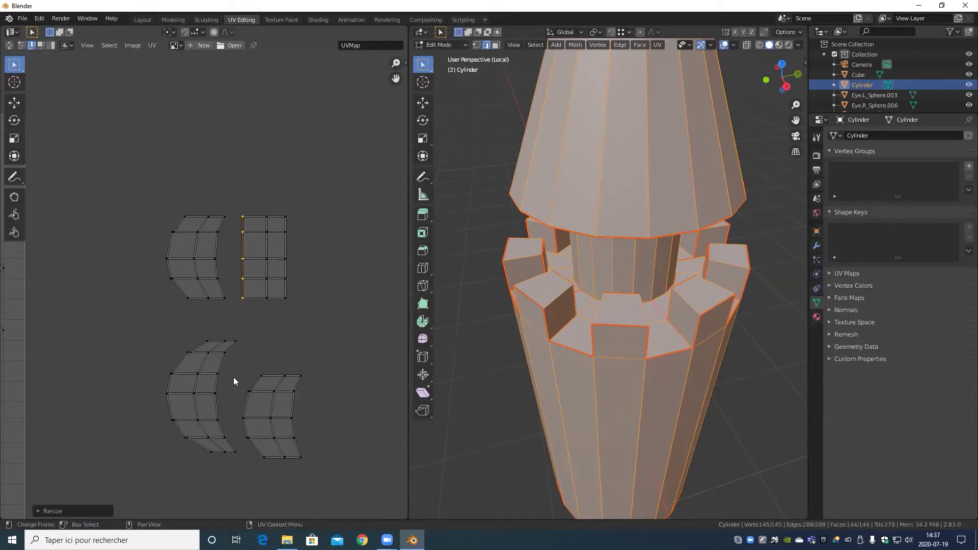
- Straighten the left edge column of the lower-right island by scaling it to 0 along X
alt+click(259, 384)
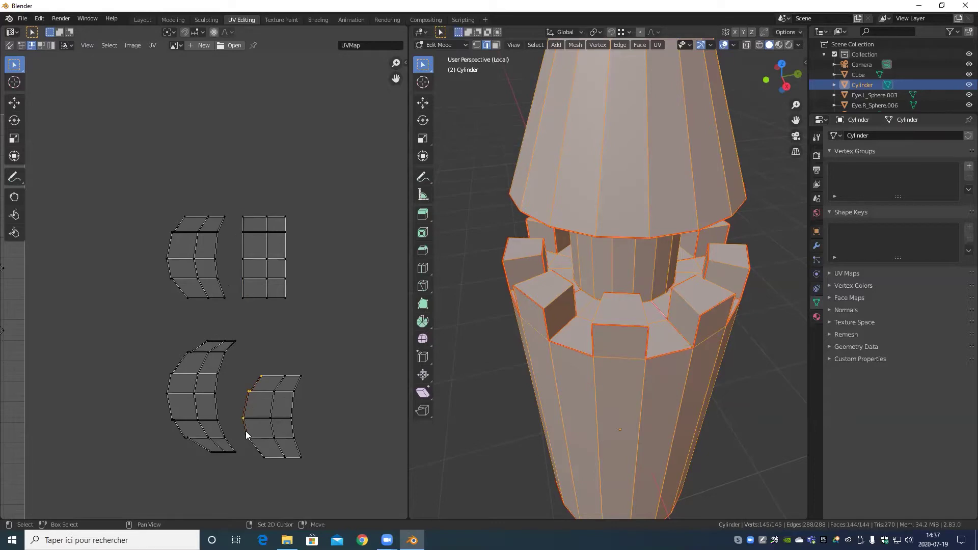
key(s)
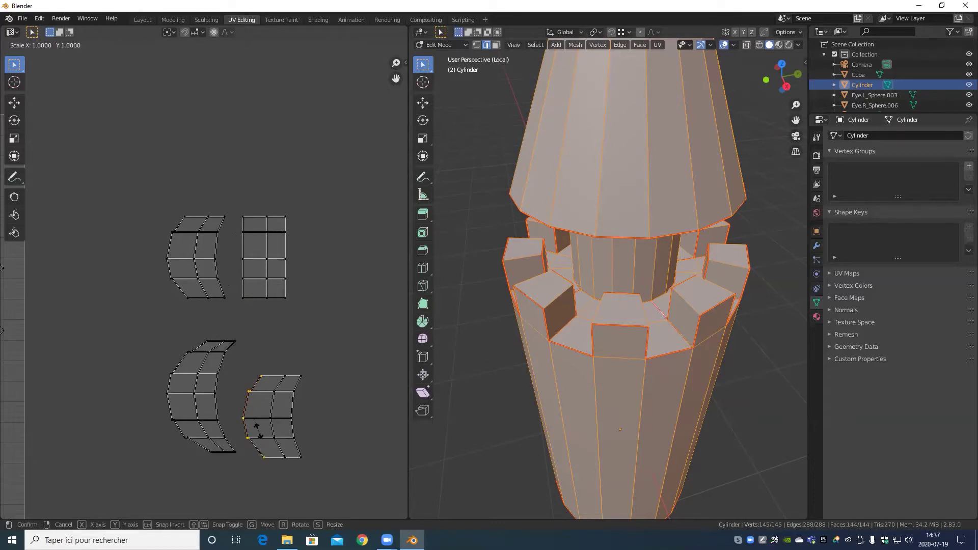
key(x)
key(0)
key(Return)
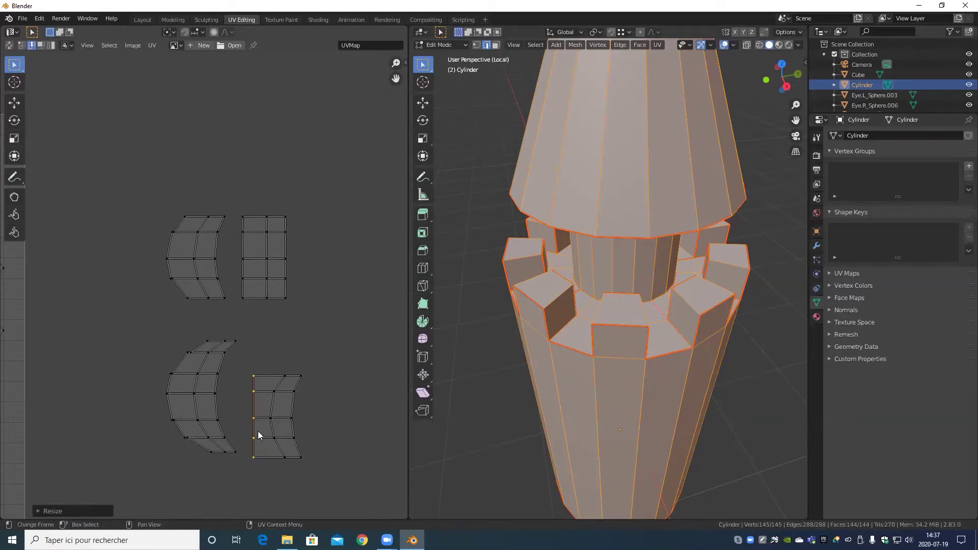
- Select every segment of the lower-left island's left edge and straighten it by scaling to 0 along X
click(198, 348)
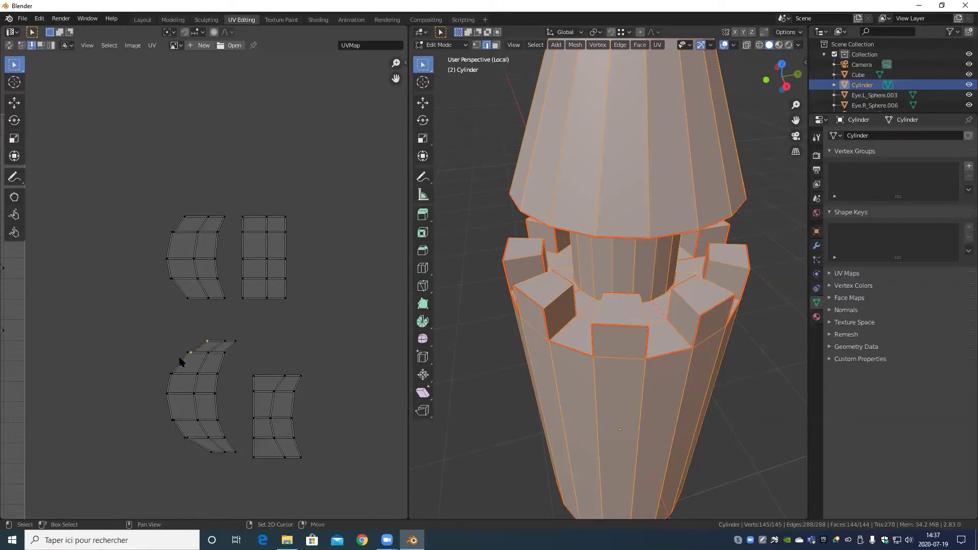
shift+click(178, 427)
shift+click(200, 445)
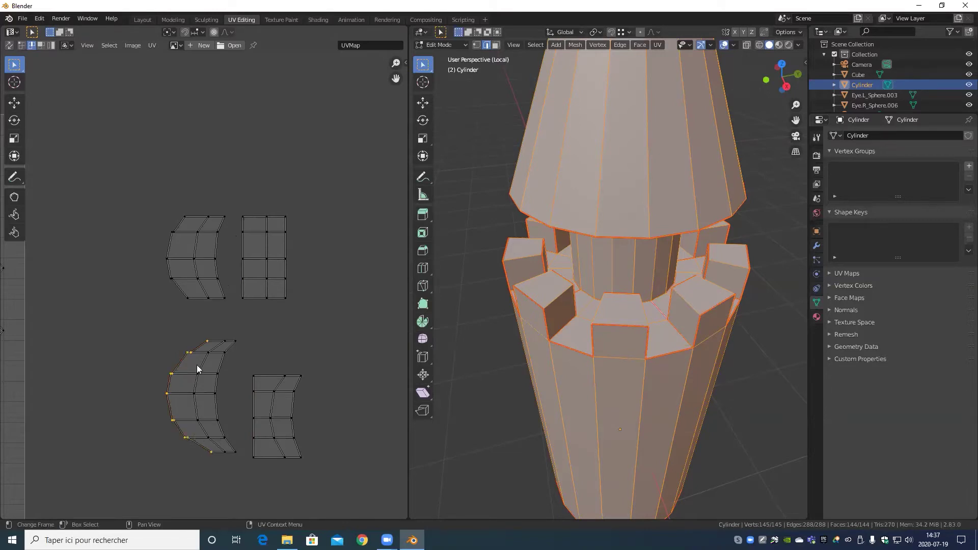
key(s)
key(x)
key(0)
key(Return)
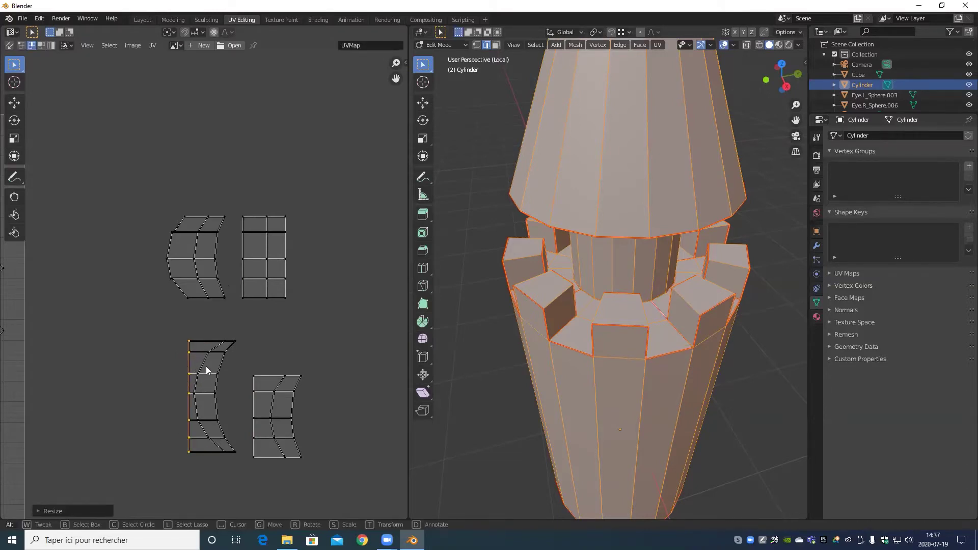
- Try to scale the middle edge column of the lower-left island to 0 along Y, and undo it
alt+click(204, 364)
key(s)
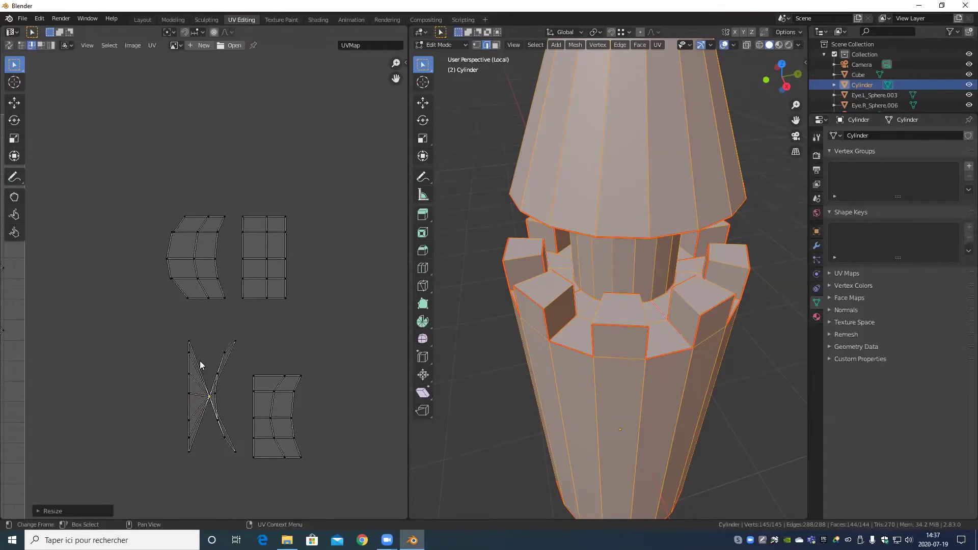
key(y)
key(0)
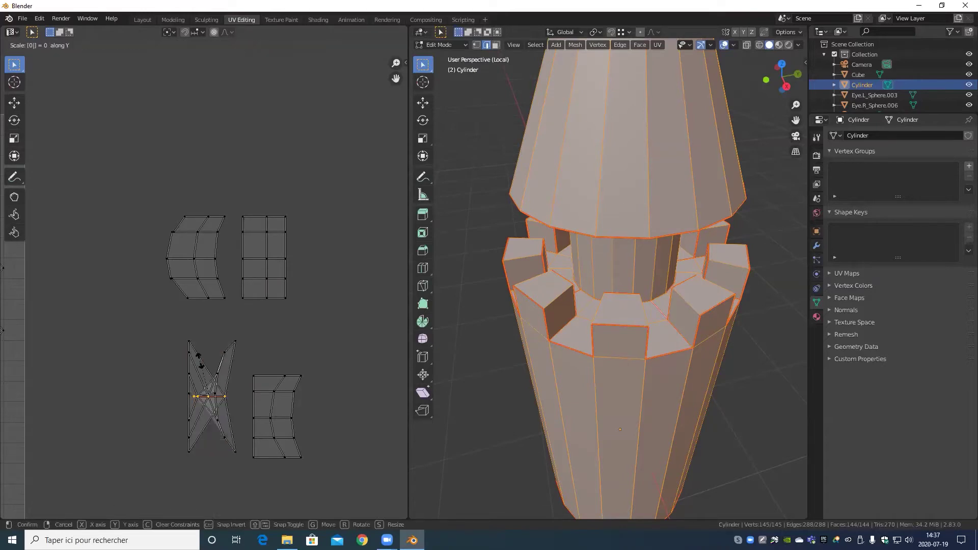
key(Return)
key(ctrl+z)
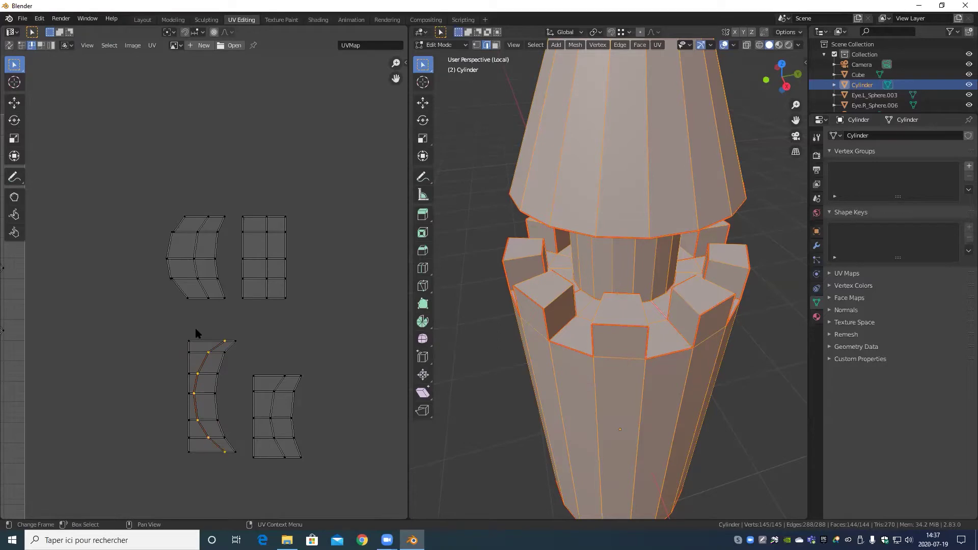
- Straighten the middle and right edge columns of the lower-left island by scaling each to 0 along X
key(s)
key(x)
key(0)
key(Return)
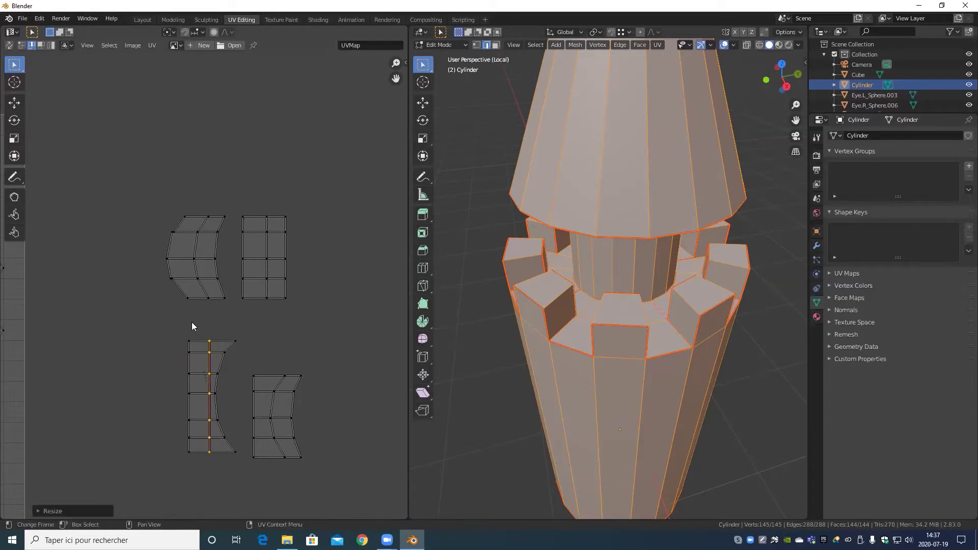
key(ctrl+z)
scroll(231, 412, up, 5)
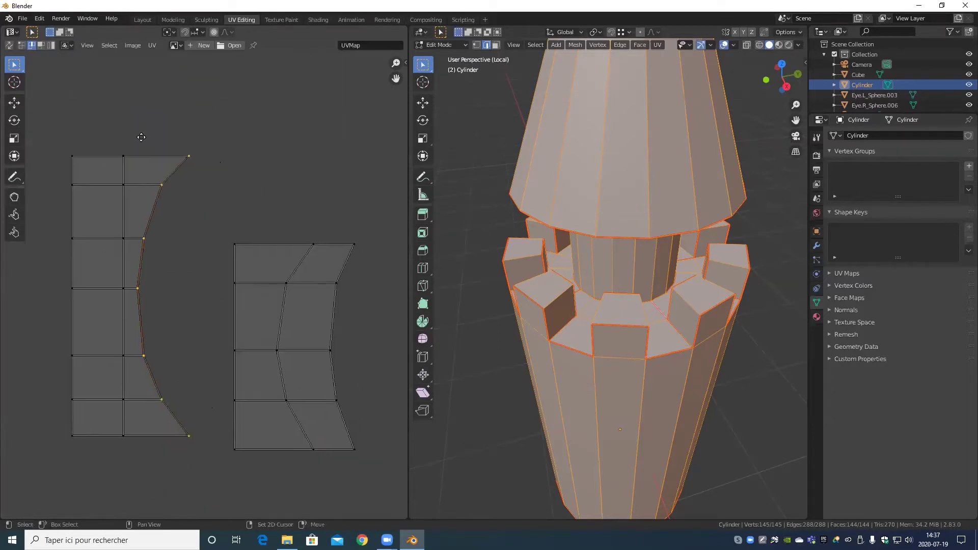
key(s)
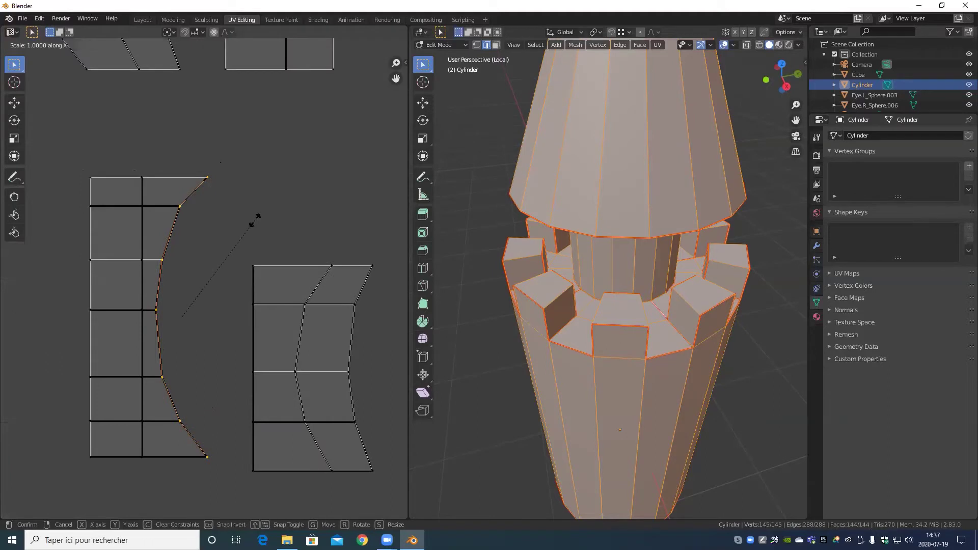
key(x)
key(0)
key(Return)
scroll(254, 229, down, 3)
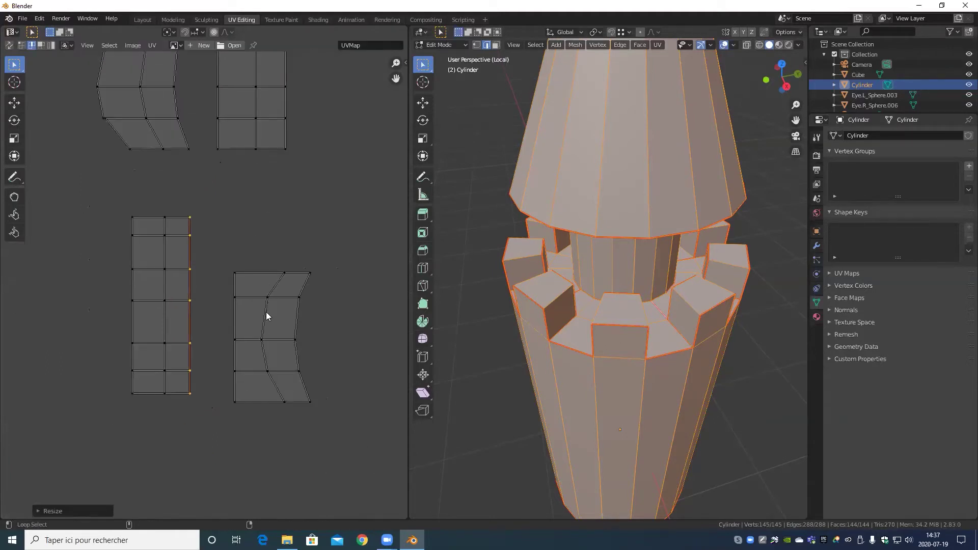
- Straighten the middle edge column of the lower-right island by scaling it to 0 along X
alt+click(266, 312)
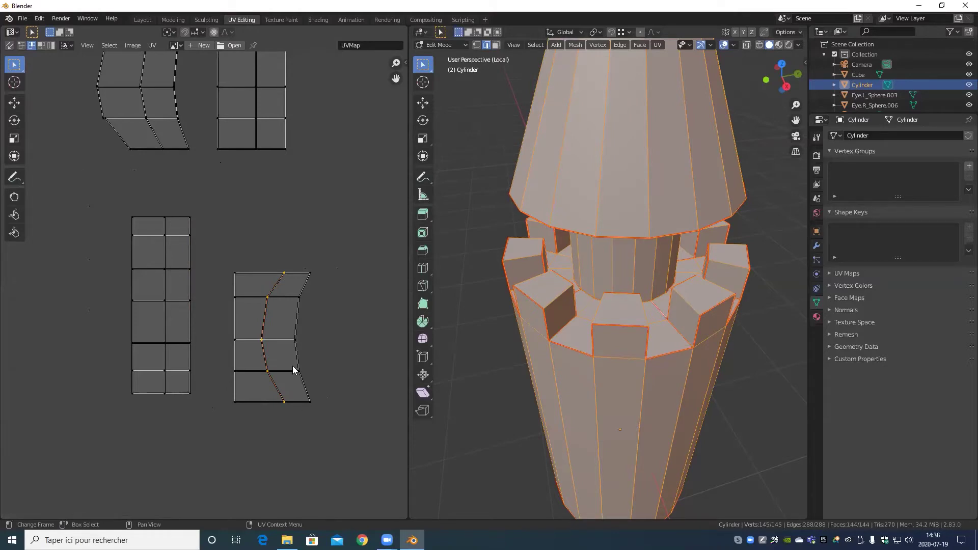
key(s)
key(x)
key(0)
key(Return)
- Straighten the middle and right edge columns of the upper-left island by scaling each to 0 along X
scroll(154, 230, down, 3)
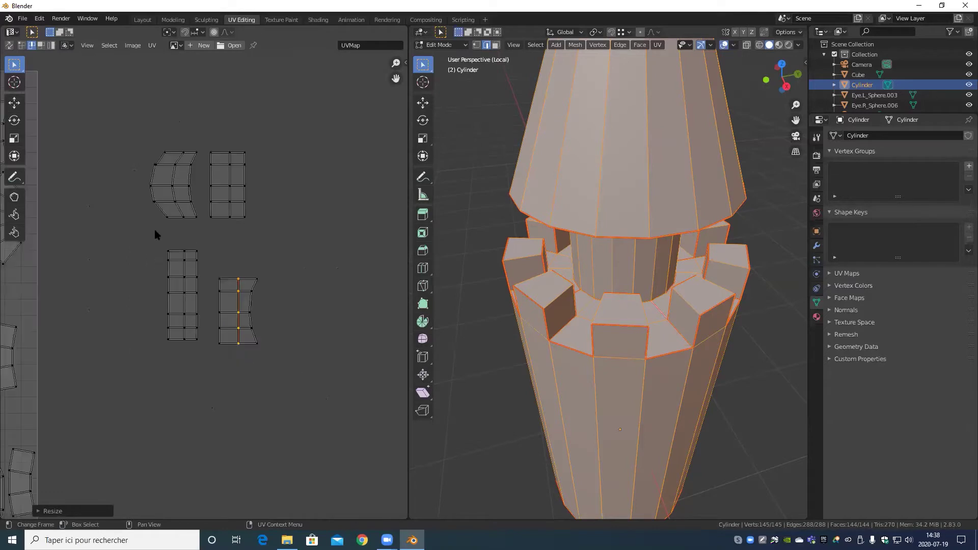
middle_drag(194, 228, 284, 294)
scroll(266, 279, up, 3)
alt+click(272, 281)
key(s)
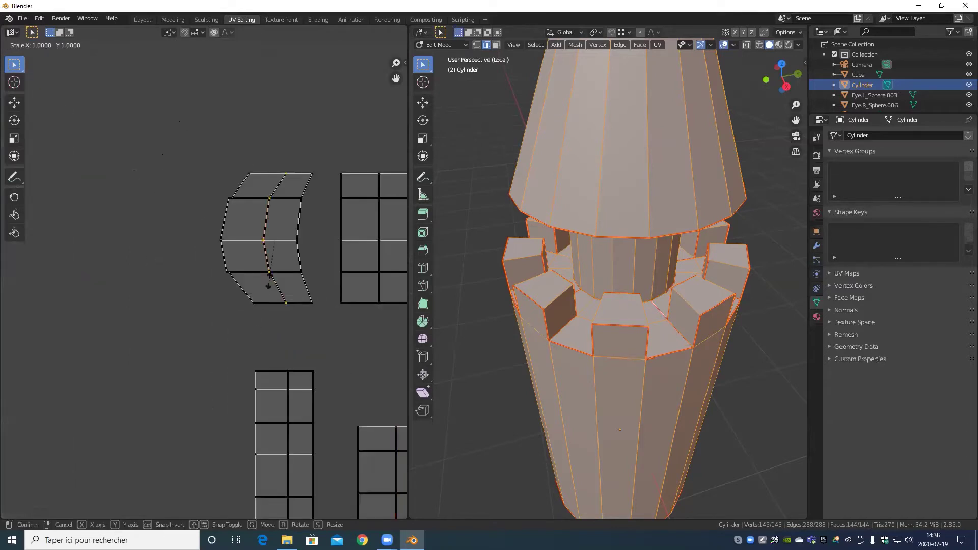
key(x)
key(0)
key(Return)
alt+click(299, 261)
key(s)
key(x)
key(0)
key(Return)
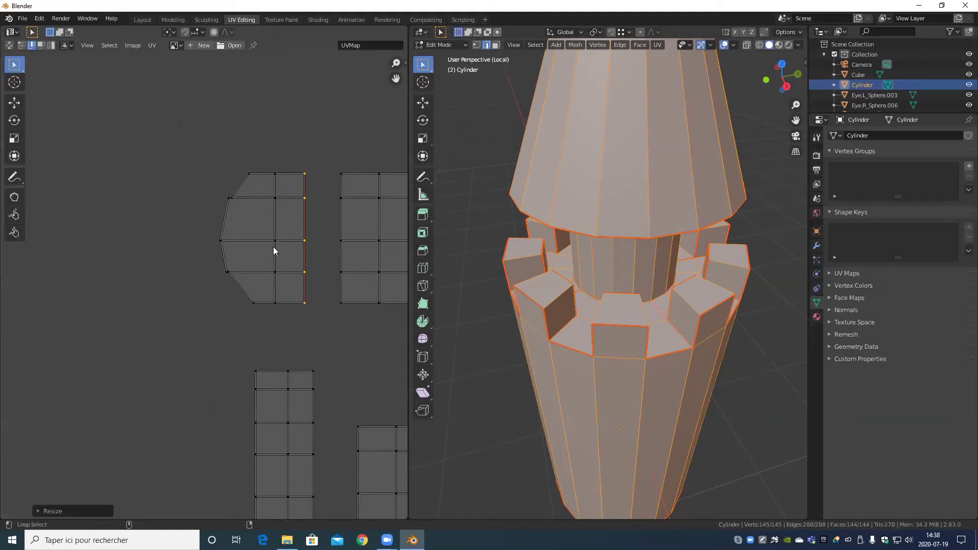
- Straighten the left edge column of the upper-left island by scaling it to 0 along X
alt+click(239, 289)
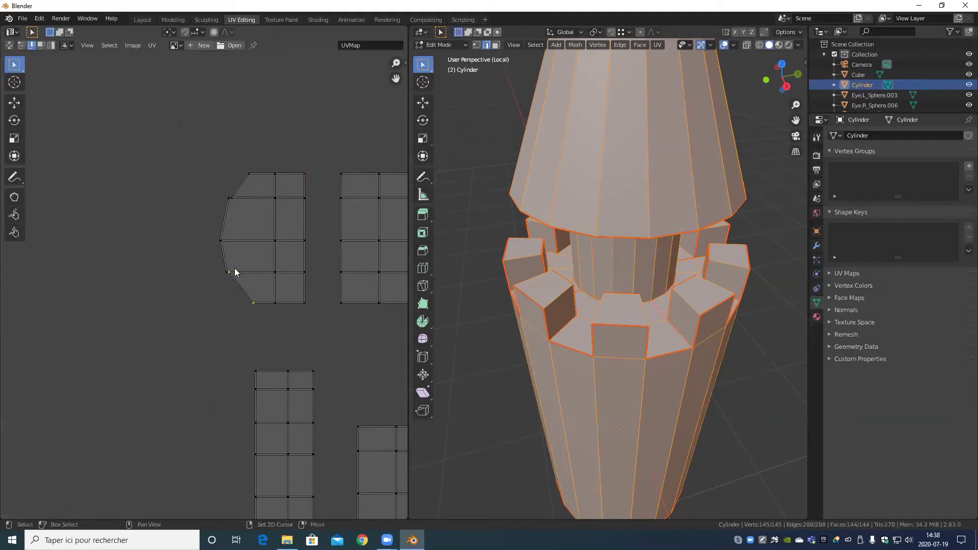
alt+shift+click(235, 191)
key(s)
key(x)
key(0)
key(Return)
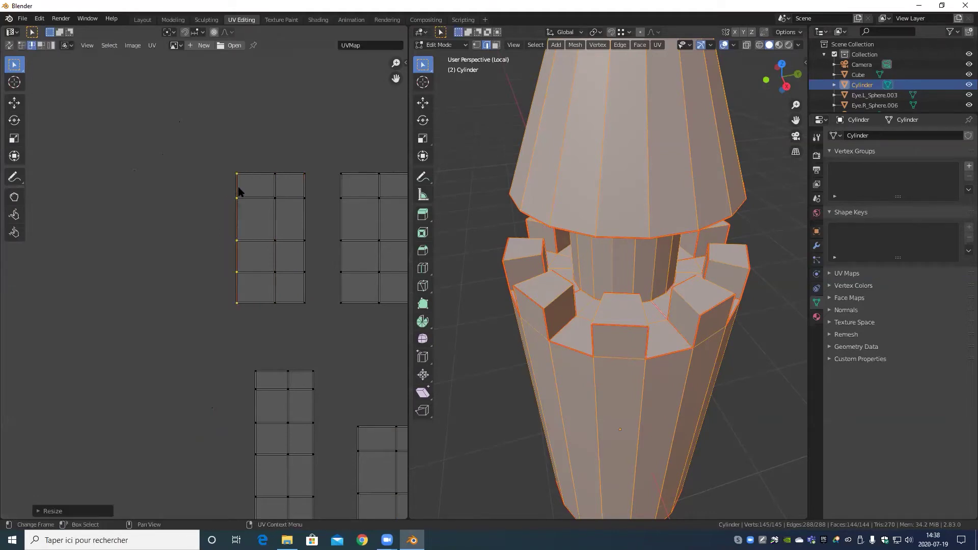
- Straighten the right edge column of the lower-right island by scaling it to 0 along X
scroll(252, 153, down, 5)
scroll(247, 304, up, 3)
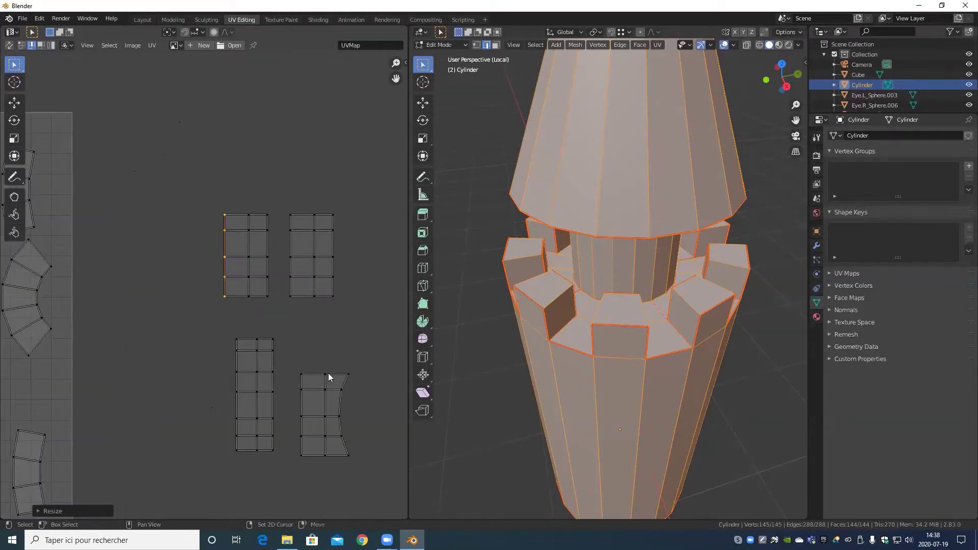
middle_drag(328, 372, 262, 309)
alt+click(260, 320)
key(s)
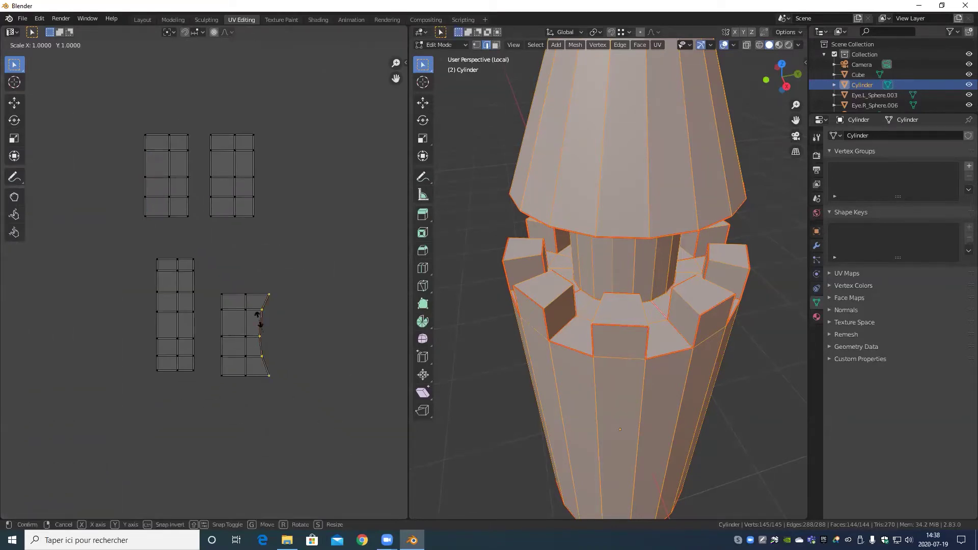
key(x)
key(0)
key(Return)
- Extend the selection to the entire linked lower-right UV island
scroll(246, 332, up, 2)
scroll(300, 298, up, 1)
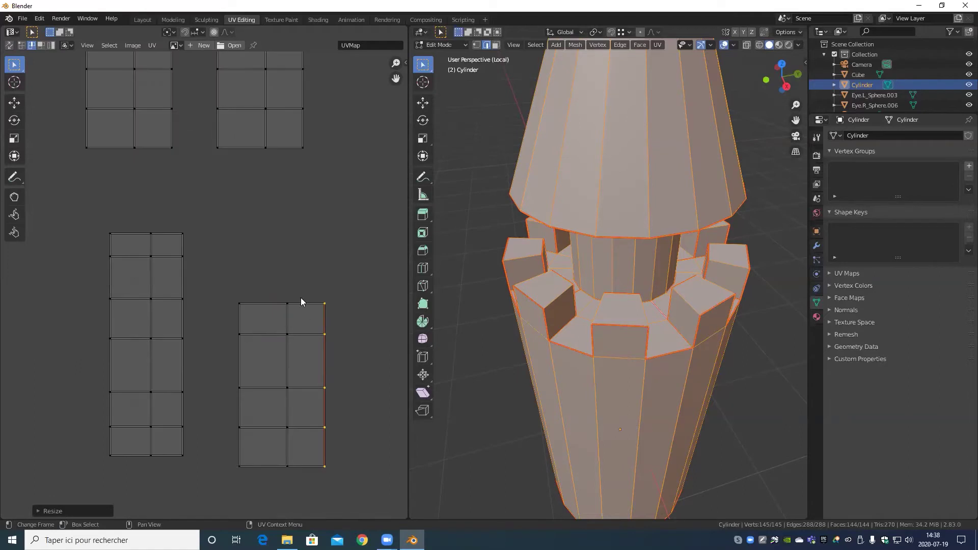
key(ctrl+l)
scroll(237, 209, down, 5)
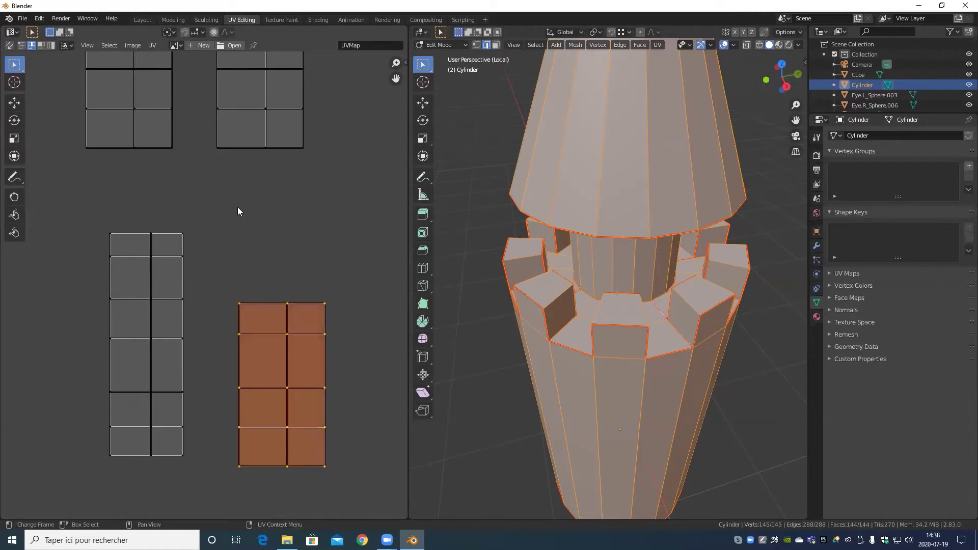
scroll(248, 238, up, 3)
scroll(257, 230, down, 2)
shift+middle_drag(257, 229, 285, 263)
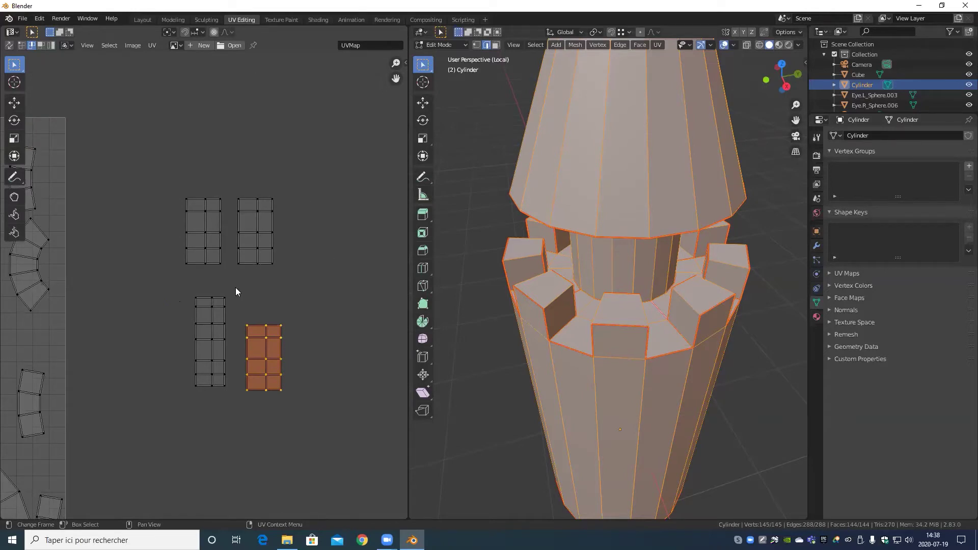
scroll(234, 296, up, 3)
scroll(224, 300, down, 5)
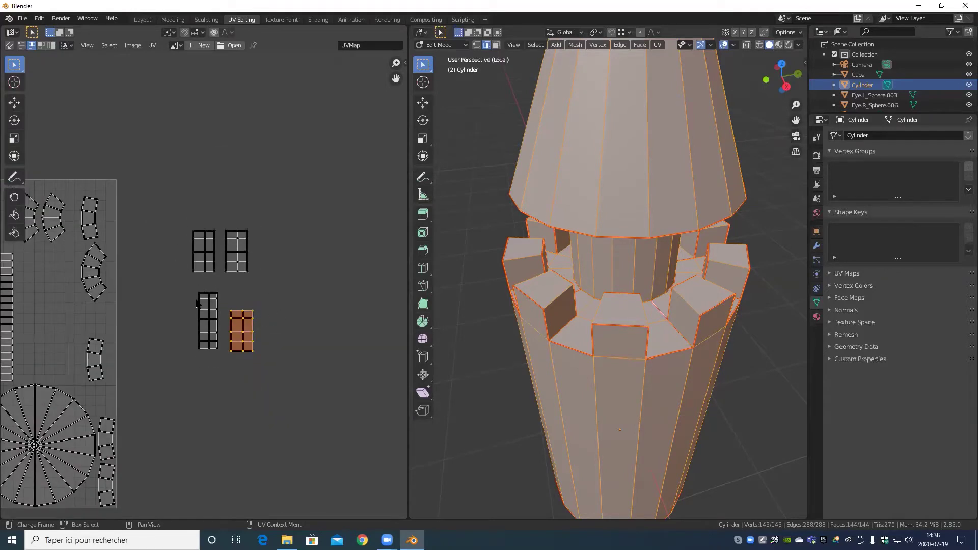
scroll(257, 342, up, 3)
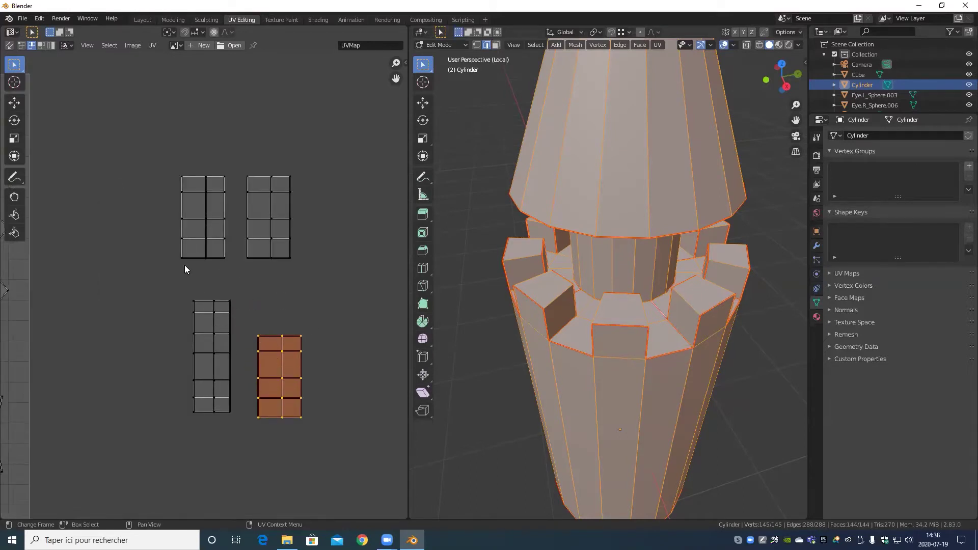
- Enable UV sync selection and select the upper edge of the lower-right island to locate its matching edge on the neighbouring island
middle_drag(279, 294, 272, 347)
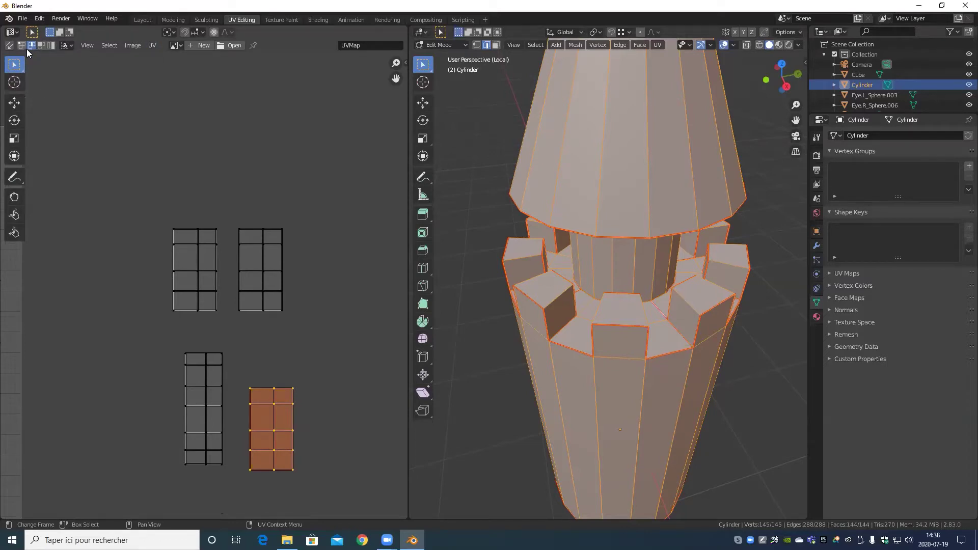
click(9, 45)
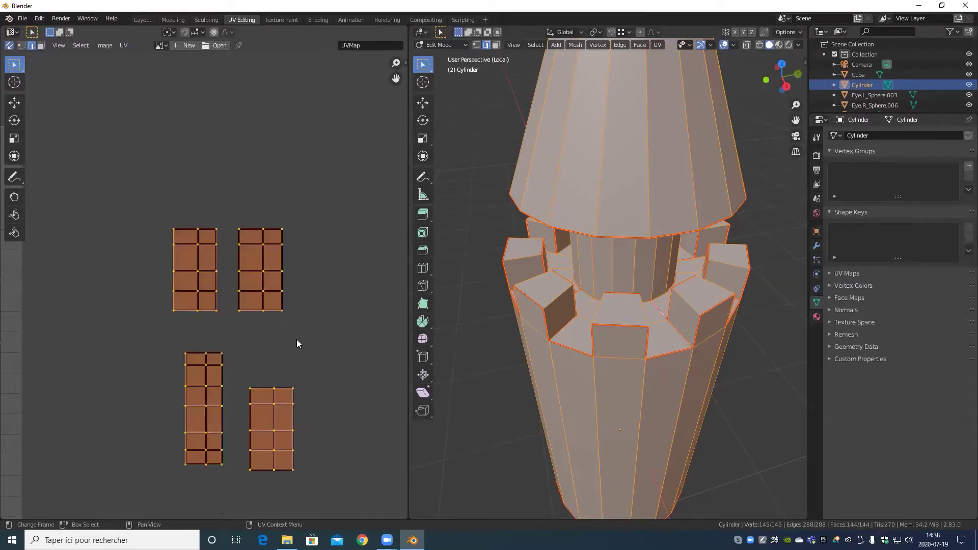
key(alt+a)
key(b)
drag(251, 388, 244, 394)
scroll(232, 346, up, 3)
middle_drag(231, 345, 164, 175)
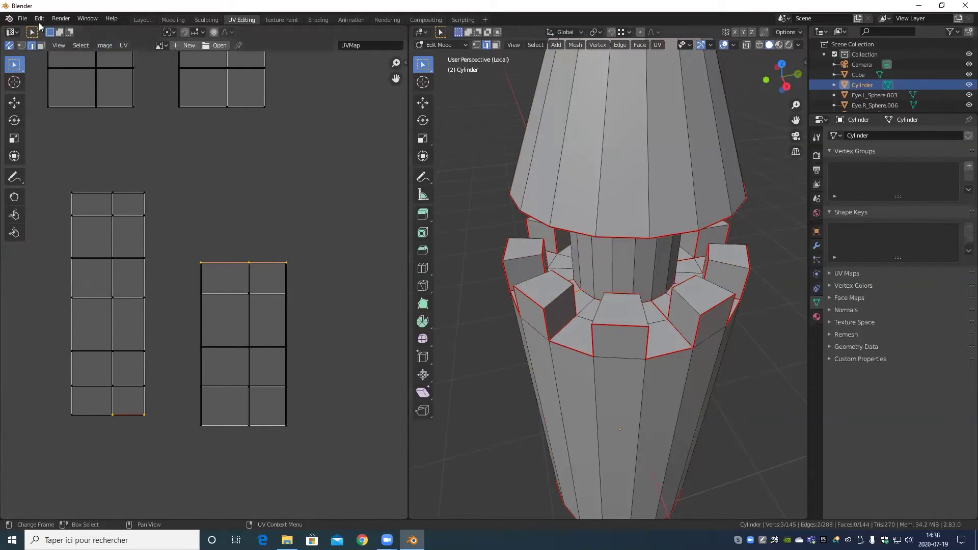
- Disable UV sync selection and move the lower-right island directly beneath the narrow lower-left island, with their right edges roughly aligned
click(9, 45)
key(a)
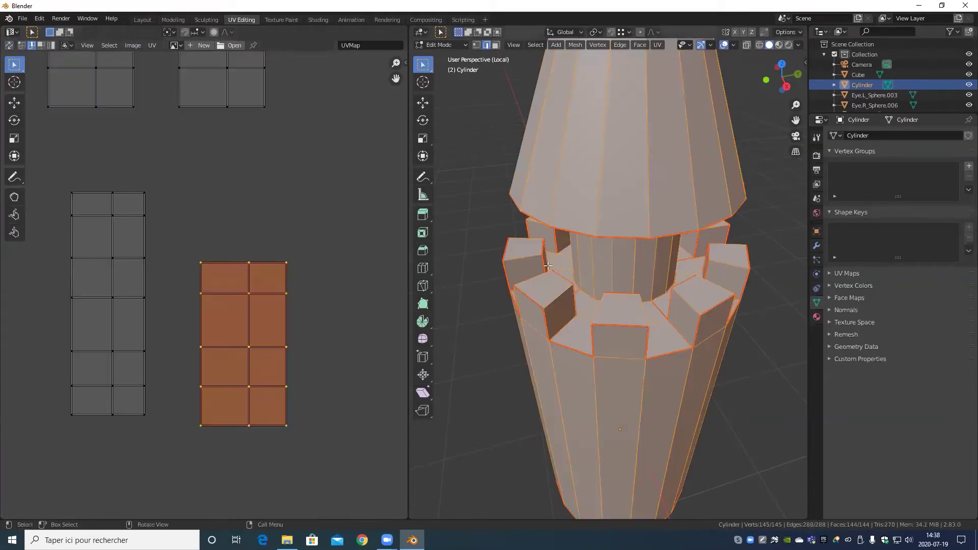
click(249, 292)
key(l)
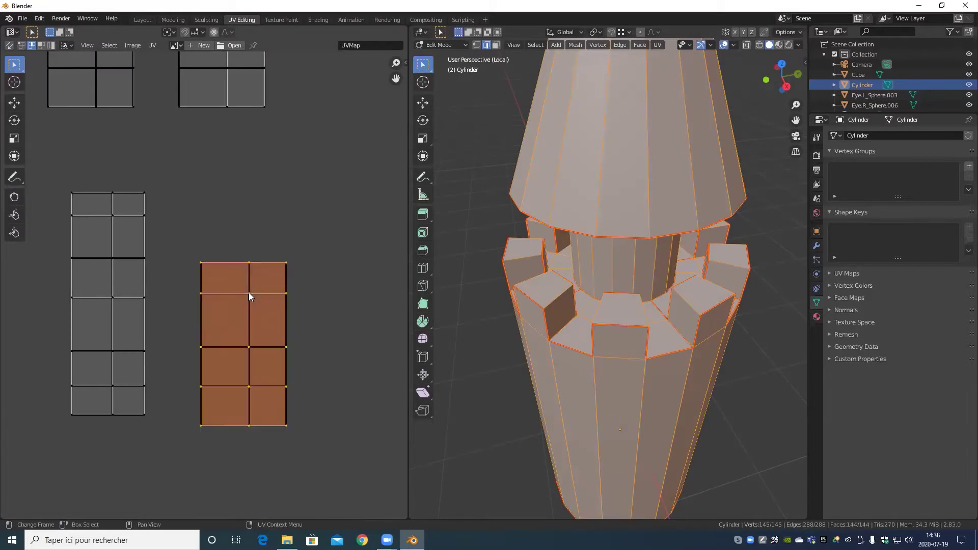
key(g)
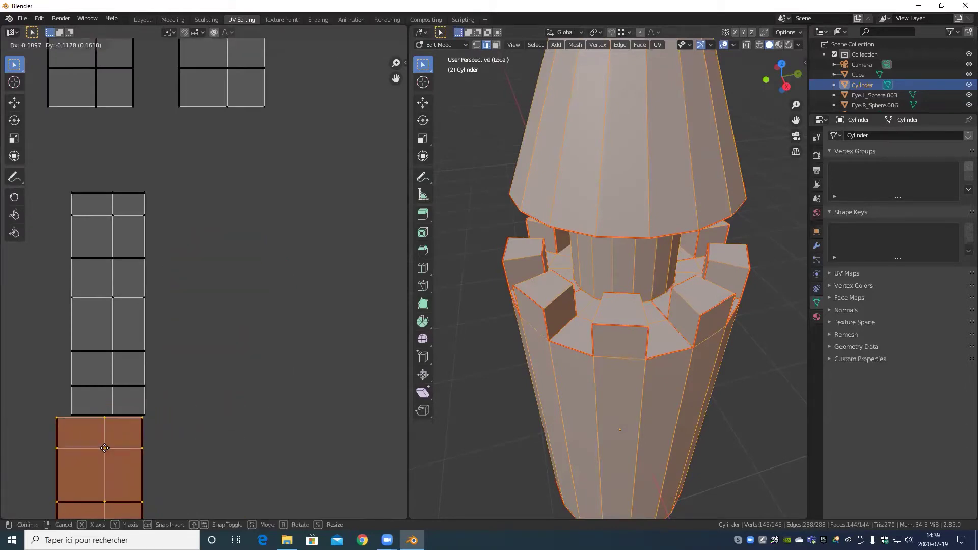
click(107, 446)
scroll(135, 375, down, 5)
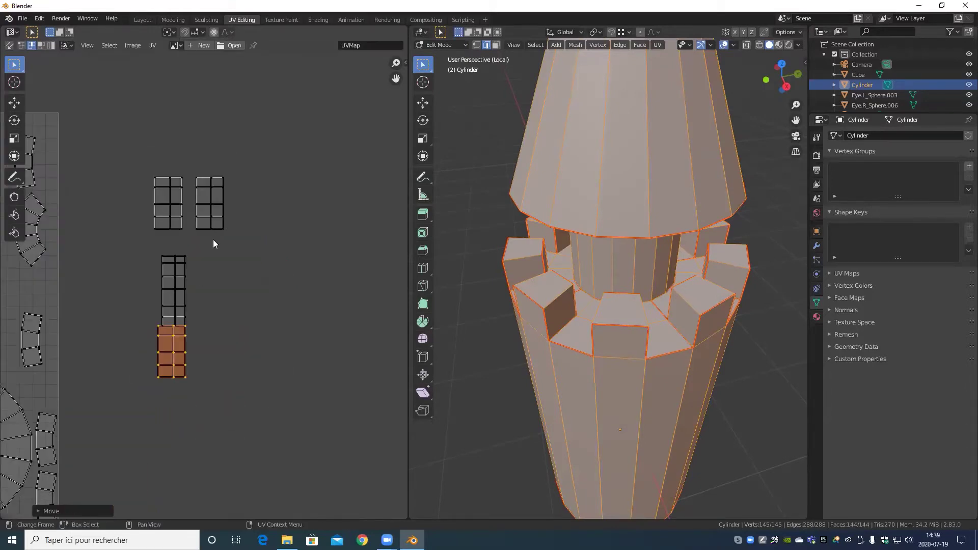
- Select the bottom edge of the upper-left island with UV sync selection enabled to locate its matching edge
drag(151, 230, 188, 241)
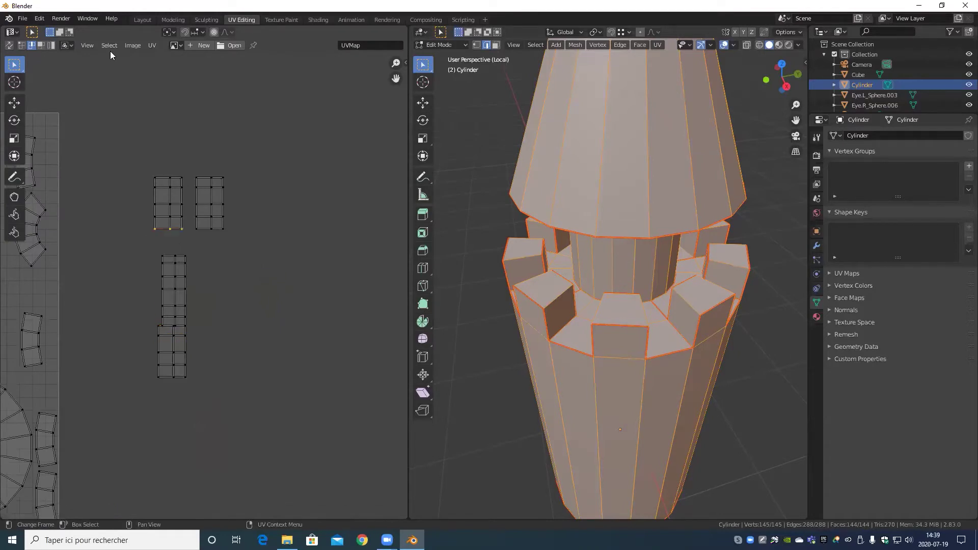
click(8, 44)
key(alt+a)
drag(133, 223, 186, 249)
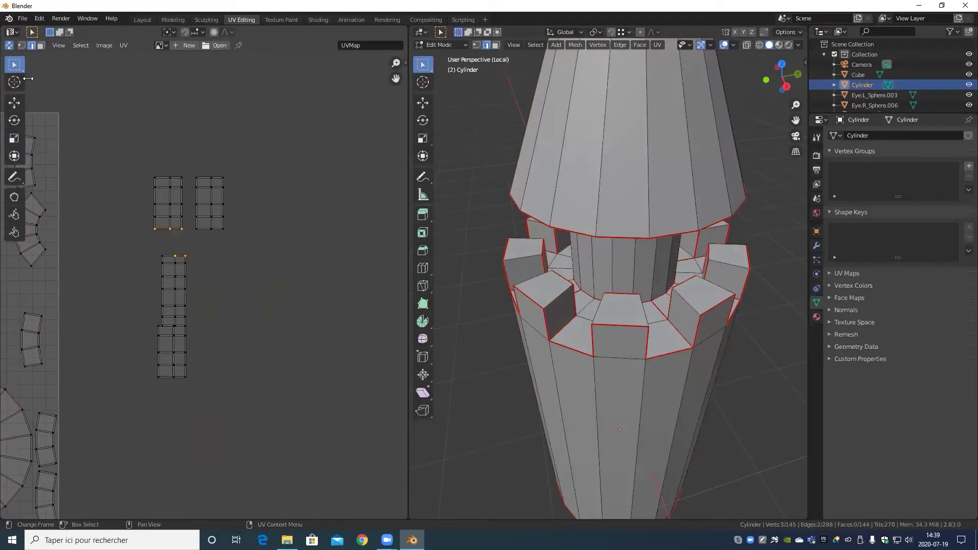
- Disable UV sync selection and move the entire upper-left island down onto the top of the narrow island
click(7, 46)
key(a)
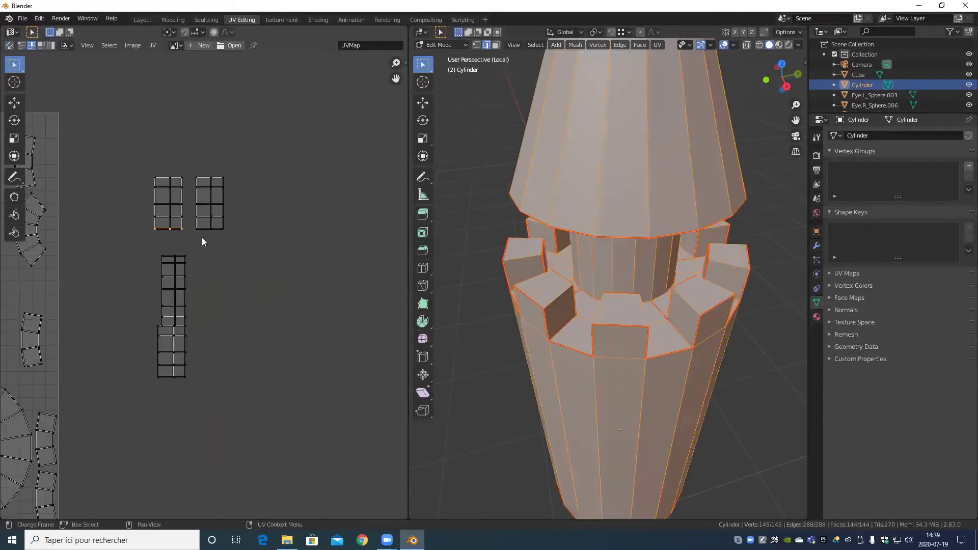
mouse_move(179, 239)
mouse_down()
mouse_move(151, 227)
mouse_move(146, 181)
mouse_move(186, 236)
mouse_up()
key(g)
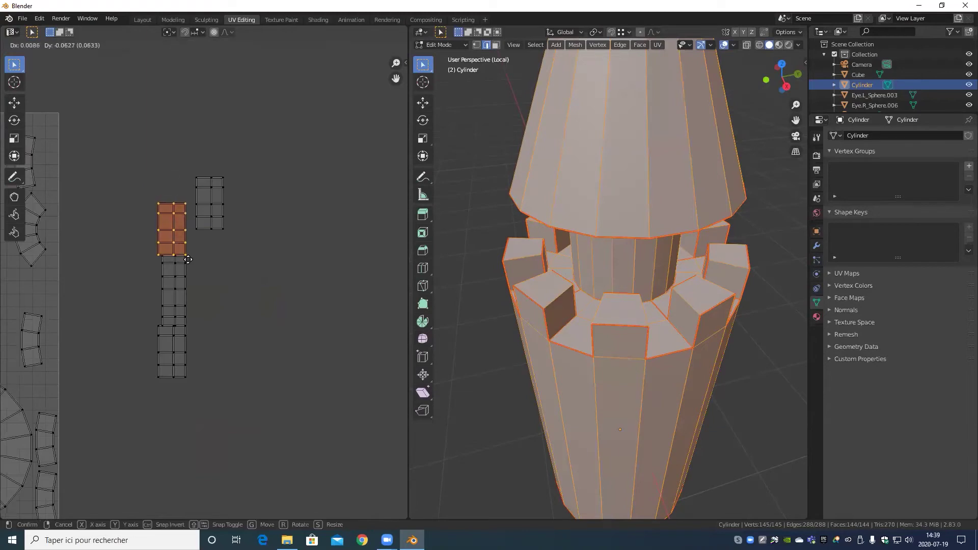
click(216, 234)
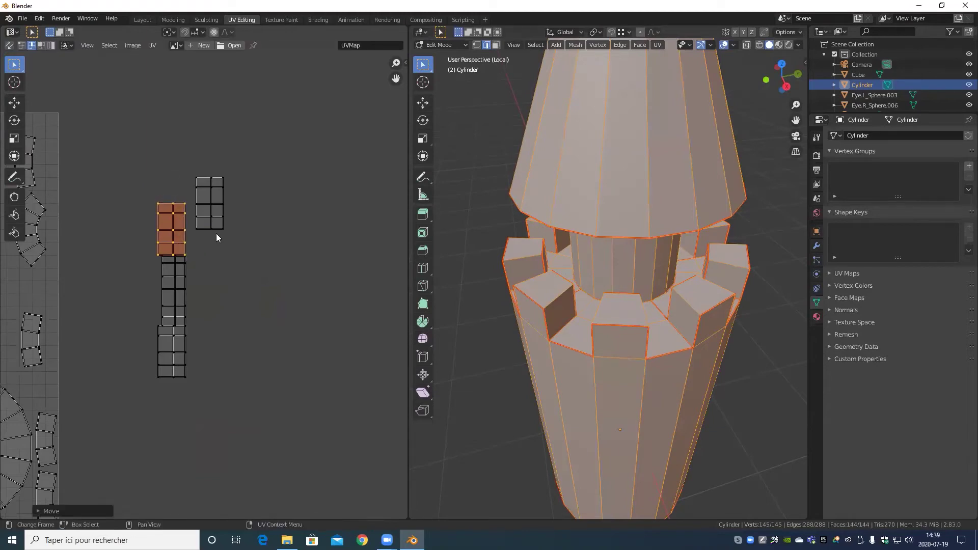
- Select the bottom edge of the remaining upper-right island with UV sync selection enabled to locate its matching edge
click(8, 45)
key(alt+a)
drag(224, 239, 194, 226)
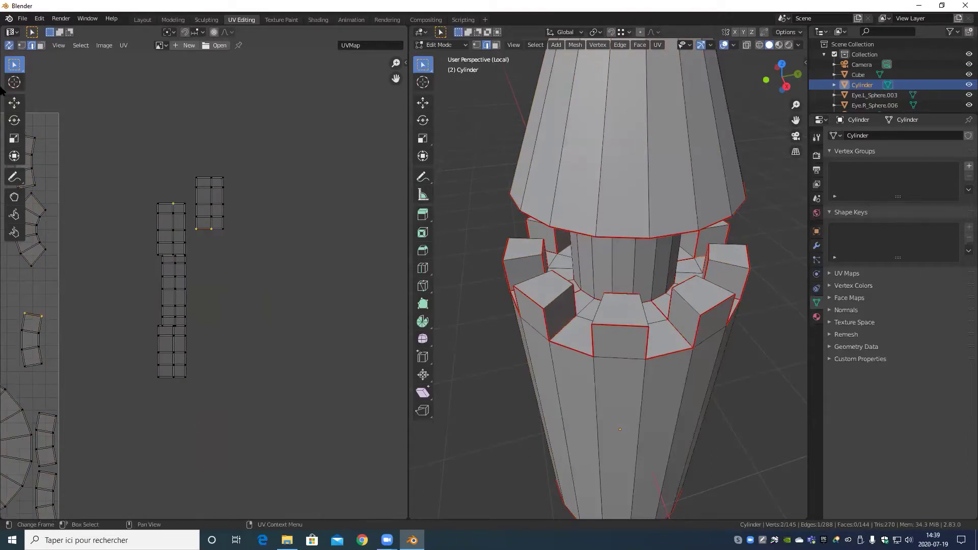
- Disable UV sync selection and move the entire remaining island onto the top of the stacked column
click(9, 45)
key(a)
drag(279, 248, 213, 211)
key(l)
key(g)
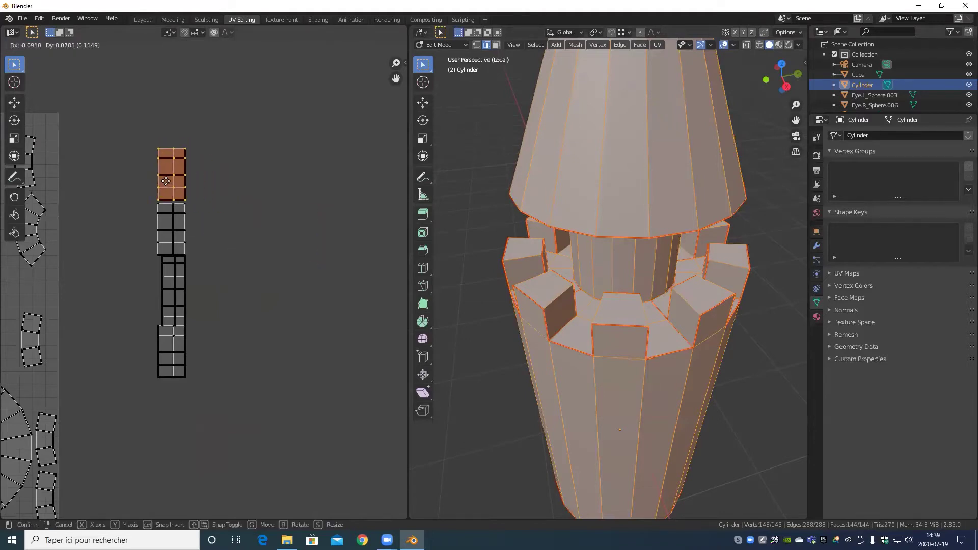
click(166, 182)
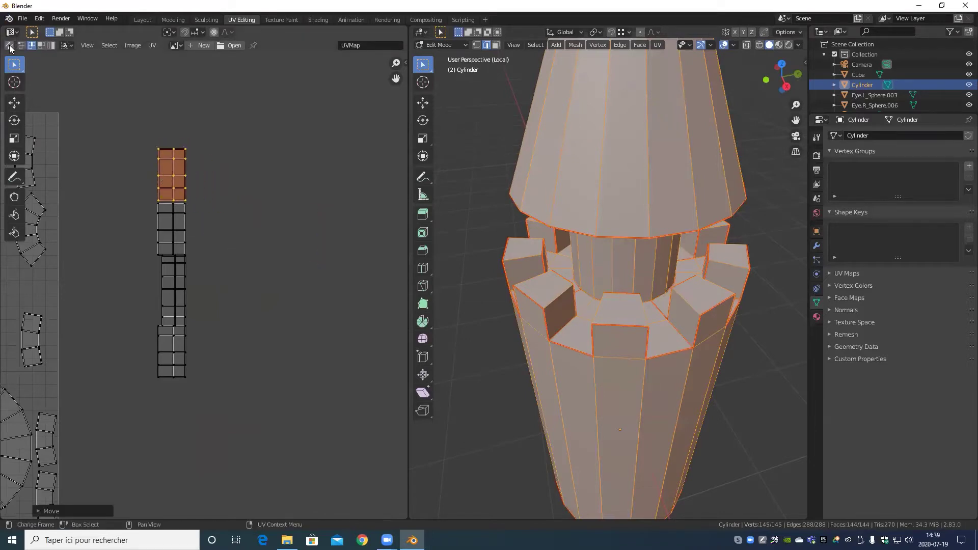
- Nudge the topmost island so its bottom edge and sides sit flush with the island beneath it
scroll(238, 324, down, 6)
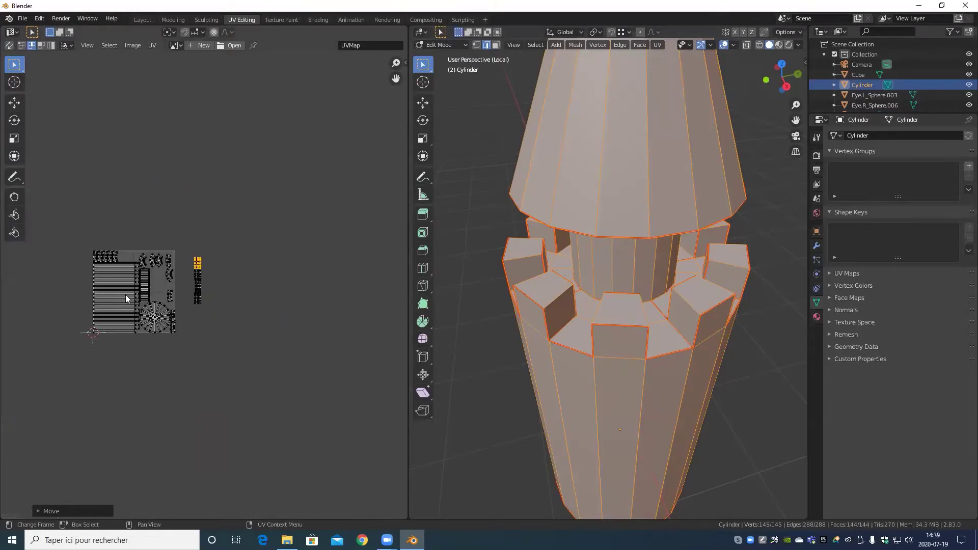
scroll(236, 277, up, 10)
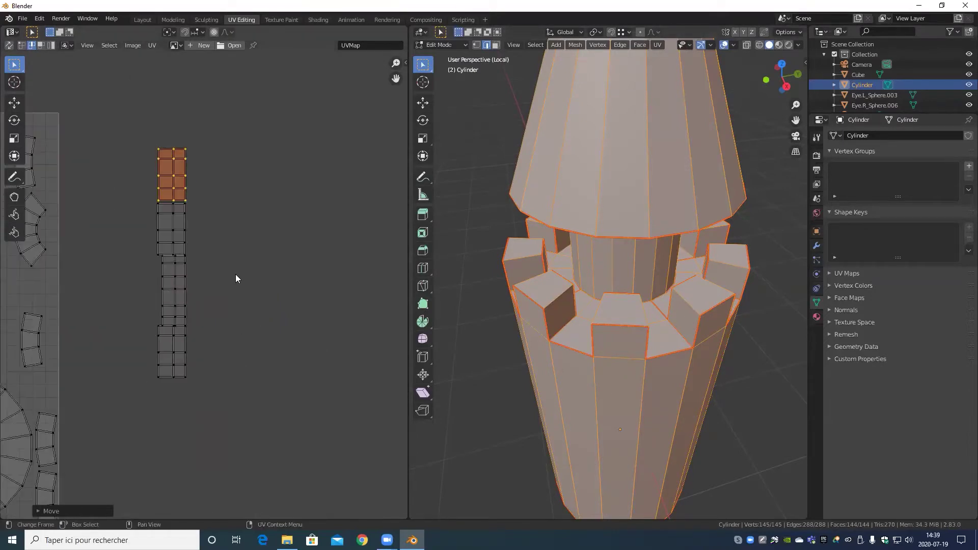
middle_drag(198, 192, 326, 427)
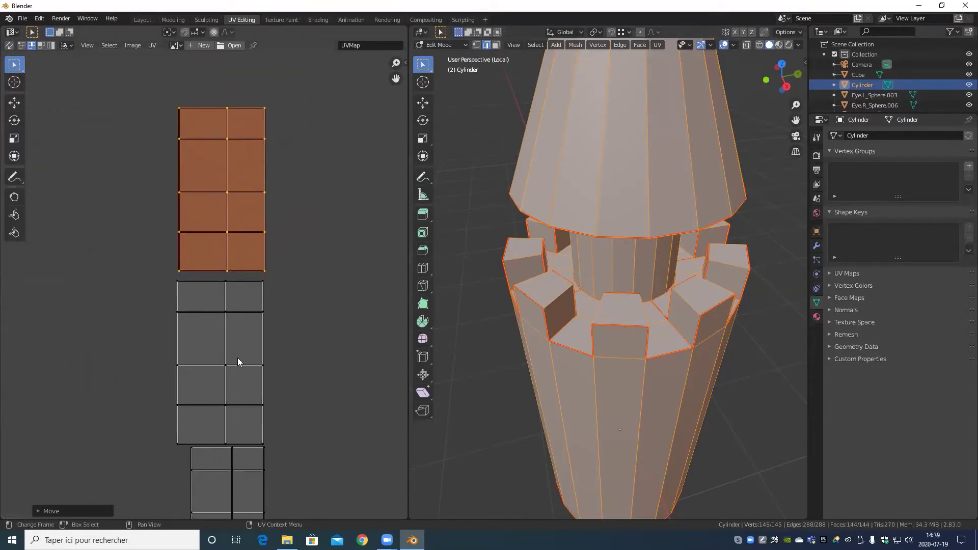
scroll(246, 346, up, 4)
key(g)
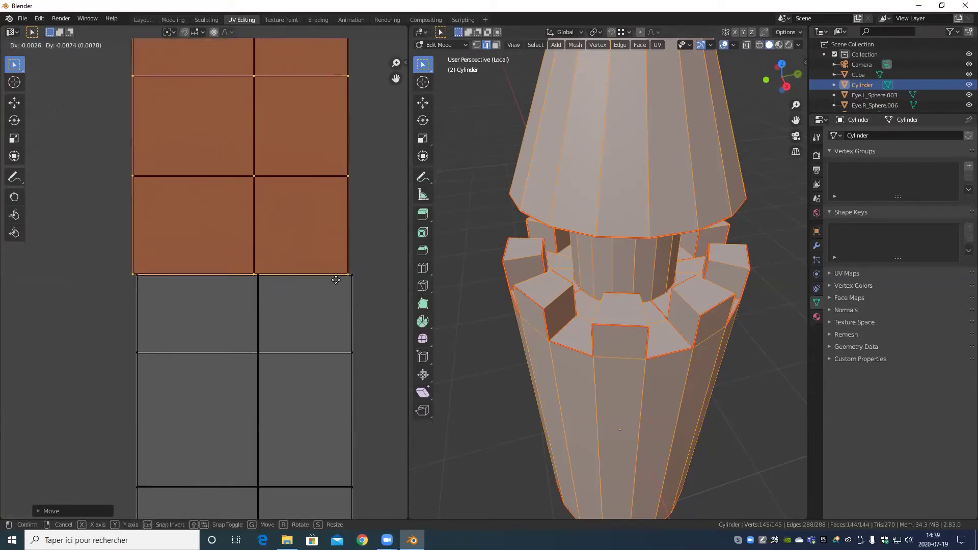
click(339, 282)
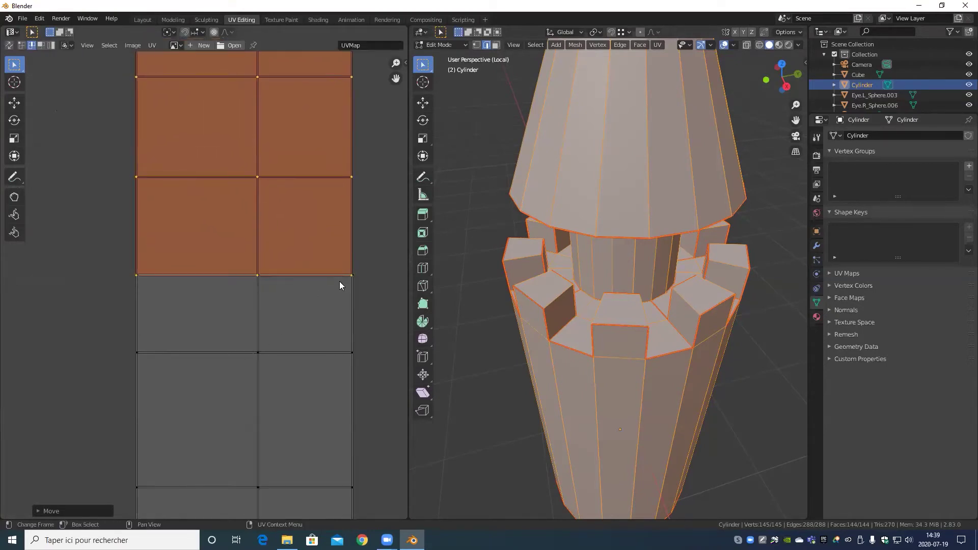
- Examine how the stacked islands line up at their seams, especially where the narrow island meets the bottom one
scroll(337, 295, down, 6)
middle_drag(307, 434, 277, 273)
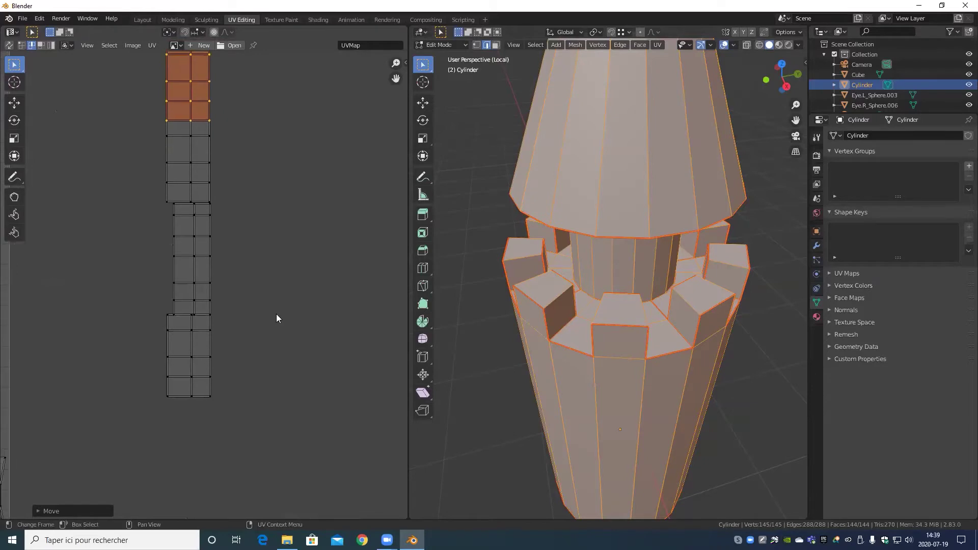
scroll(264, 357, up, 7)
scroll(261, 387, down, 5)
scroll(239, 390, up, 5)
middle_drag(234, 398, 263, 339)
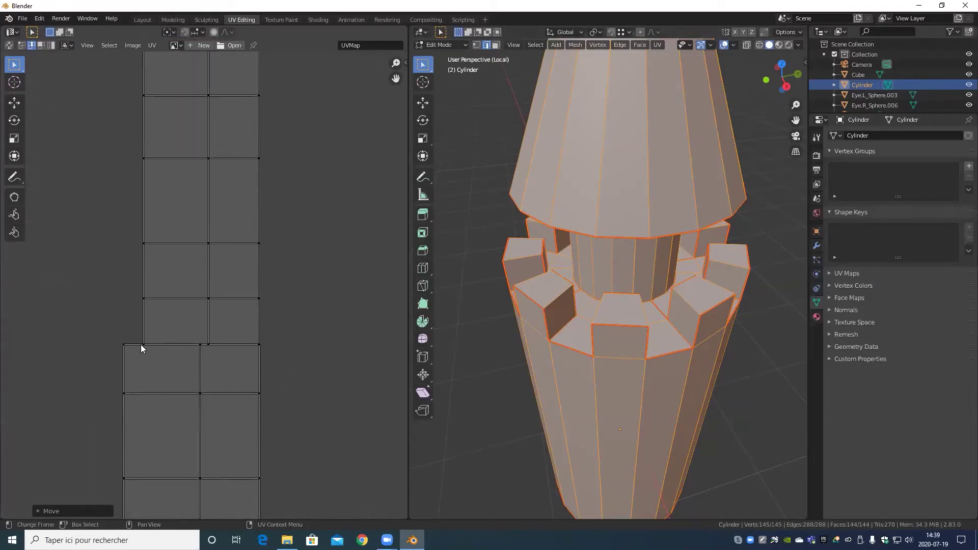
scroll(253, 380, up, 4)
scroll(239, 387, down, 5)
key(Tab)
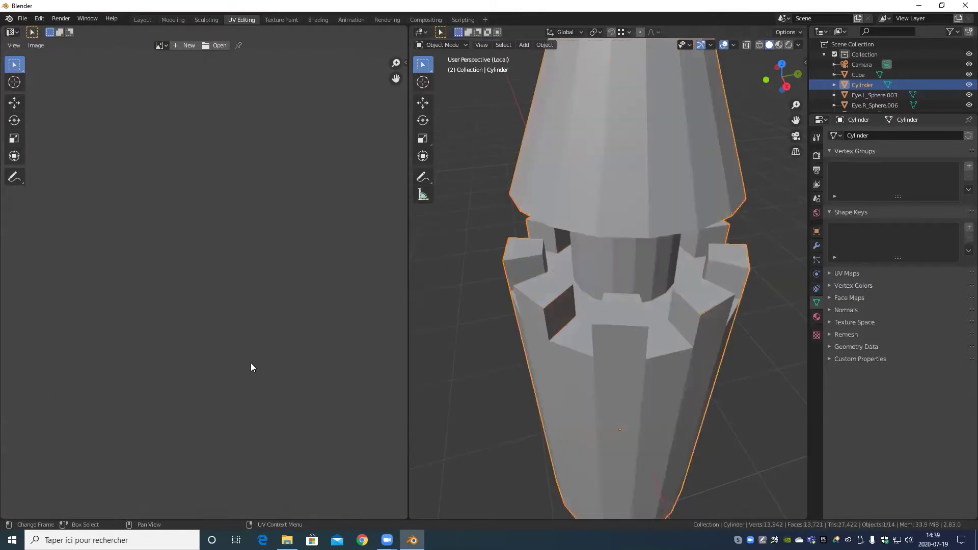
key(Tab)
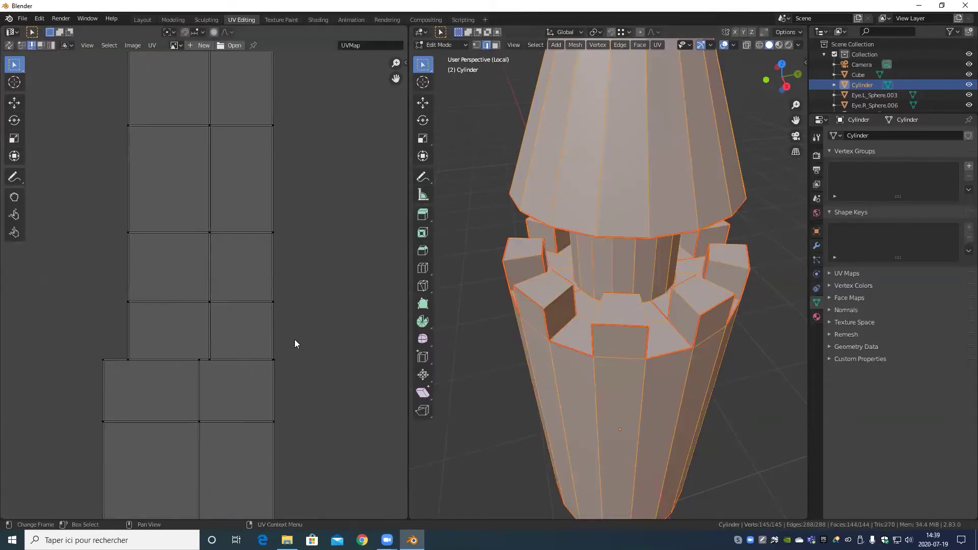
- Flatten the vertices where the narrow island meets the bottom island by scaling them to 0 along Y
drag(313, 335, 32, 393)
key(s)
key(x)
key(3)
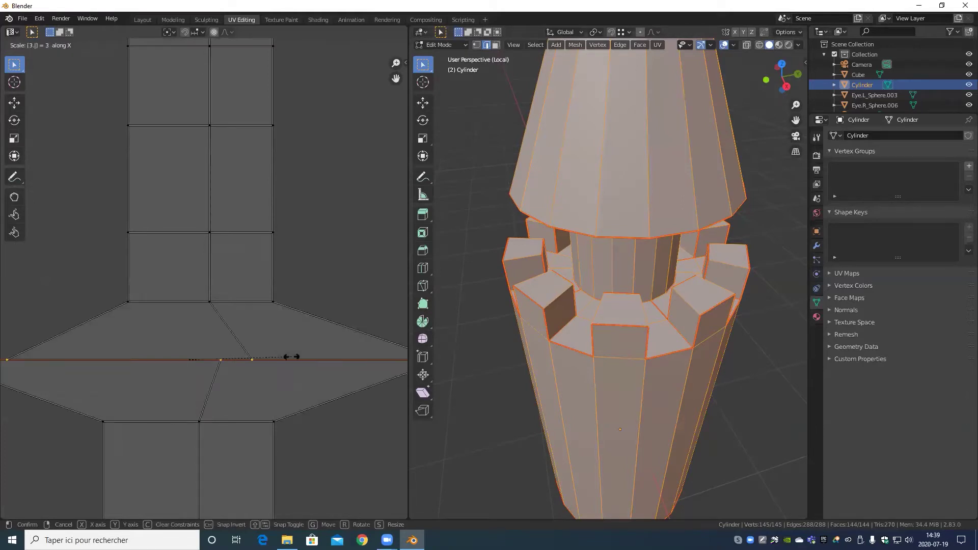
key(BackSpace)
key(BackSpace)
key(y)
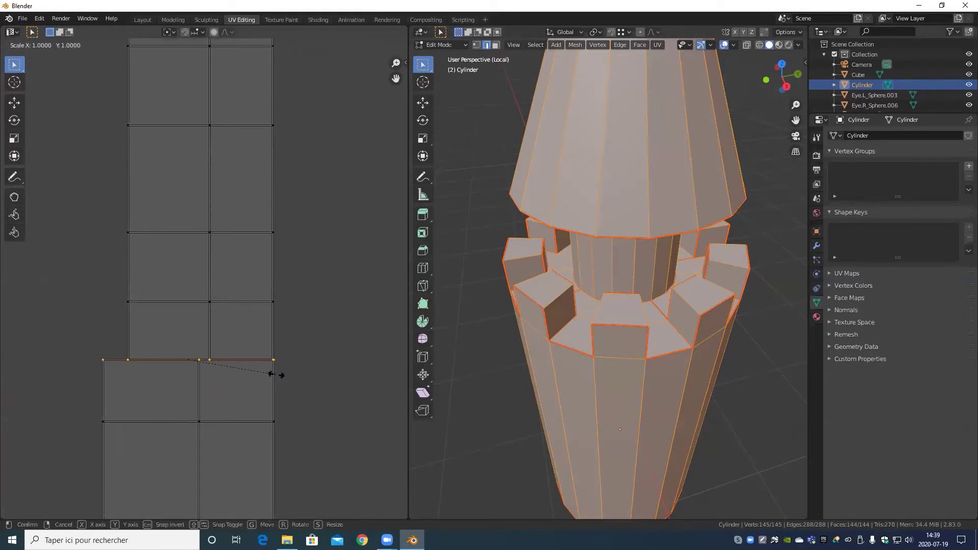
key(0)
key(Return)
- Flatten the vertices where the narrow island meets the island above it by scaling them to 0 along Y
scroll(321, 265, down, 3)
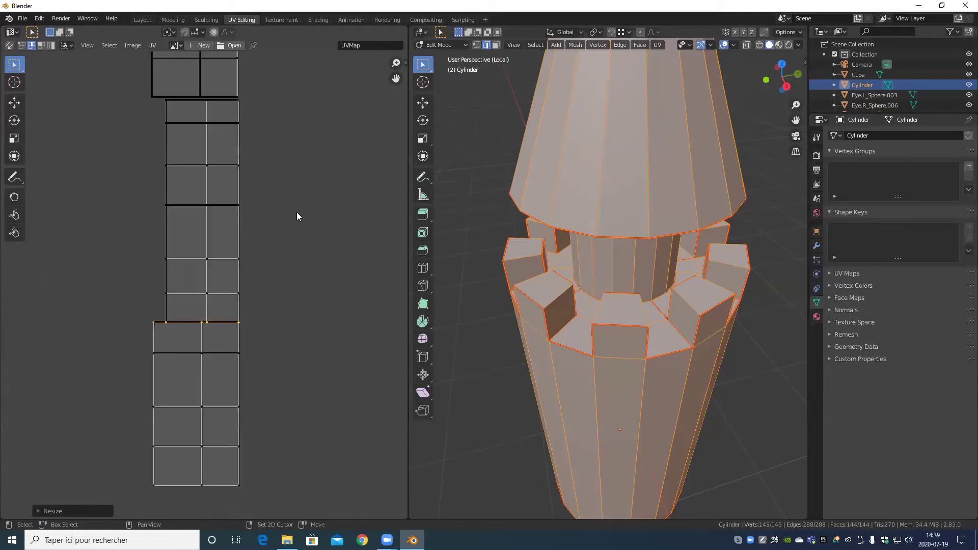
middle_drag(278, 147, 299, 302)
drag(271, 262, 159, 235)
key(s)
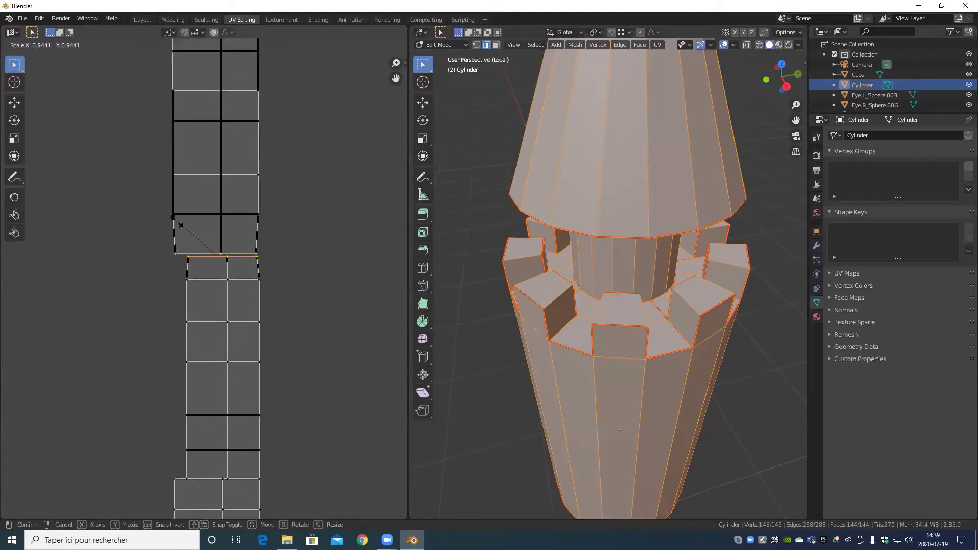
key(y)
key(0)
key(Return)
- Extend the selection to the linked islands and examine the alignment of the stacked column
middle_drag(292, 102, 296, 418)
scroll(275, 393, down, 4)
key(ctrl+l)
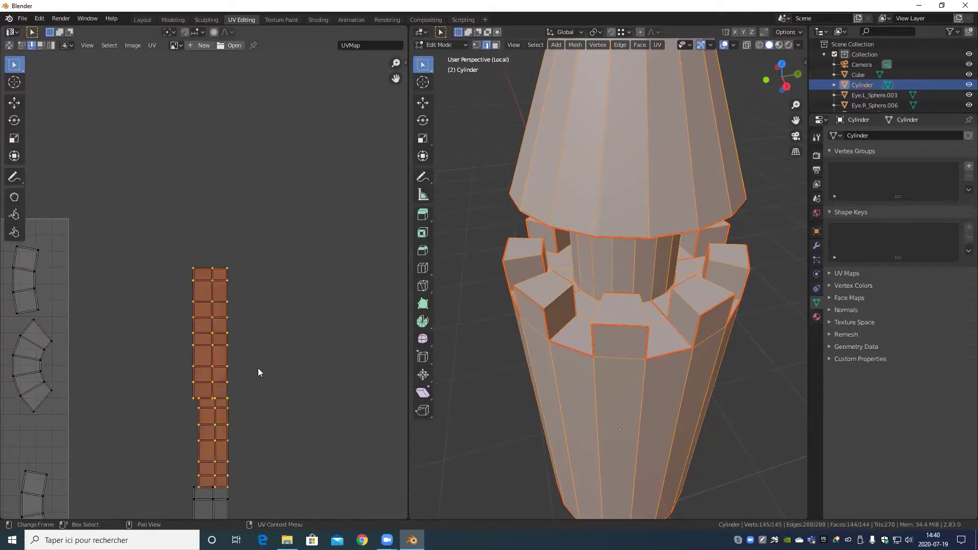
scroll(258, 372, down, 2)
scroll(261, 368, up, 4)
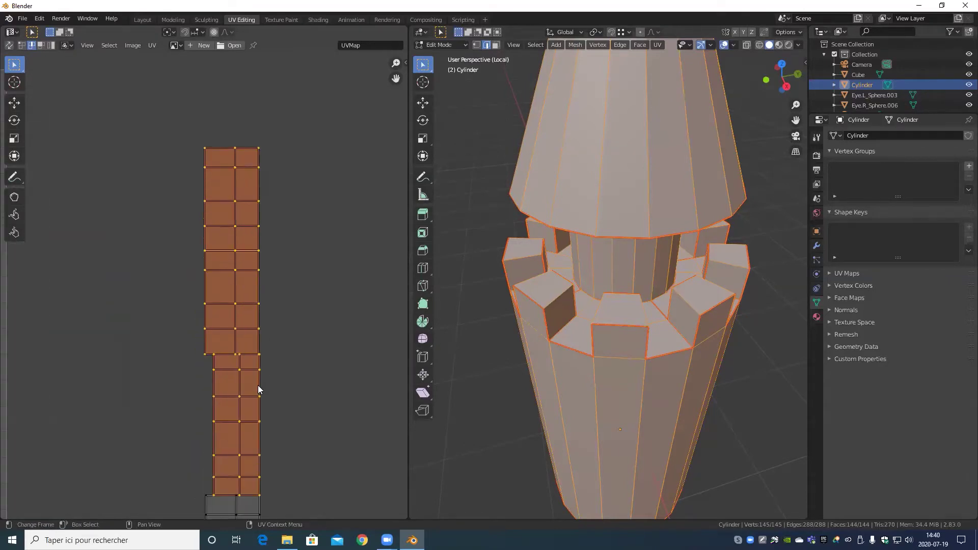
scroll(257, 367, down, 5)
scroll(255, 353, up, 2)
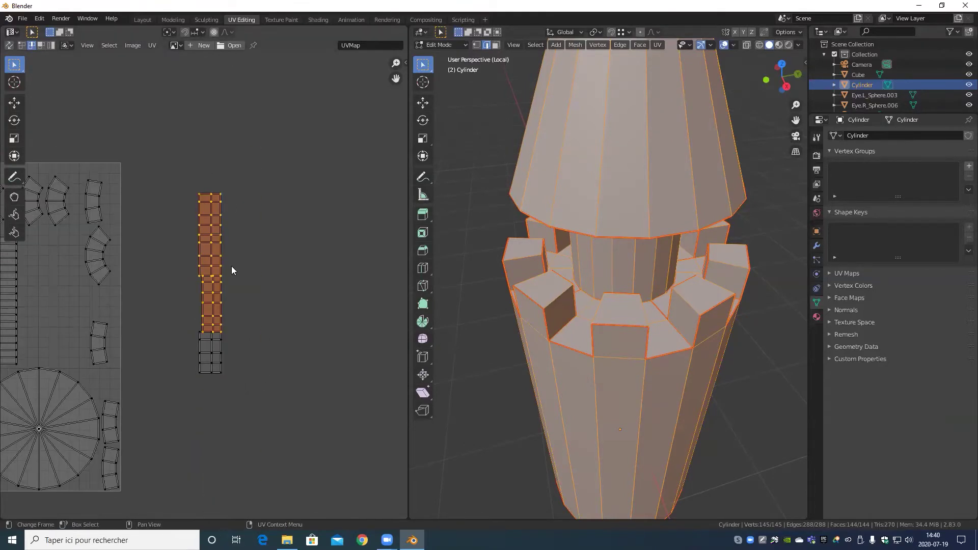
- Straighten the right edge of the whole stacked island column by scaling its vertices to 0 along X
drag(239, 172, 219, 393)
key(s)
key(x)
key(0)
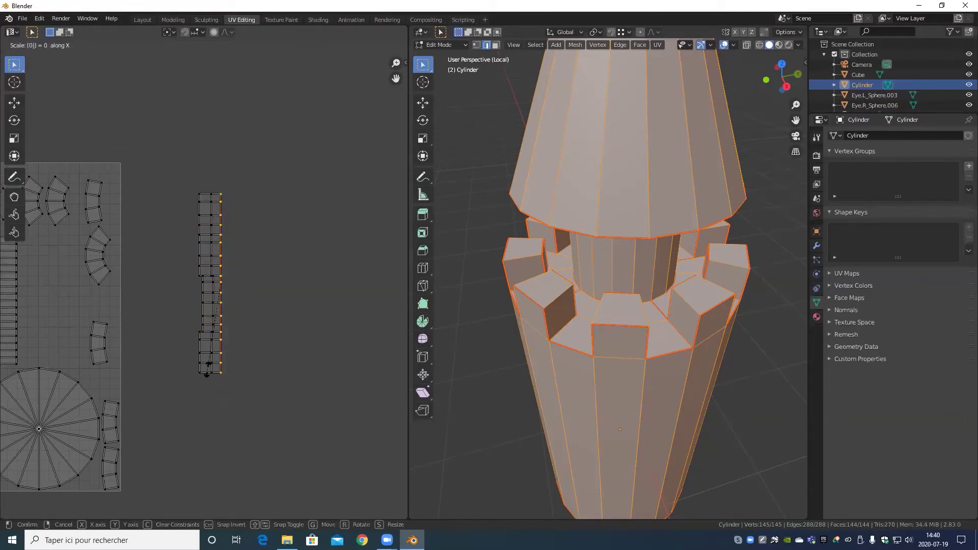
key(Return)
- Straighten the middle vertex line of the whole stacked island column by scaling it to 0 along X
drag(205, 180, 216, 379)
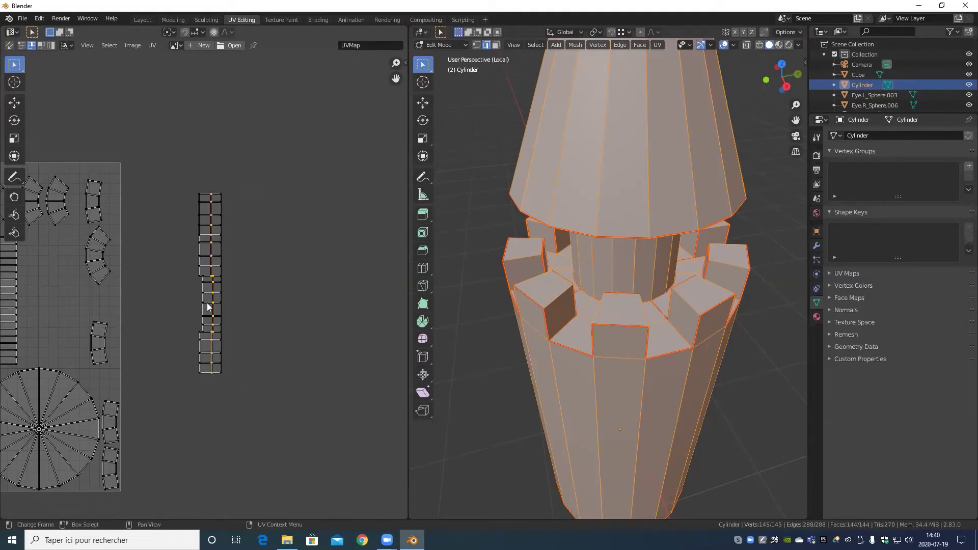
key(s)
key(x)
key(0)
key(Return)
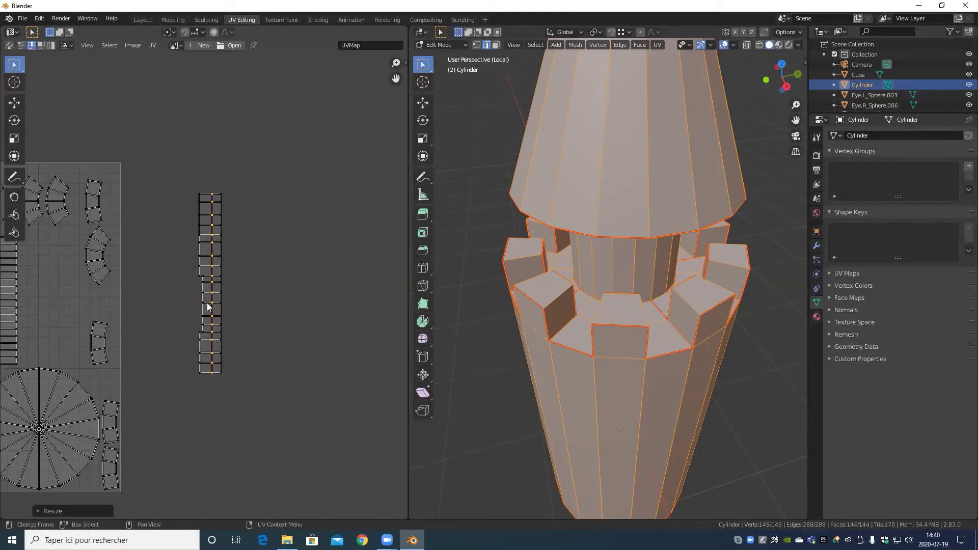
- Straighten the left edge of the whole stacked island column by scaling its vertices to 0 along X
scroll(193, 333, up, 6)
scroll(194, 333, down, 6)
drag(174, 170, 205, 392)
key(s)
key(x)
key(0)
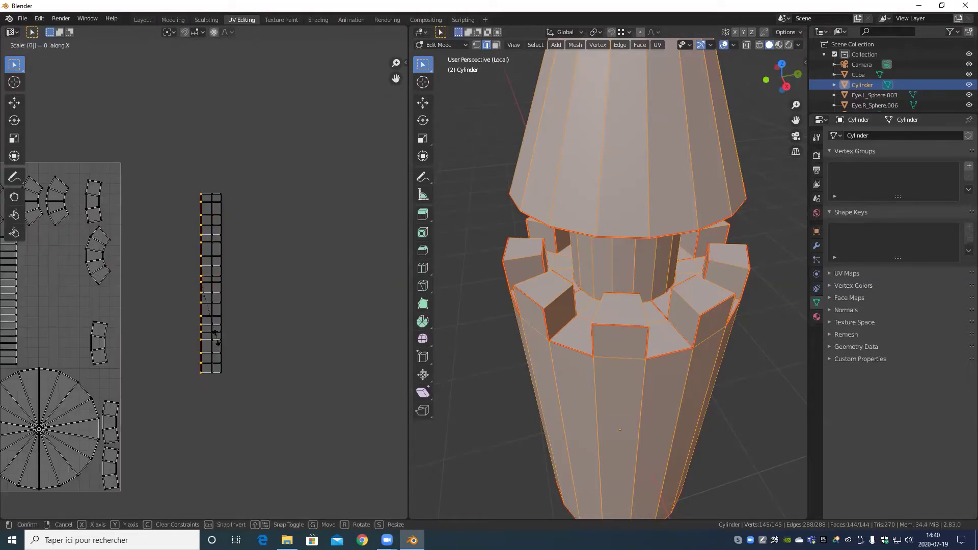
key(Return)
- Clear the UV selection and examine the straightened column along its full length for alignment
scroll(256, 349, up, 6)
scroll(259, 347, down, 5)
scroll(264, 343, up, 6)
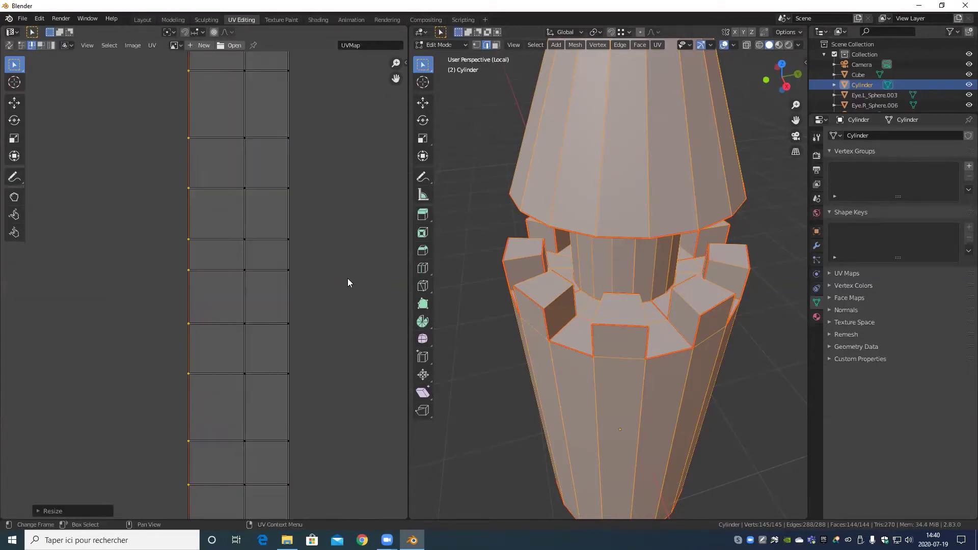
key(alt+a)
scroll(343, 340, down, 6)
scroll(308, 352, up, 3)
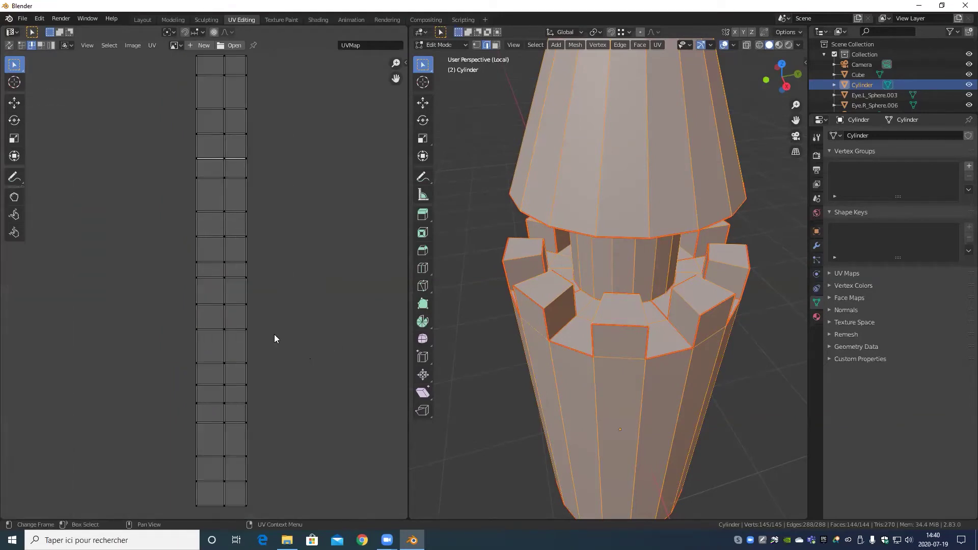
scroll(263, 428, up, 5)
middle_drag(313, 401, 241, 313)
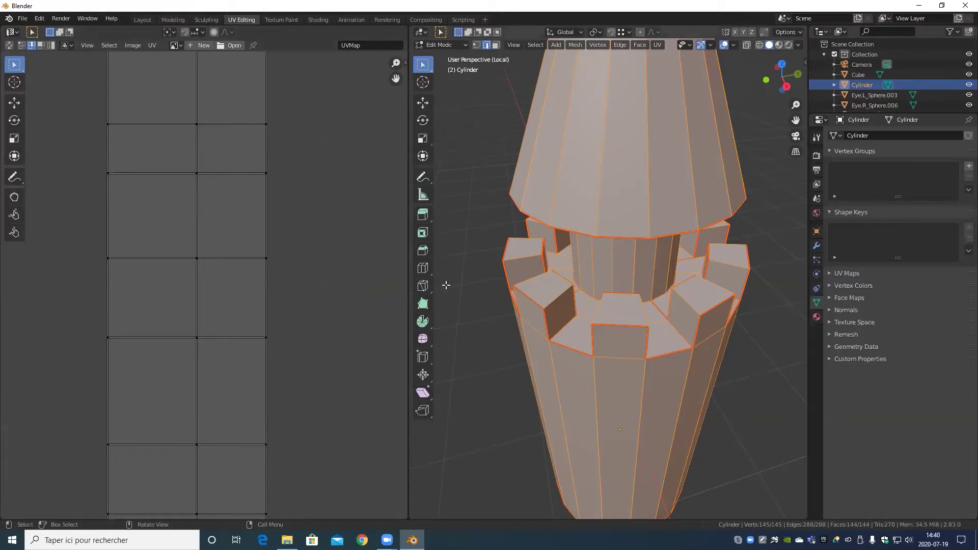
scroll(337, 340, down, 3)
scroll(265, 387, down, 2)
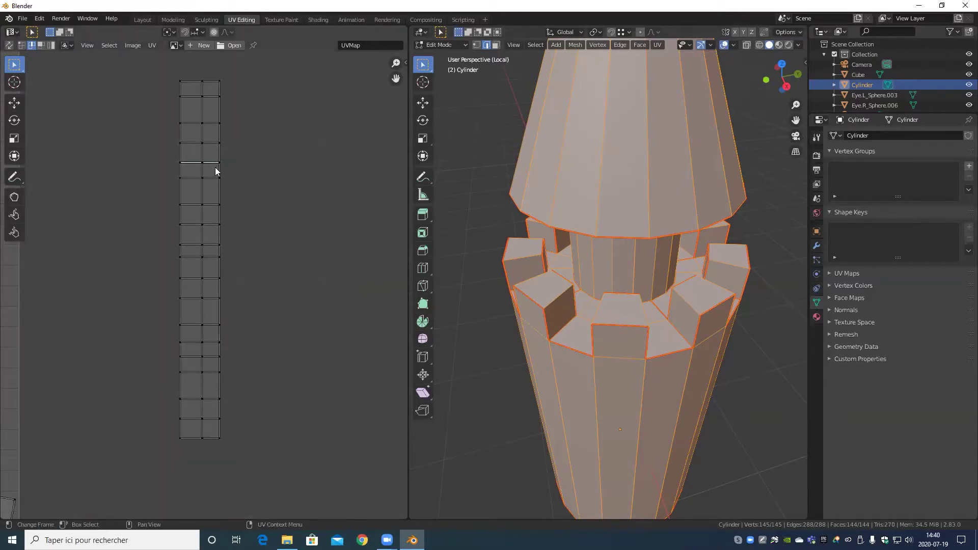
scroll(219, 164, up, 2)
middle_drag(244, 153, 265, 294)
scroll(265, 294, up, 4)
scroll(264, 292, down, 7)
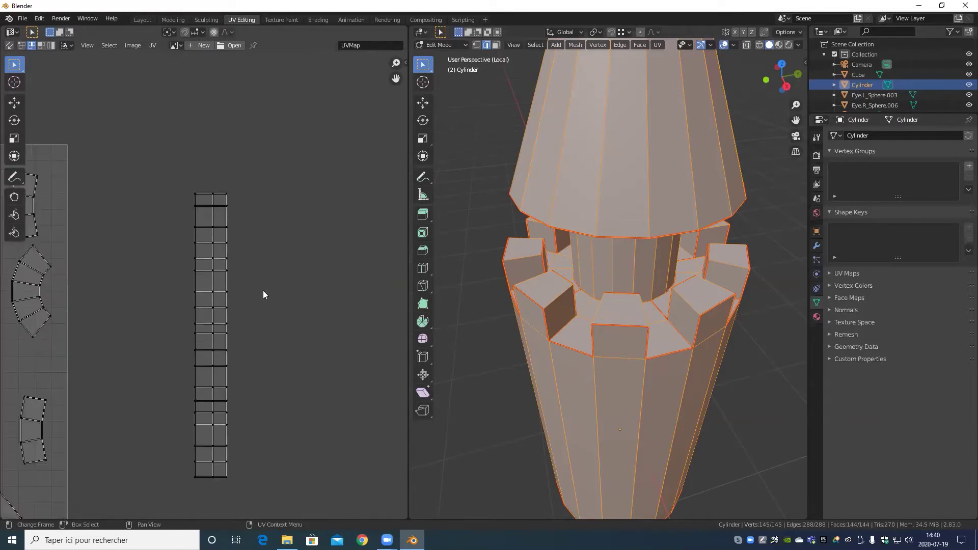
scroll(263, 295, down, 3)
scroll(257, 288, up, 3)
middle_drag(257, 346, 249, 322)
- Select all linked islands of the straightened column and move the strip onto the long horizontal tower wall islands
drag(238, 163, 212, 175)
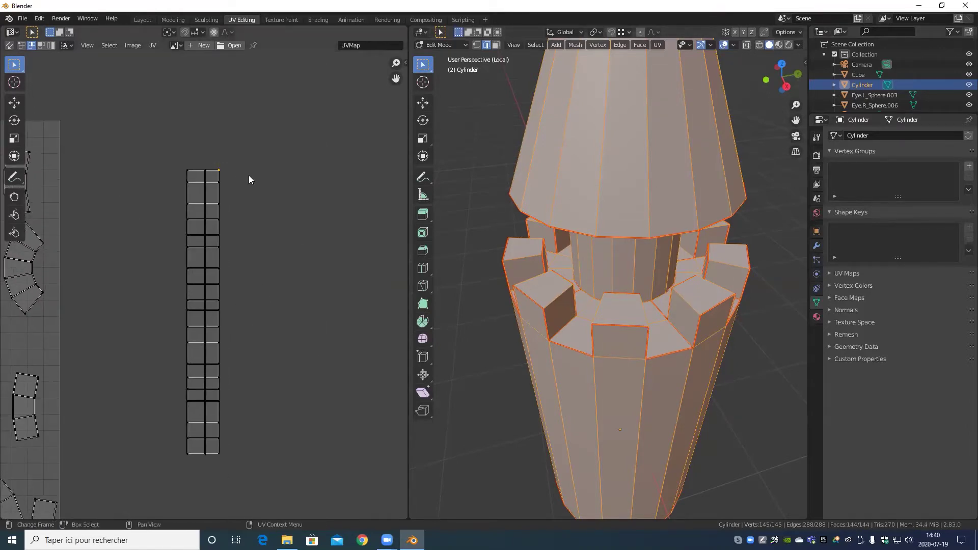
key(ctrl+l)
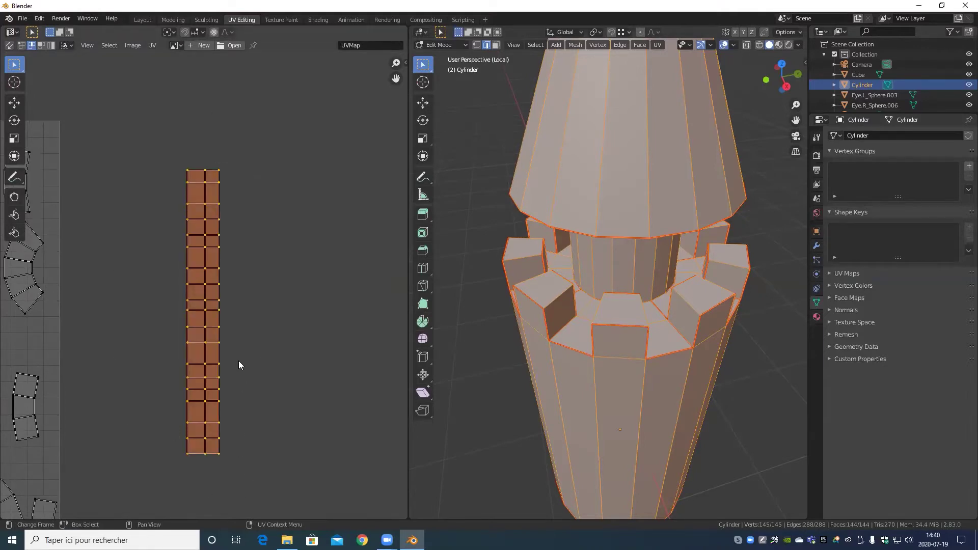
scroll(238, 372, up, 2)
scroll(238, 370, down, 4)
scroll(237, 368, up, 2)
shift+middle_drag(229, 379, 276, 224)
scroll(269, 347, up, 4)
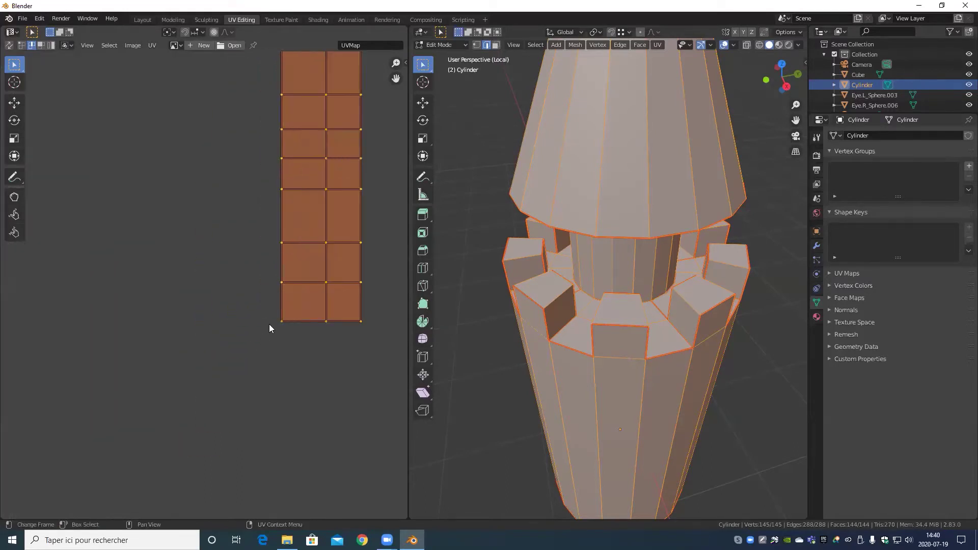
middle_drag(329, 204, 244, 339)
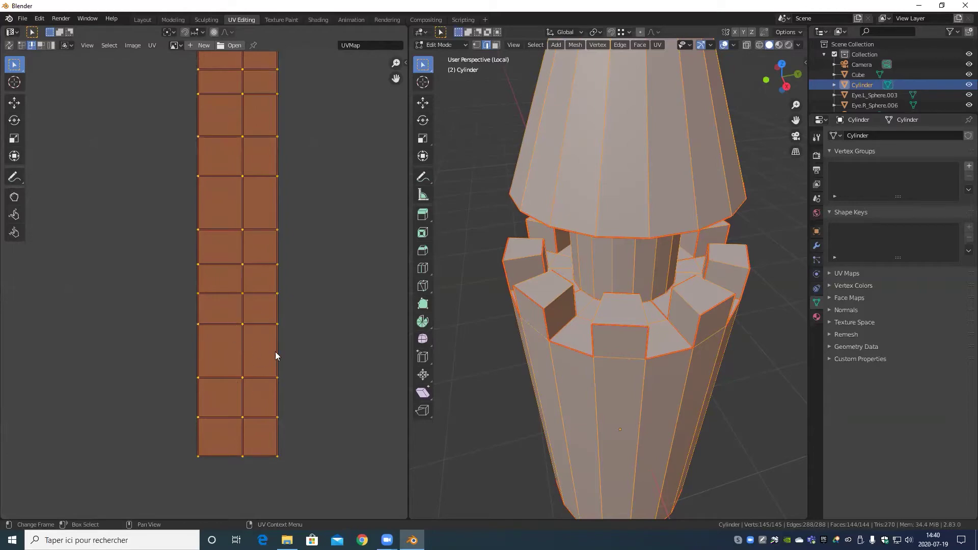
scroll(275, 351, down, 4)
middle_drag(212, 85, 323, 250)
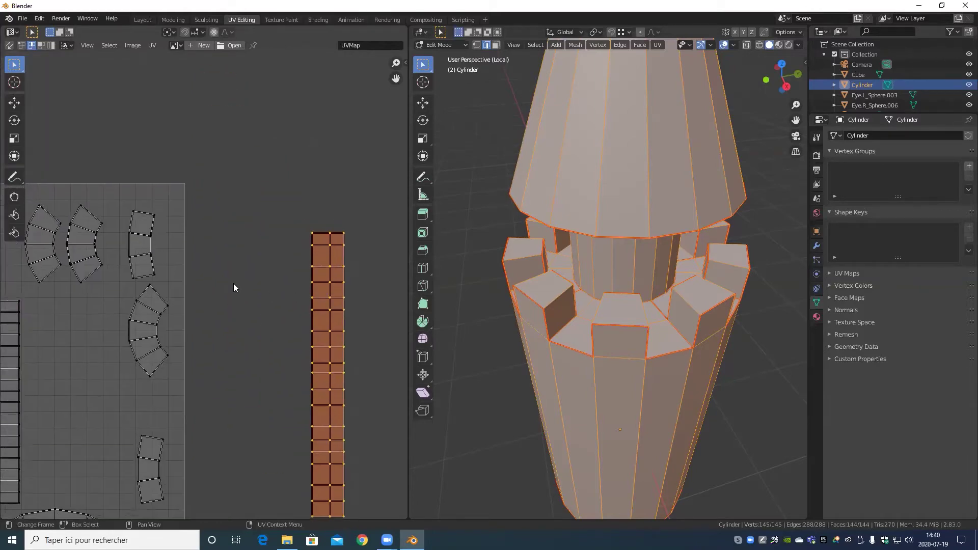
scroll(233, 288, down, 5)
scroll(217, 312, up, 2)
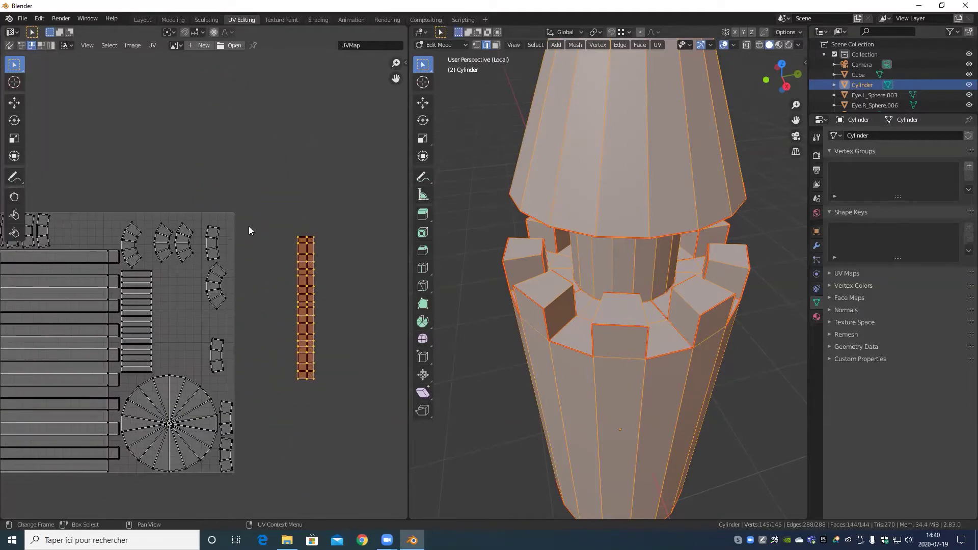
drag(249, 212, 345, 356)
middle_drag(346, 356, 383, 307)
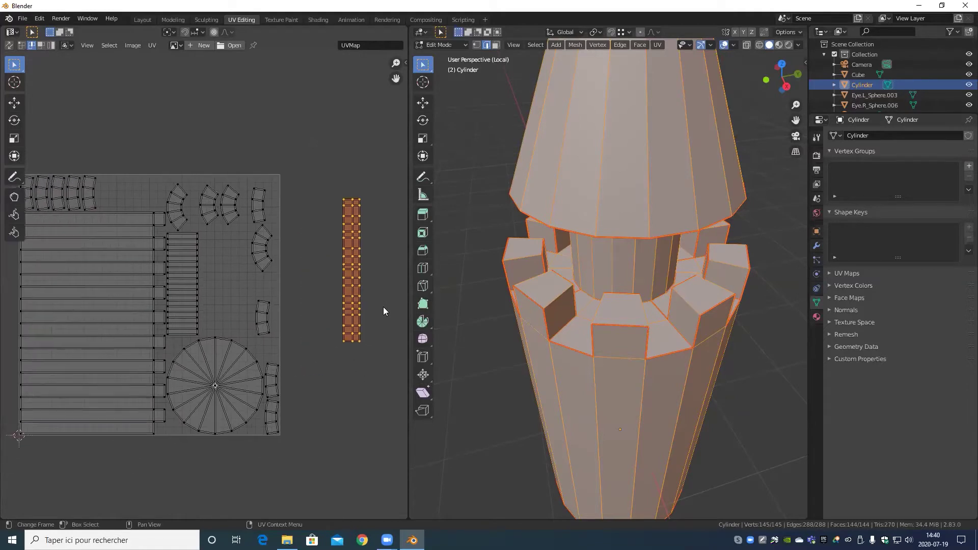
key(g)
click(120, 326)
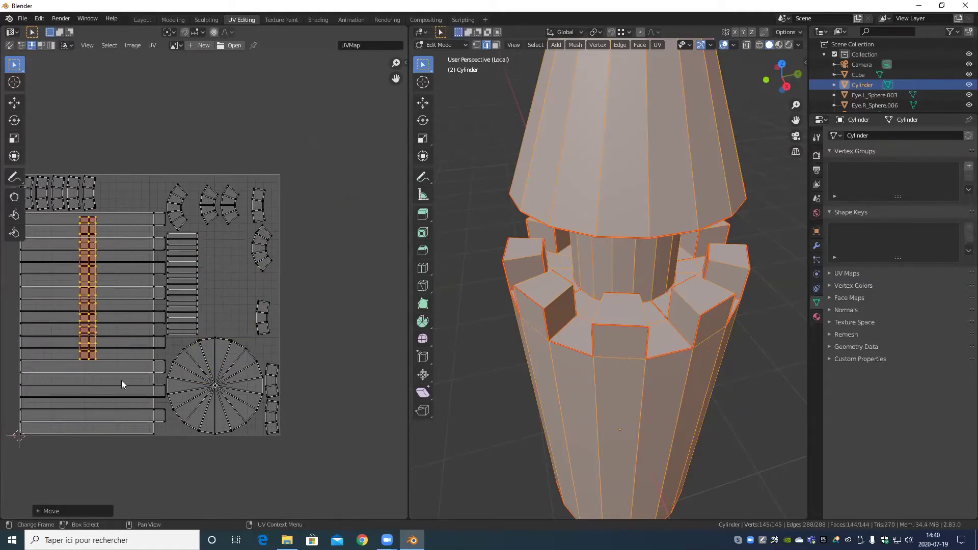
- Select the strip's top vertex row with the Move tool active and turn on UV snapping to Vertex
middle_drag(119, 266, 286, 316)
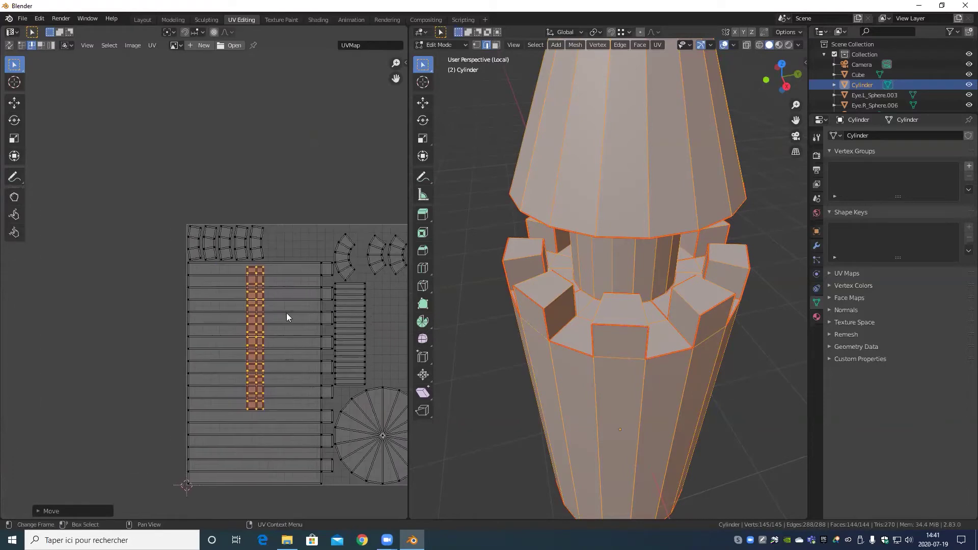
scroll(283, 350, up, 3)
middle_drag(366, 281, 188, 264)
scroll(255, 344, up, 4)
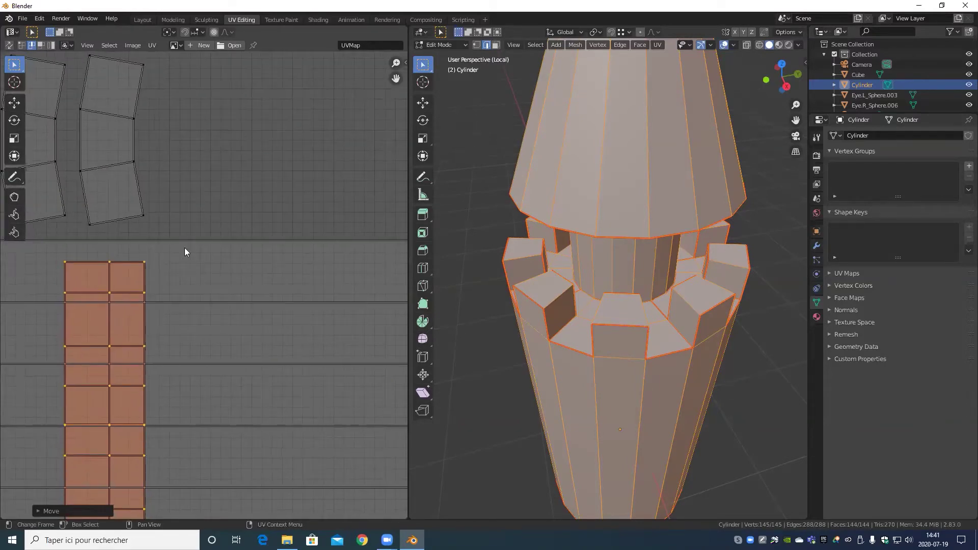
scroll(185, 251, down, 4)
alt+click(140, 284)
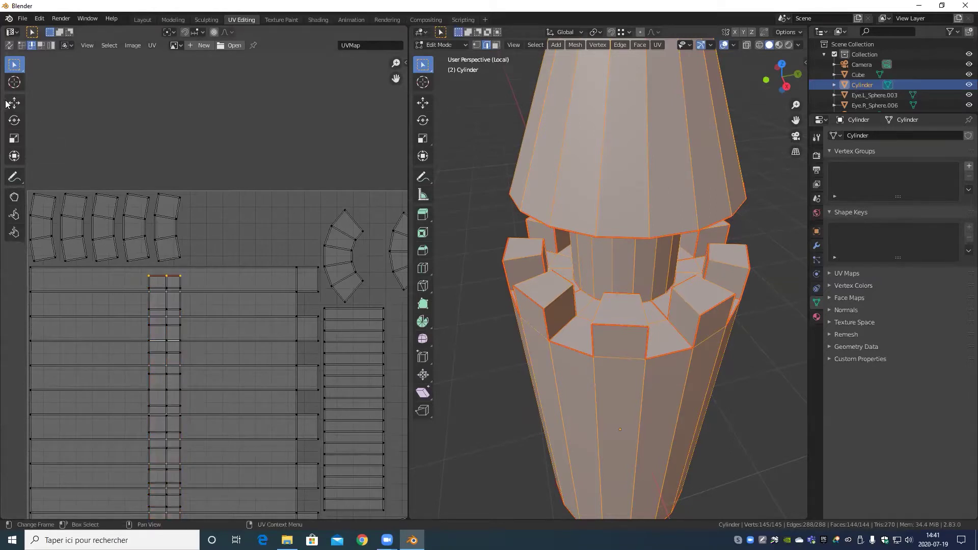
key(shift+space)
key(g)
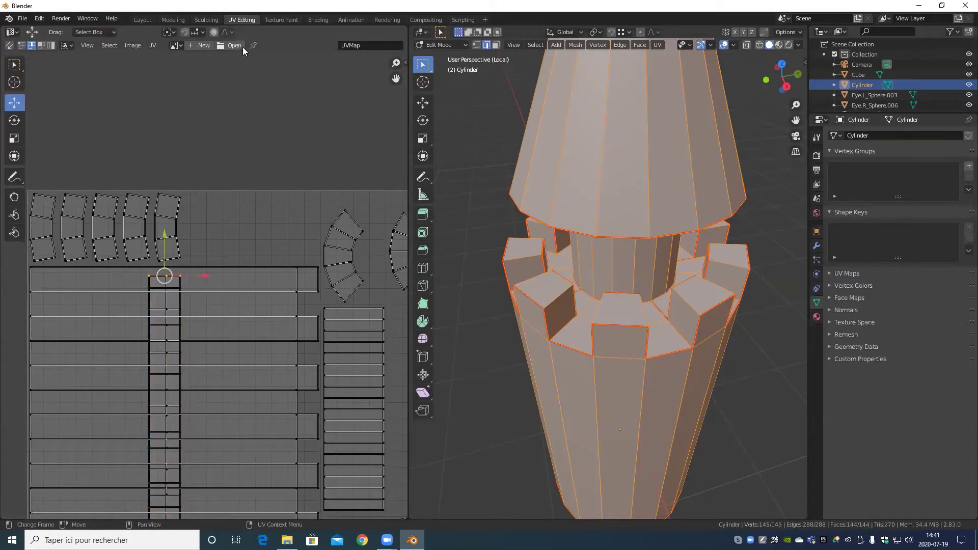
click(200, 32)
click(168, 73)
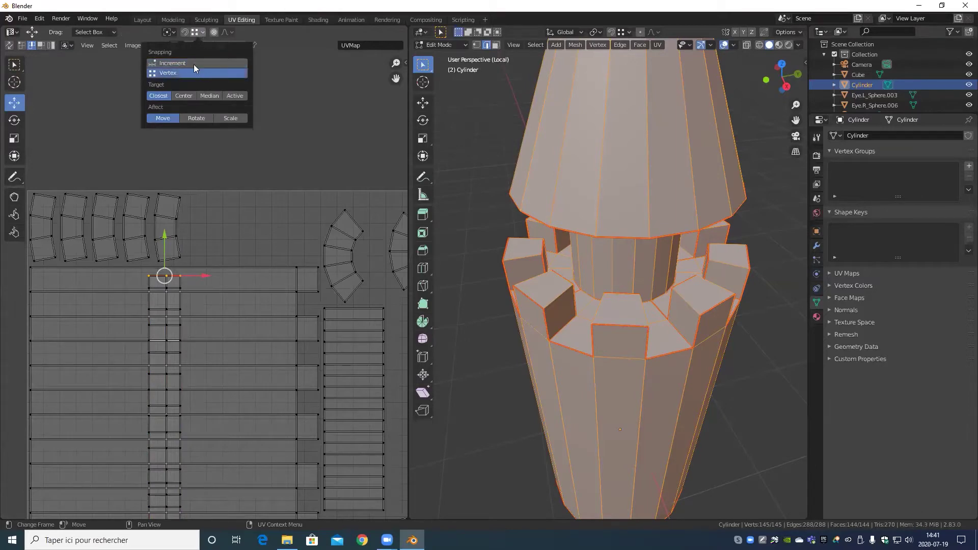
click(185, 32)
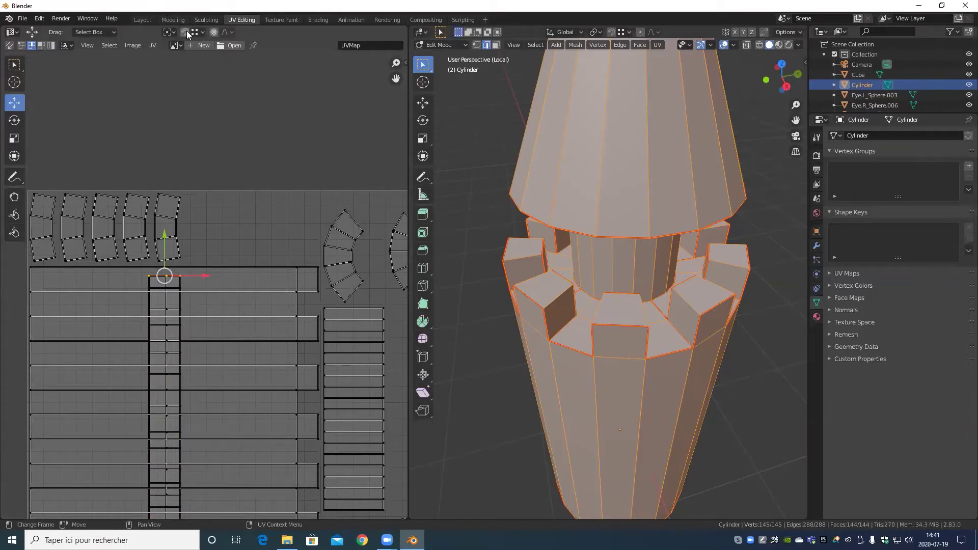
- Snap the strip's top vertex row to the wall islands' upper edge and its second row to the first line below
scroll(228, 279, up, 2)
scroll(228, 279, down, 1)
key(g)
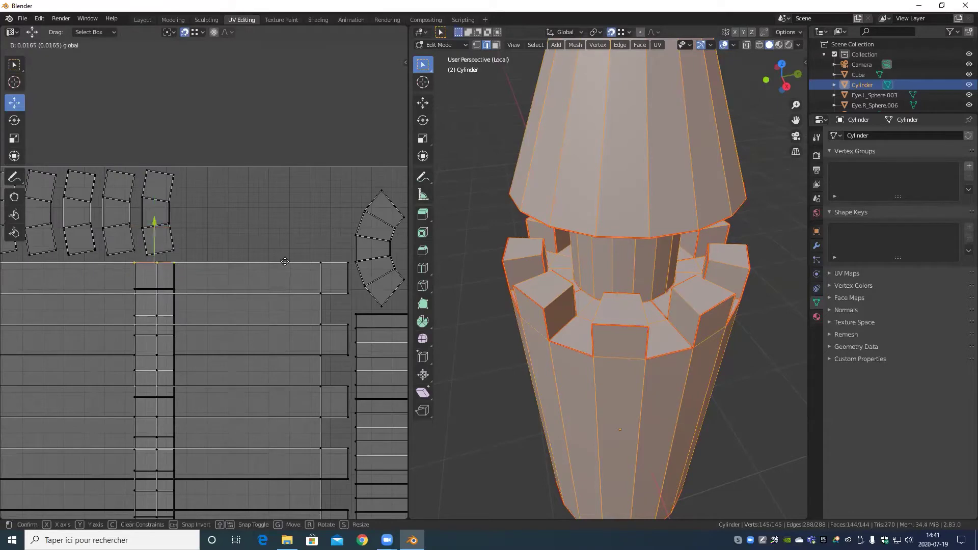
drag(310, 262, 310, 263)
drag(202, 276, 127, 291)
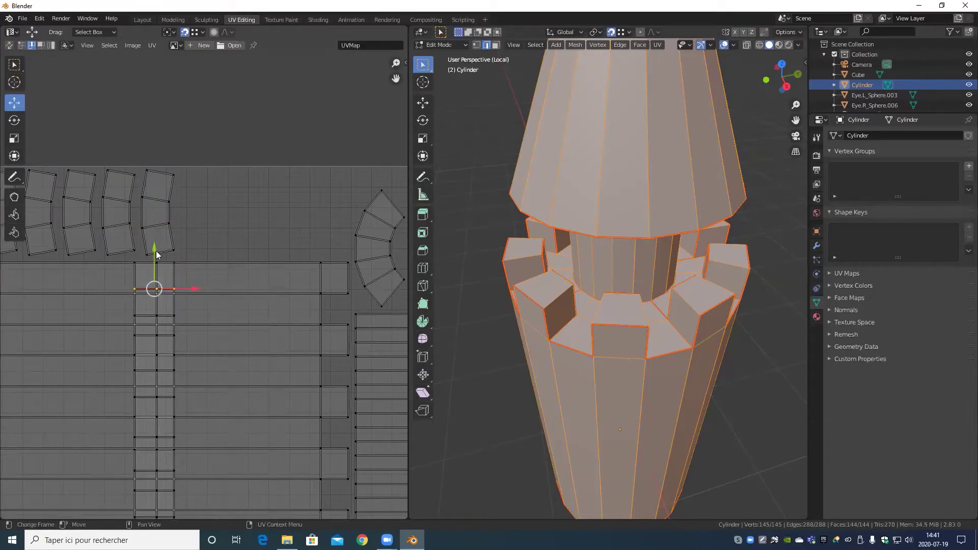
drag(155, 251, 318, 293)
scroll(221, 396, down, 4)
middle_drag(221, 396, 215, 245)
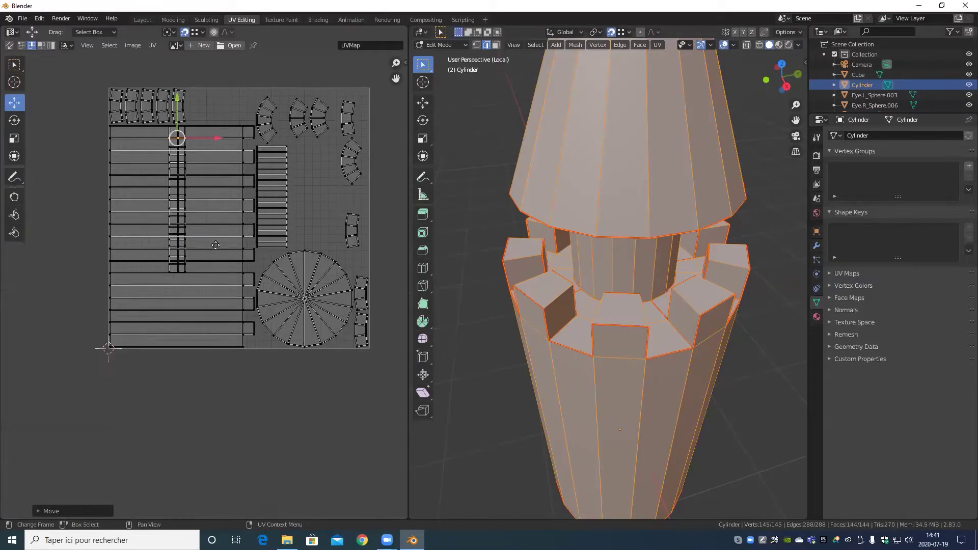
- Snap the strip's three lowest vertex rows down along Y onto the wall islands' bottom edge and the two lines above it
drag(197, 292, 165, 274)
click(158, 269)
drag(176, 233, 245, 349)
drag(196, 280, 152, 262)
drag(176, 228, 225, 320)
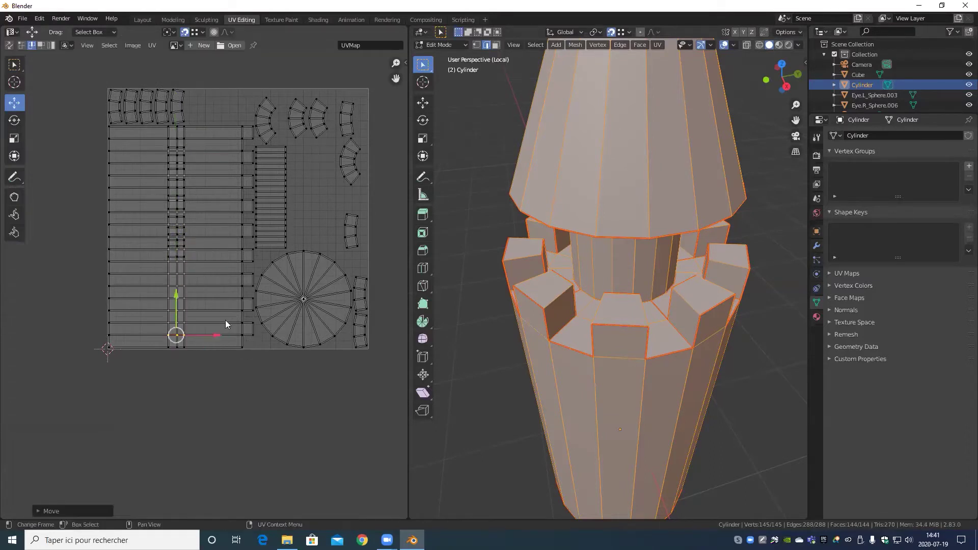
drag(206, 263, 143, 249)
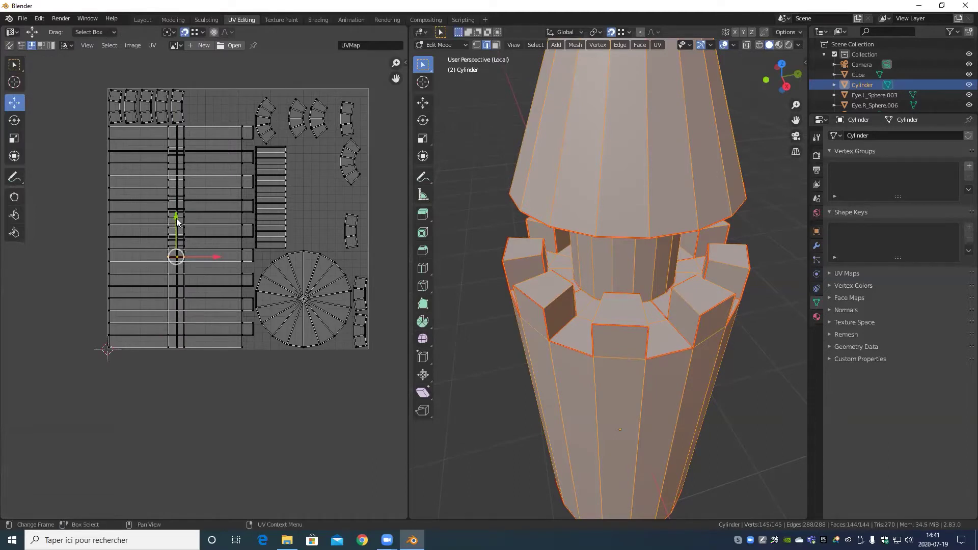
drag(177, 218, 235, 298)
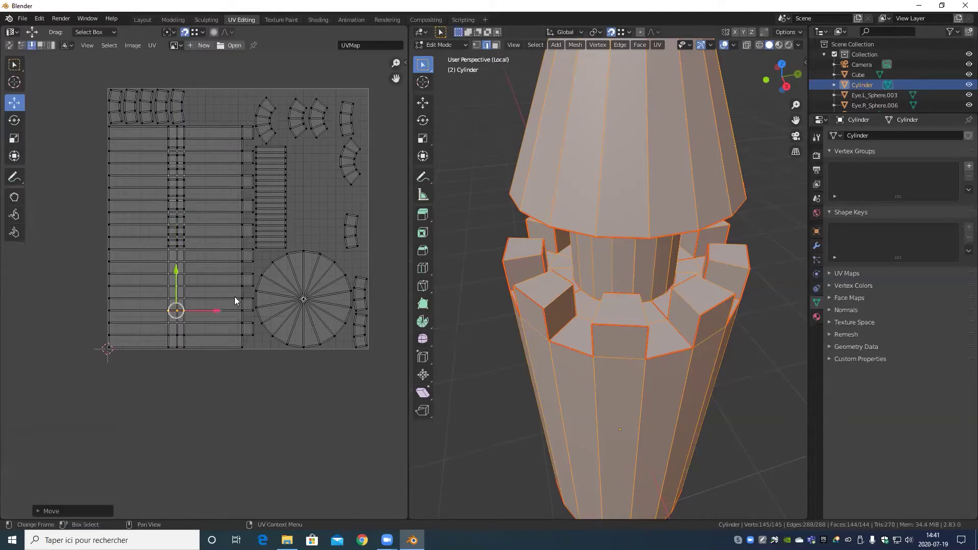
scroll(208, 320, up, 2)
drag(160, 287, 259, 347)
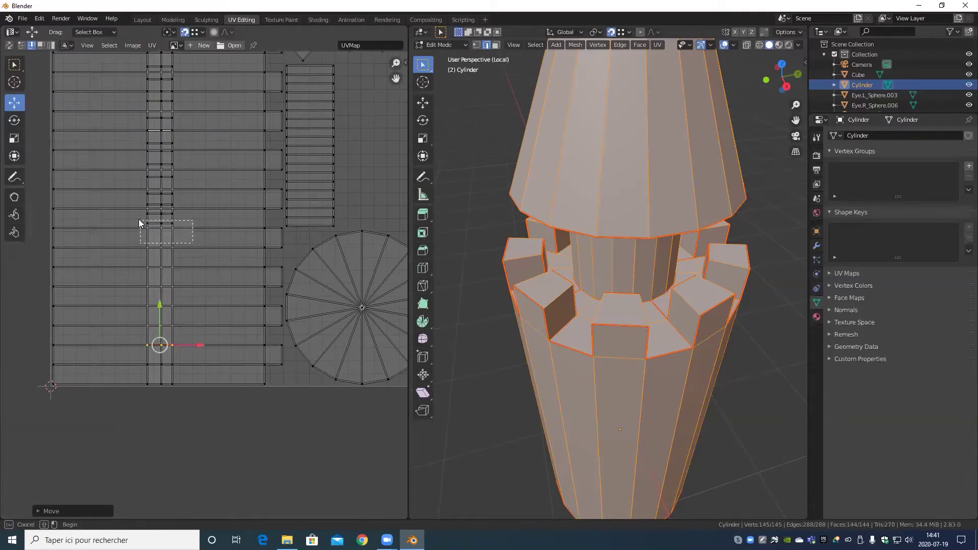
- Snap the strip's next three vertex rows down onto the third, fourth and fifth lines above the wall islands' bottom edge
click(158, 211)
drag(160, 190, 160, 292)
drag(188, 227, 133, 211)
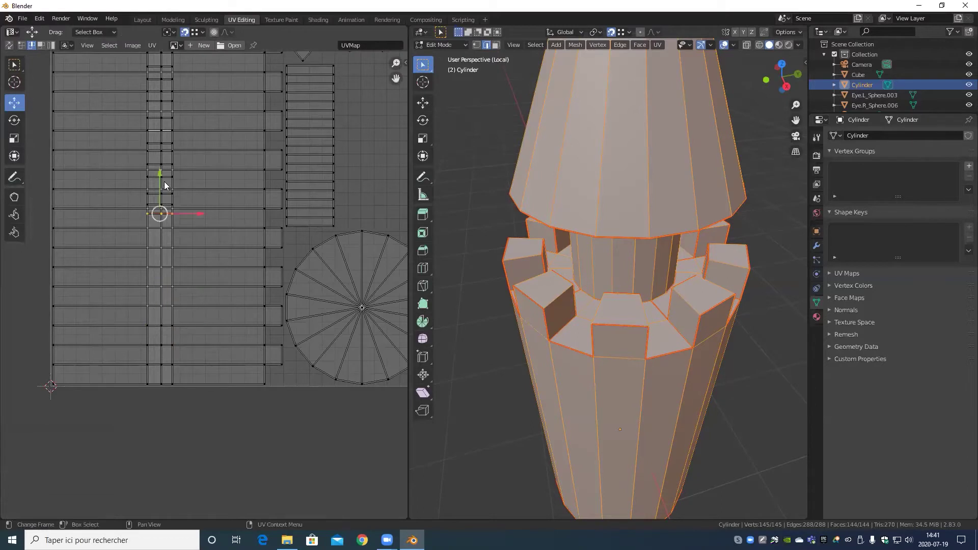
drag(164, 181, 259, 303)
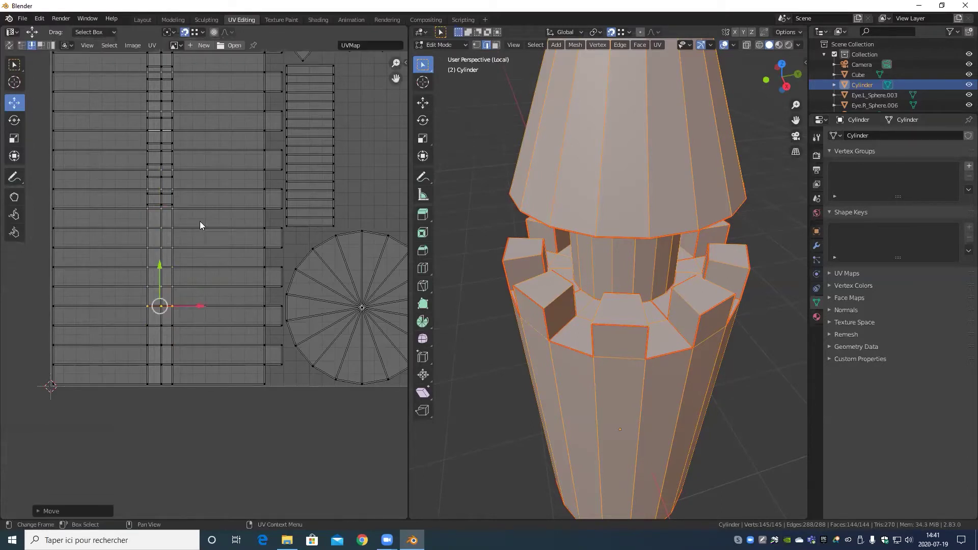
drag(201, 225, 131, 202)
key(g)
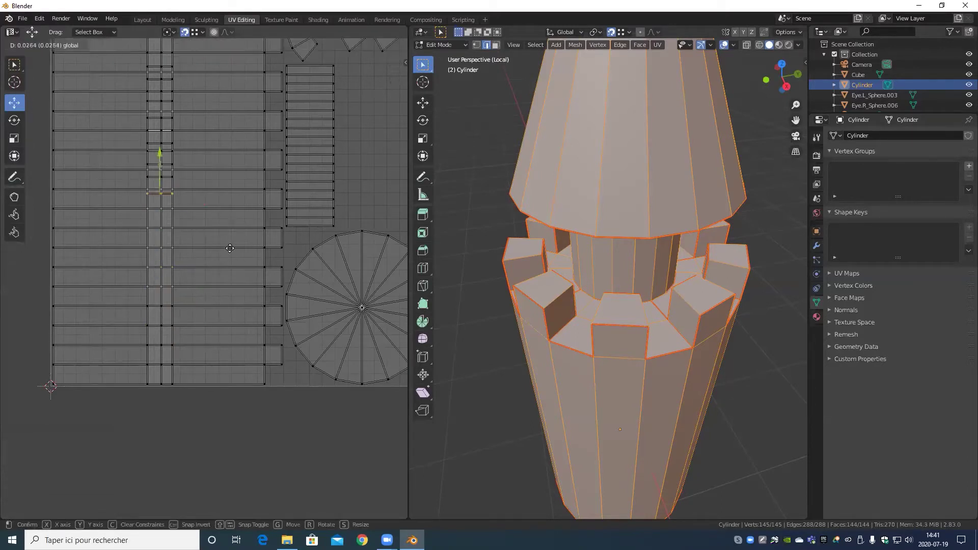
drag(230, 248, 273, 283)
- Snap the strip's next three vertex rows down onto the sixth, seventh and eighth lines above the wall islands' bottom edge
drag(183, 206, 137, 185)
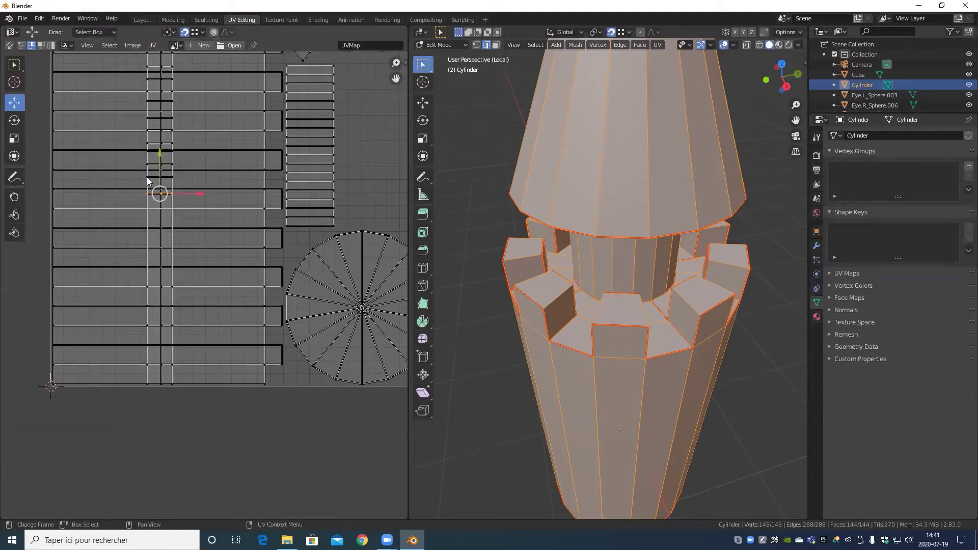
drag(161, 153, 162, 227)
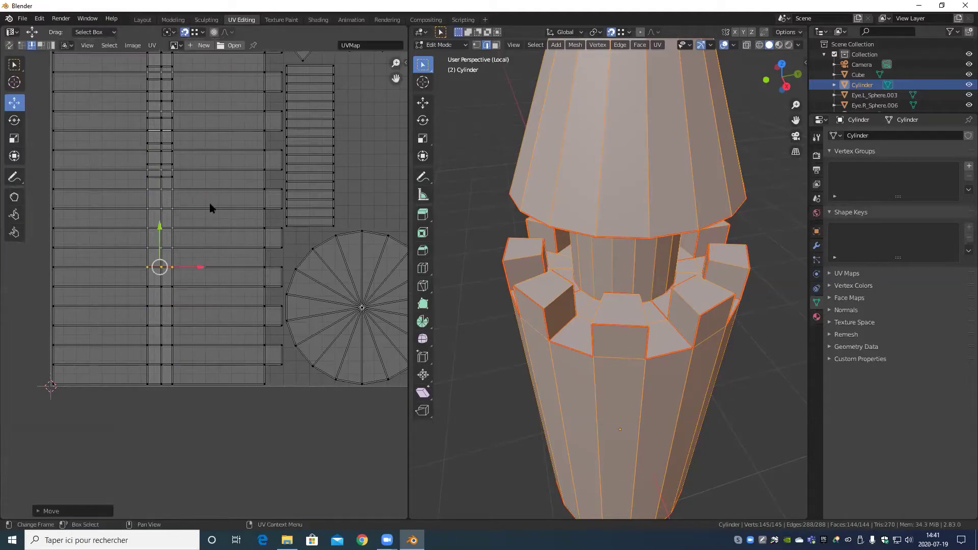
drag(189, 183, 131, 174)
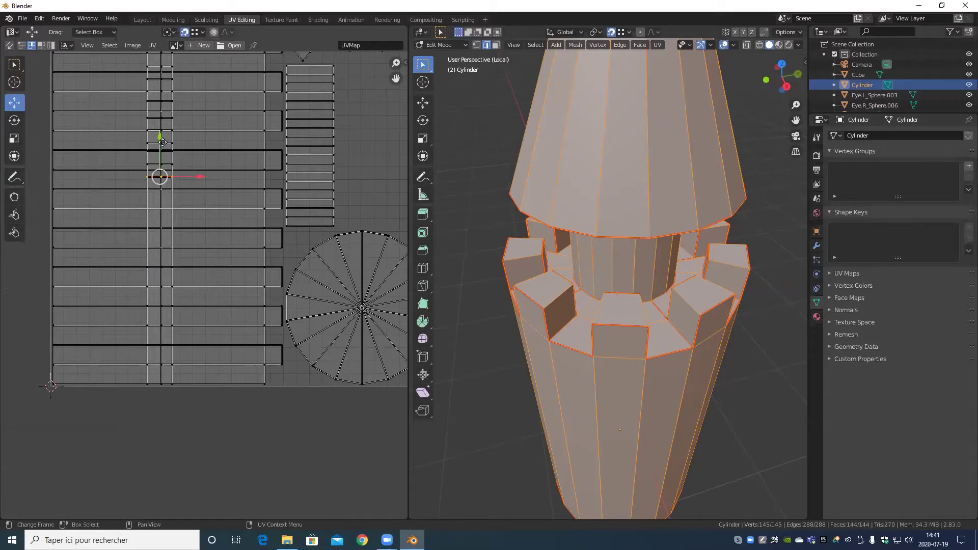
drag(162, 140, 270, 242)
click(135, 161)
key(g)
key(y)
drag(246, 211, 259, 228)
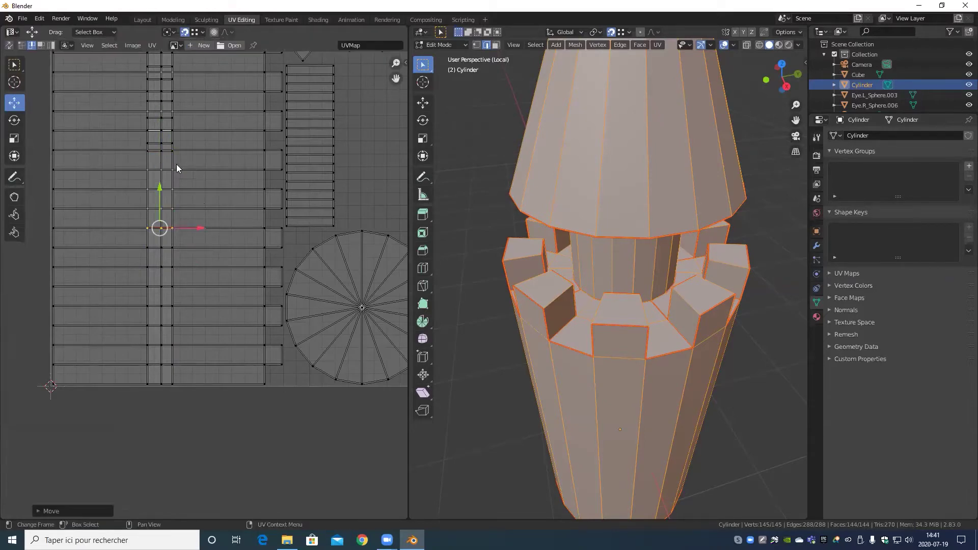
- Snap the strip's next four vertex rows down along Y onto the ninth to twelfth lines above the wall islands' bottom edge
click(134, 148)
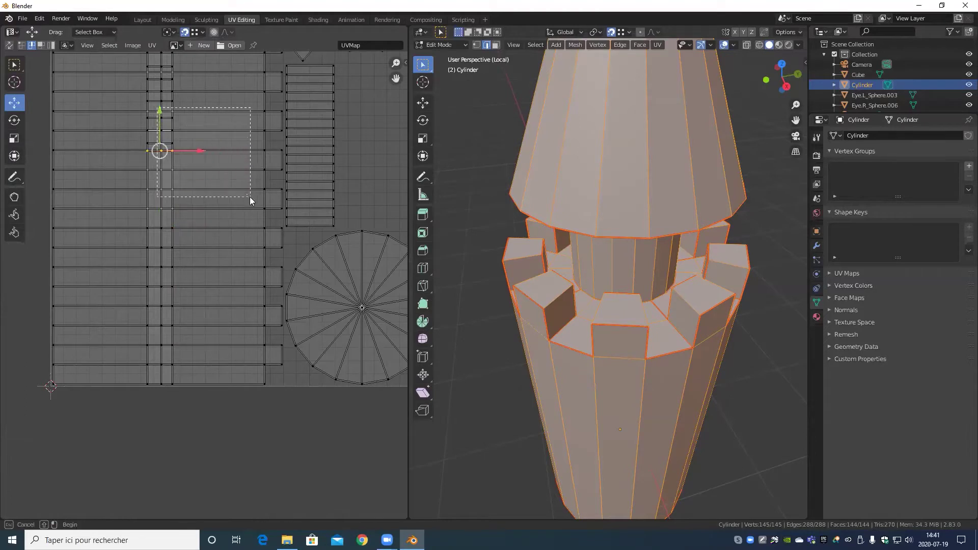
drag(161, 111, 264, 171)
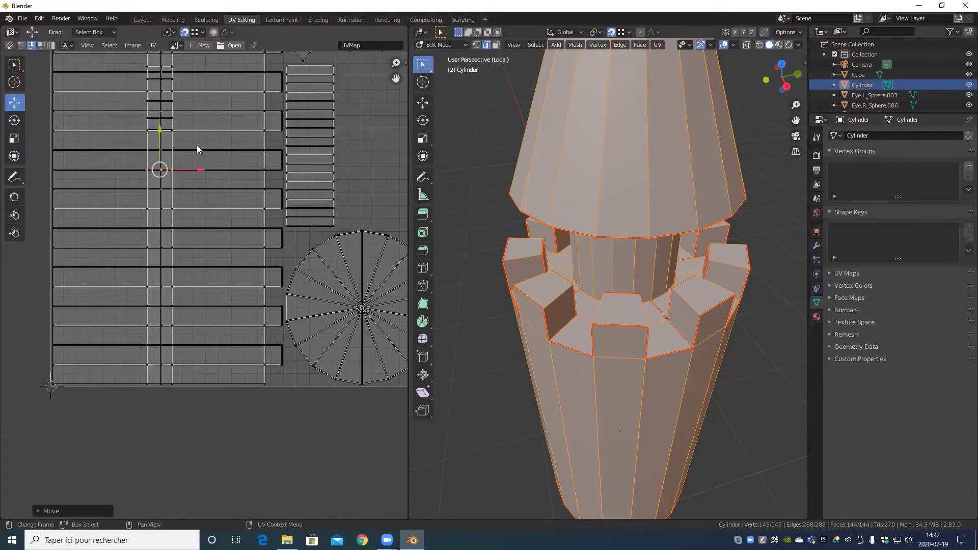
drag(160, 125, 261, 189)
drag(190, 143, 139, 126)
drag(157, 93, 254, 152)
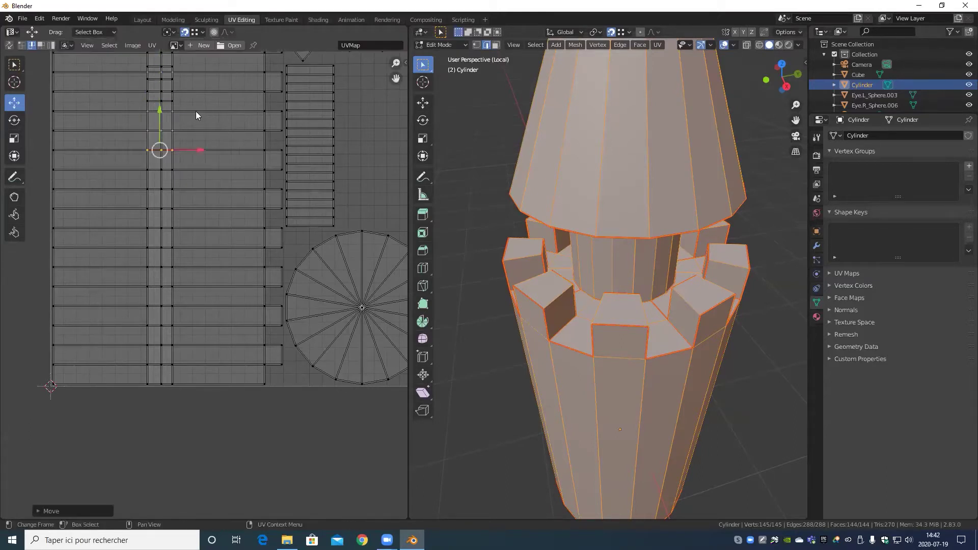
- Snap the strip's last unaligned vertex rows down onto the remaining free lines below its already aligned upper rows
drag(197, 113, 133, 97)
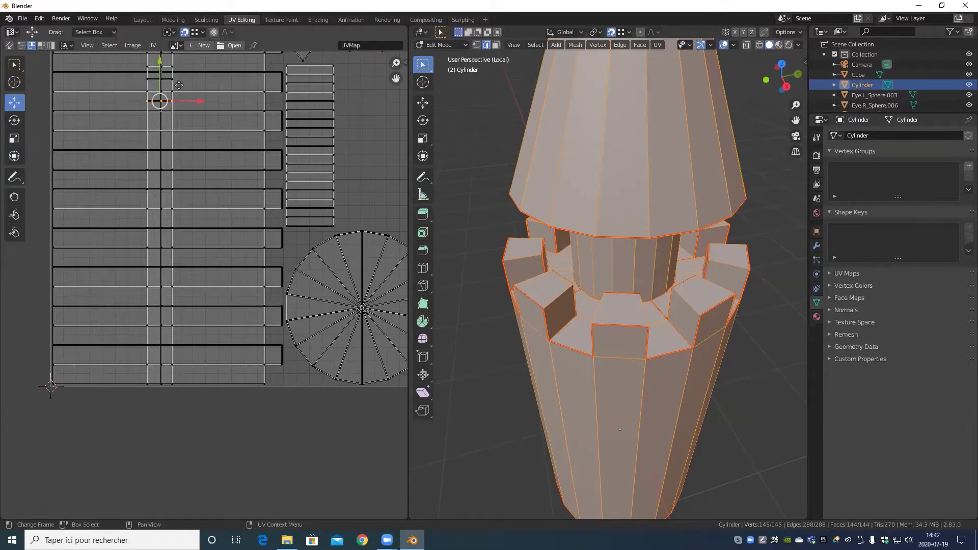
drag(165, 66, 257, 121)
middle_drag(247, 112, 272, 212)
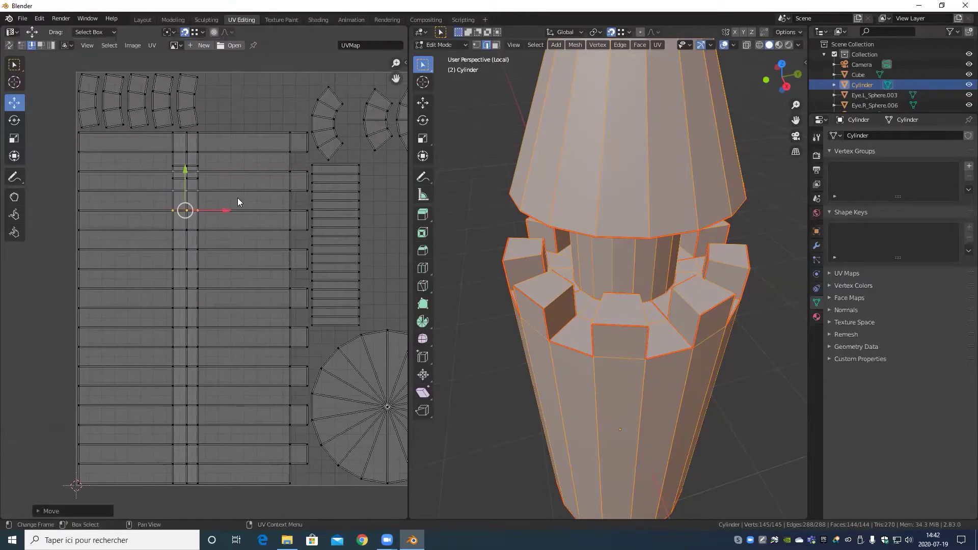
drag(230, 194, 182, 177)
drag(187, 133, 290, 171)
key(ctrl+z)
- Select the whole aligned strip, turn off UV snapping and move the strip outside the UV square, beside its left edge
scroll(229, 217, down, 5)
scroll(261, 288, up, 4)
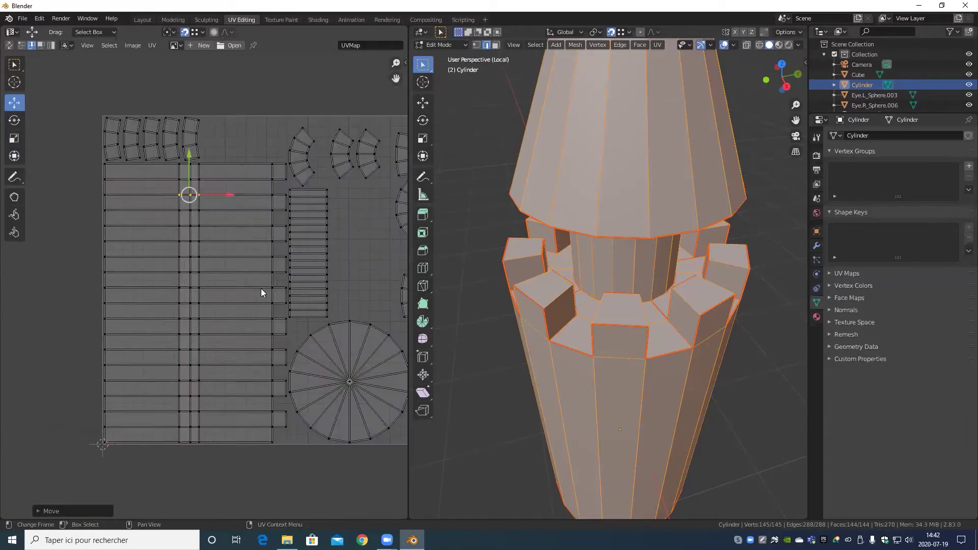
middle_drag(261, 292, 191, 295)
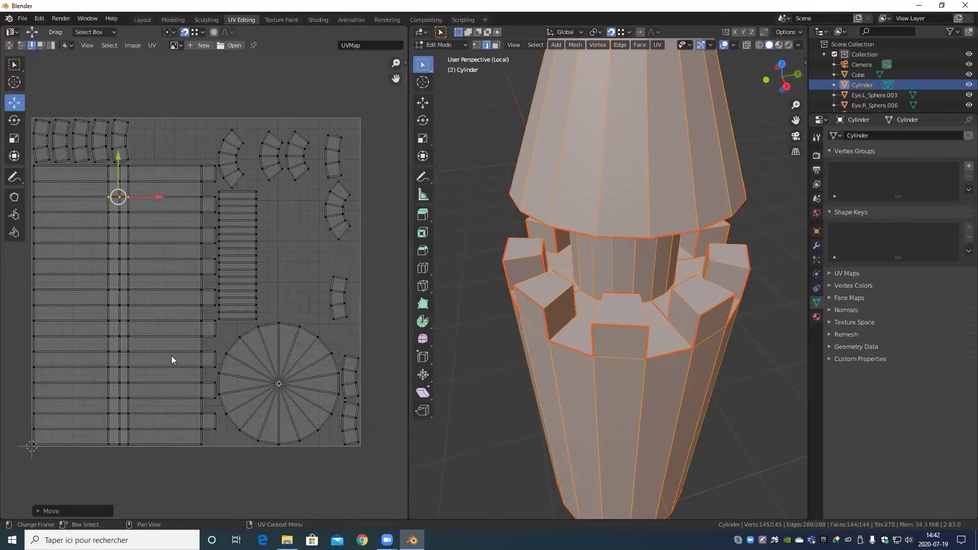
scroll(171, 355, down, 5)
scroll(233, 267, up, 4)
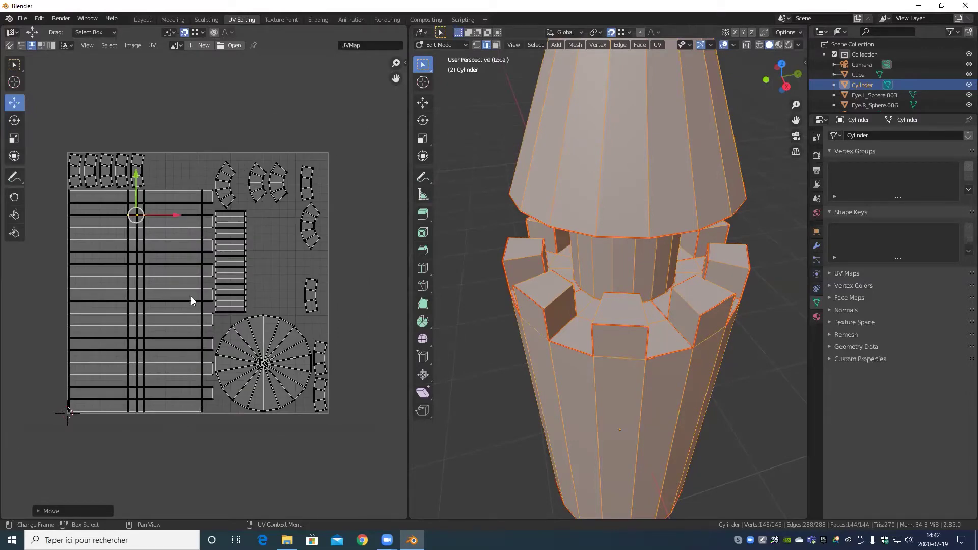
key(ctrl+z)
key(ctrl+z)
key(g)
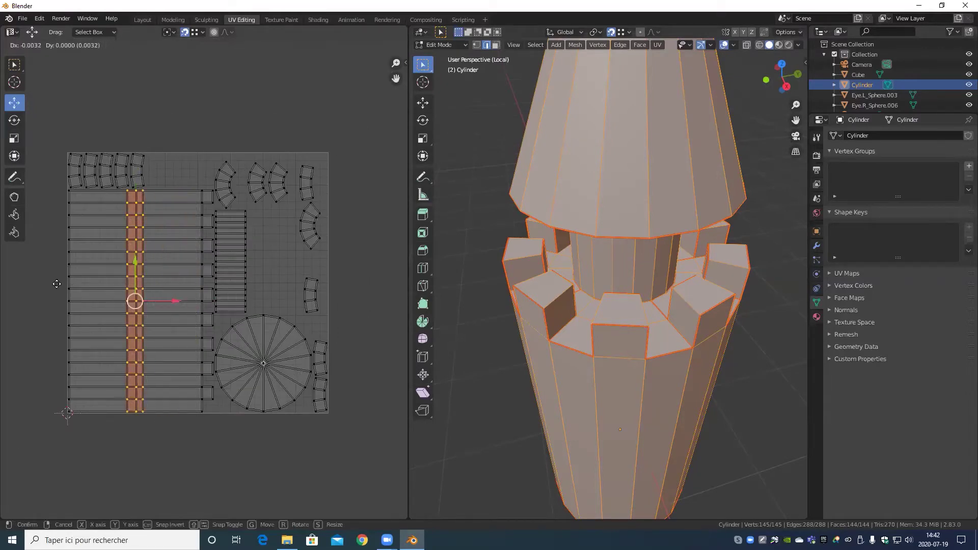
right_click(16, 280)
click(186, 32)
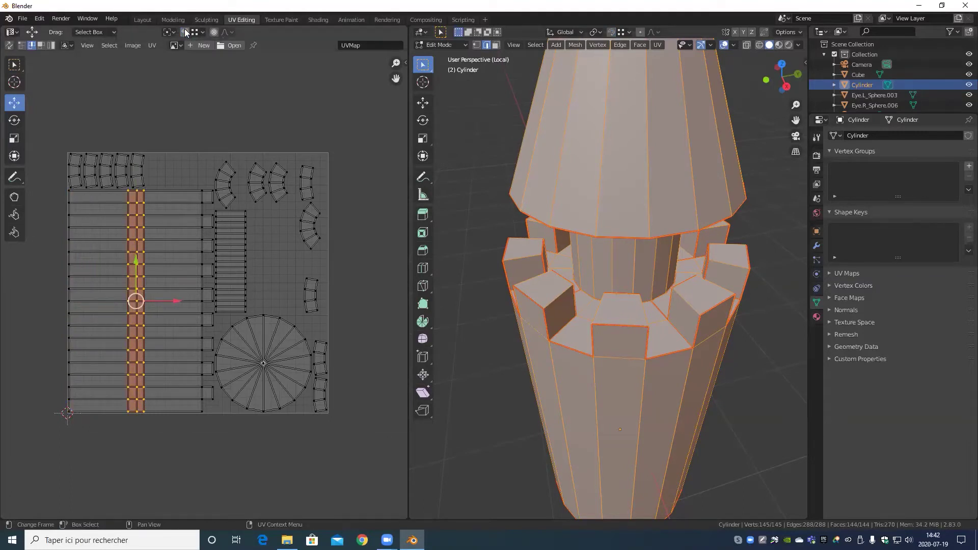
key(g)
click(74, 87)
- Rotate all linked wall islands by -90° and another 180° so the battlements face up, and place them in the UV square's lower-left corner
drag(157, 177, 202, 229)
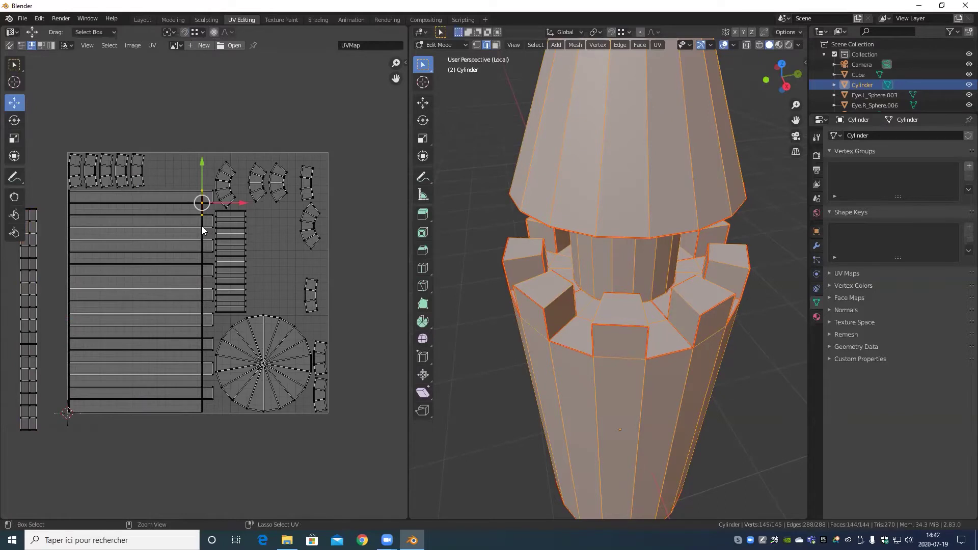
key(ctrl+l)
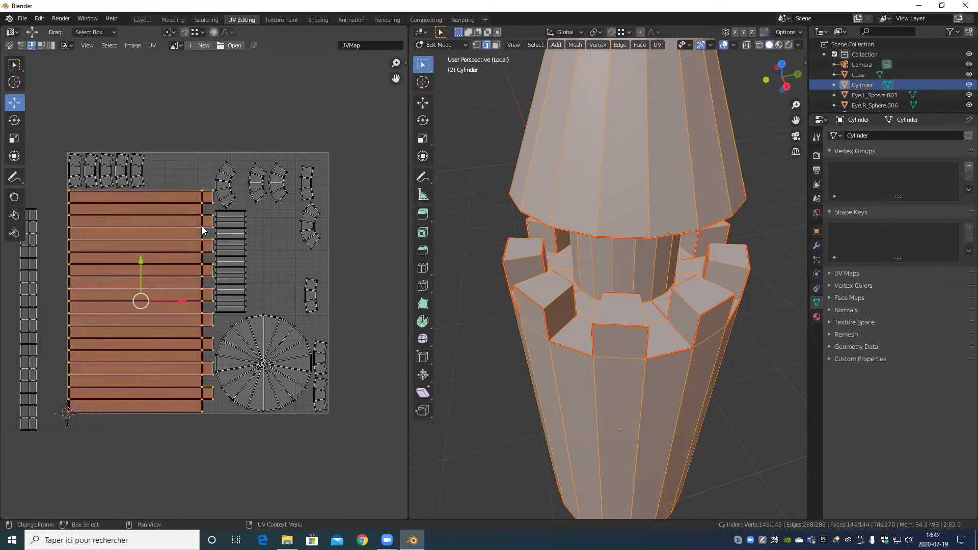
text(r-90)
key(Return)
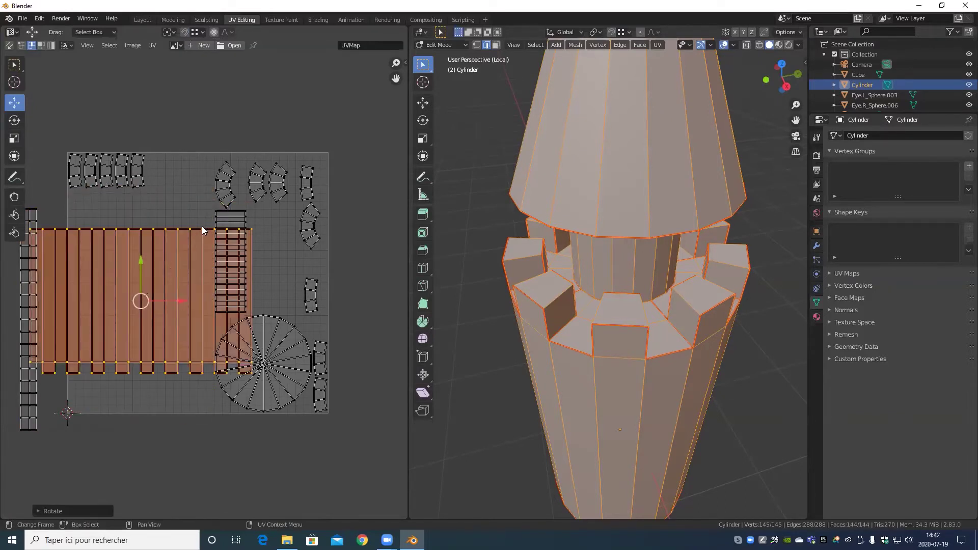
text(r180)
key(Return)
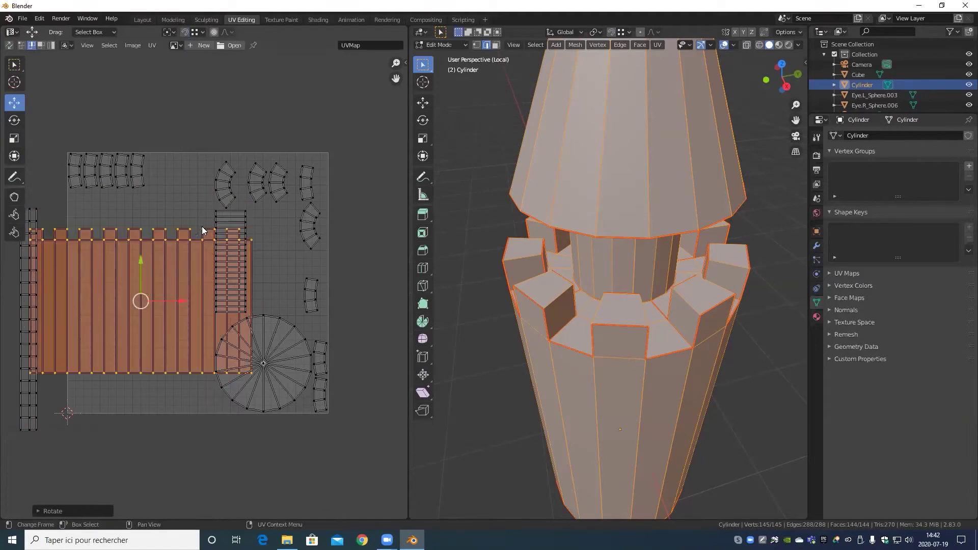
key(g)
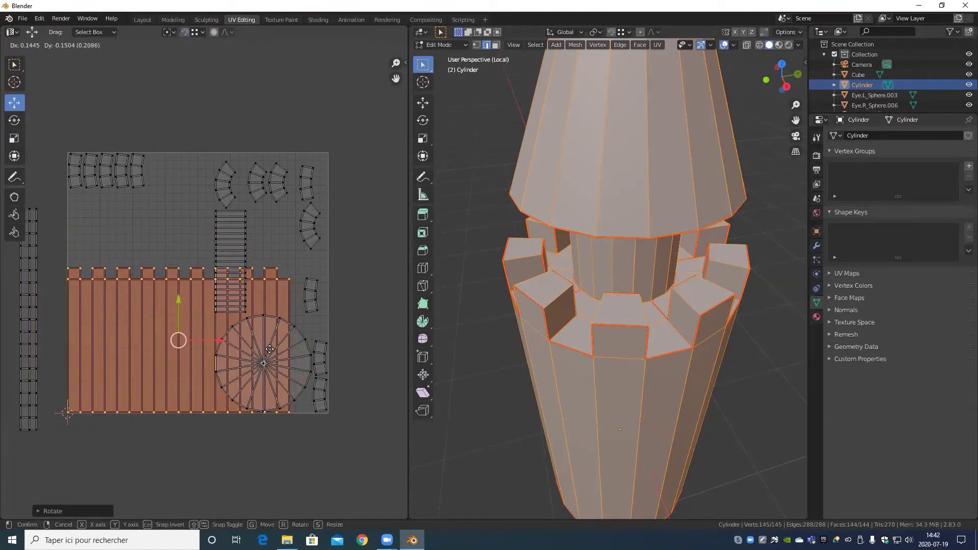
click(274, 347)
- Scale the circular roof island down and move it into the free space between the curved islands along the UV square's upper edge
scroll(333, 395, up, 2)
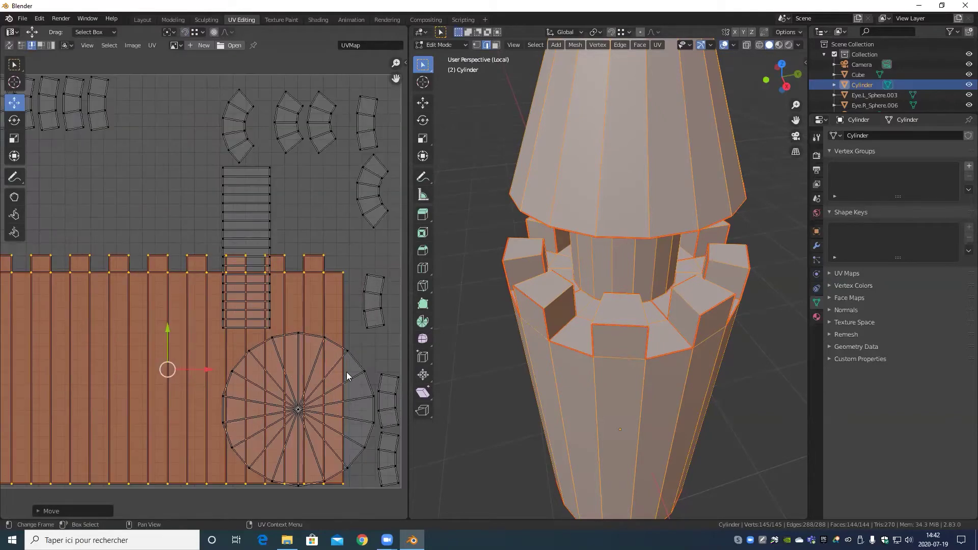
drag(350, 366, 369, 379)
key(ctrl+l)
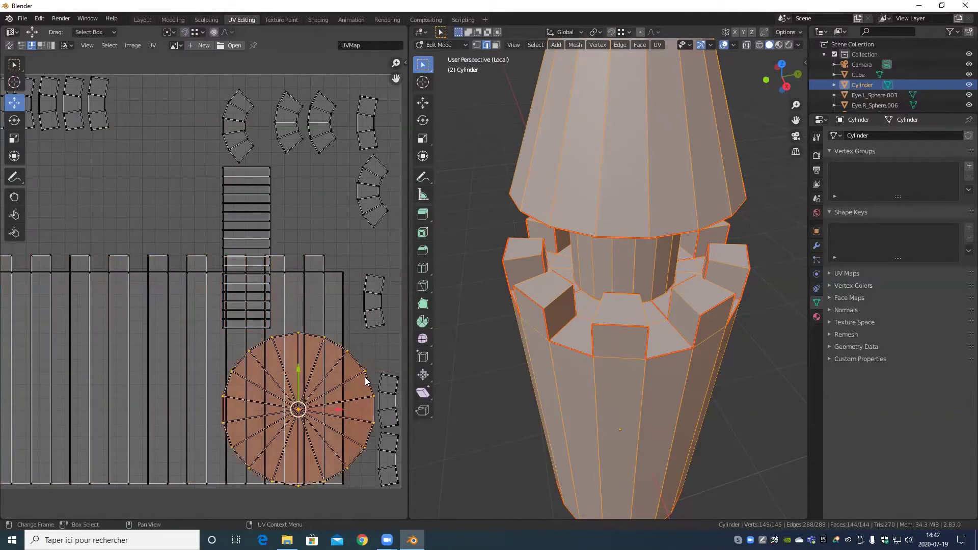
key(g)
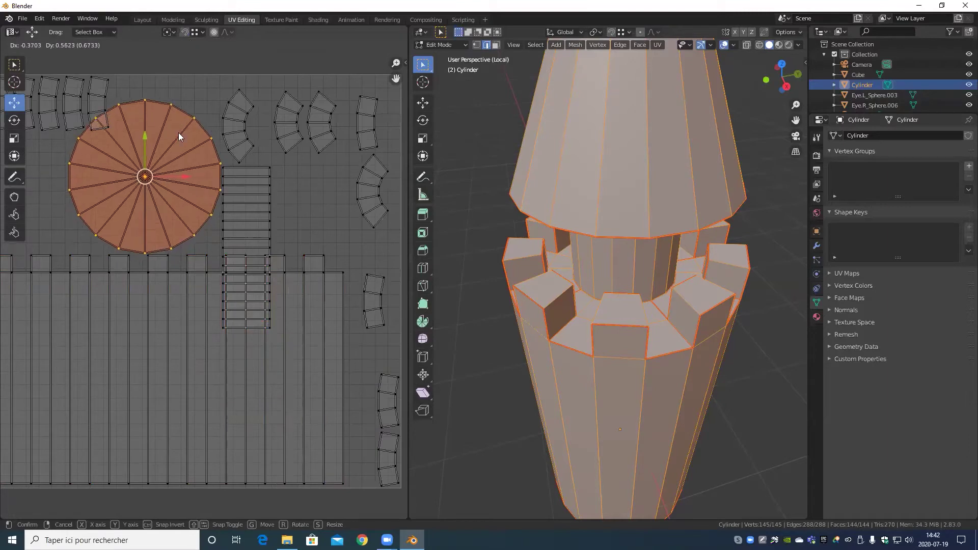
click(179, 135)
key(s)
click(189, 140)
key(g)
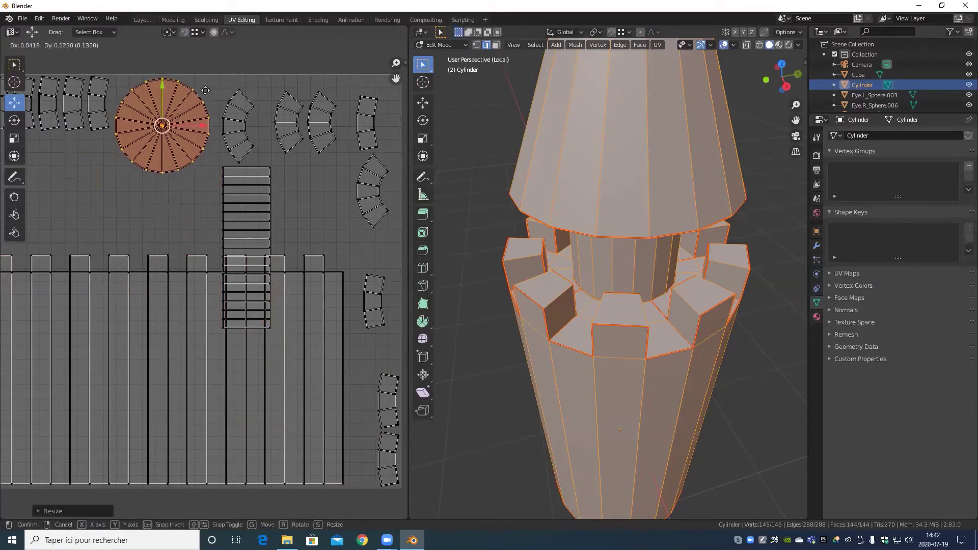
click(209, 170)
- Turn the ladder-shaped island horizontal and place it just above the wall islands at the UV square's left edge
scroll(211, 173, down, 2)
click(233, 215)
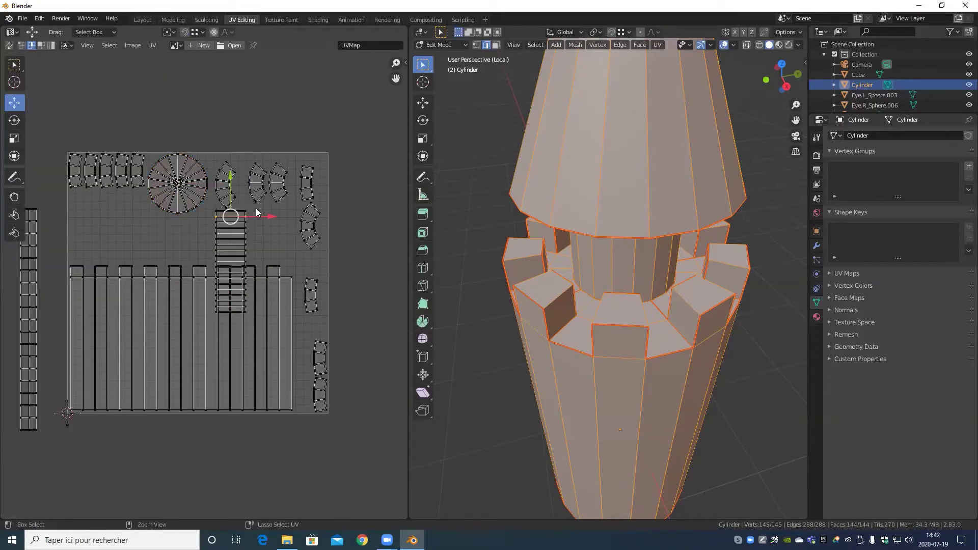
key(l)
key(r)
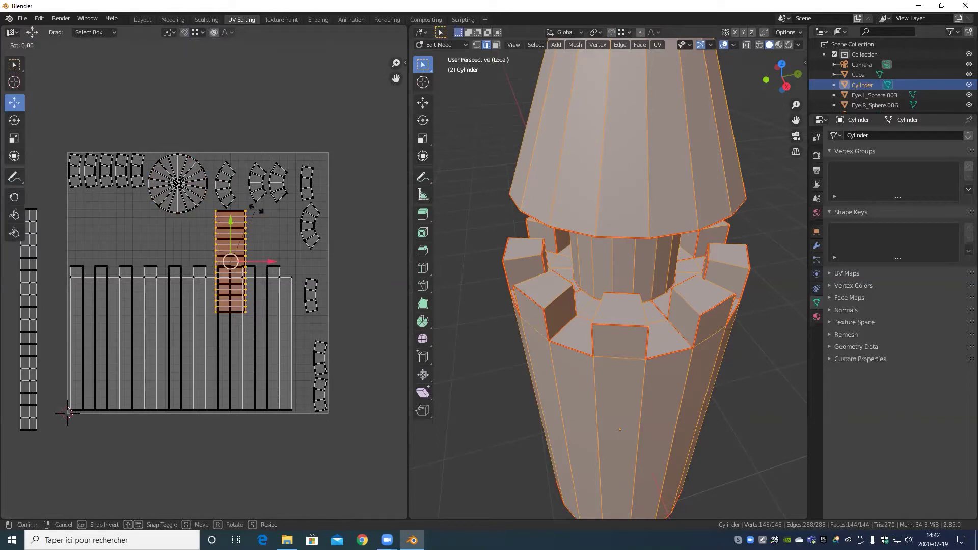
click(256, 208)
key(g)
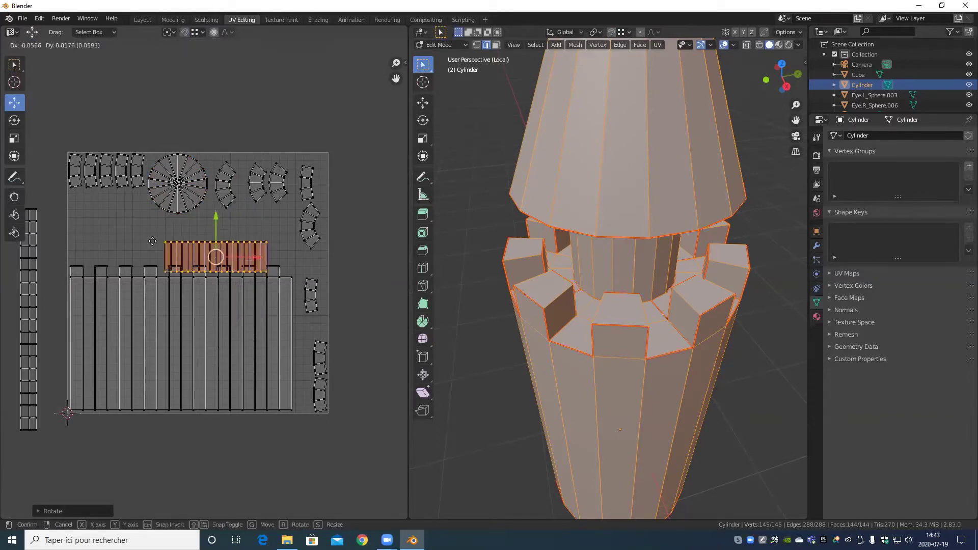
click(118, 239)
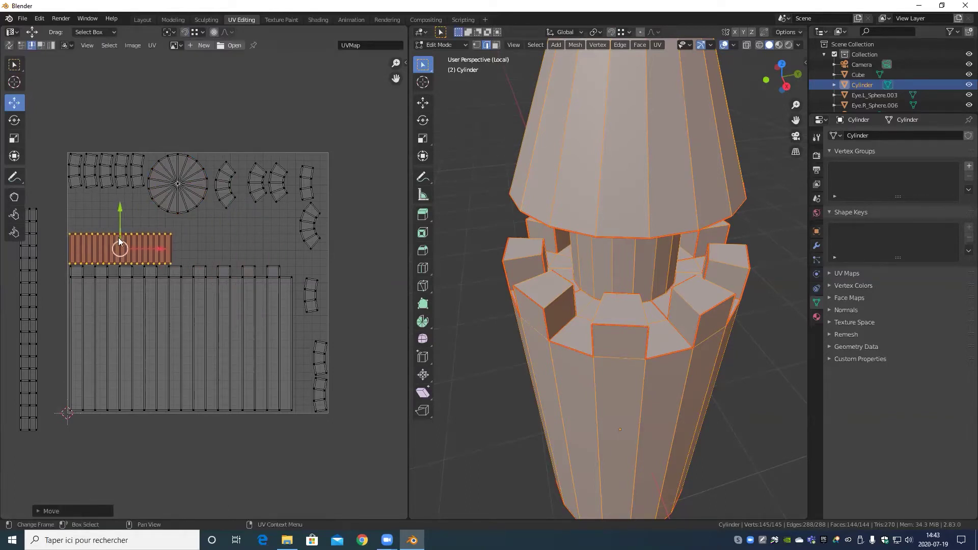
- Rotate the straightened strip 90° and move it inside the UV square, between the circular island and the ladder-shaped island
scroll(90, 298, up, 1)
middle_drag(161, 262, 254, 297)
click(82, 269)
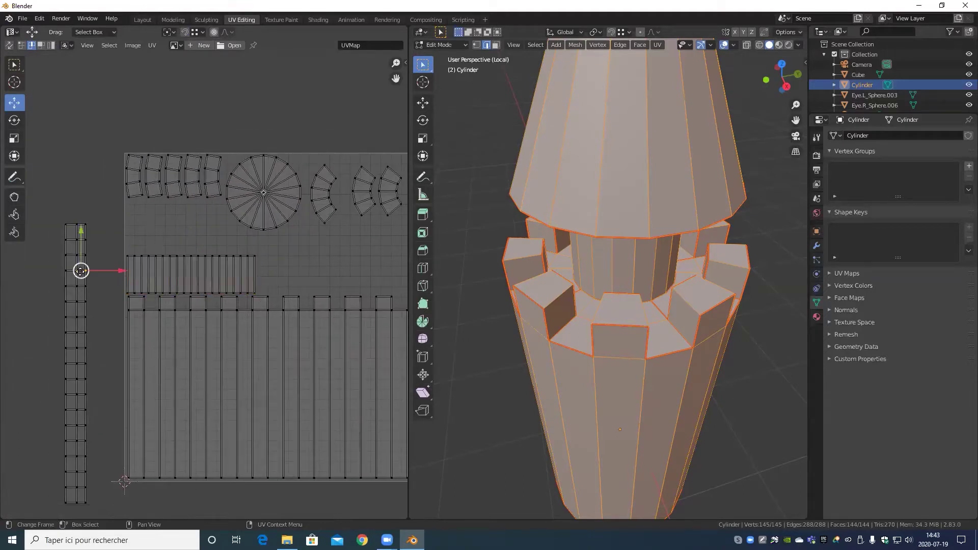
text(lr90)
key(Return)
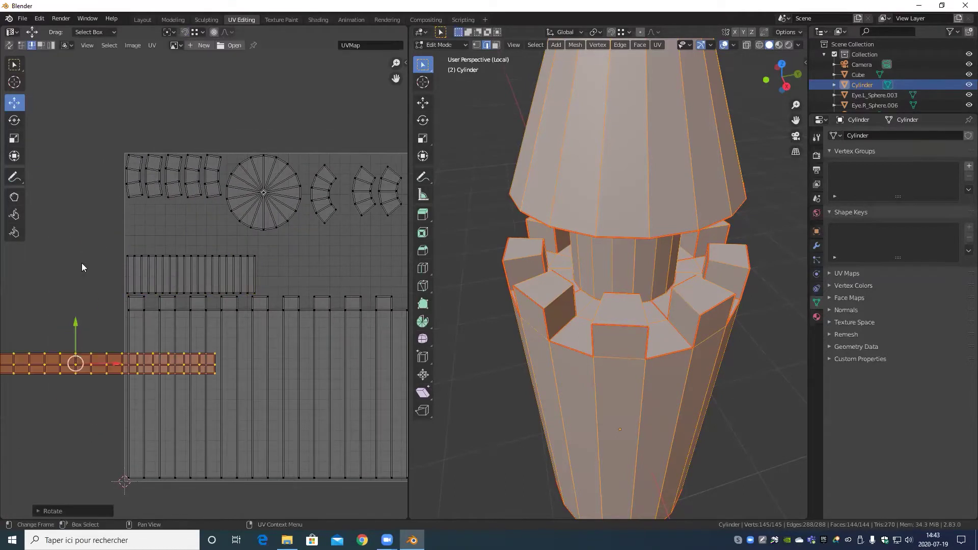
key(g)
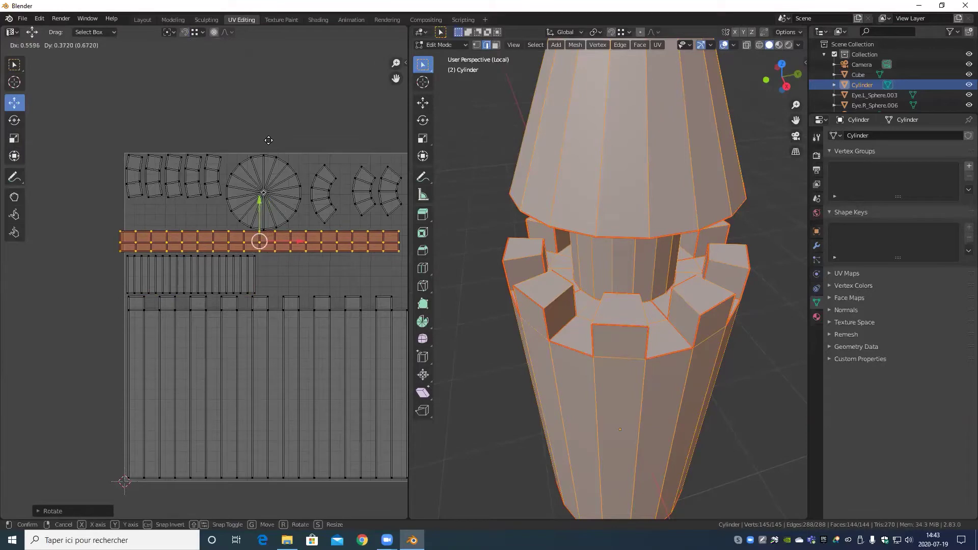
click(277, 140)
scroll(277, 270, up, 3)
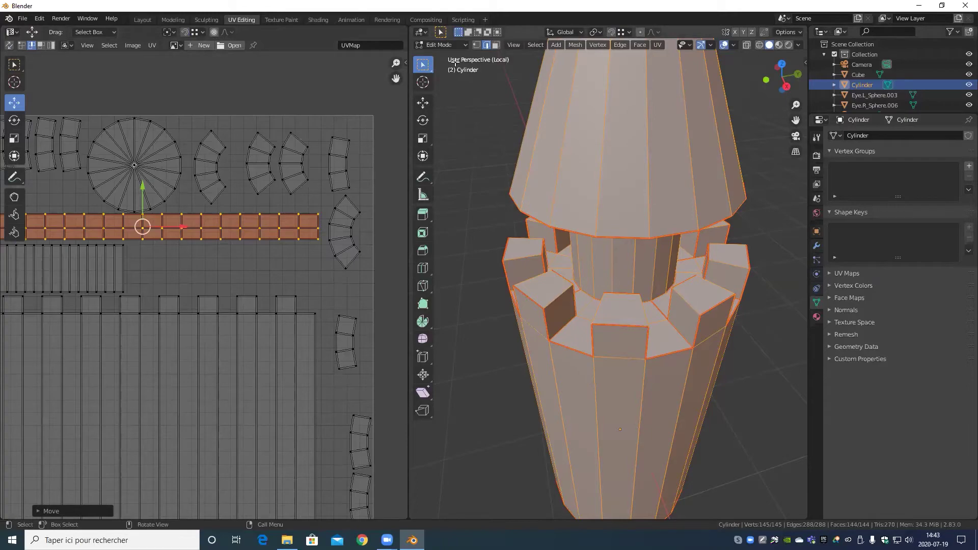
- Switch to the Shading workspace and examine the brick pattern on the tower's battlements, walkway and walls from several angles
click(317, 20)
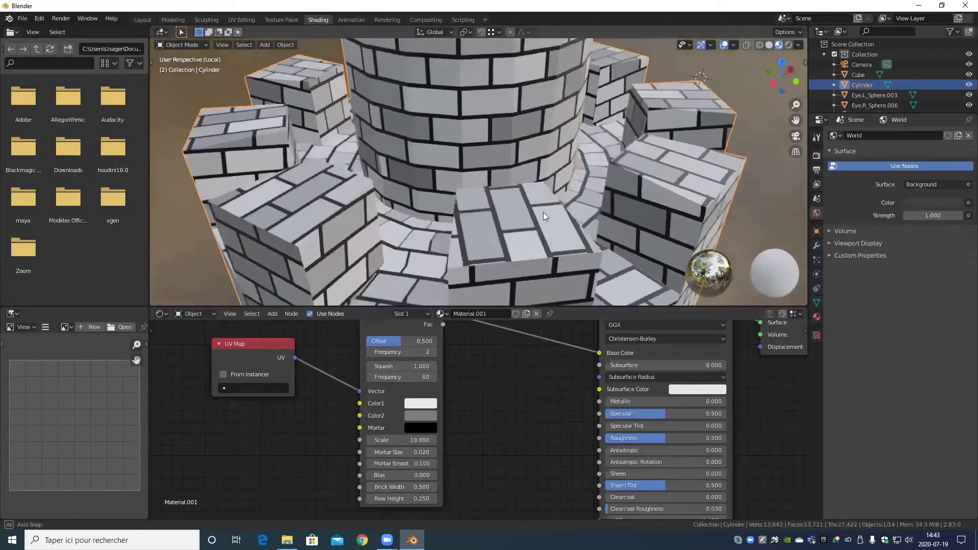
middle_drag(543, 212, 484, 213)
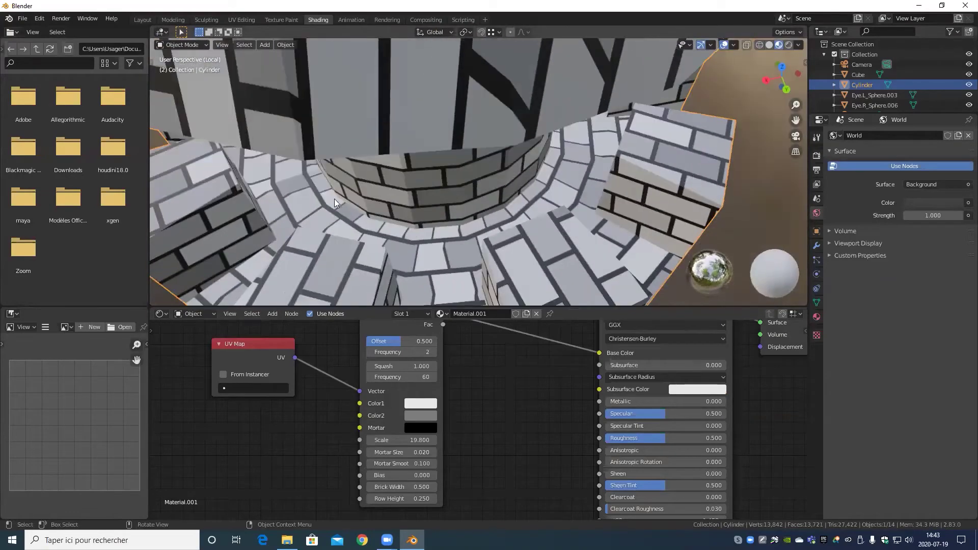
middle_drag(334, 199, 480, 163)
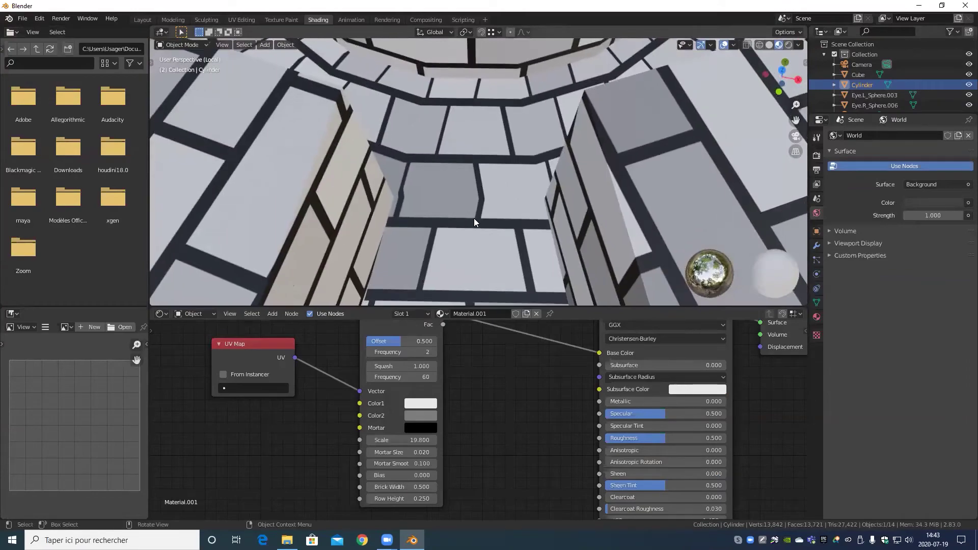
middle_drag(474, 218, 458, 202)
scroll(495, 175, down, 4)
scroll(494, 186, up, 2)
middle_drag(527, 189, 470, 188)
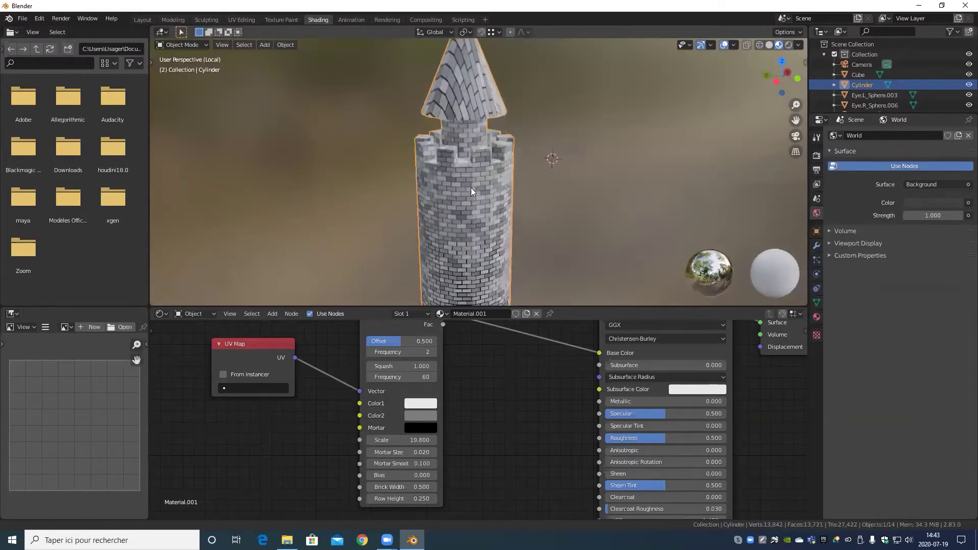
- Examine the brick pattern on the whole tower, from the pointed roof down the wall, and close up around the battlements
scroll(471, 221, up, 2)
scroll(472, 229, down, 5)
middle_drag(471, 231, 451, 208)
scroll(482, 210, up, 4)
scroll(482, 205, down, 1)
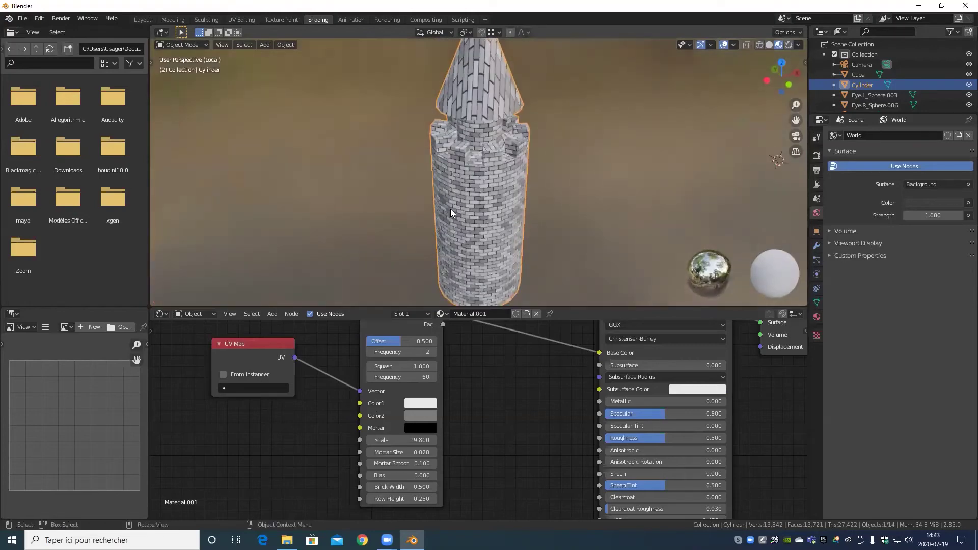
scroll(545, 196, up, 1)
scroll(550, 195, down, 3)
middle_drag(549, 209, 510, 218)
scroll(529, 191, up, 5)
scroll(511, 273, up, 4)
key(Tab)
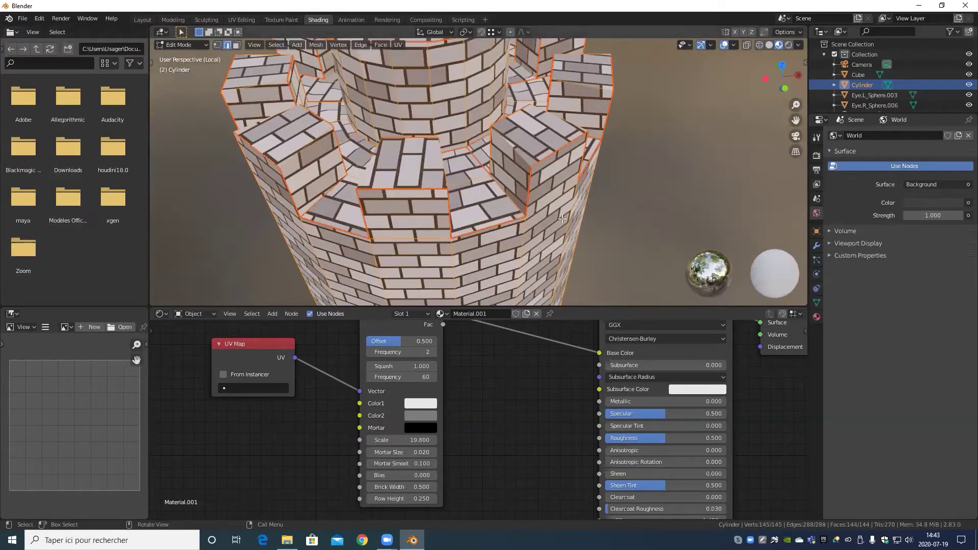
mouse_move(499, 210)
middle_down()
mouse_move(458, 231)
mouse_move(491, 214)
middle_up()
scroll(491, 214, up, 4)
middle_drag(565, 187, 448, 160)
scroll(466, 219, down, 4)
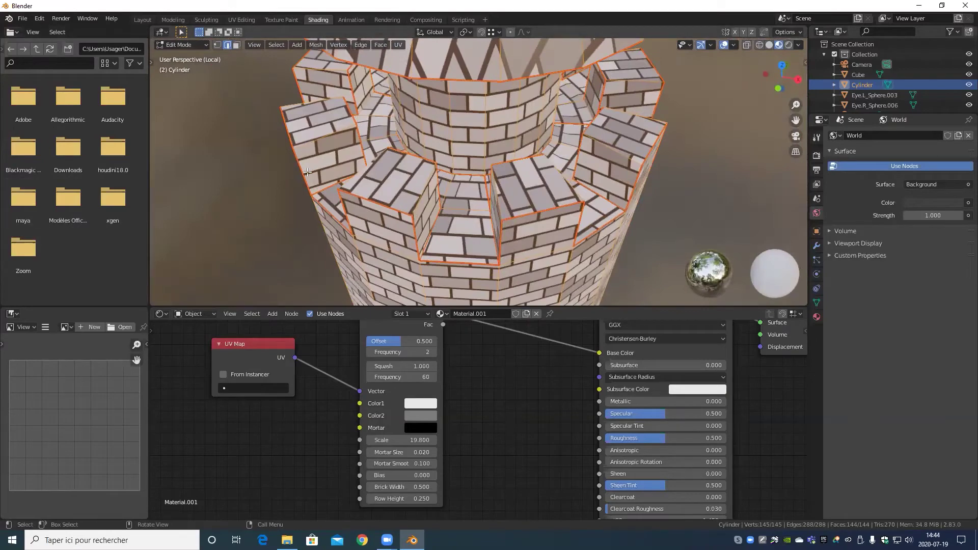
- Switch to the Layout workspace and add supporting loop cuts close to the edge ring that runs along the battlements' walkway
click(143, 19)
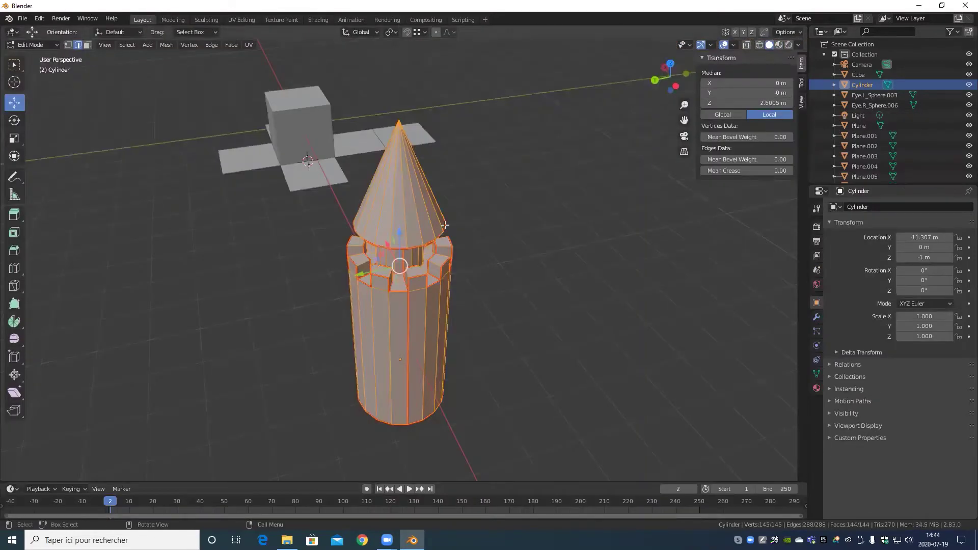
scroll(448, 276, up, 5)
middle_drag(421, 255, 494, 228)
scroll(494, 228, up, 2)
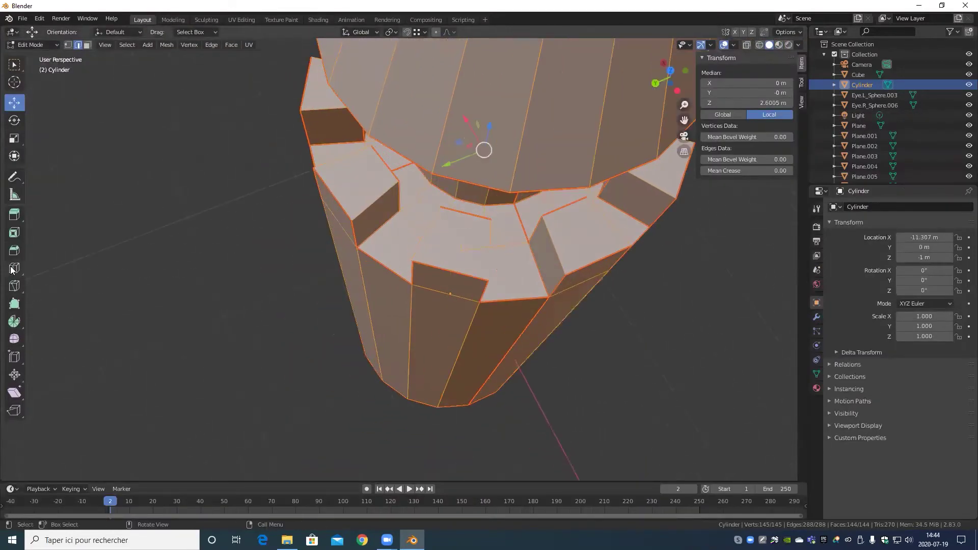
drag(486, 255, 489, 276)
middle_drag(487, 268, 455, 270)
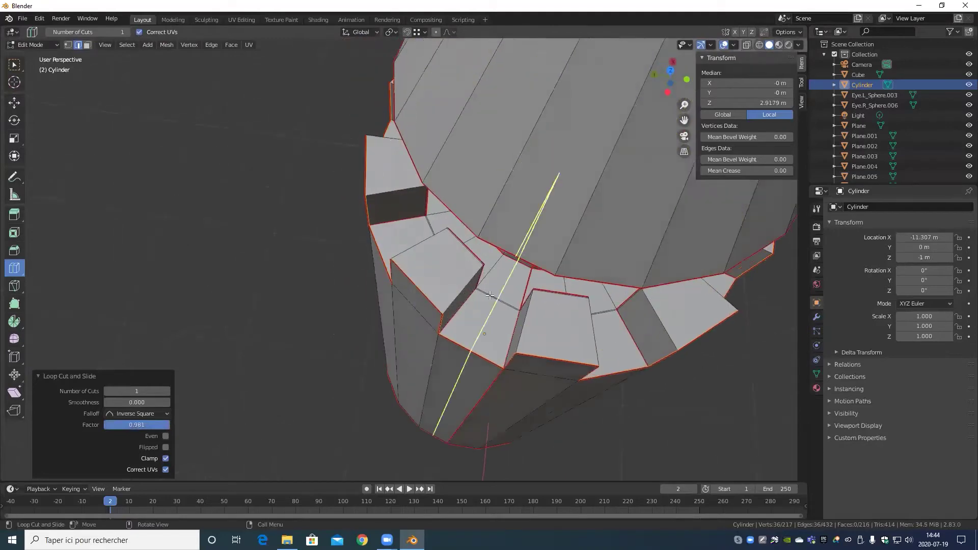
scroll(474, 275, up, 2)
drag(535, 283, 513, 308)
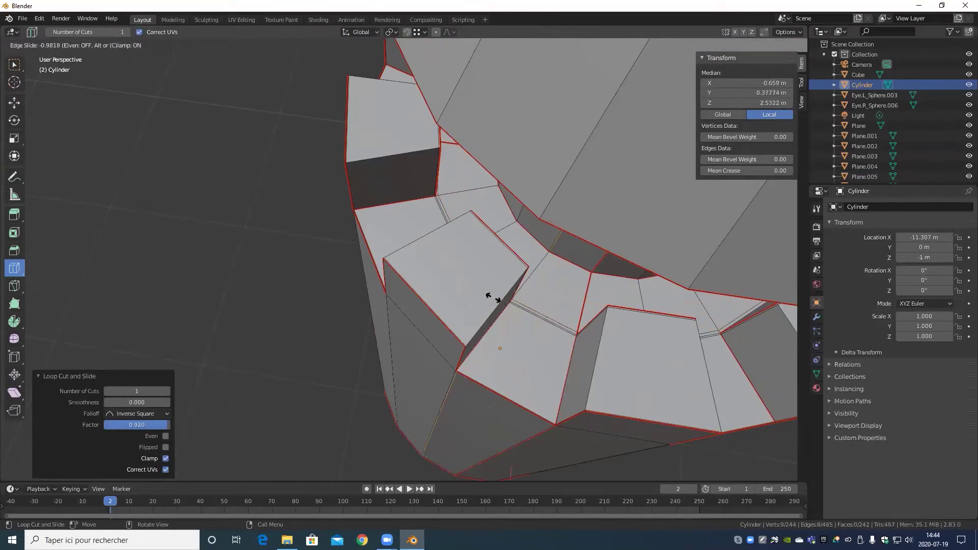
- Add vertical supporting loop cuts close to the side edges of a merlon and its neighbouring gap, running down the tower wall
click(497, 298)
drag(518, 258, 547, 277)
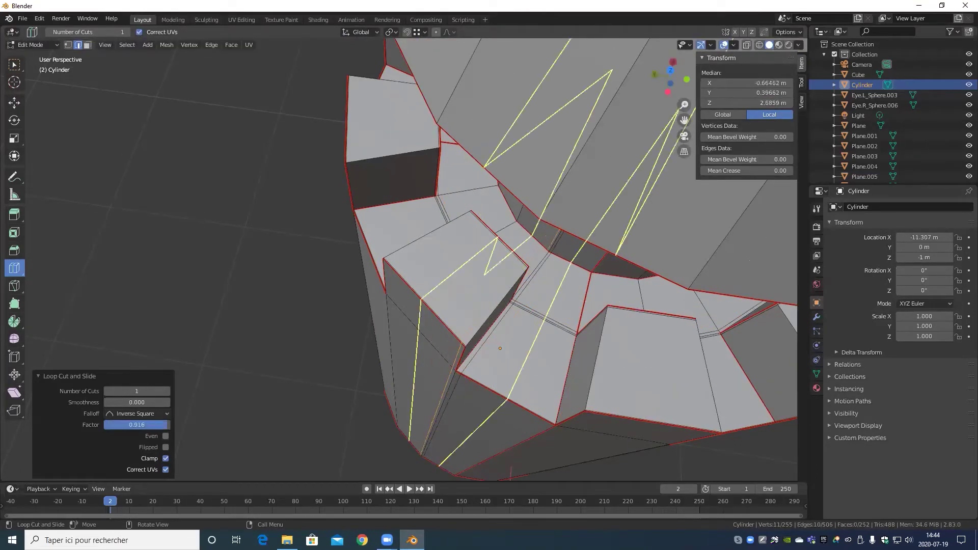
drag(471, 219, 466, 213)
click(456, 209)
middle_drag(456, 209, 416, 267)
drag(413, 208, 427, 211)
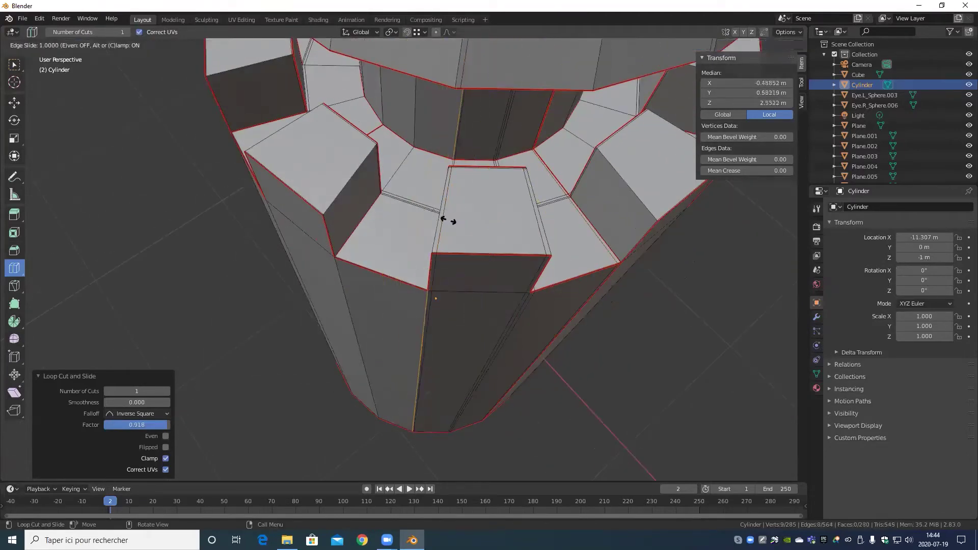
click(441, 221)
- Add supporting loop cuts around the merlon's base edge and the upper part of the tower wall below it
middle_drag(441, 220, 503, 295)
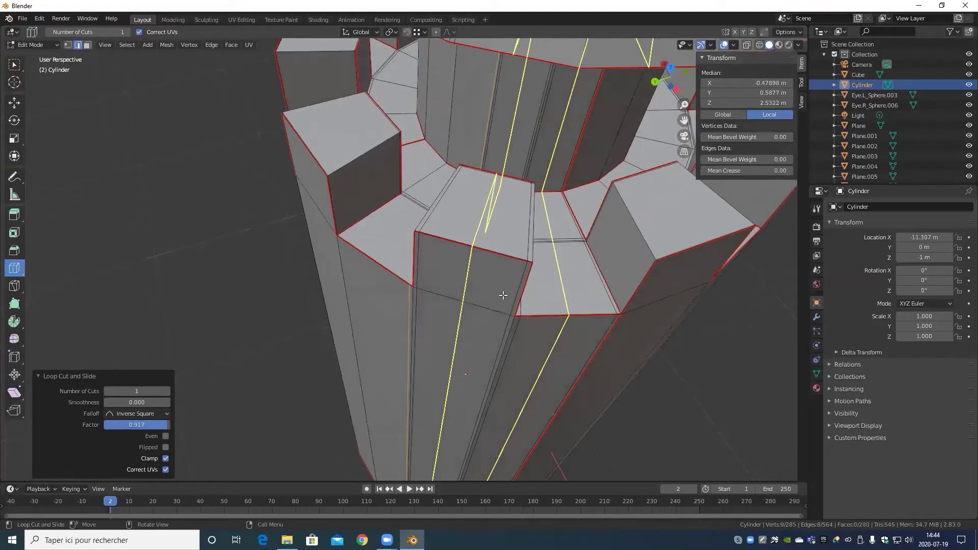
drag(503, 295, 525, 278)
click(519, 303)
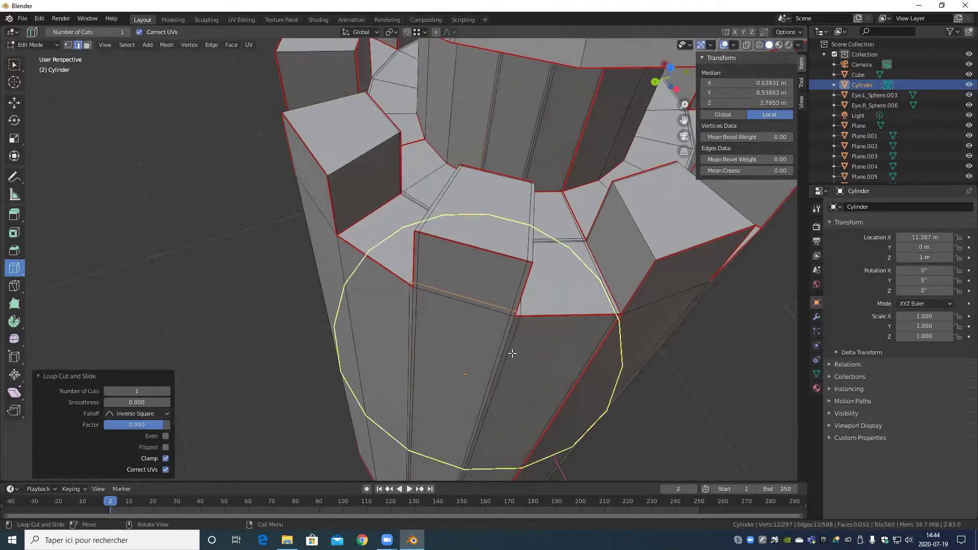
drag(511, 349, 528, 282)
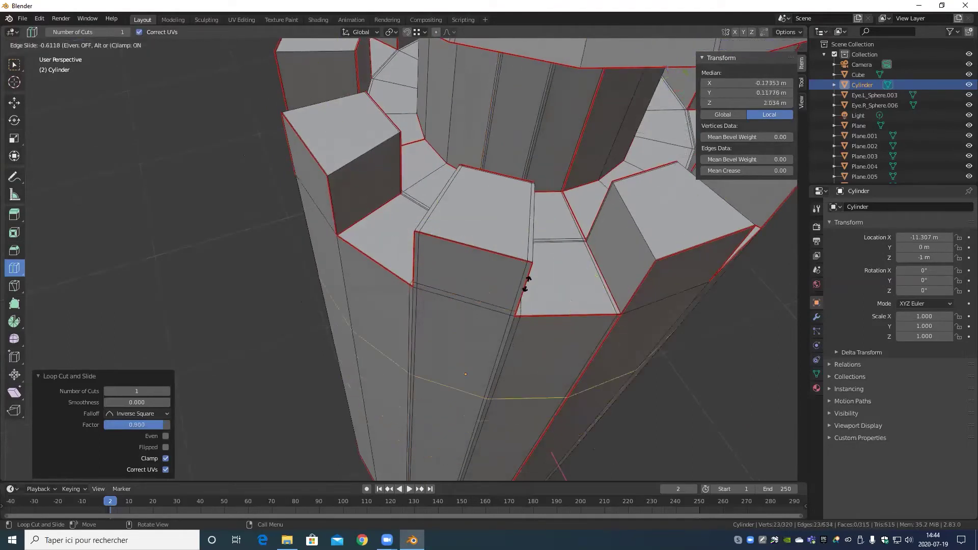
click(538, 244)
middle_drag(539, 245, 522, 320)
click(534, 345)
- Add a level 3 Subdivision Surface modifier to the tower and insert another loop cut on the battlements
key(Tab)
key(ctrl+3)
key(Tab)
key(Tab)
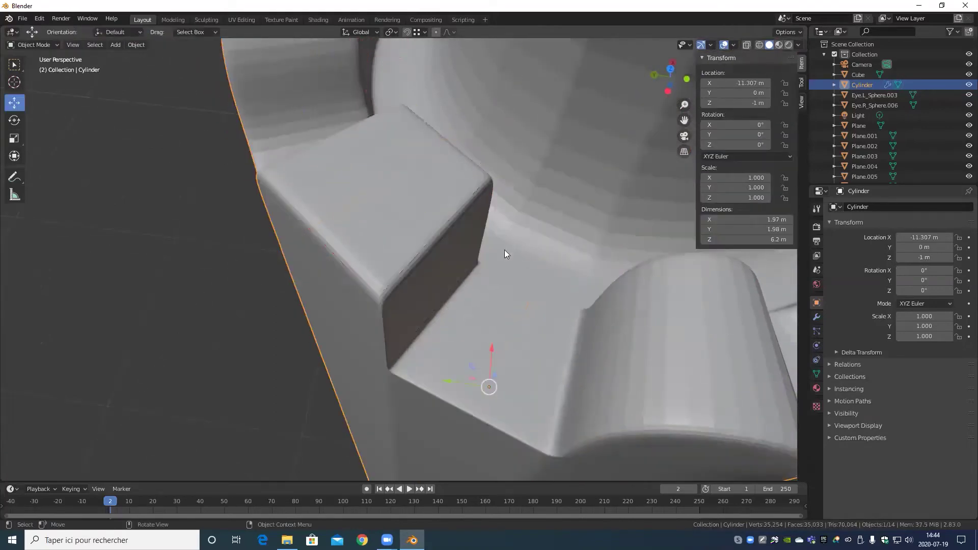
key(Tab)
key(Tab)
key(Tab)
drag(505, 251, 531, 221)
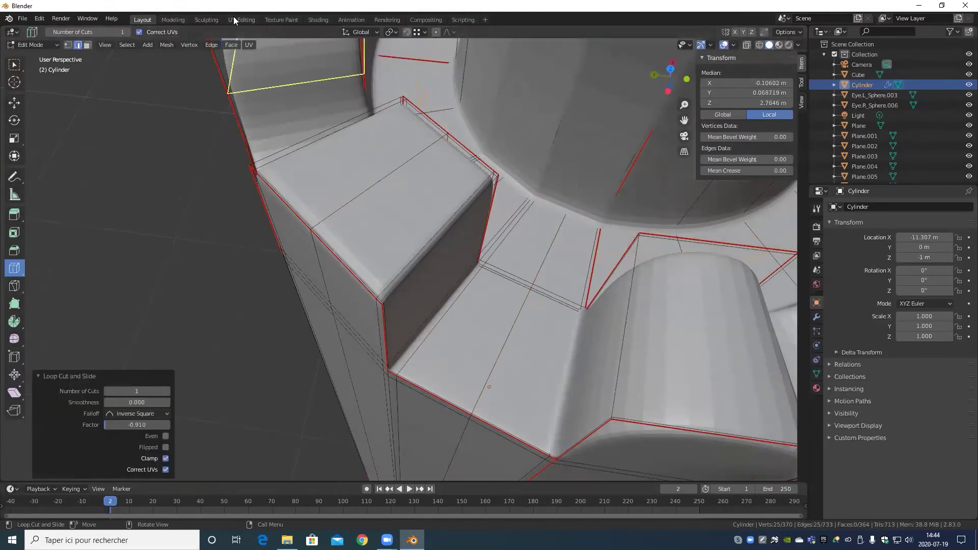
- Switch to the Shading workspace and examine the brick pattern on the smoothed merlons and the gap between them
click(317, 19)
middle_drag(374, 178, 445, 135)
key(Tab)
scroll(363, 149, down, 4)
scroll(445, 136, up, 10)
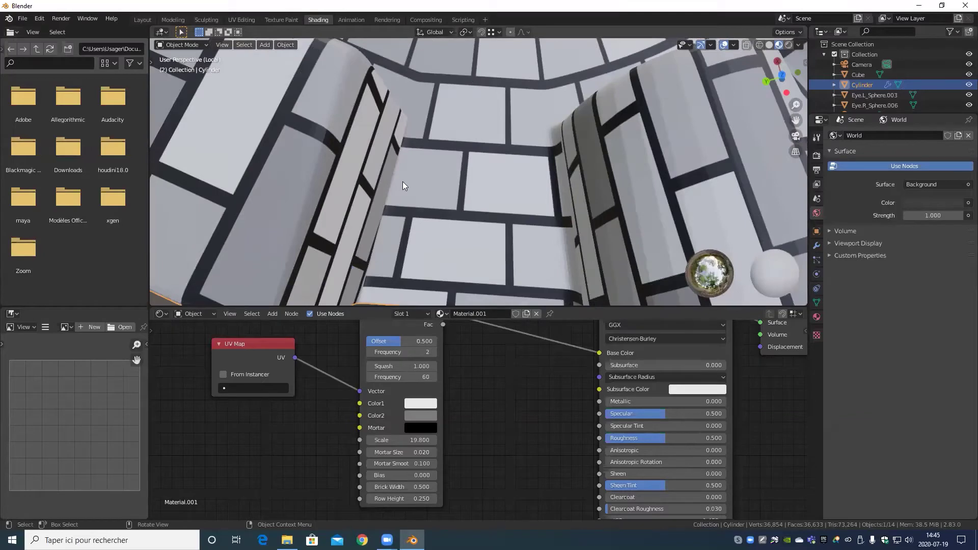
scroll(445, 121, down, 5)
middle_drag(445, 121, 584, 102)
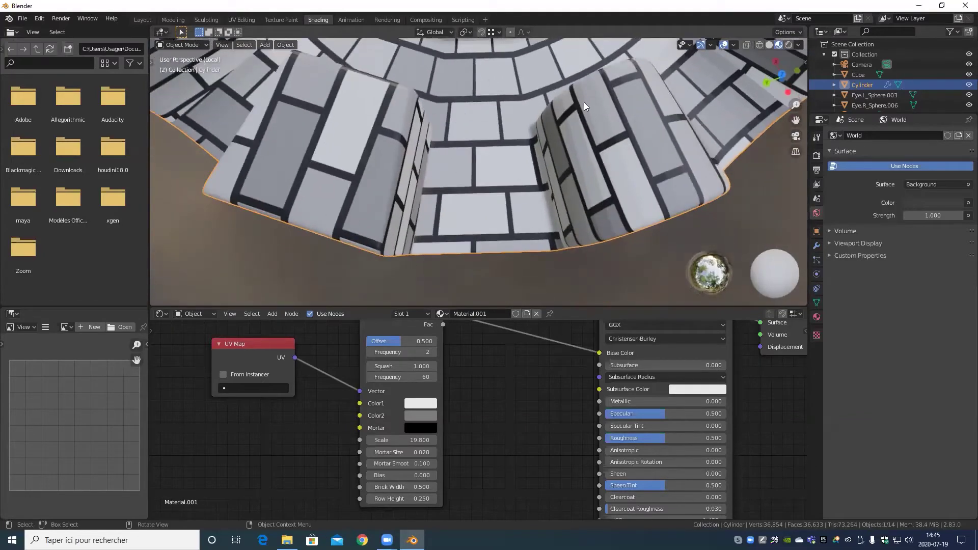
middle_drag(433, 191, 466, 237)
scroll(466, 237, up, 3)
scroll(466, 238, down, 3)
middle_drag(525, 216, 480, 206)
scroll(477, 206, up, 3)
scroll(472, 226, down, 4)
scroll(477, 191, up, 3)
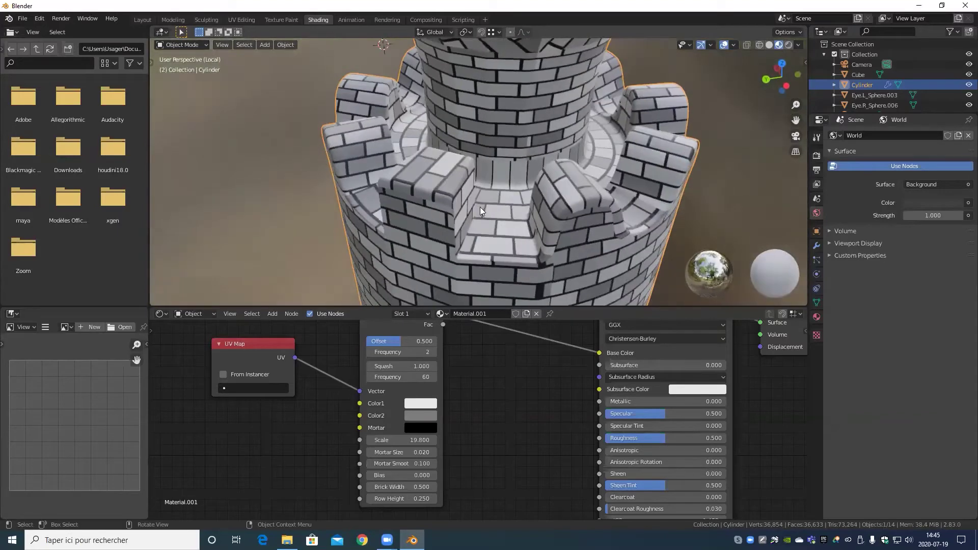
- Switch to the UV Editing workspace, leave the tower's local view, and isolate the character's hair in Edit Mode
click(238, 19)
scroll(501, 176, down, 8)
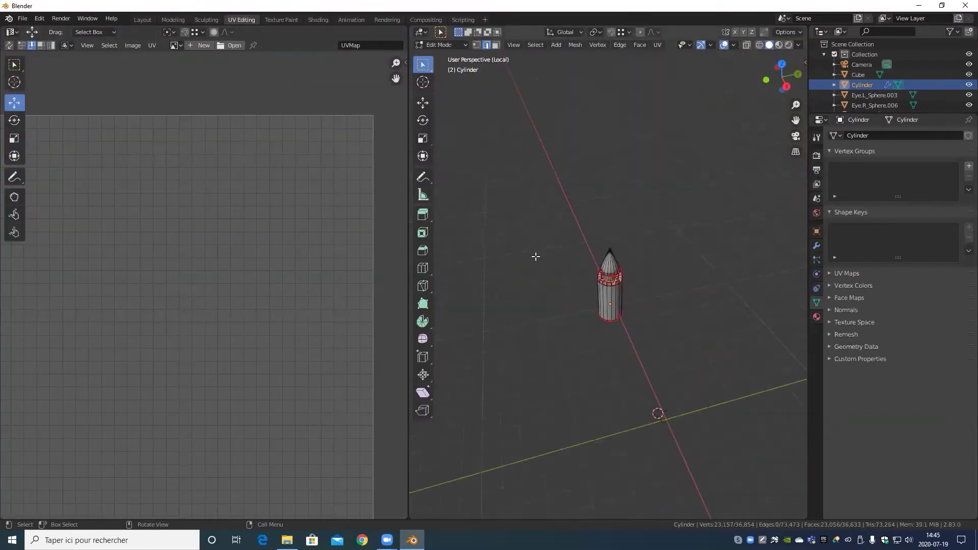
key(KP_Divide)
scroll(677, 101, up, 4)
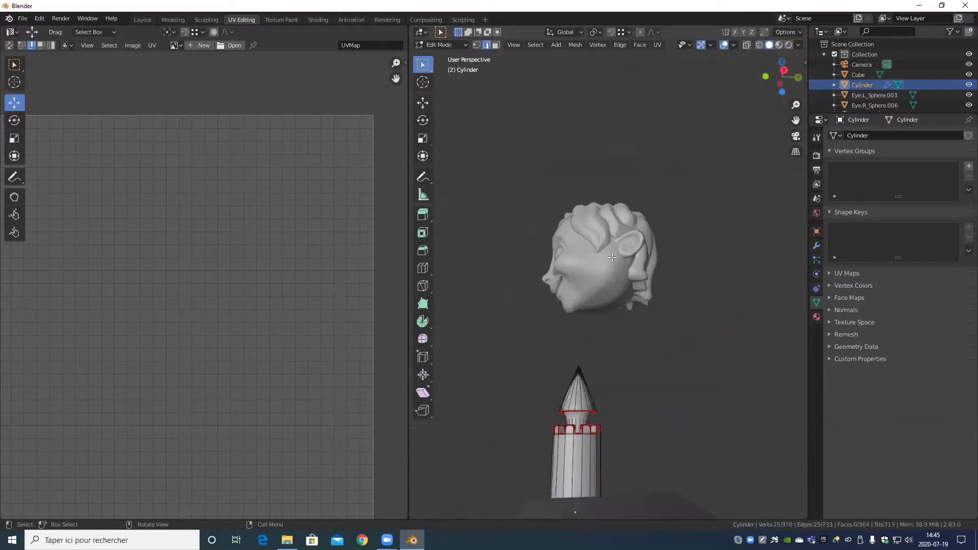
mouse_move(607, 275)
middle_down()
mouse_move(670, 301)
mouse_move(617, 239)
mouse_move(614, 261)
mouse_move(619, 229)
mouse_move(726, 149)
mouse_move(746, 254)
mouse_move(601, 291)
middle_up()
scroll(670, 301, up, 3)
key(Tab)
click(619, 240)
key(KP_Divide)
scroll(614, 251, down, 5)
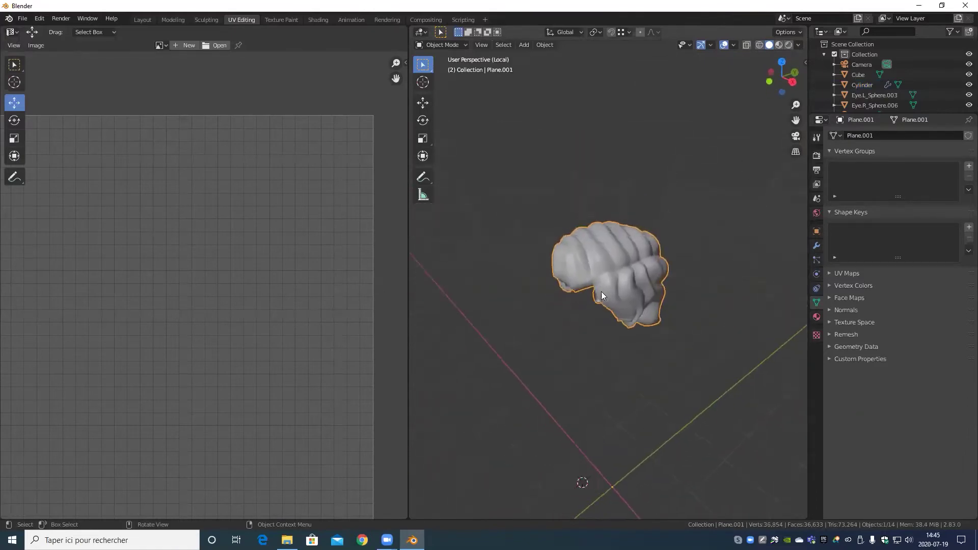
scroll(647, 286, up, 4)
key(Tab)
scroll(655, 300, up, 4)
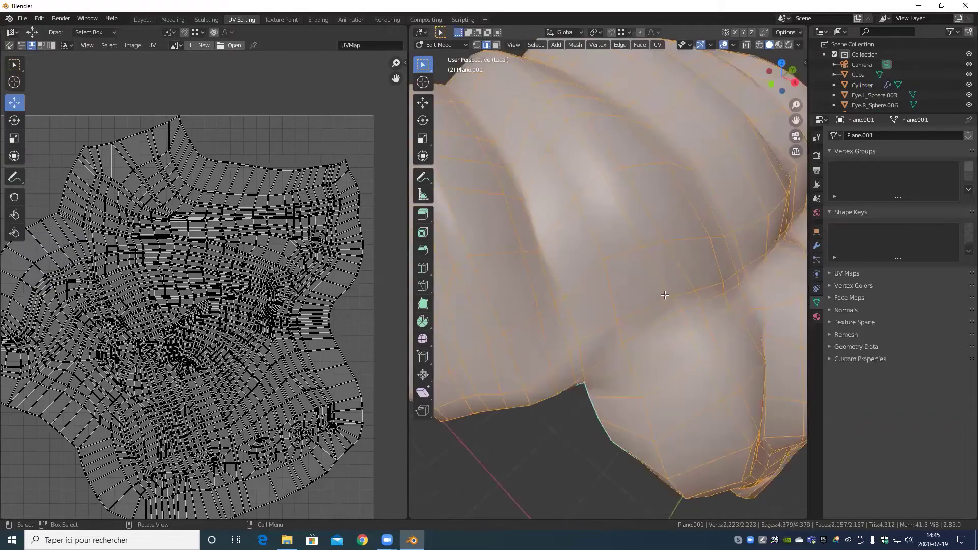
- Select the edge loop separating the hair's upper and lower parts, leaving out its front section, and mark it as a seam
mouse_move(643, 326)
middle_down()
mouse_move(648, 278)
mouse_move(655, 285)
mouse_move(634, 342)
middle_up()
alt+click(622, 301)
scroll(655, 286, down, 5)
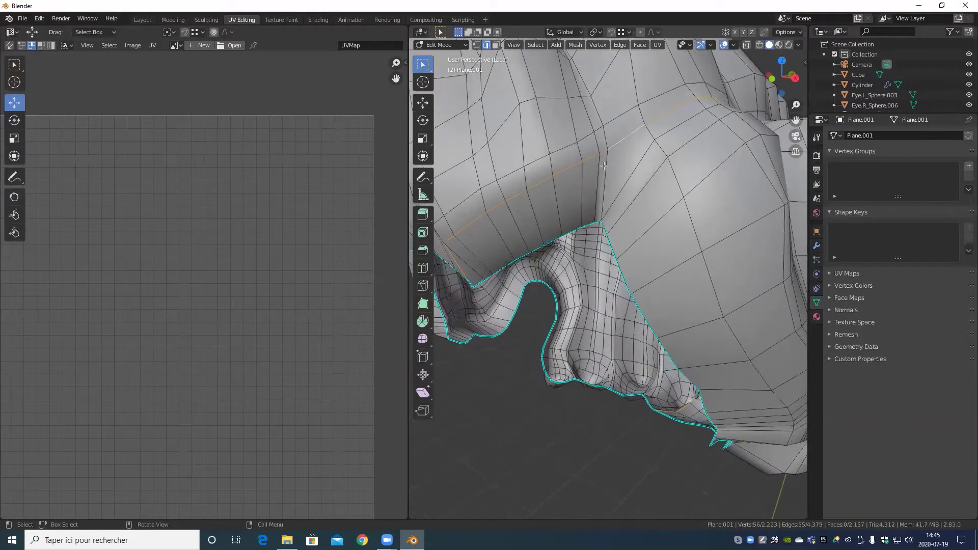
ctrl+click(620, 142)
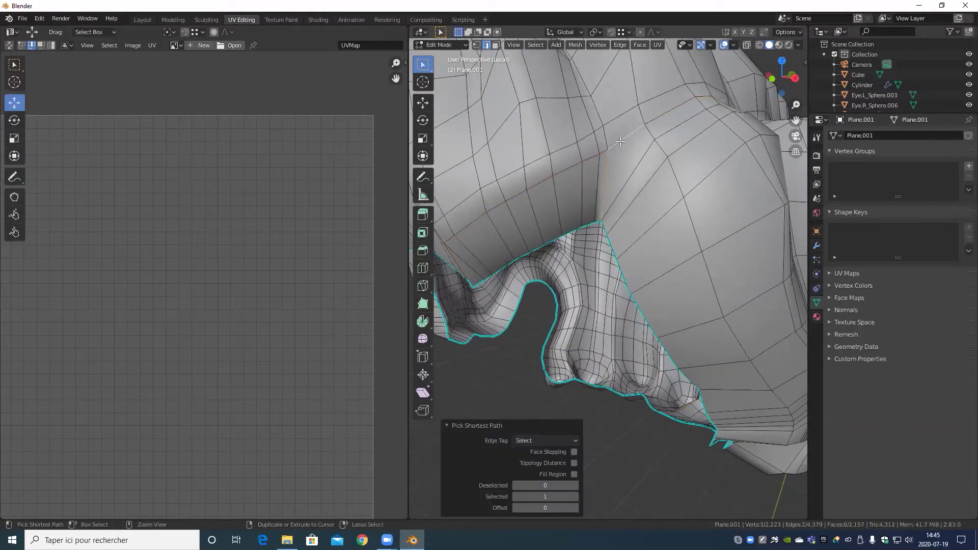
alt+click(669, 112)
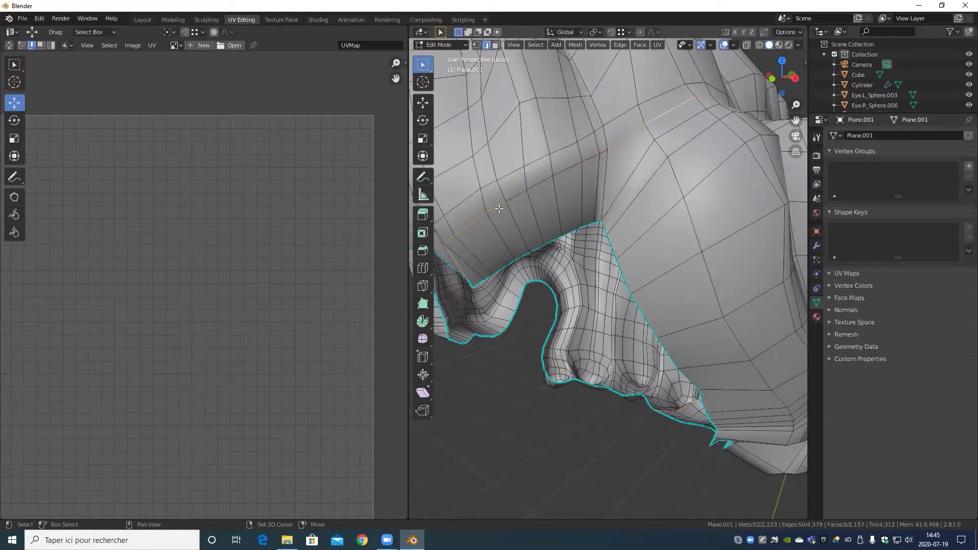
middle_drag(508, 228, 541, 226)
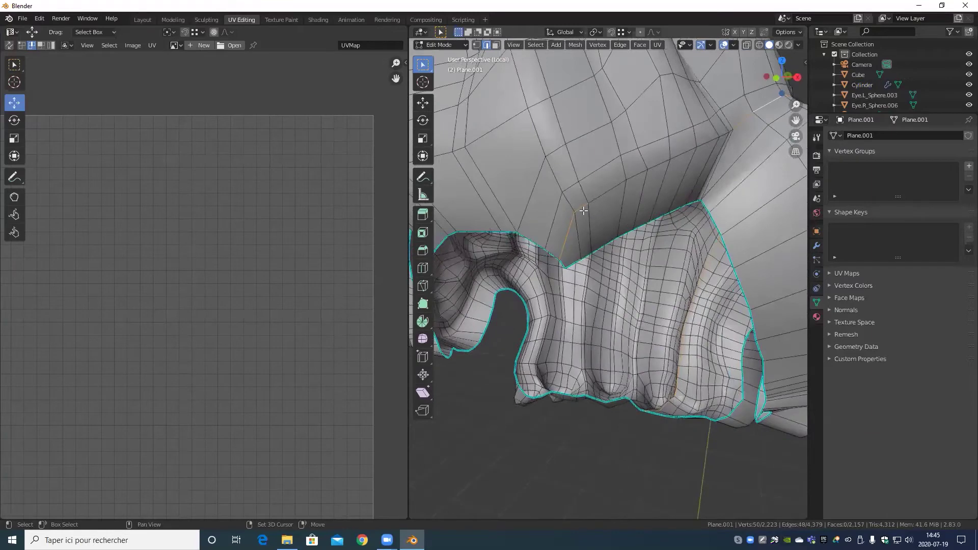
key(ctrl+e)
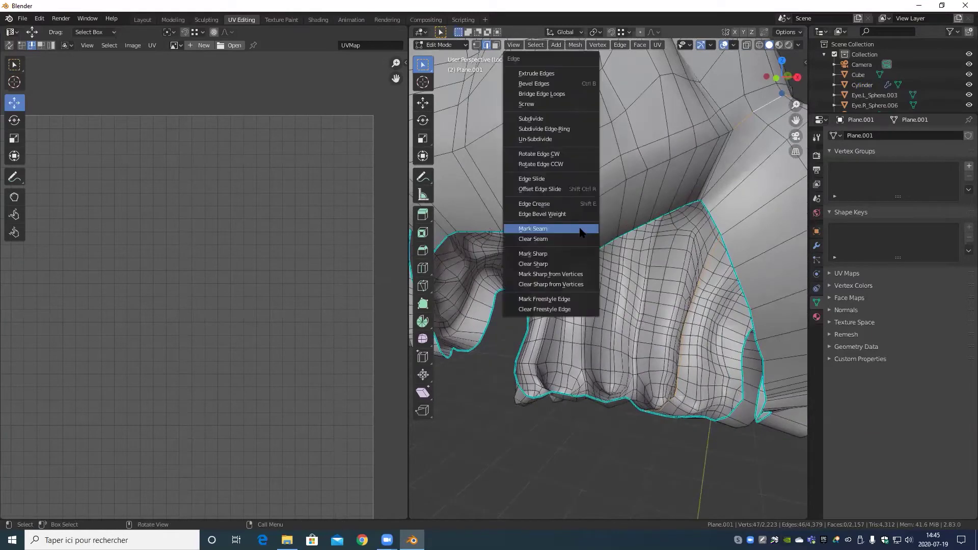
click(581, 230)
- Mark the short edge from the front end of the hair seam down to the open border as a seam
middle_drag(580, 230, 583, 194)
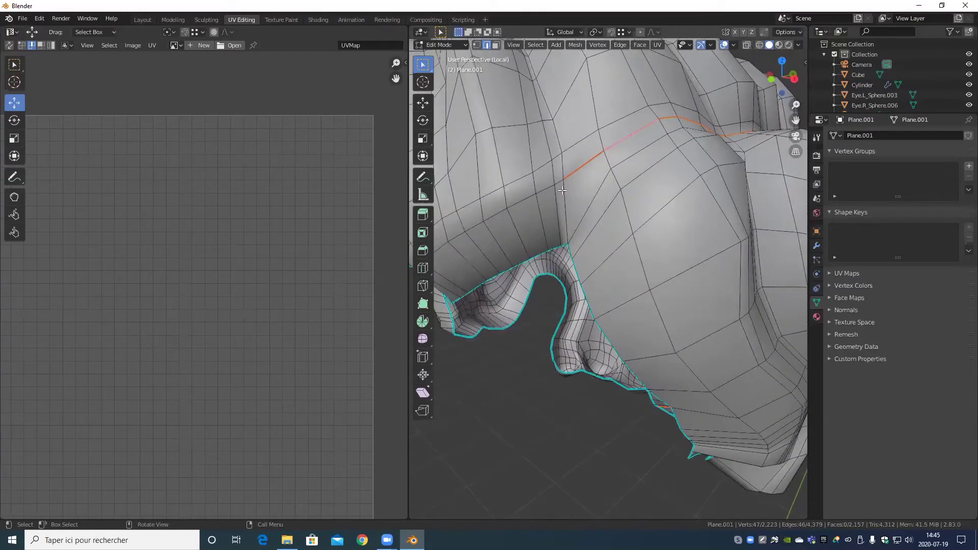
key(ctrl+e)
click(562, 191)
- Select the entire hair mesh and unwrap it along the marked seams
scroll(563, 193, down, 5)
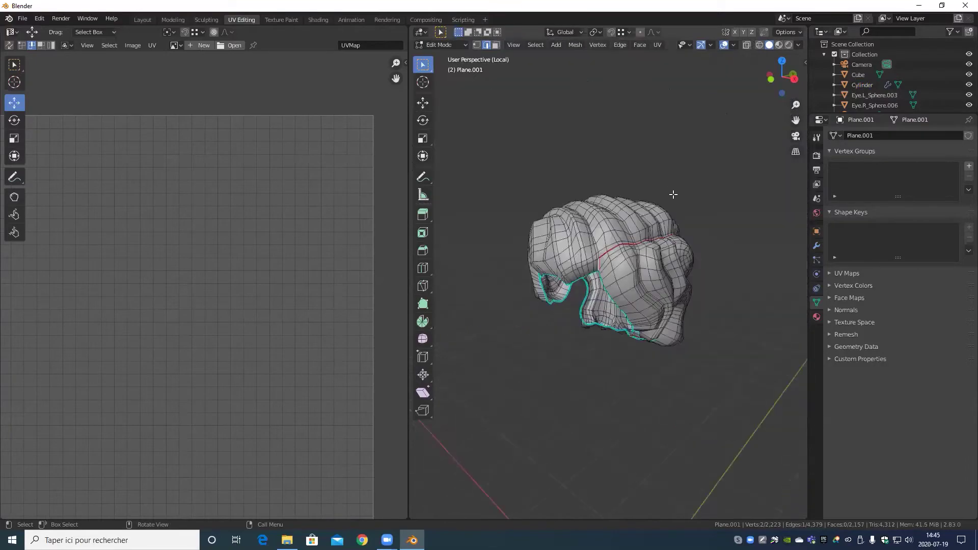
middle_drag(562, 193, 665, 270)
scroll(665, 270, up, 4)
scroll(662, 247, down, 5)
key(a)
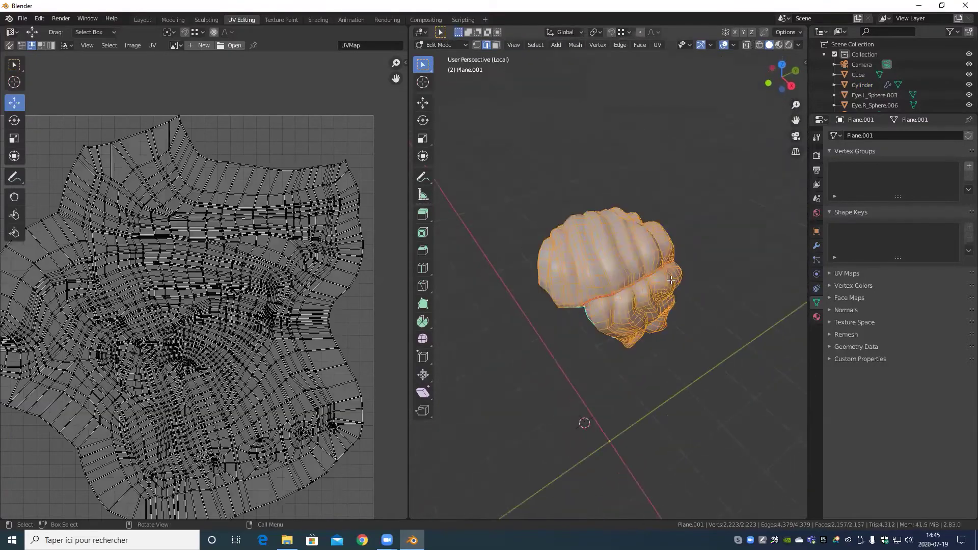
key(u)
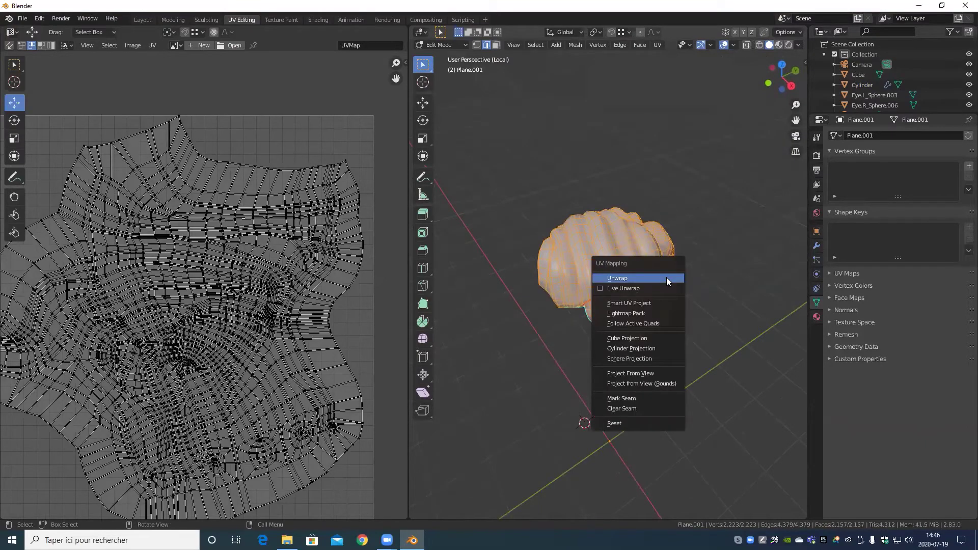
click(666, 278)
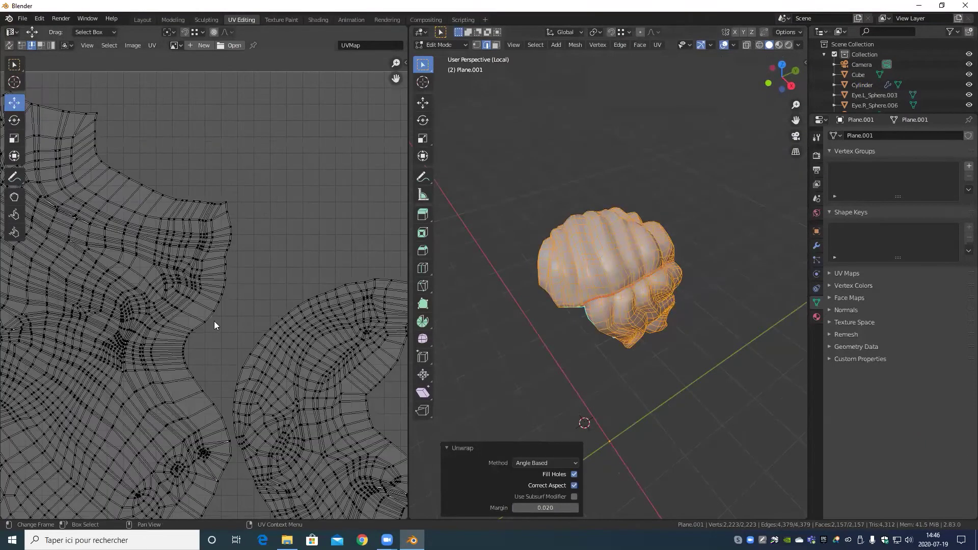
- Examine the hair's unwrapped UV islands up close and as a whole for dense or distorted areas
scroll(306, 267, up, 2)
scroll(309, 265, down, 4)
scroll(307, 264, up, 4)
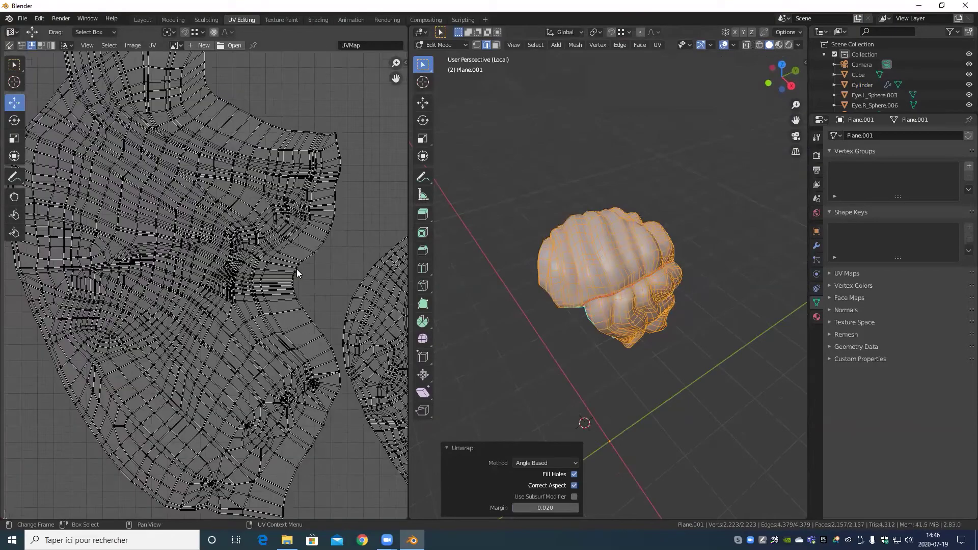
scroll(285, 275, up, 2)
scroll(290, 270, down, 5)
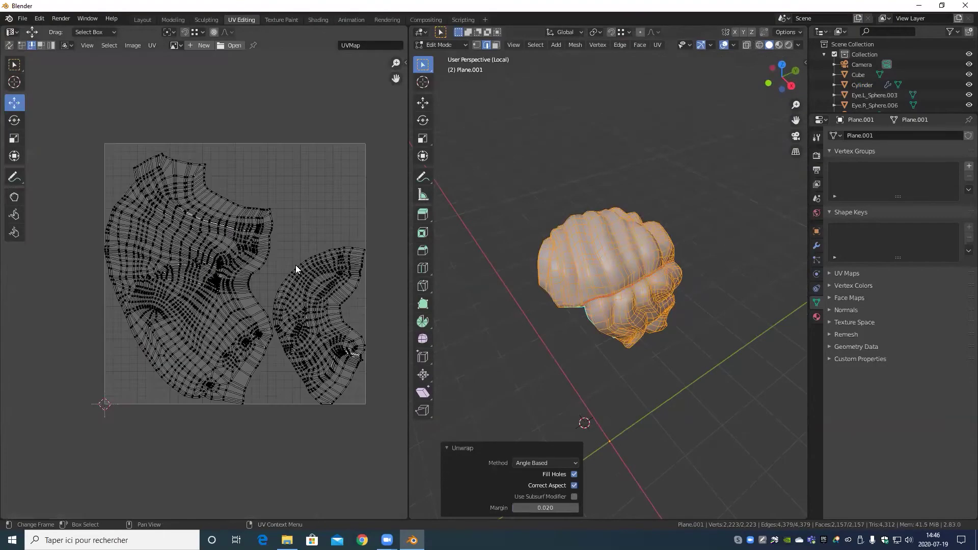
scroll(345, 270, up, 3)
middle_drag(343, 273, 299, 236)
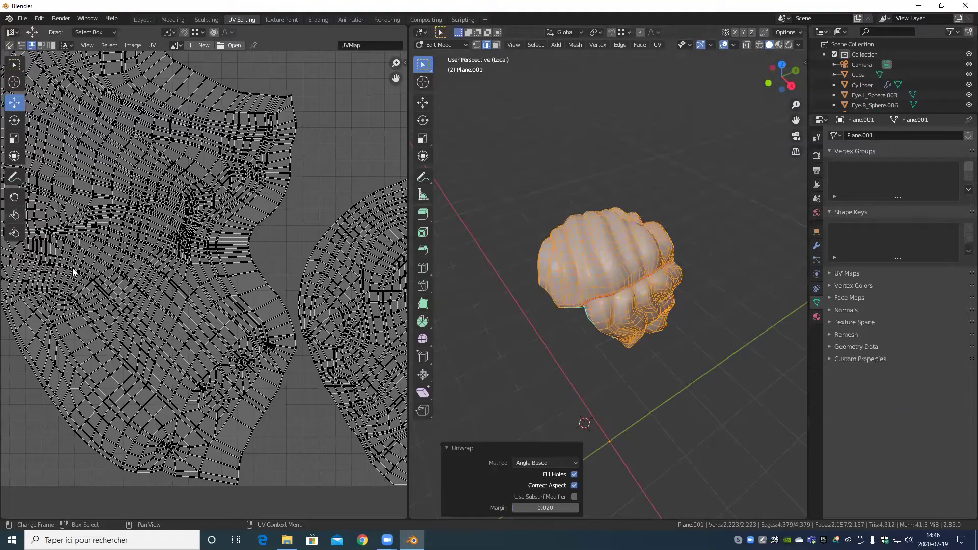
scroll(298, 225, down, 1)
middle_drag(299, 225, 247, 214)
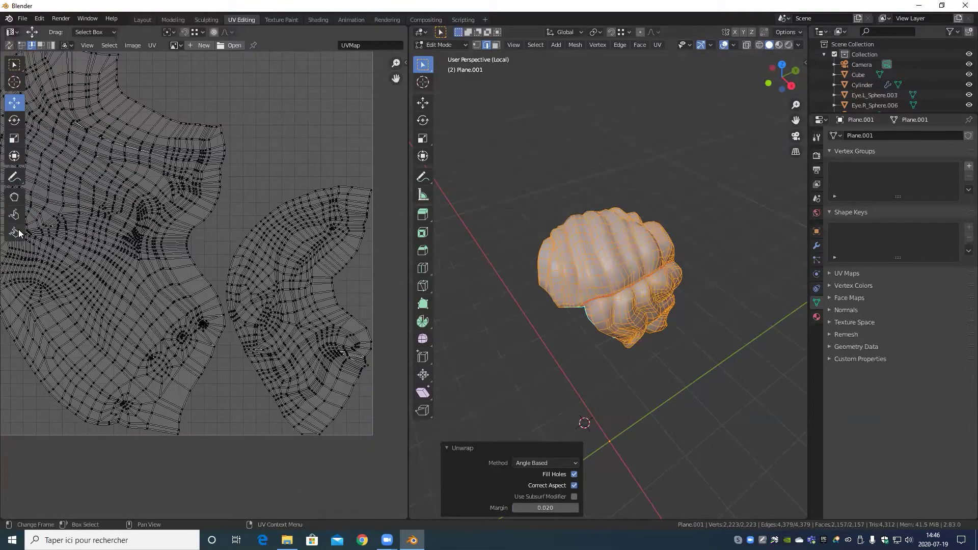
- Try the Pinch tool on the dense area of the large hair UV island and undo the strokes
click(14, 233)
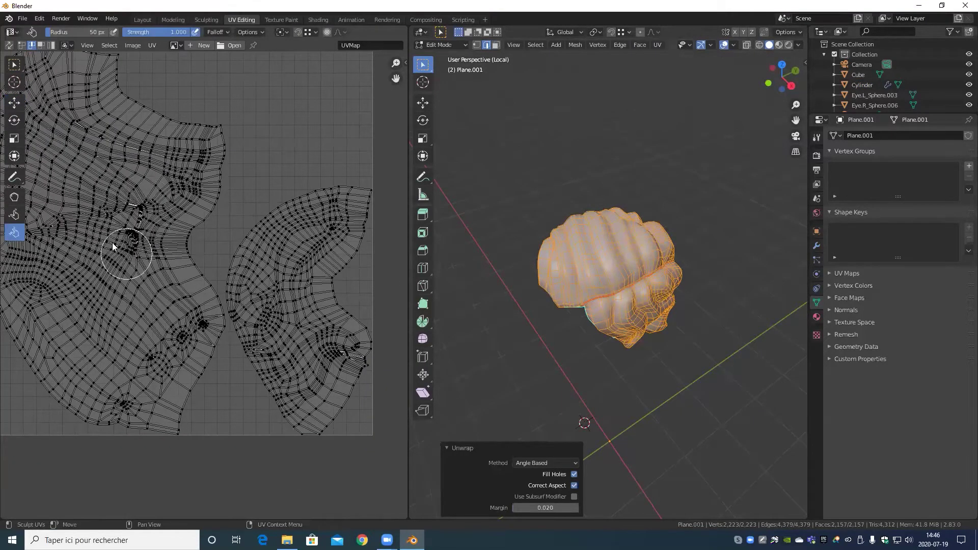
drag(134, 244, 153, 231)
scroll(140, 216, up, 4)
scroll(136, 213, down, 2)
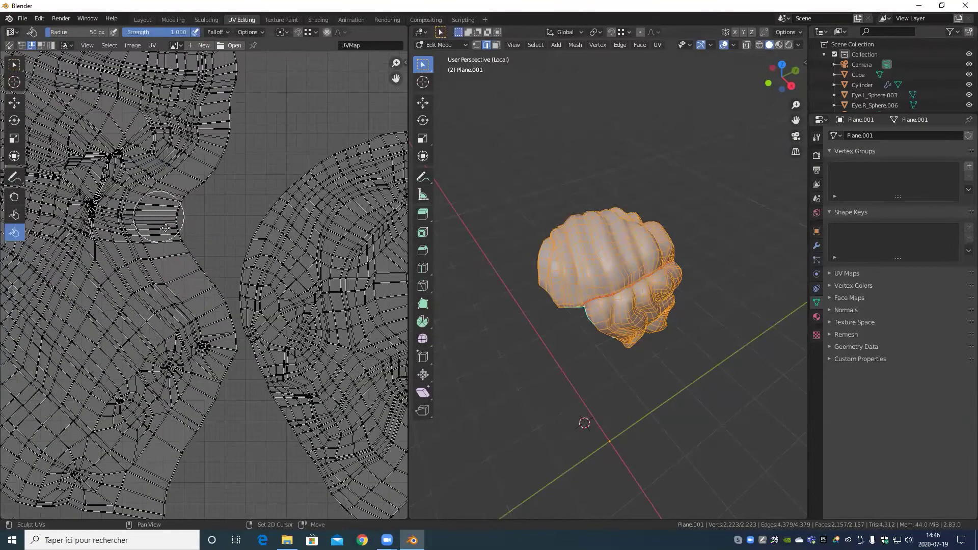
shift+middle_drag(160, 215, 206, 326)
key(ctrl+z)
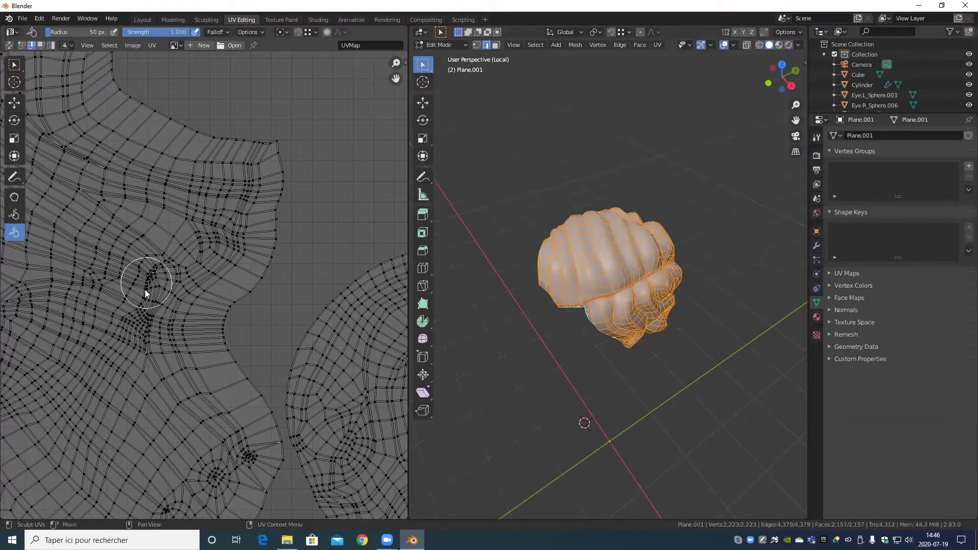
key(ctrl+z)
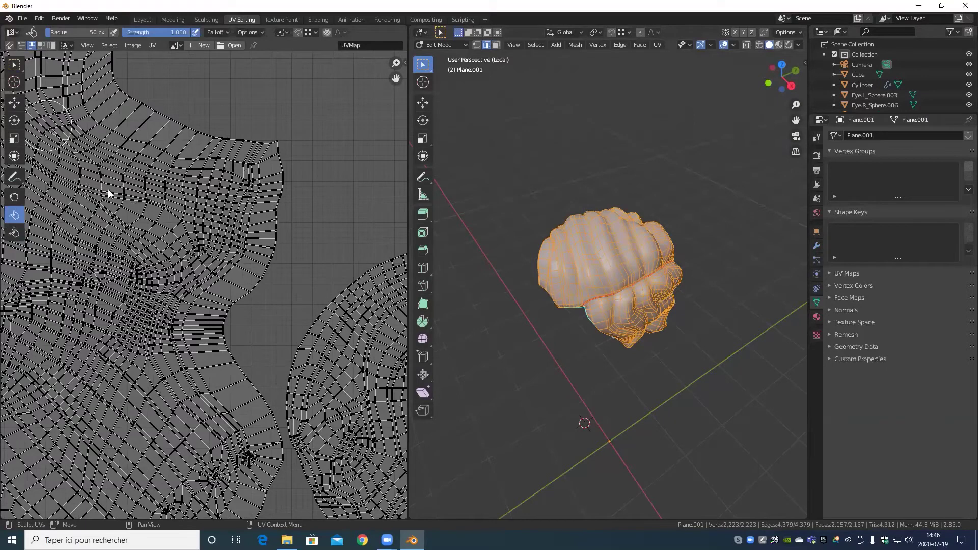
- Try the Relax tool, followed by the Grab tool, on the upper part of the large hair UV island and undo the strokes
middle_drag(108, 193, 238, 307)
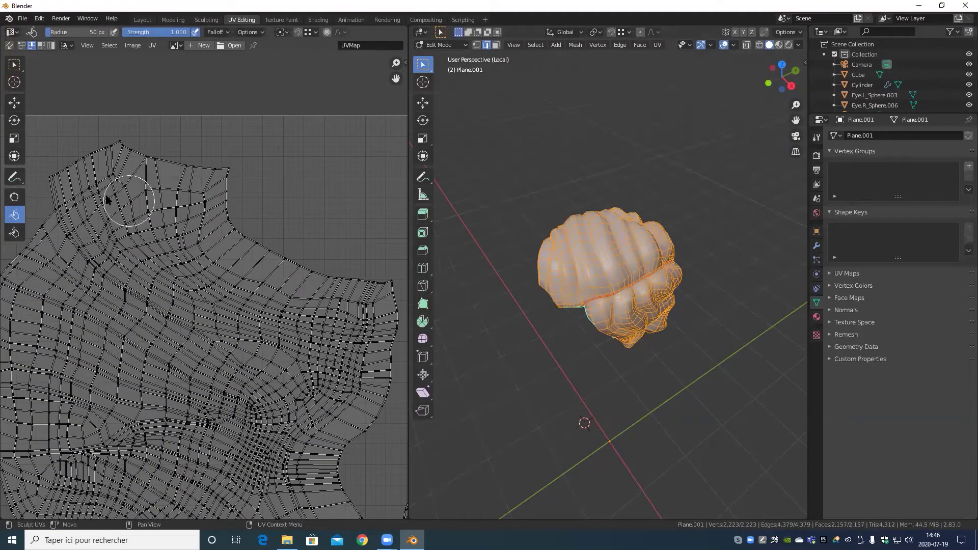
key(ctrl+z)
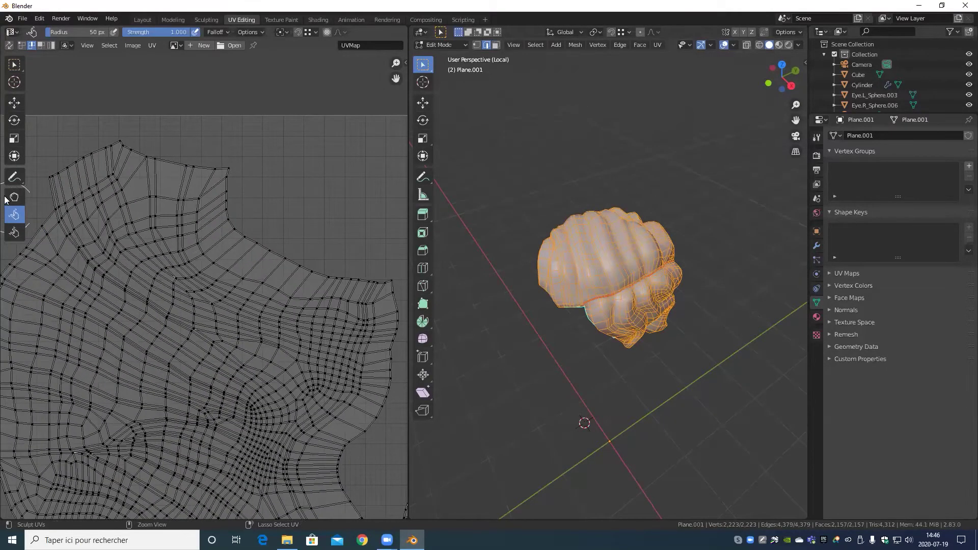
click(11, 198)
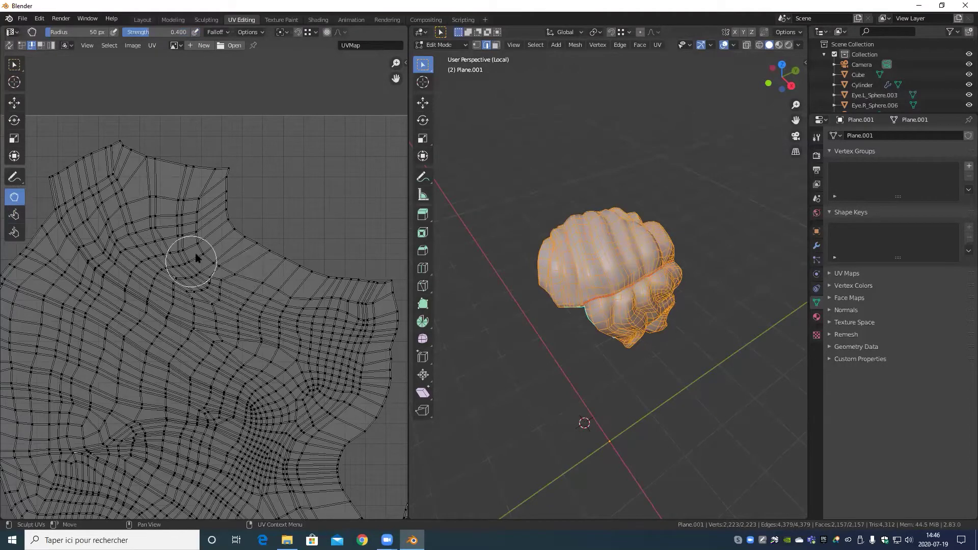
scroll(230, 335, down, 7)
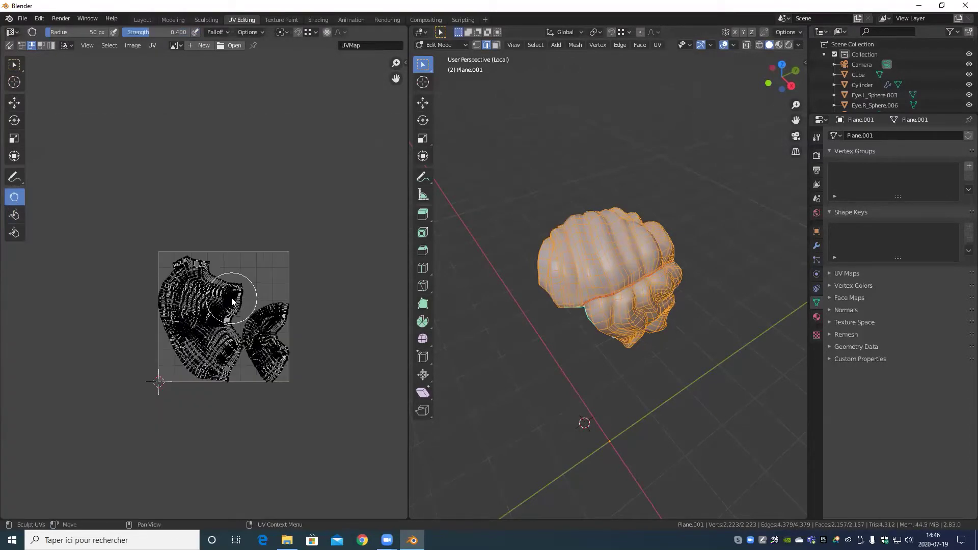
mouse_move(232, 296)
mouse_down()
mouse_move(415, 238)
mouse_move(72, 322)
mouse_move(365, 269)
mouse_move(13, 329)
mouse_move(211, 310)
mouse_move(344, 264)
mouse_move(313, 274)
mouse_up()
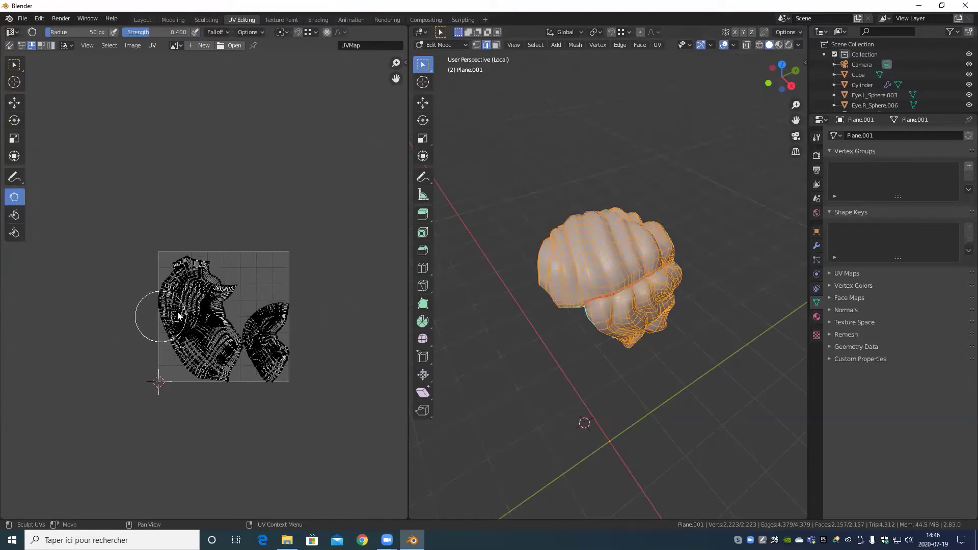
scroll(64, 169, up, 4)
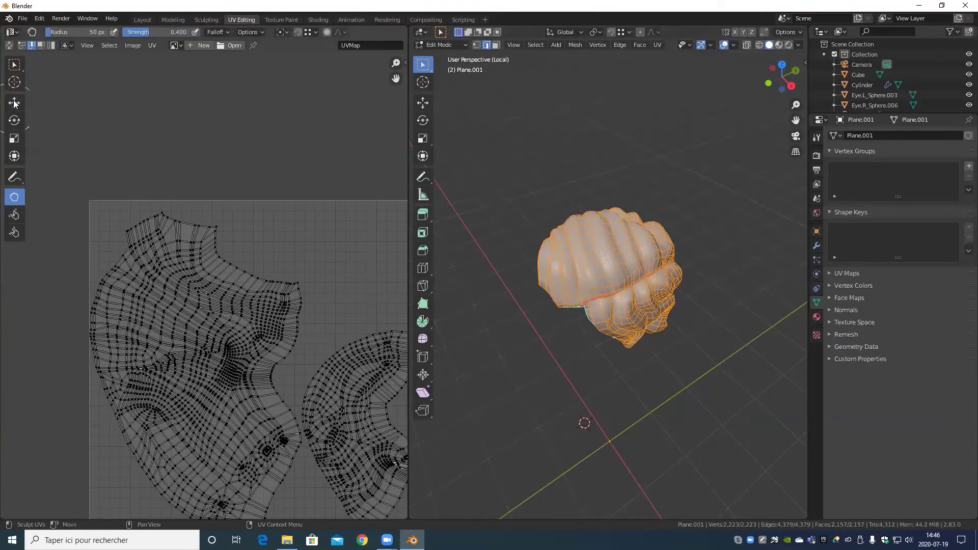
- Try the Transform tool on a short UV edge near the upper border of the large hair island
click(19, 155)
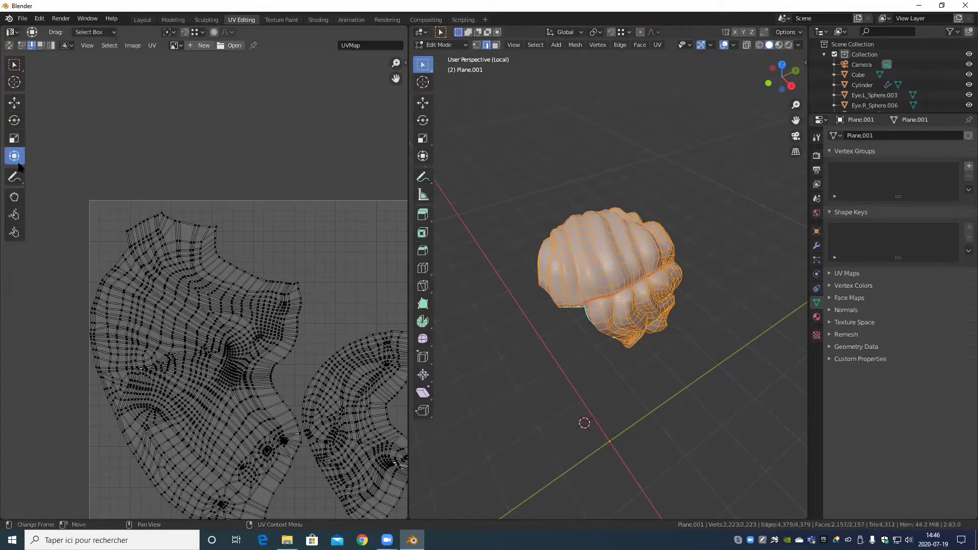
scroll(204, 229, up, 5)
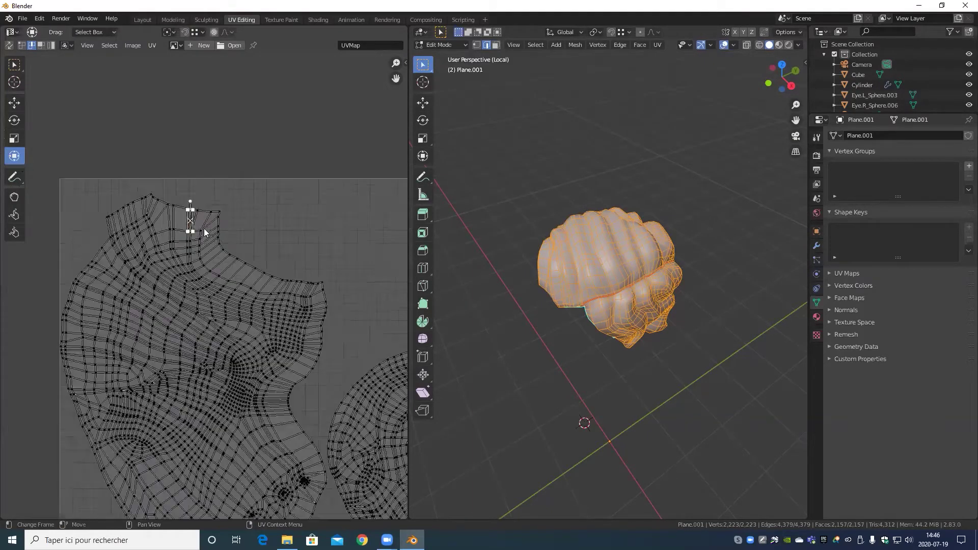
middle_drag(203, 204, 254, 322)
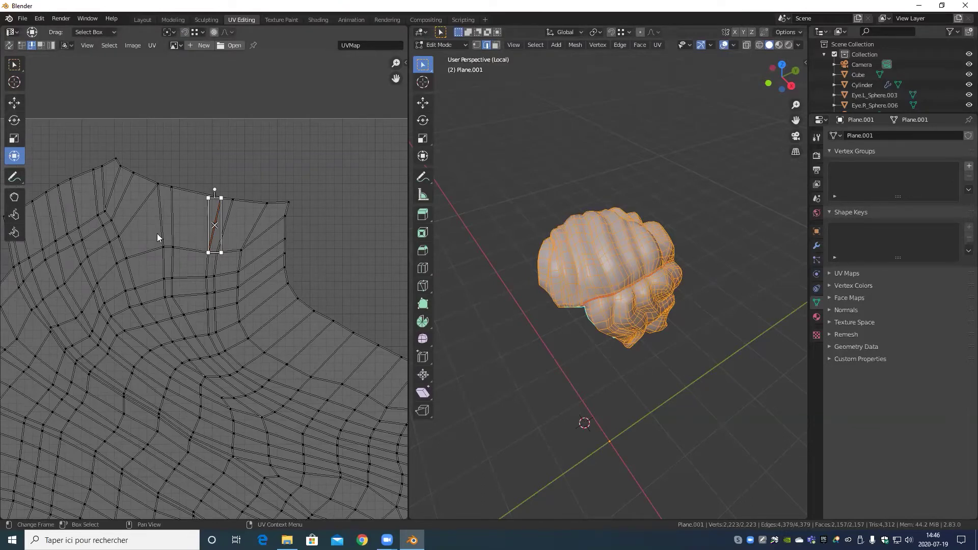
- Examine both hair UV islands up close and as a whole alongside the hair mesh and its seams
scroll(204, 280, down, 6)
shift+middle_drag(282, 346, 235, 263)
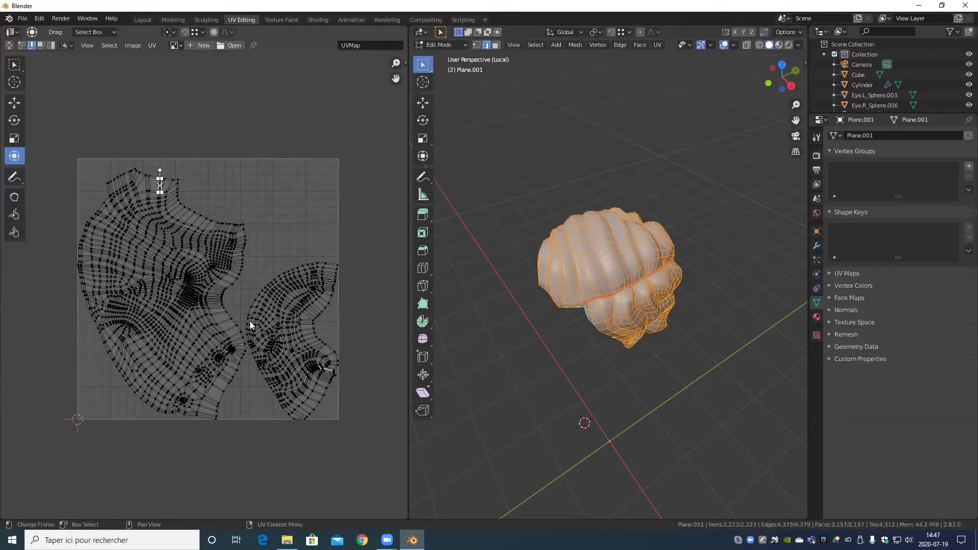
scroll(265, 309, up, 4)
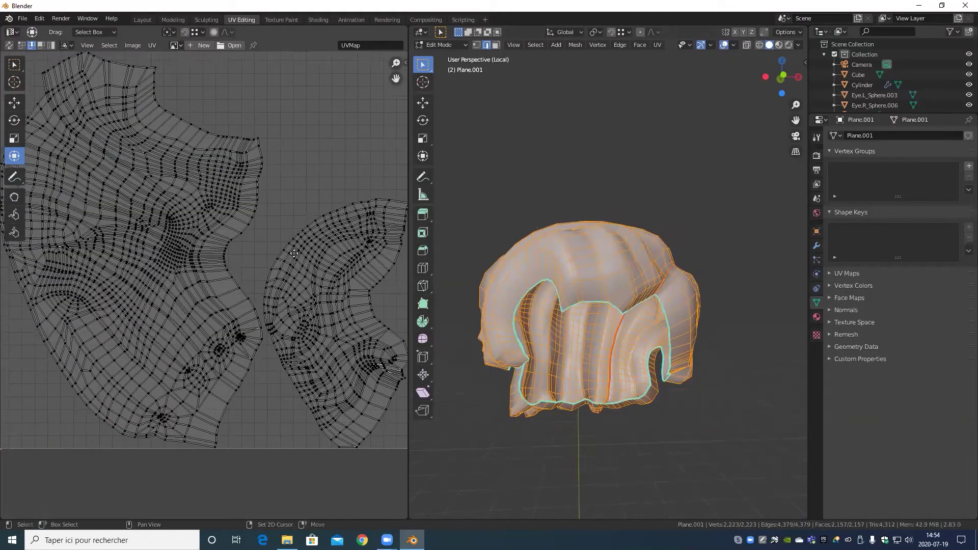
middle_drag(294, 253, 284, 269)
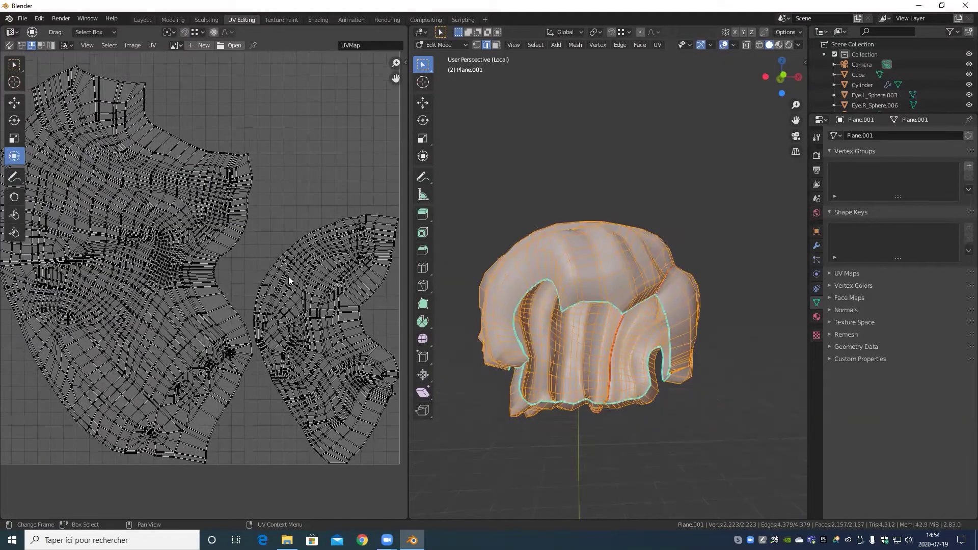
scroll(288, 276, down, 2)
shift+middle_drag(343, 299, 351, 354)
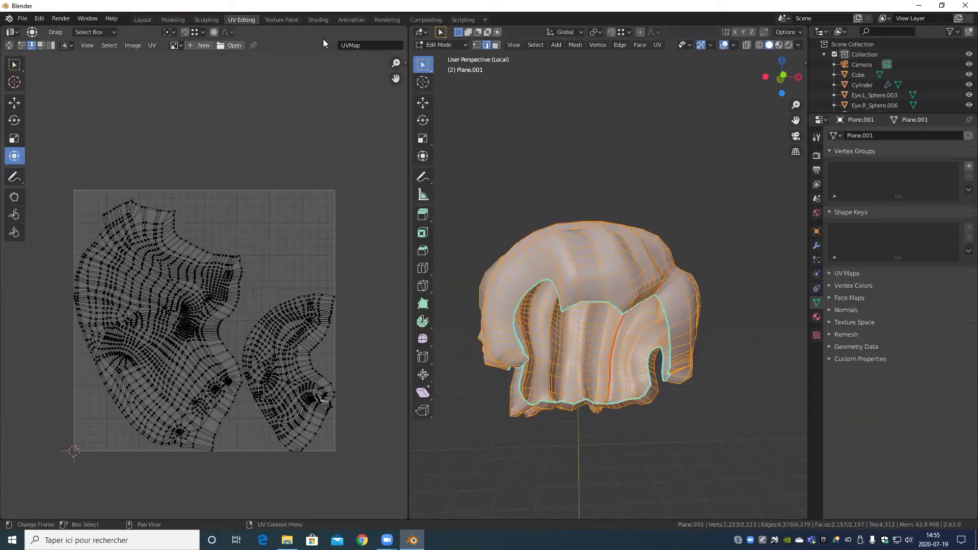
scroll(509, 219, down, 4)
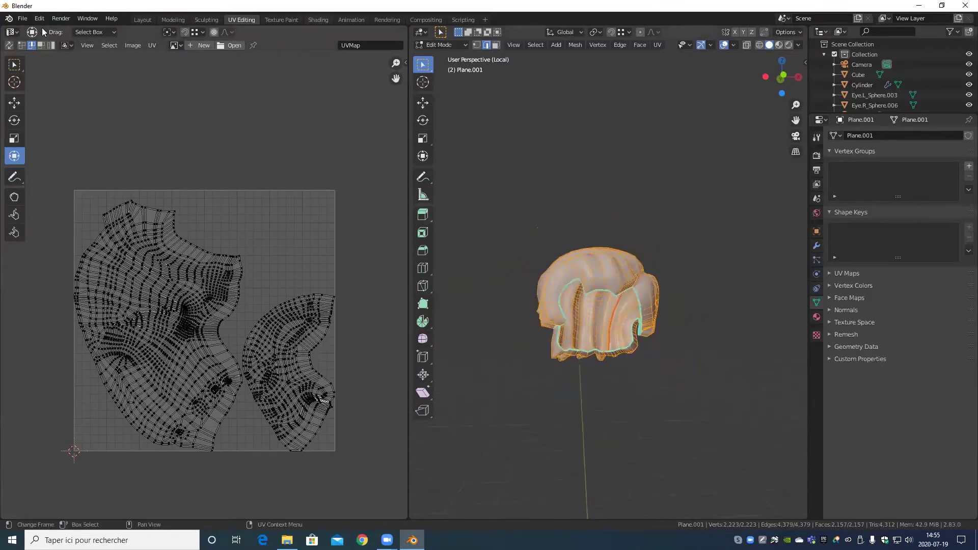
- Start a new General file without saving the current scene
click(24, 20)
mouse_move(38, 34)
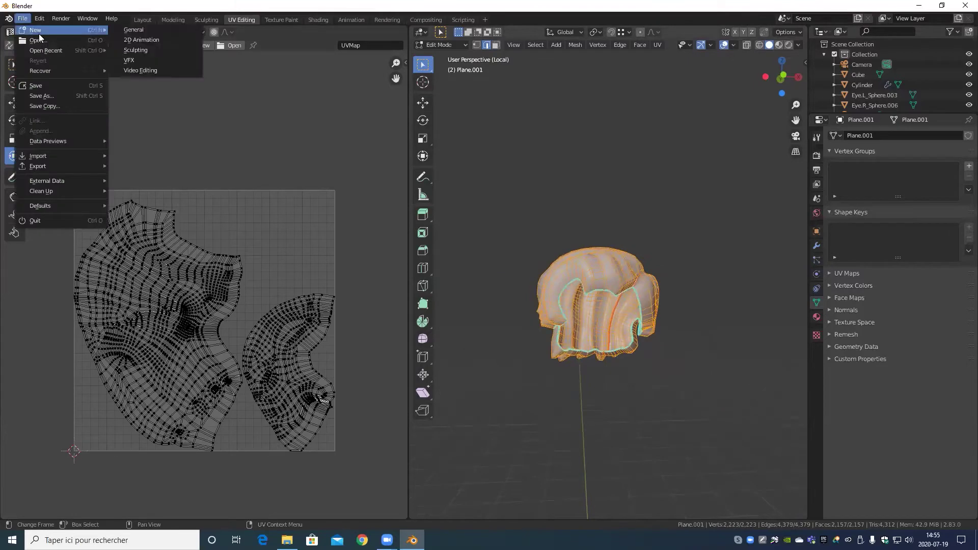
click(152, 31)
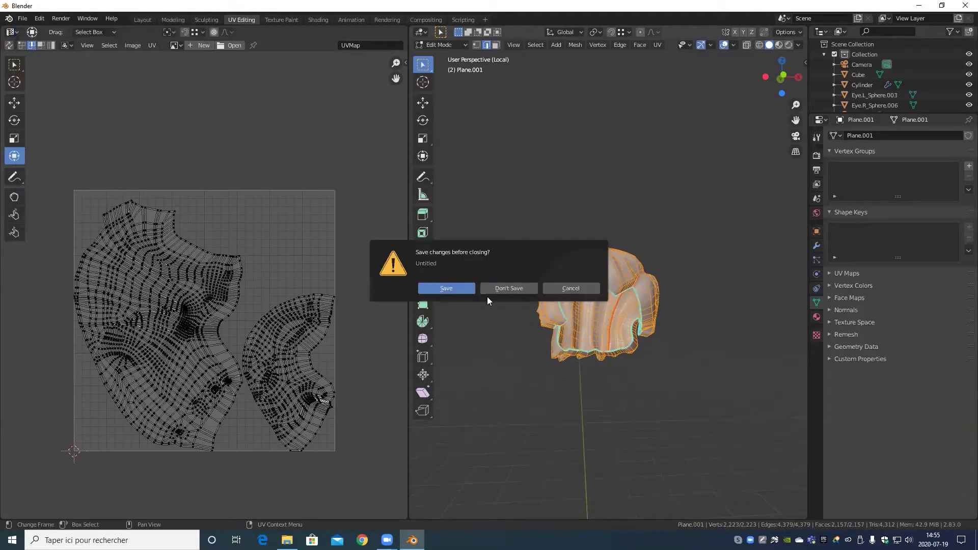
click(514, 292)
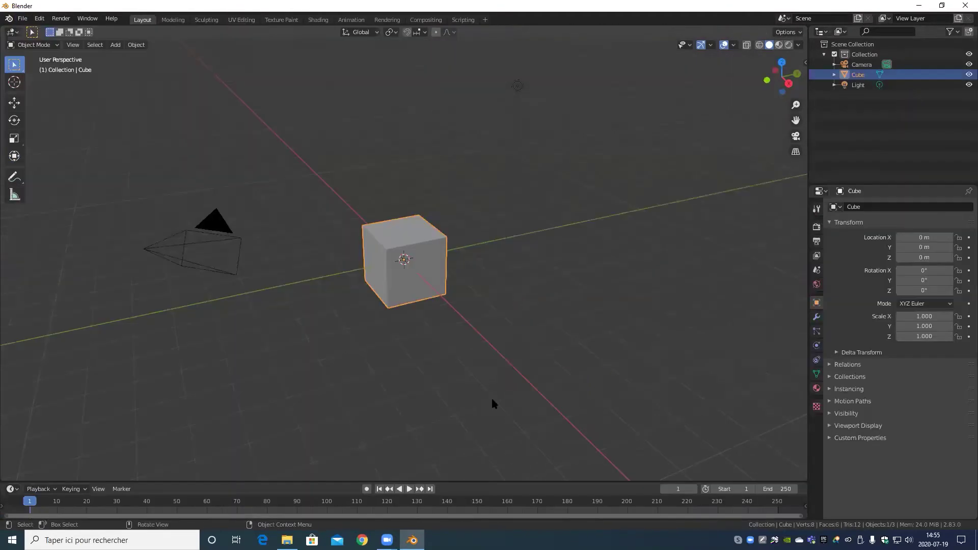
- Switch to Chrome, open textures.com and maximize the browser window
click(362, 540)
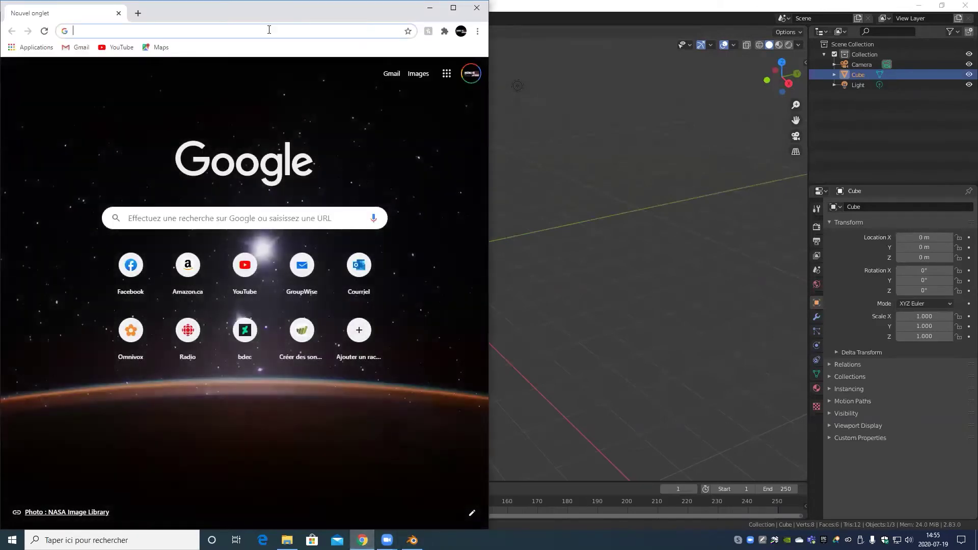
click(269, 29)
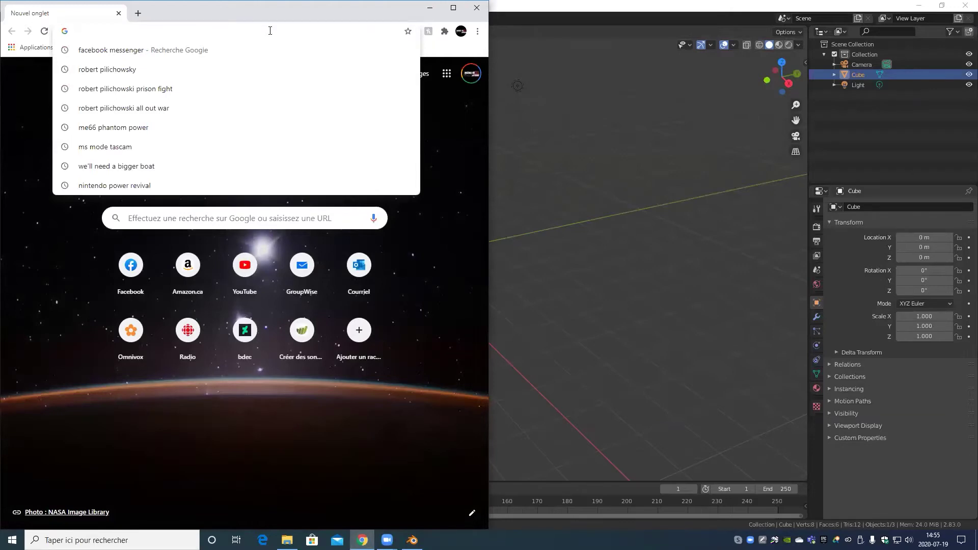
text(textures.c)
key(Return)
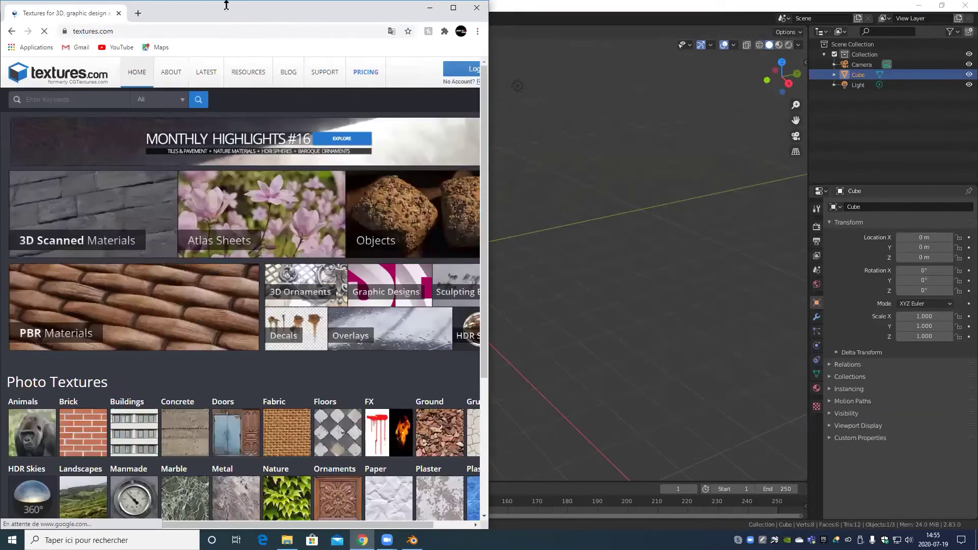
drag(226, 5, 229, 83)
click(453, 86)
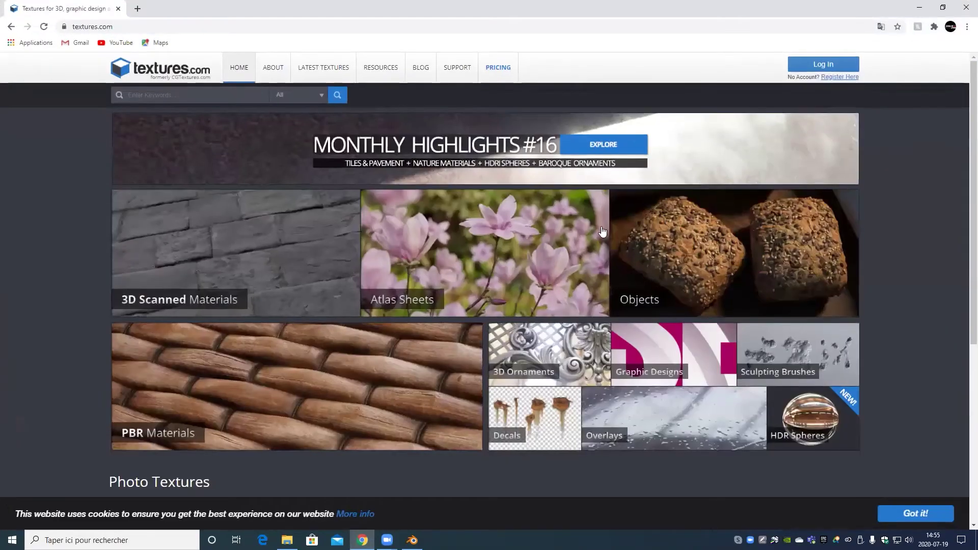
- Look over the home page's material and photo texture categories, dismissing the password warning
scroll(525, 227, down, 5)
scroll(300, 321, up, 5)
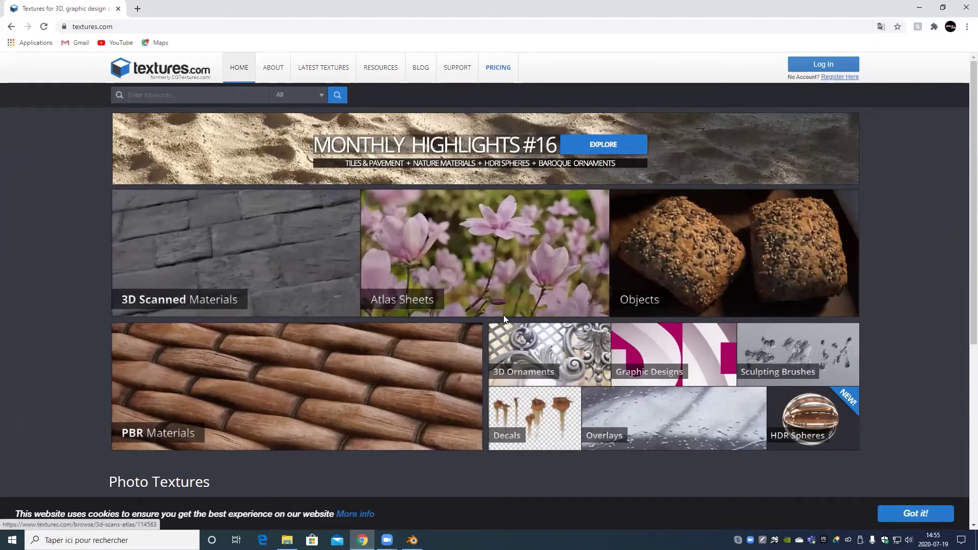
drag(832, 7, 728, 108)
click(755, 105)
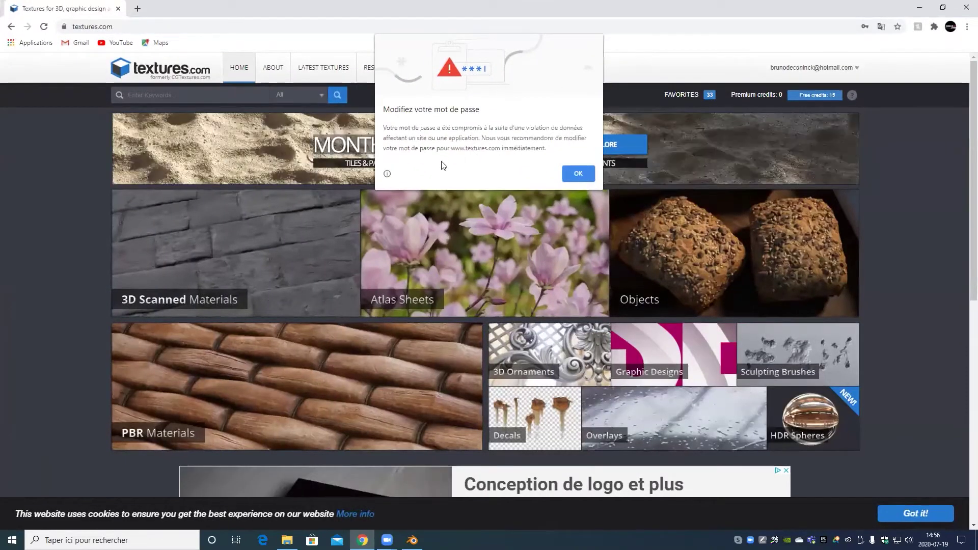
click(578, 173)
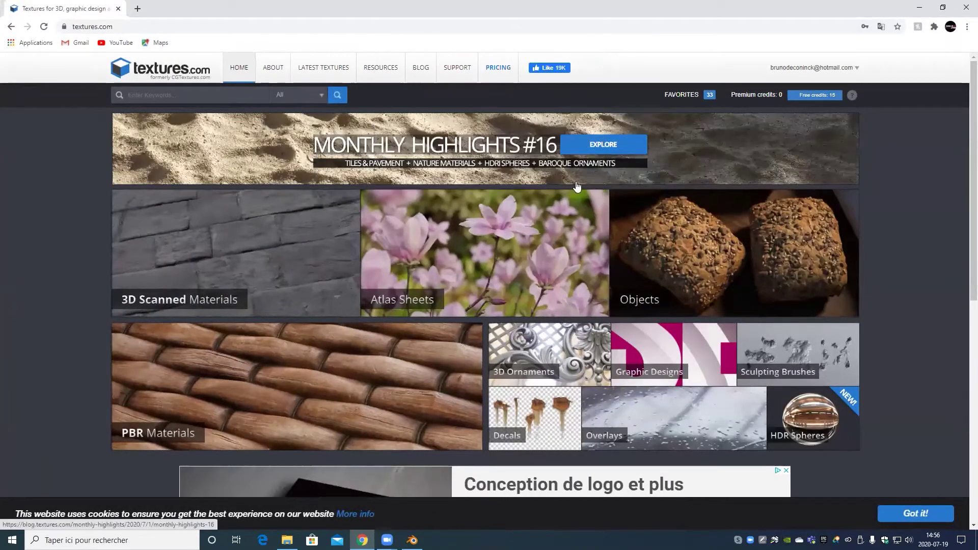
scroll(587, 287, down, 8)
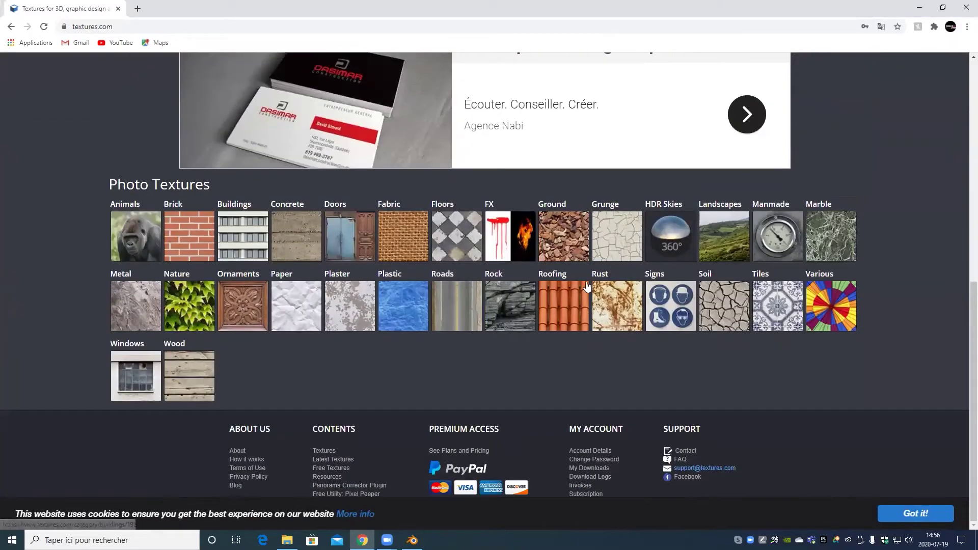
scroll(521, 374, up, 10)
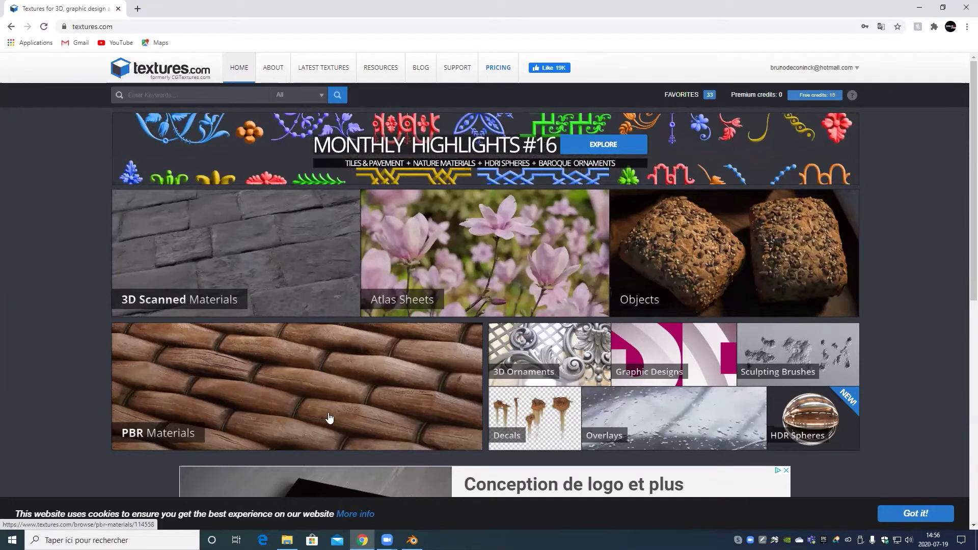
- Search the texture library for "Rock" and browse the resulting materials
click(208, 93)
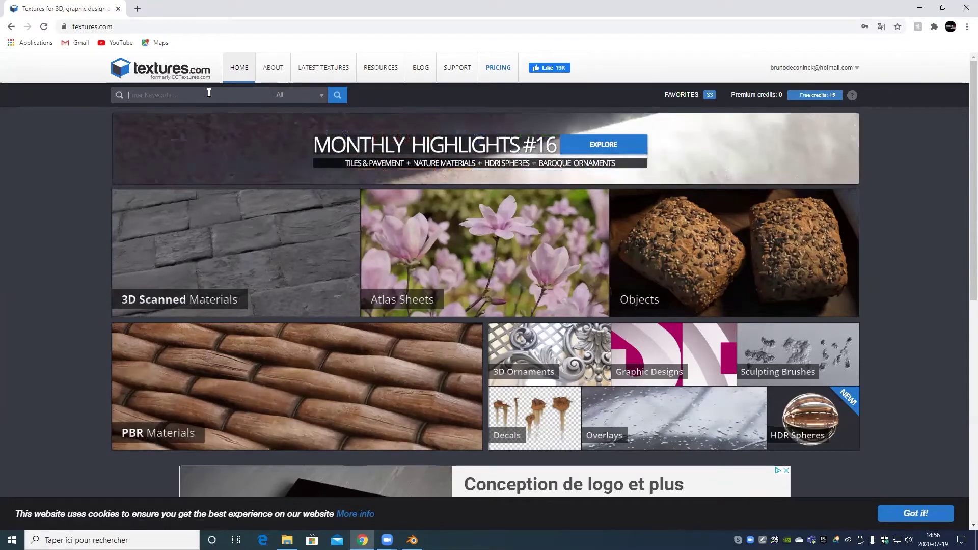
text(Rock)
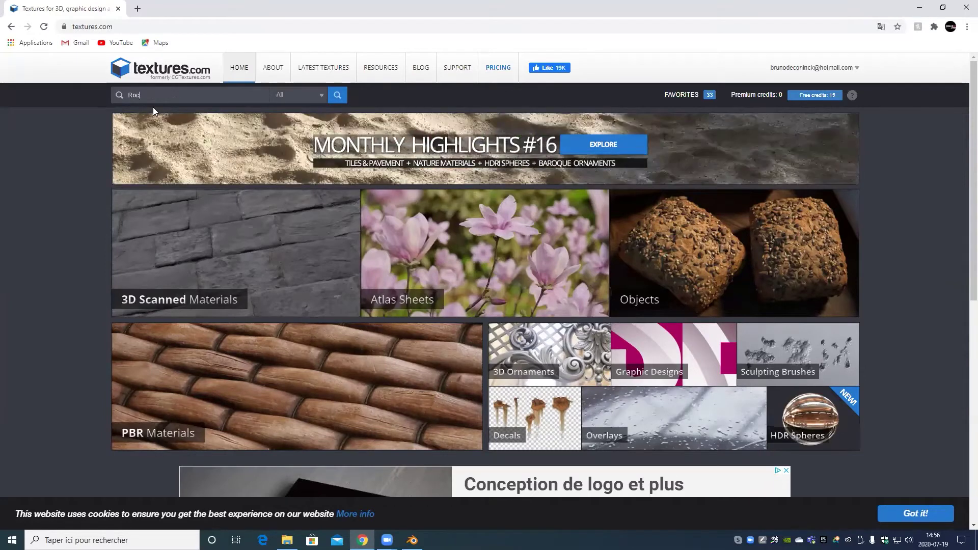
key(Return)
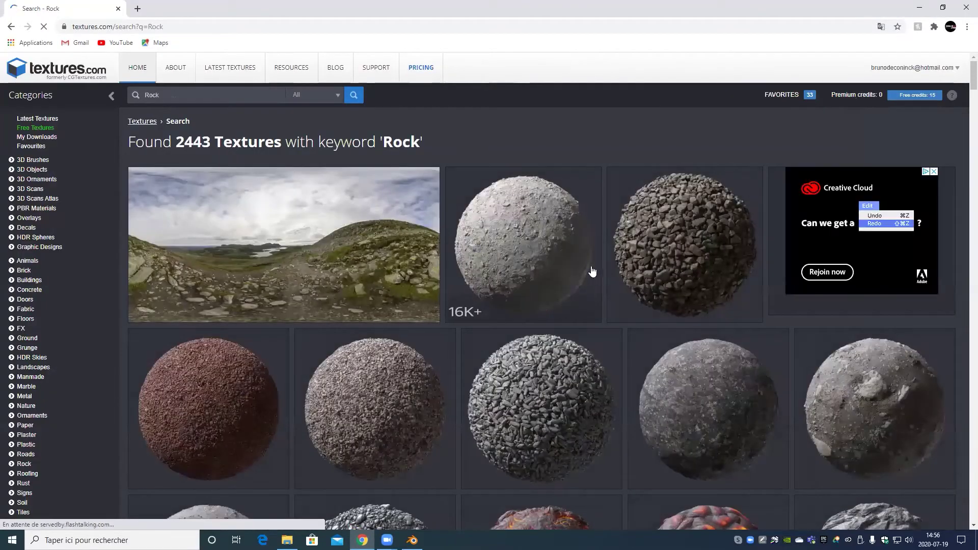
scroll(517, 362, down, 2)
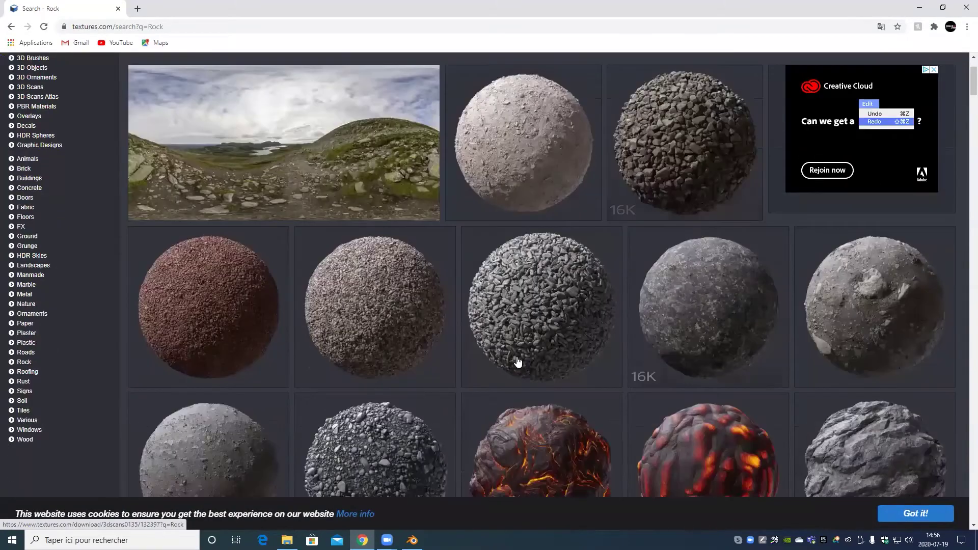
scroll(460, 343, down, 3)
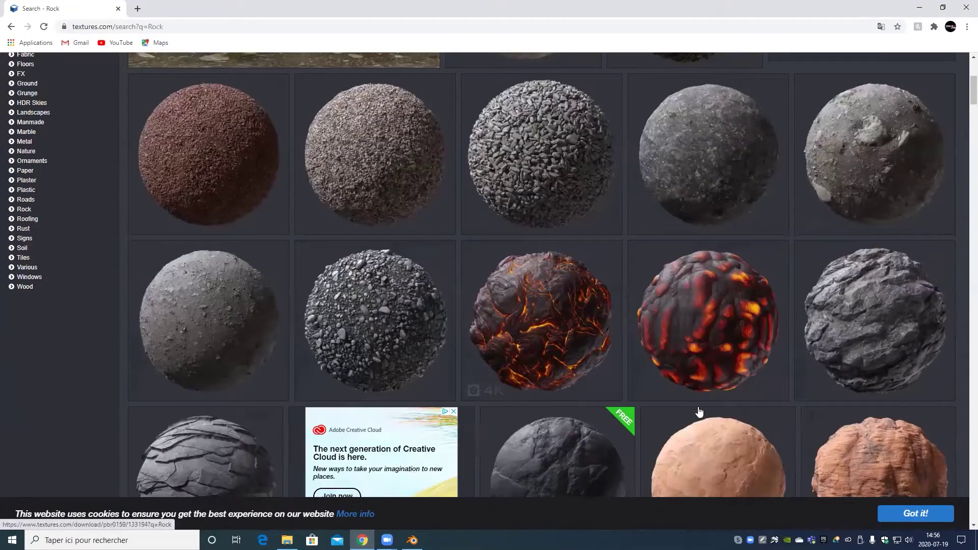
- Browse further through the Rock search results and open the Rain forest Mossy Rock - PBR0419 material page
scroll(511, 343, down, 3)
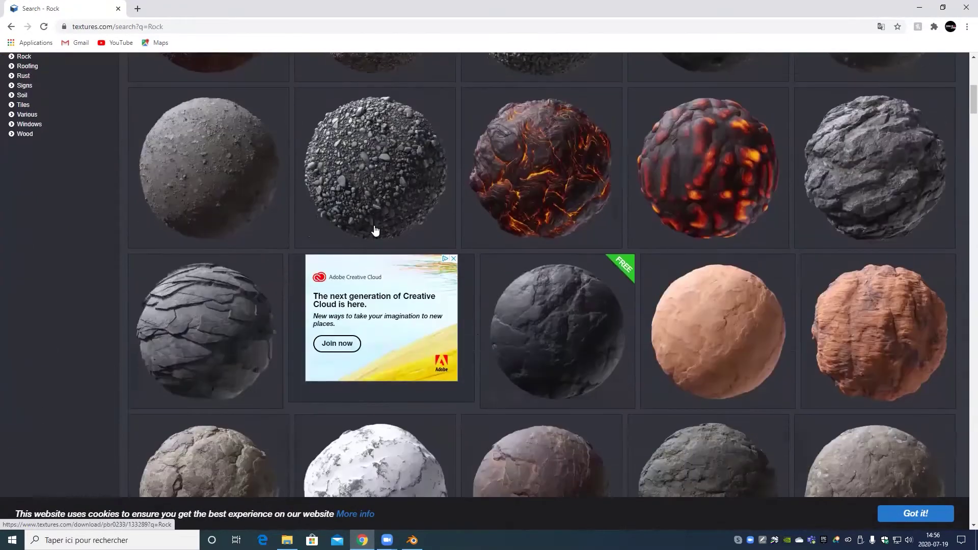
scroll(458, 248, down, 6)
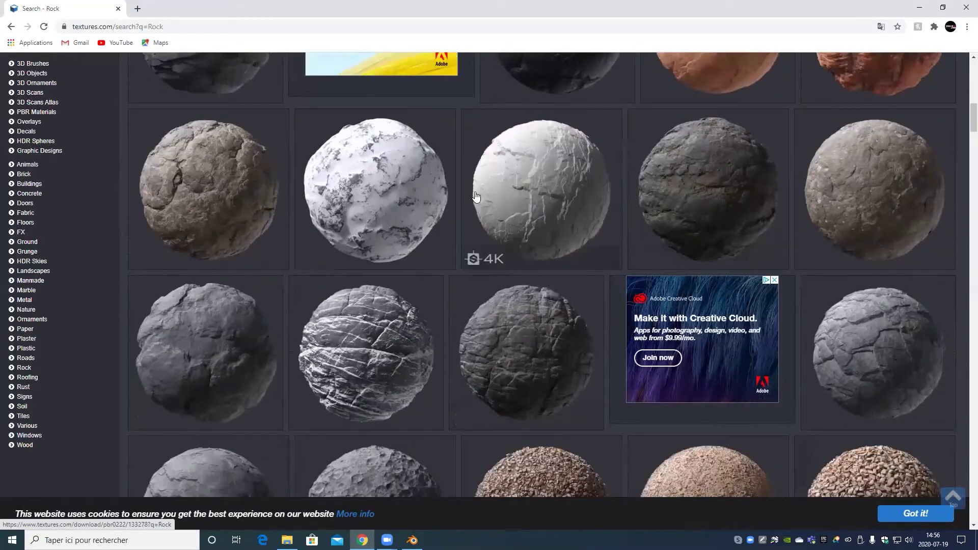
scroll(357, 199, down, 4)
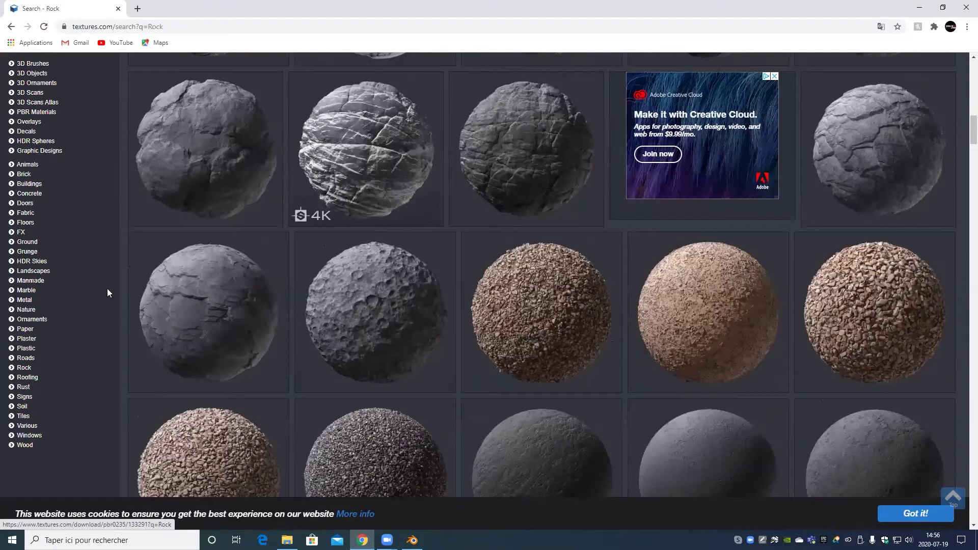
scroll(384, 234, down, 1)
scroll(402, 230, down, 3)
scroll(422, 174, down, 5)
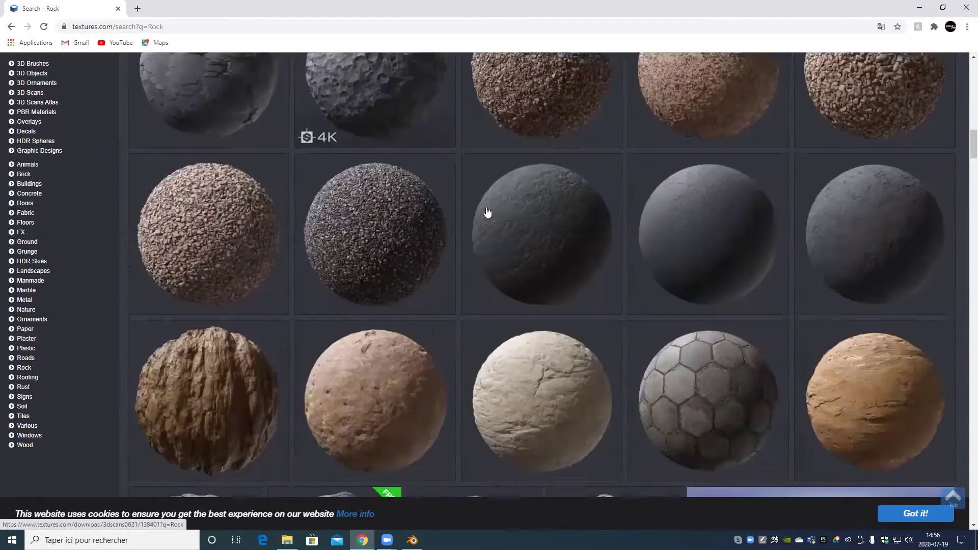
scroll(357, 224, down, 4)
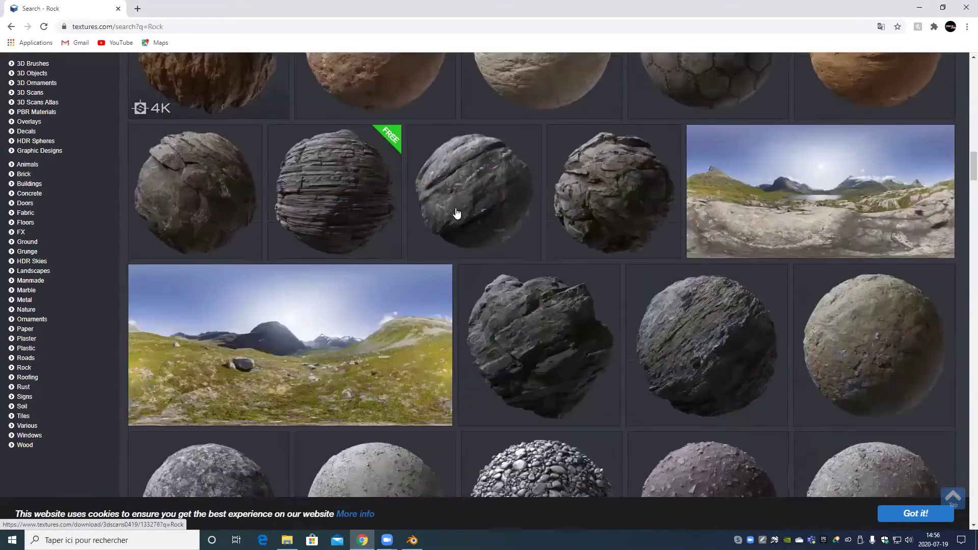
scroll(461, 263, down, 11)
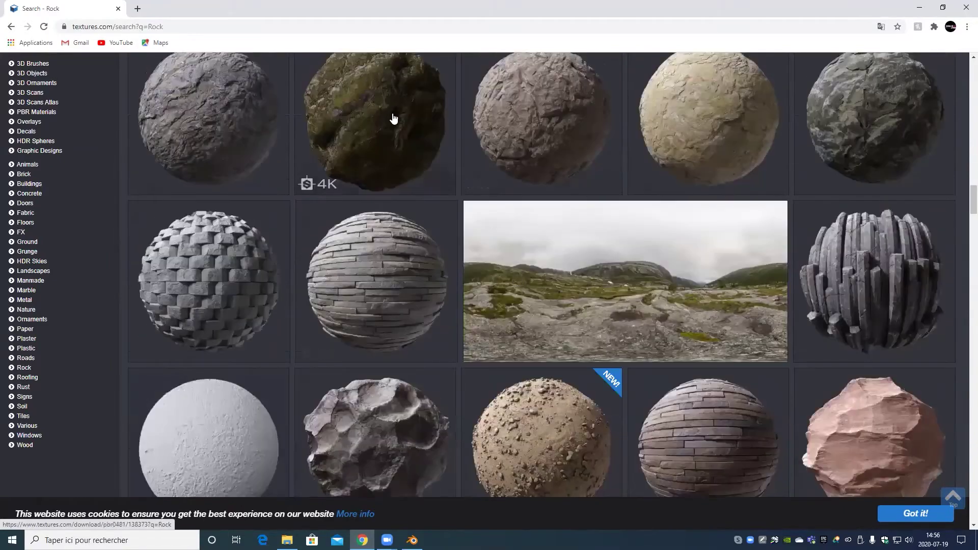
click(396, 153)
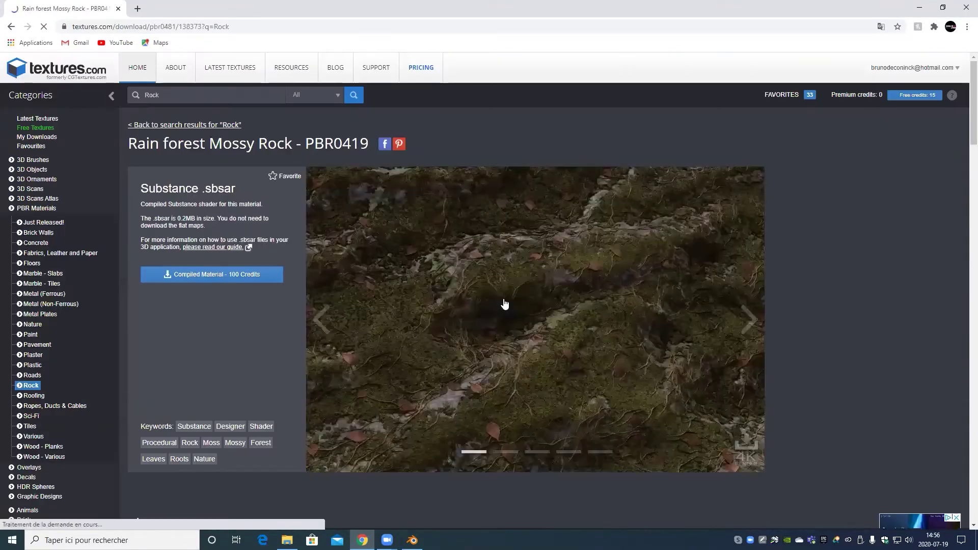
- Look over the mossy rock material's preview renders and both sets of flat maps with their download sizes
scroll(542, 284, down, 5)
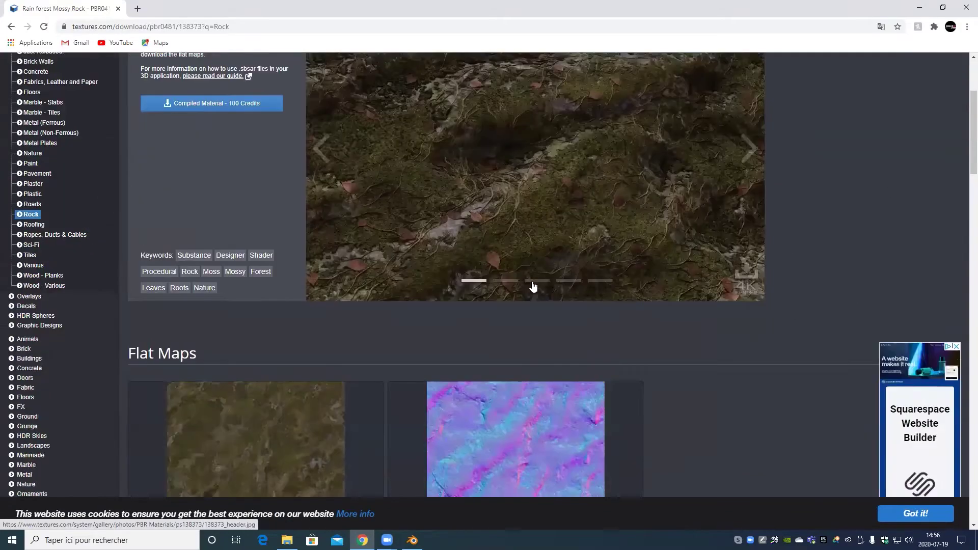
scroll(542, 284, down, 20)
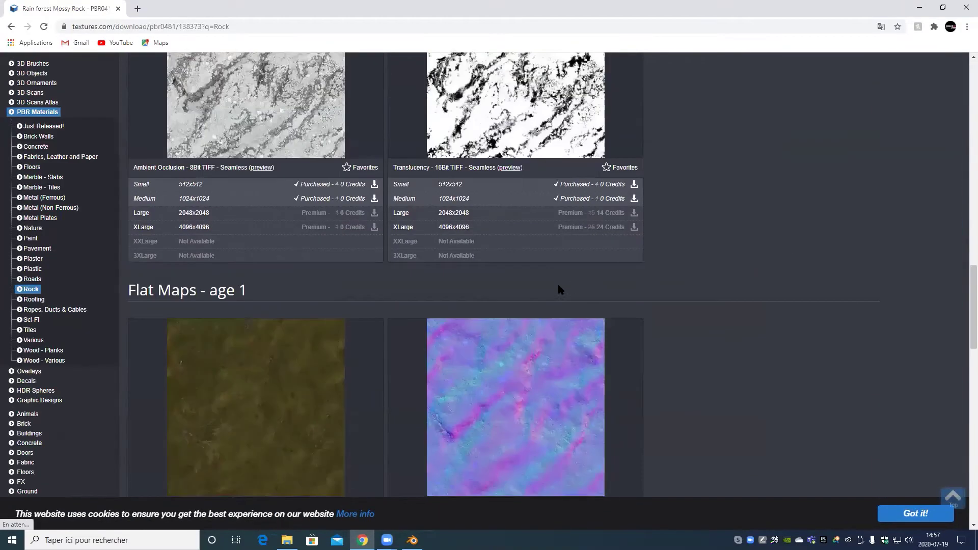
scroll(555, 291, down, 10)
scroll(487, 297, up, 9)
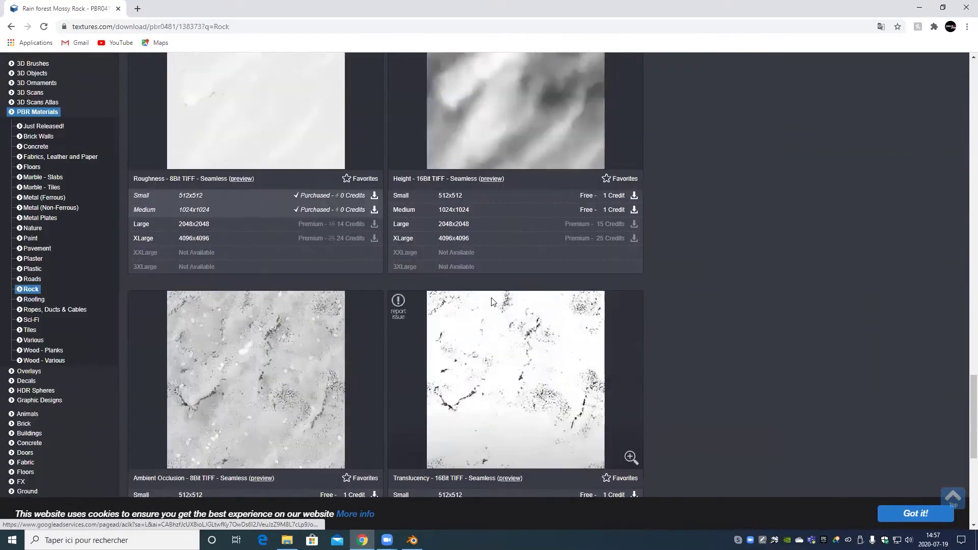
scroll(487, 298, up, 20)
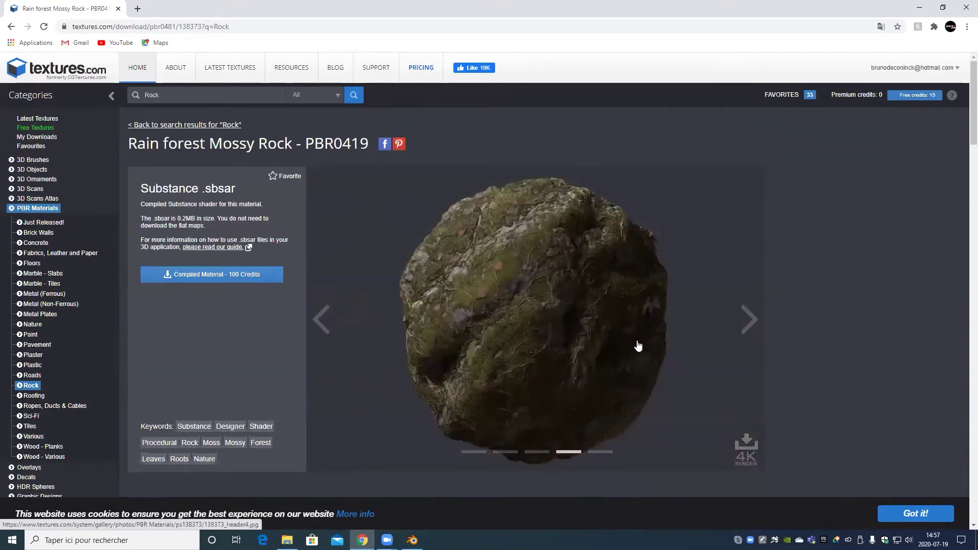
scroll(625, 277, down, 10)
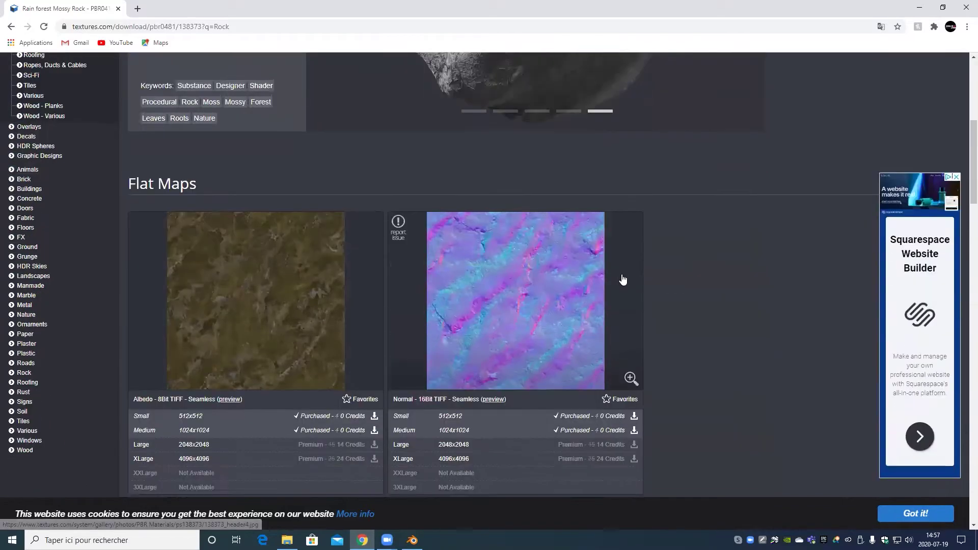
scroll(125, 260, up, 2)
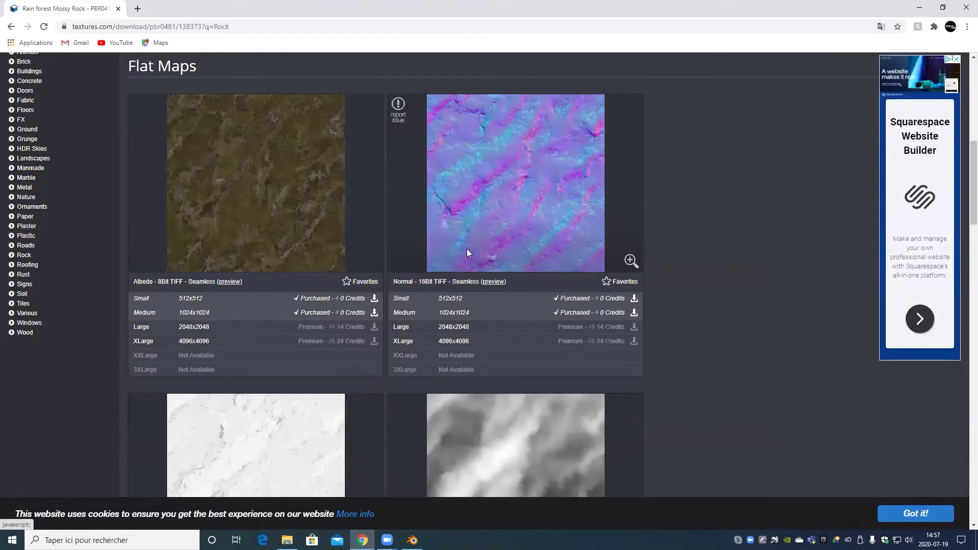
scroll(302, 265, up, 1)
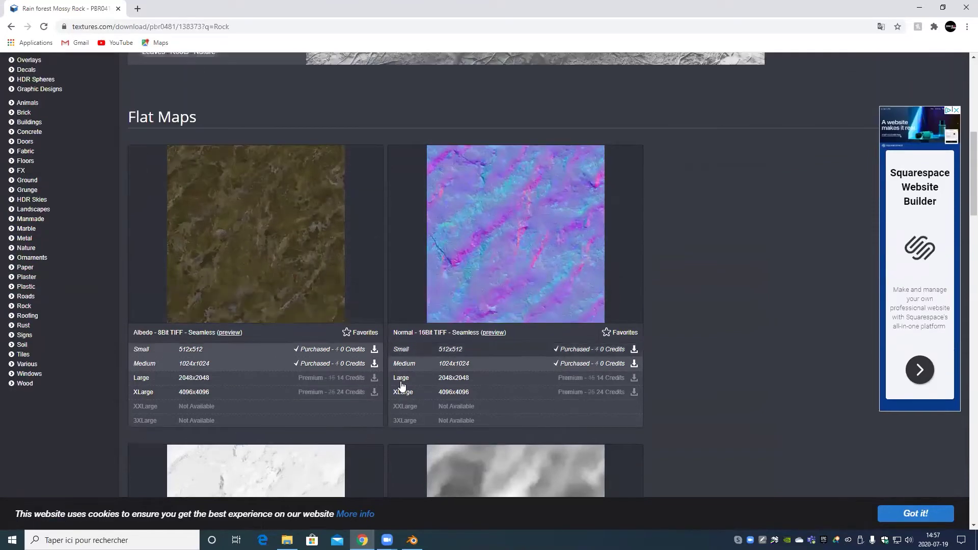
- Download the Medium 1024x1024 Albedo, Normal, Roughness, Height, Ambient Occlusion and Translucency maps from the main Flat Maps section
click(634, 364)
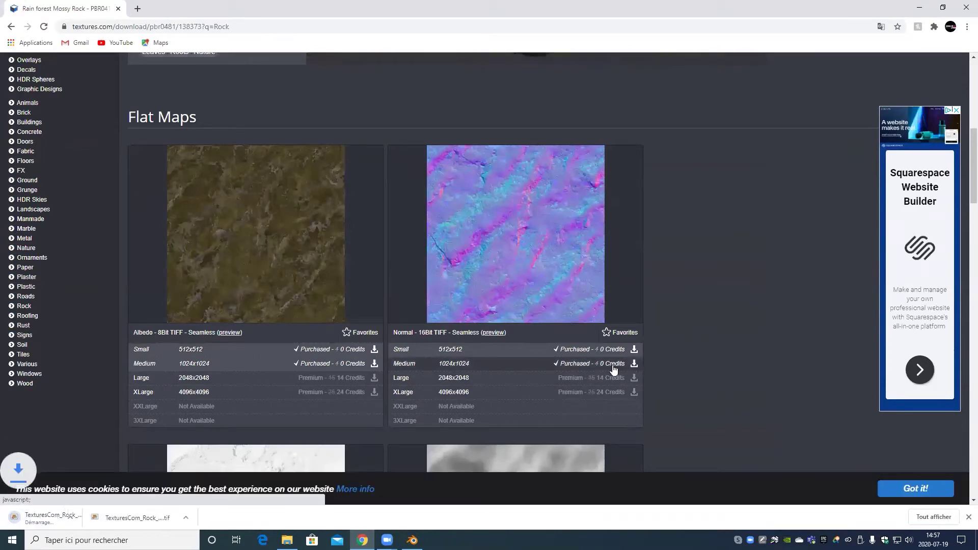
scroll(518, 370, down, 6)
click(355, 362)
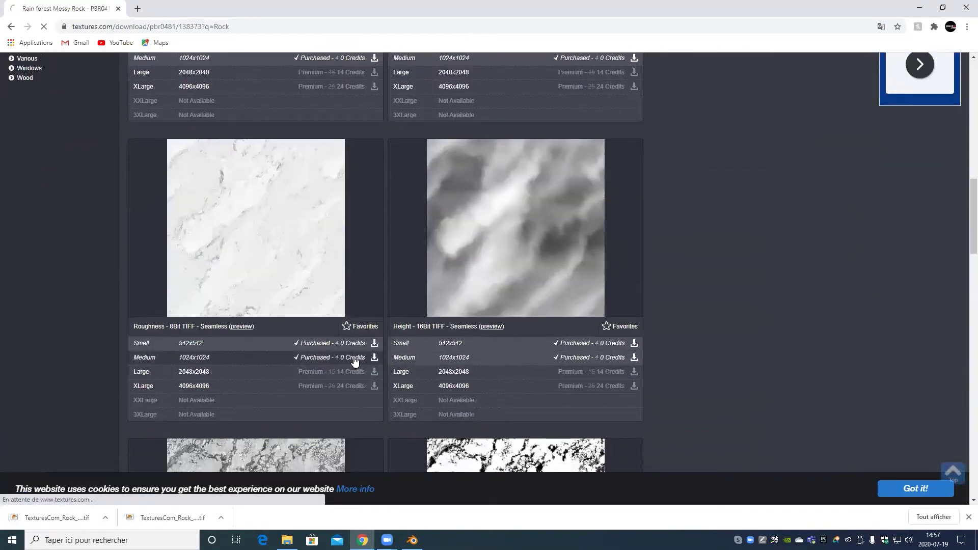
click(571, 363)
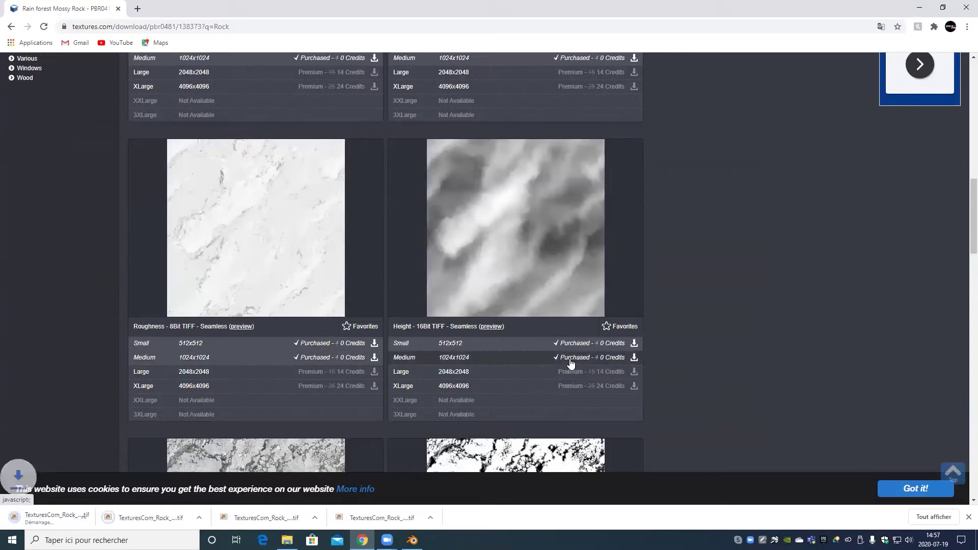
scroll(570, 362, down, 5)
click(346, 403)
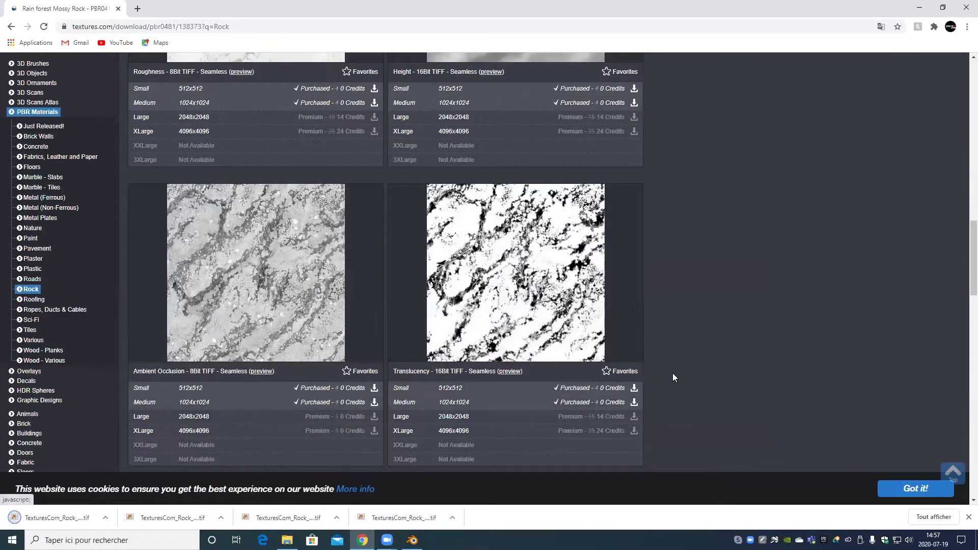
click(595, 402)
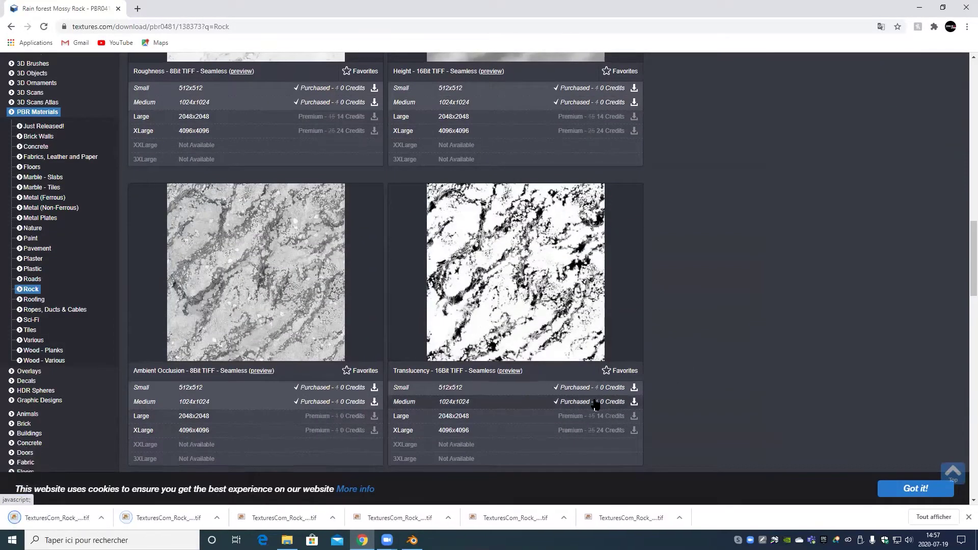
- Download the Medium 1024x1024 Albedo, Normal, Roughness, Height, Ambient Occlusion and Translucency maps from the Flat Maps - age 1 section
scroll(386, 298, down, 6)
click(348, 436)
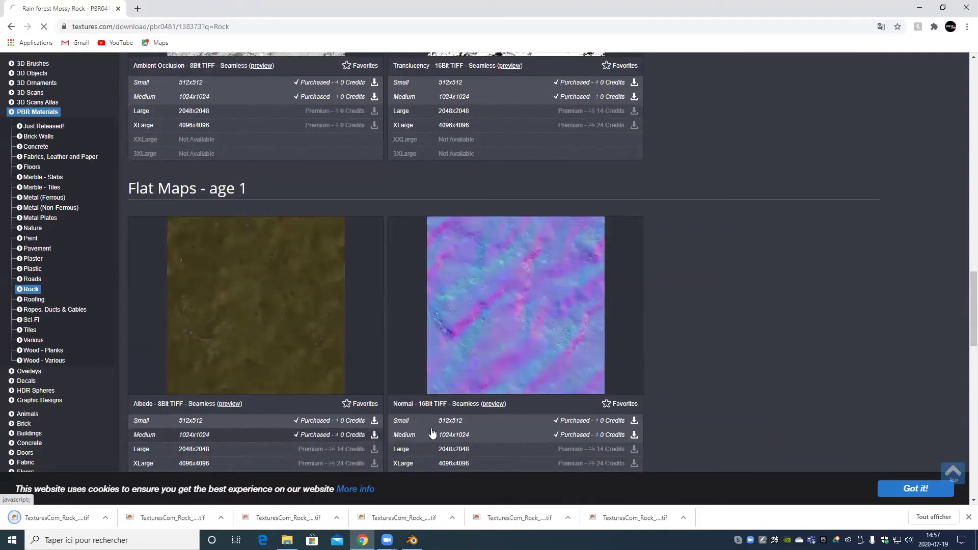
scroll(595, 392, down, 2)
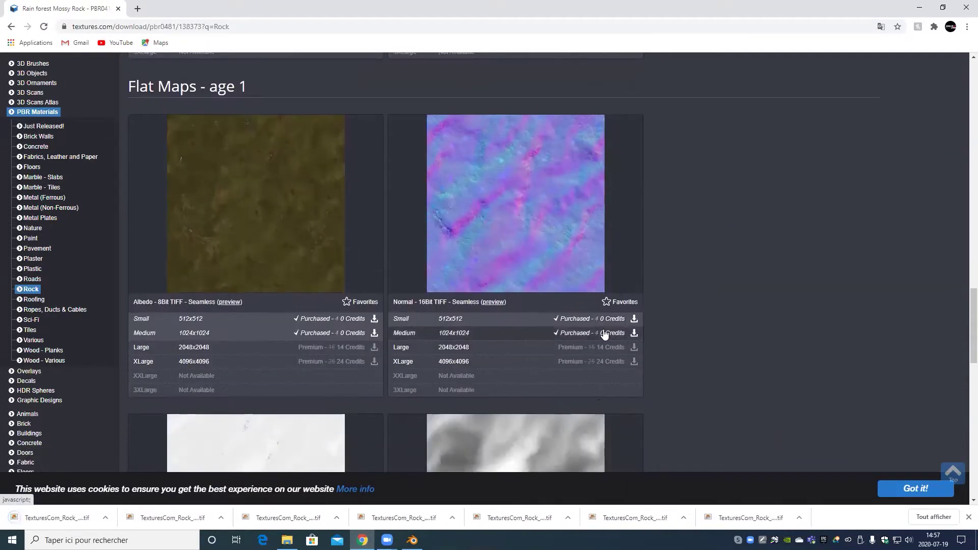
scroll(371, 397, down, 5)
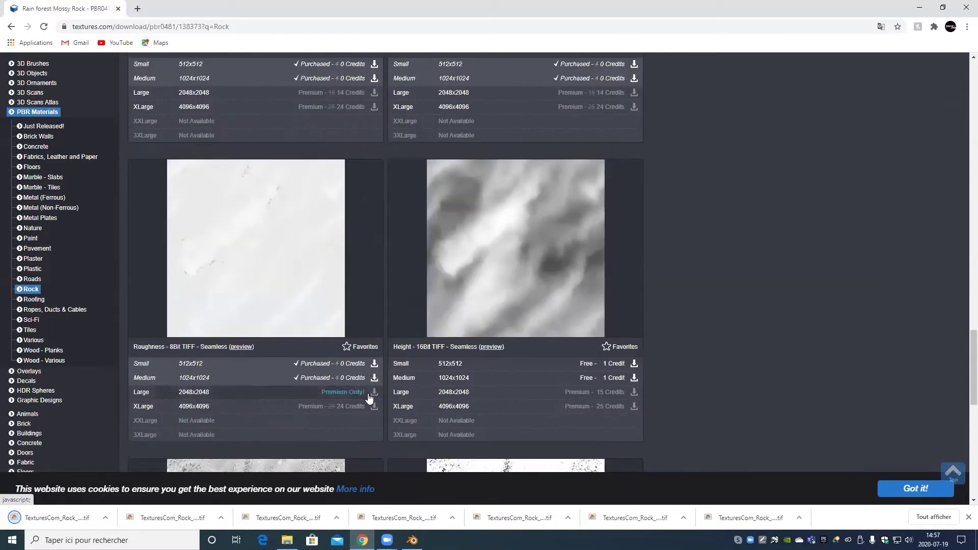
click(618, 380)
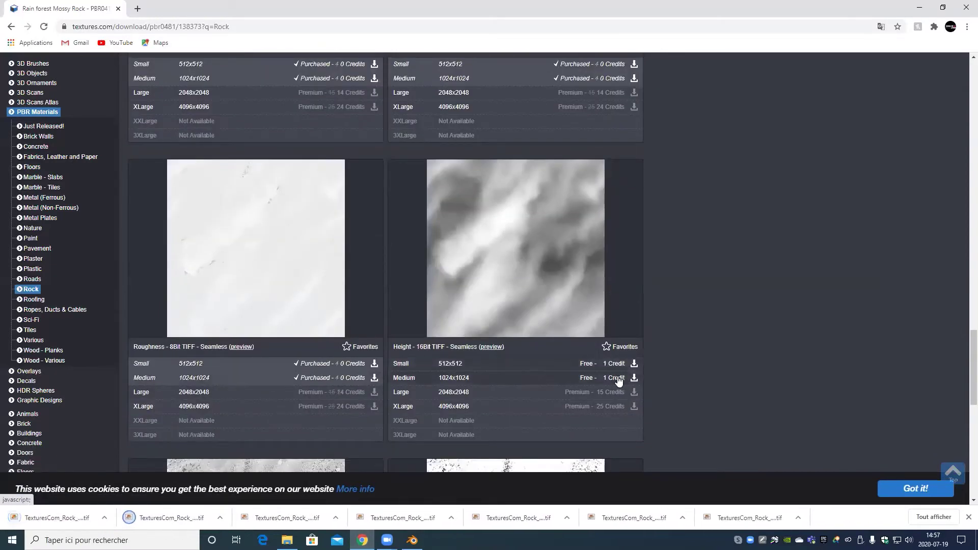
scroll(618, 380, down, 5)
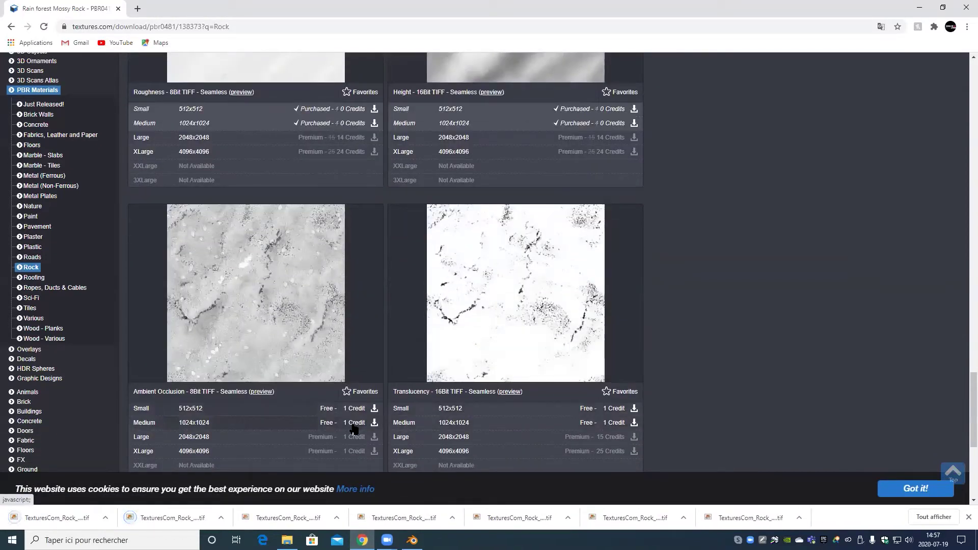
click(633, 423)
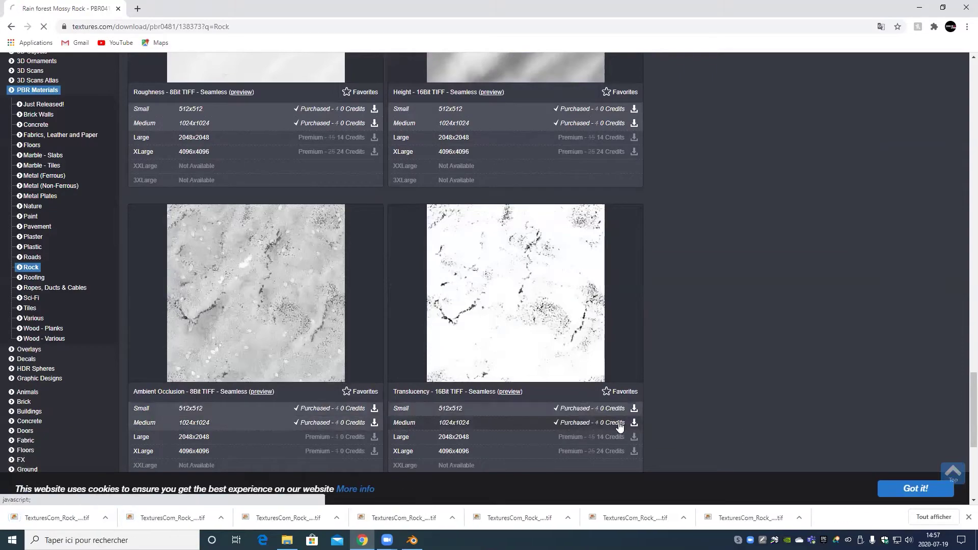
scroll(617, 416, down, 5)
scroll(713, 330, up, 15)
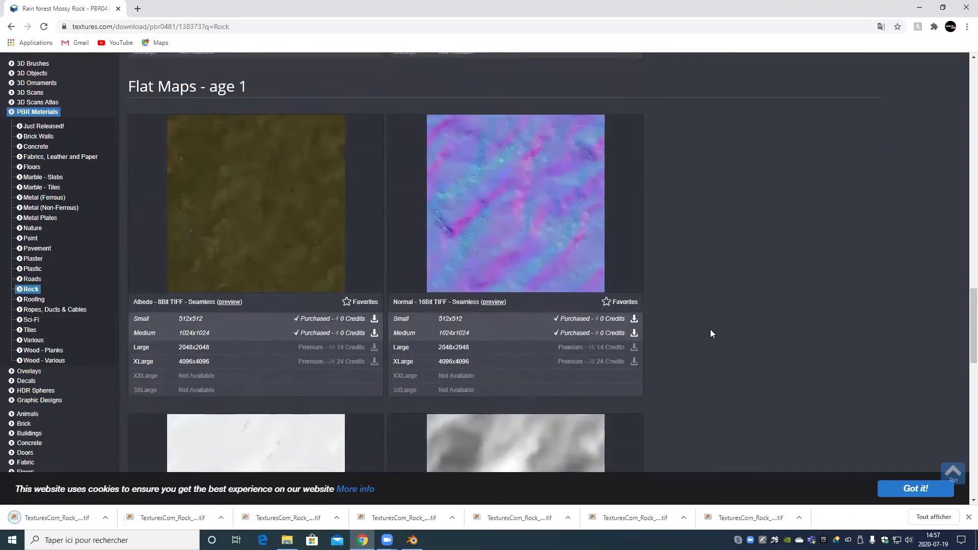
scroll(708, 326, up, 20)
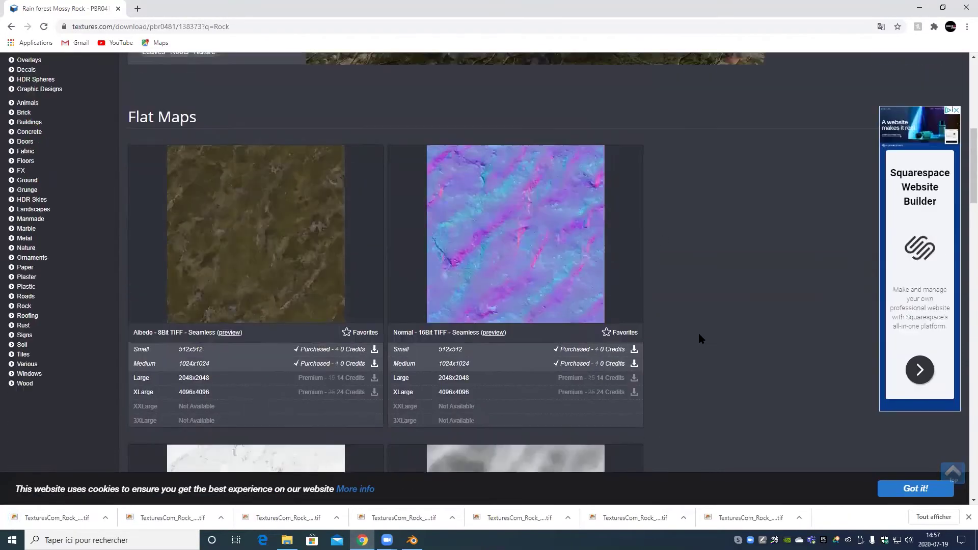
scroll(699, 337, down, 7)
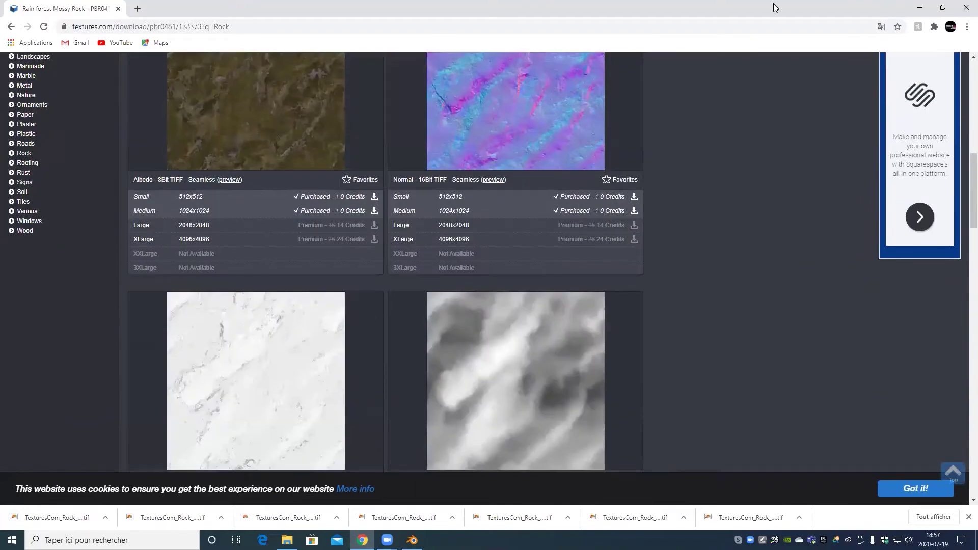
- Minimize Chrome, show the Téléchargements folder in File Explorer and move that window off this screen
click(920, 7)
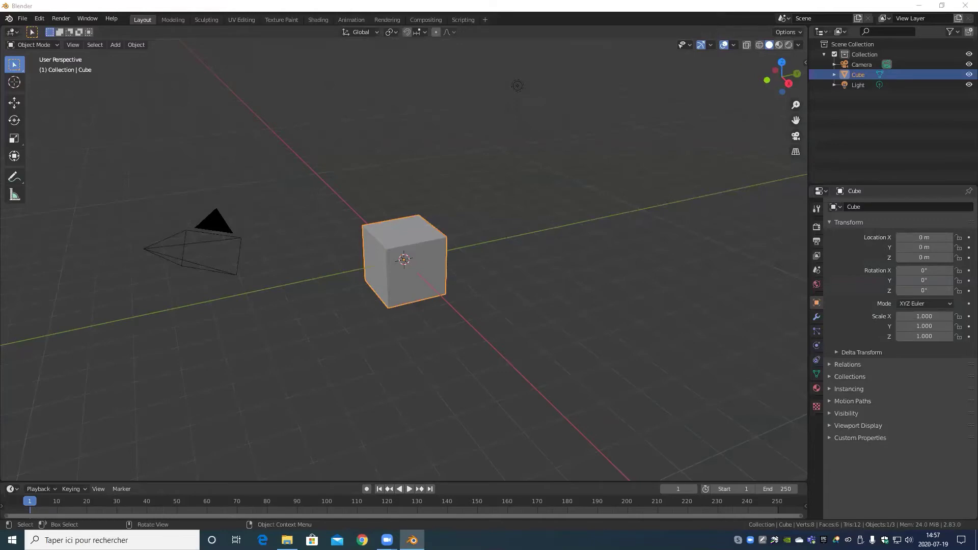
key(alt+Tab)
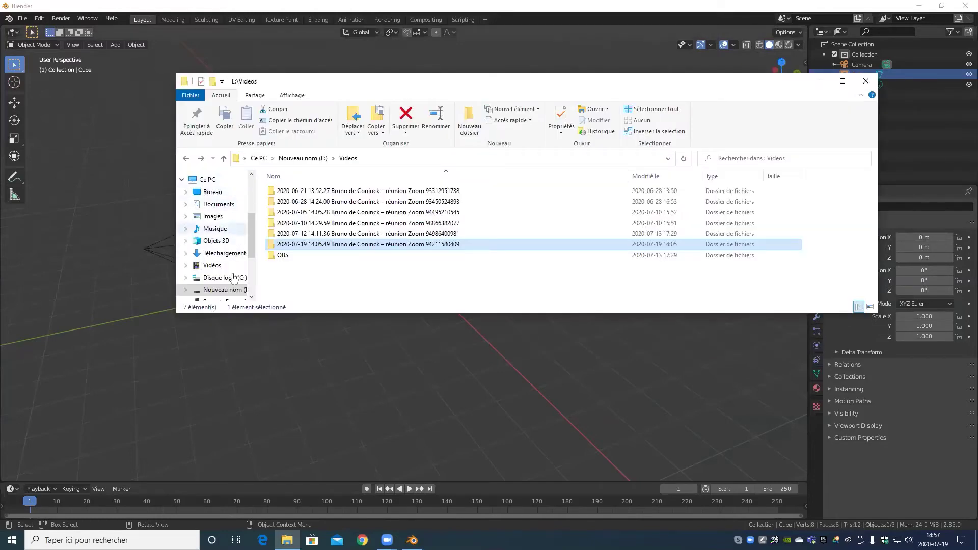
scroll(247, 234, up, 2)
scroll(224, 217, up, 2)
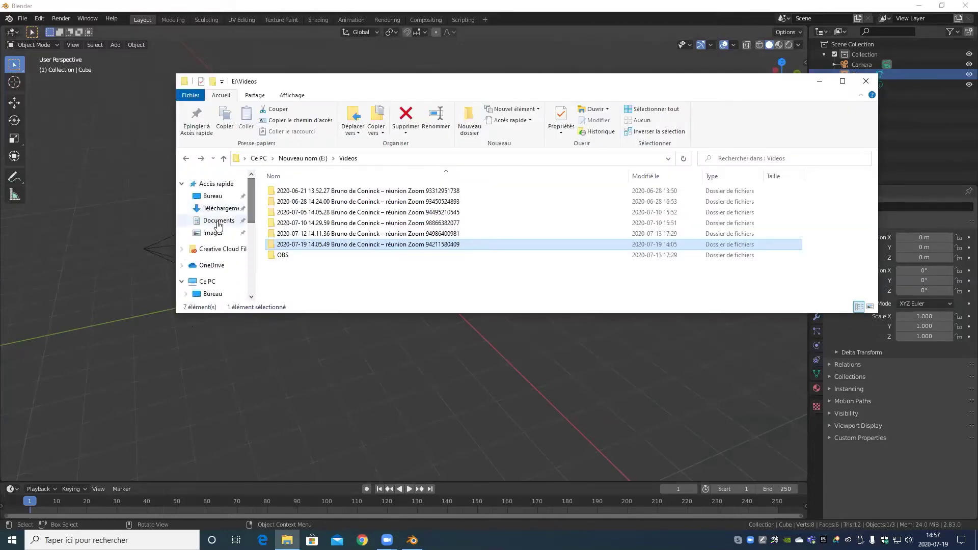
click(223, 209)
drag(411, 89, 977, 92)
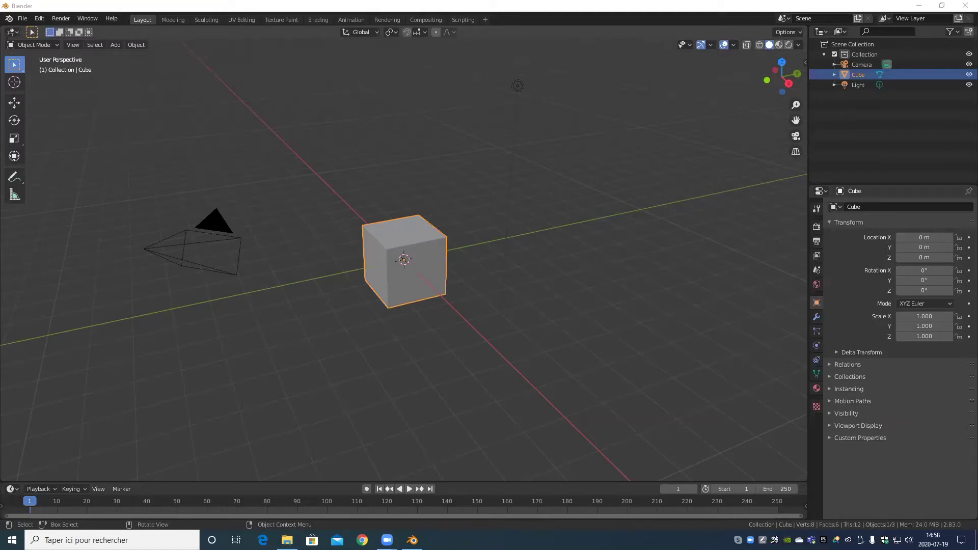
- Return to Blender and select the default cube in a closer, rotated view
click(552, 310)
scroll(460, 275, up, 4)
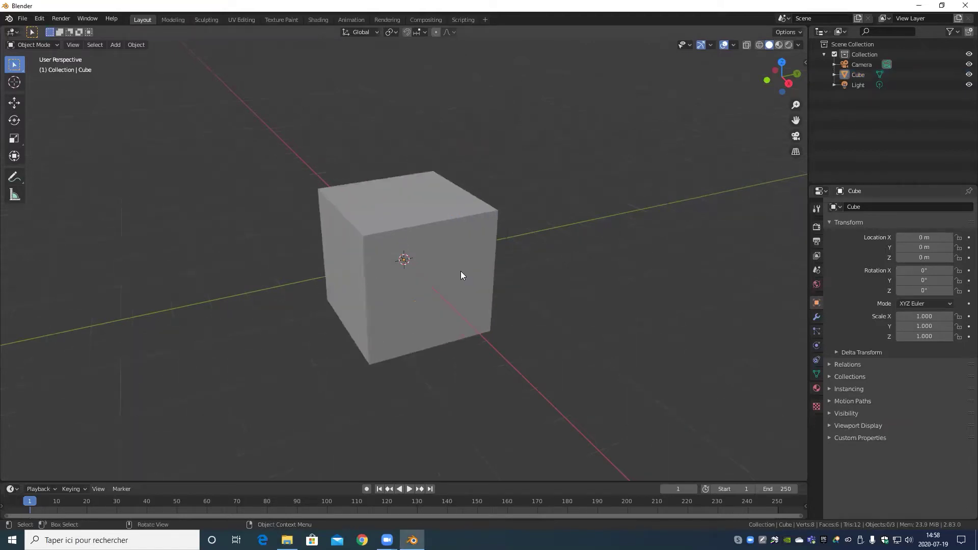
scroll(461, 275, down, 5)
middle_drag(507, 265, 429, 320)
scroll(366, 275, up, 4)
click(429, 323)
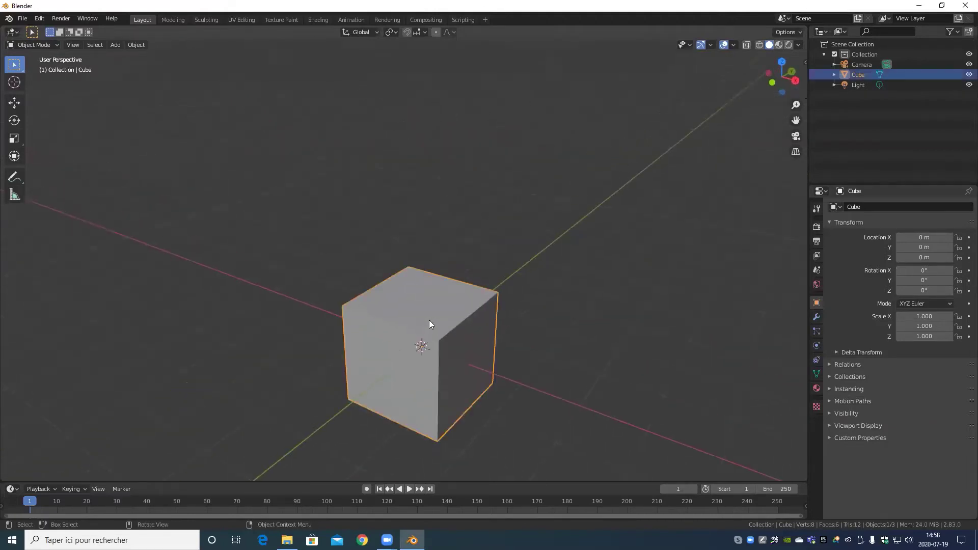
- Delete the default cube and add a mesh grid at the scene's origin
key(Delete)
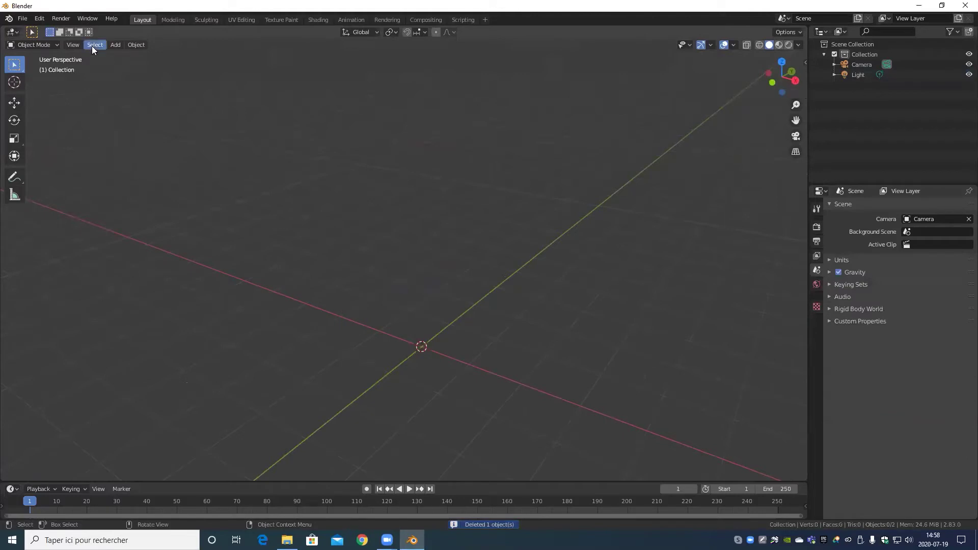
click(115, 45)
mouse_move(148, 56)
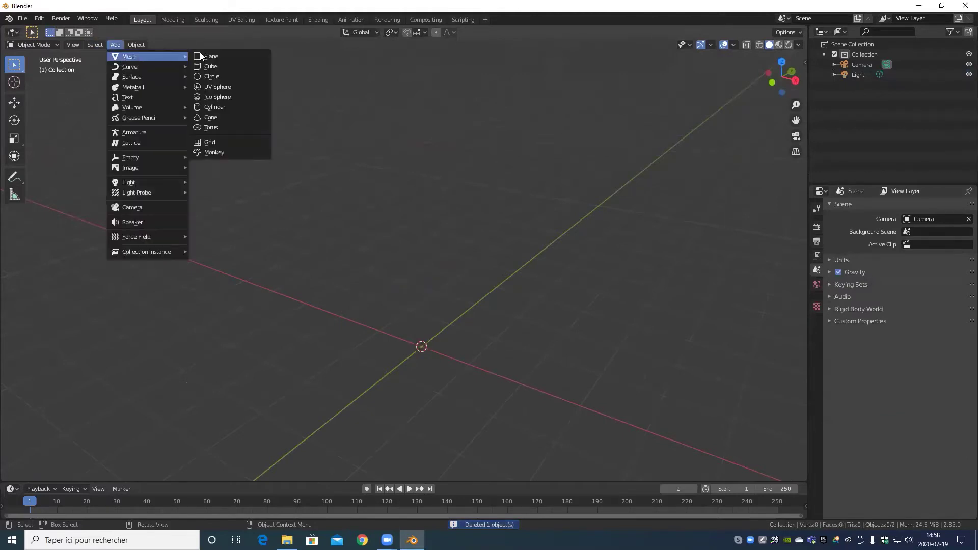
click(217, 142)
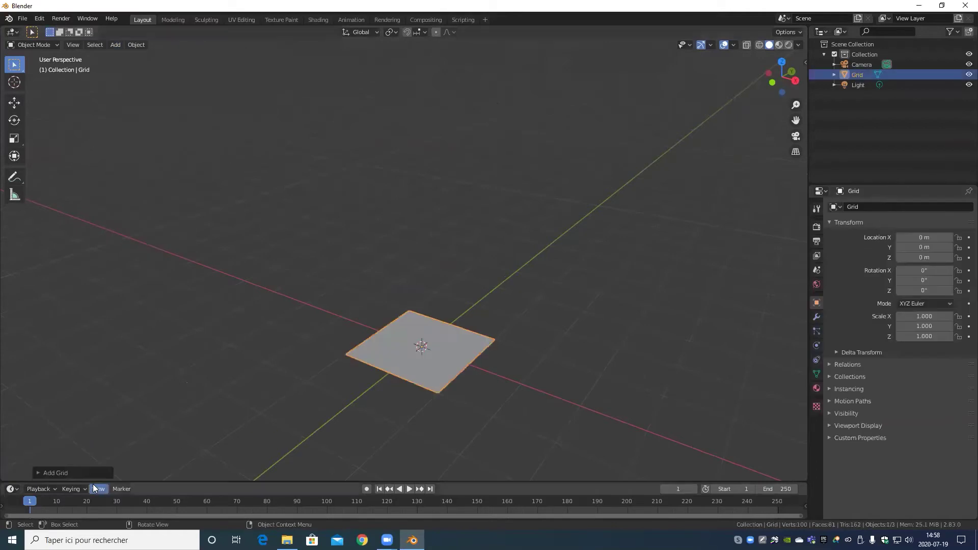
- Set the new grid to 100 X subdivisions, 100 Y subdivisions and a size of 10 m
click(92, 476)
click(157, 360)
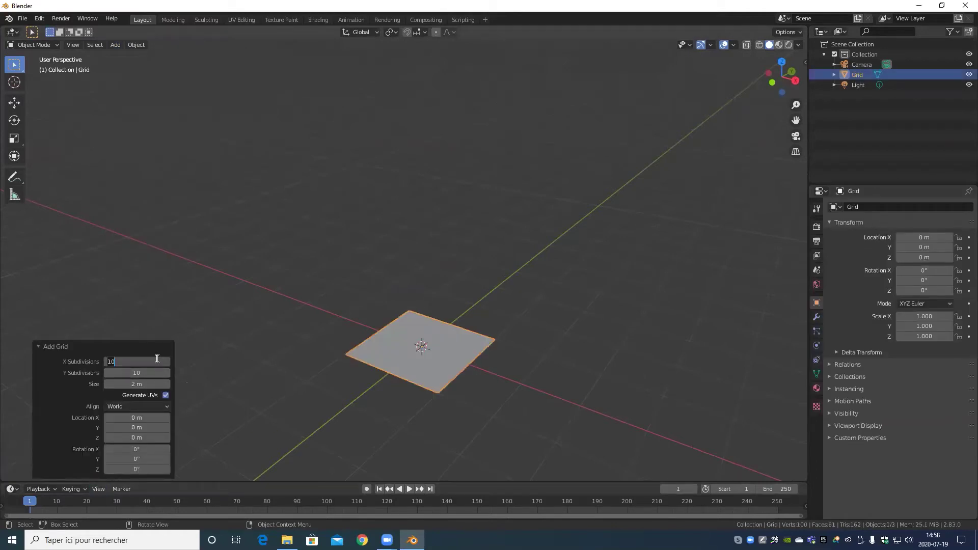
text(100)
key(Tab)
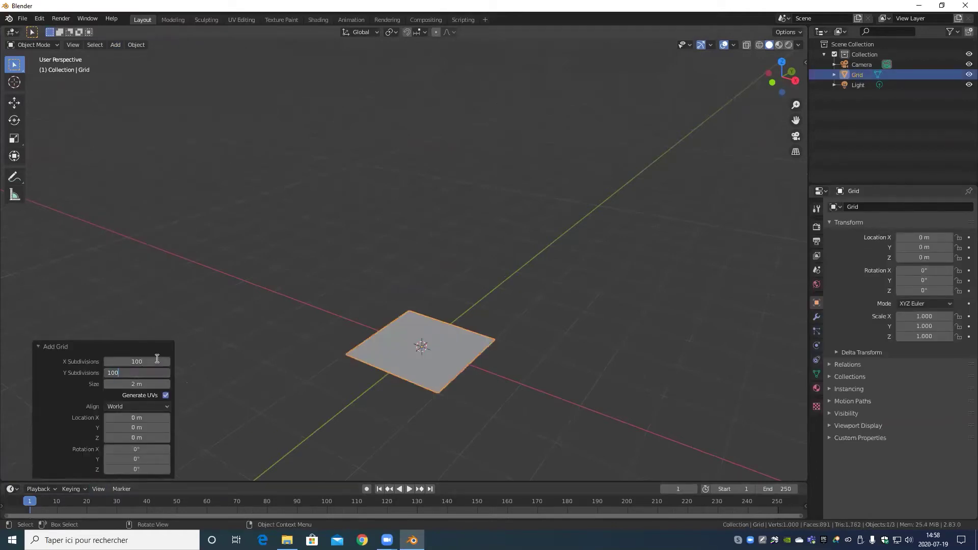
key(Return)
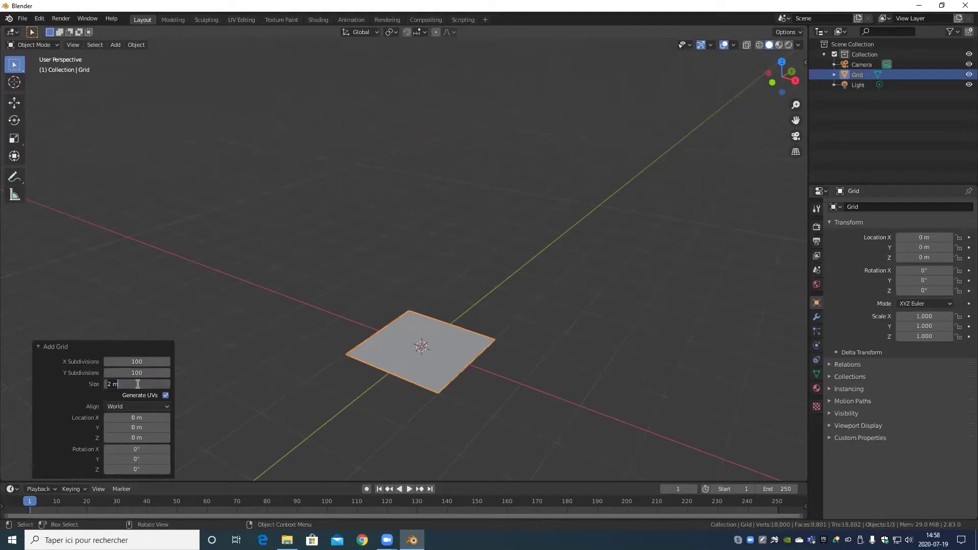
key(Return)
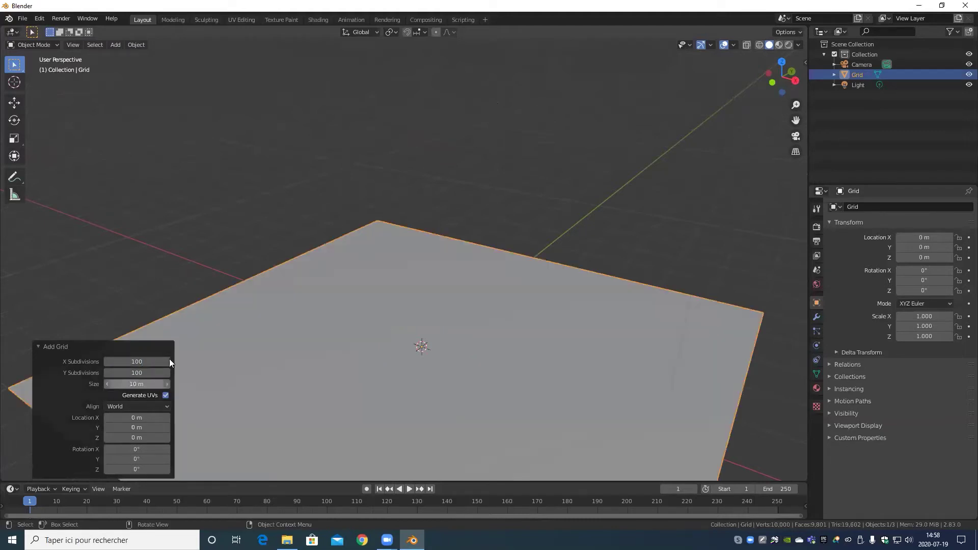
scroll(413, 369, down, 5)
middle_drag(399, 386, 412, 371)
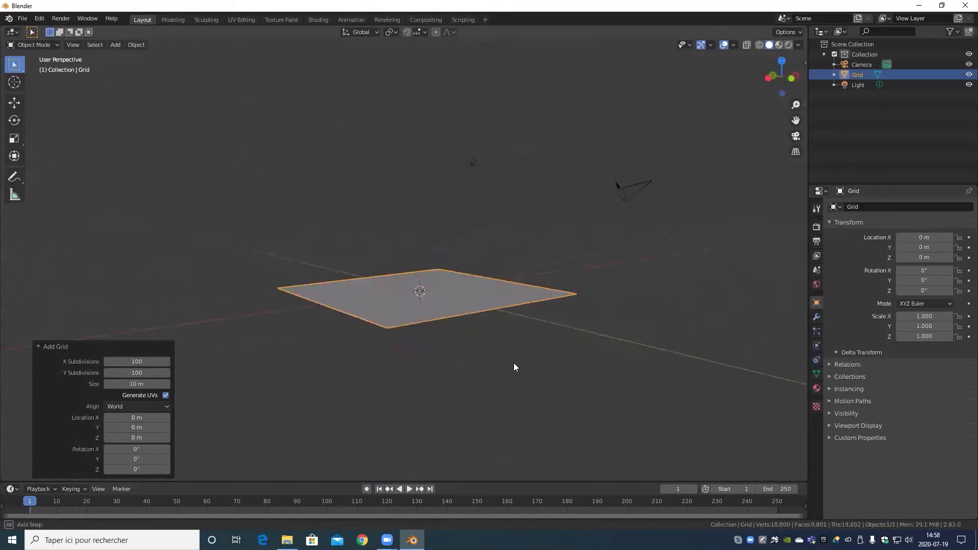
middle_drag(514, 363, 463, 390)
scroll(461, 399, up, 4)
mouse_move(477, 346)
shift+middle_down()
mouse_move(378, 287)
mouse_move(340, 349)
mouse_move(316, 339)
mouse_move(448, 371)
mouse_move(425, 326)
mouse_move(469, 330)
shift+middle_up()
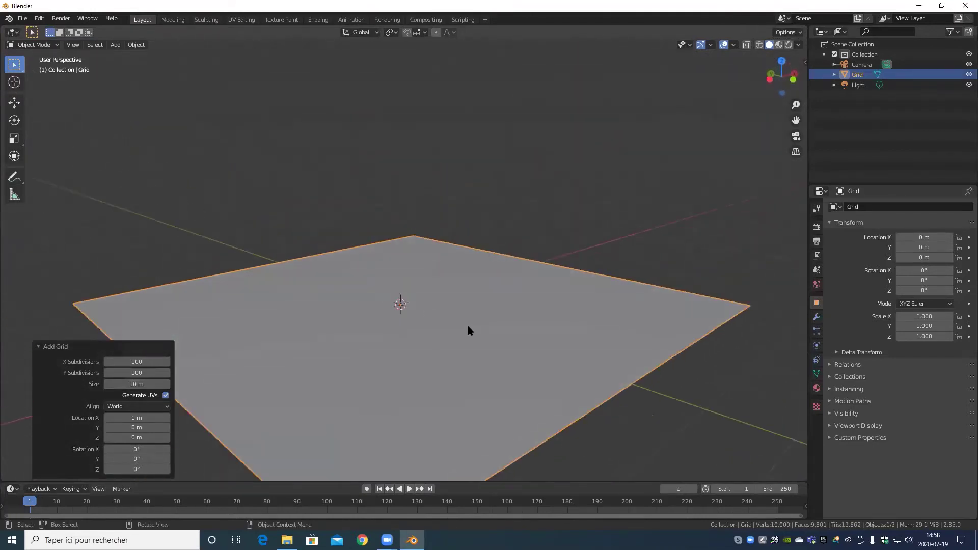
click(429, 293)
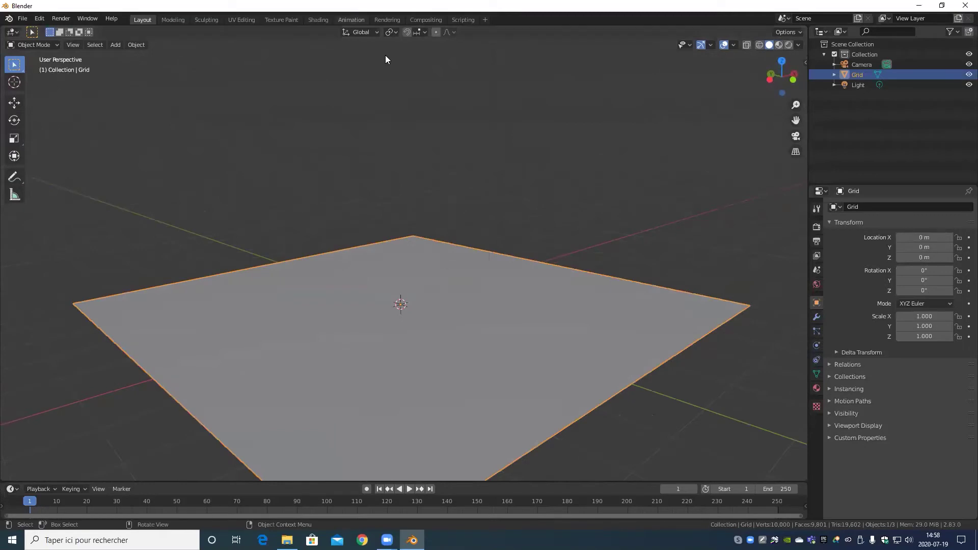
- Switch to the Shading workspace and create a new material for the grid, leaving free space beside its nodes
click(320, 20)
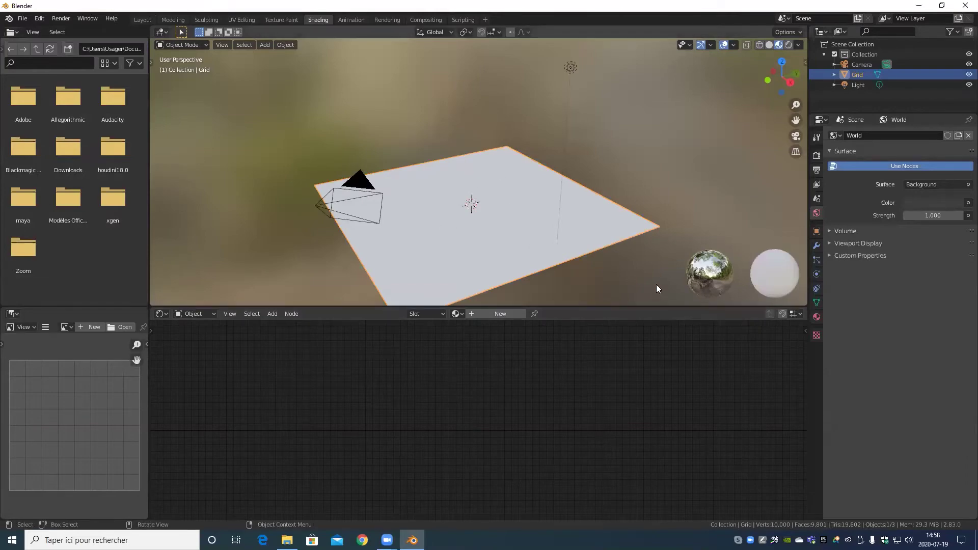
click(818, 316)
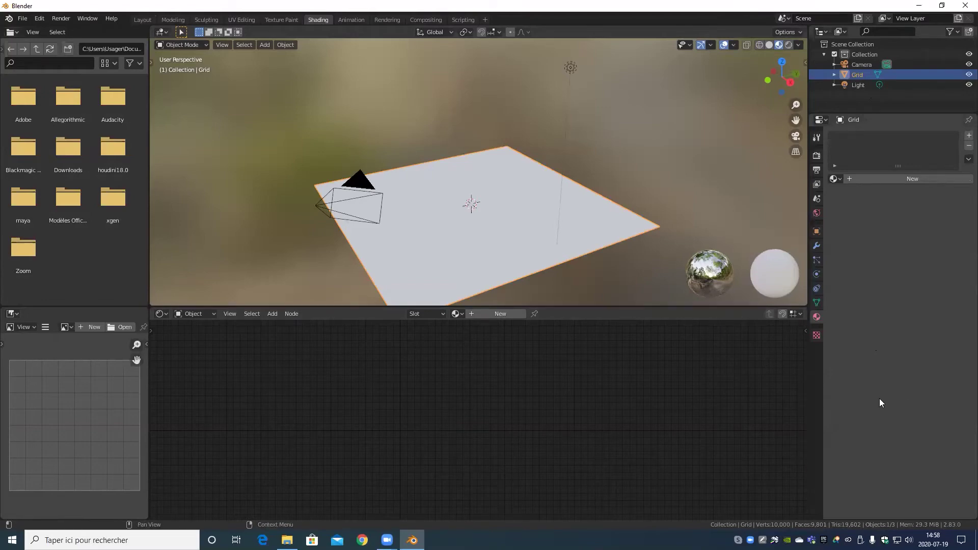
click(492, 315)
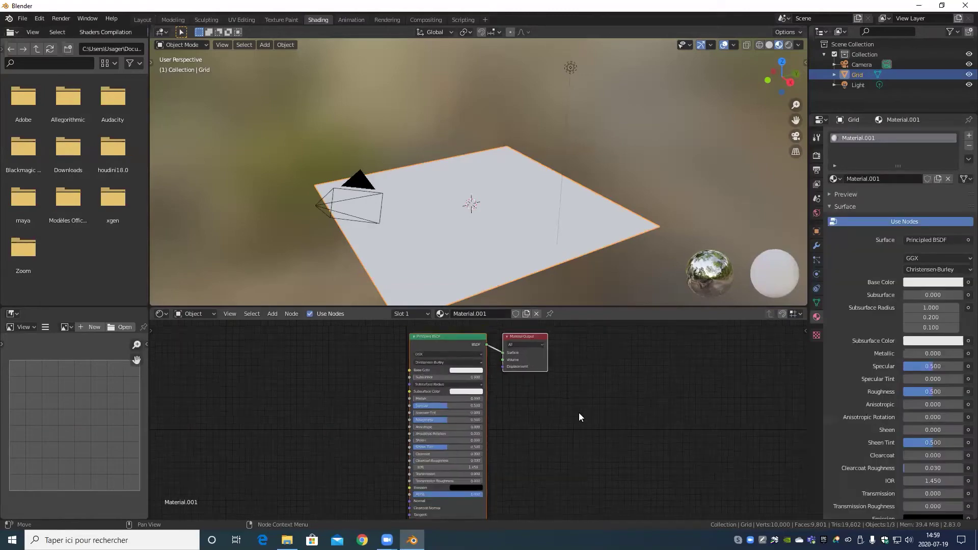
scroll(579, 413, down, 2)
middle_drag(568, 413, 549, 457)
drag(522, 392, 774, 338)
scroll(663, 412, up, 2)
middle_drag(640, 395, 538, 398)
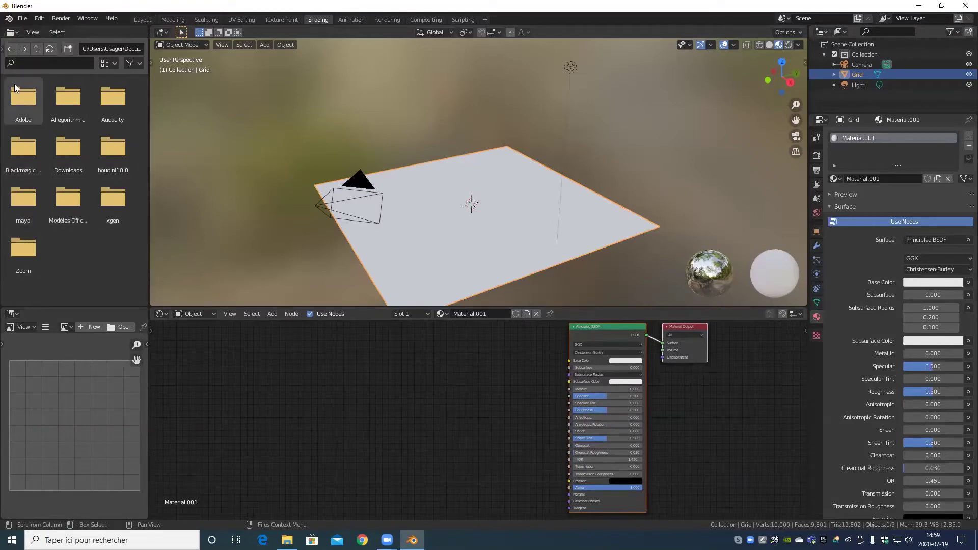
- Browse the Shading workspace's file browser to the Textures folder on the Desktop
click(36, 49)
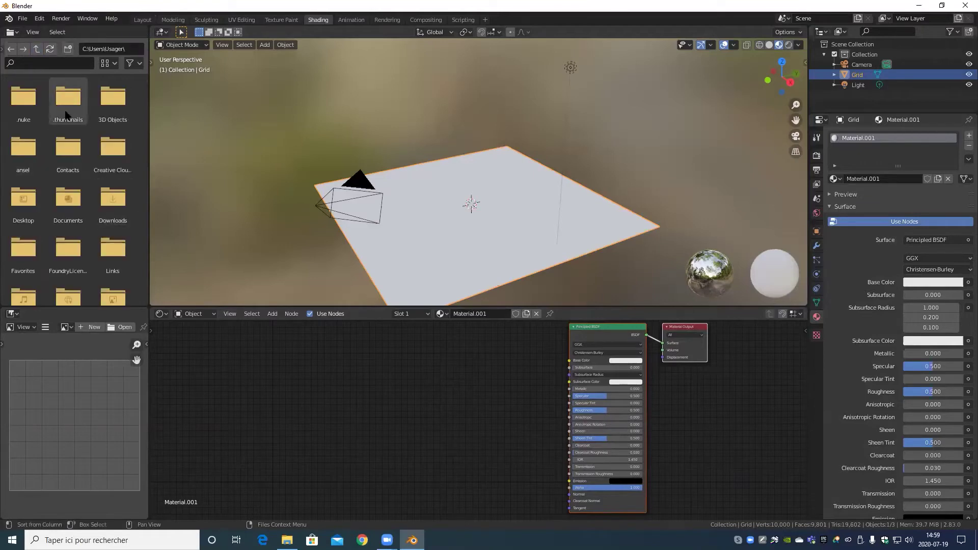
scroll(86, 188, down, 4)
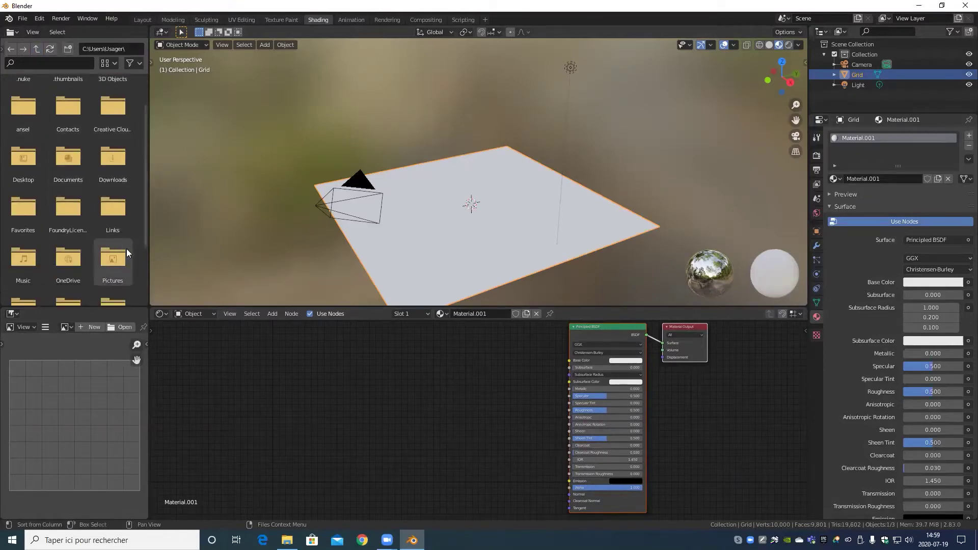
scroll(108, 275, down, 1)
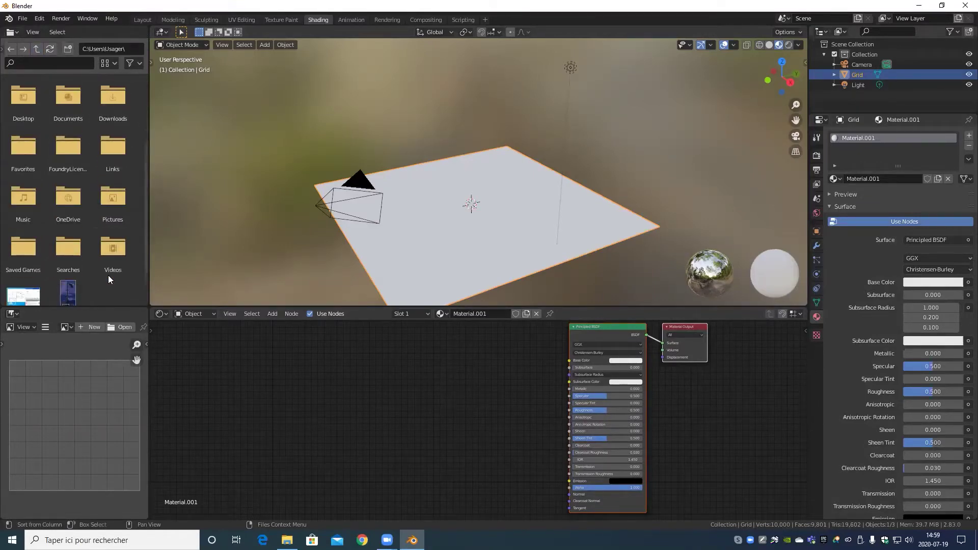
scroll(75, 159, up, 5)
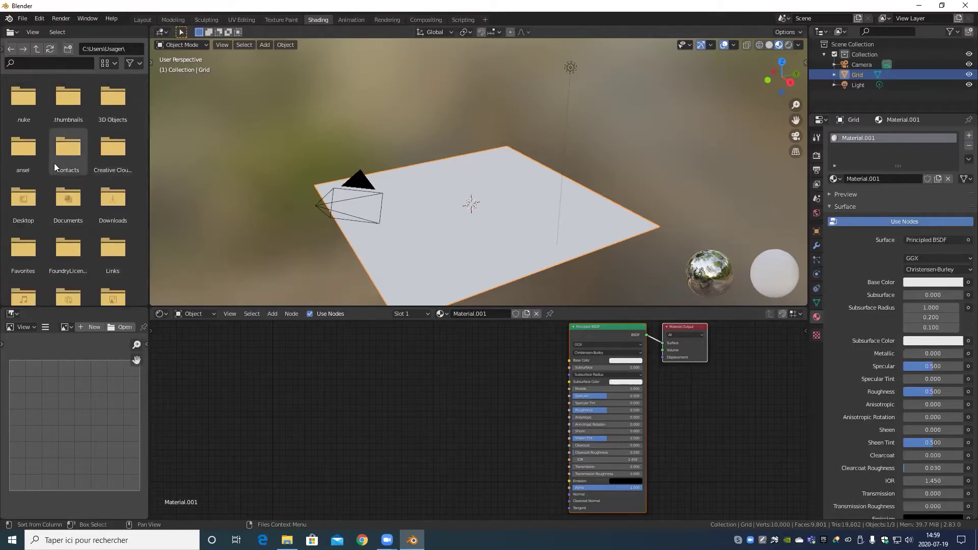
double_click(33, 196)
double_click(63, 100)
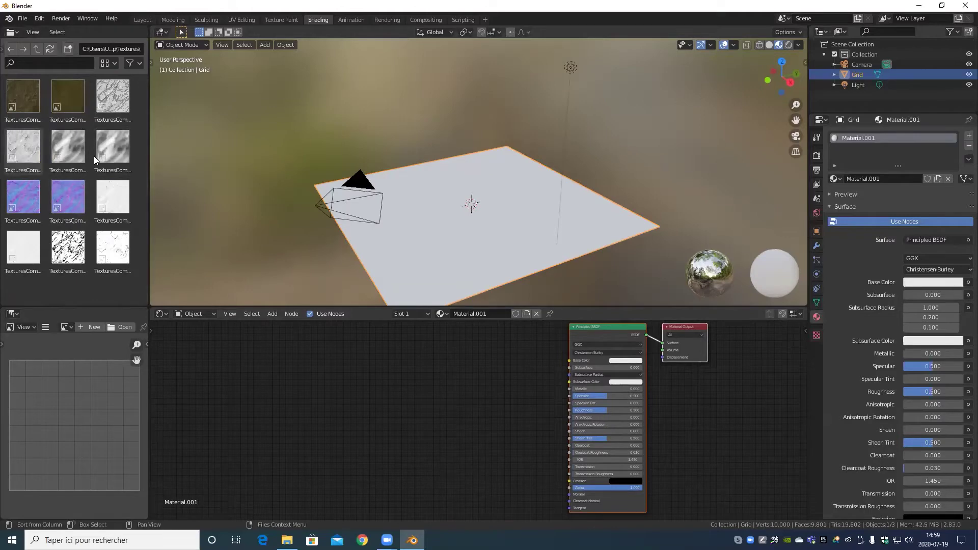
drag(70, 96, 283, 344)
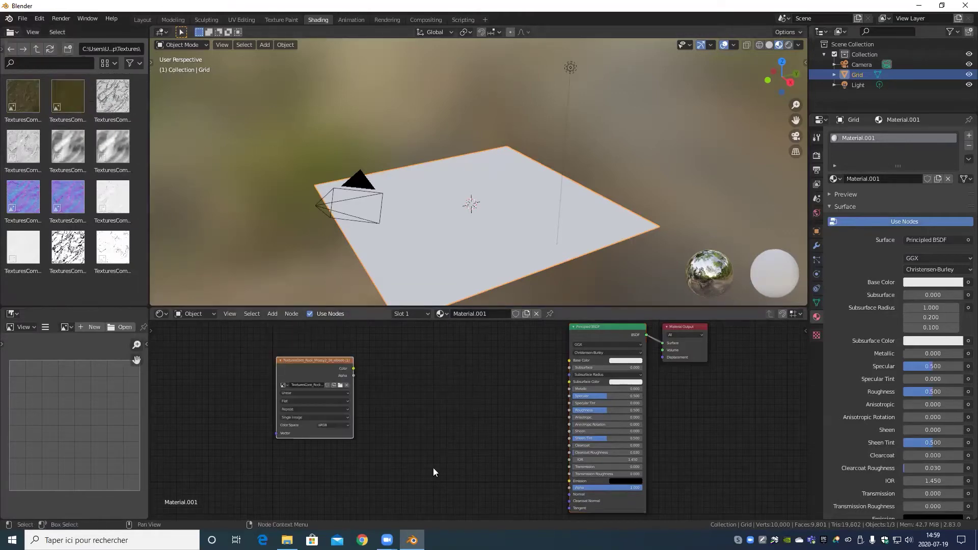
scroll(358, 407, up, 3)
middle_drag(271, 340, 345, 407)
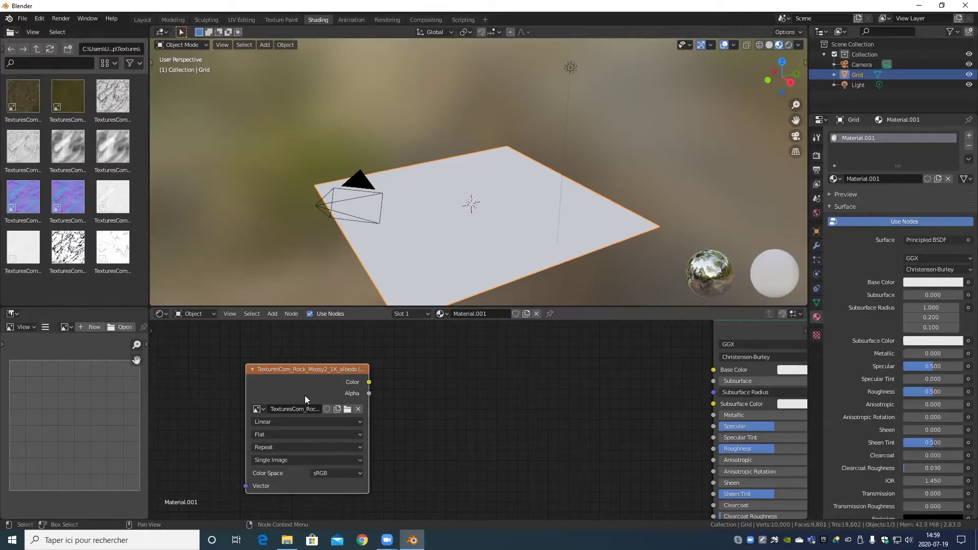
key(x)
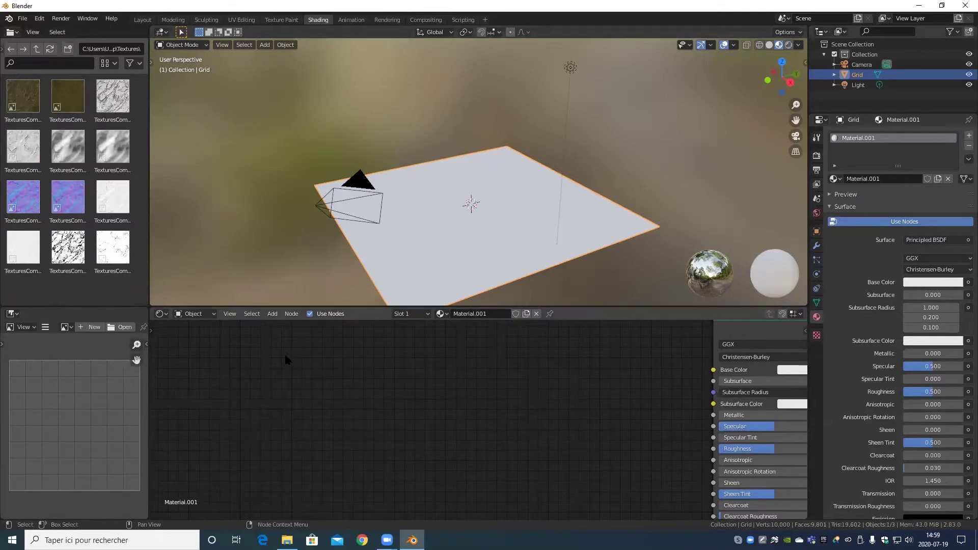
click(272, 314)
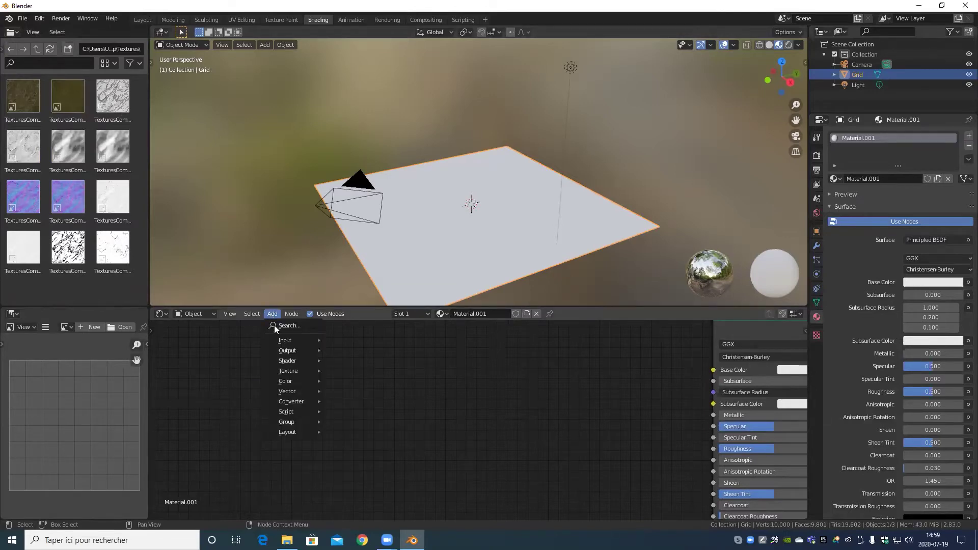
mouse_move(293, 341)
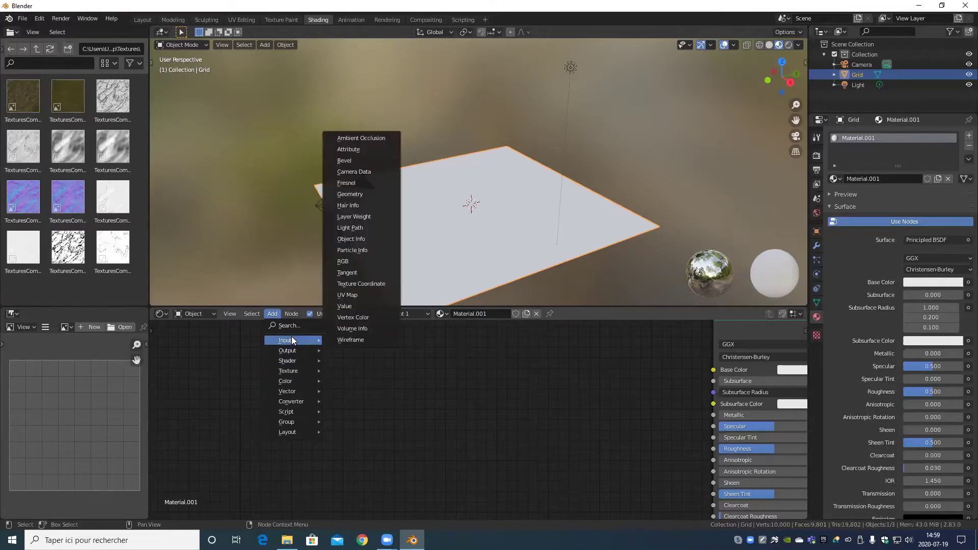
mouse_move(291, 370)
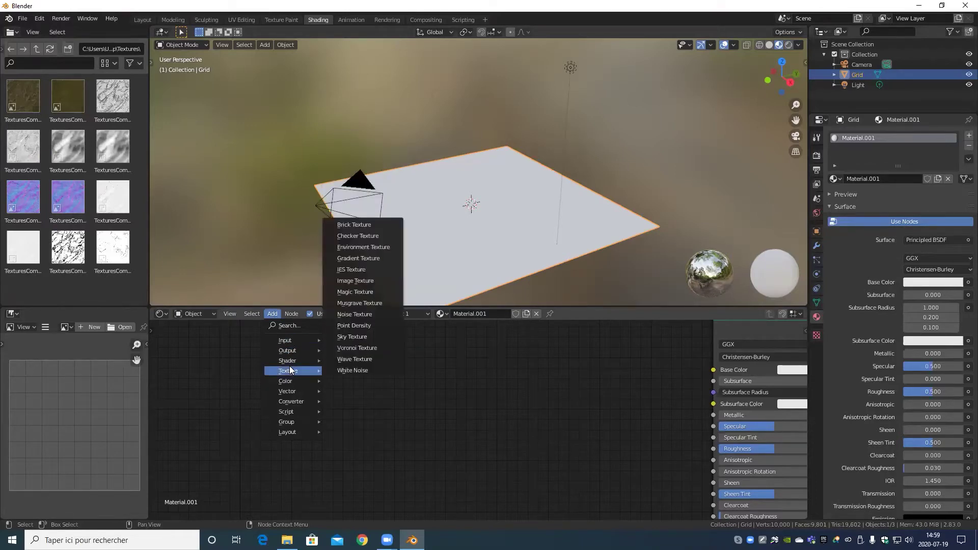
click(384, 286)
click(316, 379)
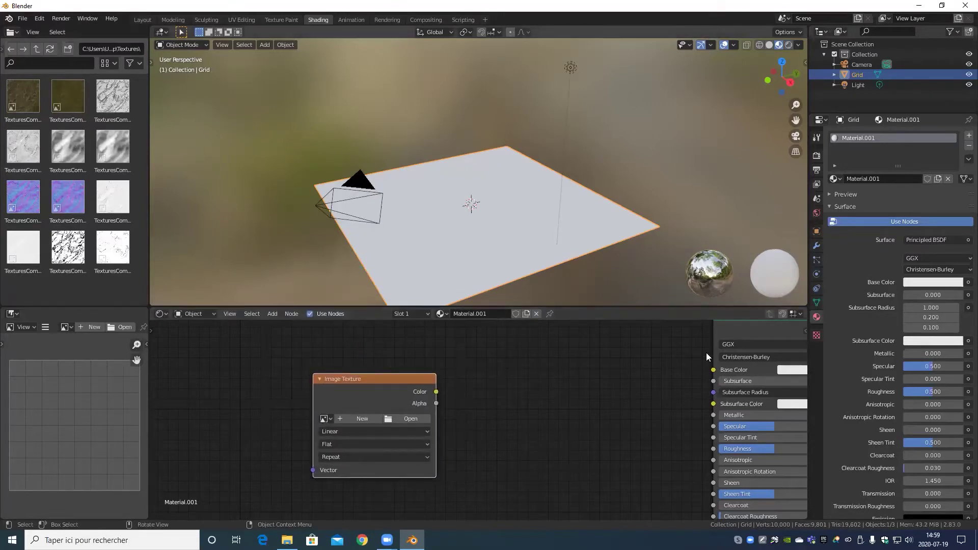
click(408, 416)
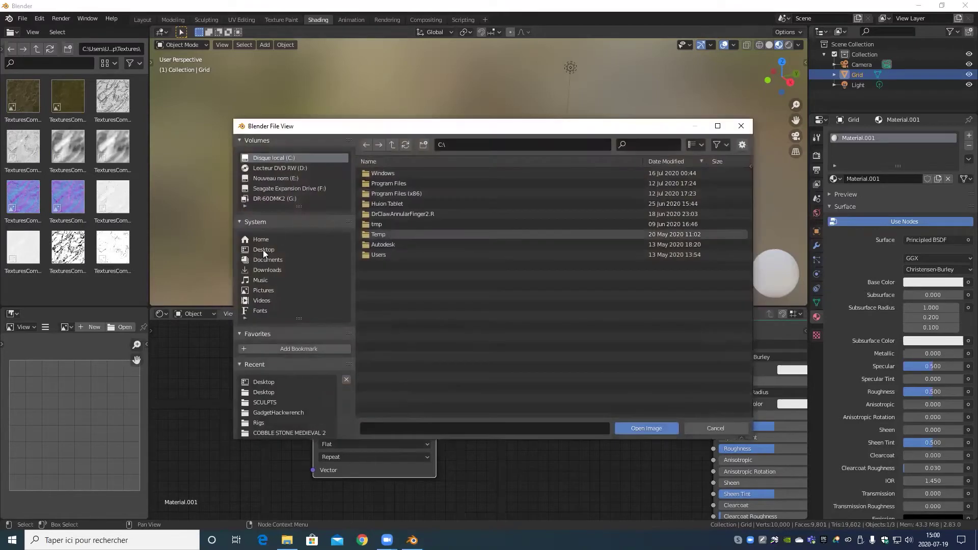
click(263, 249)
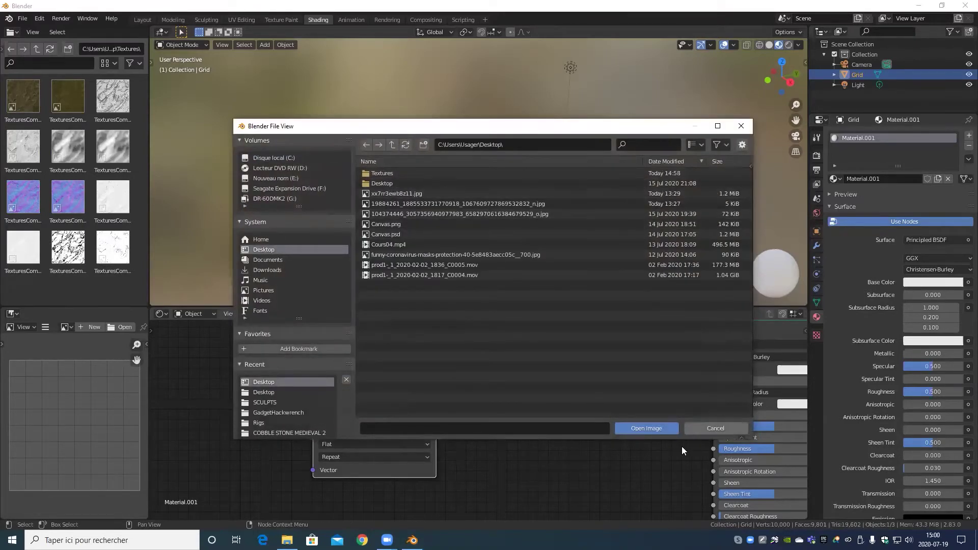
click(708, 427)
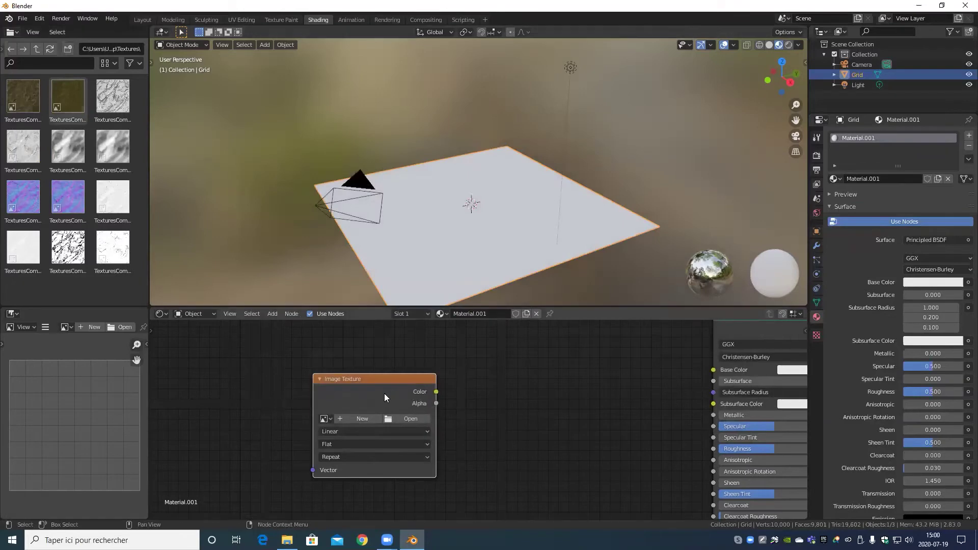
key(Delete)
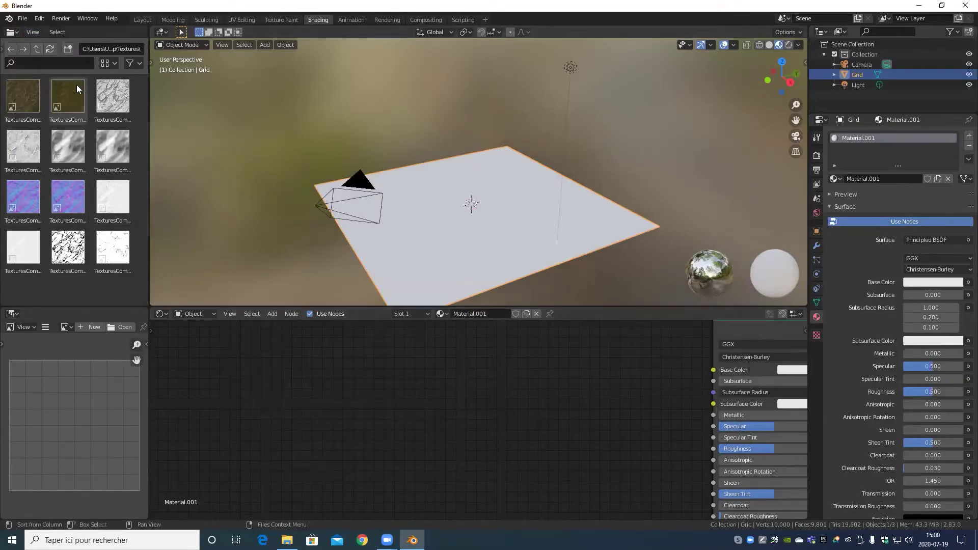
- Add the TexturesCom_Rock_Mossy2_1K_albedo image as a texture node and place it well to the left of the Principled BSDF node
drag(74, 91, 430, 376)
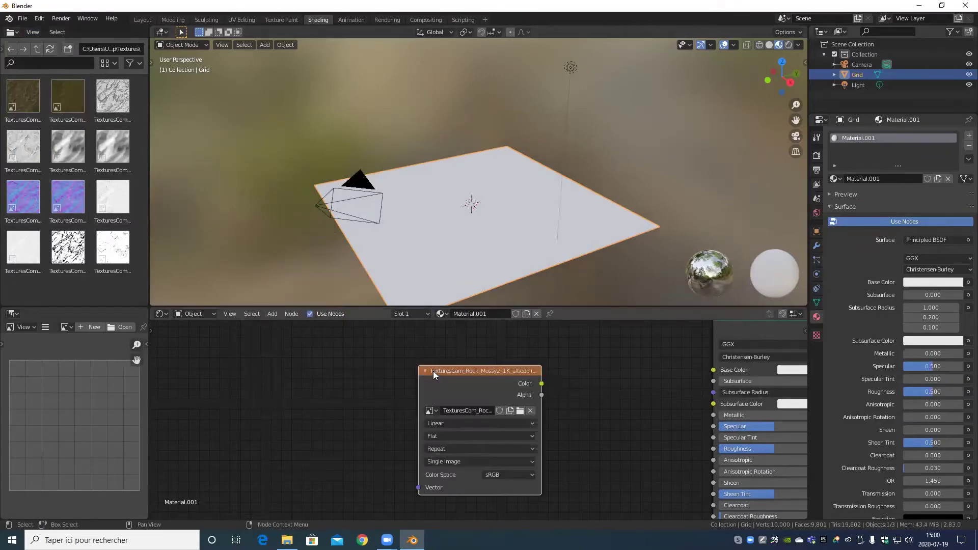
scroll(400, 371, down, 2)
scroll(476, 414, down, 3)
middle_drag(554, 433, 488, 479)
scroll(463, 219, up, 2)
scroll(463, 219, up, 1)
scroll(338, 446, up, 2)
drag(328, 418, 256, 380)
scroll(391, 452, up, 3)
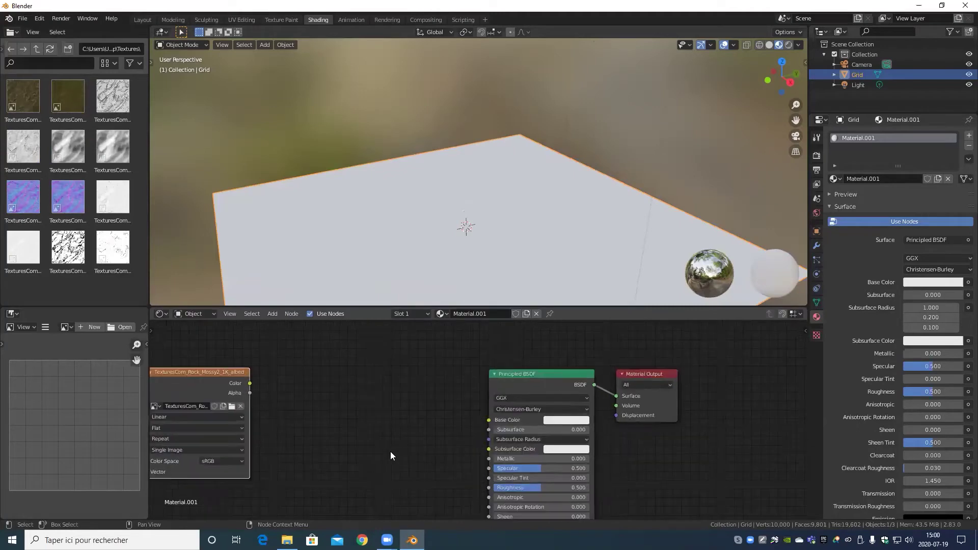
- Connect the albedo texture's Color output to the Principled BSDF's Base Color and check the texture on the grid
middle_drag(391, 452, 457, 463)
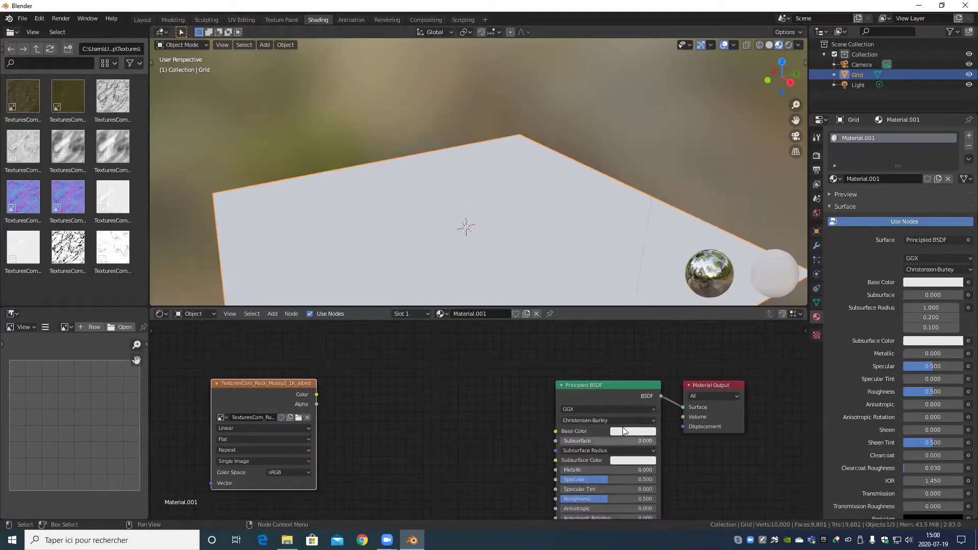
drag(317, 395, 556, 431)
middle_drag(548, 178, 687, 217)
scroll(389, 213, down, 4)
scroll(437, 198, up, 10)
middle_drag(447, 219, 505, 175)
scroll(505, 174, down, 5)
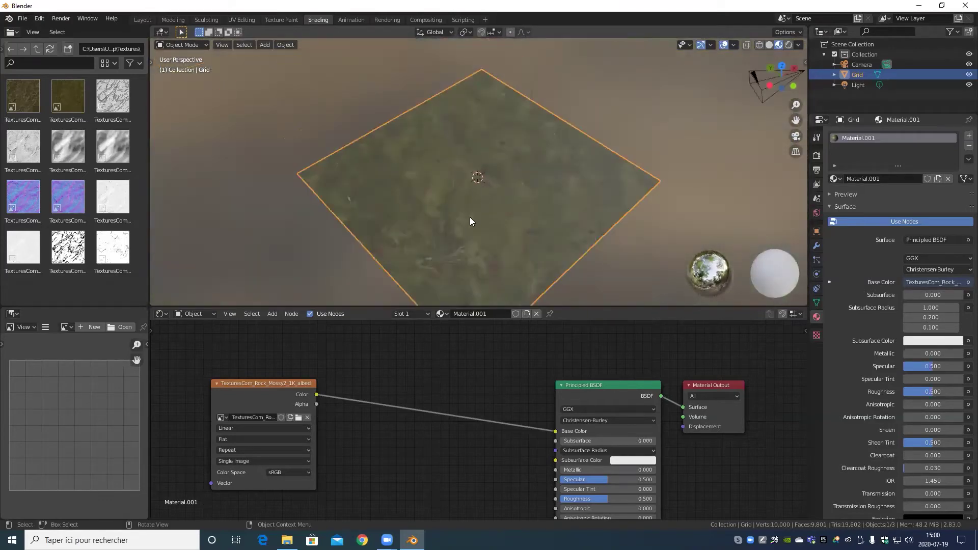
middle_drag(470, 221, 591, 186)
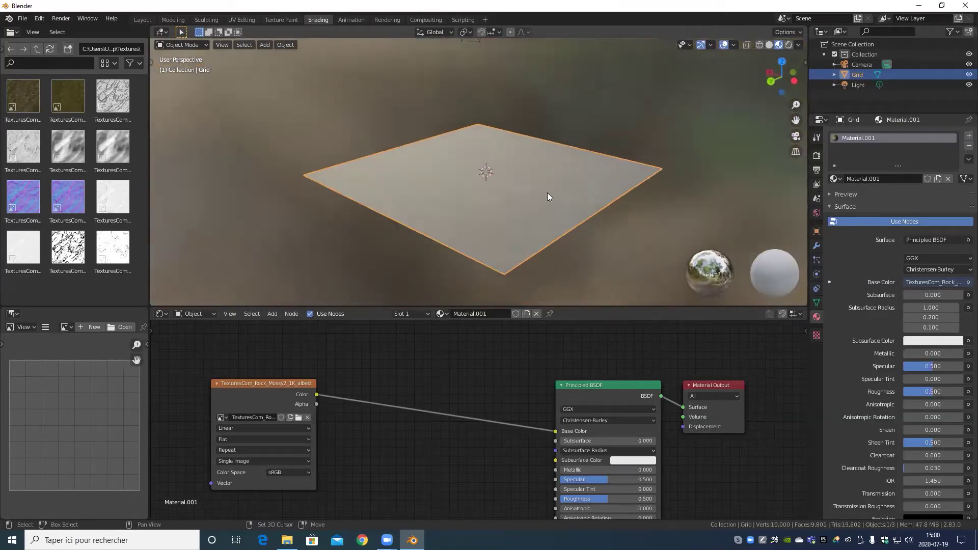
- Try Metallic 1.000, Specular 1.000 and Roughness 0.000 on the Principled BSDF and inspect the reflections on the grid
scroll(529, 195, up, 5)
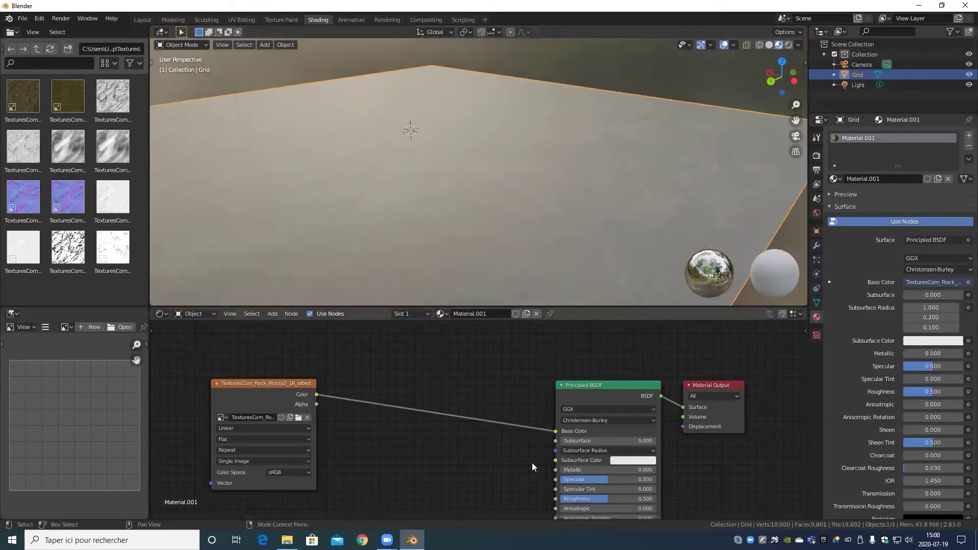
scroll(527, 455, down, 1)
middle_drag(527, 456, 442, 400)
scroll(442, 400, up, 4)
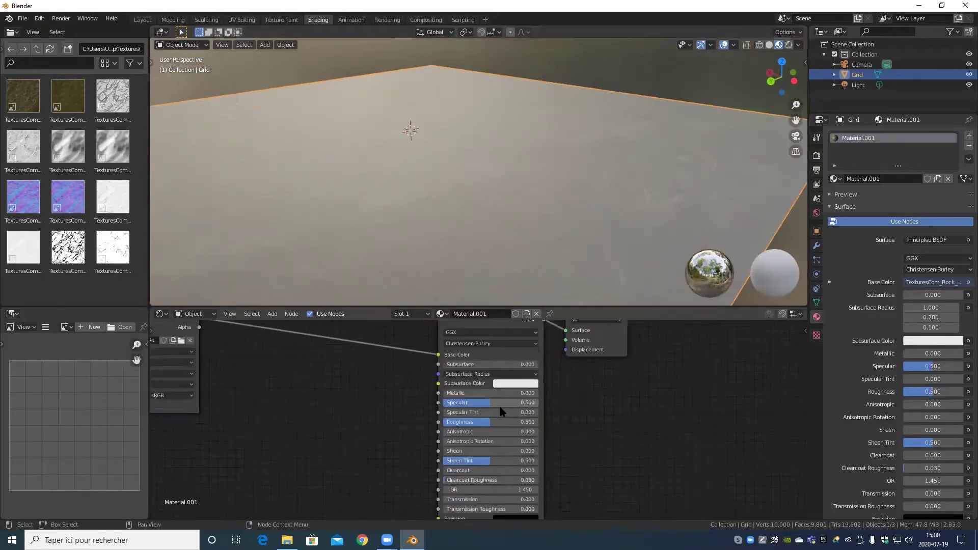
middle_drag(646, 372, 640, 453)
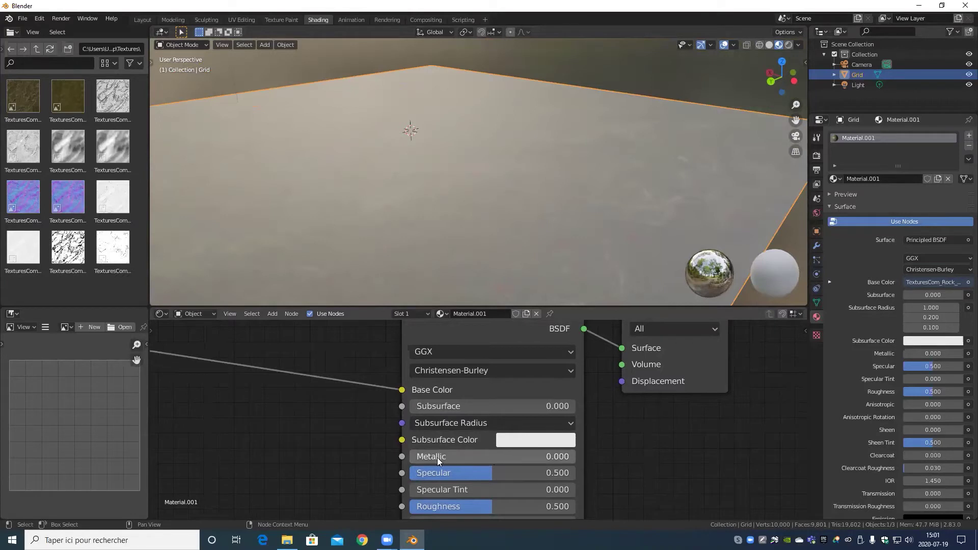
scroll(638, 462, down, 3)
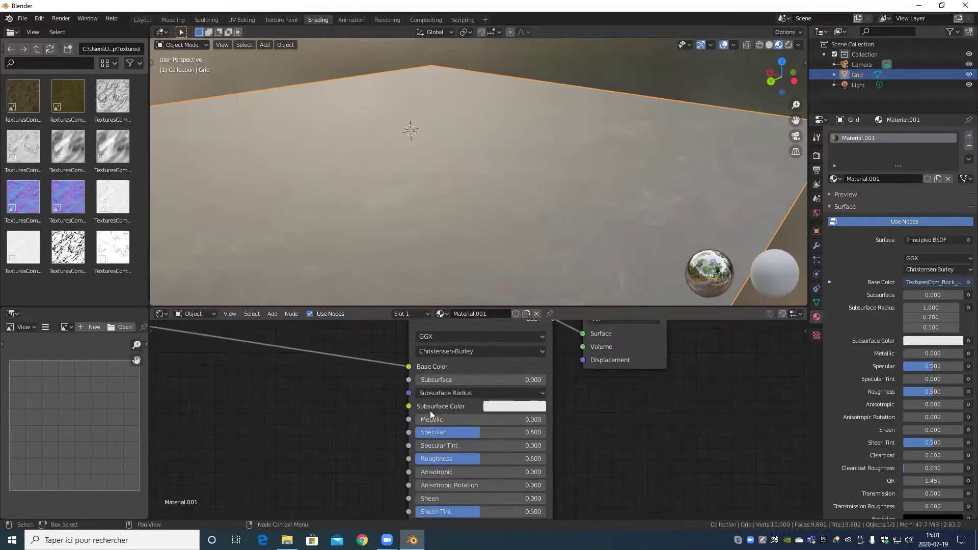
drag(478, 419, 540, 419)
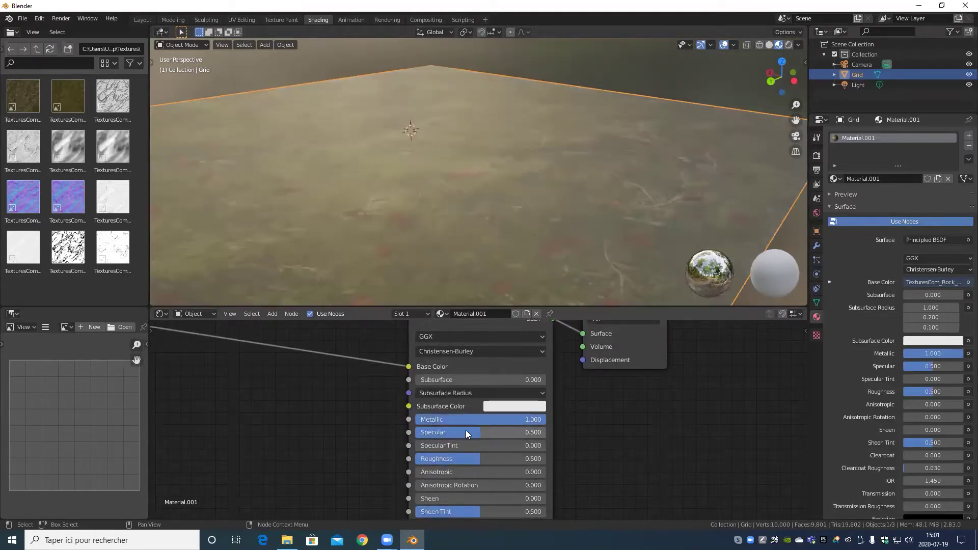
drag(465, 431, 543, 427)
scroll(356, 205, down, 3)
middle_drag(483, 167, 449, 177)
drag(471, 460, 405, 460)
scroll(504, 166, up, 2)
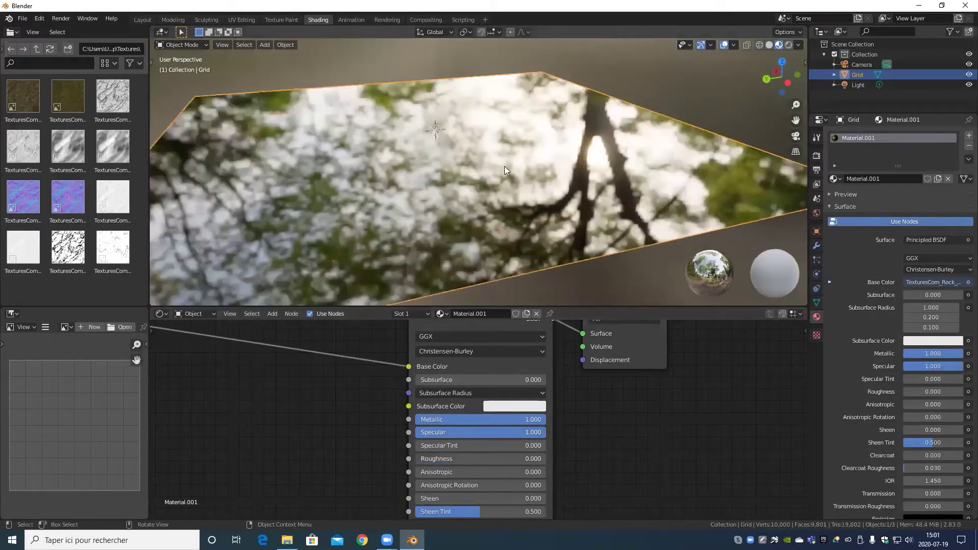
middle_drag(505, 170, 515, 204)
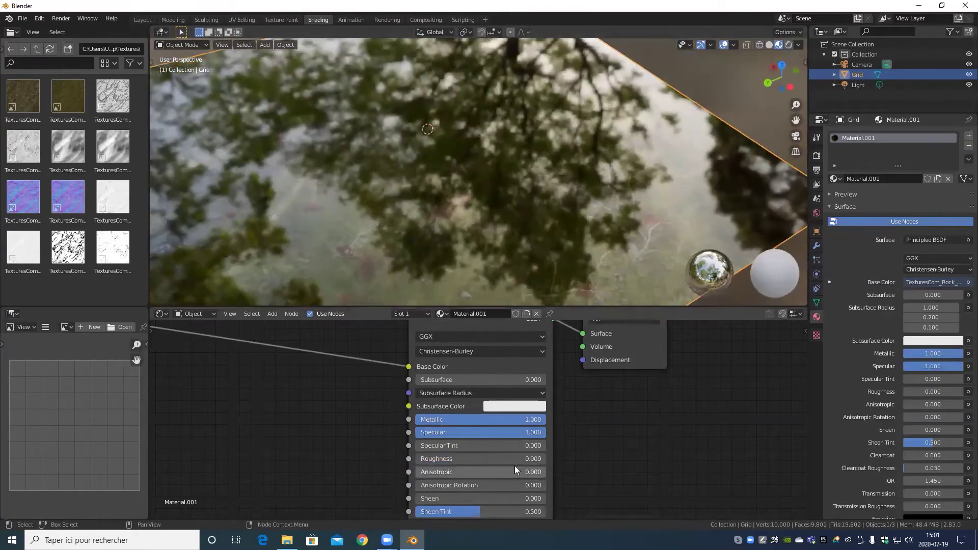
- Undo the Roughness, Specular and Metallic changes on the Principled BSDF
key(ctrl+z)
key(ctrl+z)
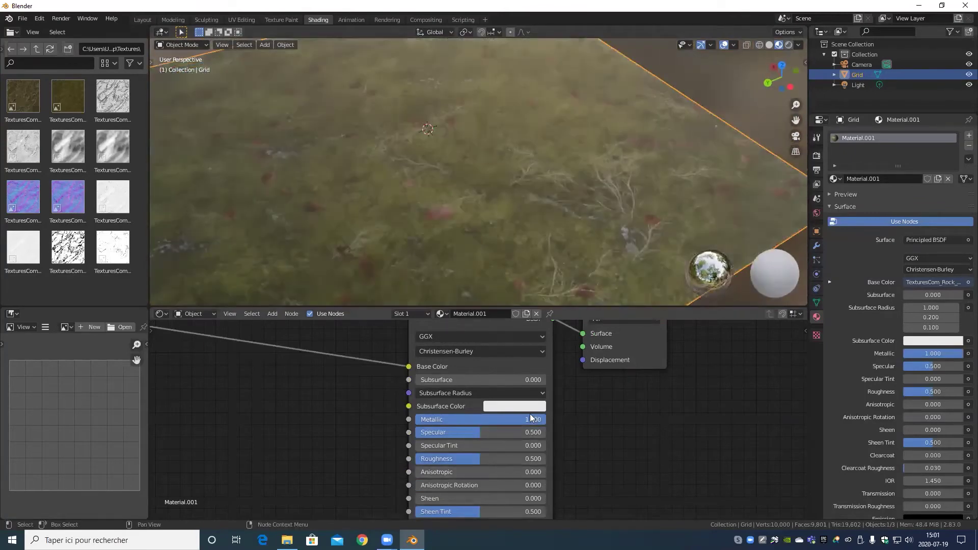
key(ctrl+z)
- Try Specular 1.000 with Roughness 0.000 on the non-metallic Principled BSDF and inspect the grid from another angle
drag(477, 432, 541, 436)
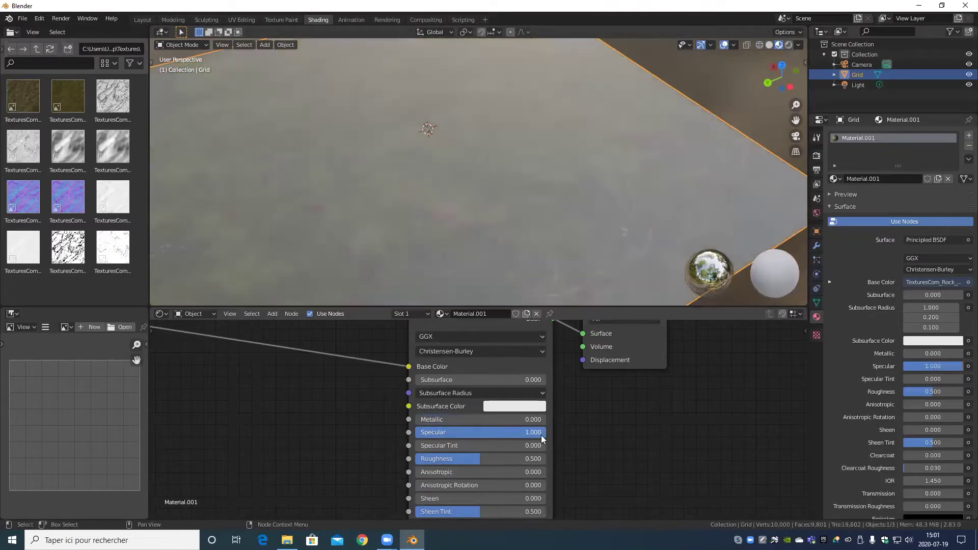
drag(443, 460, 374, 459)
scroll(449, 133, down, 4)
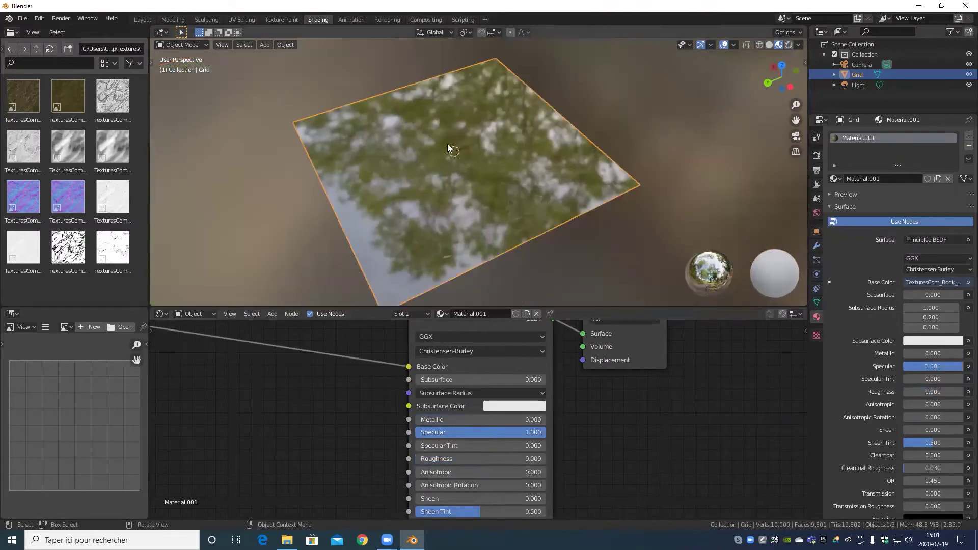
middle_drag(447, 144, 515, 212)
scroll(515, 211, up, 3)
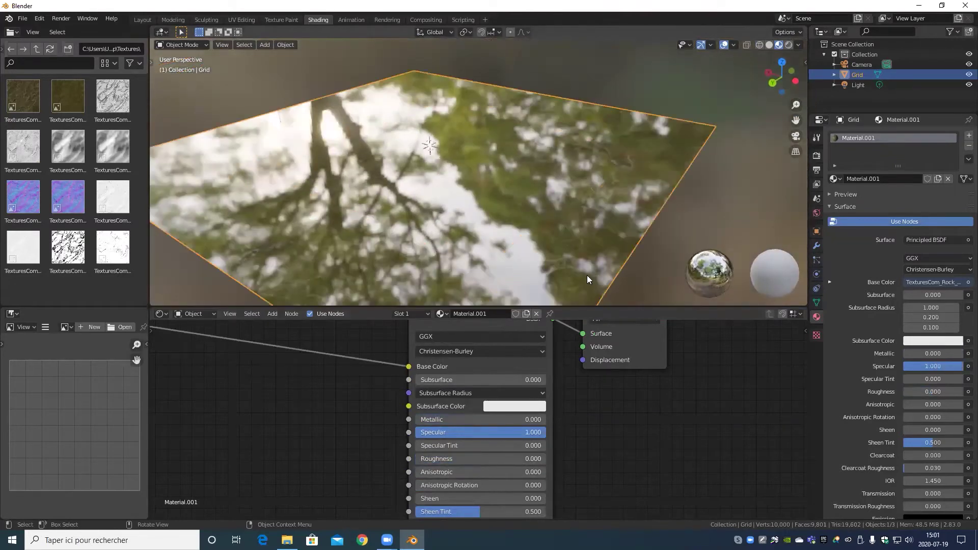
- Try Roughness 1.000 and Specular 0.000 on the Principled BSDF, and undo all the Specular and Roughness tests
drag(436, 459, 568, 459)
key(ctrl+z)
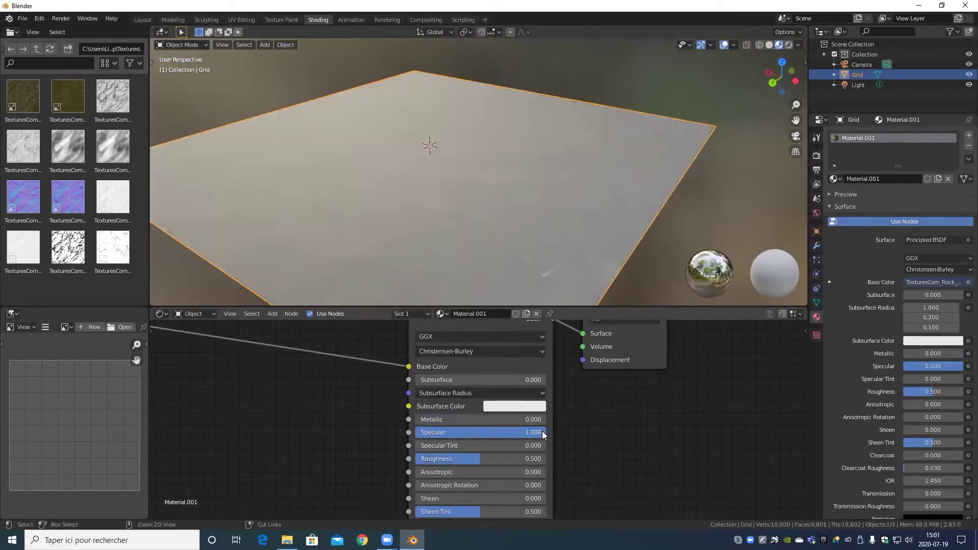
drag(459, 460, 417, 433)
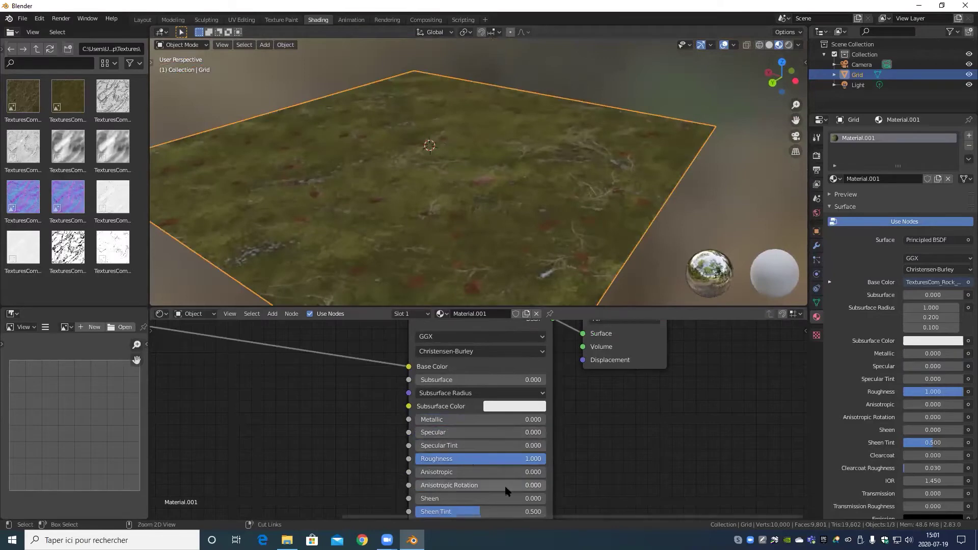
key(ctrl+z)
key(ctrl+z)
key(ctrl+z)
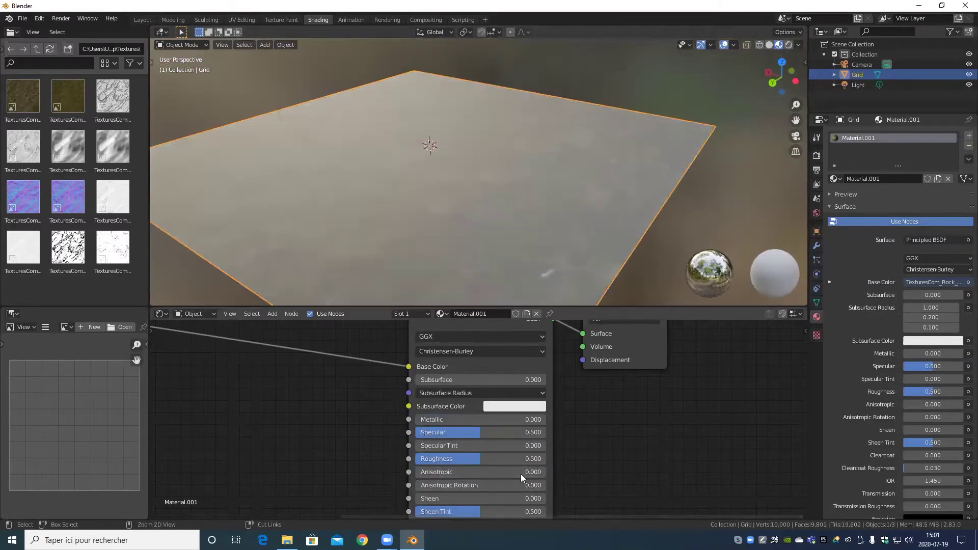
- Examine the remaining Principled BSDF inputs, from Sheen and Clearcoat through Transmission, Emission and Alpha to Normal
middle_drag(607, 465, 615, 377)
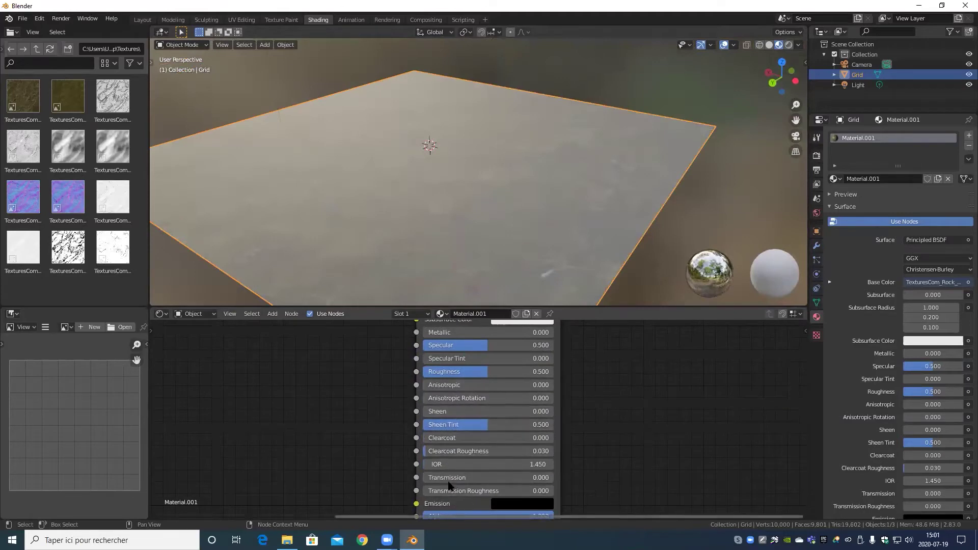
scroll(474, 407, down, 2)
scroll(499, 386, down, 3)
middle_drag(499, 386, 484, 357)
scroll(483, 493, up, 6)
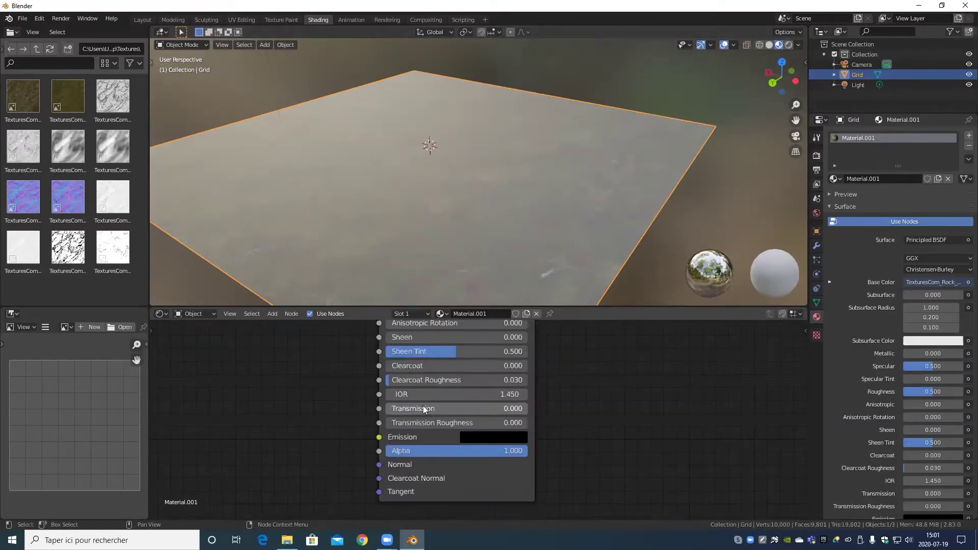
scroll(461, 459, down, 3)
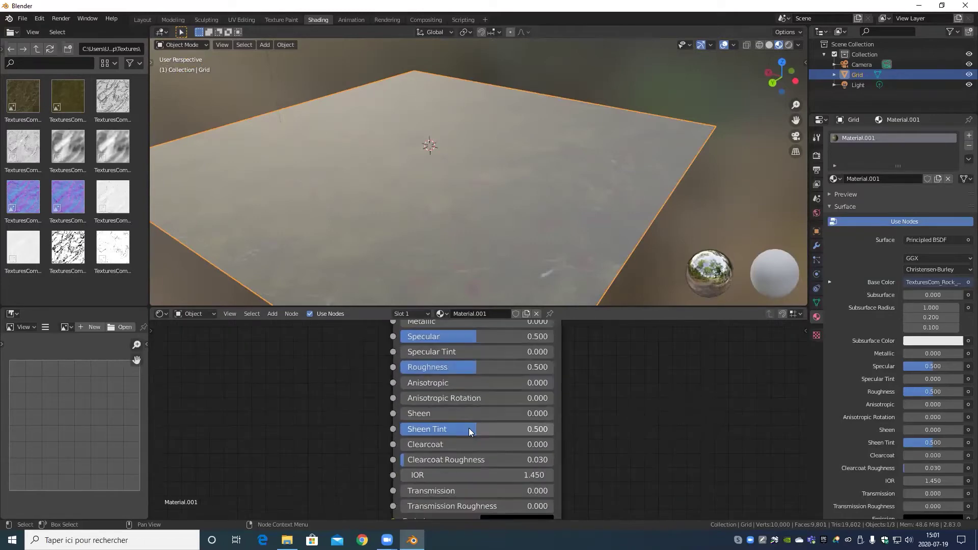
shift+scroll(477, 442, down, 2)
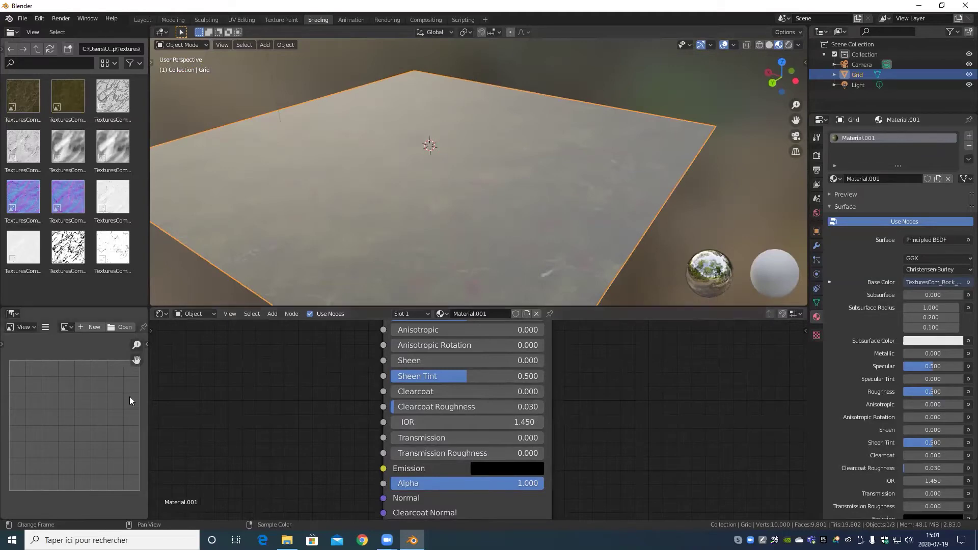
scroll(498, 400, down, 1)
- Move the Material Output and Principled BSDF nodes farther from the albedo texture node, leaving a wide gap for more nodes
scroll(501, 400, down, 3)
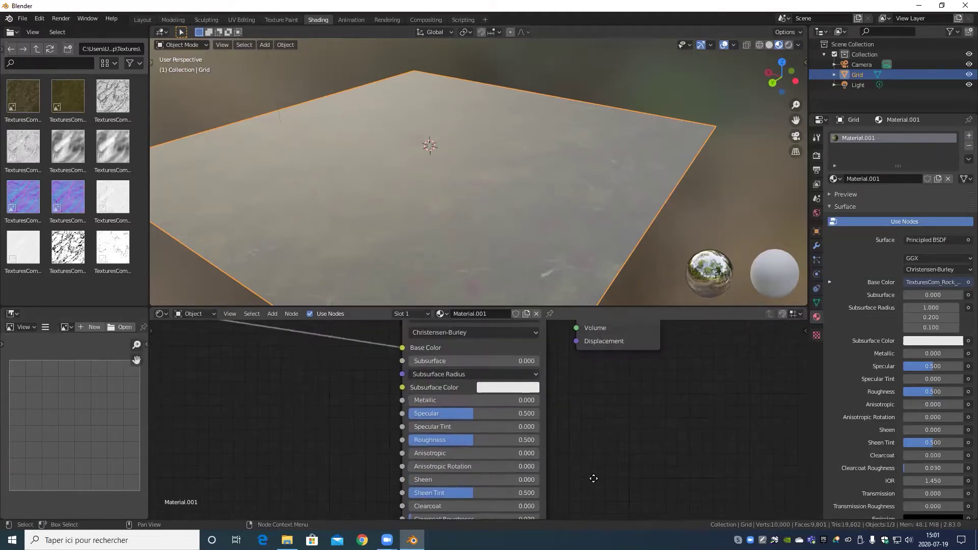
scroll(563, 449, down, 5)
scroll(397, 430, down, 5)
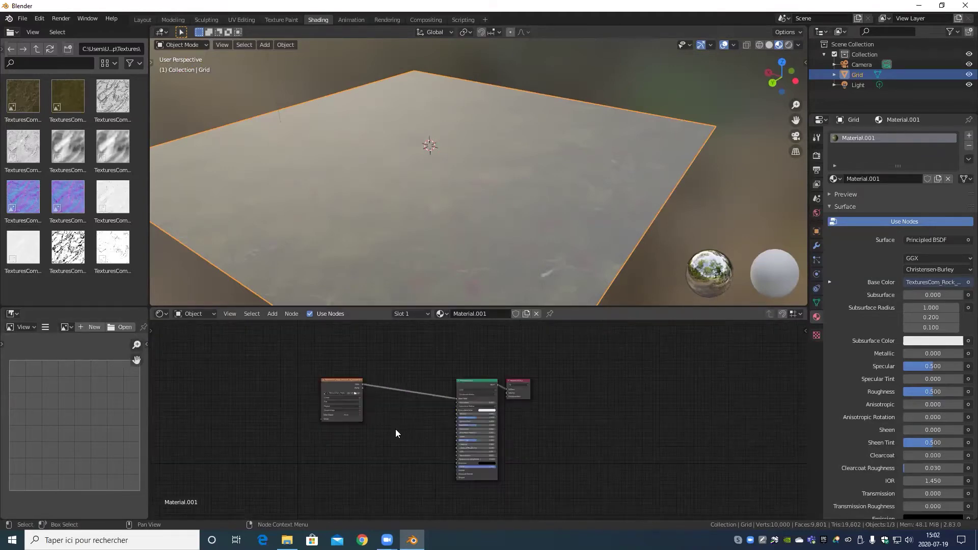
middle_drag(392, 438, 427, 447)
drag(556, 388, 658, 386)
drag(515, 390, 612, 389)
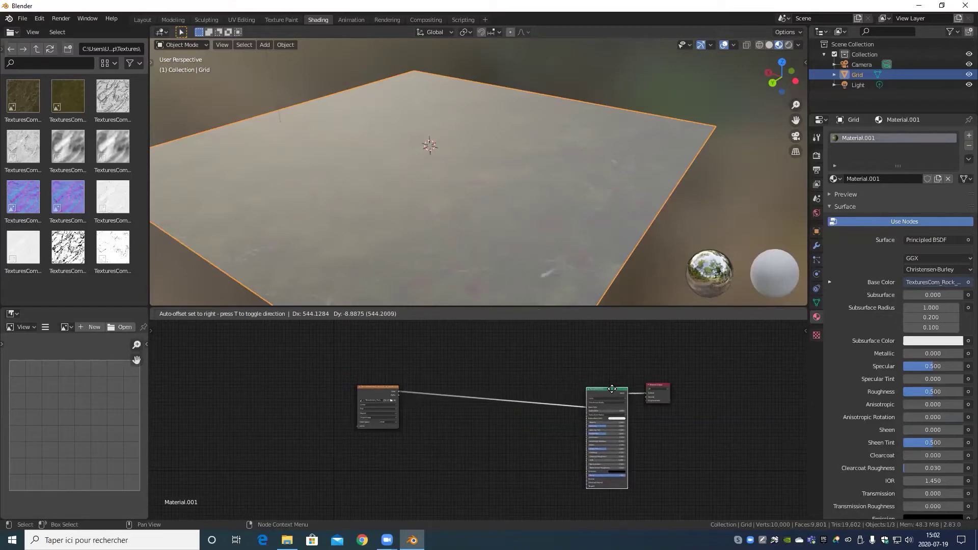
drag(376, 389, 344, 404)
- Add the TexturesCom_Rock_Mossy2_1K_ao image as a texture node and place it directly below the albedo texture node
scroll(426, 459, up, 2)
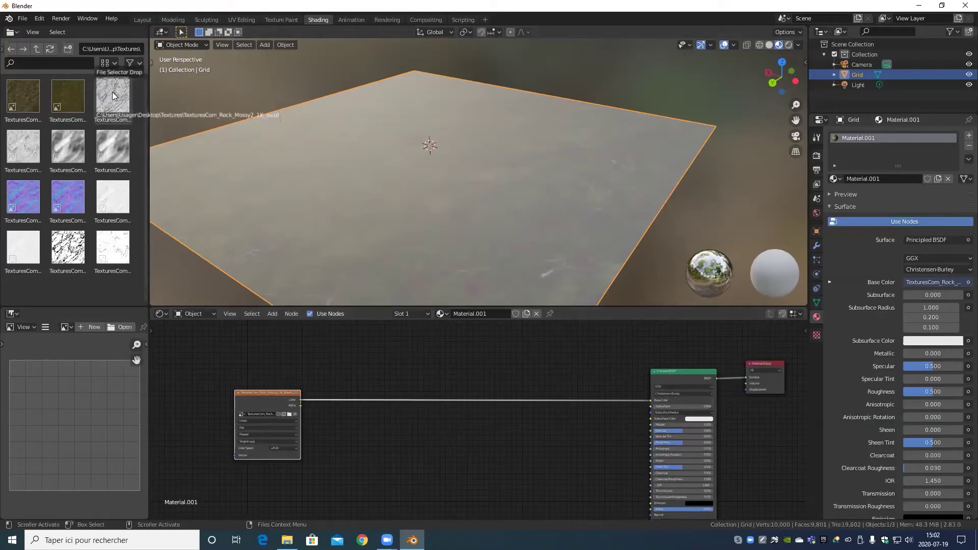
drag(113, 94, 391, 399)
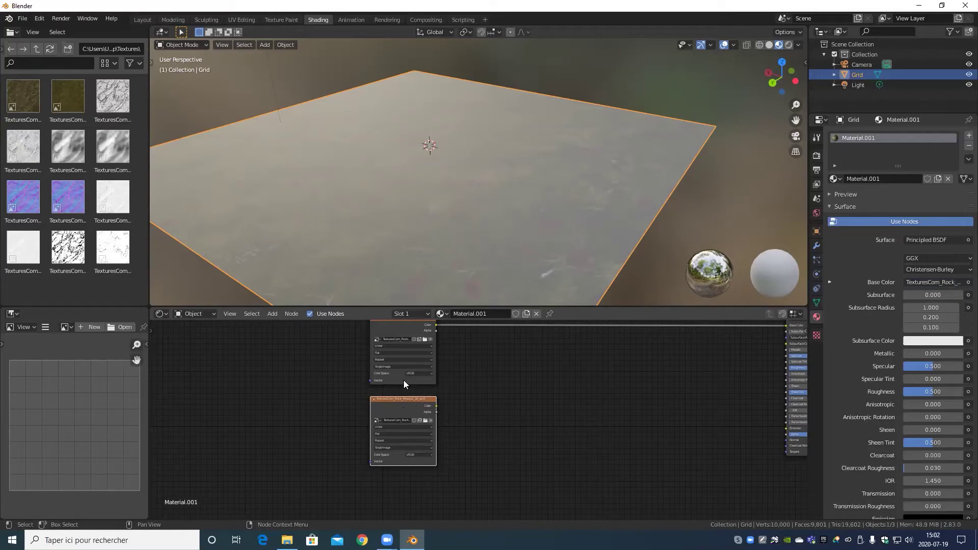
scroll(456, 448, up, 6)
middle_drag(463, 424, 463, 490)
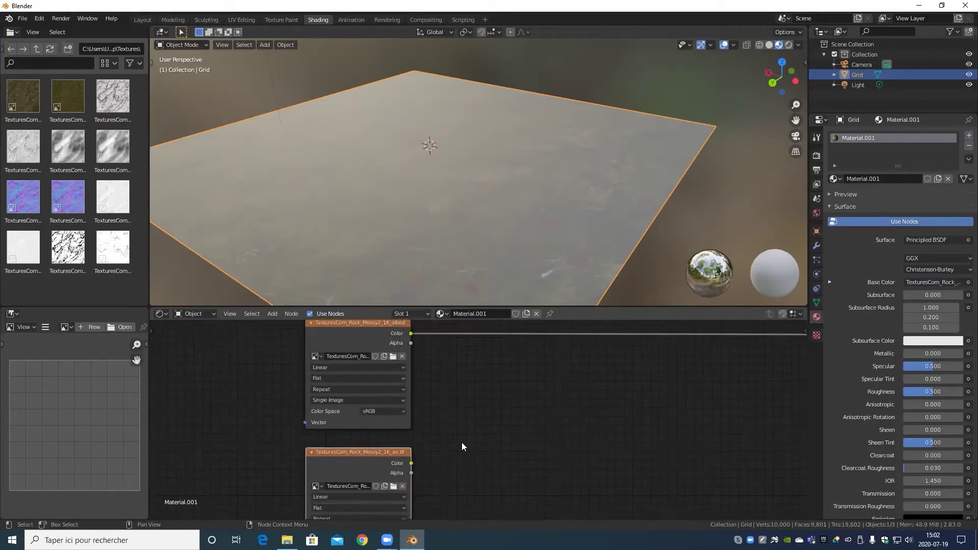
middle_drag(535, 148, 454, 190)
scroll(492, 183, up, 4)
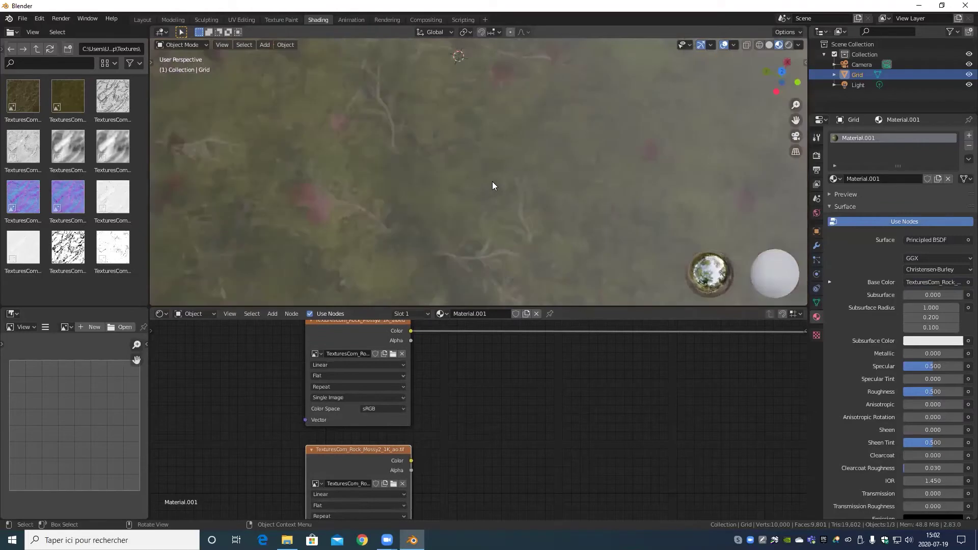
scroll(504, 443, down, 4)
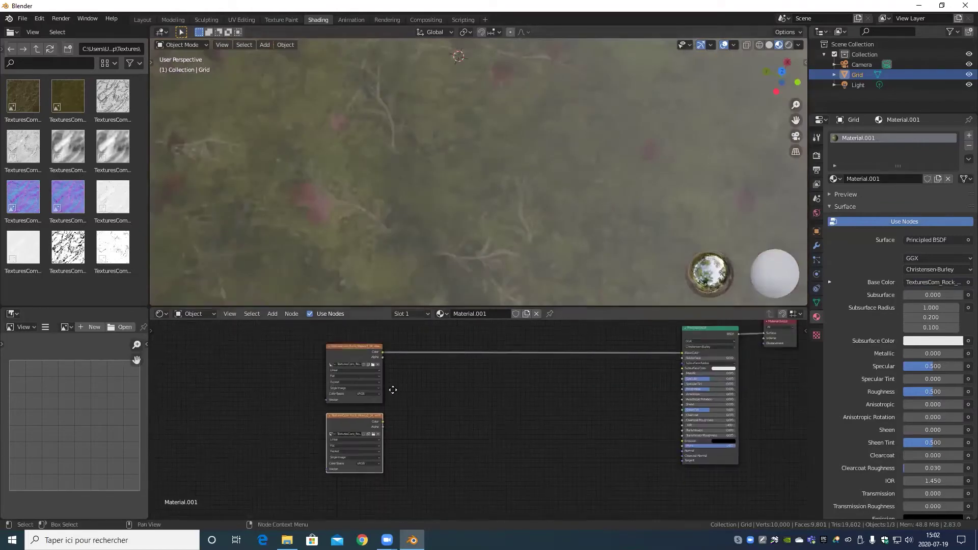
middle_drag(391, 389, 363, 393)
mouse_move(297, 409)
mouse_down()
mouse_move(383, 398)
mouse_move(293, 404)
mouse_up()
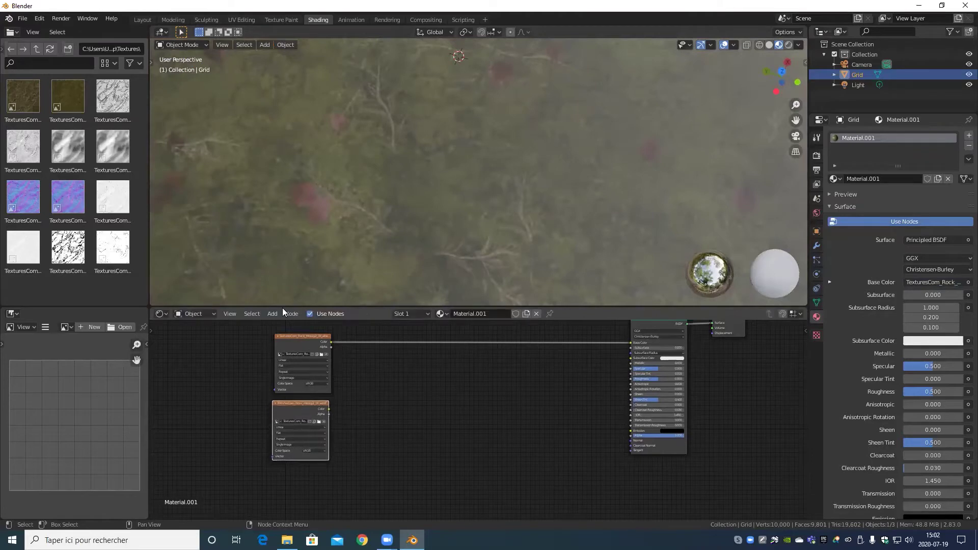
- Add a MixRGB node between the texture nodes and the Principled BSDF, close to the textures
click(277, 314)
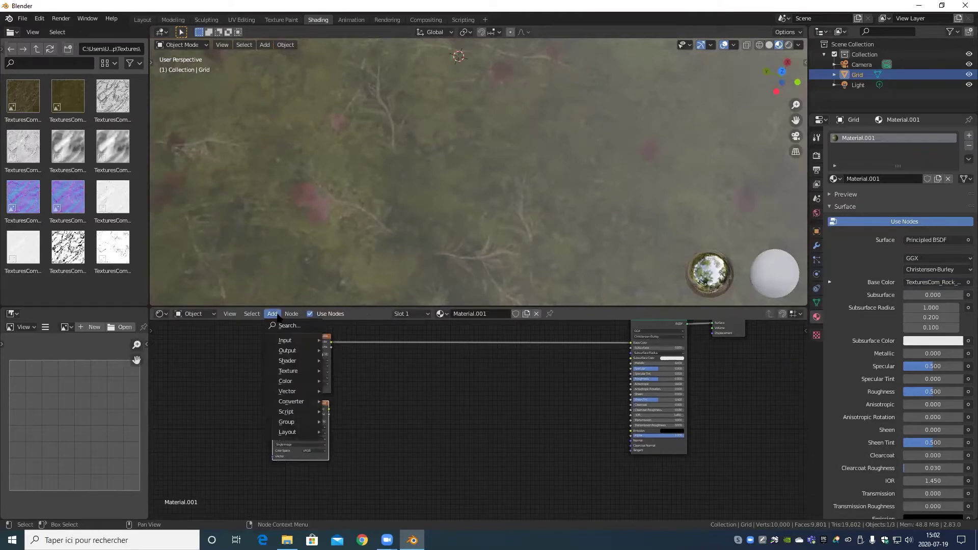
mouse_move(301, 381)
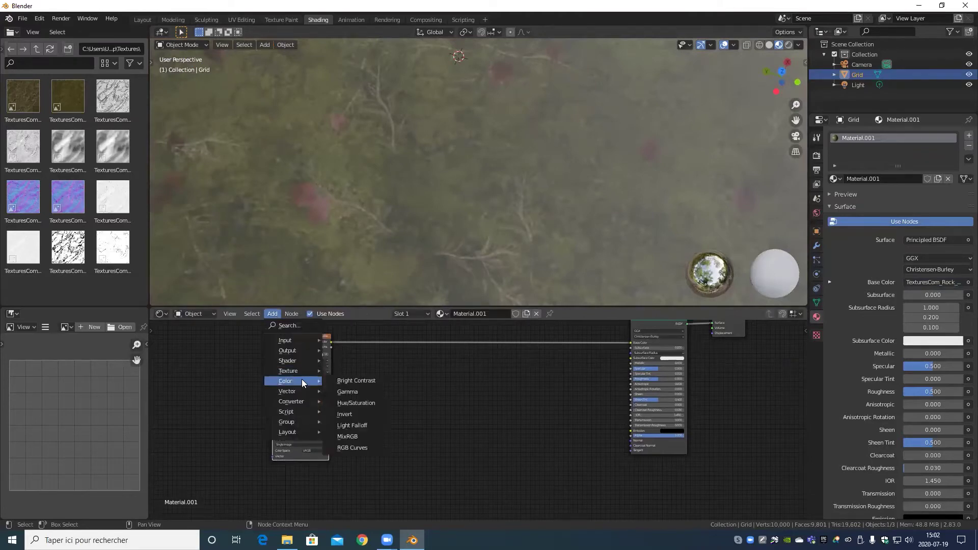
click(348, 438)
click(363, 359)
scroll(364, 368, up, 6)
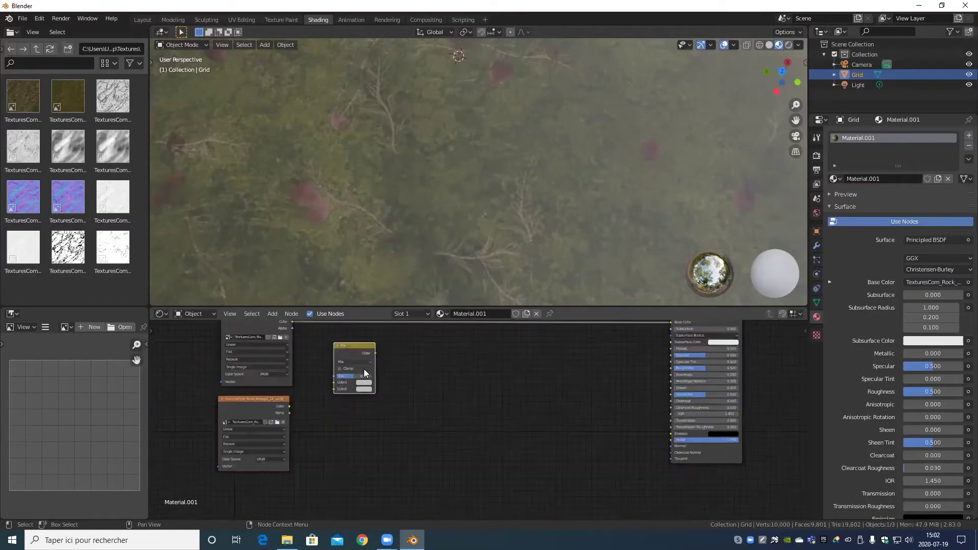
- Connect the albedo Color to the Mix node's Color1 and the ao Color to Color2, and set the blending mode to Multiply
middle_drag(391, 390, 451, 446)
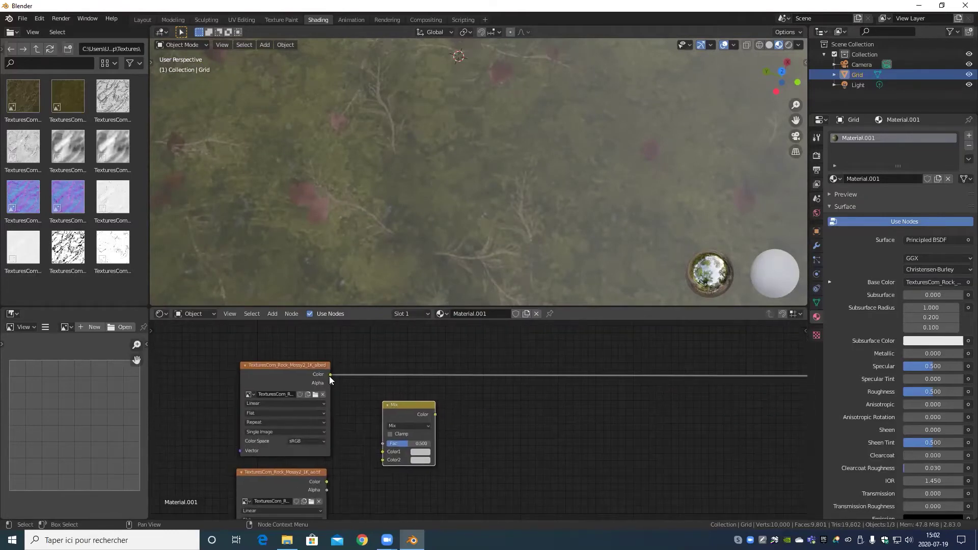
drag(330, 375, 383, 452)
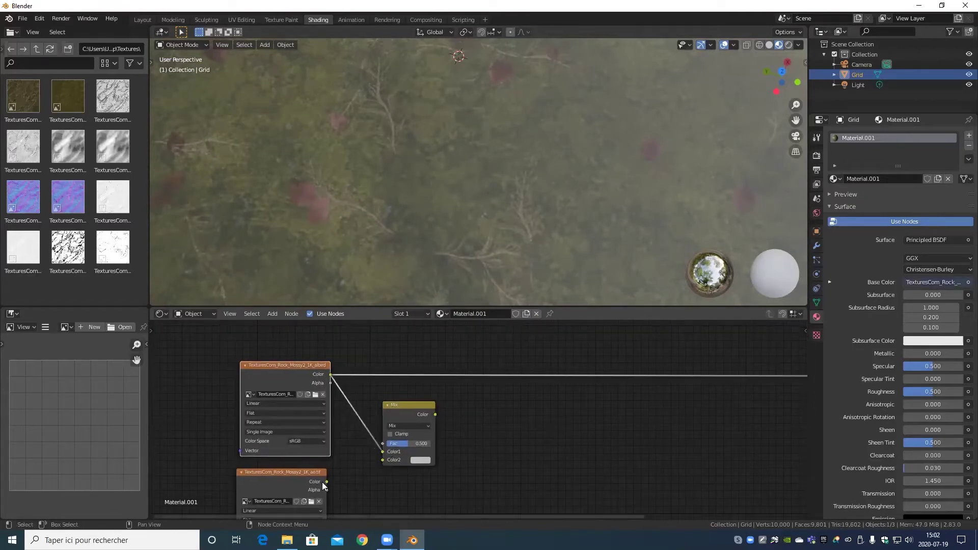
drag(326, 481, 379, 461)
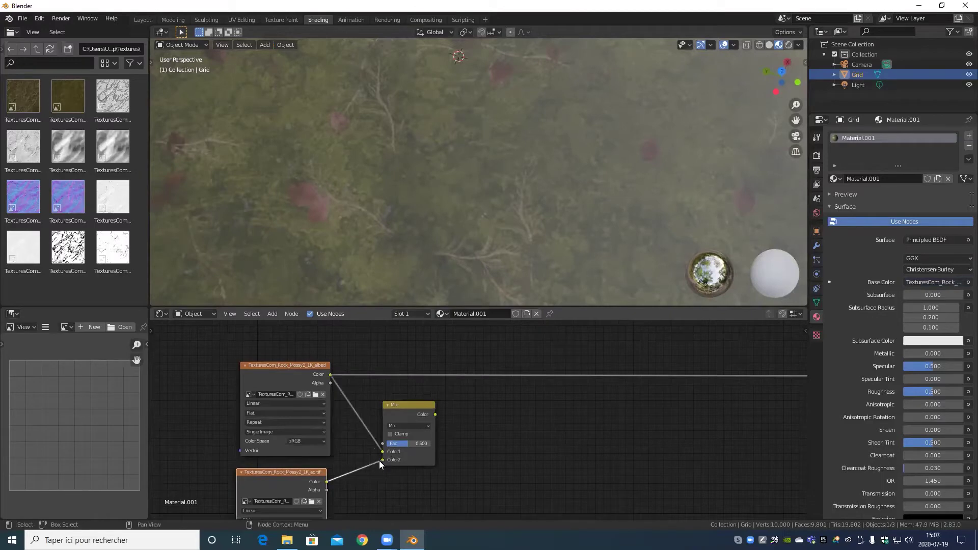
click(425, 426)
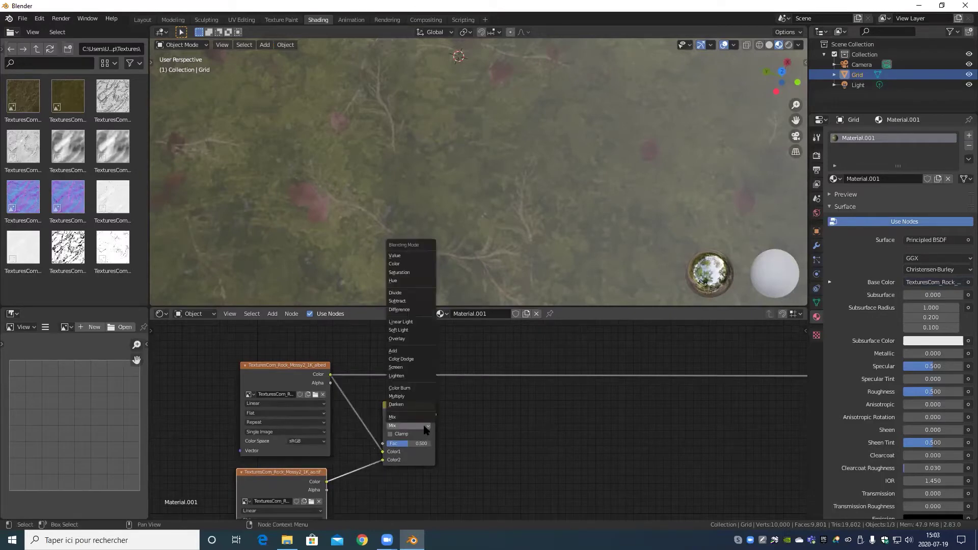
click(406, 396)
key(Home)
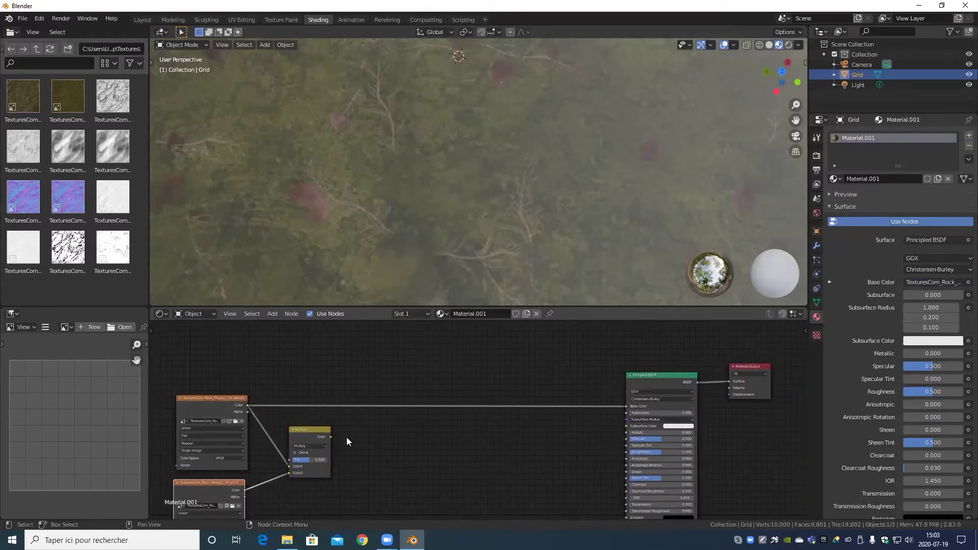
- Connect the Multiply node's Color to the Principled BSDF's Base Color and set the Multiply Fac to 1.000
drag(330, 436, 622, 409)
scroll(315, 438, up, 1)
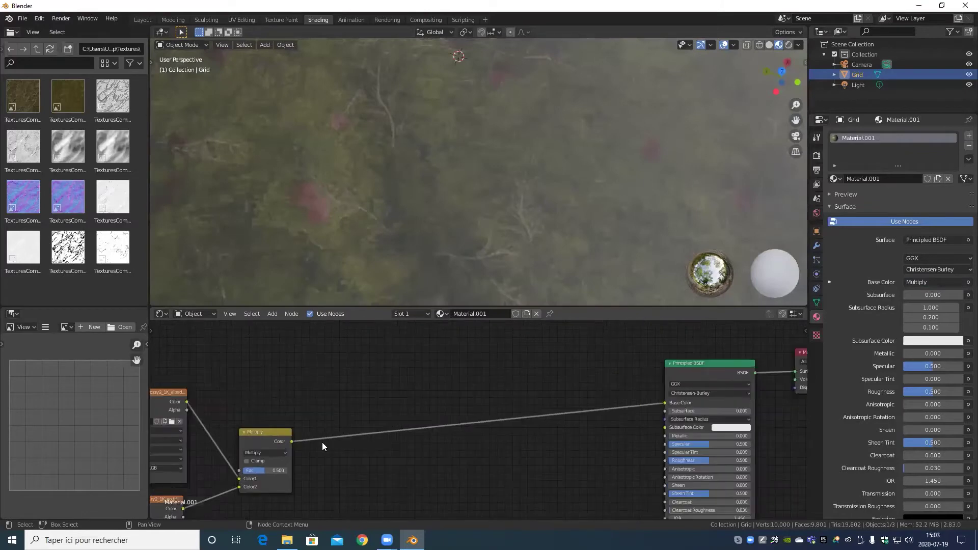
drag(266, 470, 285, 471)
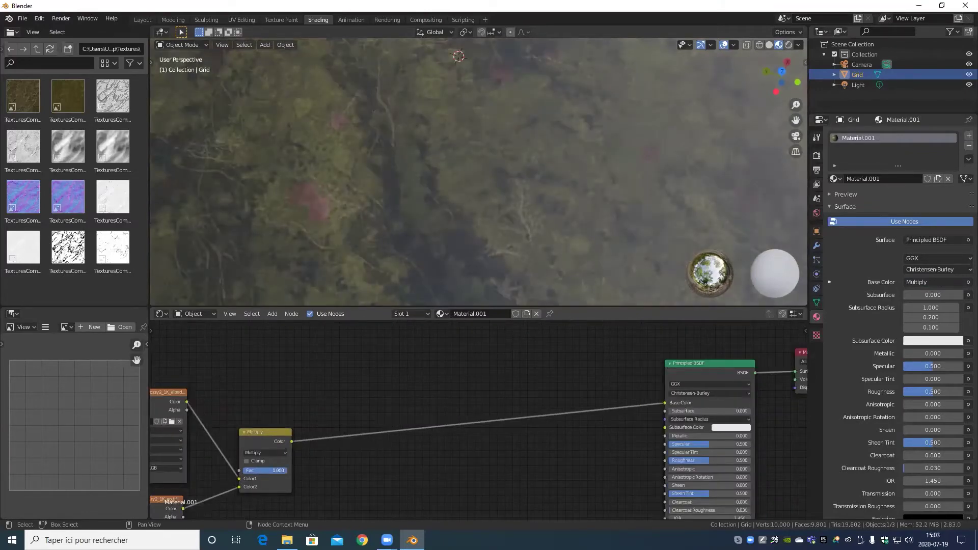
mouse_move(285, 471)
mouse_down()
mouse_move(243, 470)
mouse_move(285, 471)
mouse_up()
- Move the Multiply node farther from the albedo and ao texture nodes, toward the Principled BSDF
middle_drag(287, 467, 436, 427)
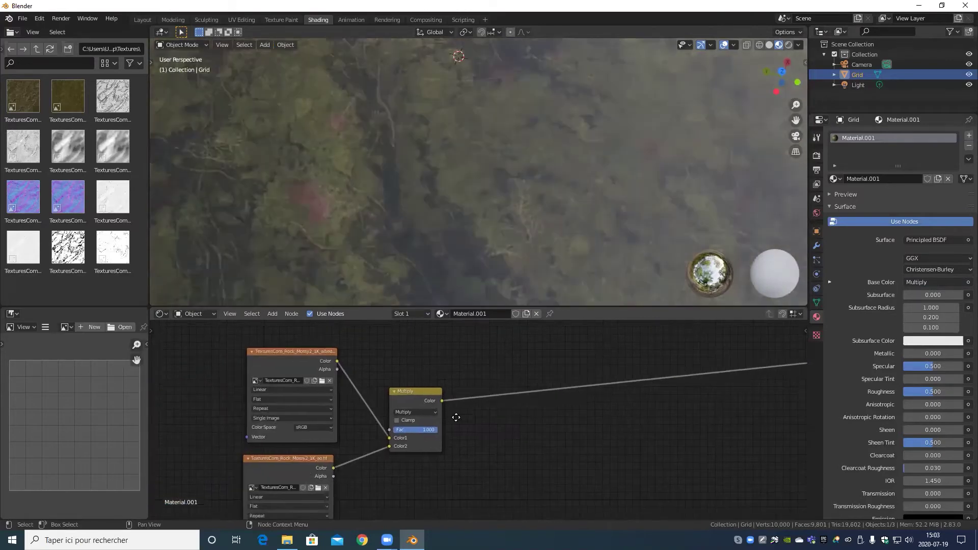
drag(411, 393, 482, 369)
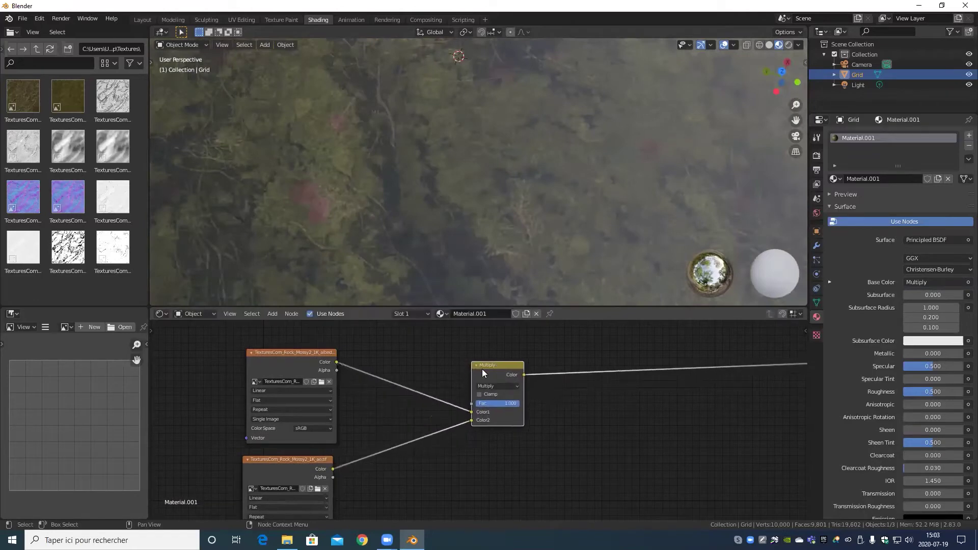
scroll(482, 369, down, 4)
middle_drag(526, 381, 365, 393)
scroll(479, 434, down, 2)
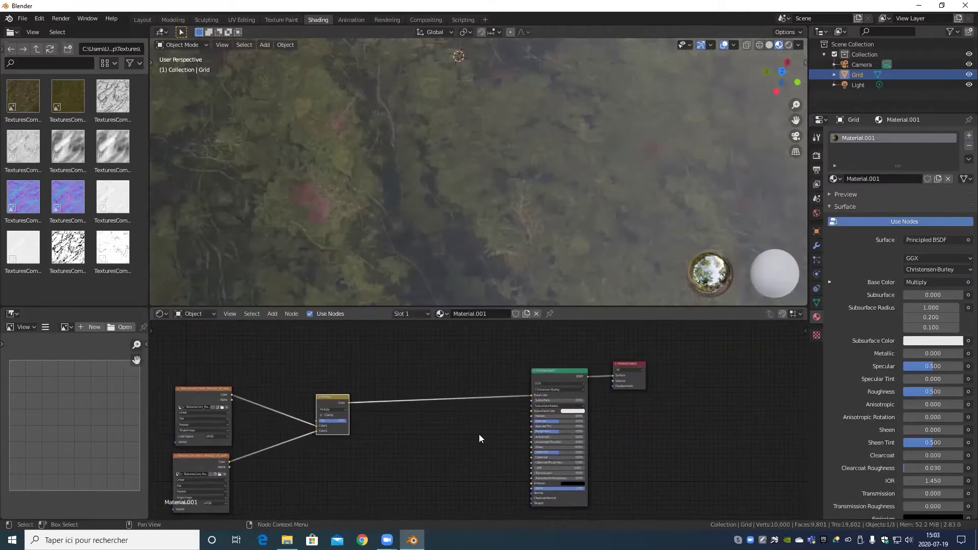
drag(297, 355, 292, 356)
- Examine the node chain from the two texture nodes through Multiply to the Principled BSDF and Material Output
middle_drag(577, 361, 423, 402)
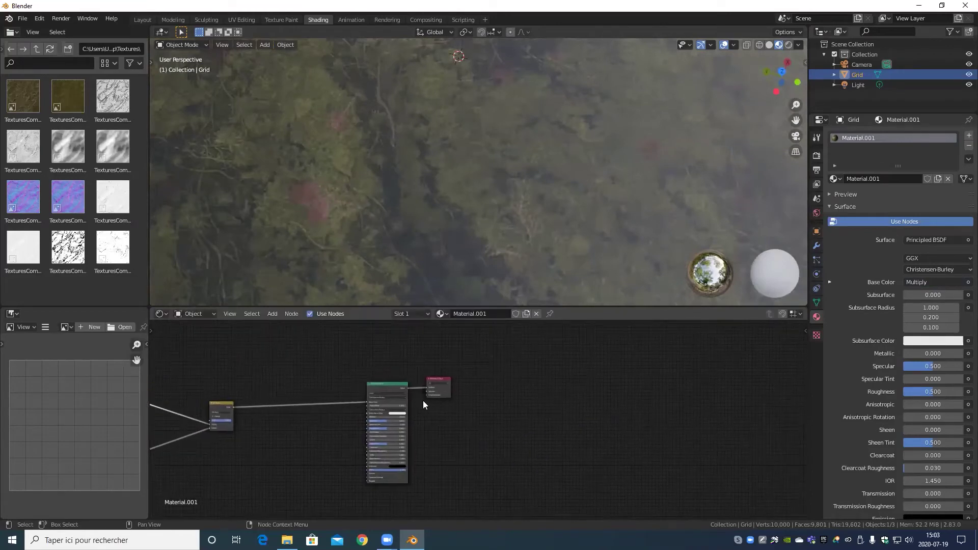
scroll(316, 422, up, 5)
scroll(306, 428, down, 4)
middle_drag(312, 439, 549, 433)
scroll(332, 433, up, 4)
middle_drag(285, 407, 385, 420)
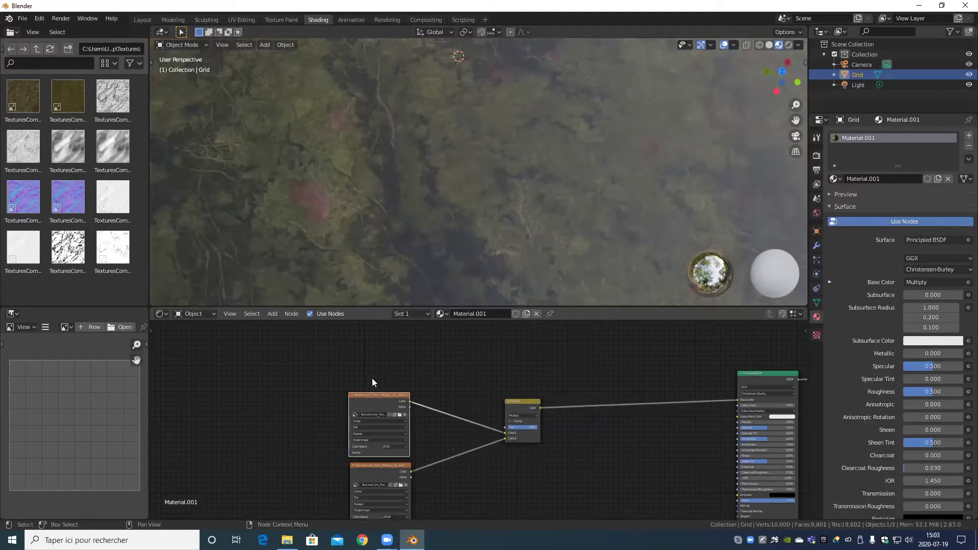
scroll(444, 456, up, 3)
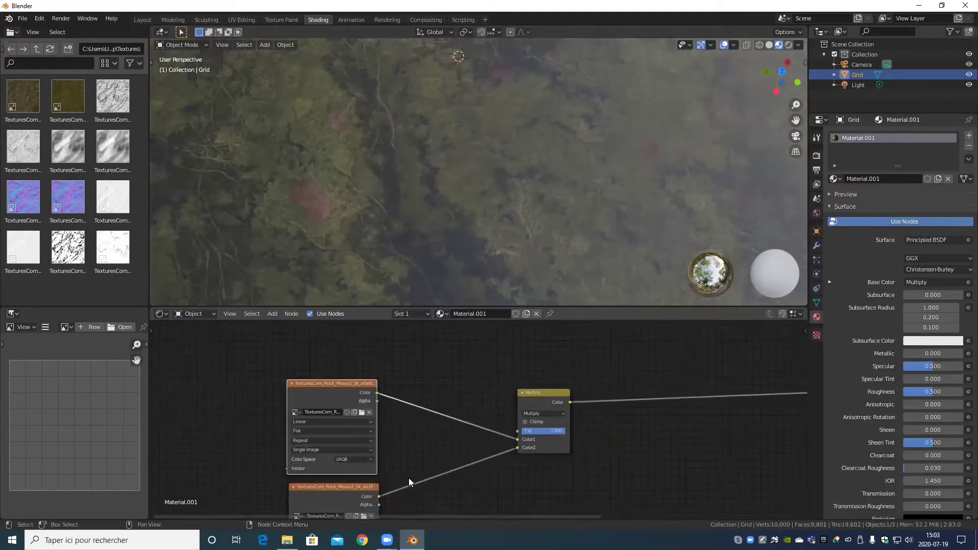
scroll(420, 404, down, 2)
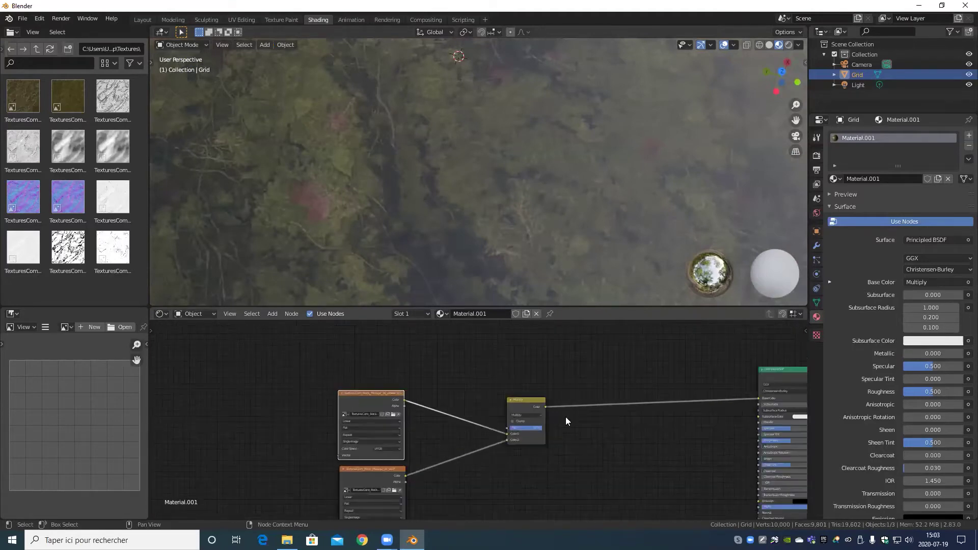
shift+middle_drag(565, 417, 387, 368)
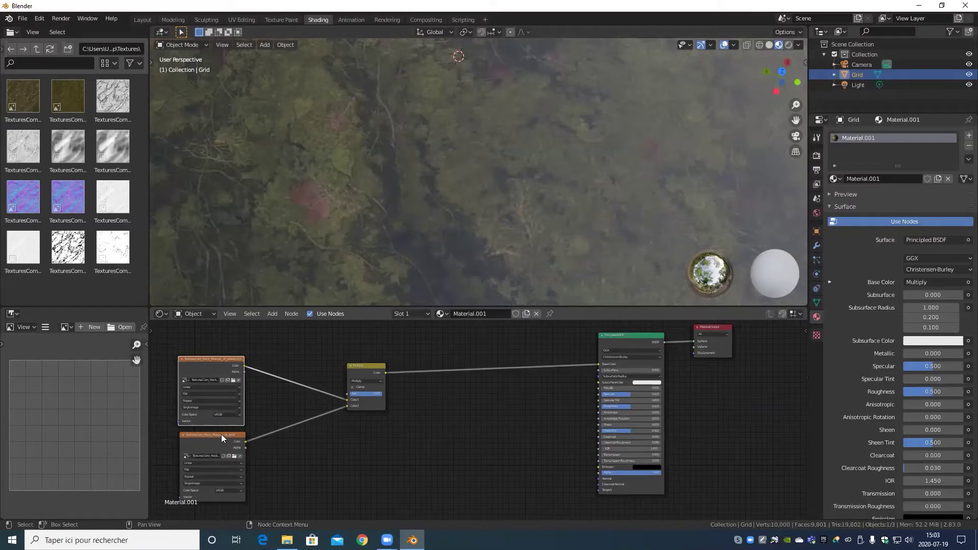
scroll(285, 439, up, 4)
middle_drag(310, 395, 332, 454)
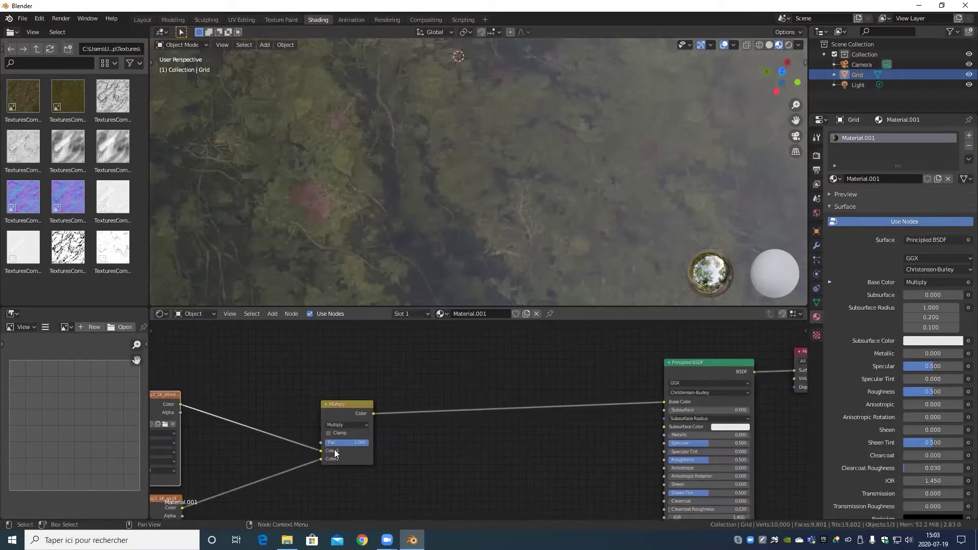
- Shift the Multiply node slightly up and away from the texture nodes, and check its Color1 and Color2 connections
mouse_move(336, 403)
mouse_down()
mouse_move(335, 422)
mouse_move(339, 391)
mouse_up()
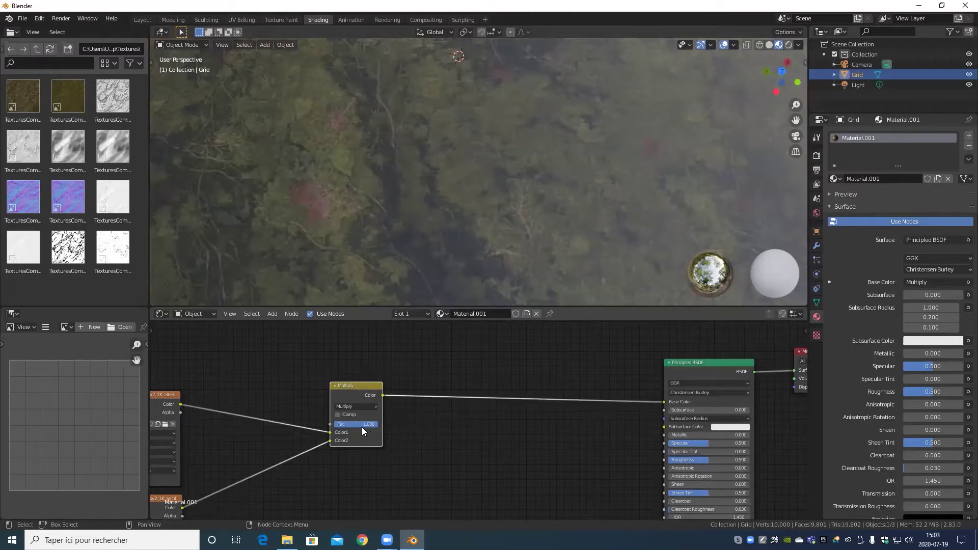
scroll(359, 427, up, 4)
middle_drag(329, 430, 568, 449)
scroll(567, 450, down, 2)
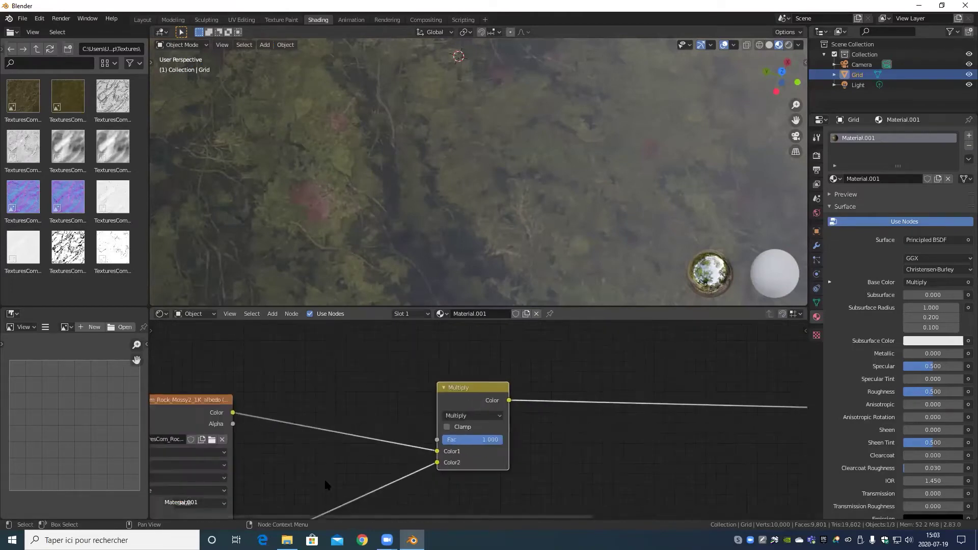
middle_drag(325, 480, 364, 419)
scroll(429, 410, down, 5)
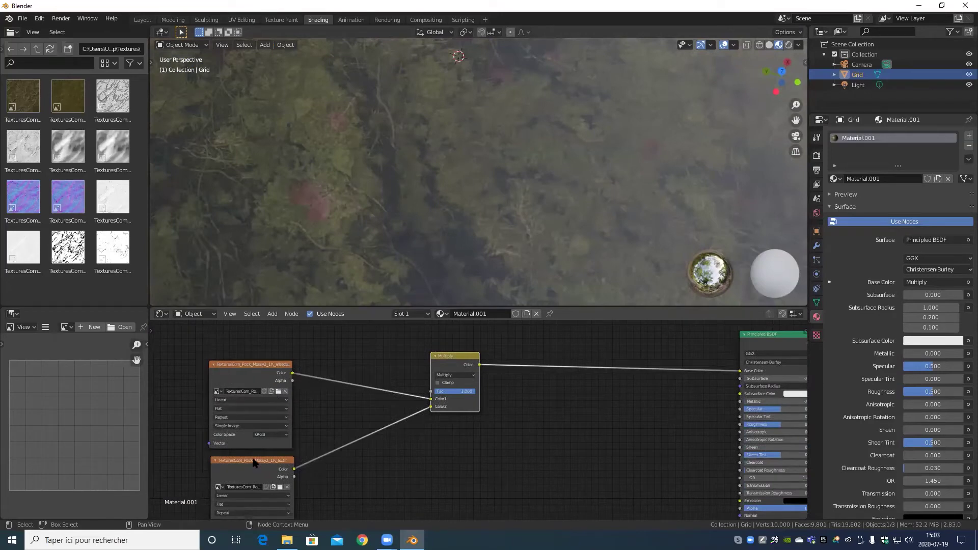
middle_drag(418, 408, 420, 379)
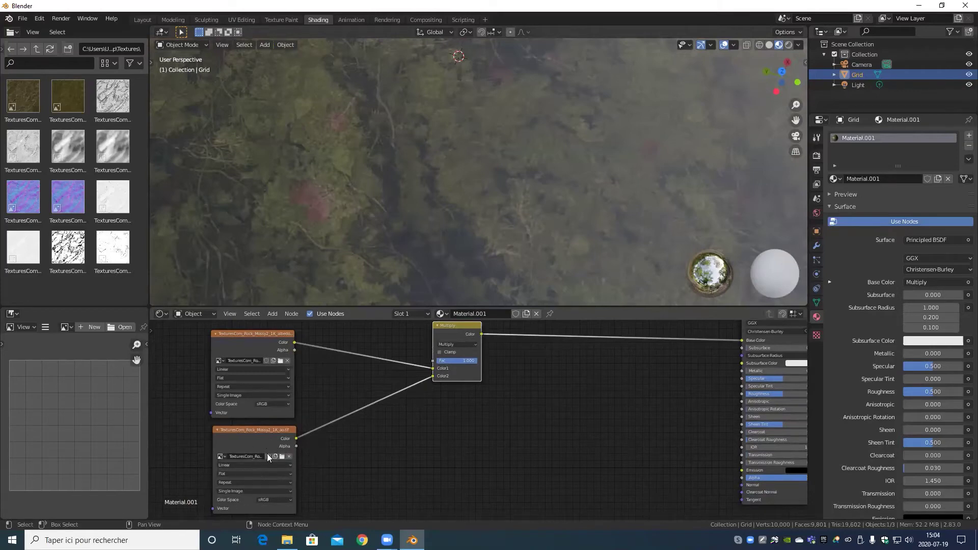
- Reposition the Principled BSDF slightly and move the Material Output node a little farther away from it
scroll(479, 405, down, 4)
middle_drag(455, 370, 308, 430)
scroll(670, 416, up, 5)
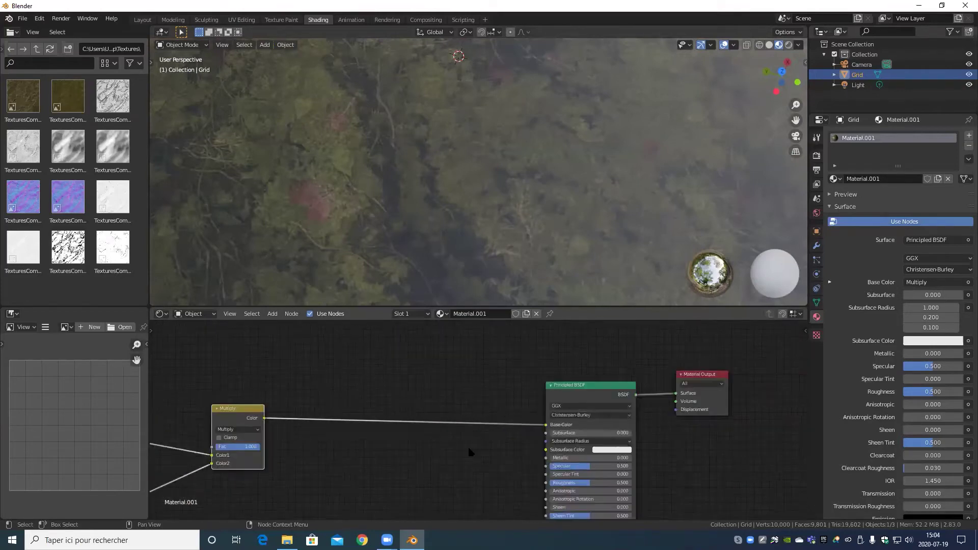
scroll(469, 452, up, 2)
middle_drag(615, 412, 389, 445)
drag(457, 396, 472, 385)
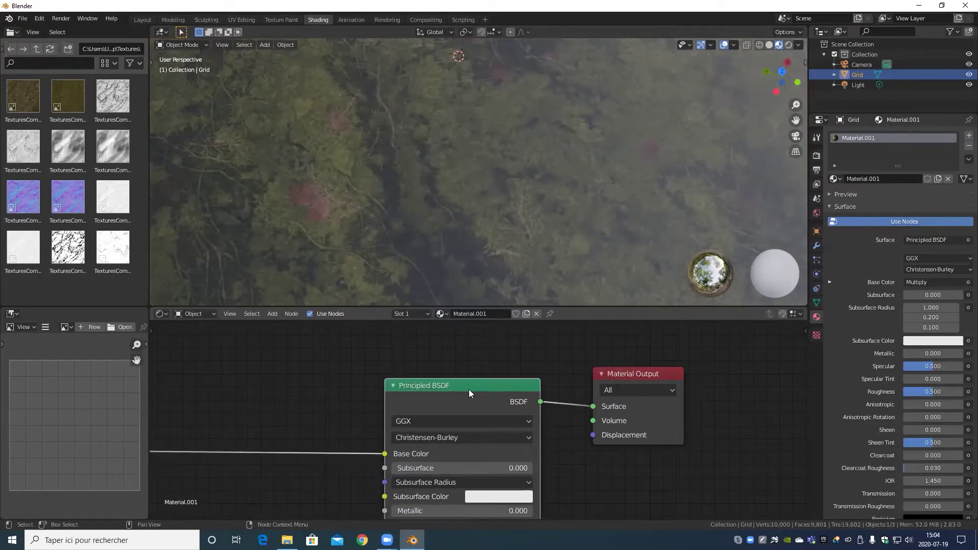
scroll(469, 388, down, 2)
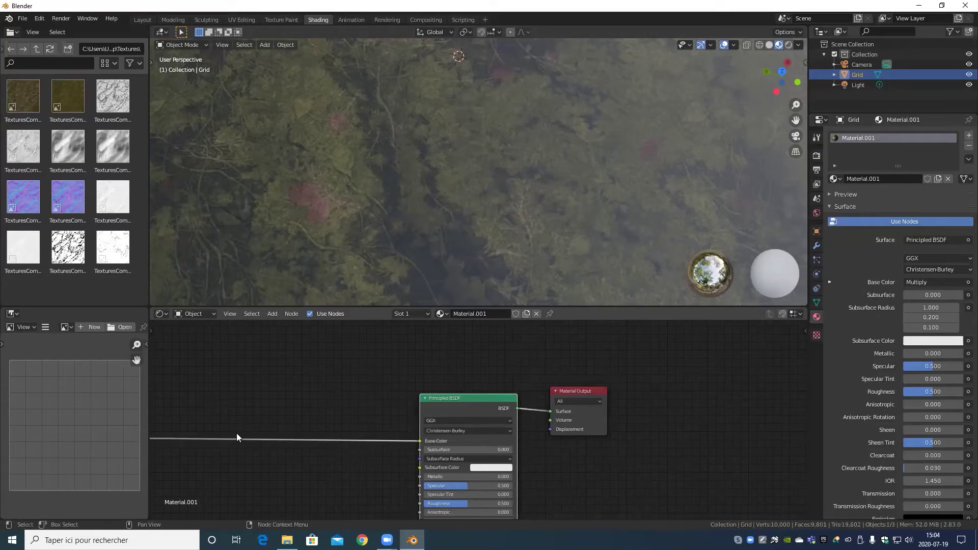
scroll(251, 457, down, 4)
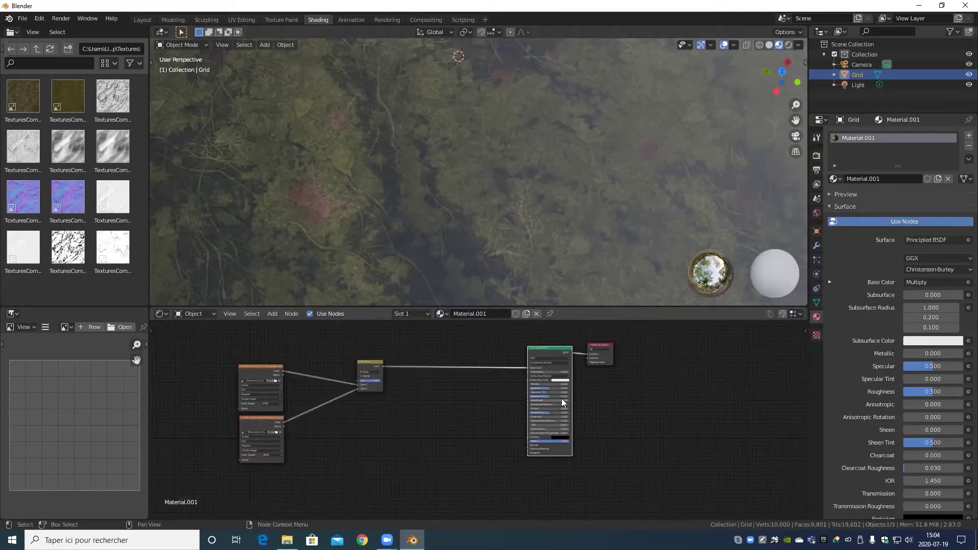
scroll(592, 380, up, 1)
middle_drag(592, 380, 455, 475)
drag(460, 436, 482, 433)
middle_drag(390, 487, 564, 453)
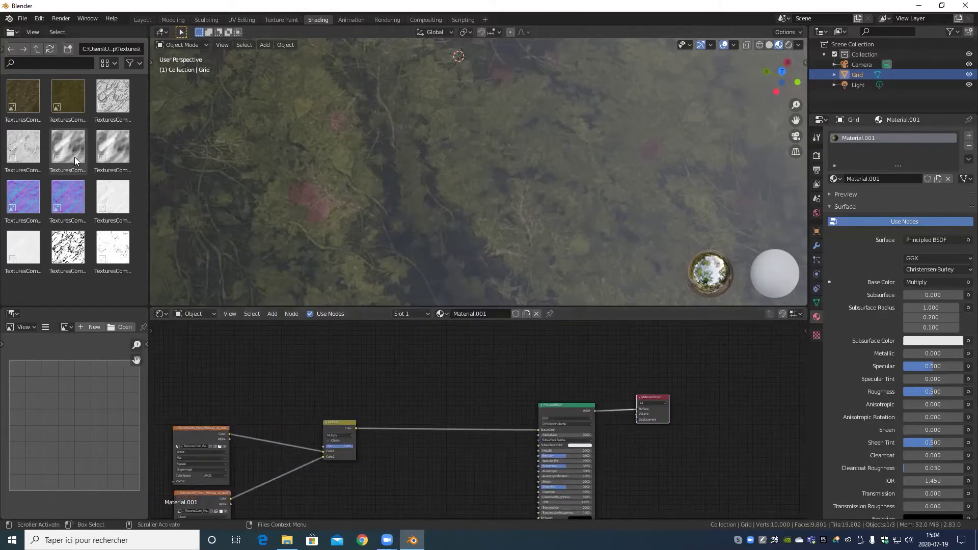
- Add the first blurry grayscale height map as a texture node and park it unconnected, well above and left of the albedo node
drag(77, 157, 333, 368)
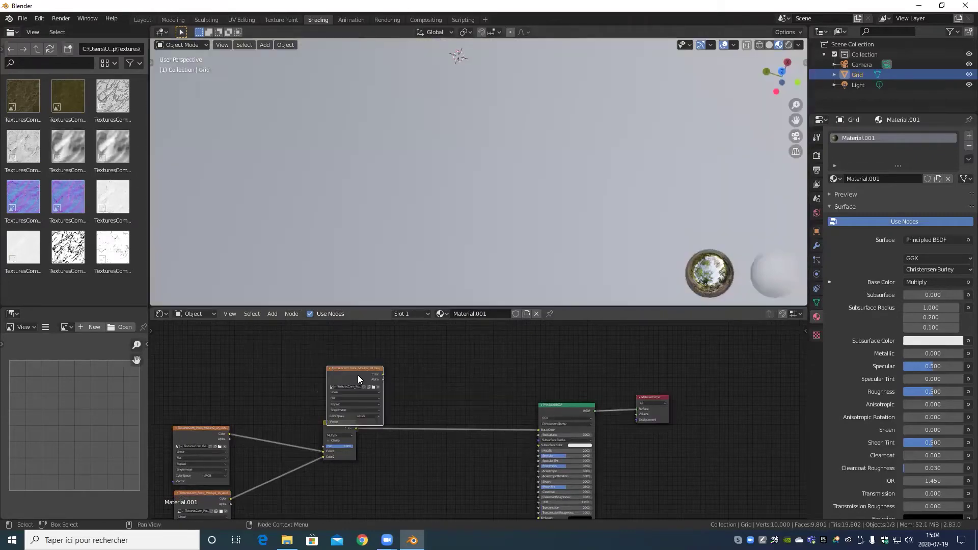
scroll(380, 380, down, 3)
middle_drag(395, 386, 480, 434)
drag(491, 437, 257, 404)
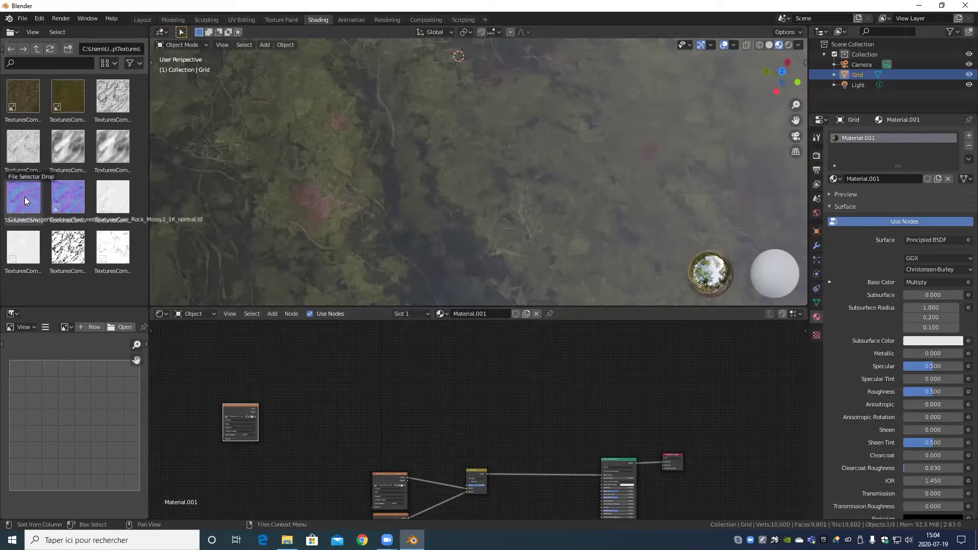
- Add the TexturesCom_Rock_Mossy2_1K_normal.tif image as a texture node in the free space below the Multiply node
drag(24, 196, 380, 396)
middle_drag(393, 417, 336, 344)
drag(437, 477, 419, 481)
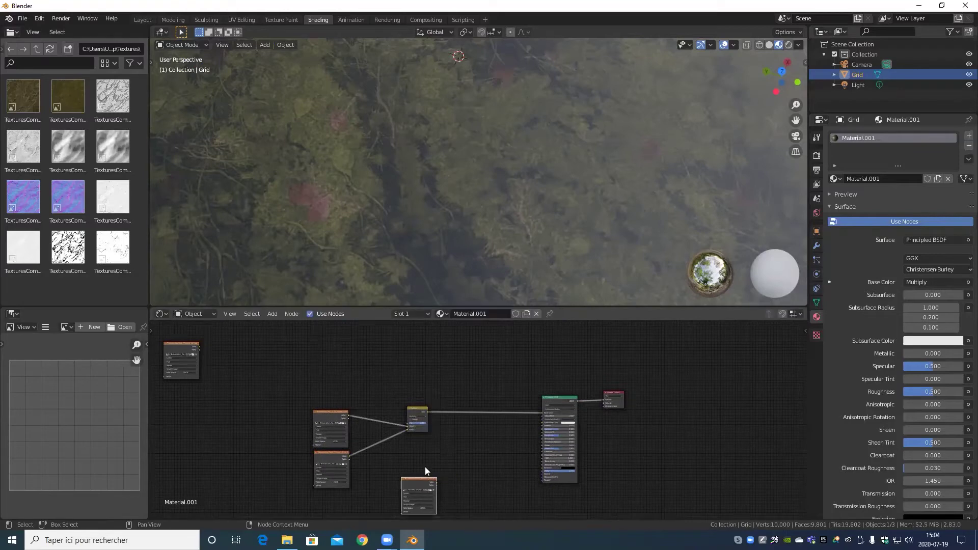
middle_drag(458, 439, 446, 392)
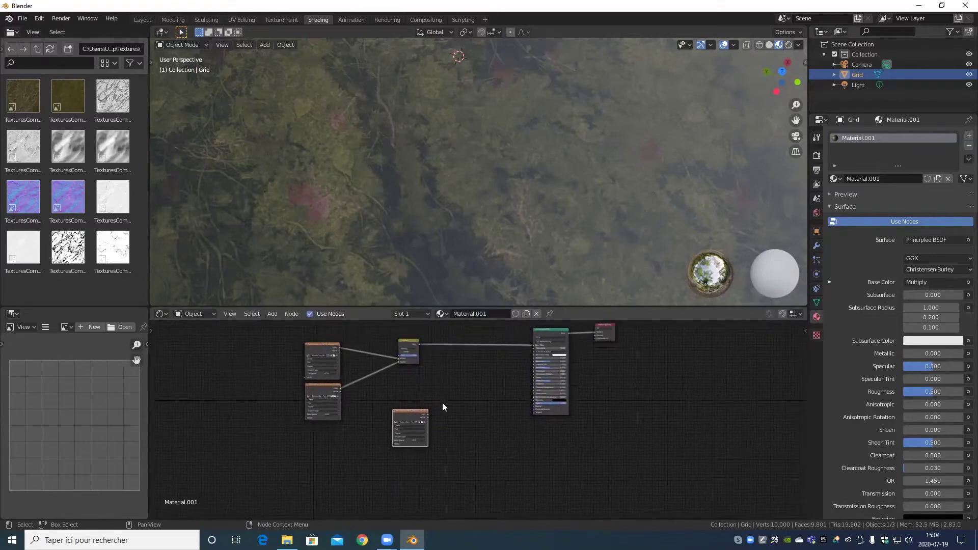
- Move the normal texture node directly below the ao texture node
scroll(412, 453, up, 12)
middle_drag(348, 383, 355, 422)
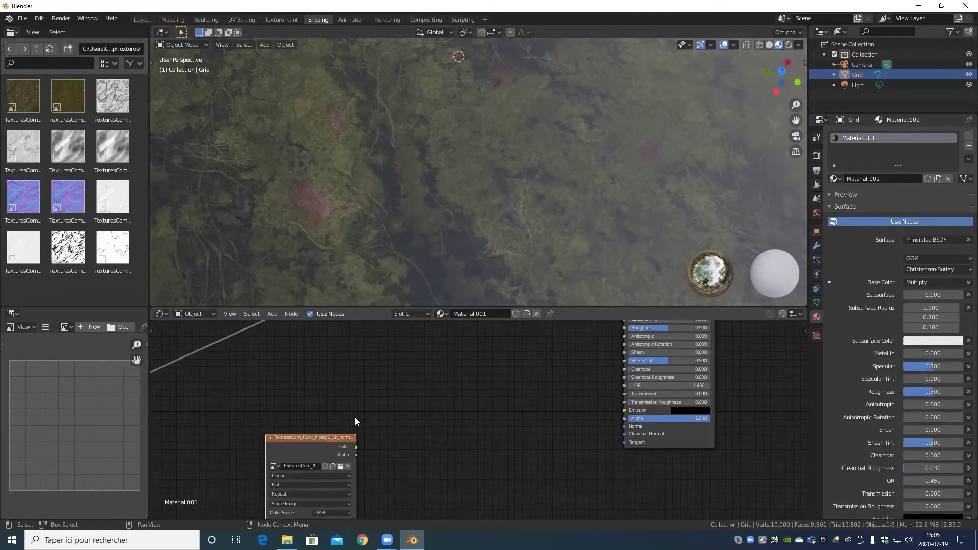
scroll(371, 422, up, 2)
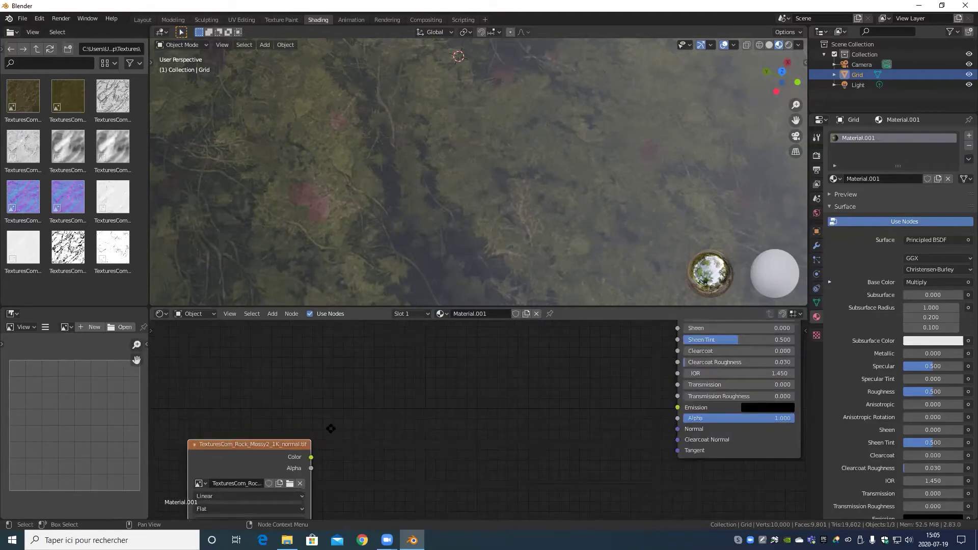
middle_drag(332, 427, 586, 374)
scroll(542, 393, down, 2)
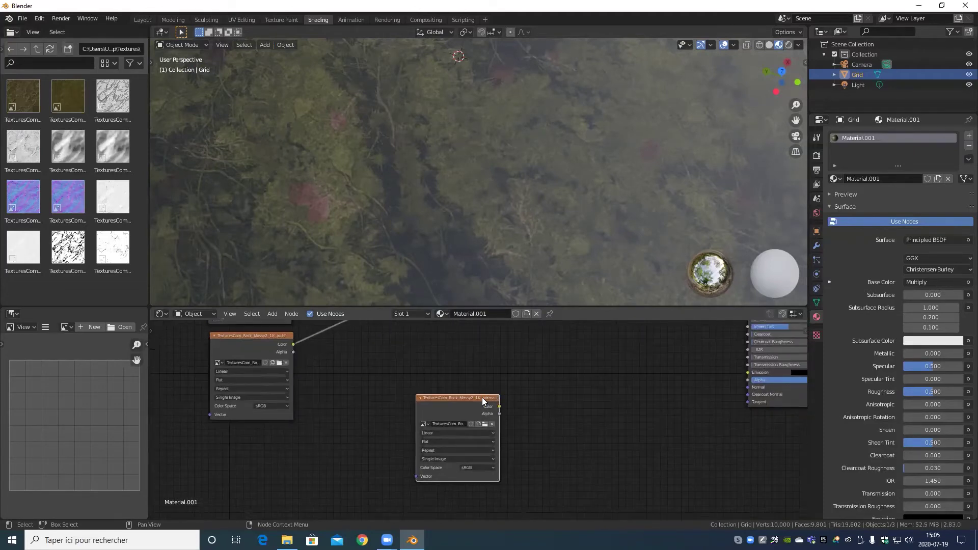
drag(482, 397, 311, 432)
middle_drag(311, 432, 418, 383)
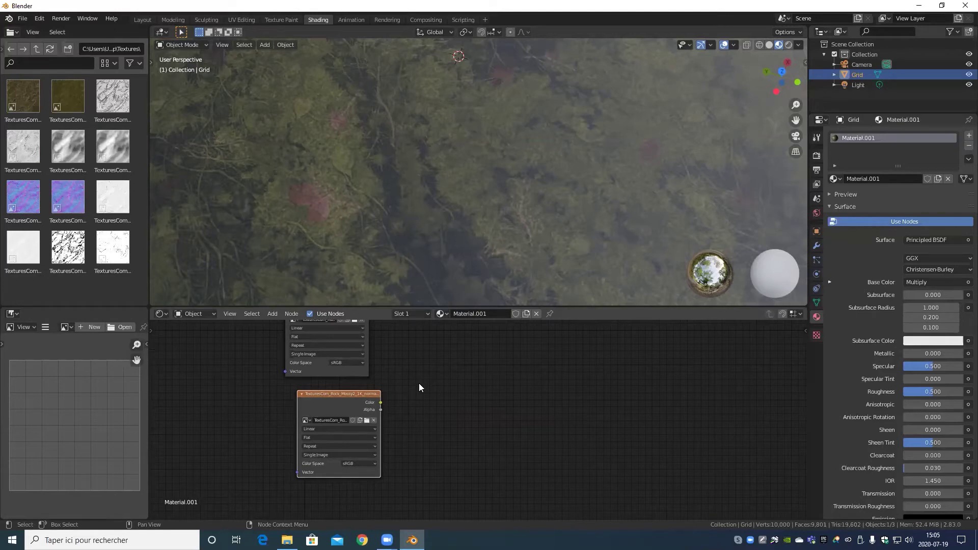
- View the grid from a lower angle and set the normal texture node's Color Space to Non-Color
middle_drag(472, 259, 391, 203)
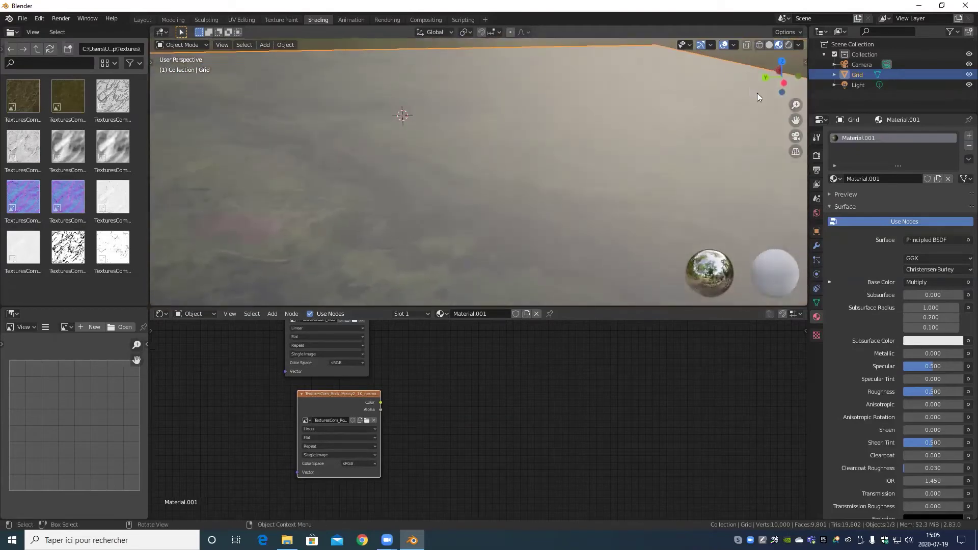
scroll(476, 452, up, 2)
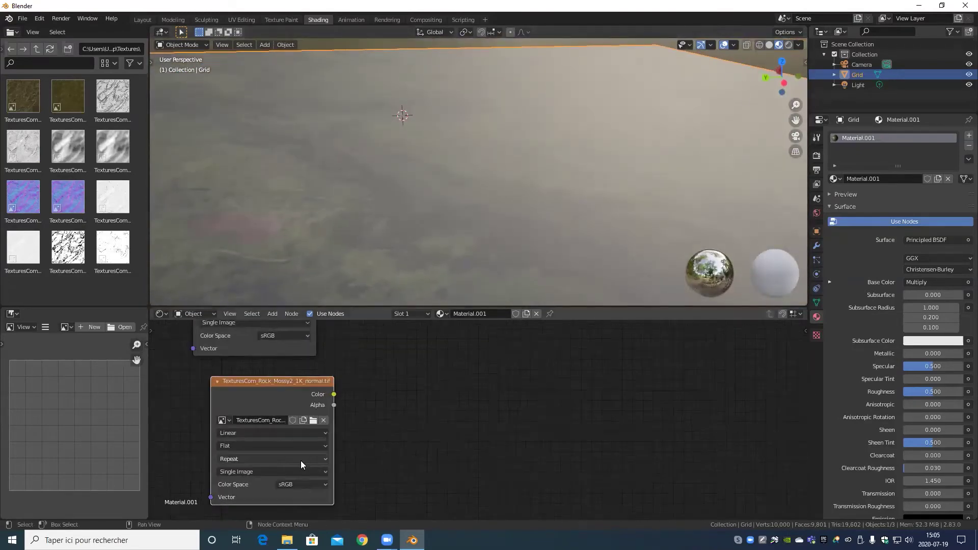
scroll(426, 434, up, 1)
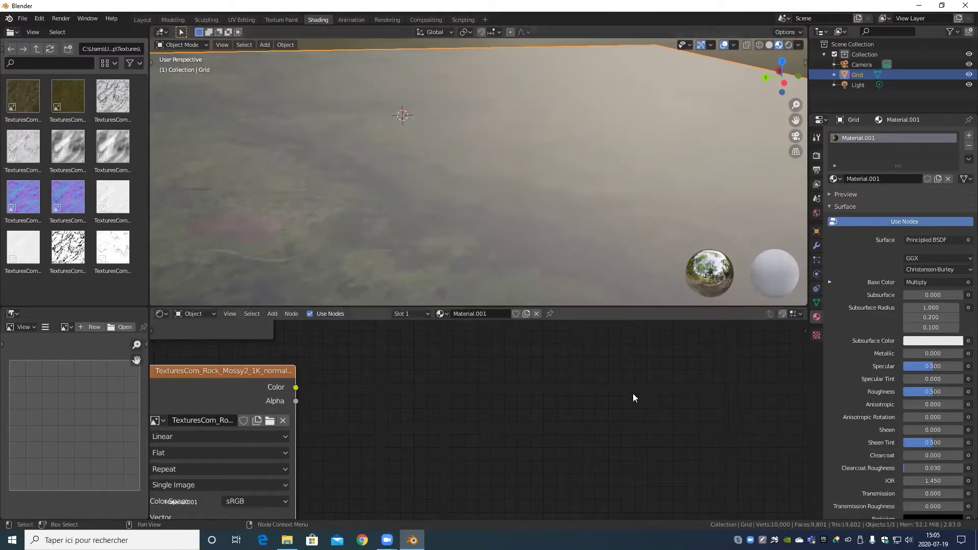
scroll(469, 393, down, 3)
middle_drag(480, 392, 419, 367)
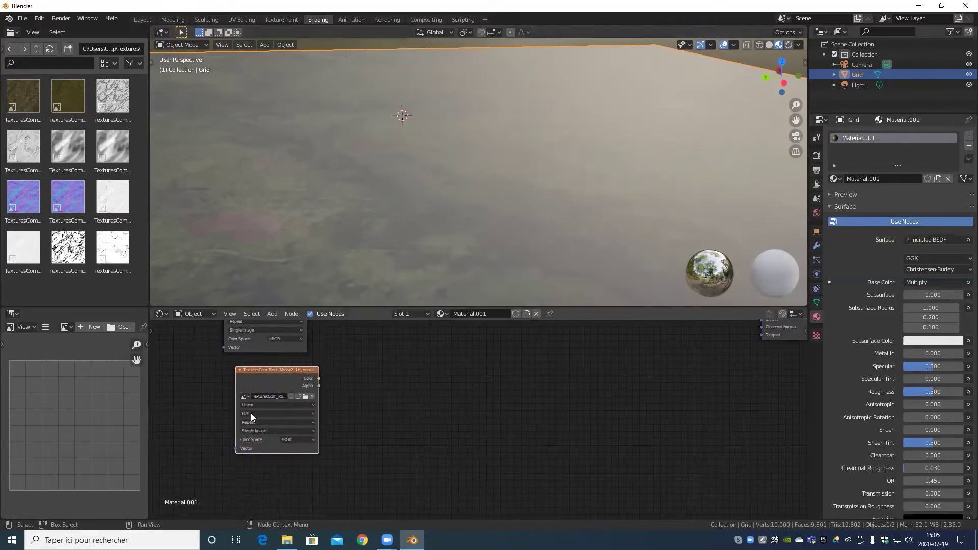
scroll(466, 433, up, 5)
middle_drag(313, 457, 461, 475)
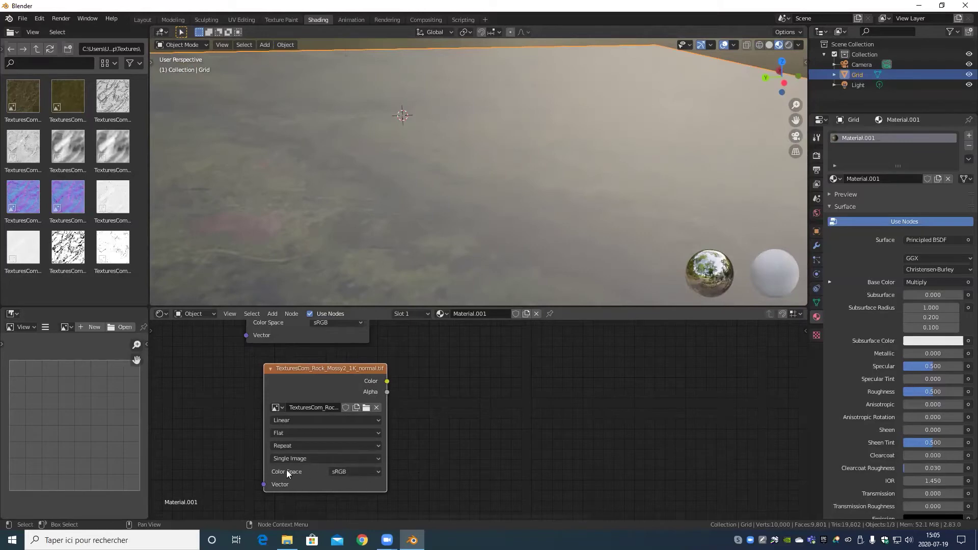
click(341, 472)
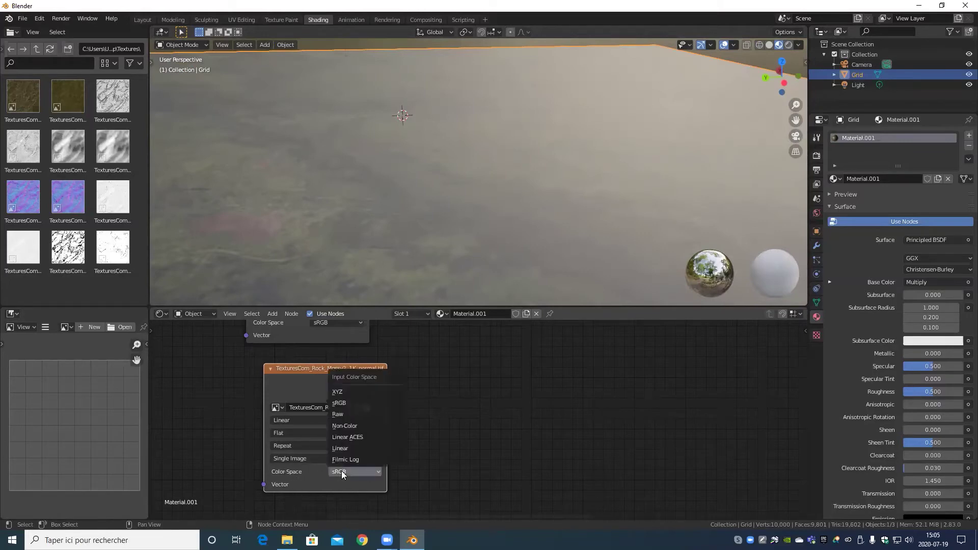
click(353, 426)
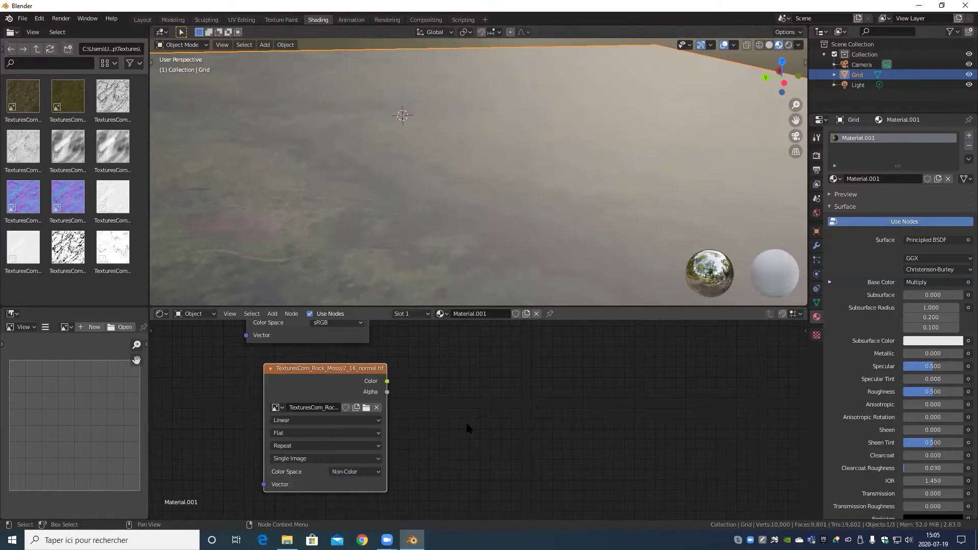
- Add a Normal Map node just to the right of the normal texture node
scroll(453, 413, down, 4)
middle_drag(442, 372, 273, 425)
scroll(398, 395, down, 2)
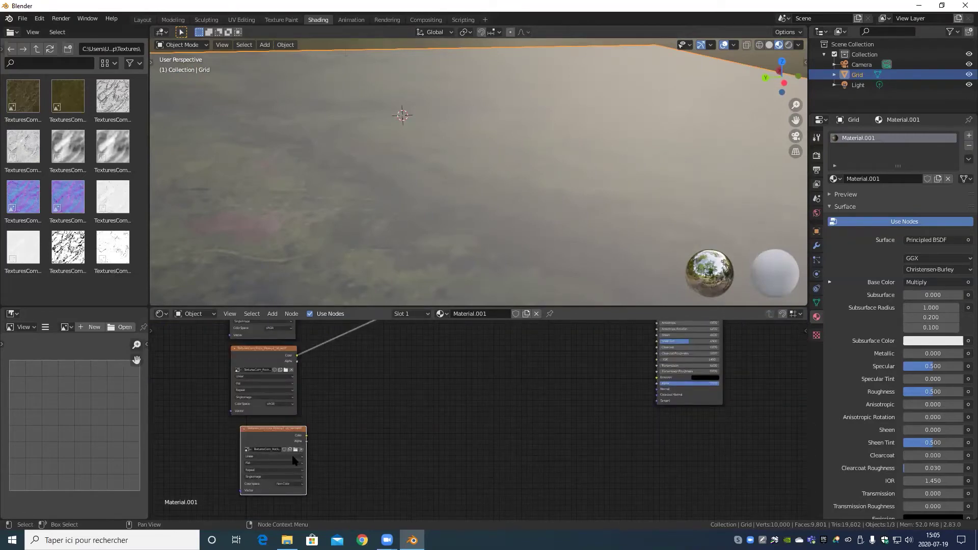
click(275, 314)
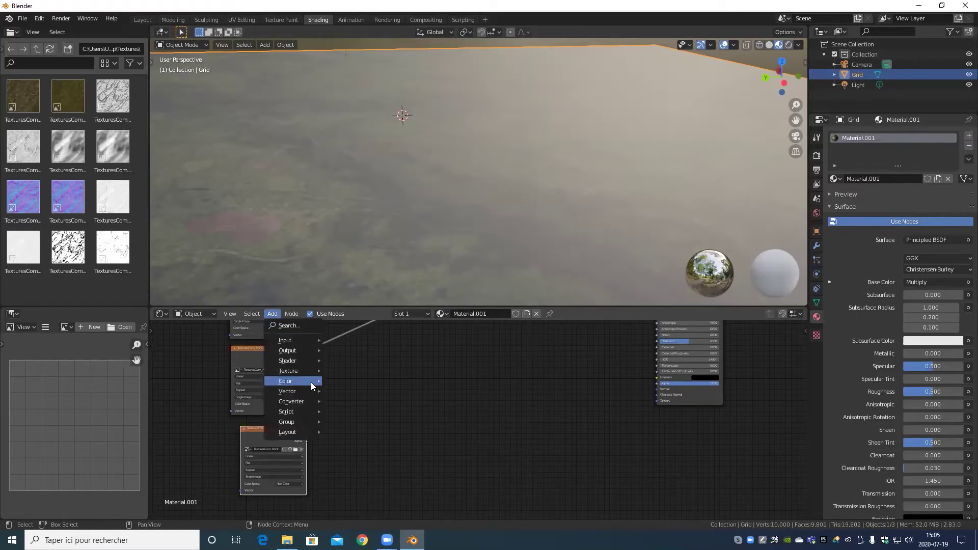
mouse_move(314, 393)
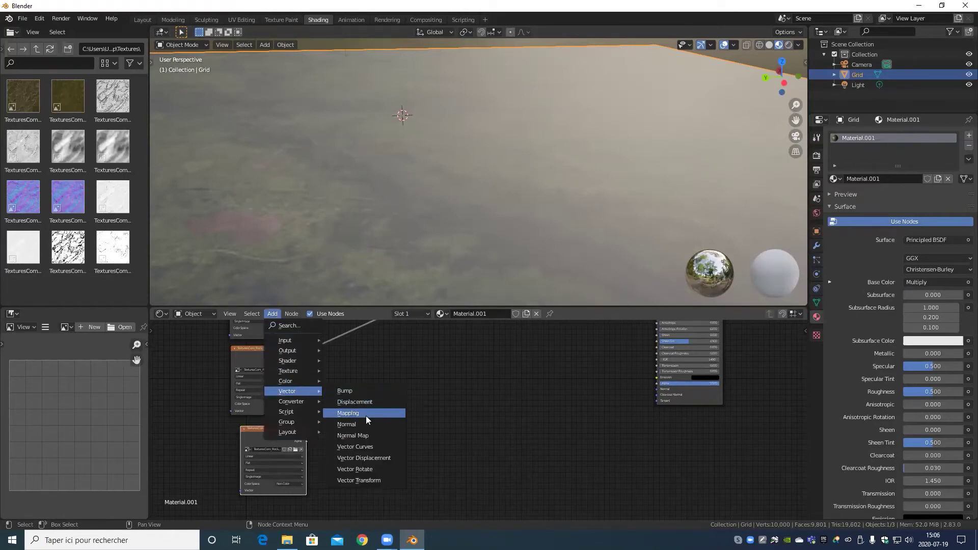
click(368, 434)
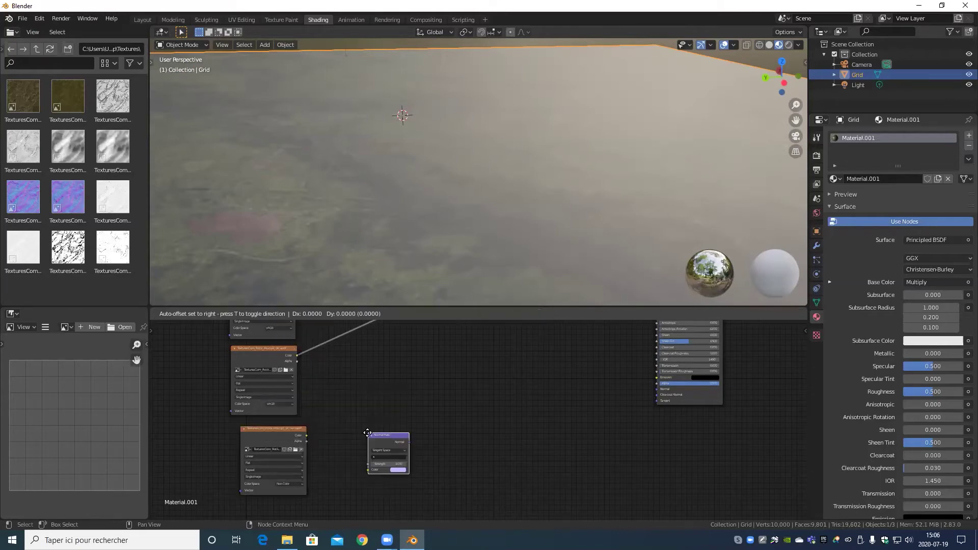
click(367, 432)
- Connect the normal texture's Color to the Normal Map's Color, and the Normal Map's Normal output to the Principled BSDF's Normal
scroll(387, 458, up, 3)
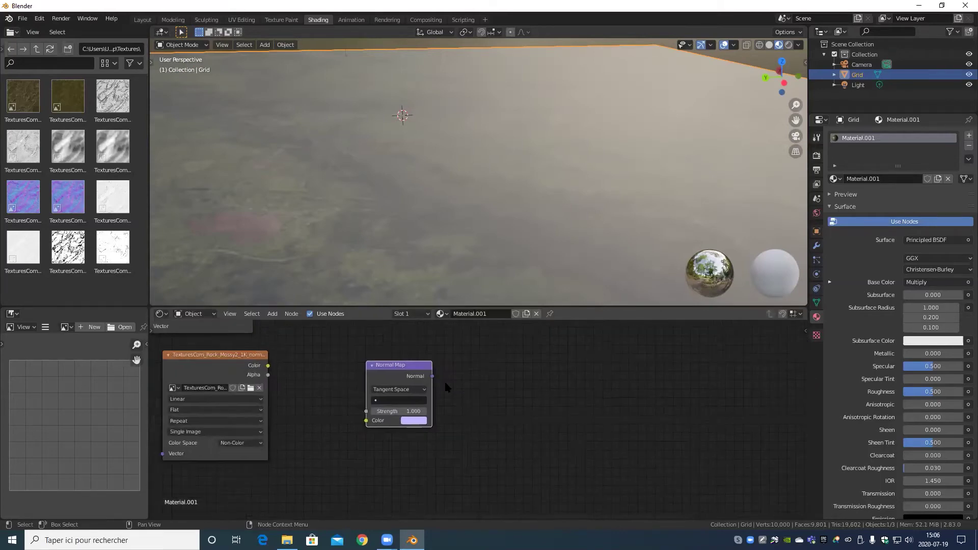
drag(271, 362, 371, 416)
middle_drag(529, 375, 325, 471)
scroll(415, 454, down, 4)
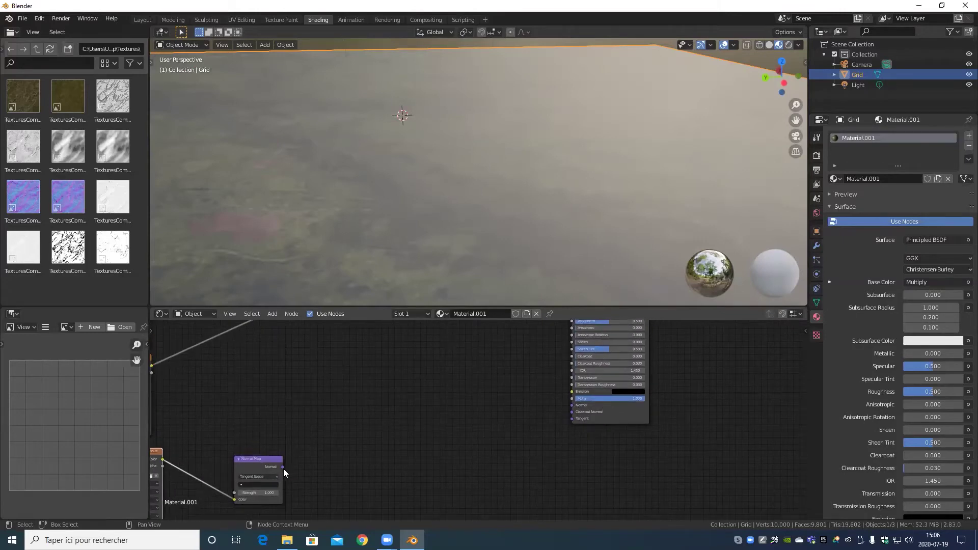
drag(283, 467, 577, 406)
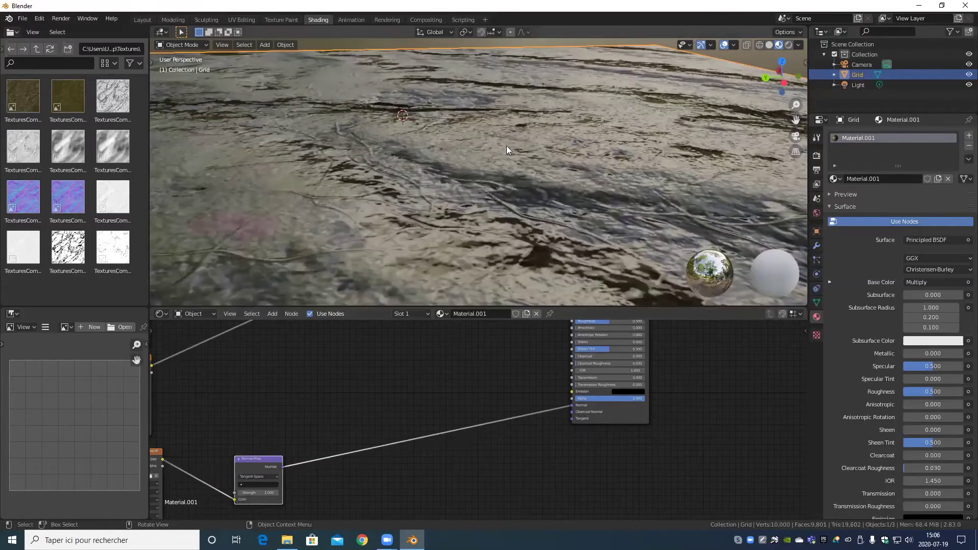
- Examine the normal-mapped relief on the grid from steep, low and close viewing angles
middle_drag(506, 146, 528, 227)
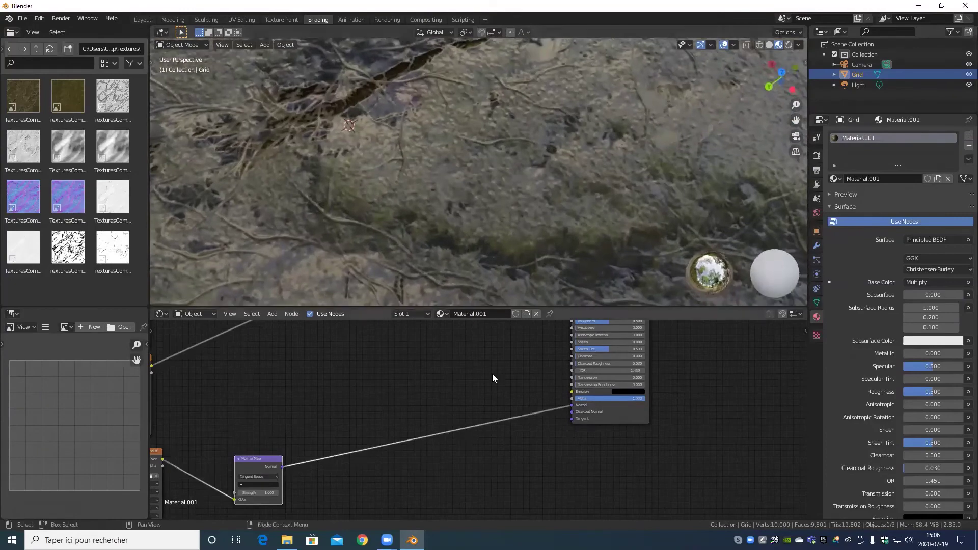
scroll(490, 155, up, 2)
scroll(491, 159, down, 3)
middle_drag(511, 170, 523, 130)
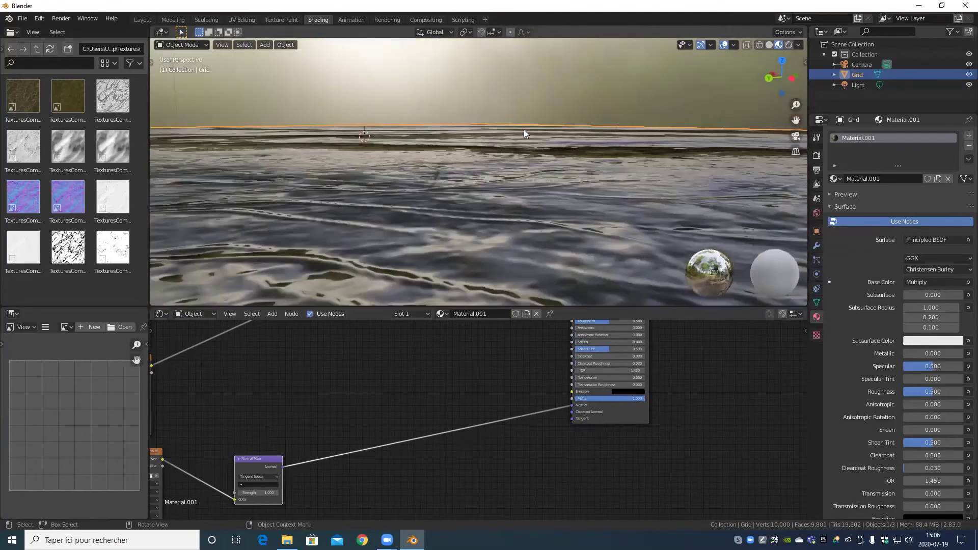
middle_drag(436, 134, 555, 174)
scroll(448, 161, up, 3)
scroll(443, 191, up, 1)
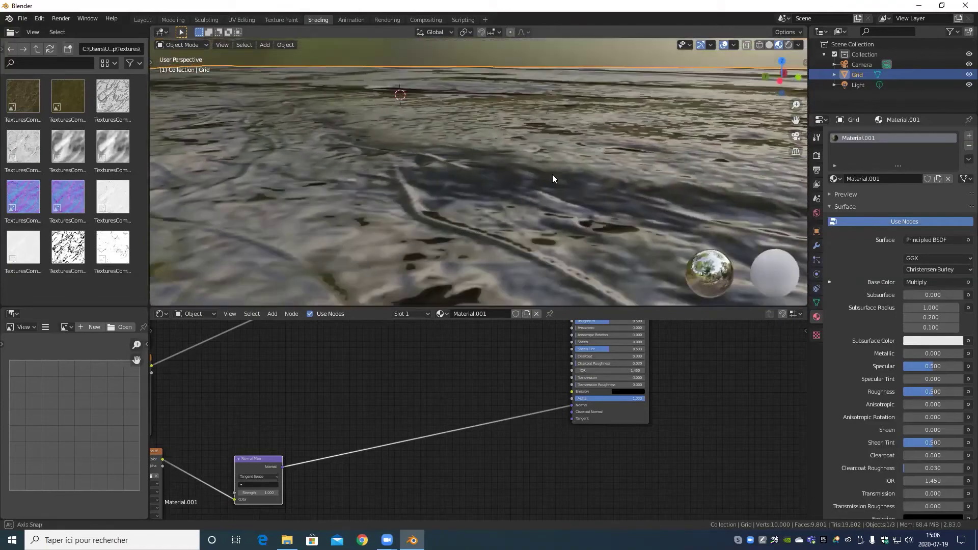
middle_drag(496, 234, 527, 214)
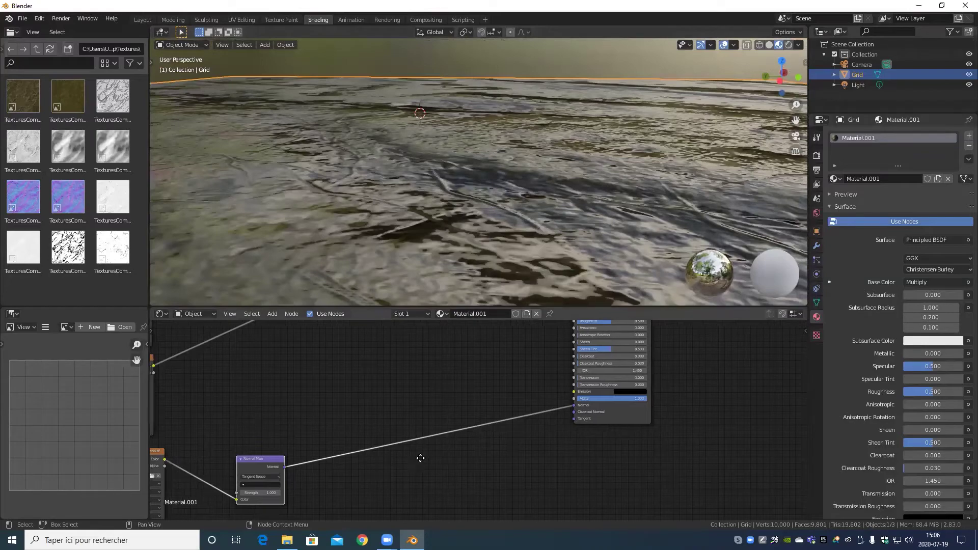
- Try a Normal Map strength of 10.000 and undo it
middle_drag(421, 458, 504, 409)
scroll(445, 431, up, 3)
middle_drag(415, 429, 480, 415)
mouse_move(412, 430)
mouse_down()
mouse_move(357, 430)
mouse_move(561, 431)
mouse_move(463, 379)
mouse_up()
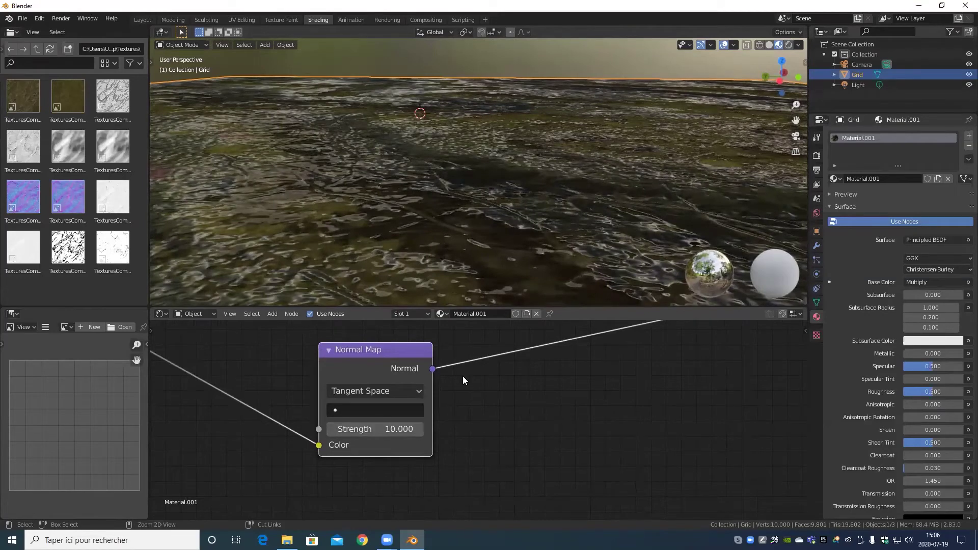
key(ctrl+z)
scroll(420, 420, down, 1)
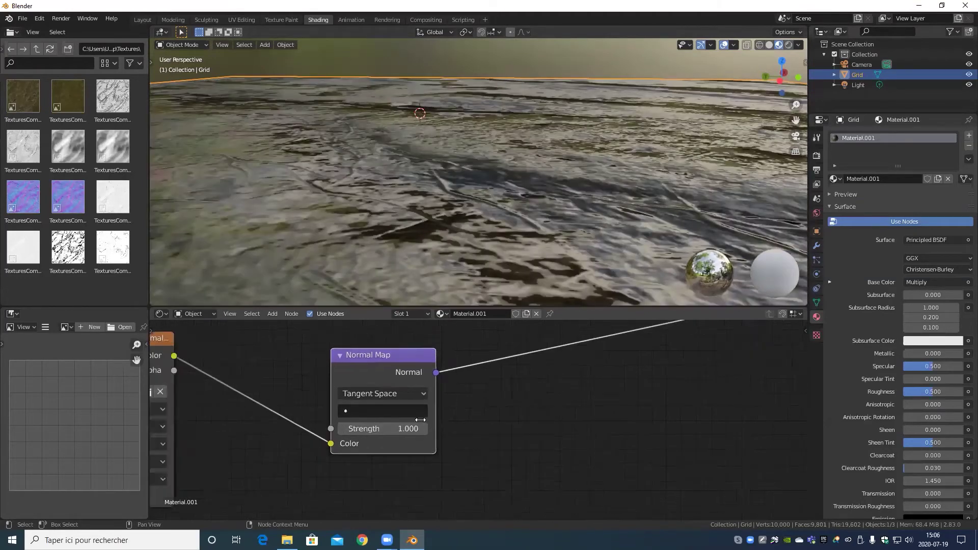
- Move the normal texture node further down, away from the ao texture, and shift the Normal Map node left toward it
scroll(420, 419, down, 4)
click(314, 382)
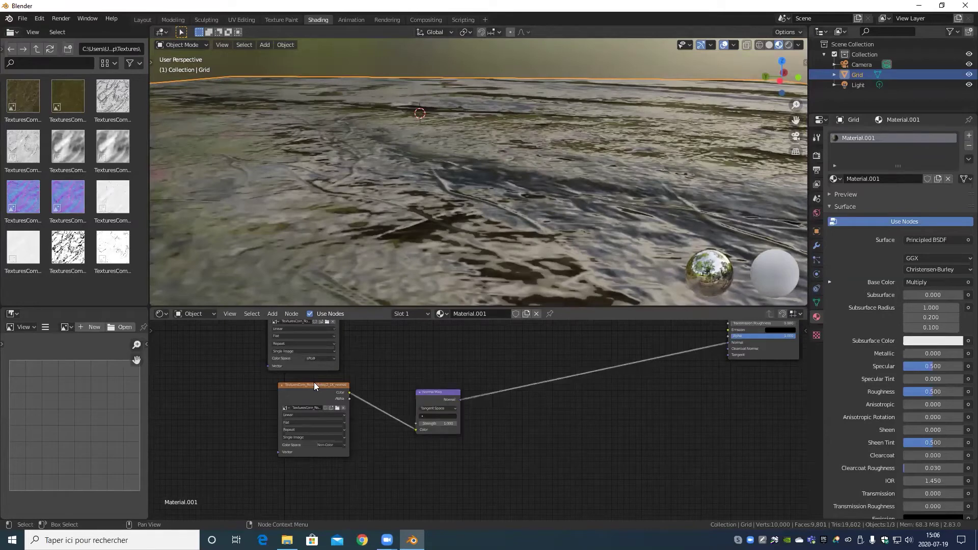
drag(322, 384, 296, 445)
drag(443, 392, 377, 408)
- Add the TexturesCom_Rock_Mossy2_1K roughness image as a texture node and place it below the Multiply node
scroll(395, 378, down, 1)
drag(113, 197, 454, 352)
middle_drag(526, 364, 432, 501)
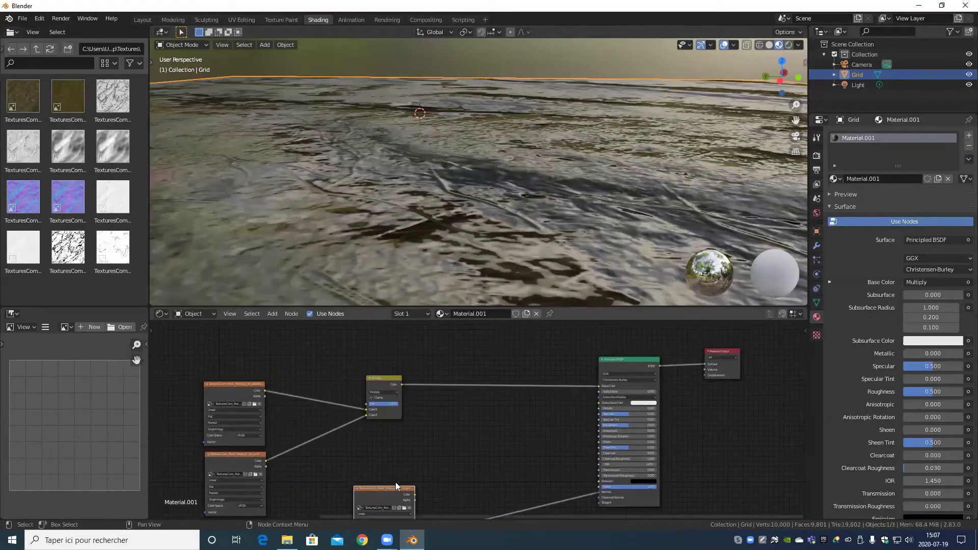
drag(395, 484, 416, 431)
- Set the roughness texture node's Color Space to Non-Color
scroll(479, 439, up, 6)
middle_drag(374, 390, 235, 308)
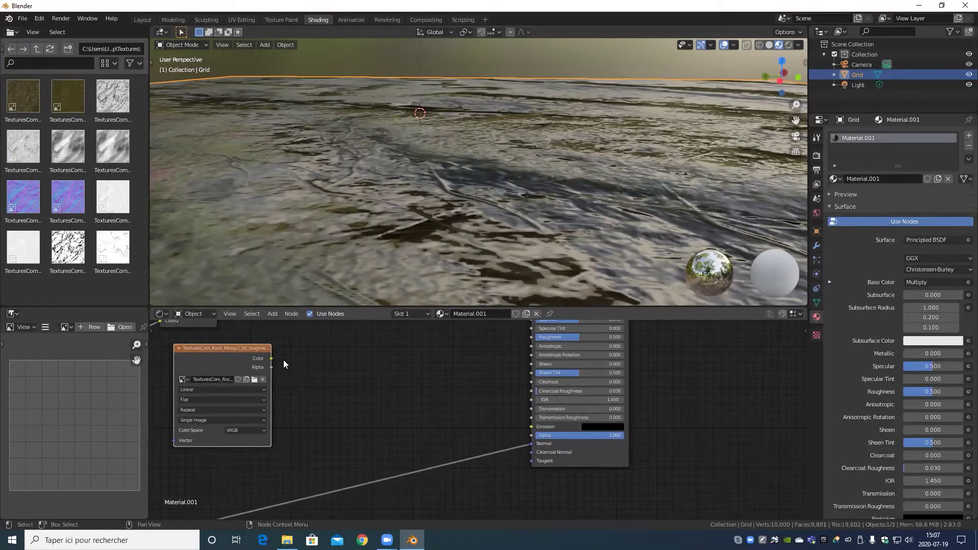
middle_drag(283, 360, 430, 363)
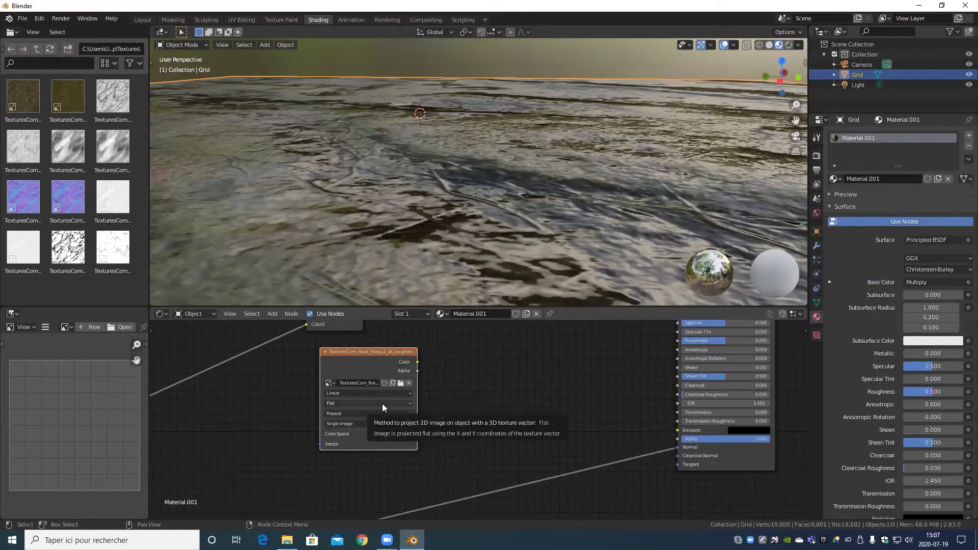
click(395, 434)
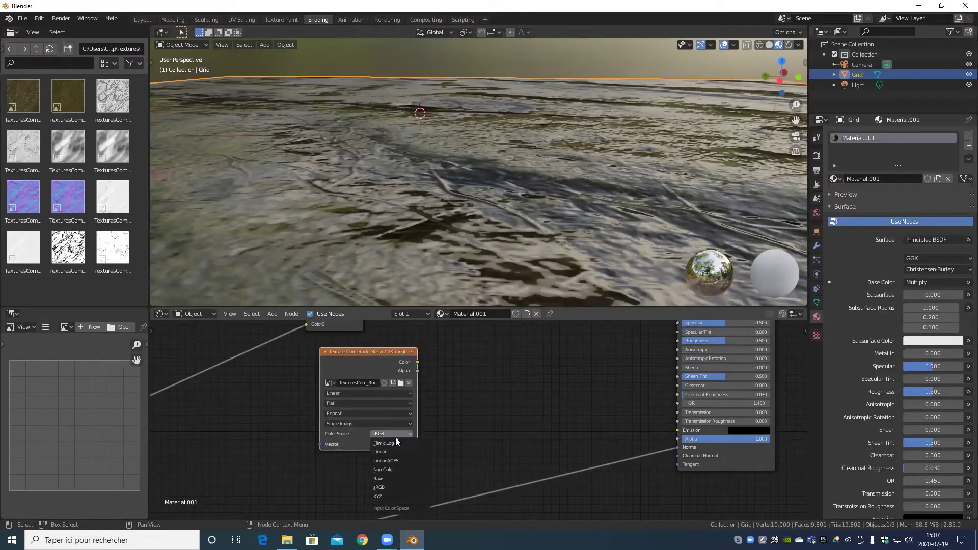
click(395, 469)
- Connect the roughness texture's Color output to the Principled BSDF's Roughness input and view the surface
middle_drag(397, 467, 344, 459)
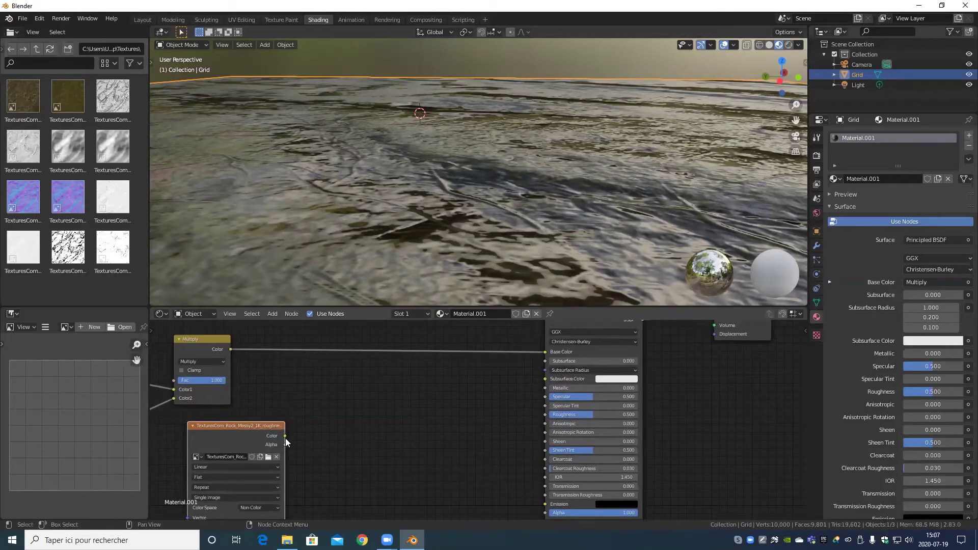
drag(286, 438, 546, 413)
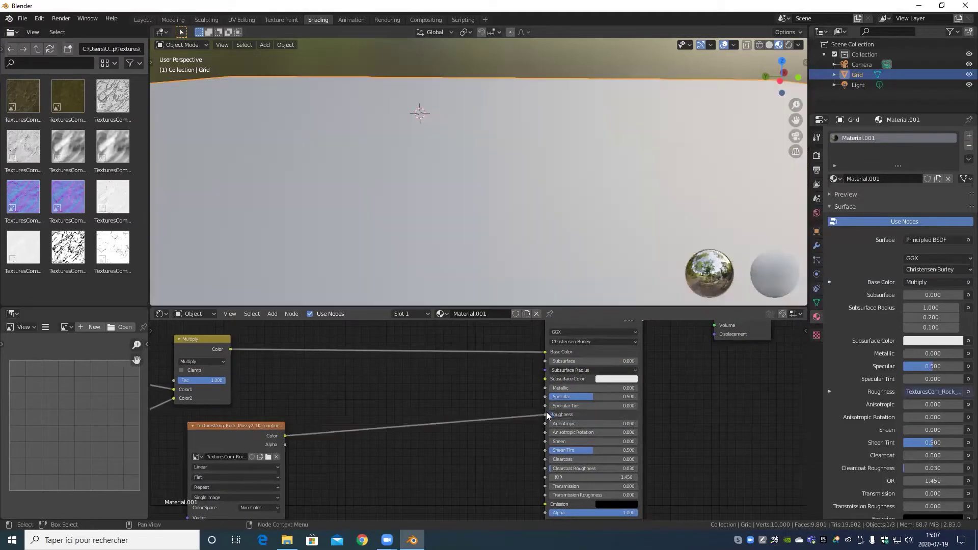
middle_drag(523, 247, 514, 175)
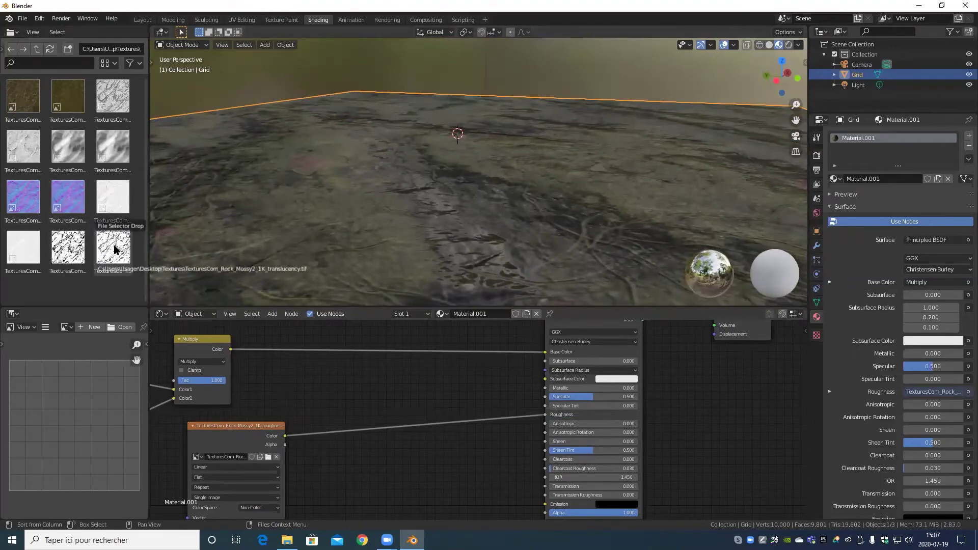
- Try the TexturesCom_Rock_Mossy2_1K_translucency.tif image as a texture node beside the roughness node, and delete it
drag(114, 248, 362, 475)
scroll(387, 475, up, 1)
middle_drag(391, 476, 260, 408)
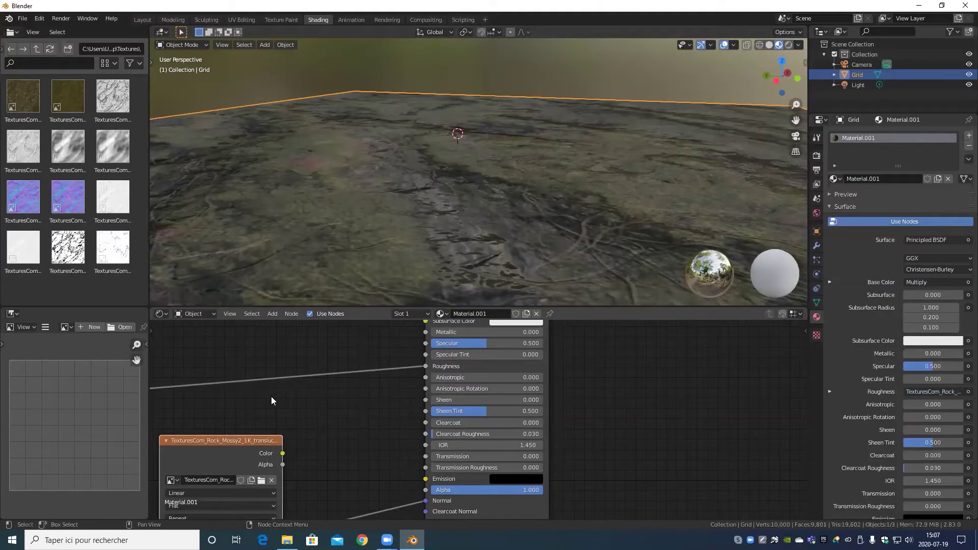
scroll(272, 407, down, 3)
middle_drag(334, 435, 451, 422)
scroll(411, 489, up, 1)
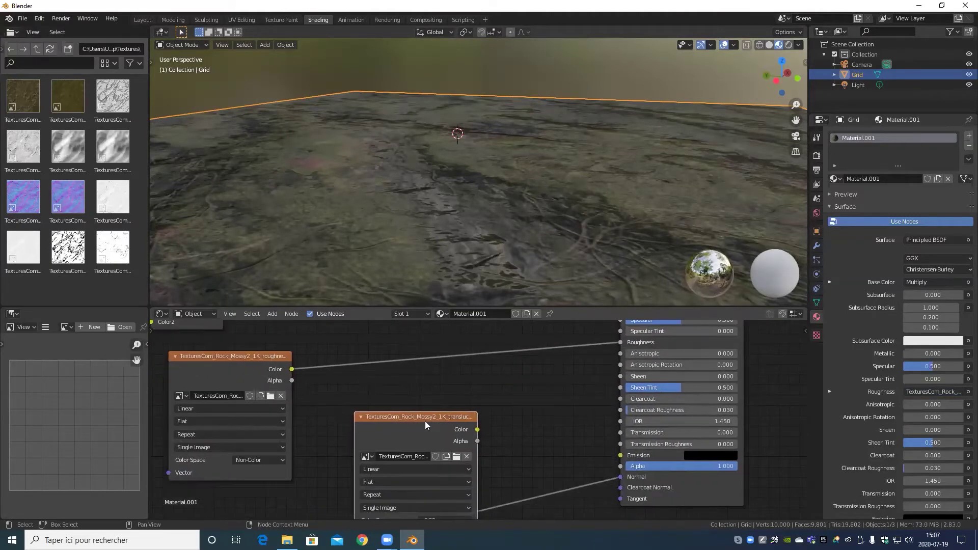
key(x)
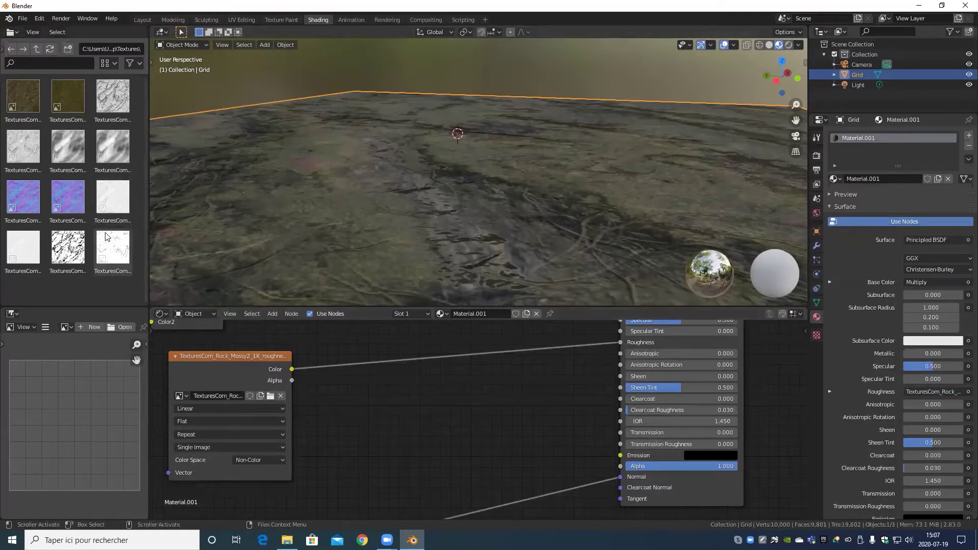
mouse_move(114, 244)
mouse_down()
mouse_move(128, 248)
mouse_move(112, 253)
mouse_up()
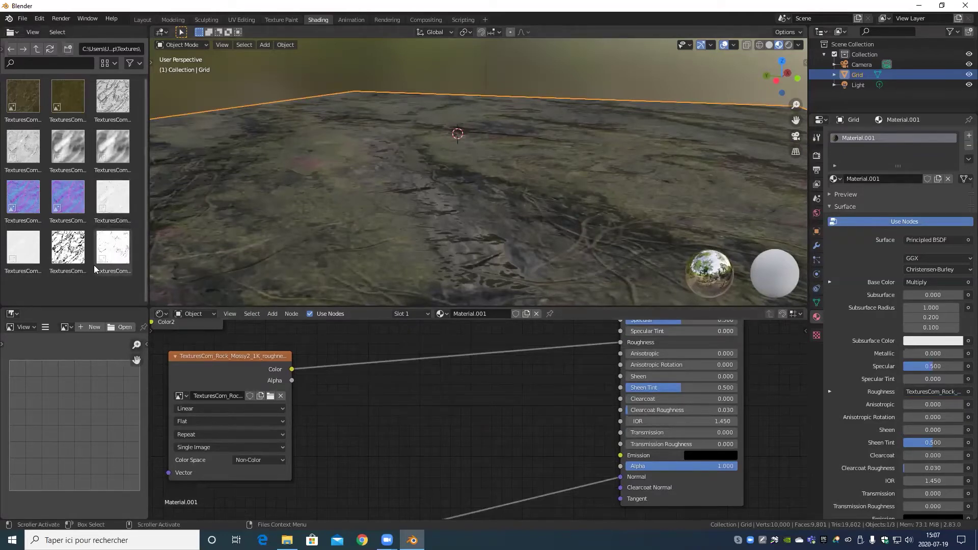
drag(27, 249, 28, 257)
scroll(486, 226, down, 5)
scroll(490, 223, up, 5)
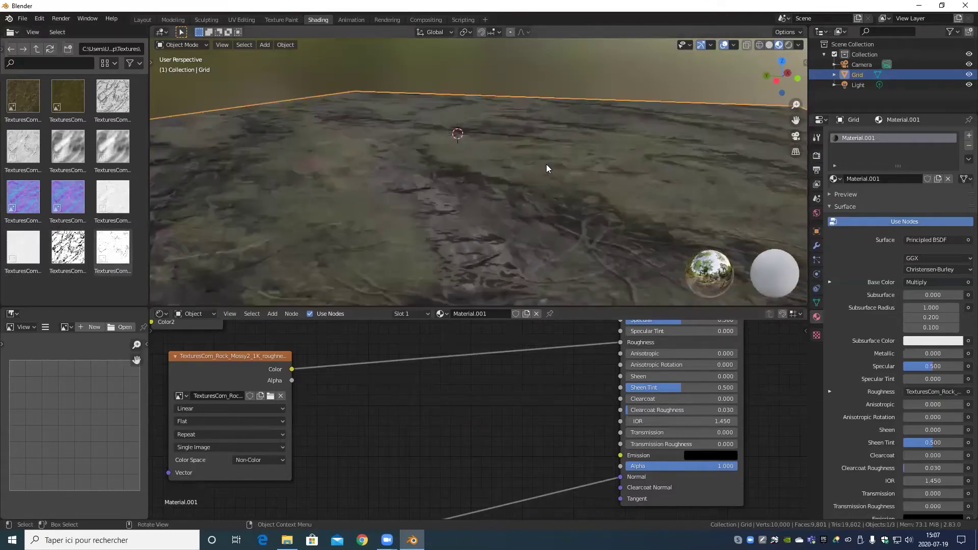
- Examine the textured grid from several angles, ending with a nearly edge-on view of its profile
middle_drag(546, 168, 497, 210)
middle_drag(341, 231, 491, 148)
middle_drag(553, 117, 464, 184)
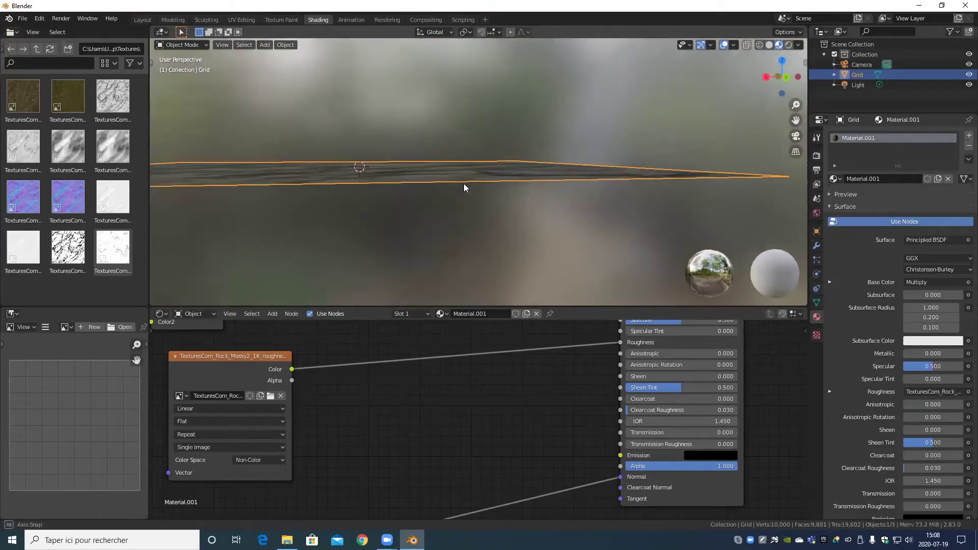
scroll(404, 424, down, 1)
- Move the roughness texture node slightly left and down beneath the Multiply node
scroll(404, 423, down, 3)
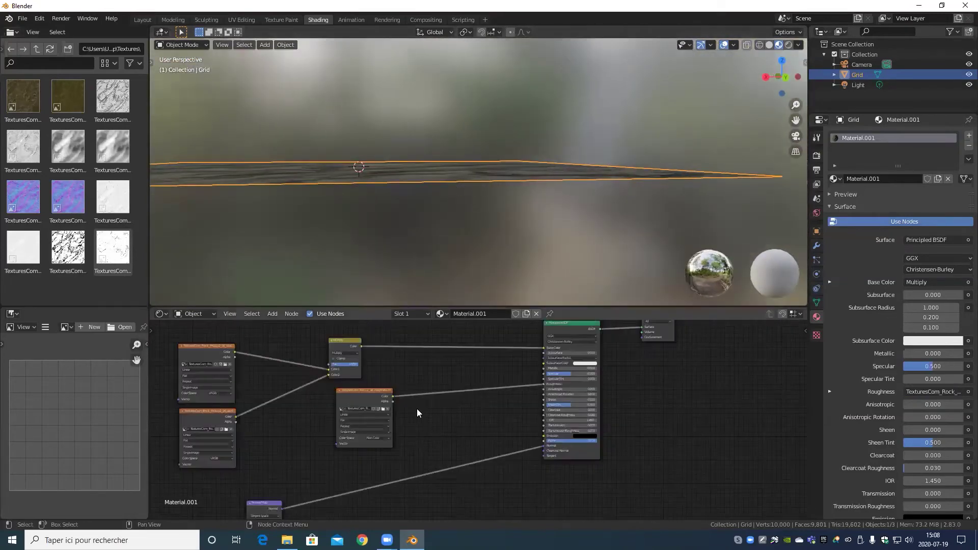
middle_drag(412, 419, 443, 450)
drag(386, 418, 350, 427)
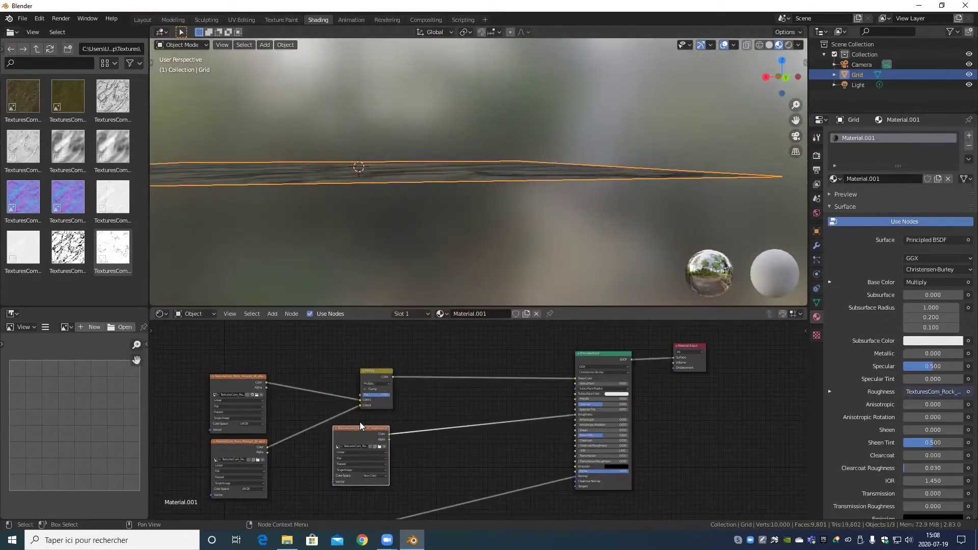
- Move the parked height texture node to the free space above and between the Multiply and Principled BSDF nodes
scroll(359, 426, down, 6)
middle_drag(360, 427, 426, 476)
drag(252, 379, 545, 369)
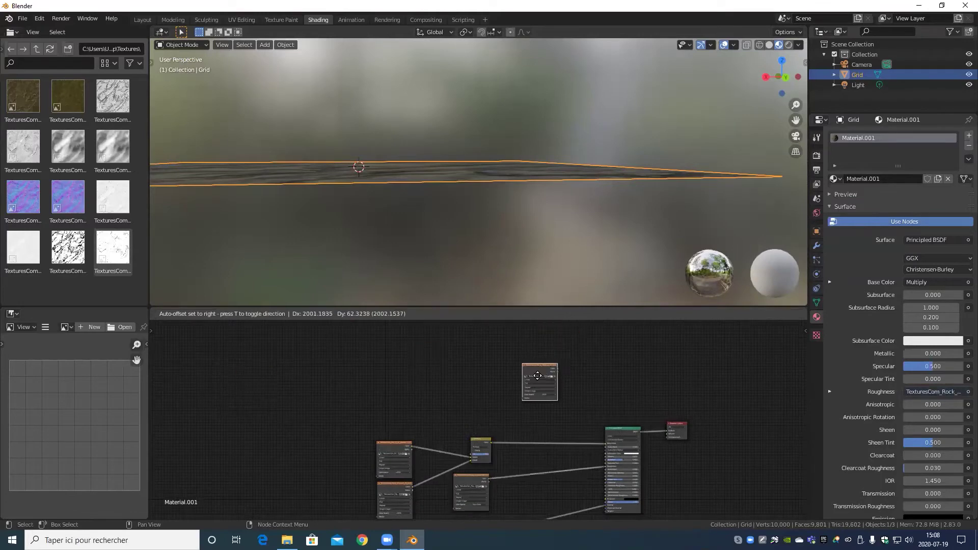
scroll(560, 372, up, 4)
middle_drag(613, 355, 499, 435)
scroll(498, 436, up, 5)
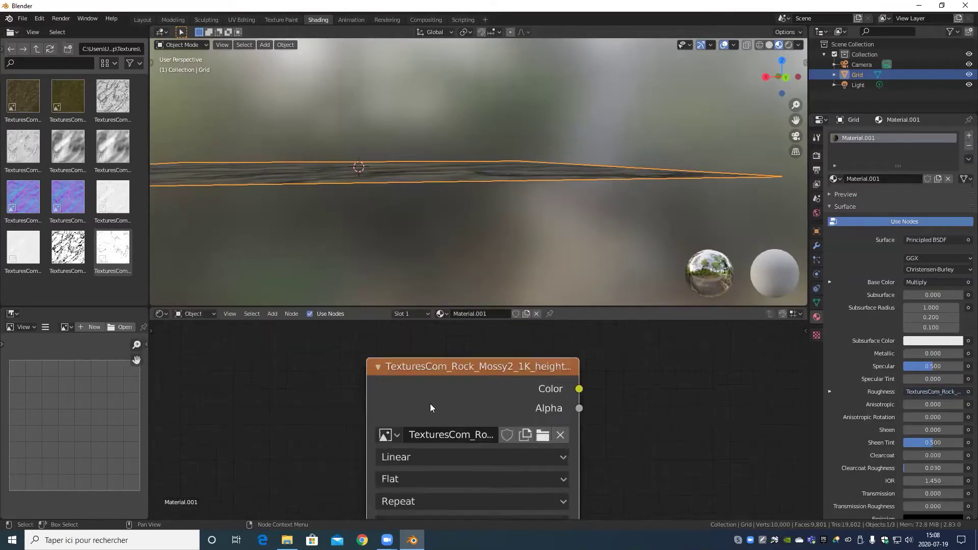
drag(537, 362, 533, 362)
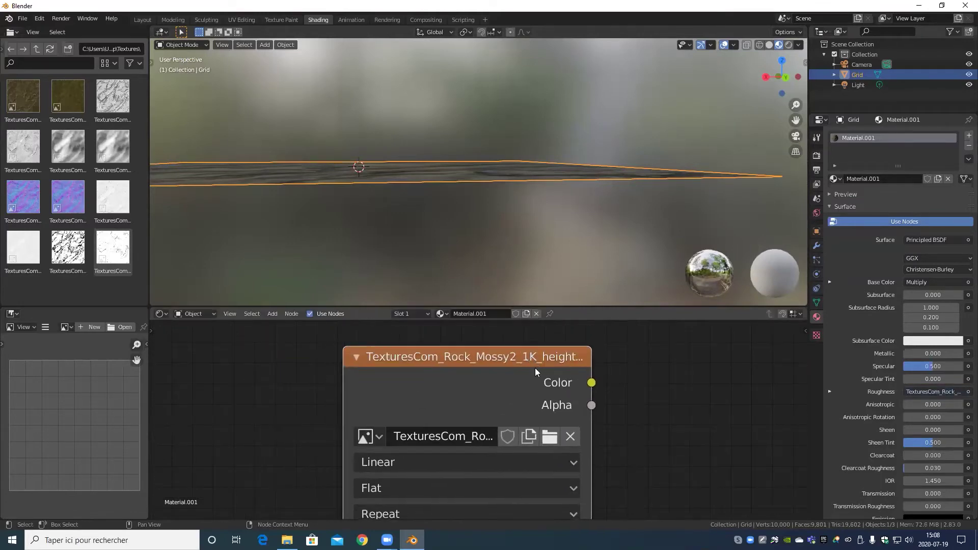
scroll(548, 362, down, 10)
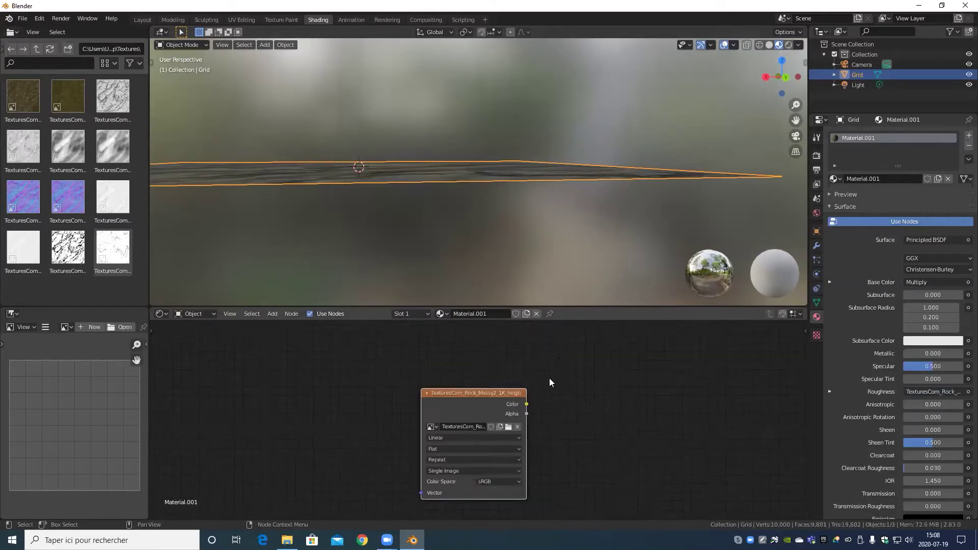
mouse_move(588, 421)
middle_down()
mouse_move(508, 395)
mouse_move(593, 402)
middle_up()
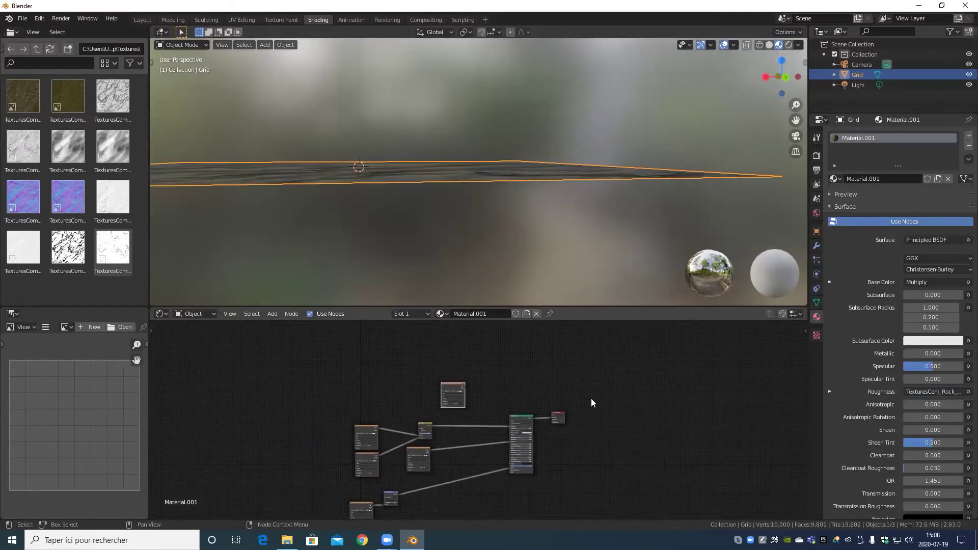
scroll(601, 445, down, 5)
scroll(531, 451, up, 4)
scroll(475, 420, up, 2)
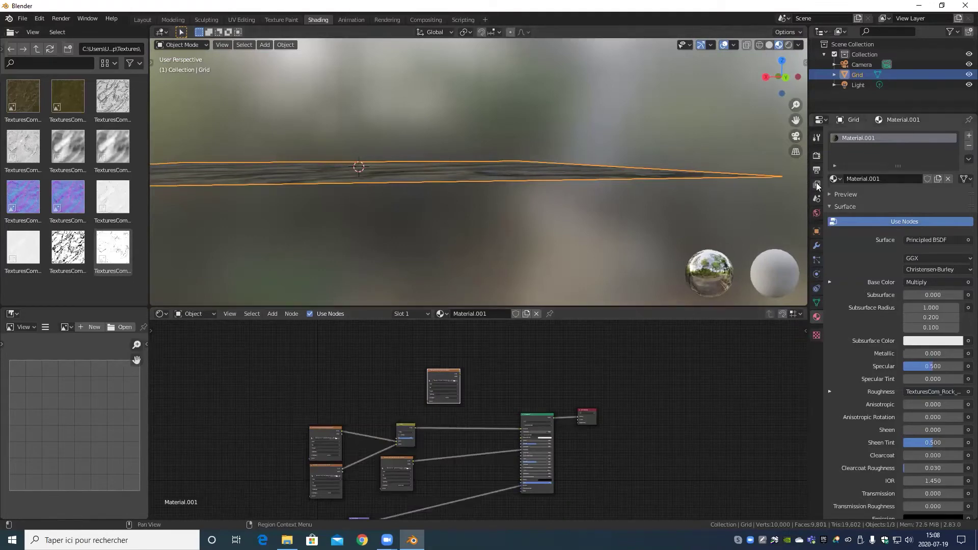
- Set the scene's render engine to Cycles with the Experimental feature set
click(817, 155)
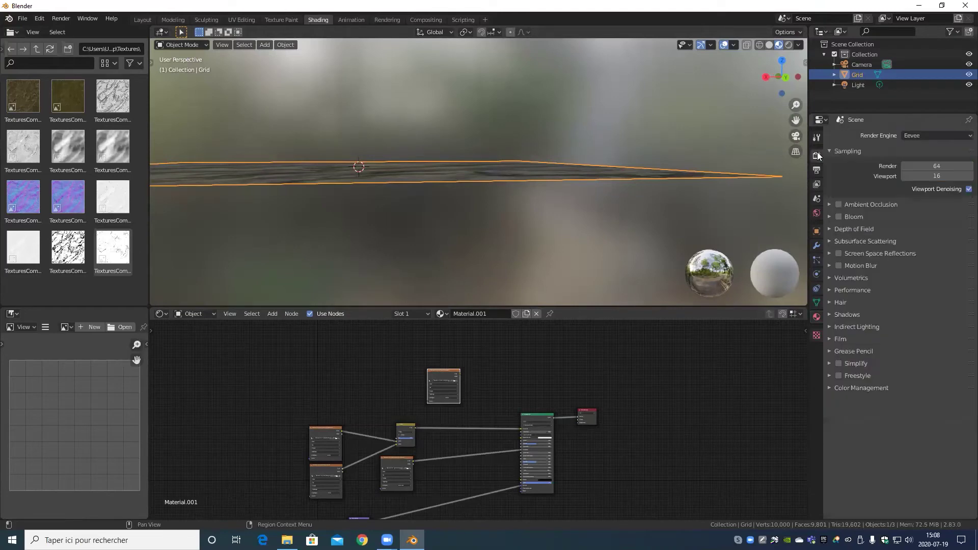
click(919, 136)
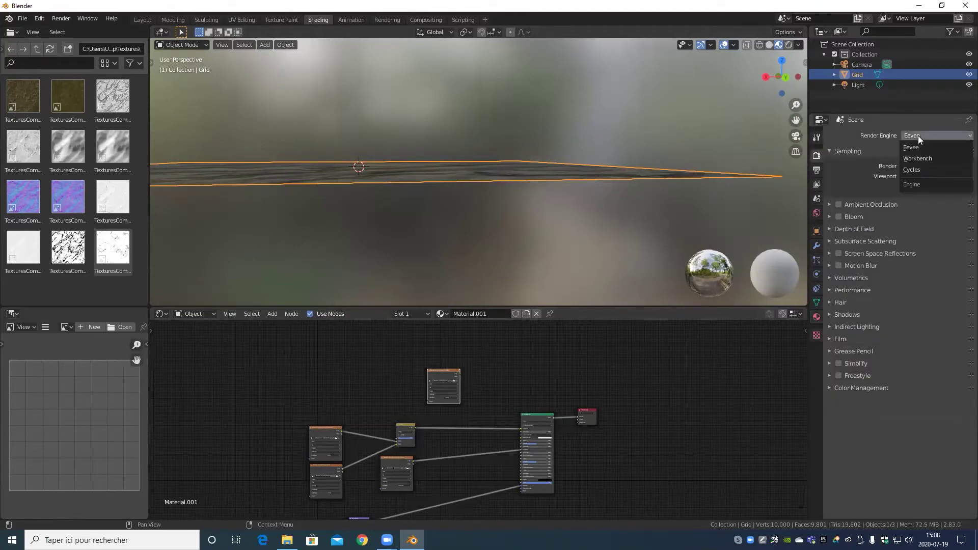
click(920, 169)
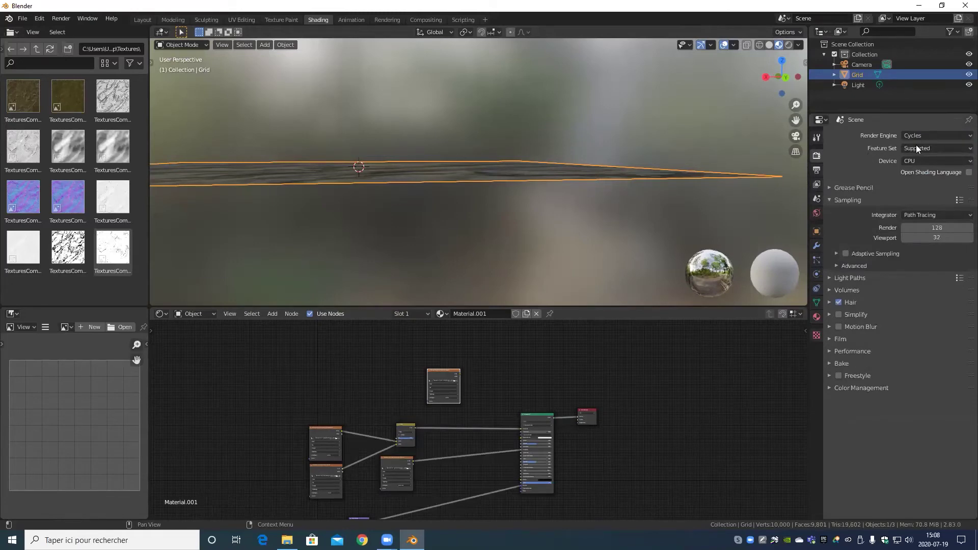
click(951, 145)
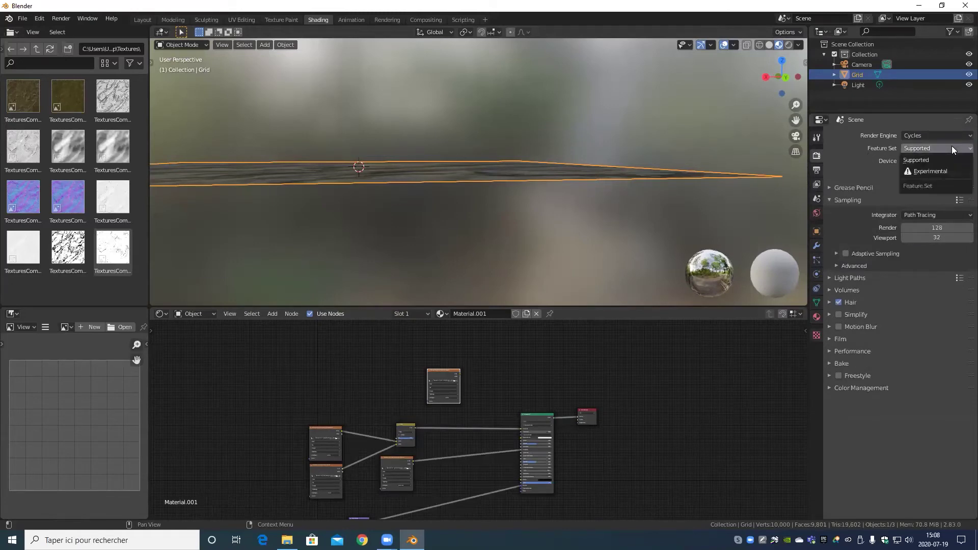
click(936, 169)
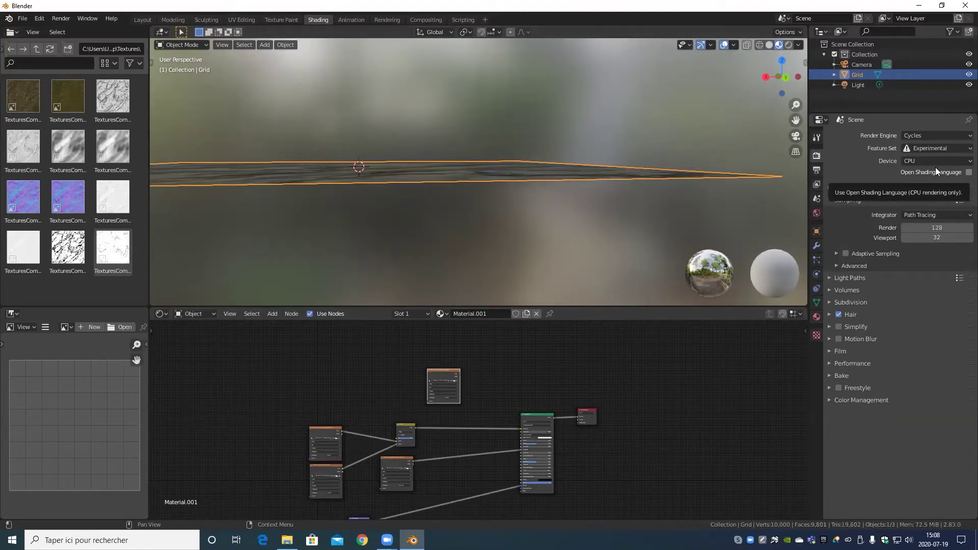
- Move the Material Output node well to the right and place the height texture node between it and the Principled BSDF
scroll(601, 436, up, 3)
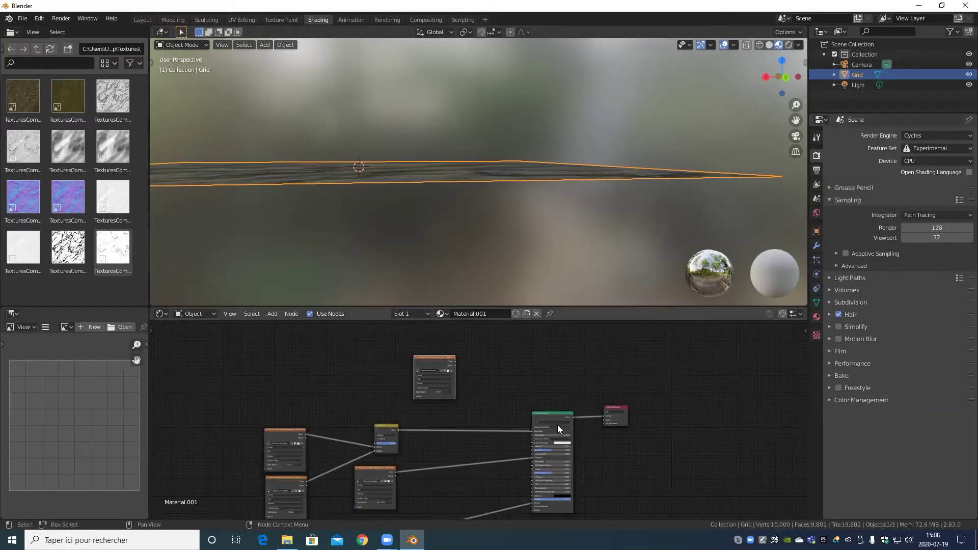
middle_drag(641, 414, 513, 454)
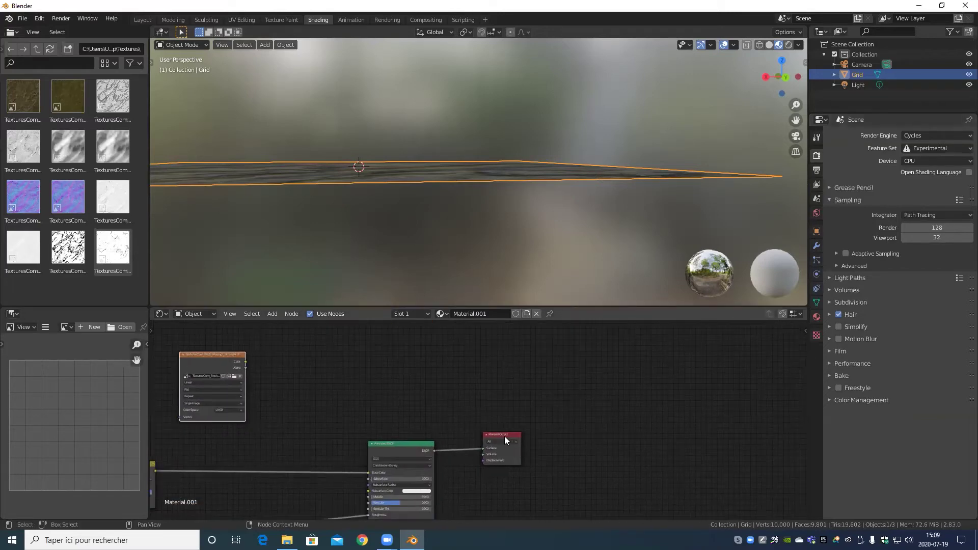
drag(505, 437, 750, 432)
drag(215, 360, 514, 474)
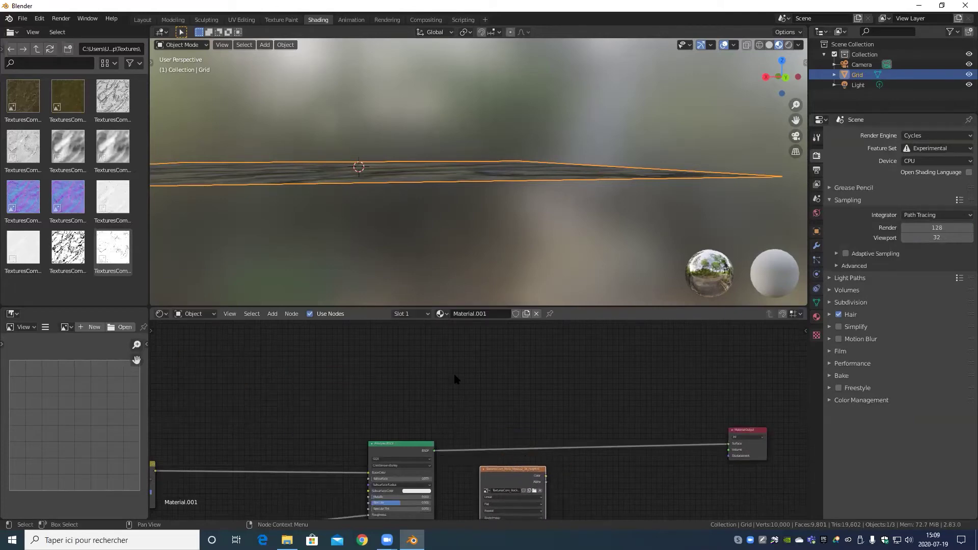
- Switch the 3D viewport to Rendered shading and view the grid's surface at an oblique angle
mouse_move(431, 142)
middle_down()
mouse_move(428, 182)
mouse_move(453, 192)
mouse_move(551, 176)
middle_up()
key(z)
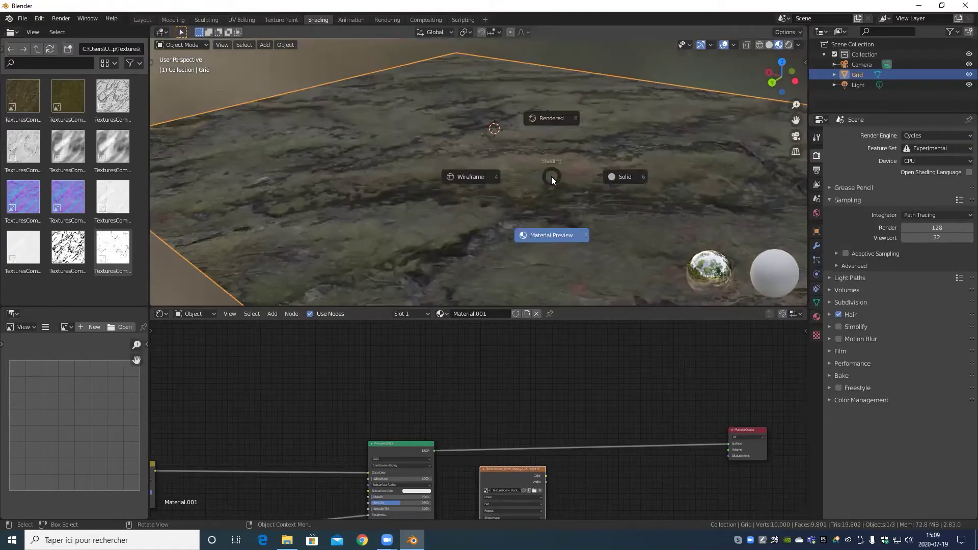
click(553, 119)
scroll(426, 179, up, 2)
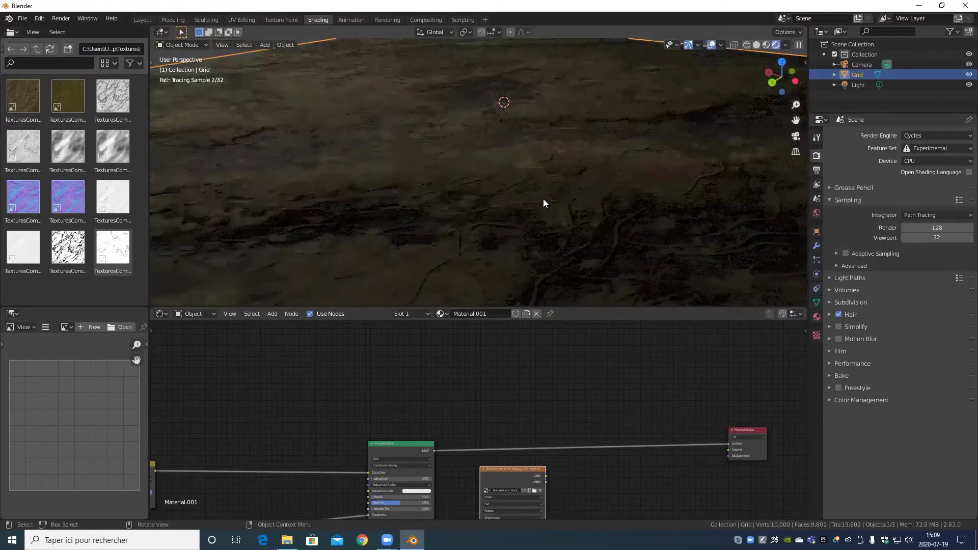
middle_drag(543, 199, 519, 183)
scroll(527, 186, down, 3)
- Add a Displacement node between the height texture node and the Material Output
middle_drag(636, 492, 531, 398)
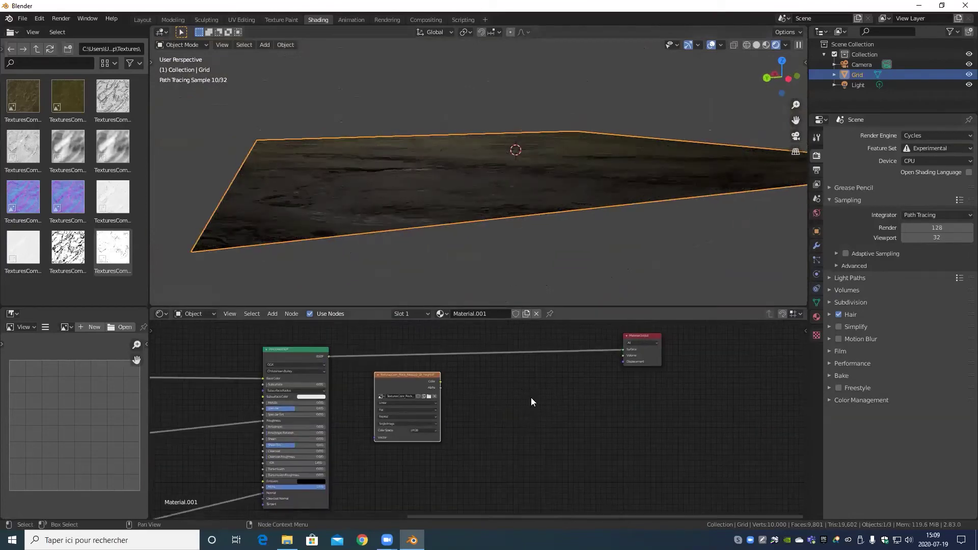
scroll(530, 398, up, 2)
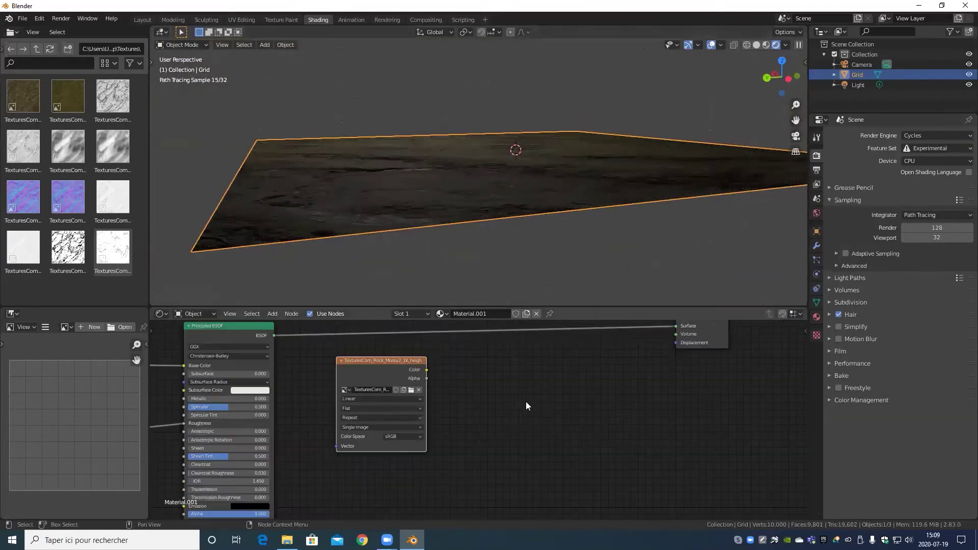
click(272, 313)
mouse_move(302, 433)
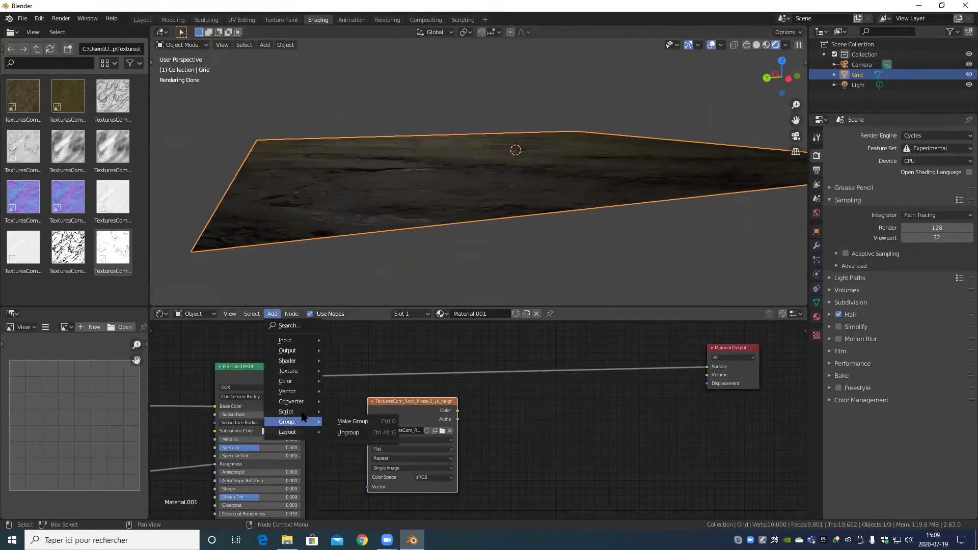
mouse_move(292, 391)
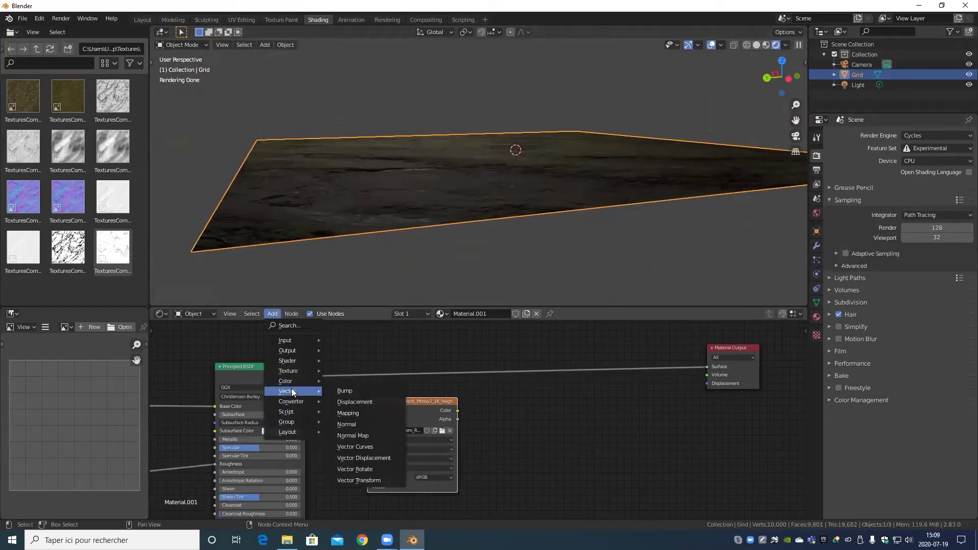
click(373, 403)
- Connect the height texture's Color to the Displacement node's Height, and its Displacement output to the Material Output's Displacement input
scroll(479, 443, up, 2)
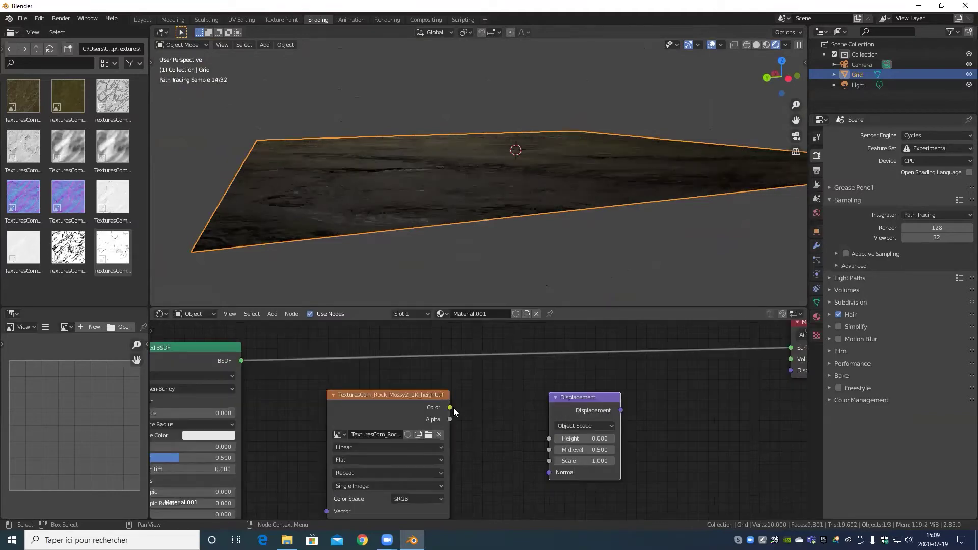
drag(450, 407, 549, 438)
scroll(704, 399, down, 2)
middle_drag(704, 395, 452, 434)
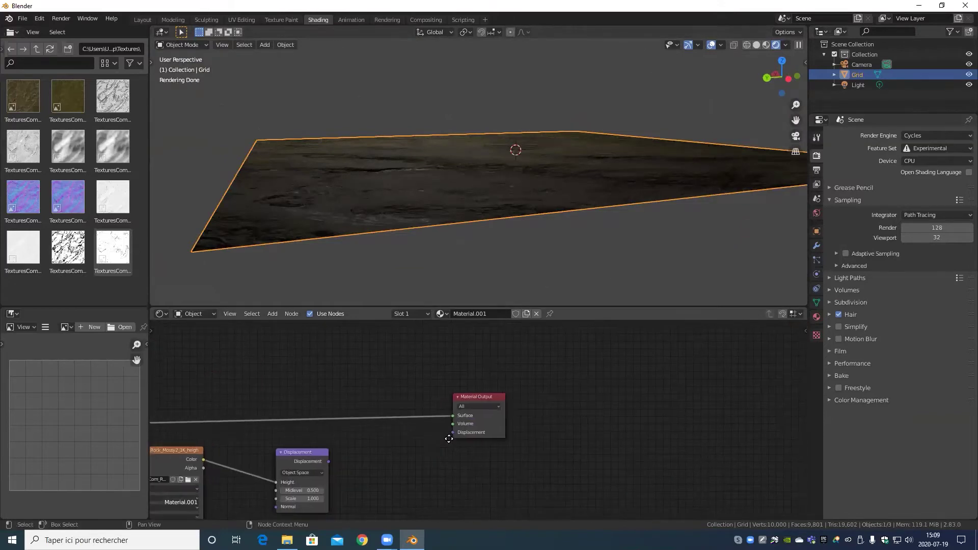
drag(330, 451, 453, 423)
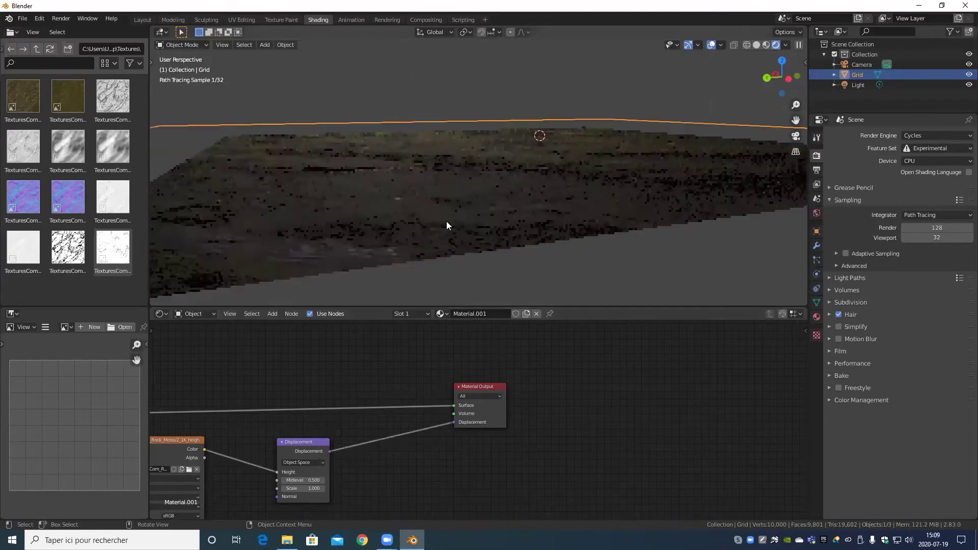
scroll(554, 206, down, 3)
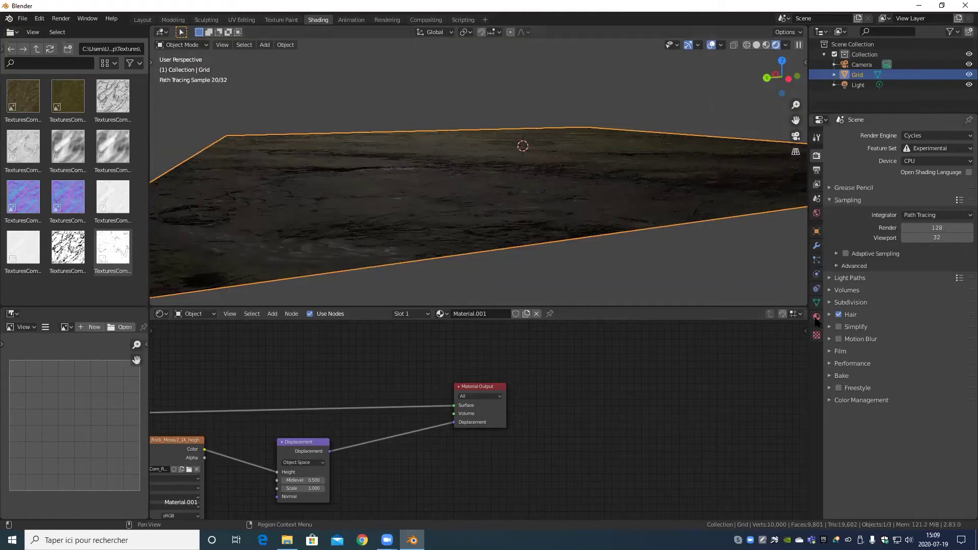
- Set the material's surface displacement method to Displacement Only
click(816, 317)
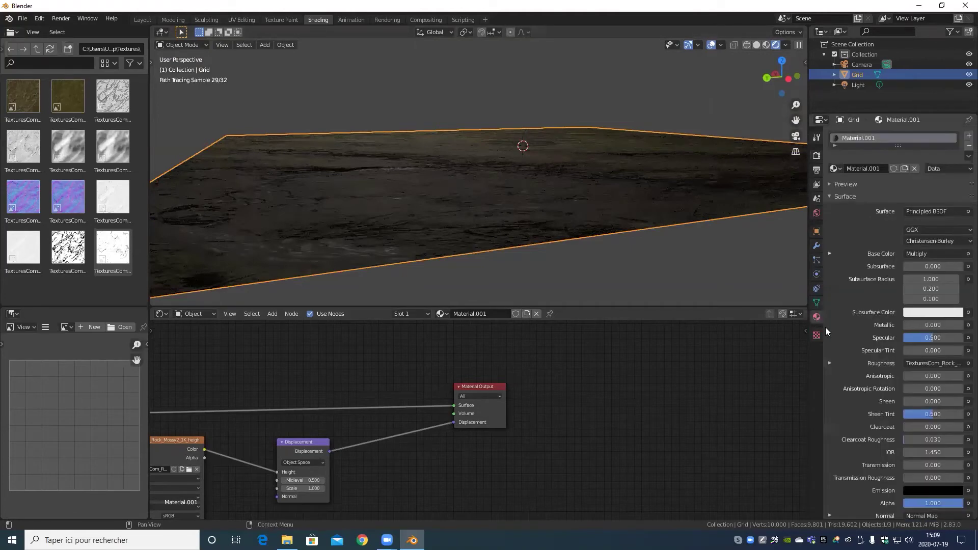
scroll(856, 339, down, 4)
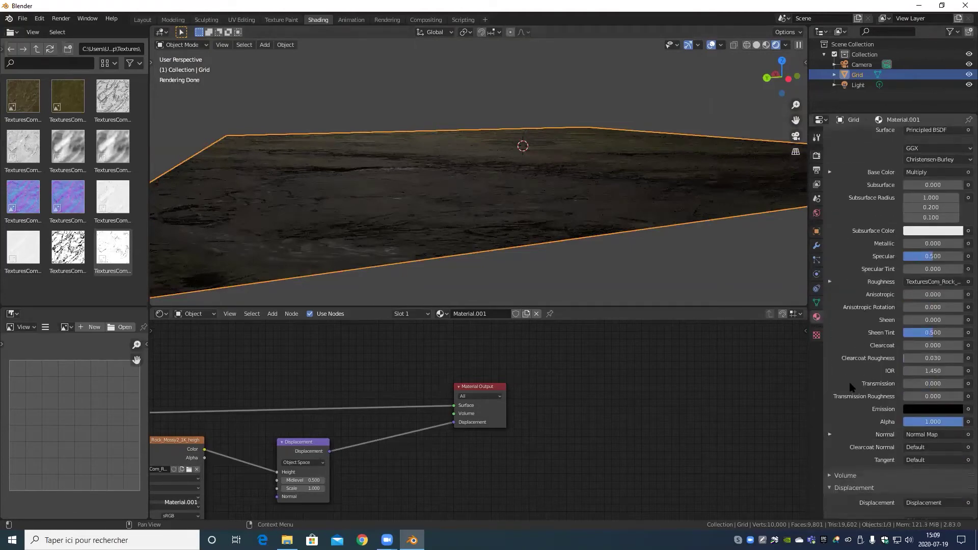
scroll(854, 389, down, 5)
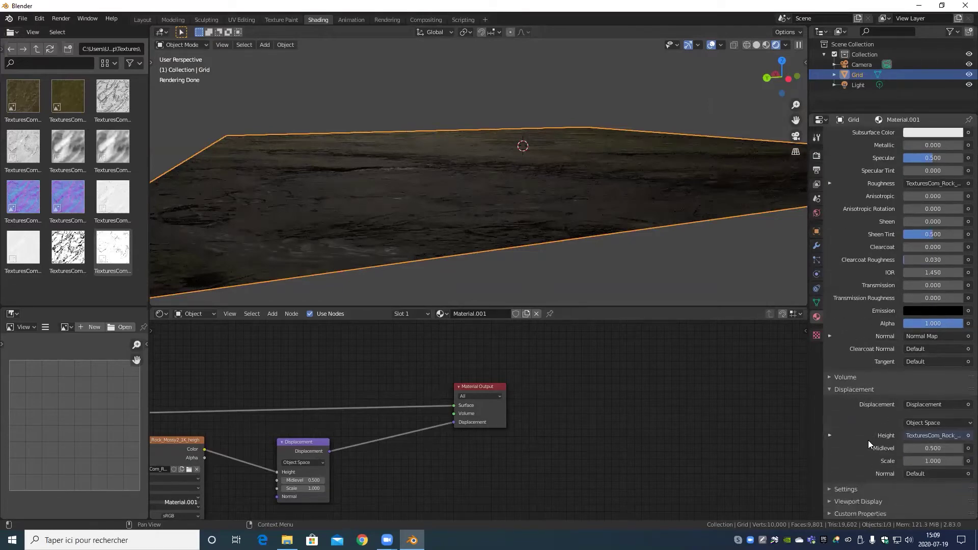
click(839, 490)
scroll(836, 486, down, 7)
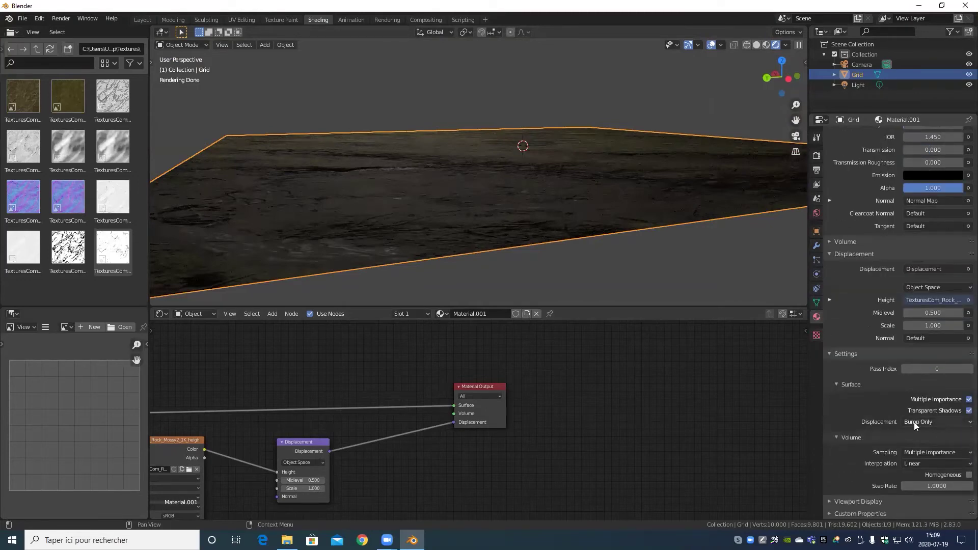
click(930, 422)
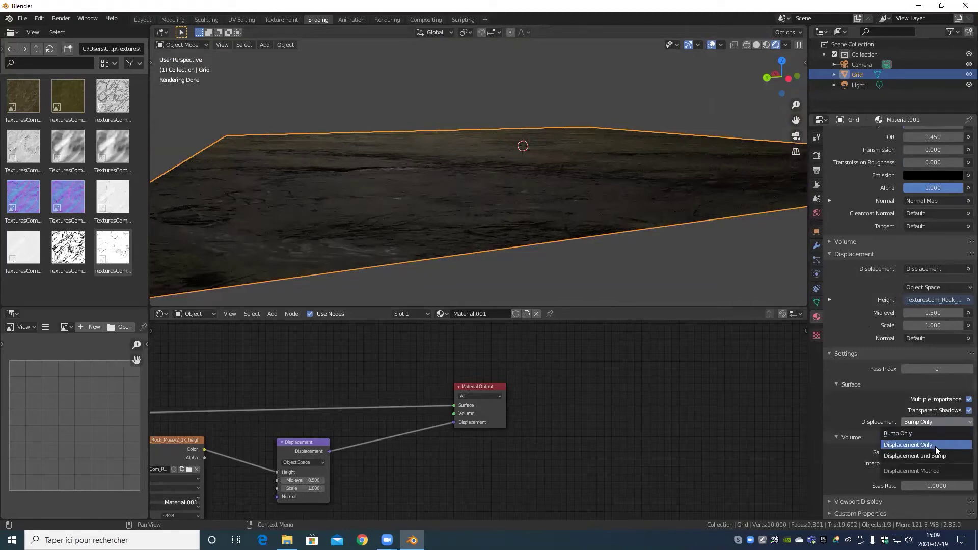
click(937, 446)
- Examine the displaced rock terrain from several angles and distances, and review the material's node chain
scroll(528, 140, down, 3)
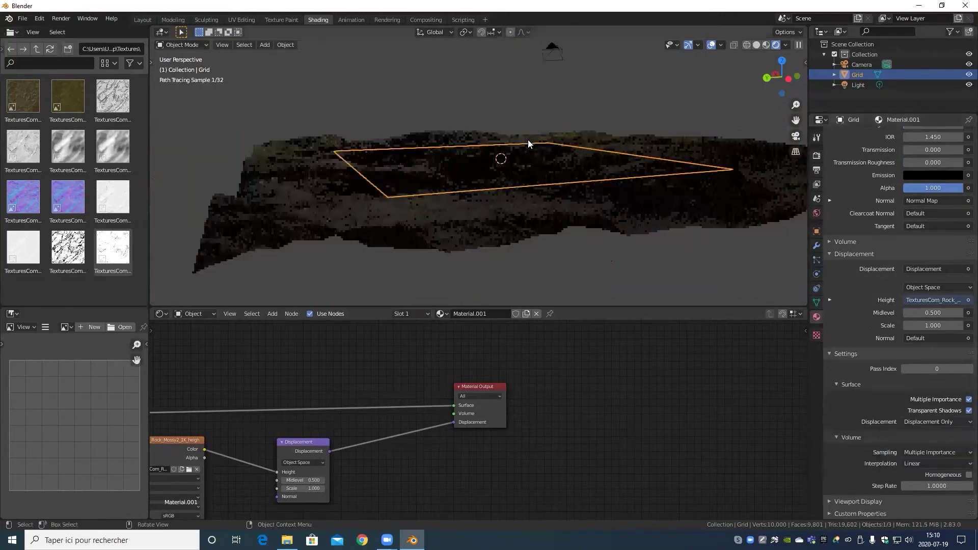
mouse_move(528, 140)
middle_down()
mouse_move(532, 181)
mouse_move(581, 210)
mouse_move(579, 193)
mouse_move(590, 192)
mouse_move(626, 207)
mouse_move(526, 222)
mouse_move(575, 212)
mouse_move(534, 200)
mouse_move(471, 208)
mouse_move(431, 191)
mouse_move(476, 187)
mouse_move(466, 249)
mouse_move(453, 236)
mouse_move(495, 236)
mouse_move(475, 218)
mouse_move(562, 220)
mouse_move(539, 222)
mouse_move(542, 244)
mouse_move(553, 232)
middle_up()
scroll(655, 218, up, 5)
scroll(593, 207, down, 4)
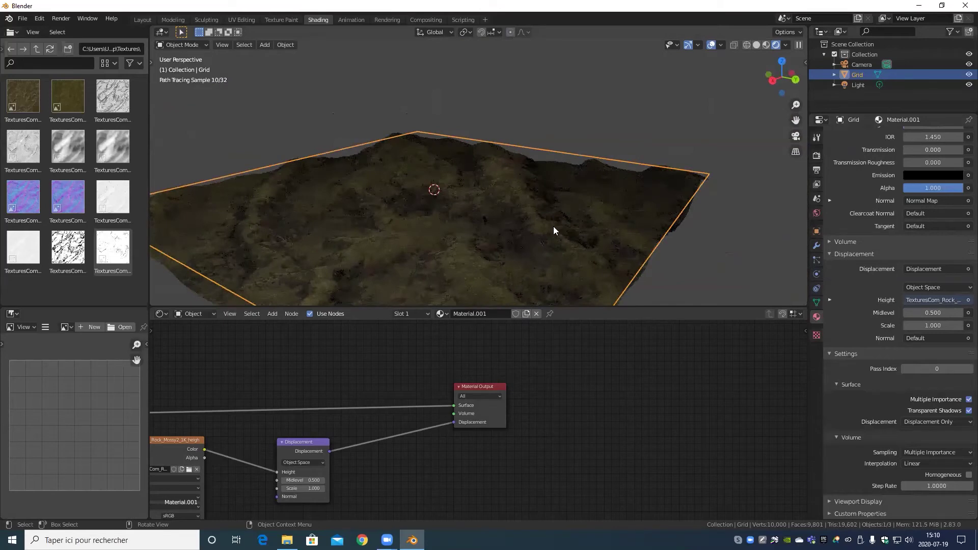
scroll(569, 197, up, 4)
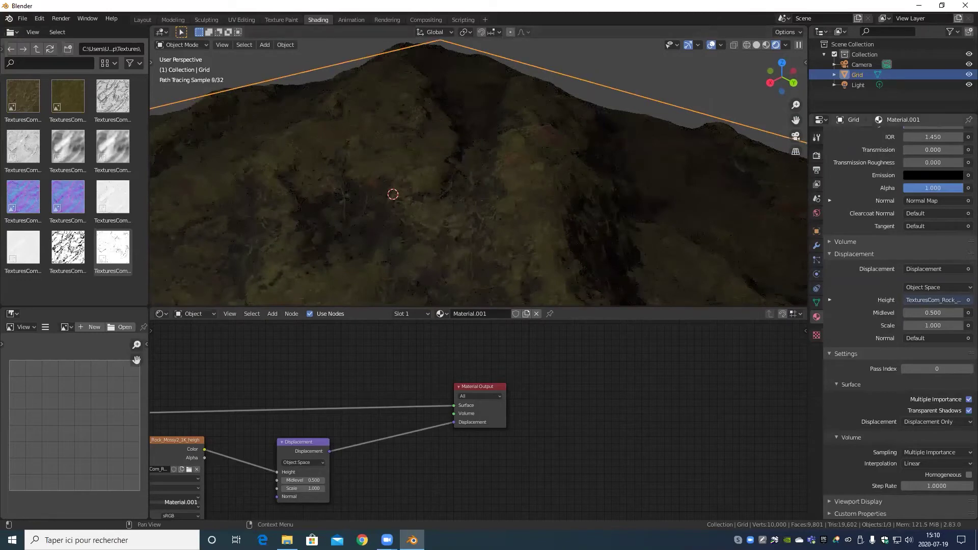
scroll(385, 141, down, 5)
middle_drag(559, 184, 536, 182)
scroll(525, 162, up, 5)
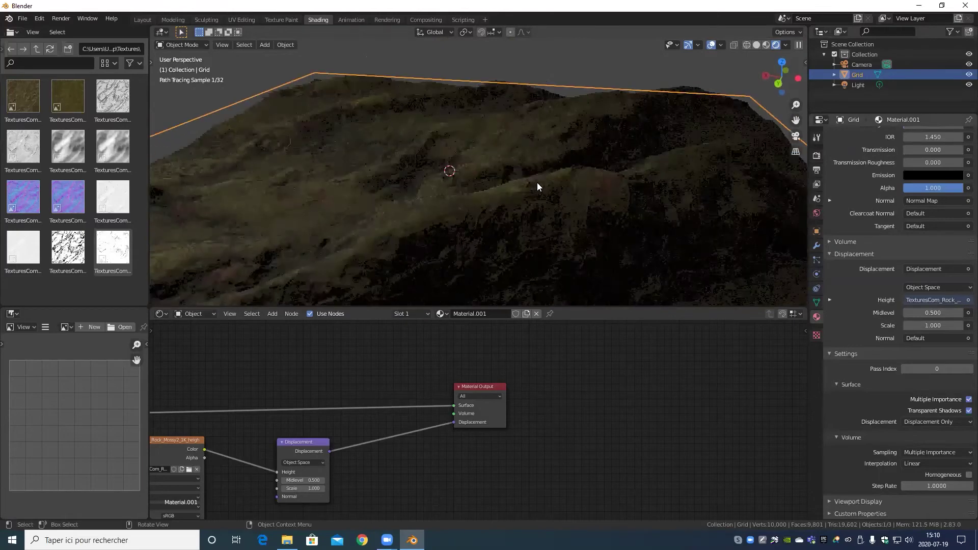
scroll(537, 186, down, 5)
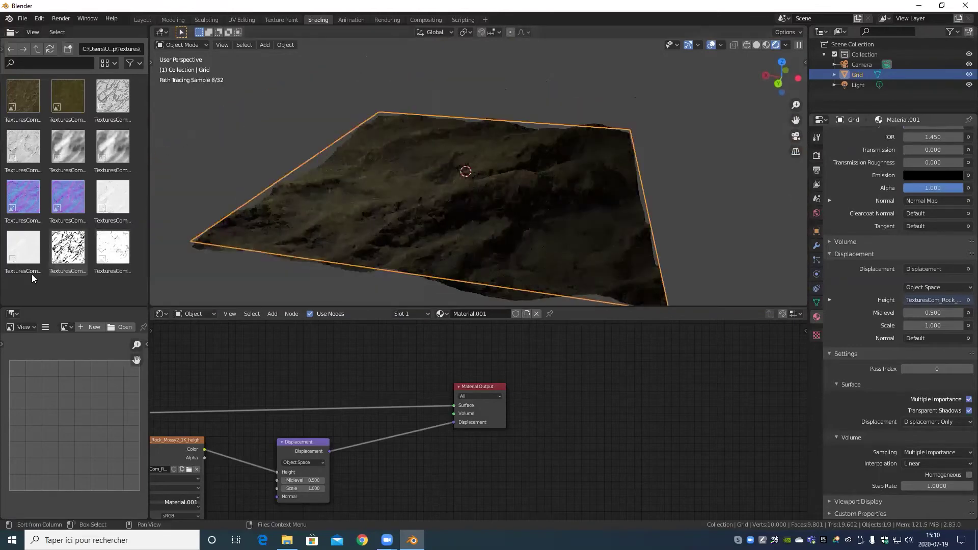
scroll(452, 210, up, 3)
middle_drag(452, 207, 452, 235)
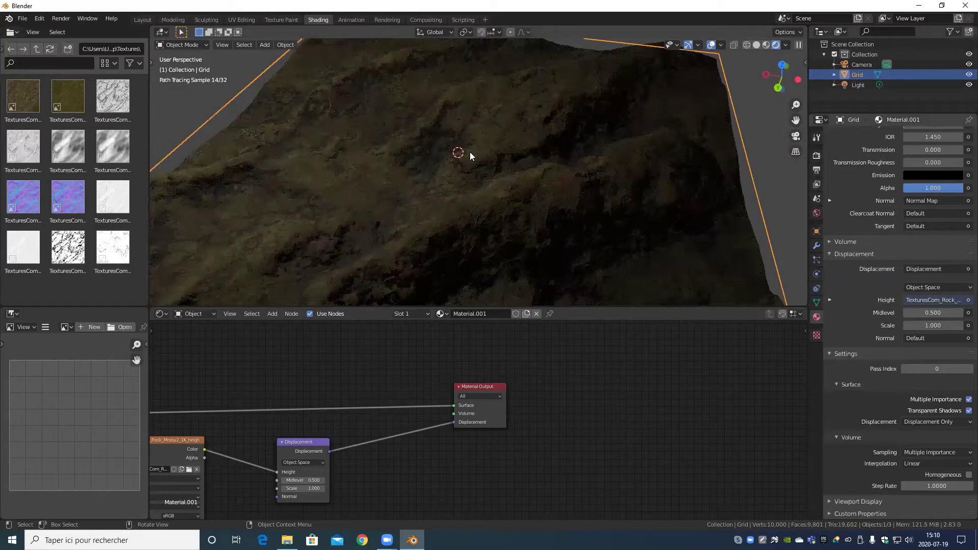
scroll(414, 164, down, 8)
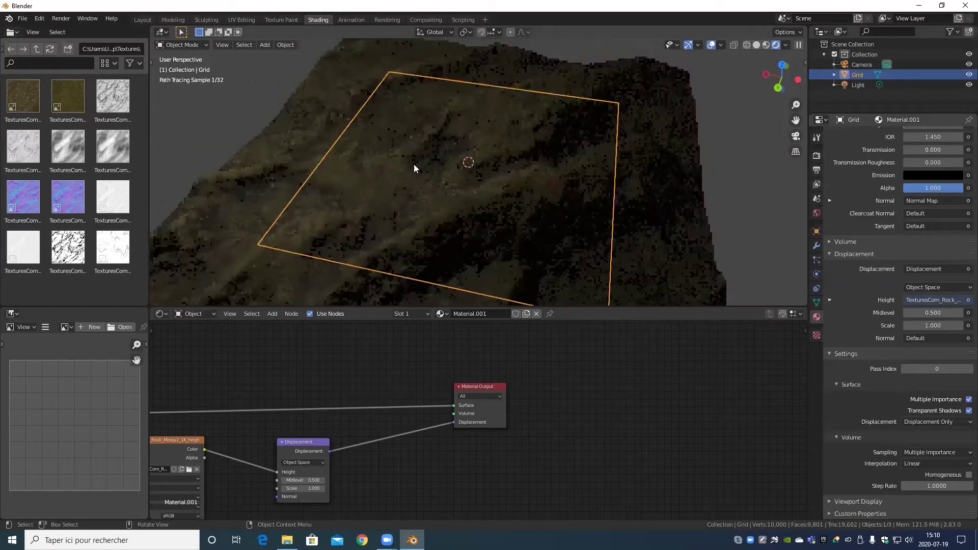
middle_drag(429, 206, 490, 192)
scroll(417, 221, up, 6)
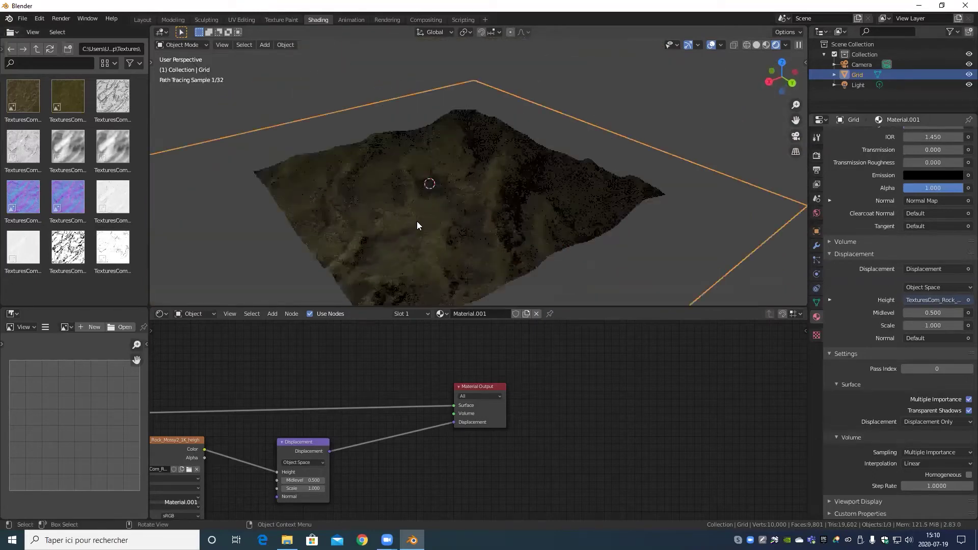
mouse_move(504, 233)
middle_down()
mouse_move(513, 255)
mouse_move(517, 235)
mouse_move(554, 229)
mouse_move(472, 201)
mouse_move(508, 203)
mouse_move(429, 220)
middle_up()
scroll(453, 209, down, 8)
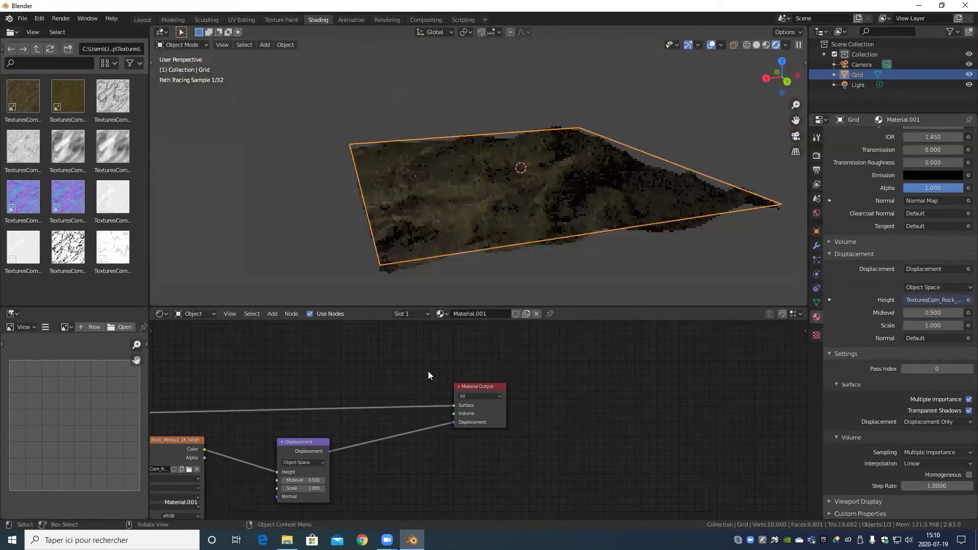
scroll(384, 402, down, 3)
scroll(360, 434, down, 1)
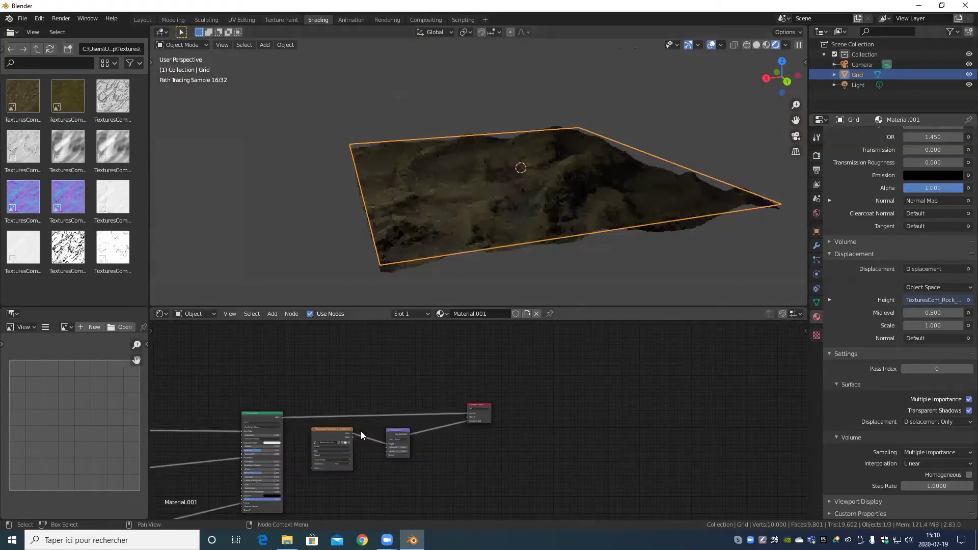
scroll(495, 438, up, 2)
scroll(499, 423, up, 5)
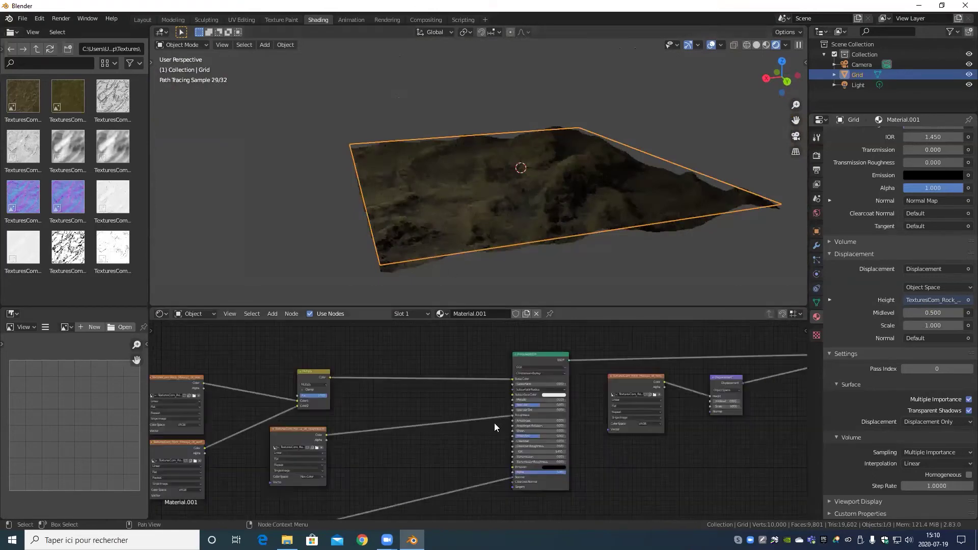
scroll(511, 427, down, 6)
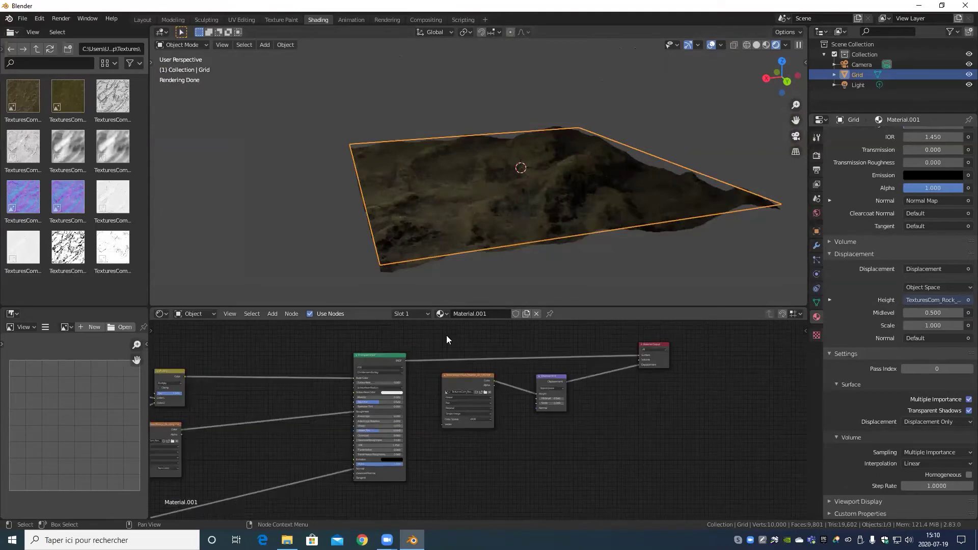
- Review the displaced terrain from above and the material's node chain from the albedo texture to the Material Output
middle_drag(265, 471, 497, 473)
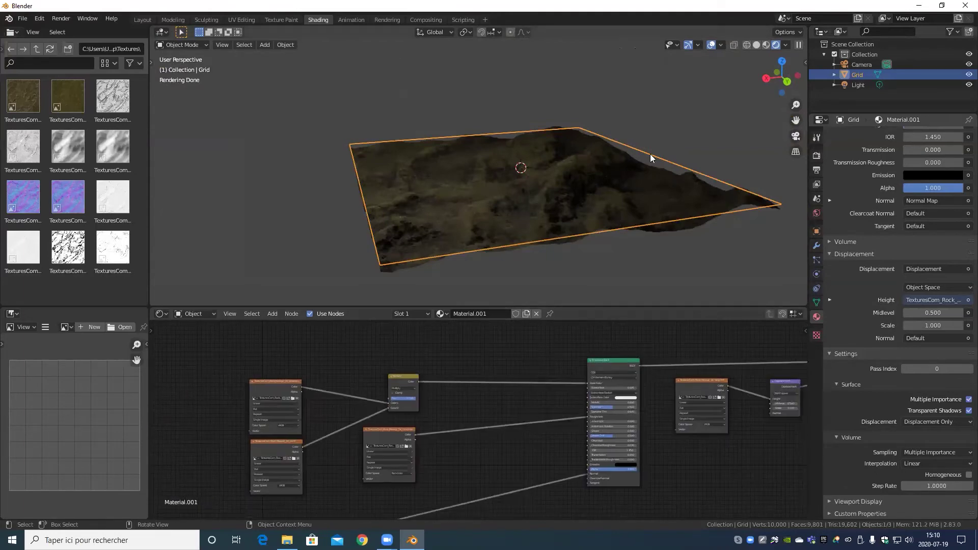
scroll(518, 158, up, 4)
middle_drag(519, 158, 547, 198)
scroll(437, 101, down, 6)
scroll(611, 216, up, 1)
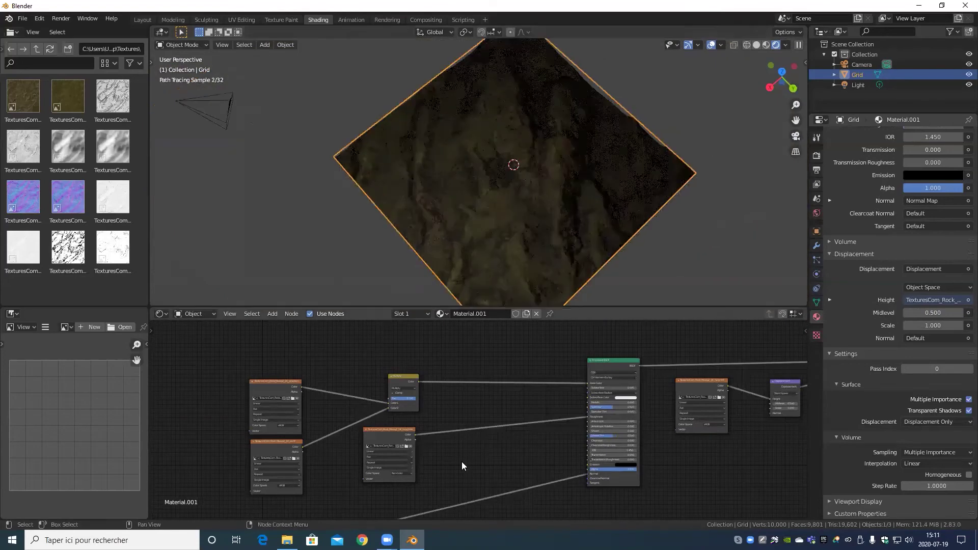
scroll(462, 462, down, 2)
middle_drag(451, 463, 310, 409)
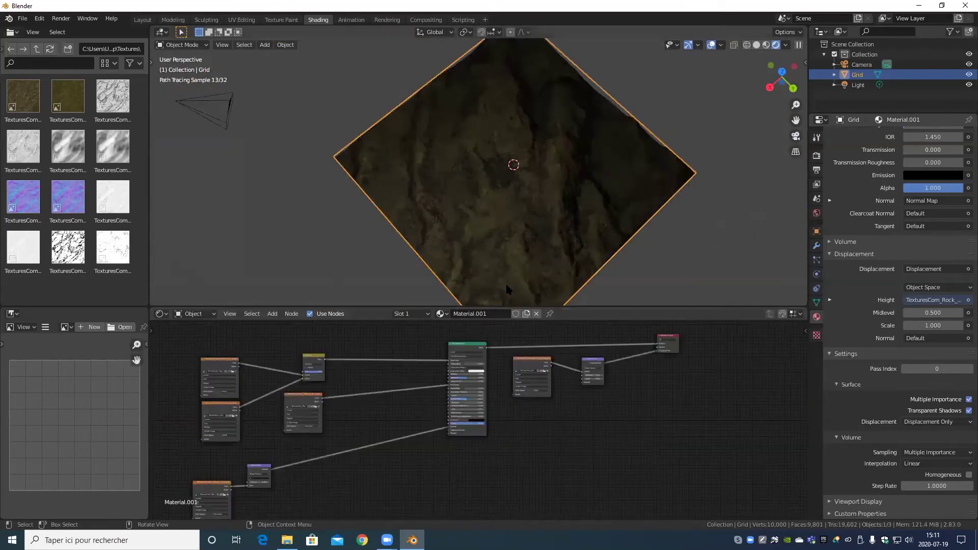
middle_drag(196, 363, 352, 409)
scroll(351, 409, up, 4)
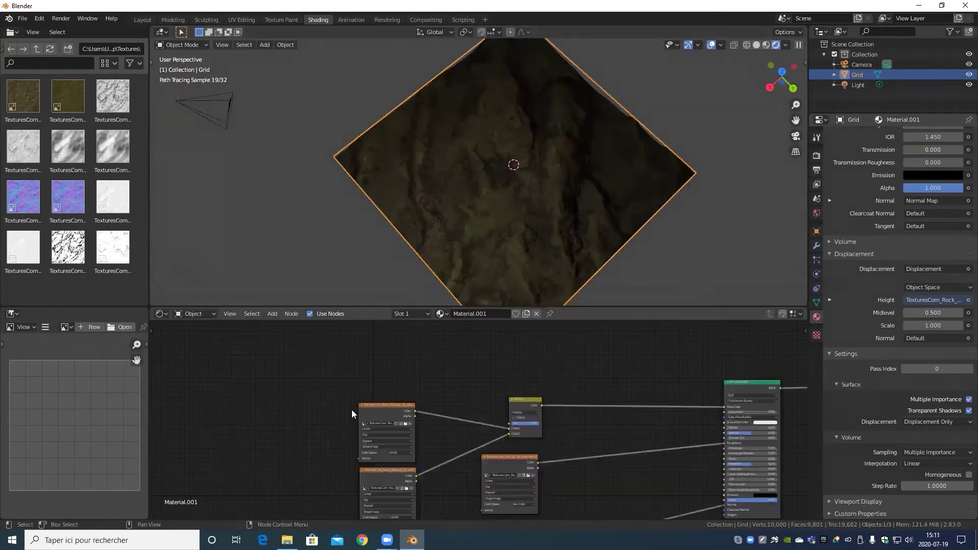
scroll(256, 384, up, 8)
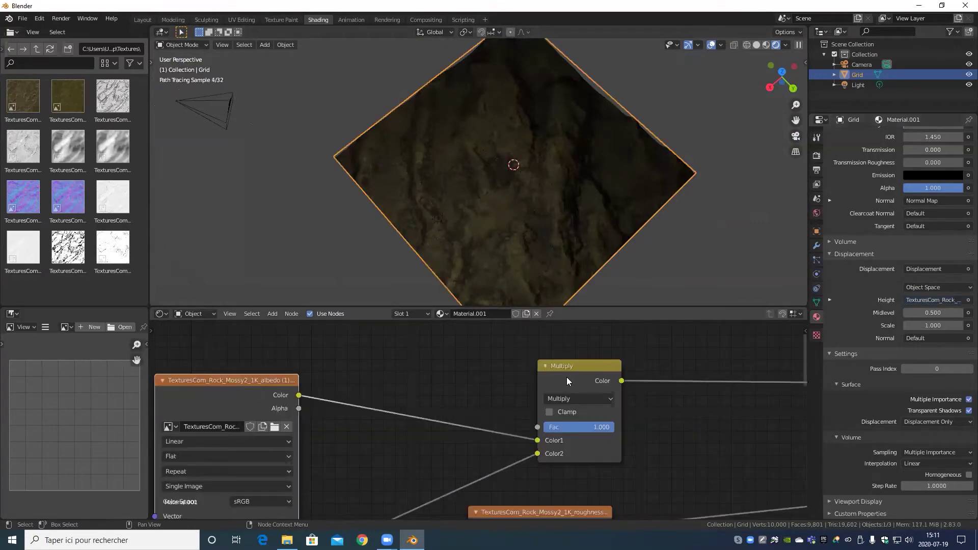
scroll(392, 379, down, 5)
scroll(792, 440, up, 3)
middle_drag(792, 440, 504, 404)
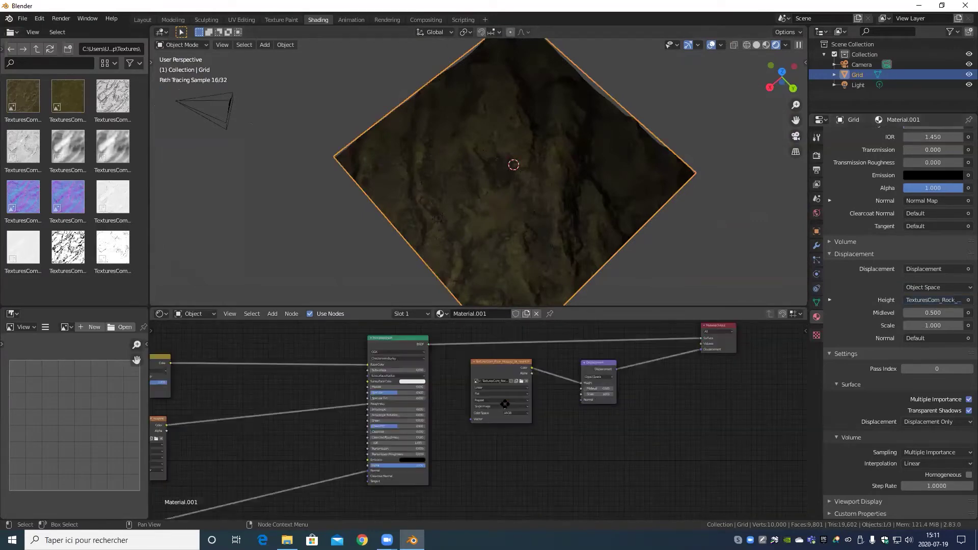
middle_drag(696, 349, 606, 389)
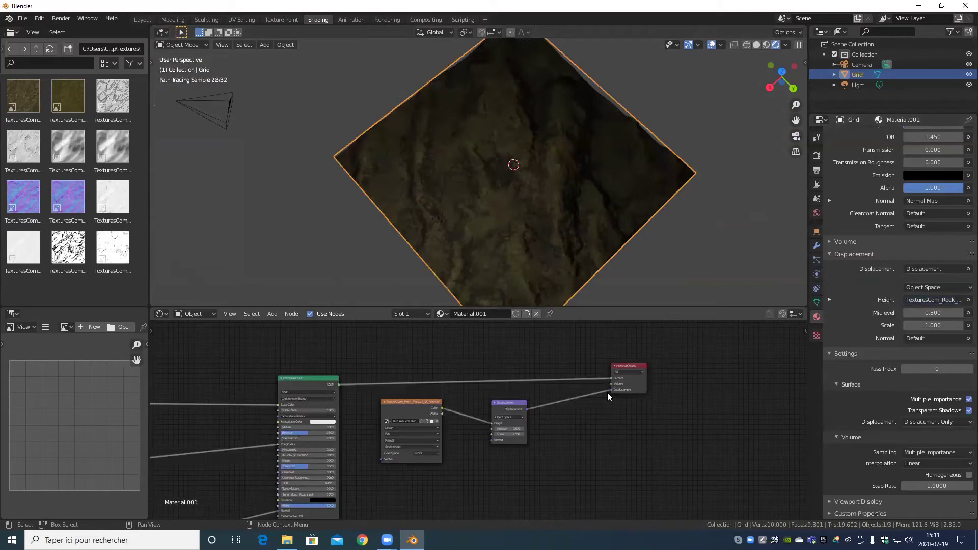
- Disconnect the Material Output's Displacement input and the Principled BSDF's Roughness and Normal inputs
drag(612, 390, 500, 376)
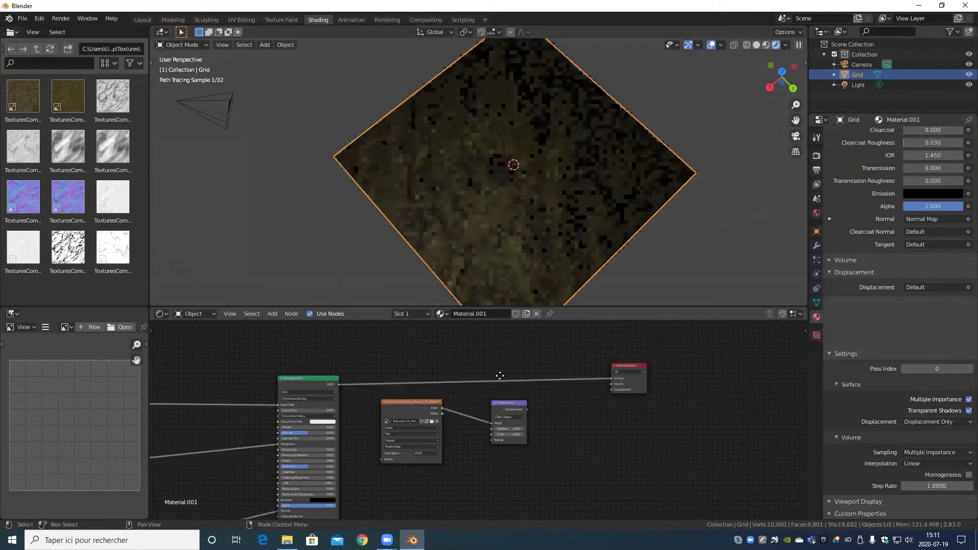
middle_drag(249, 451, 438, 380)
drag(466, 374, 452, 403)
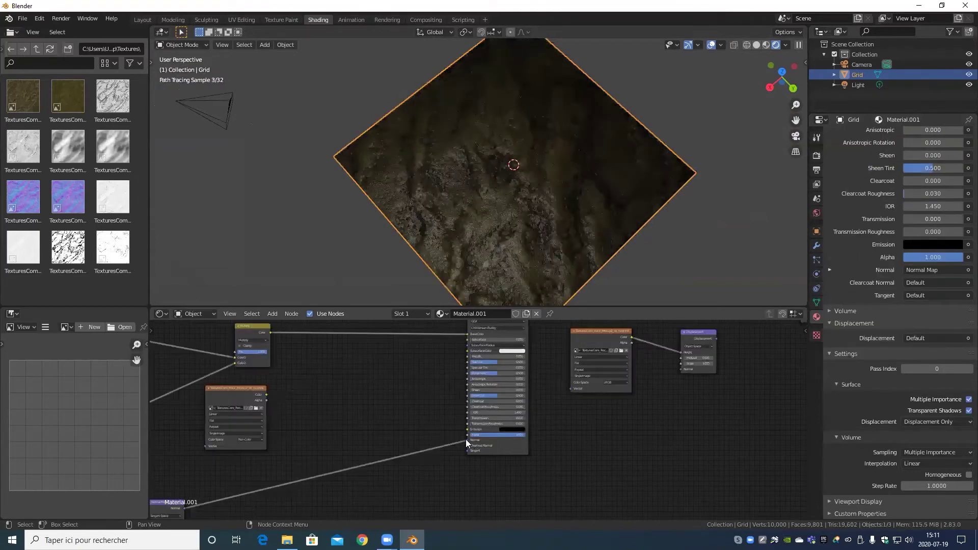
middle_drag(541, 153, 548, 176)
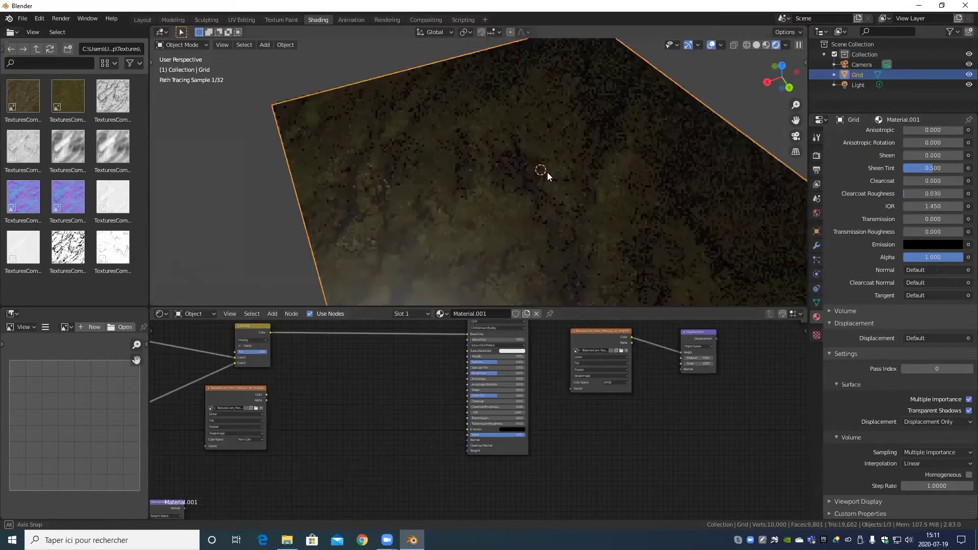
- Connect the albedo texture's Color directly to the Principled BSDF's Base Color, bypassing the Multiply node
key(Home)
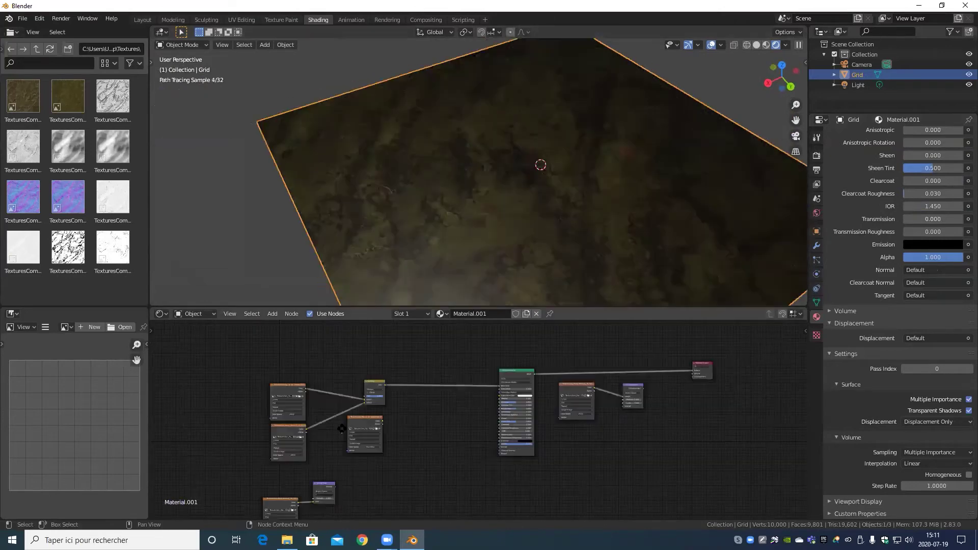
click(282, 392)
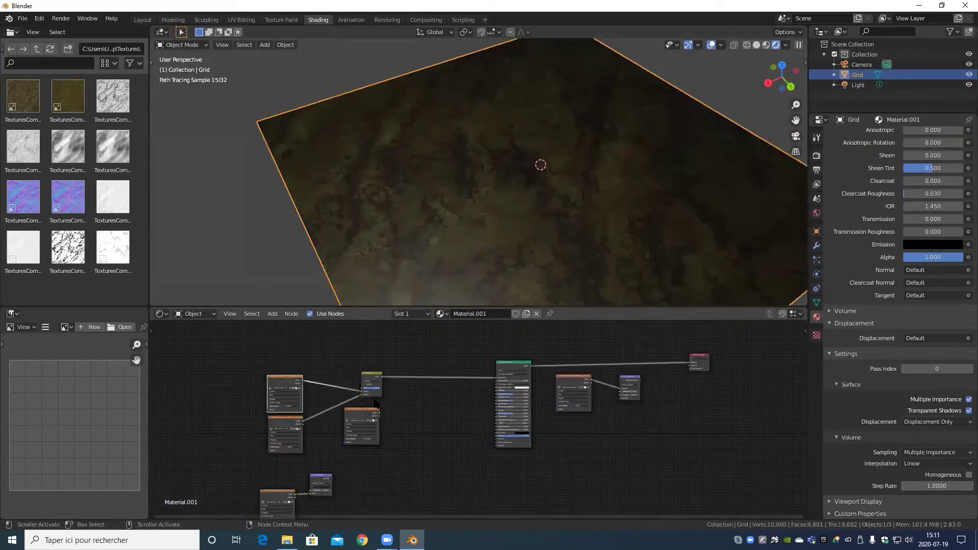
scroll(223, 362, up, 2)
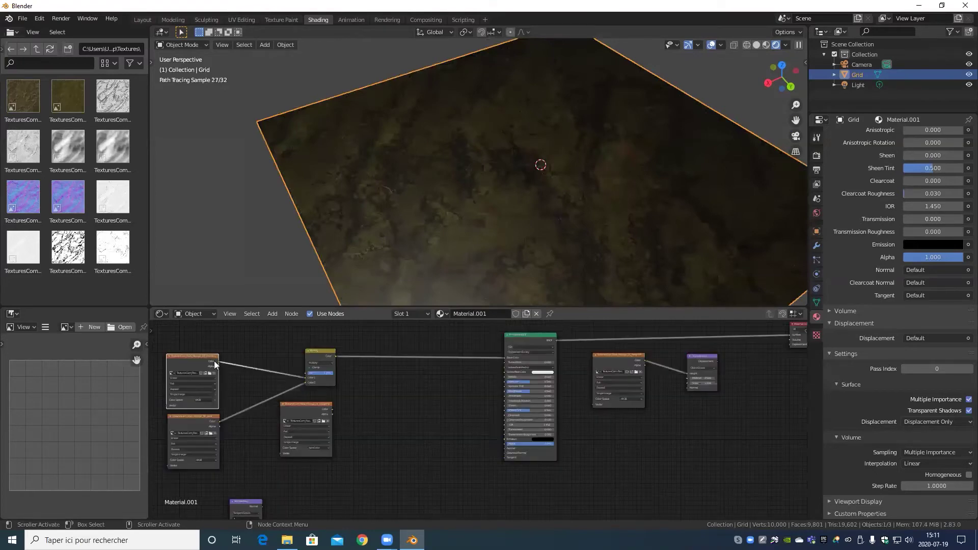
drag(214, 361, 524, 331)
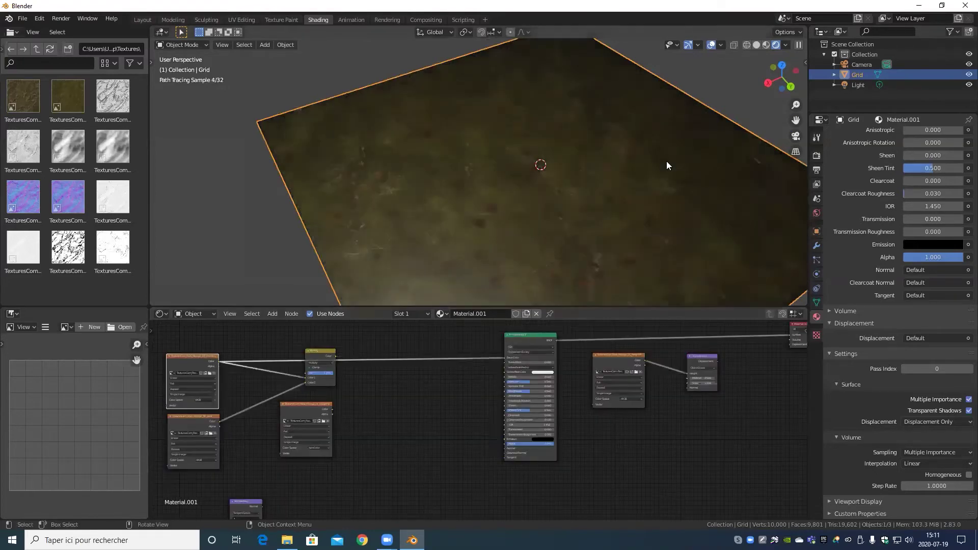
scroll(692, 214, down, 4)
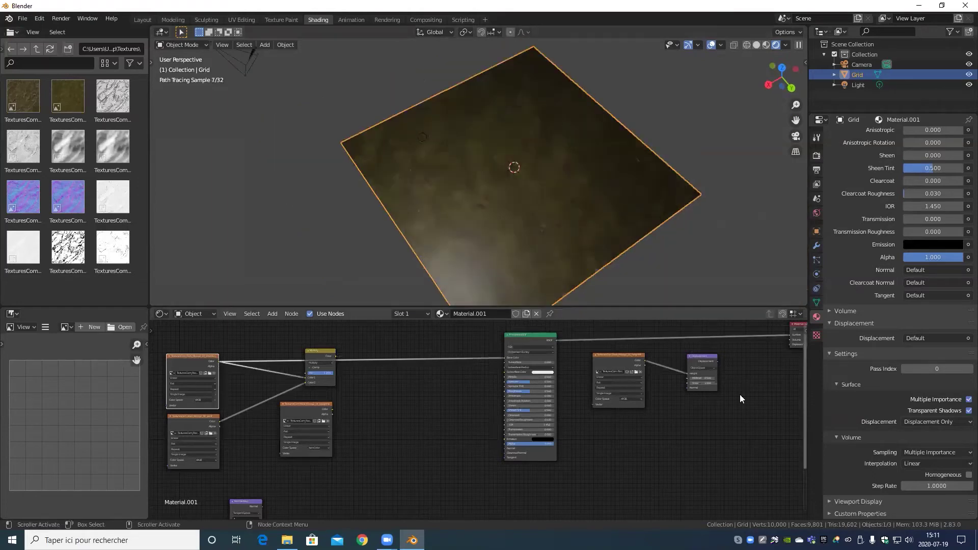
- Set the albedo texture node's texture mapping scale to 4 on X, Y and Z
key(n)
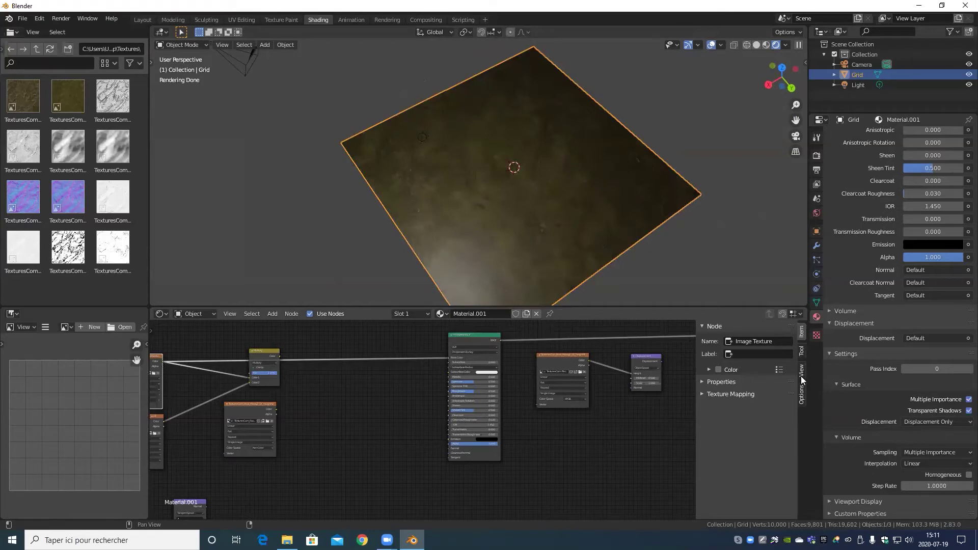
click(801, 350)
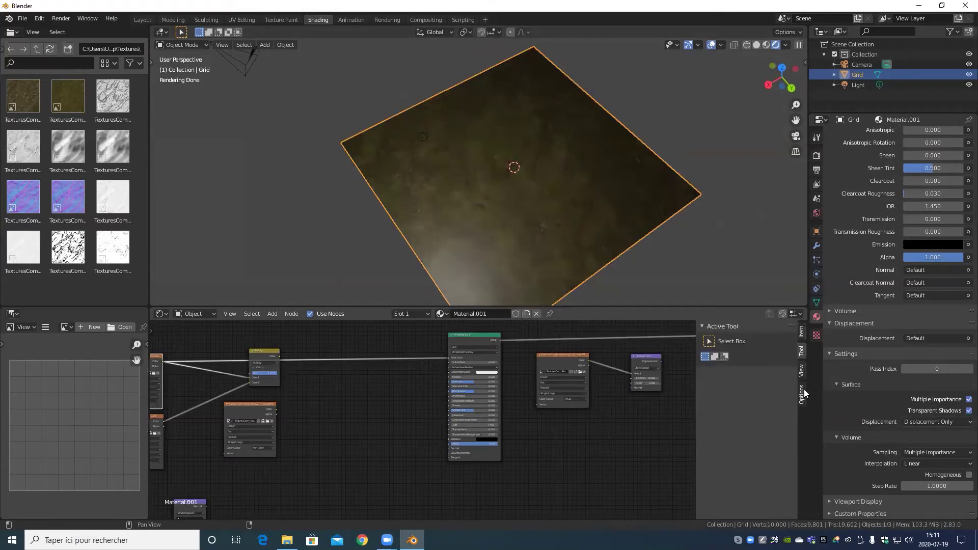
click(801, 394)
click(801, 332)
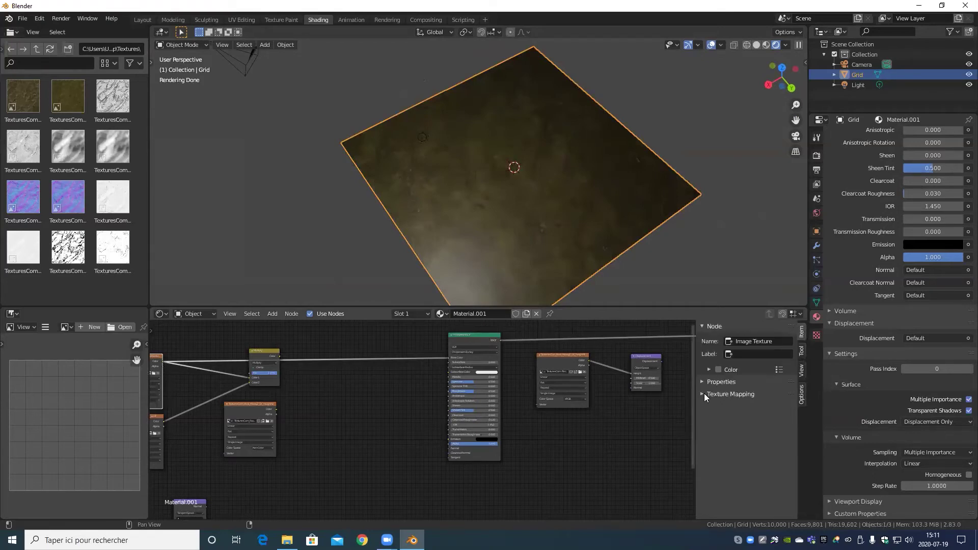
click(704, 393)
scroll(780, 495, down, 2)
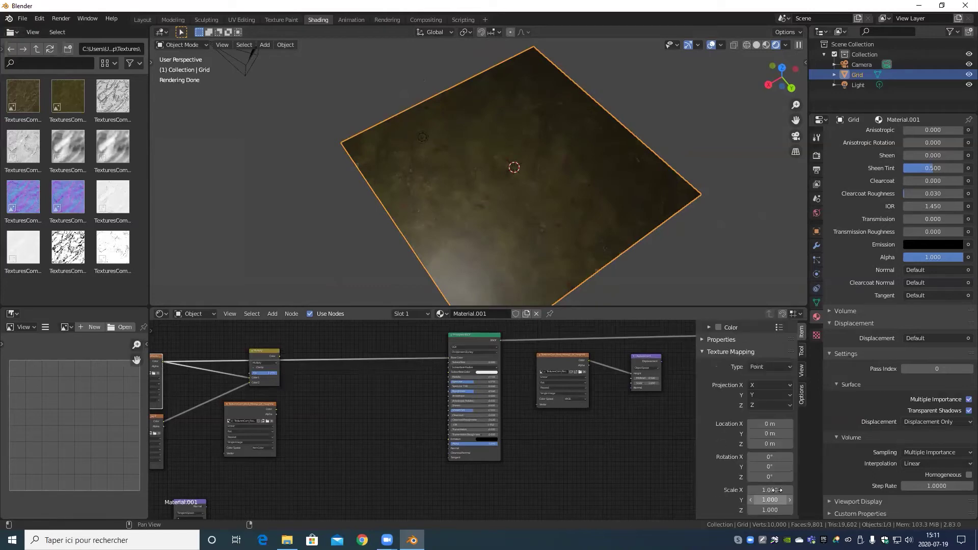
click(778, 488)
text(4)
key(Tab)
text(4)
key(Tab)
text(4)
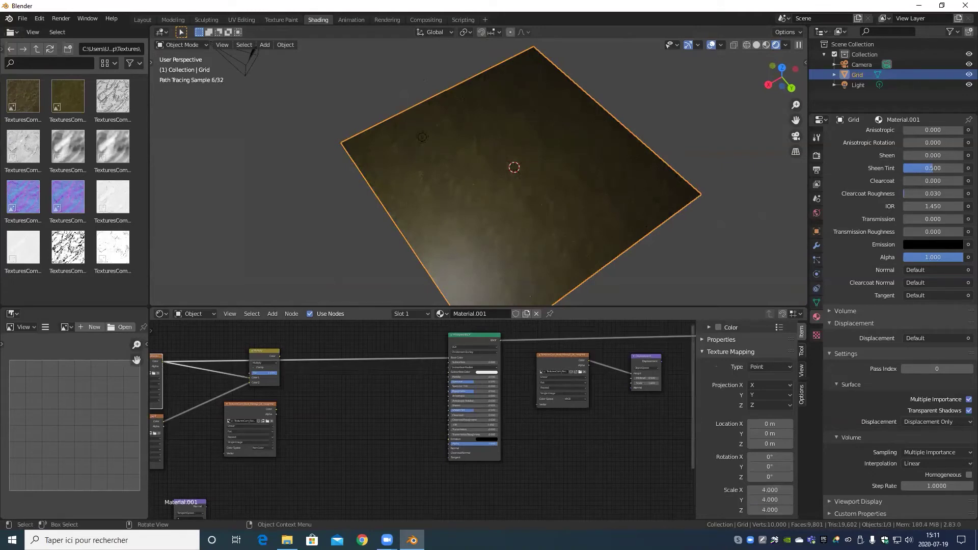
key(Return)
- Examine the tiling of the albedo texture on the grid from several angles and distances, including from below
scroll(561, 143, up, 4)
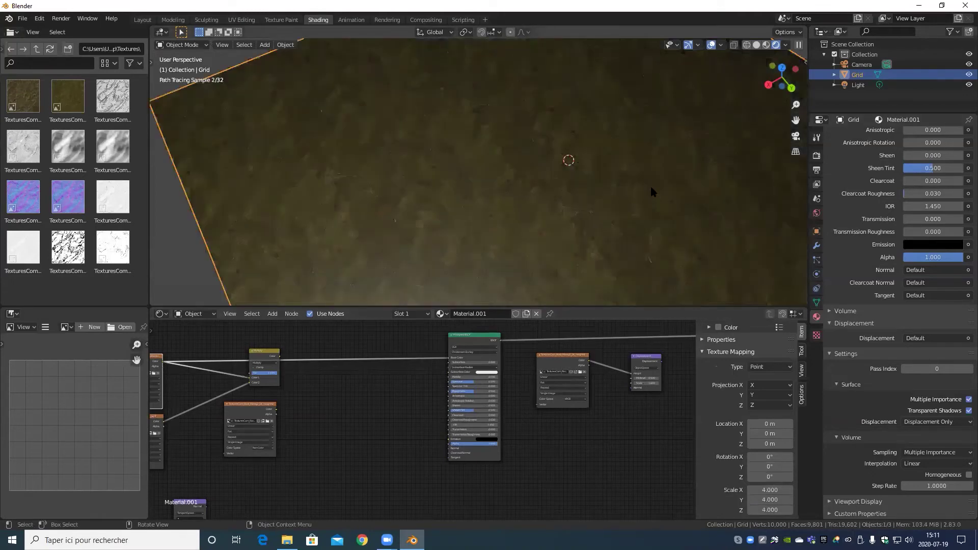
scroll(611, 188, down, 3)
middle_drag(567, 188, 583, 209)
scroll(584, 211, up, 6)
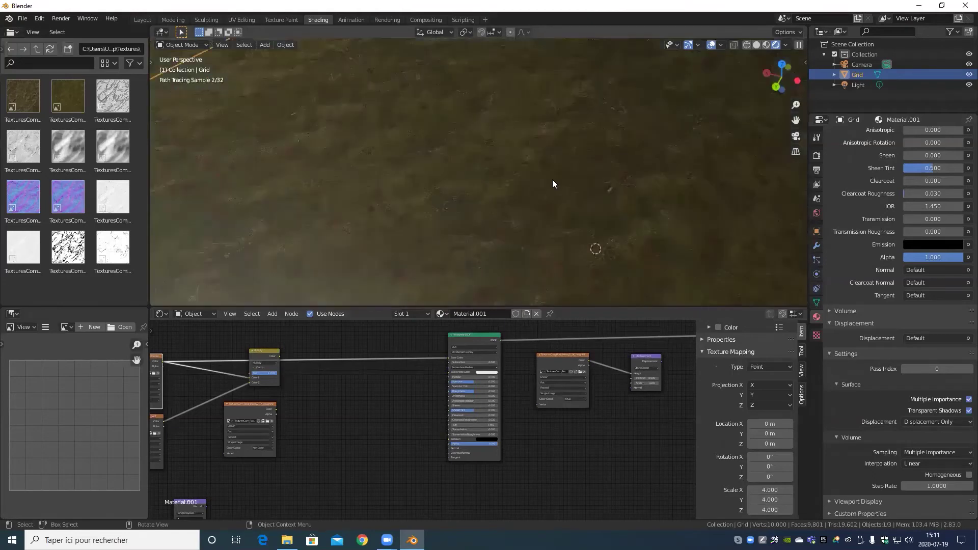
scroll(552, 183, down, 4)
middle_drag(496, 223, 572, 307)
scroll(561, 163, down, 4)
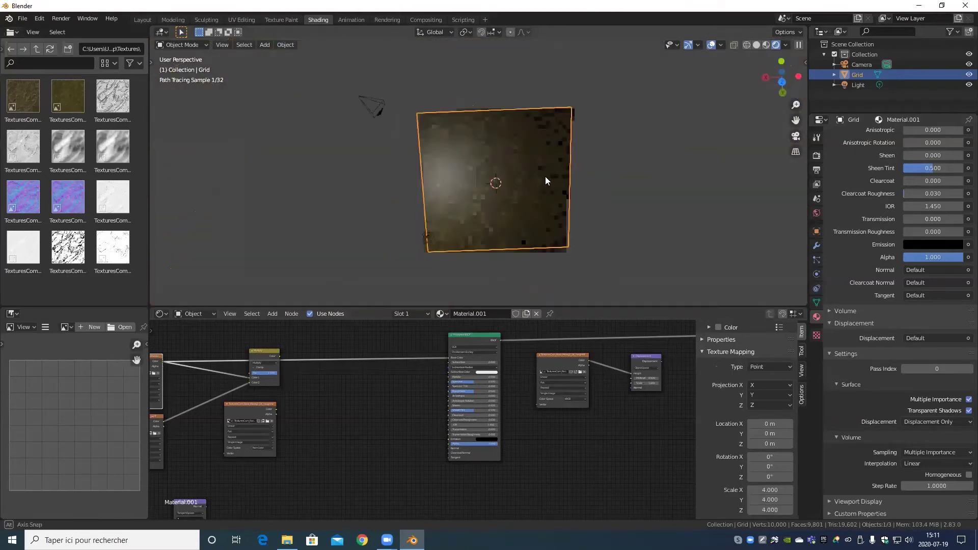
middle_drag(545, 177, 521, 171)
scroll(520, 173, up, 5)
scroll(530, 182, down, 4)
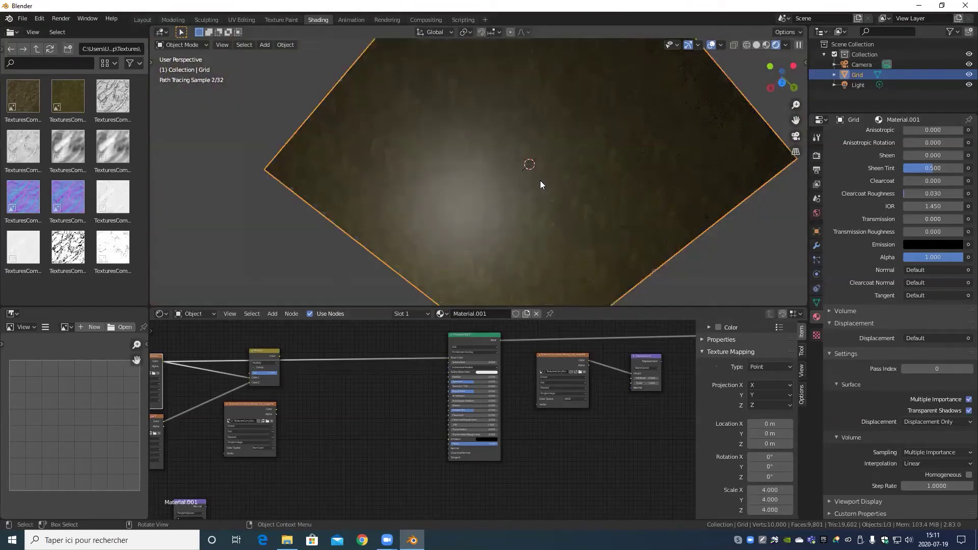
middle_drag(513, 92, 511, 86)
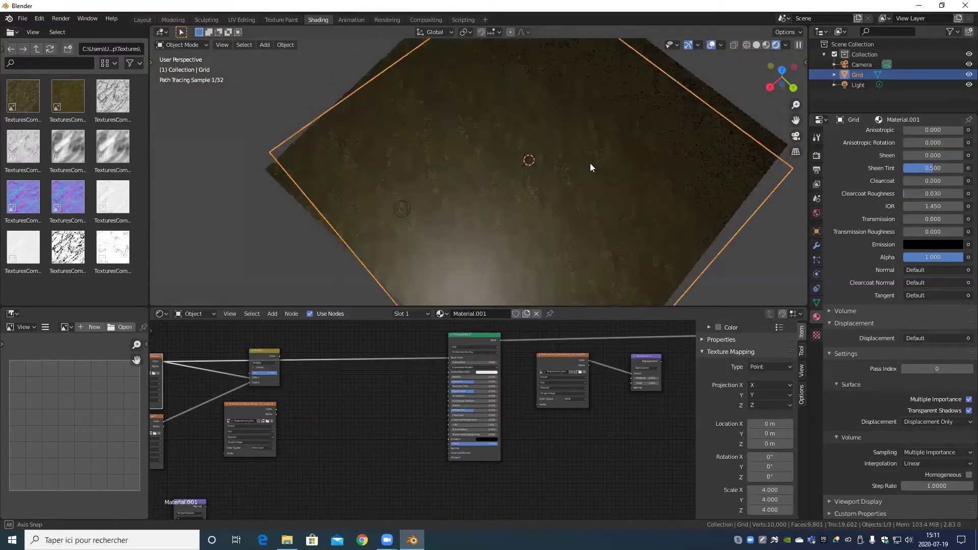
middle_drag(590, 164, 414, 144)
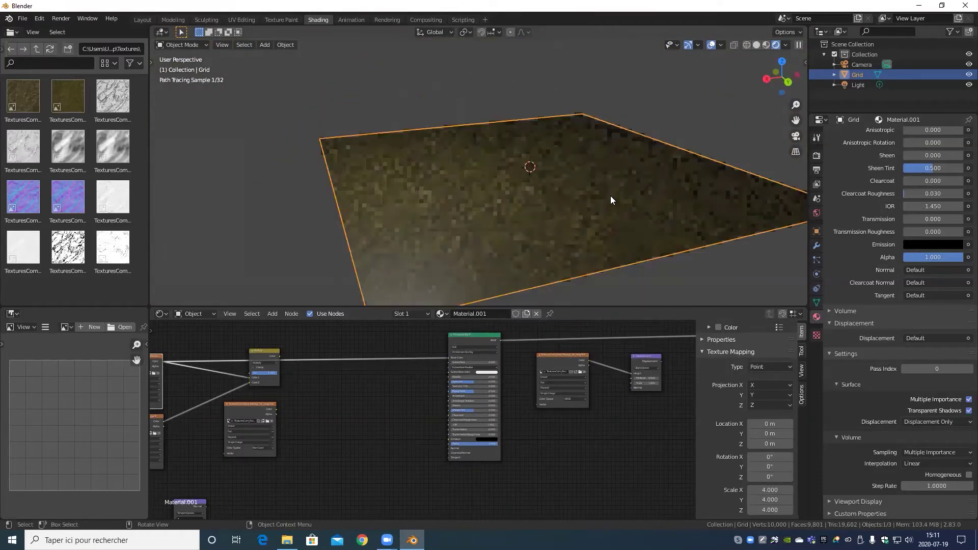
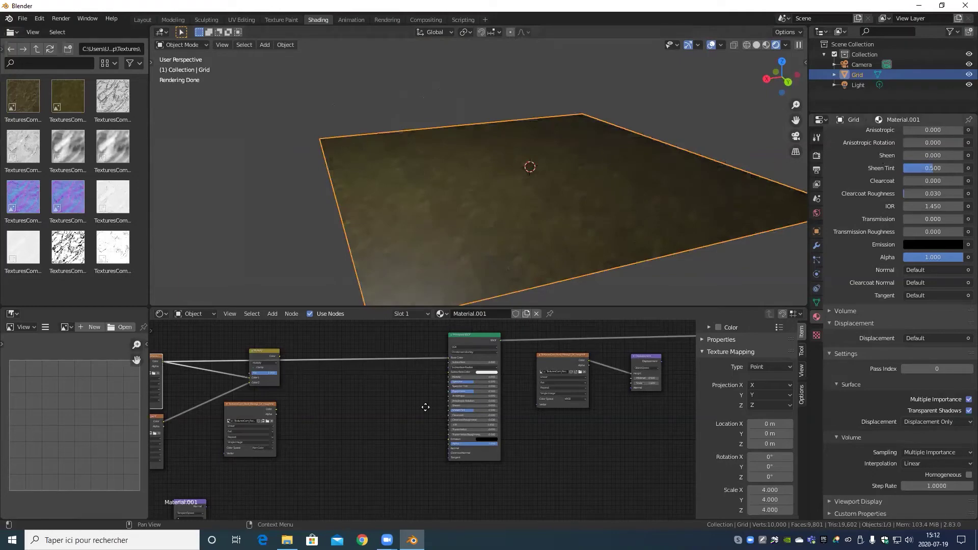
- Set the texture mapping scale to 4 on all axes for the second image texture feeding the Multiply node
key(Home)
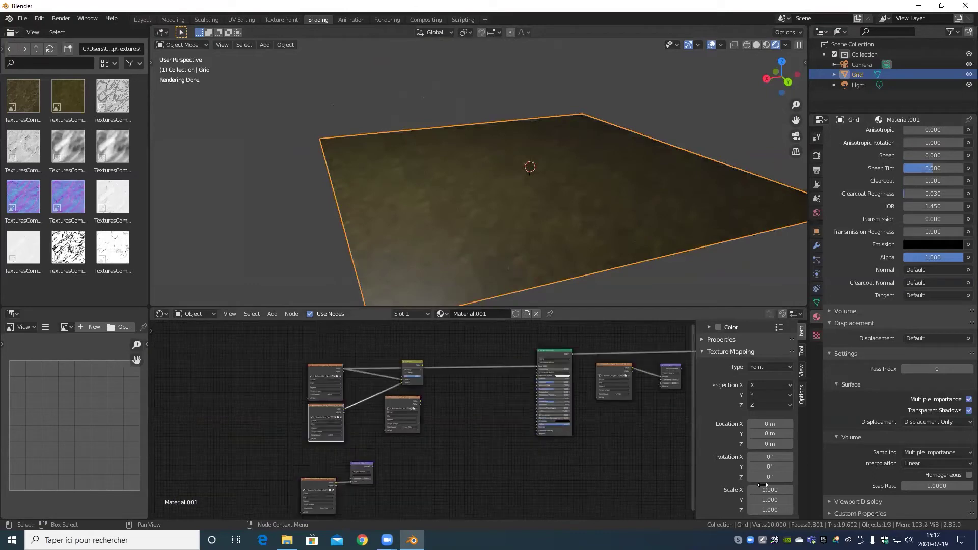
click(749, 487)
text(4)
key(Tab)
text(4)
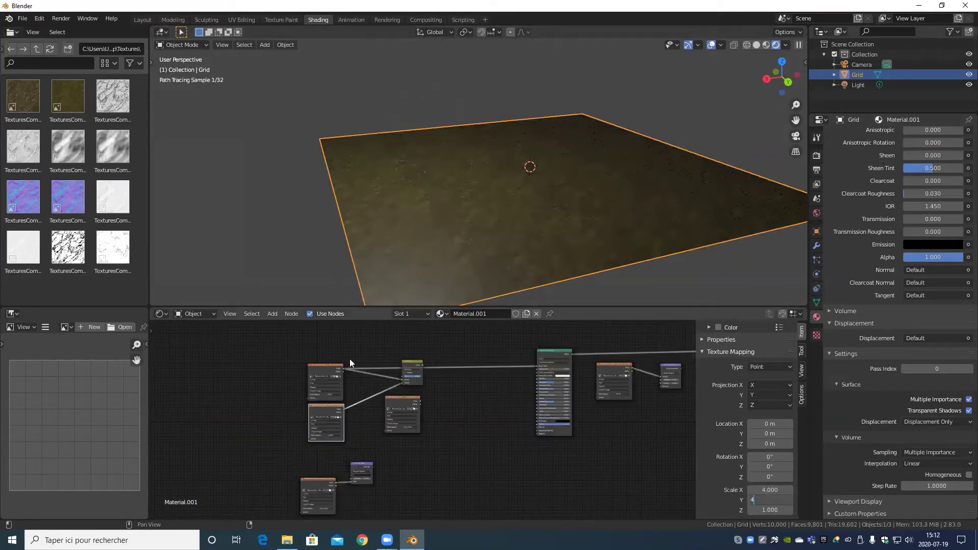
key(Return)
- Set the texture mapping scale to 4 on X, Y and Z for the image texture feeding the Normal Map node
click(300, 484)
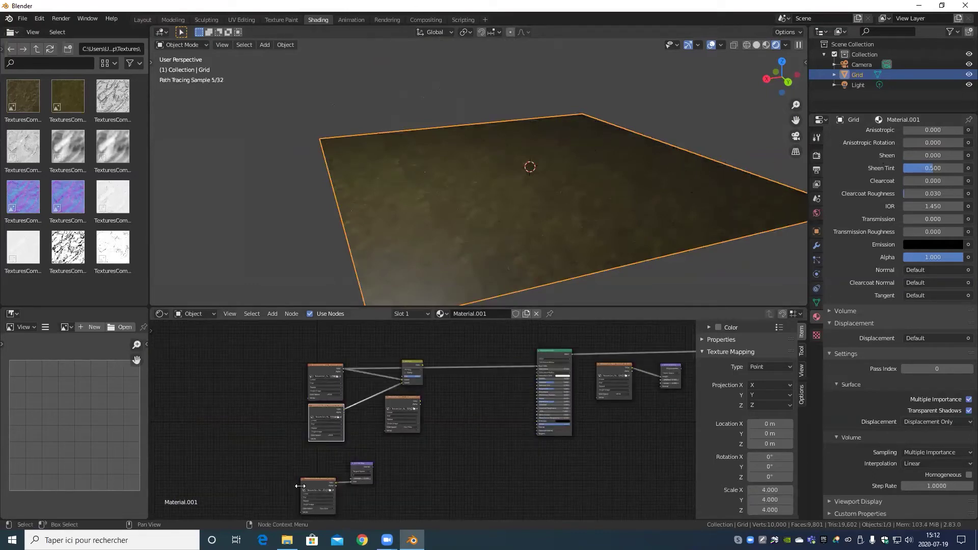
click(779, 490)
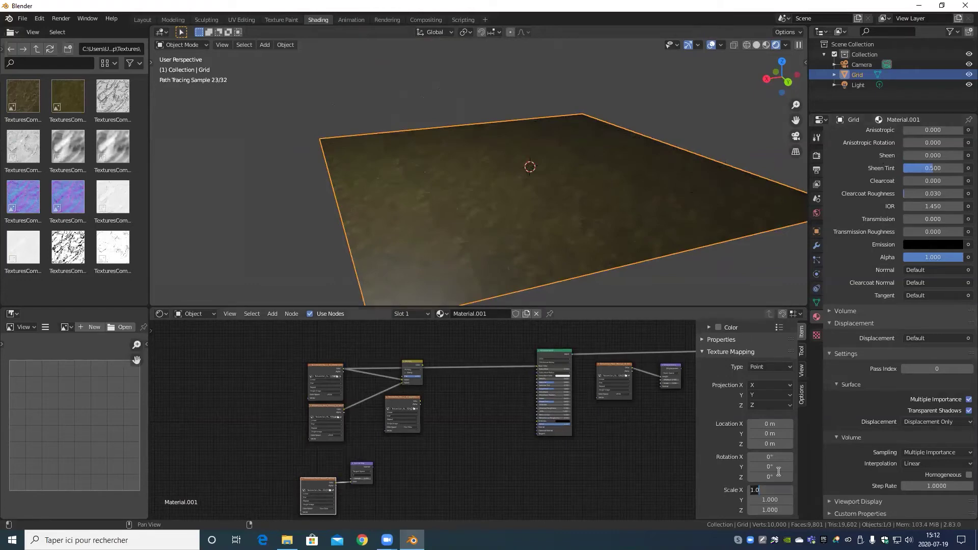
text(4)
key(Tab)
text(4)
key(Tab)
text(4)
key(Return)
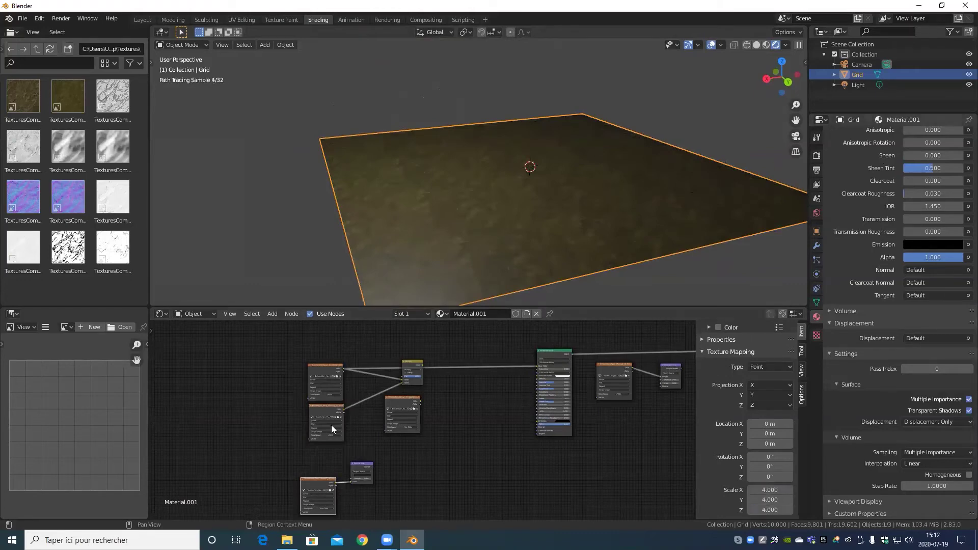
- Set the height texture node's texture mapping scale to 4 on X, Y and Z
middle_drag(331, 425, 200, 429)
click(493, 382)
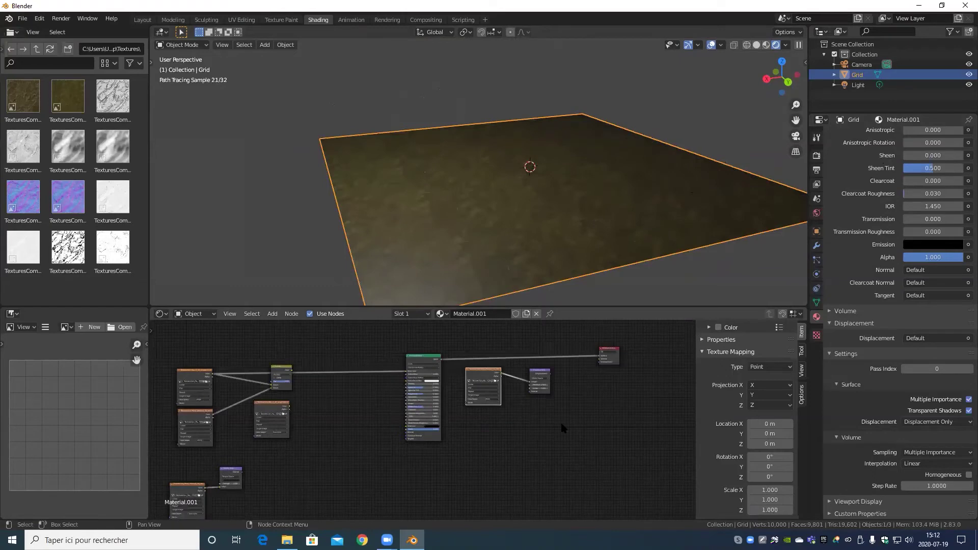
scroll(561, 424, up, 2)
click(770, 490)
text(4)
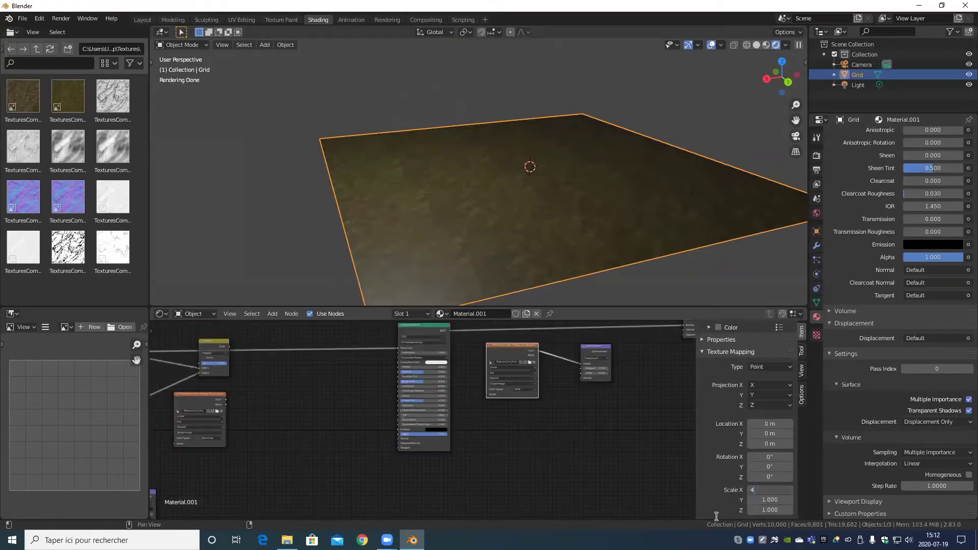
key(Return)
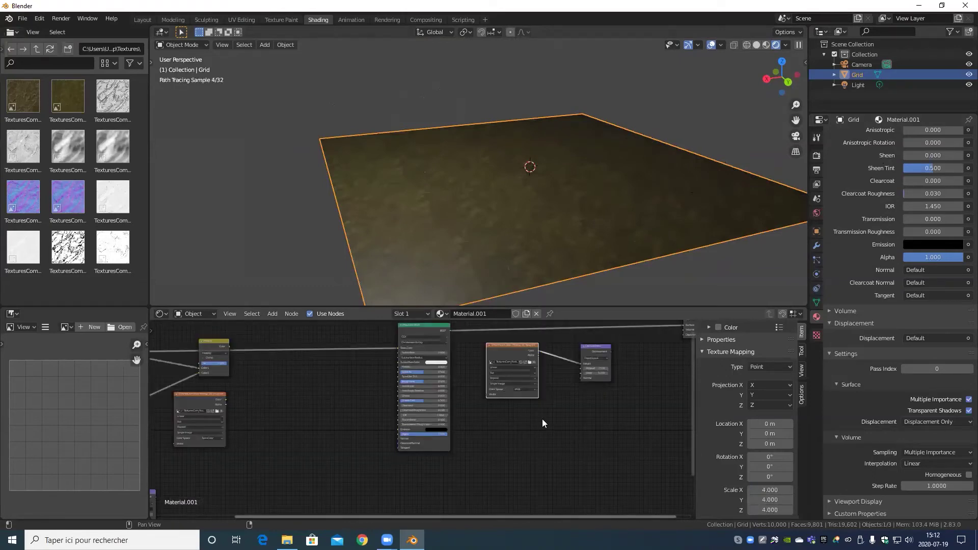
- Connect the roughness texture's Color output to the Roughness input of the Principled BSDF
middle_drag(230, 351, 326, 405)
drag(326, 402, 500, 403)
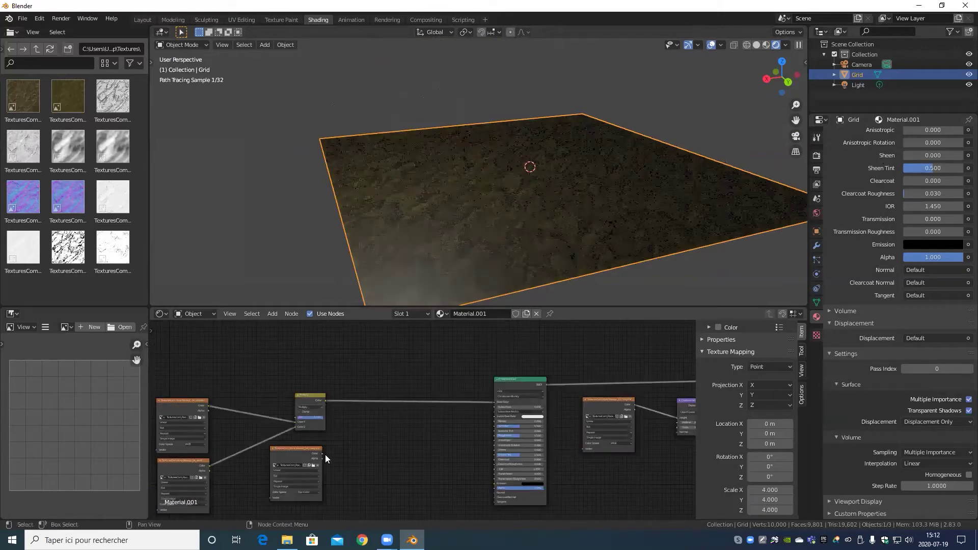
scroll(325, 455, up, 2)
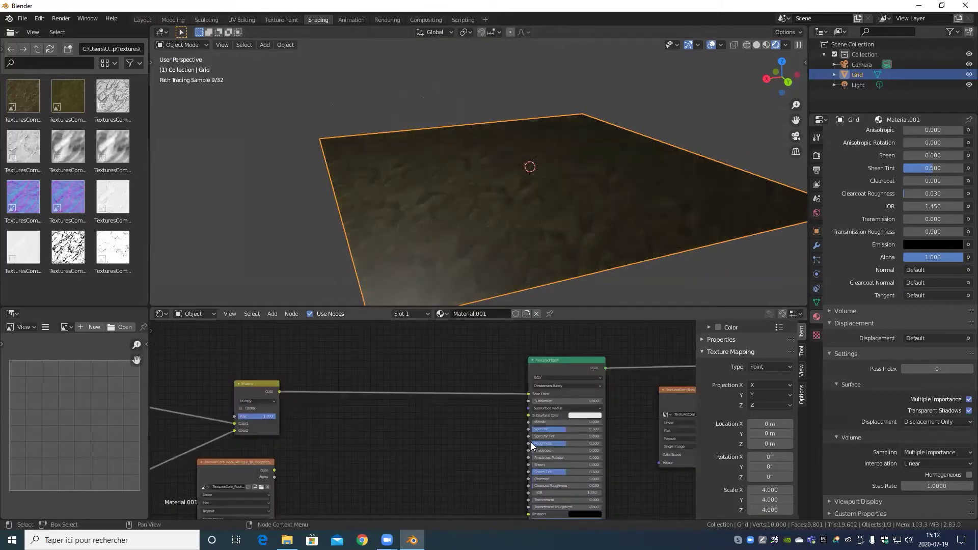
drag(274, 471, 472, 442)
scroll(267, 472, down, 3)
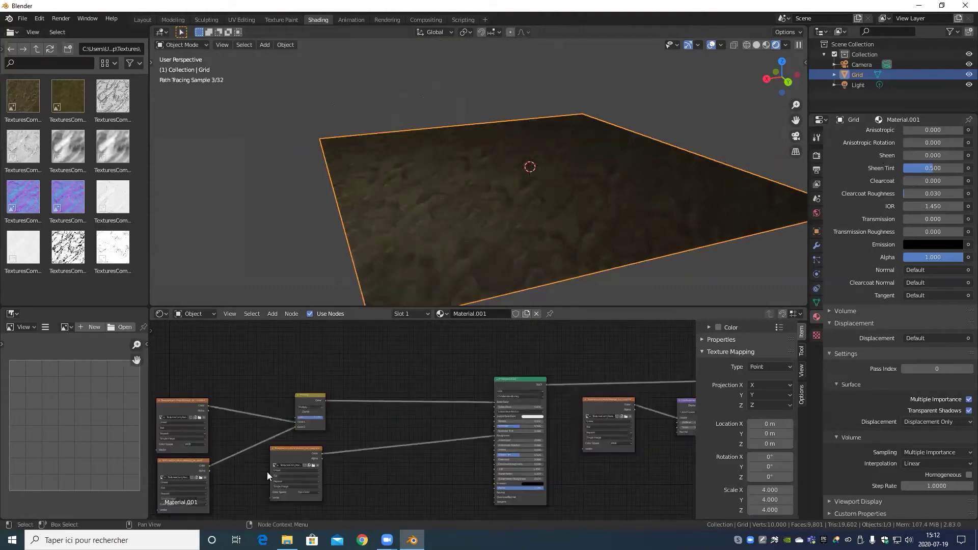
- Connect the Normal Map node's Normal output to the Normal input of the Principled BSDF
scroll(204, 493, up, 2)
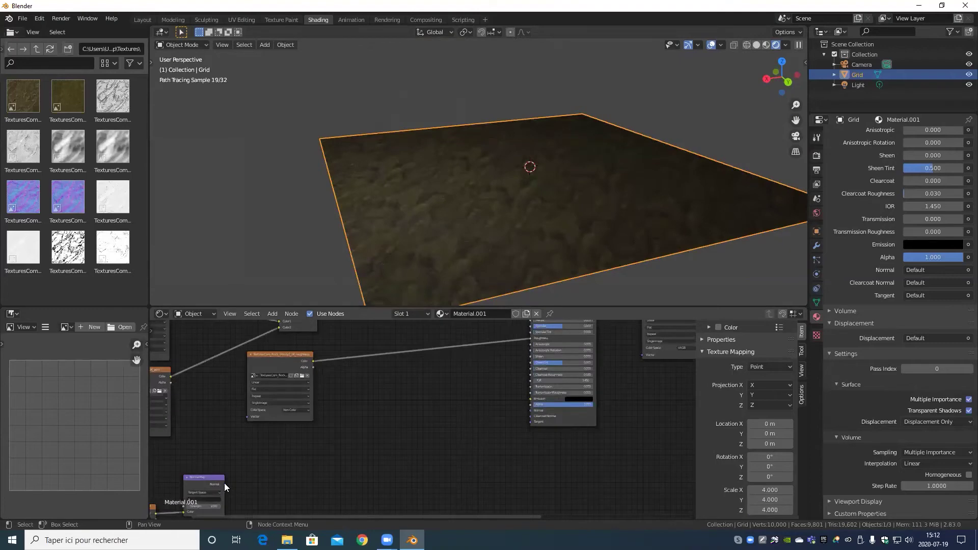
drag(224, 484, 601, 415)
scroll(529, 405, down, 3)
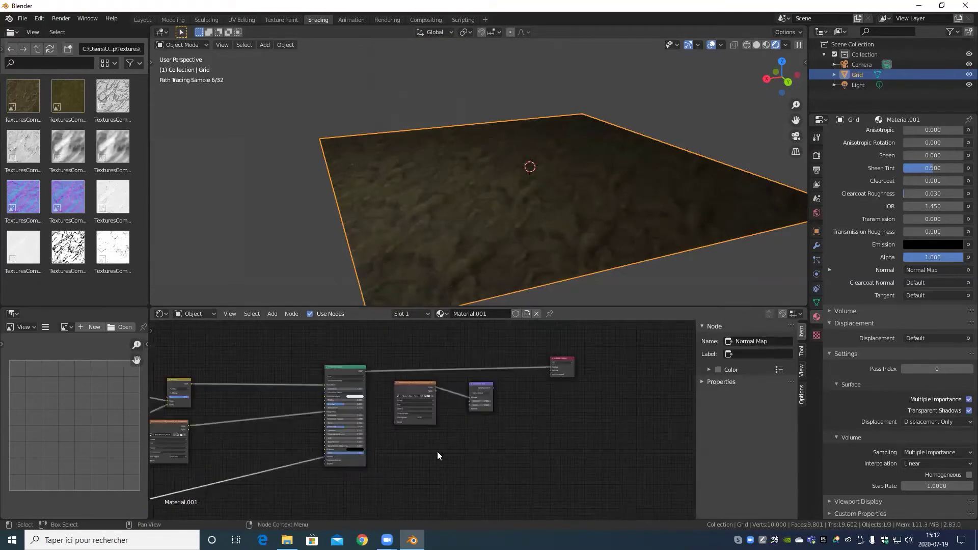
- Connect the Displacement node's output to the Displacement input of the Material Output
scroll(392, 457, up, 3)
scroll(406, 450, up, 2)
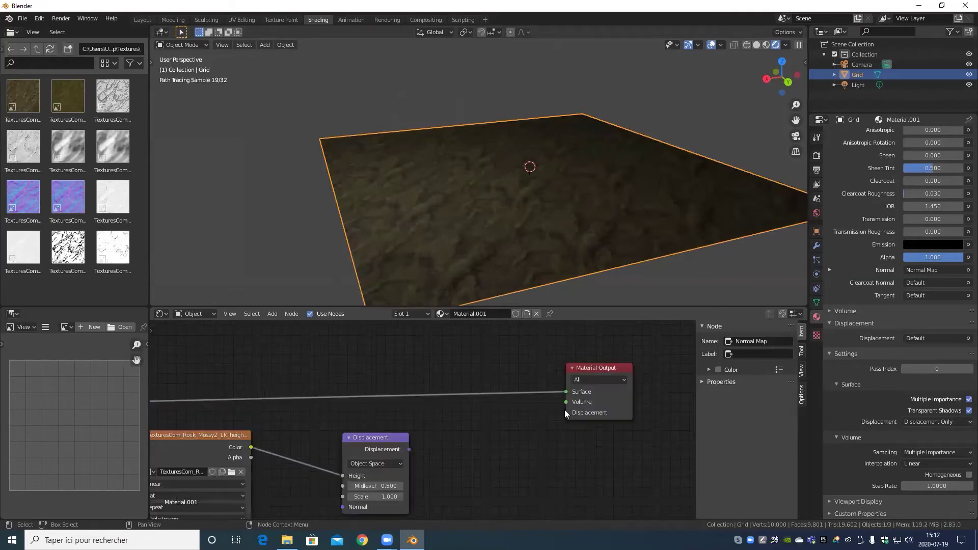
drag(409, 449, 566, 411)
scroll(534, 242, up, 4)
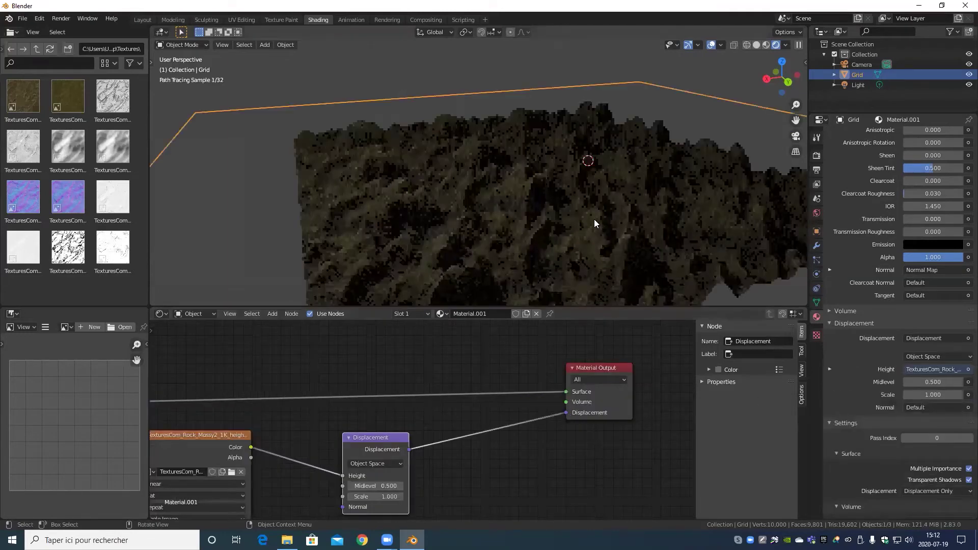
- Inspect the displaced relief on the grid and set the Displacement node's Scale to 0.25
middle_drag(594, 223, 610, 212)
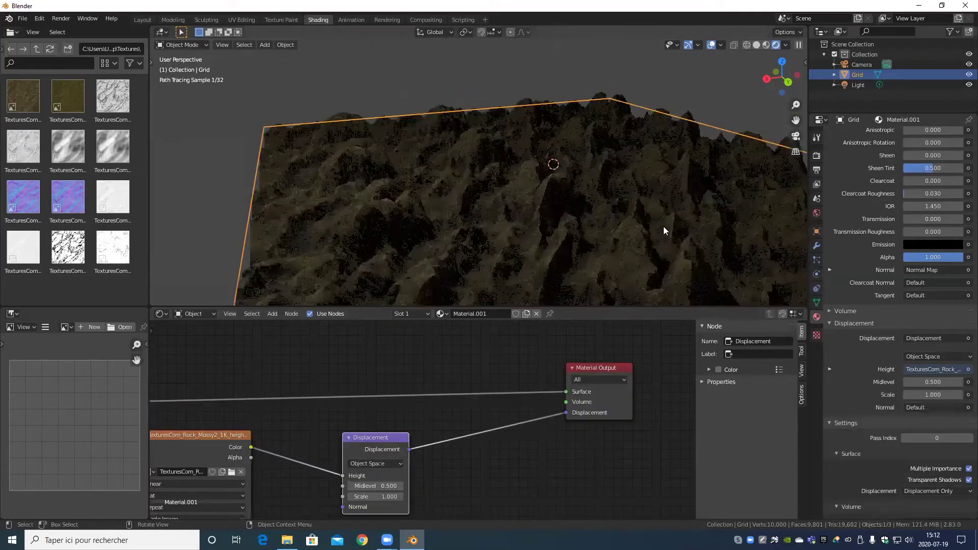
middle_drag(663, 226, 589, 210)
scroll(589, 210, down, 5)
middle_drag(469, 490, 559, 390)
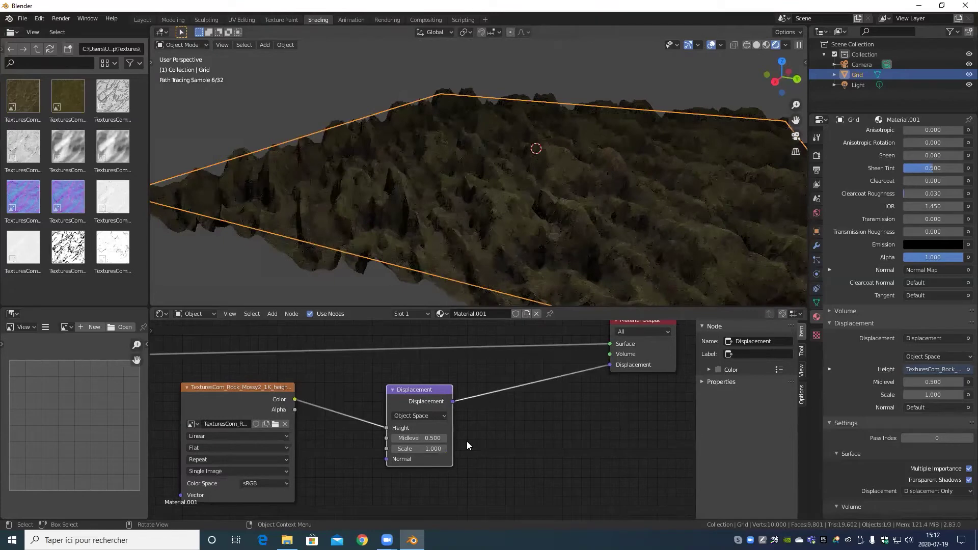
click(401, 446)
text(1.0)
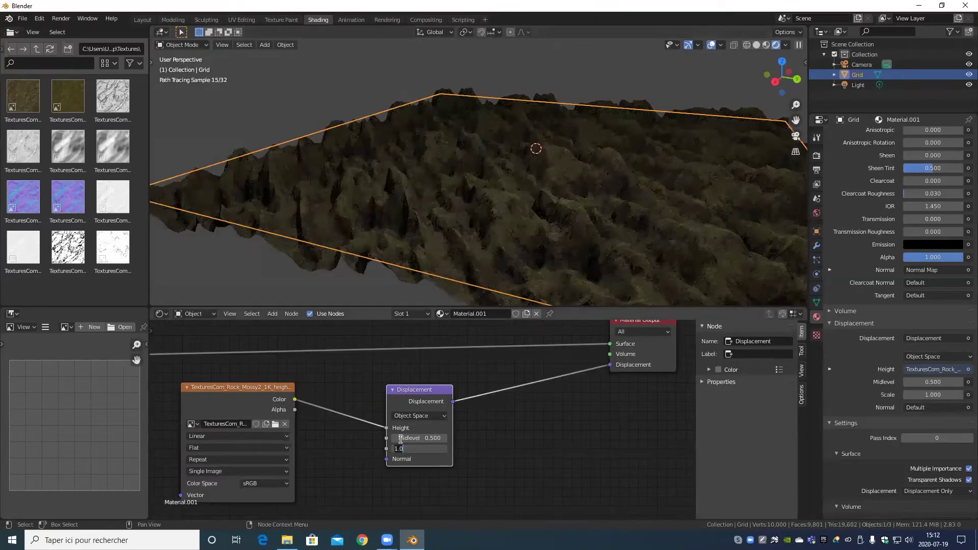
key(BackSpace)
key(BackSpace)
key(BackSpace)
text(0.25)
key(Return)
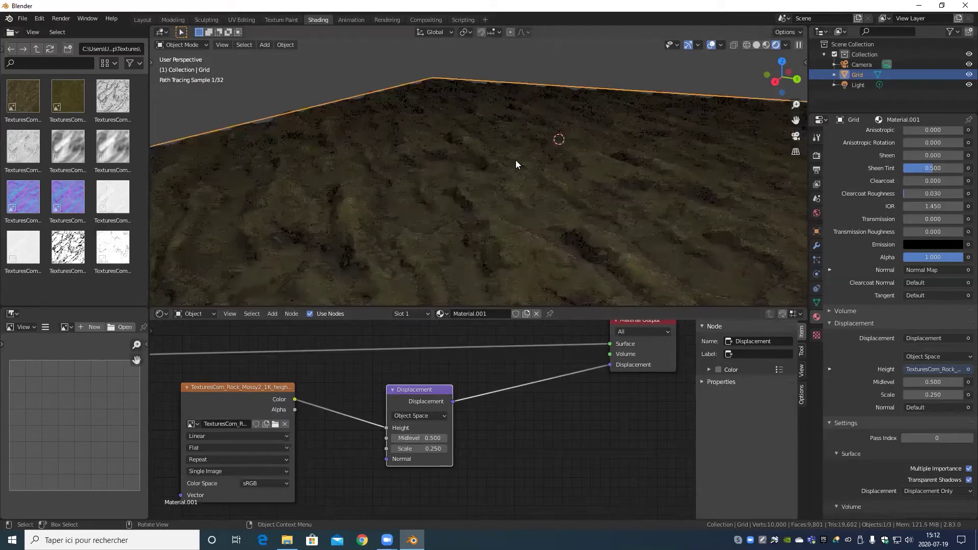
- Examine the softened displacement of the grid at ground level, from a distance and facing the whole surface
middle_drag(515, 160, 515, 152)
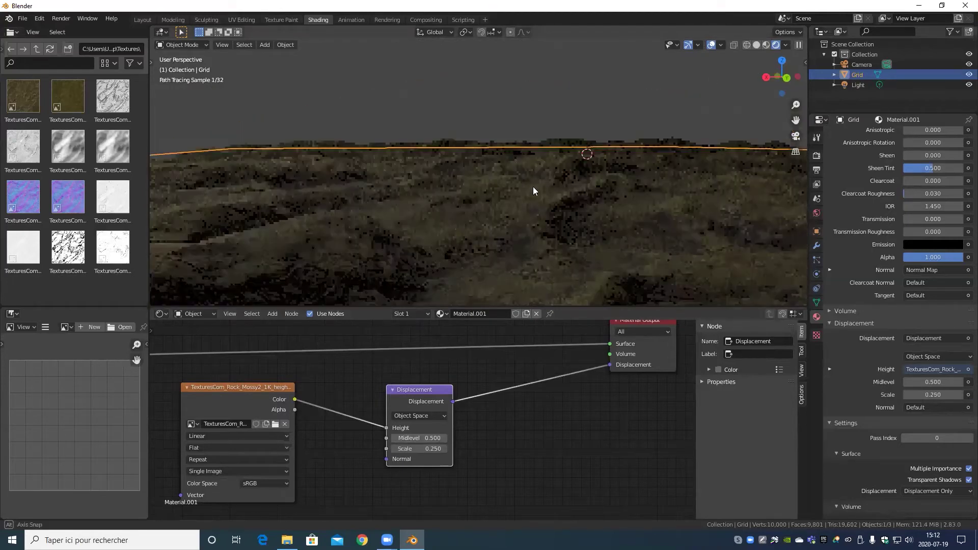
mouse_move(533, 190)
middle_down()
mouse_move(546, 203)
mouse_move(647, 157)
mouse_move(549, 191)
middle_up()
scroll(546, 192, up, 5)
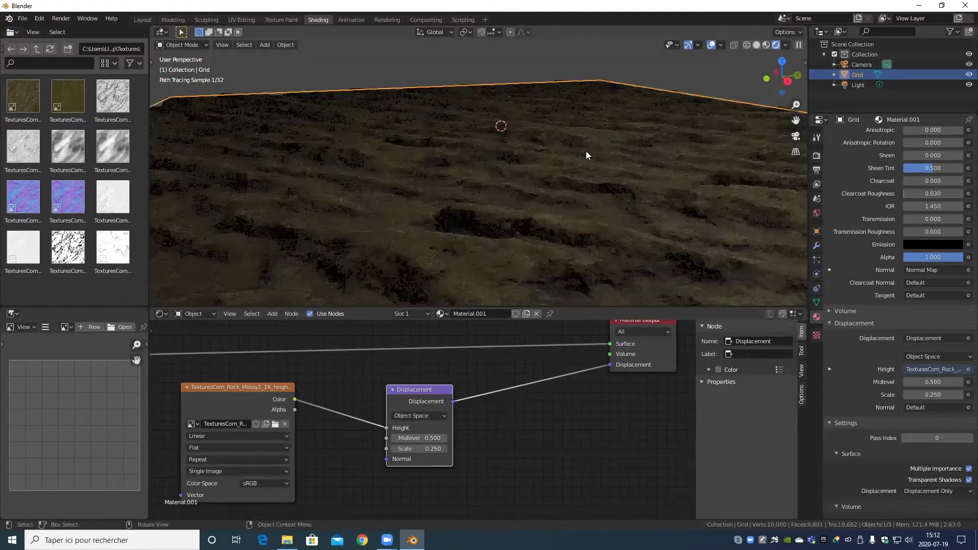
middle_drag(586, 151, 586, 150)
scroll(545, 189, down, 6)
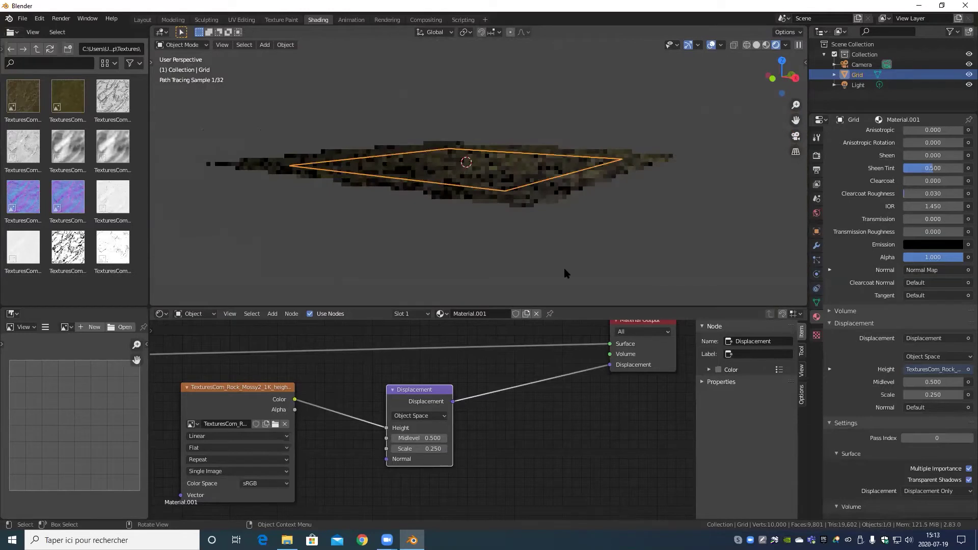
middle_drag(564, 268, 464, 140)
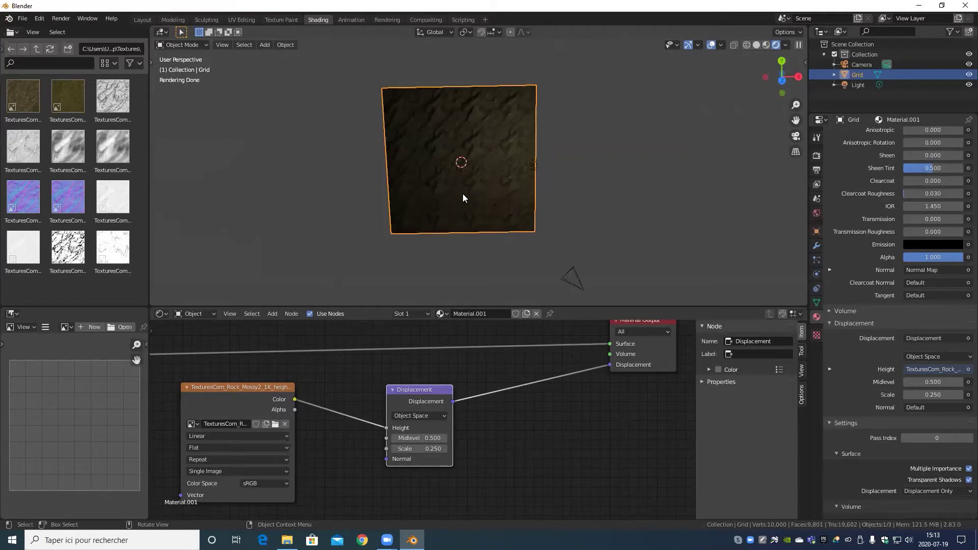
- Duplicate the Principled BSDF with its colour, roughness and normal texture nodes, and place the copy above the original group
scroll(517, 447, down, 5)
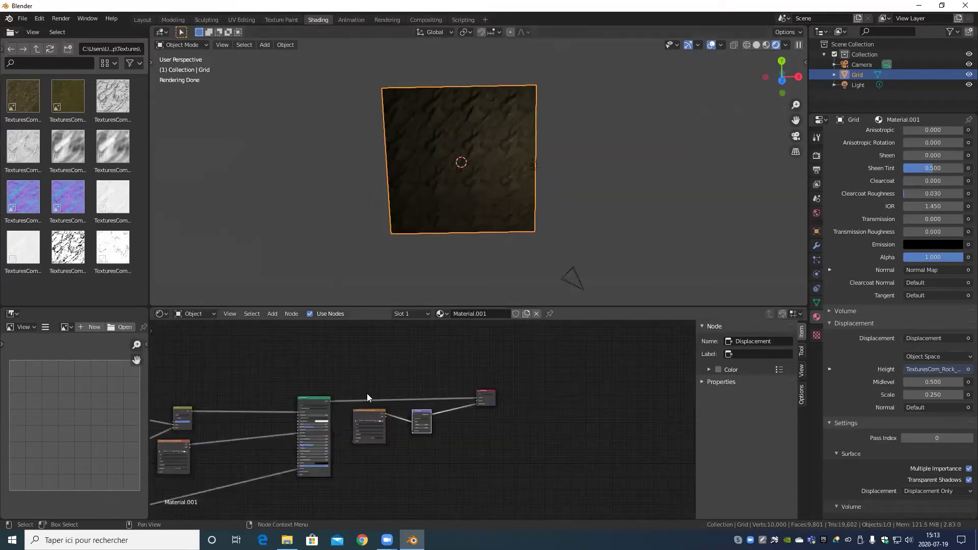
drag(367, 394, 507, 445)
scroll(464, 418, down, 6)
middle_drag(464, 418, 509, 375)
middle_drag(358, 367, 379, 399)
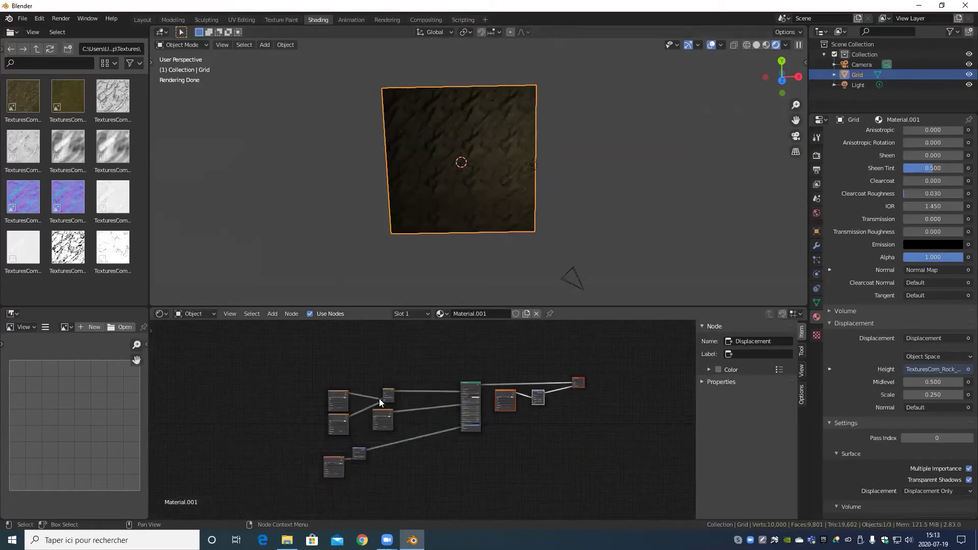
drag(284, 351, 489, 496)
scroll(444, 429, down, 3)
middle_drag(444, 429, 415, 479)
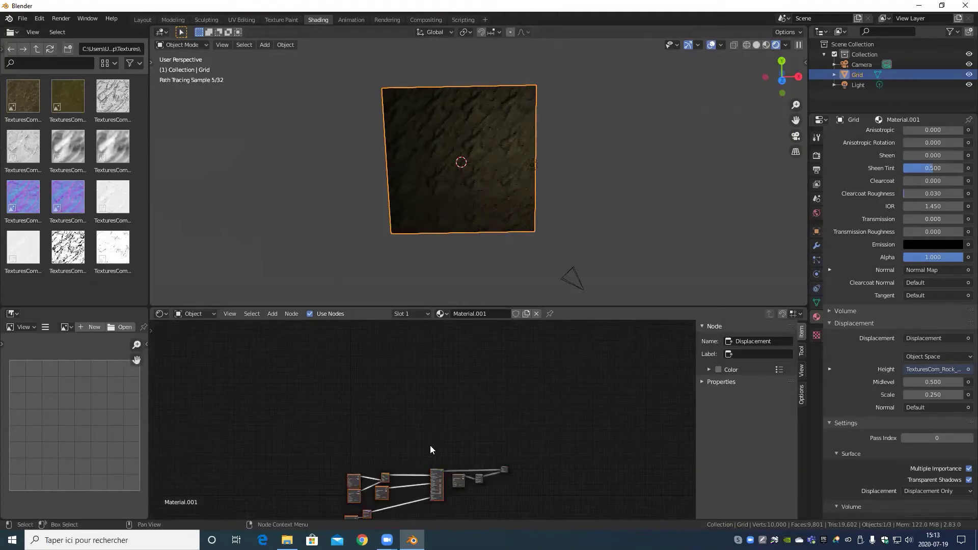
key(shift+d)
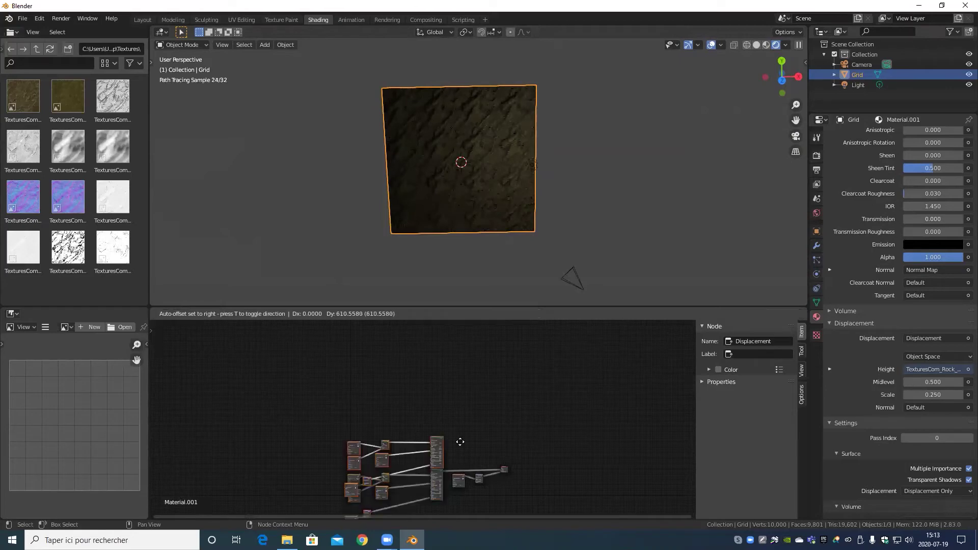
click(456, 414)
- Set the texture mapping scale to 2.5 on X, Y and Z for the first image texture feeding the duplicated Multiply node
scroll(387, 470, up, 3)
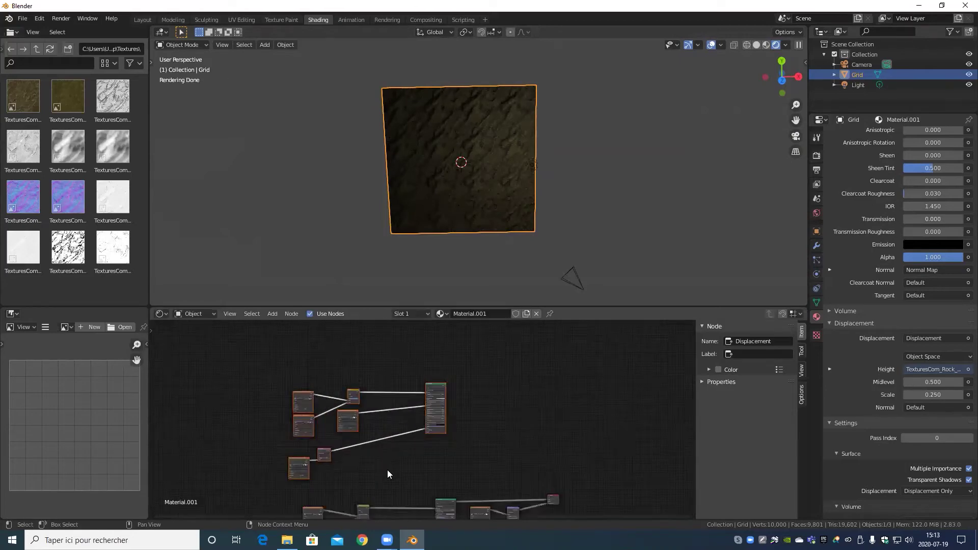
middle_drag(390, 477, 544, 430)
scroll(411, 468, up, 5)
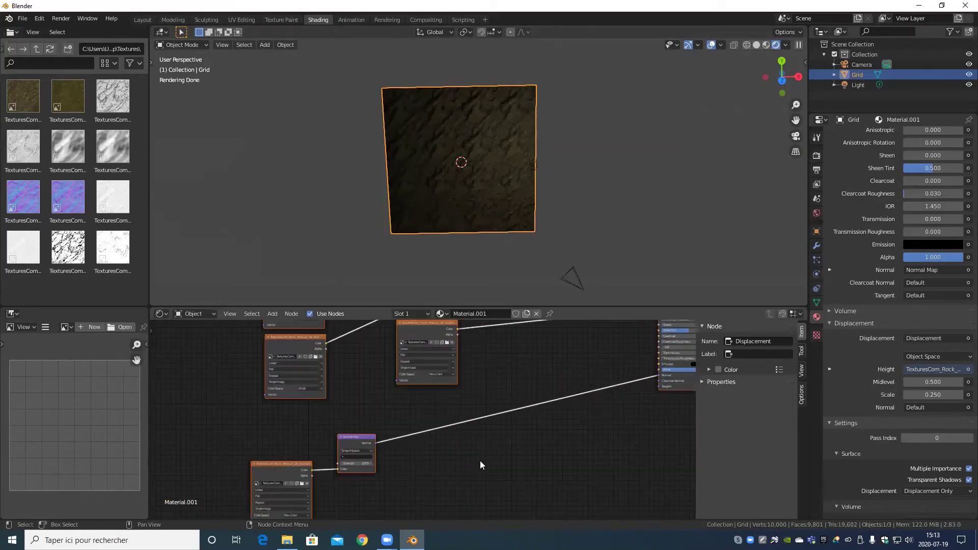
click(478, 463)
scroll(520, 465, down, 3)
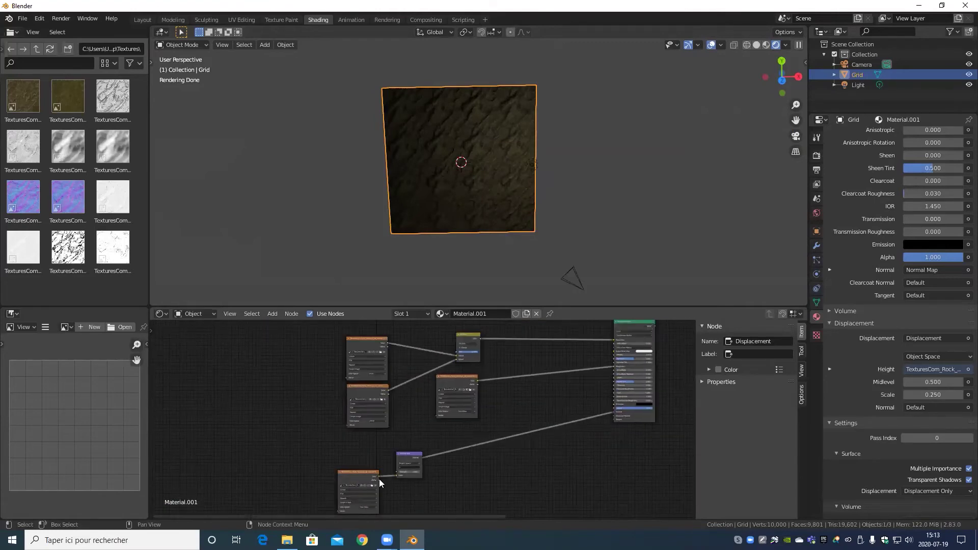
click(362, 350)
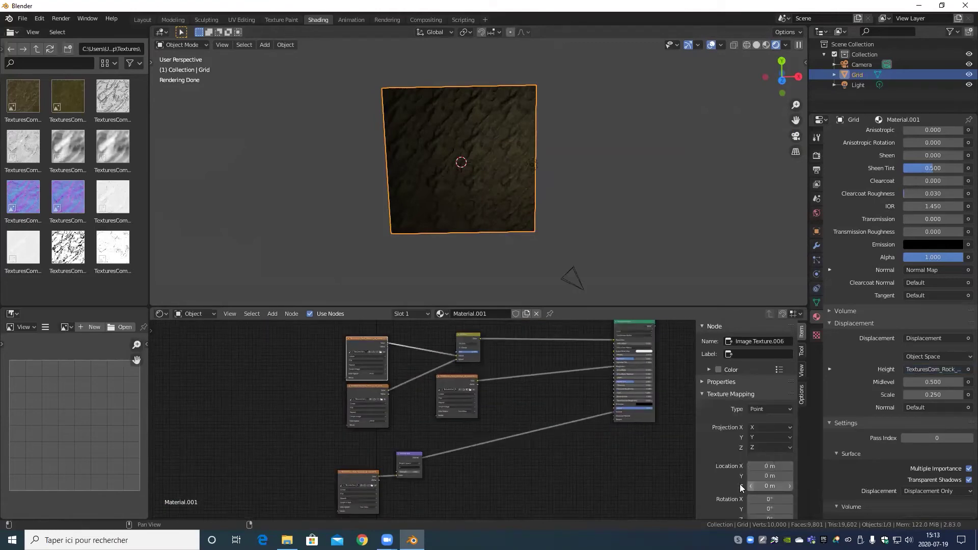
scroll(739, 482, down, 2)
click(764, 489)
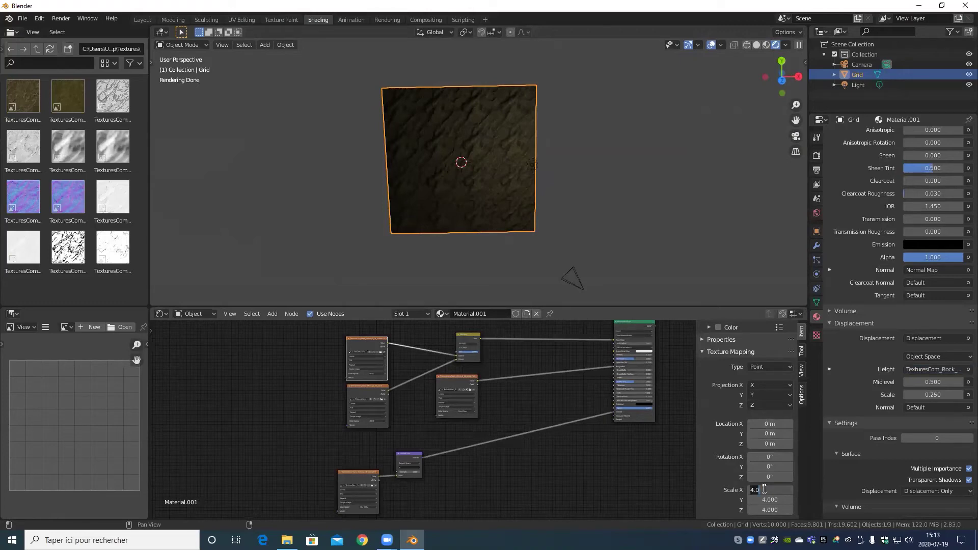
text(2.5)
key(Return)
click(371, 388)
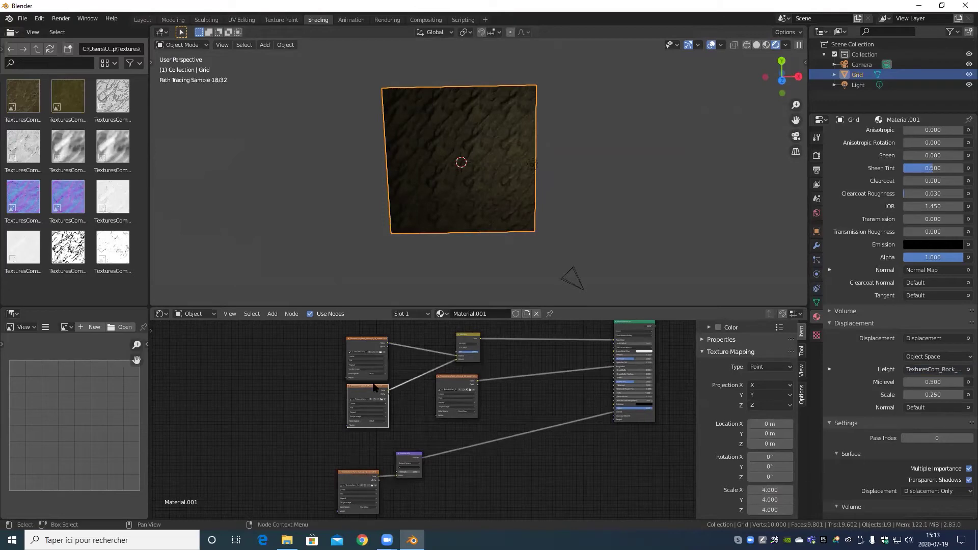
click(380, 352)
click(769, 490)
text(2.5)
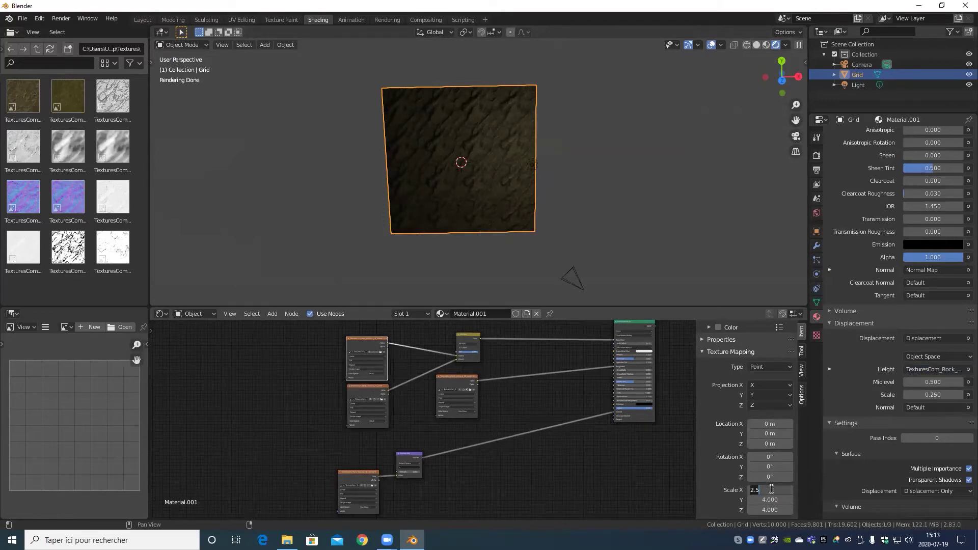
text(2.5)
key(Tab)
text(2.5)
key(Tab)
text(2.5)
key(Return)
- Set the texture mapping scale to 2.5 on all axes for the second image texture feeding the duplicated Multiply node
click(376, 390)
click(767, 490)
text(2)
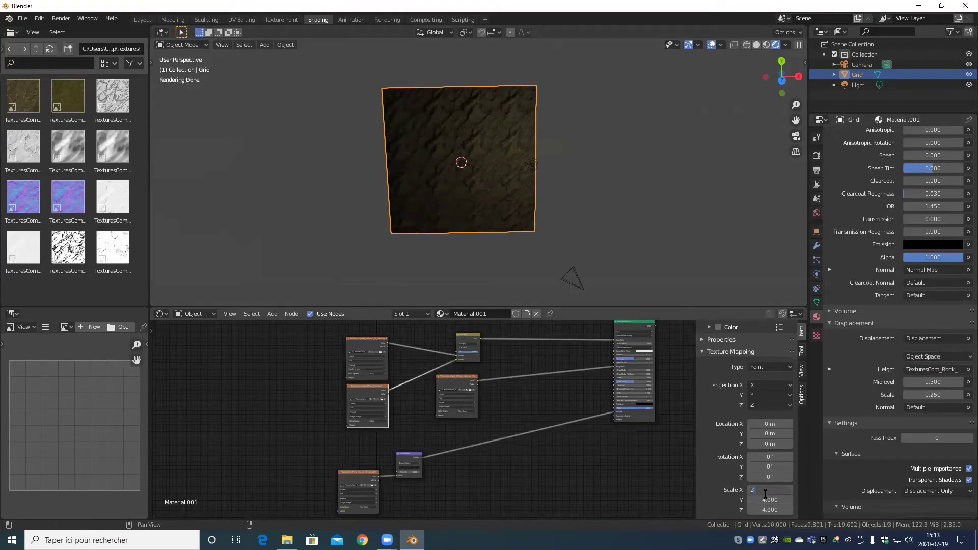
text(.5)
key(Tab)
text(2.5)
key(Tab)
text(2.5)
key(Return)
- Set the texture mapping scale to 2.5 on X, Y and Z for the image texture feeding the duplicated Normal Map node
click(368, 474)
click(769, 490)
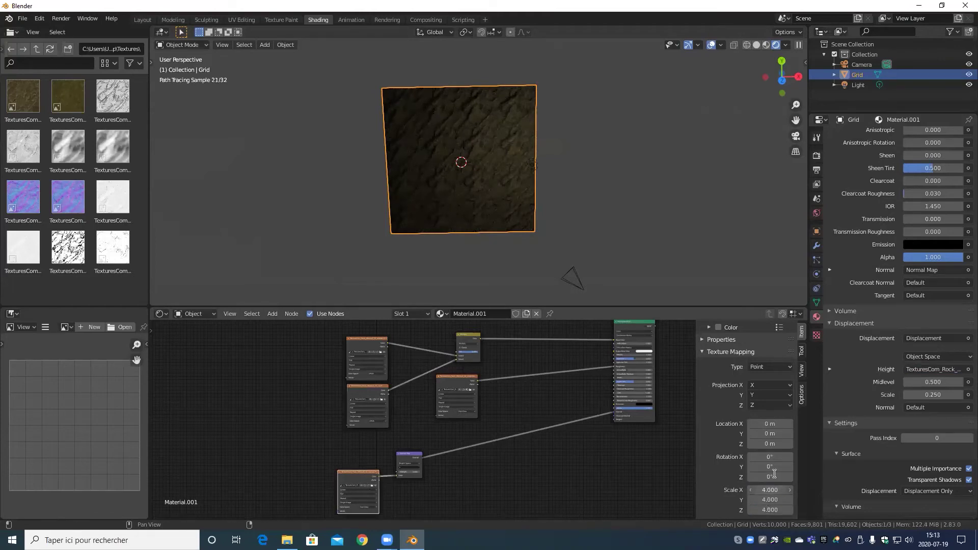
text(2.5)
key(Tab)
text(2.5)
key(Tab)
text(2.5)
key(Return)
- Set the duplicated roughness texture's mapping scale to 2.5 on X, Y and Z
click(452, 377)
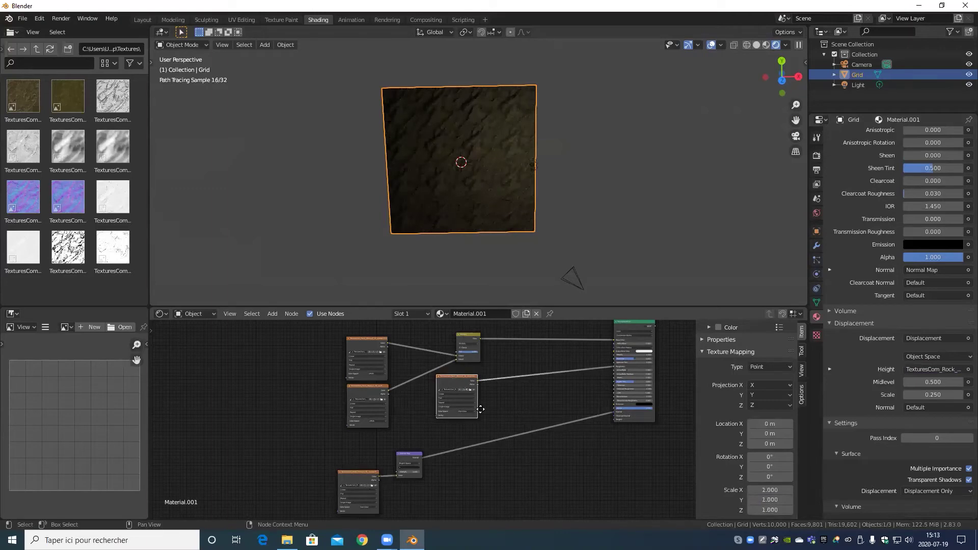
middle_drag(480, 408, 385, 422)
click(770, 490)
text(2.5)
key(Tab)
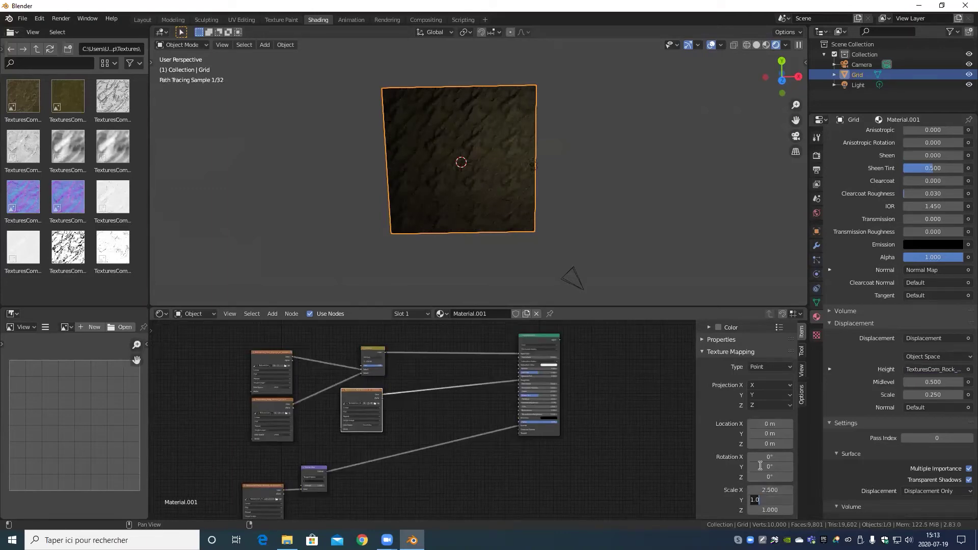
text(2.5)
key(Tab)
text(2.5)
key(Return)
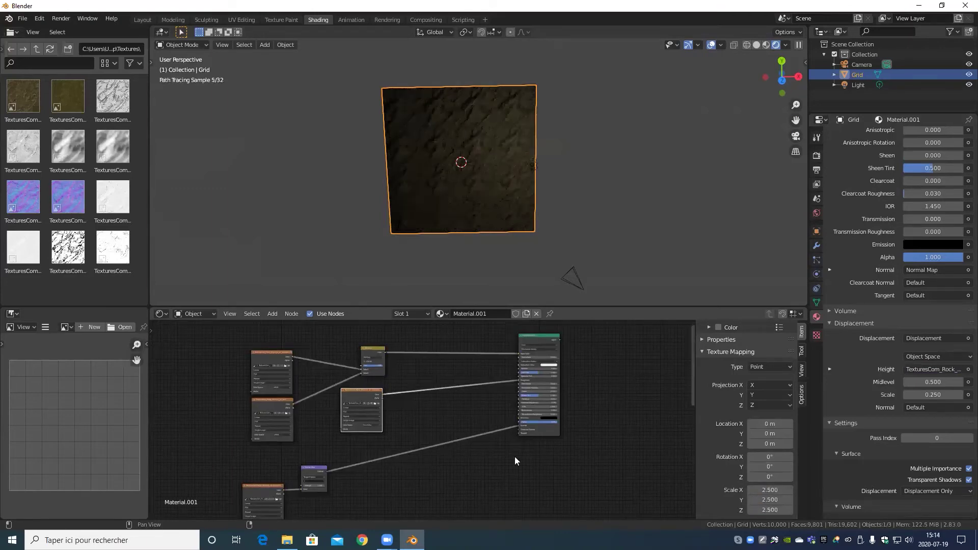
- Duplicate the height texture node and place the copy directly below the original
scroll(468, 443, down, 9)
middle_drag(479, 433, 446, 386)
scroll(505, 488, up, 5)
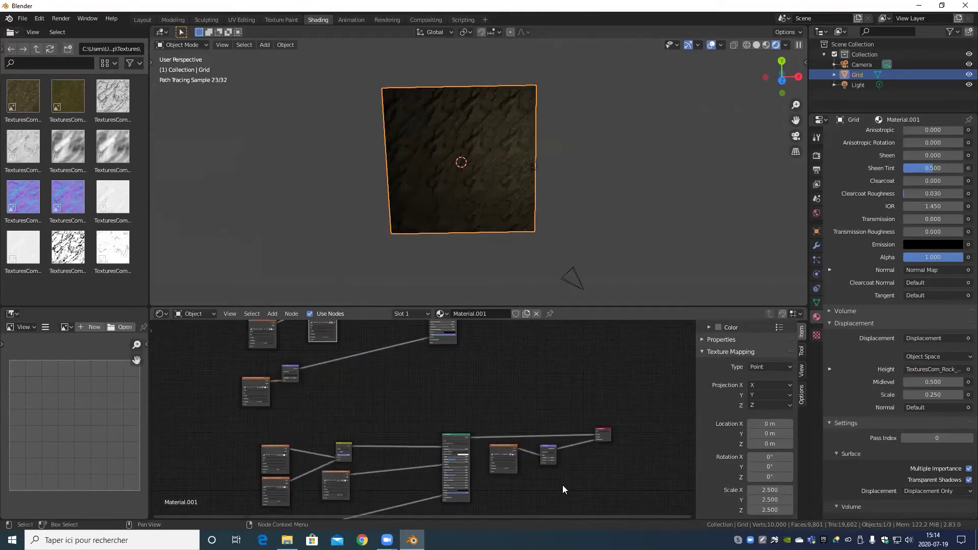
drag(563, 485, 487, 458)
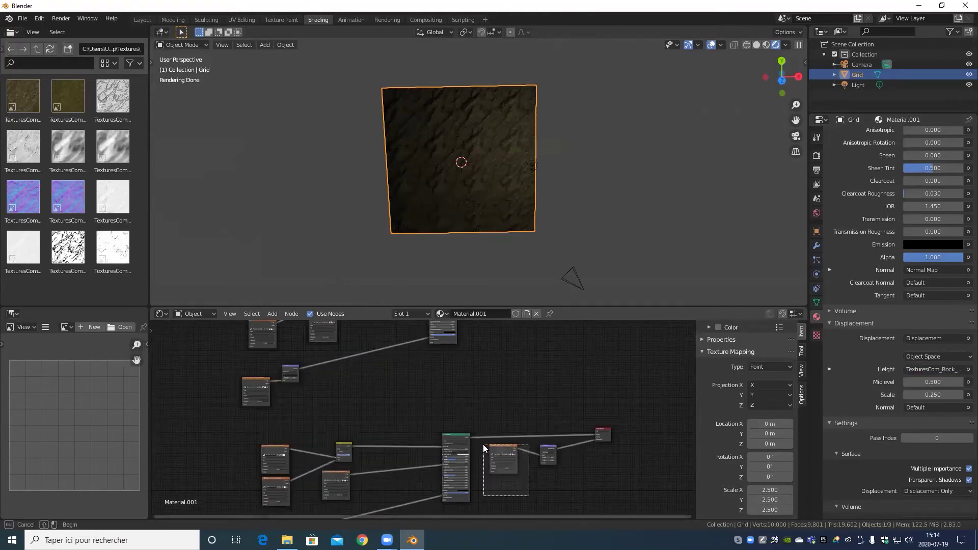
key(shift+d)
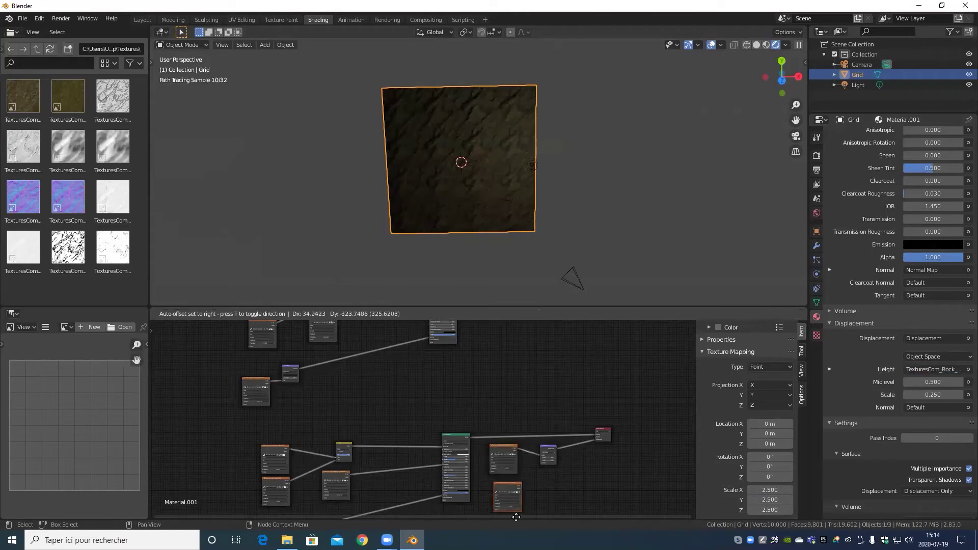
click(516, 517)
middle_drag(526, 437, 522, 376)
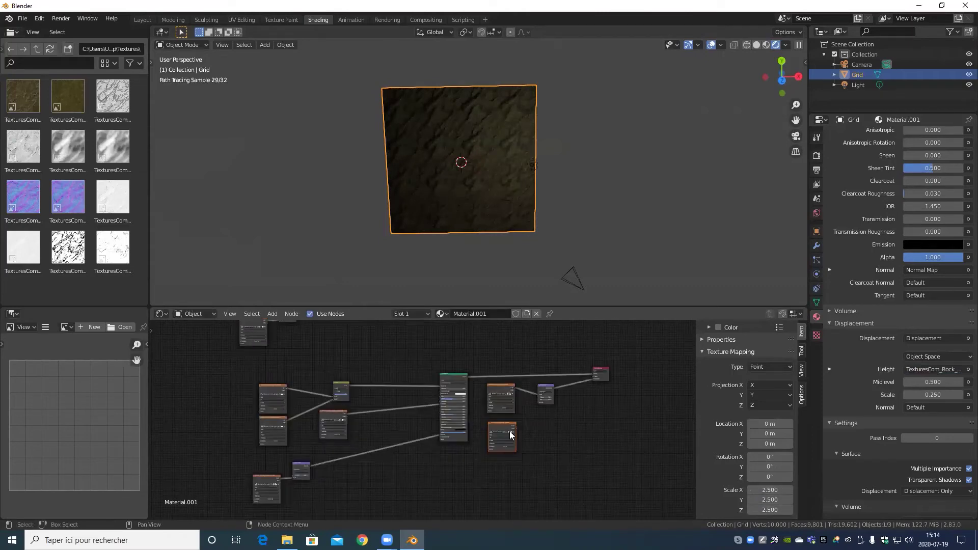
- Set the duplicated height texture's mapping scale to 2.5 on X, Y and Z
scroll(528, 381, up, 4)
click(531, 379)
click(527, 436)
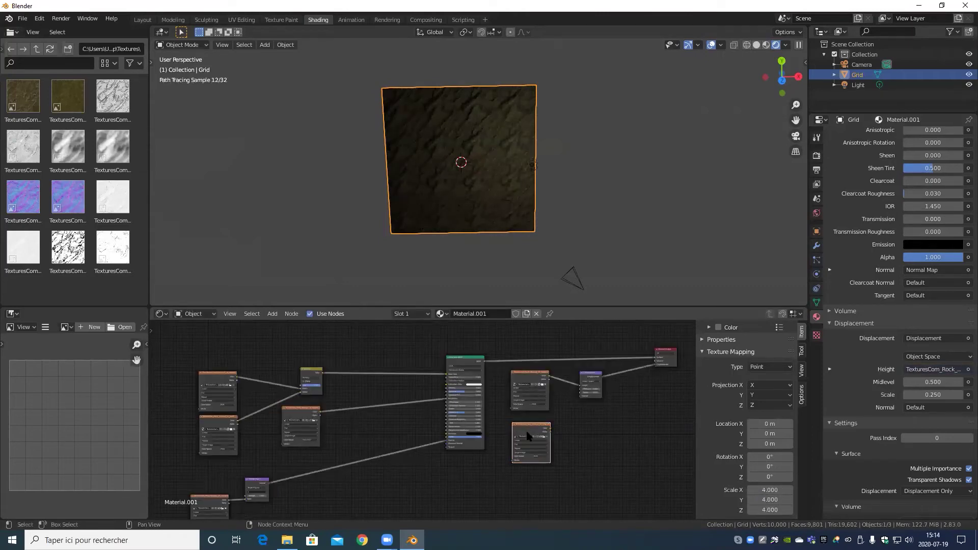
click(754, 490)
text(2.5)
key(Tab)
text(2.5)
key(Tab)
text(2)
key(Return)
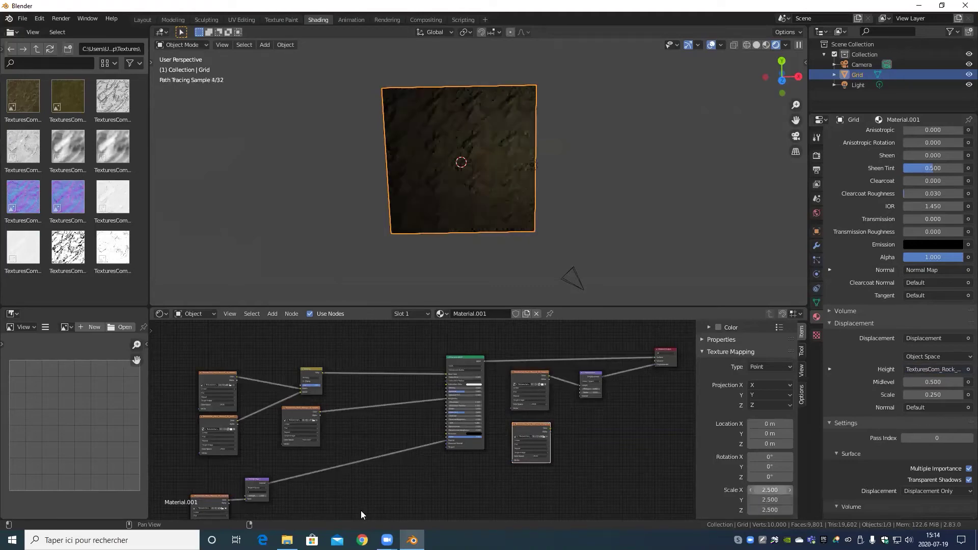
- Move the duplicated Principled BSDF closer to the original and shift the output, displacement and height nodes away to make room
click(223, 419)
scroll(345, 511, down, 6)
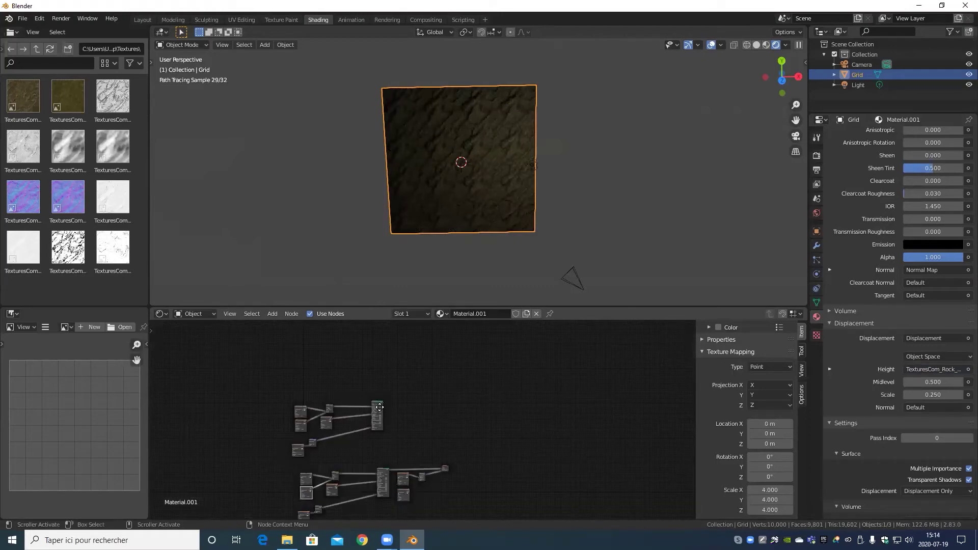
drag(377, 412, 386, 442)
scroll(392, 491, up, 2)
scroll(392, 489, up, 2)
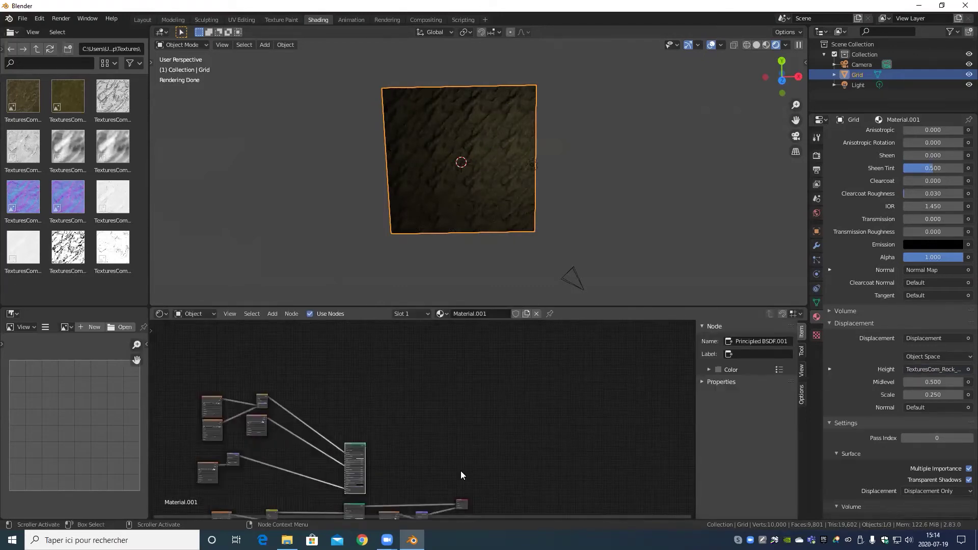
middle_drag(461, 471, 473, 392)
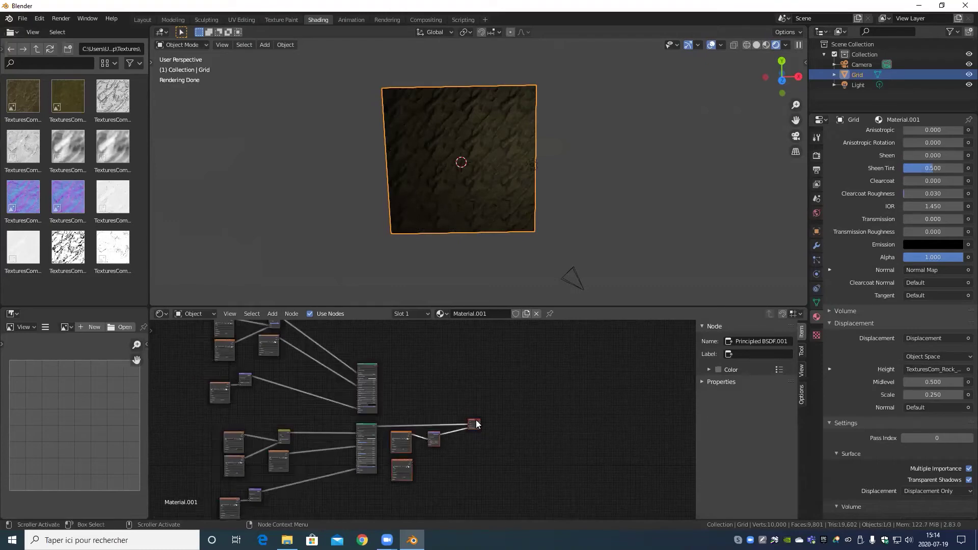
key(g)
click(424, 450)
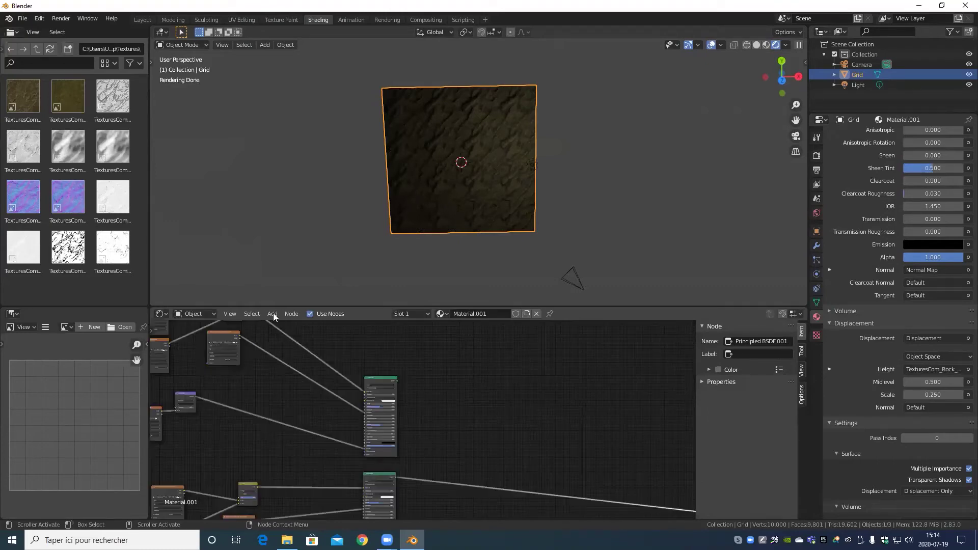
- Add a Mix Shader node in the free space beside the two Principled BSDF nodes
click(272, 313)
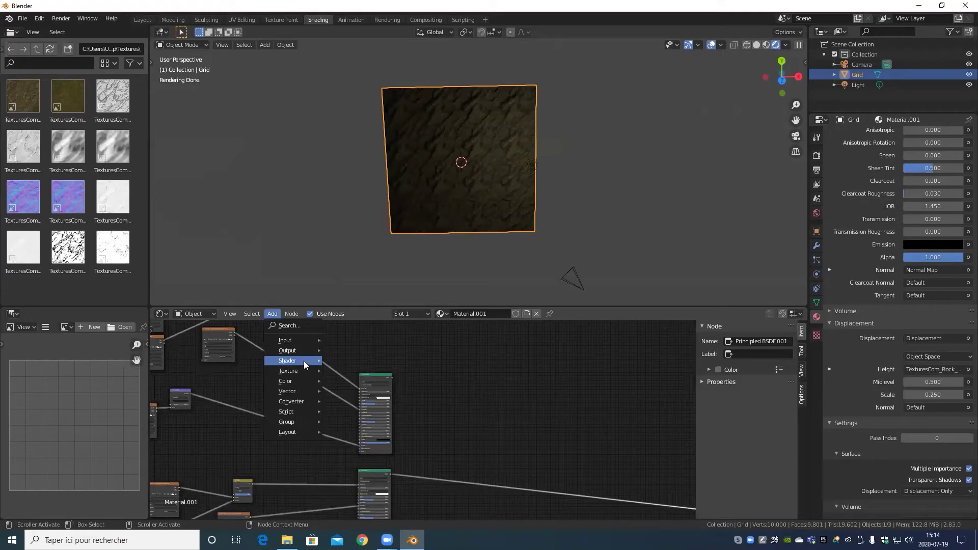
mouse_move(303, 361)
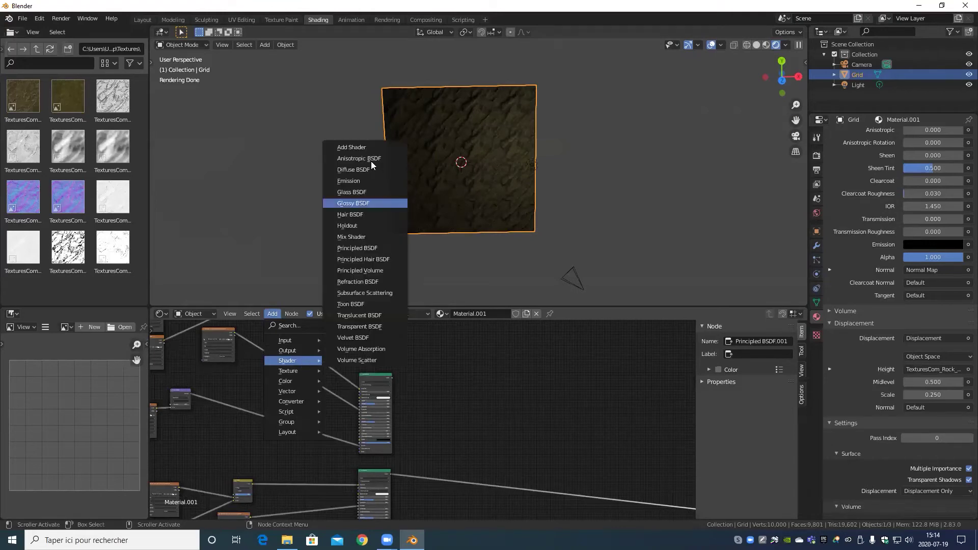
click(363, 236)
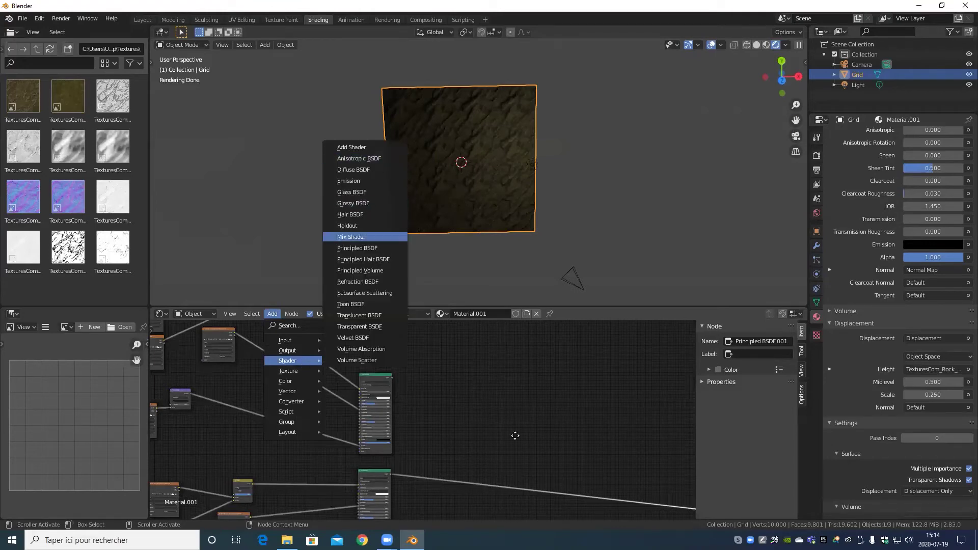
click(414, 433)
- Link the upper Principled BSDF to the Mix Shader's first shader input and the lower one to its second
scroll(466, 495, up, 3)
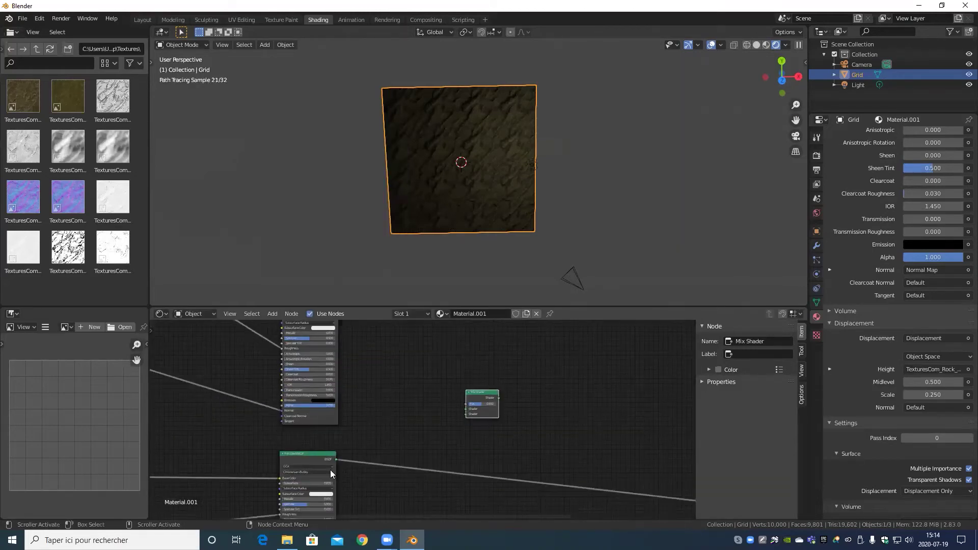
middle_drag(330, 470, 296, 499)
drag(296, 498, 427, 448)
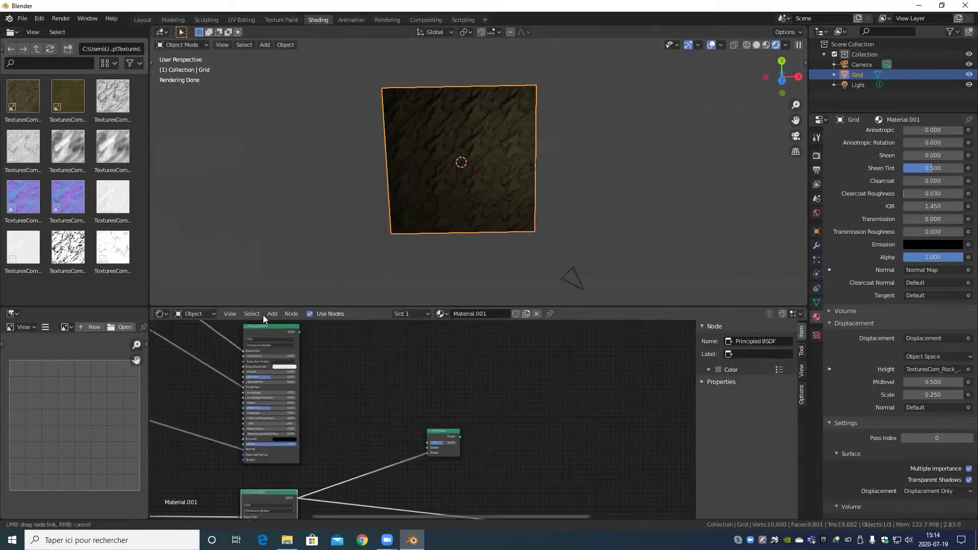
drag(303, 334, 427, 448)
scroll(524, 449, down, 5)
middle_drag(534, 454, 406, 414)
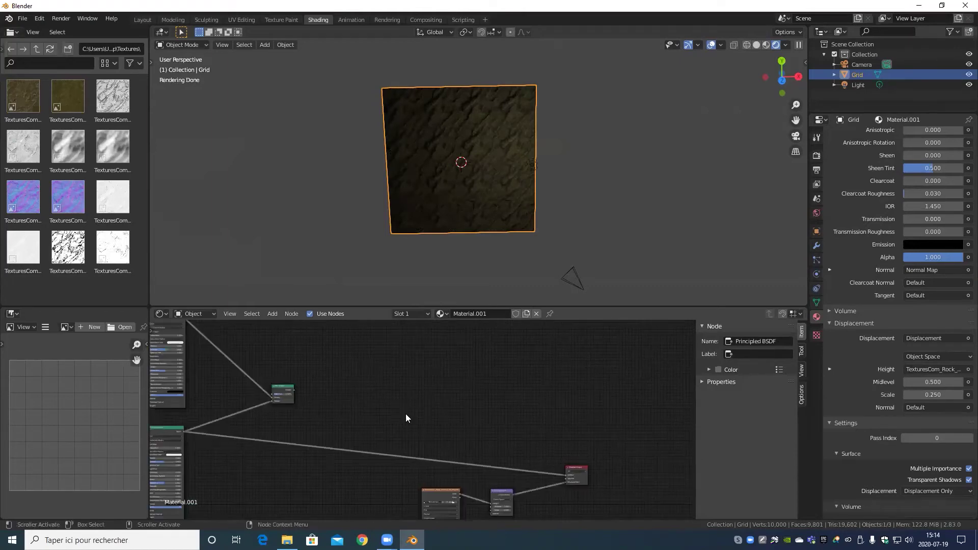
scroll(438, 419, down, 5)
scroll(295, 452, up, 4)
middle_drag(219, 464, 331, 447)
scroll(458, 413, up, 11)
scroll(525, 397, down, 2)
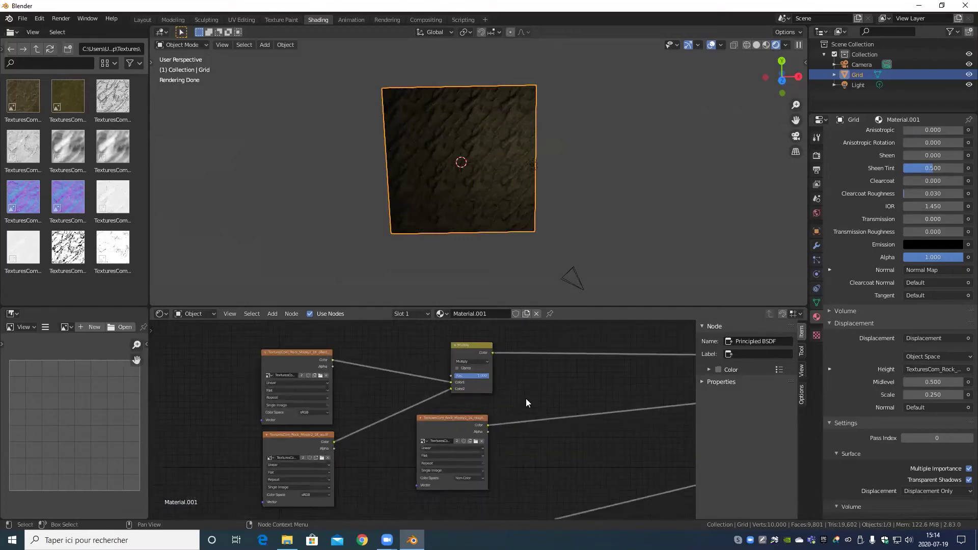
middle_drag(526, 399, 480, 441)
drag(418, 387, 422, 392)
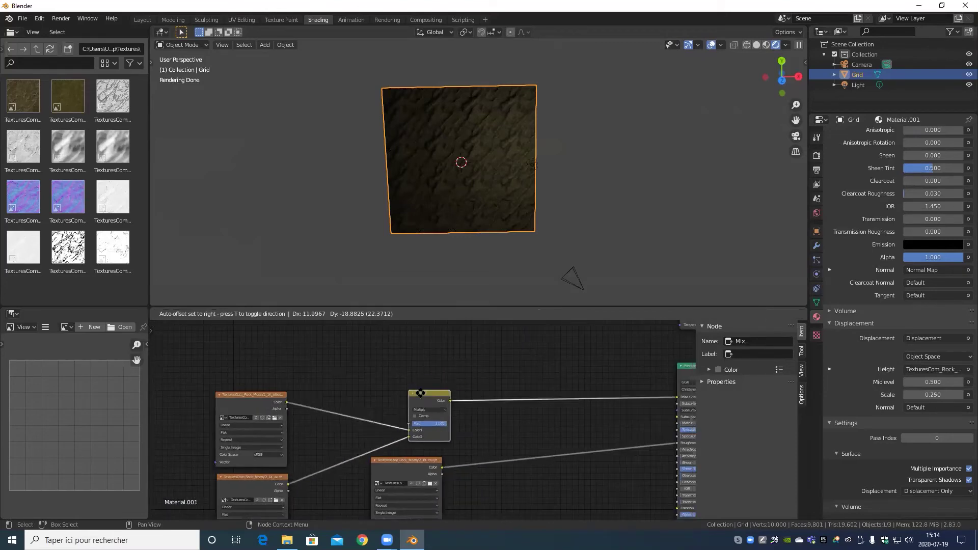
click(429, 408)
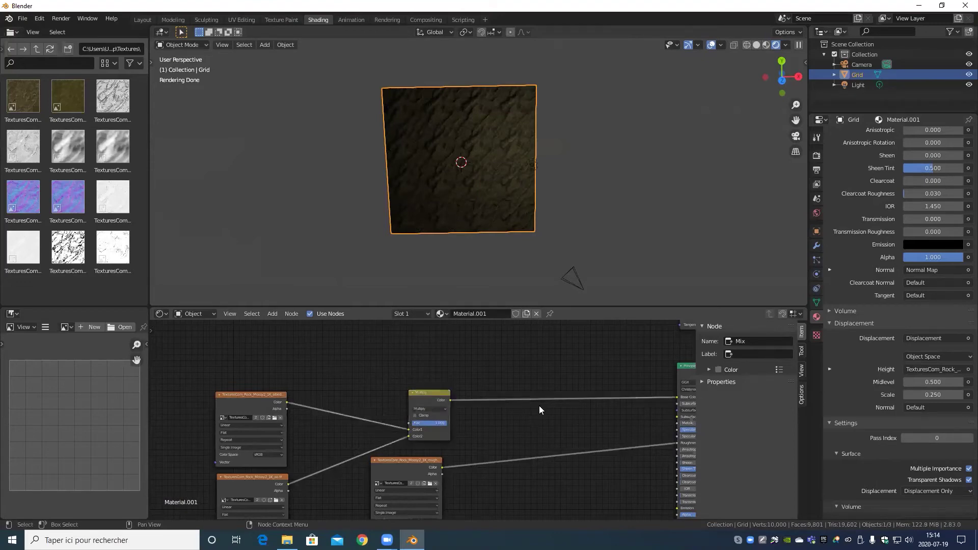
- Link the Mix Shader's output to the Surface input of the Material Output
scroll(539, 407, down, 5)
scroll(412, 454, up, 6)
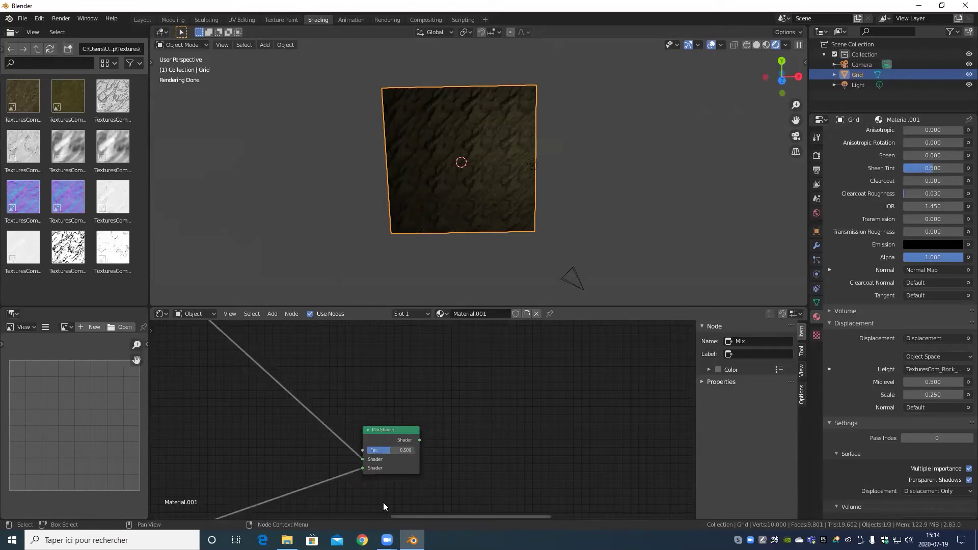
scroll(372, 430, down, 4)
middle_drag(343, 391, 273, 389)
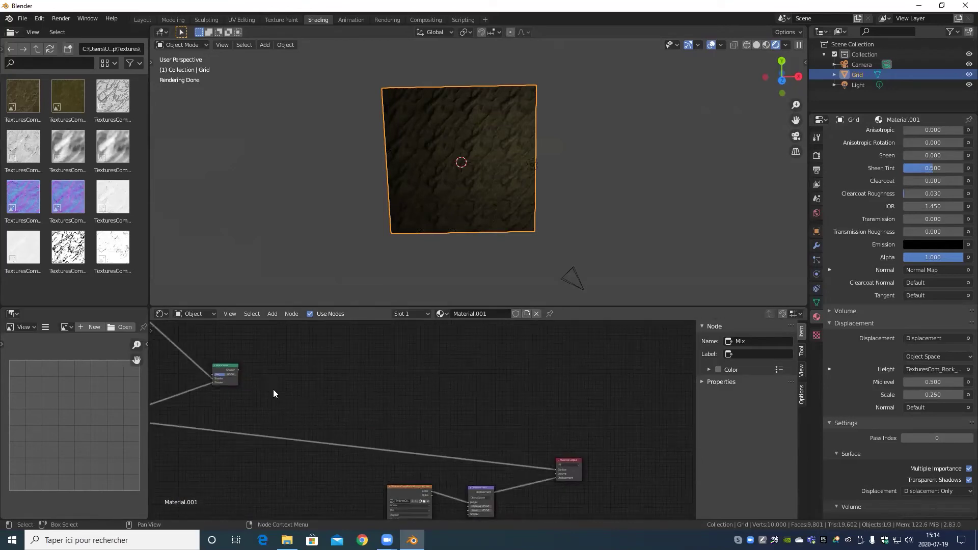
drag(241, 372, 558, 474)
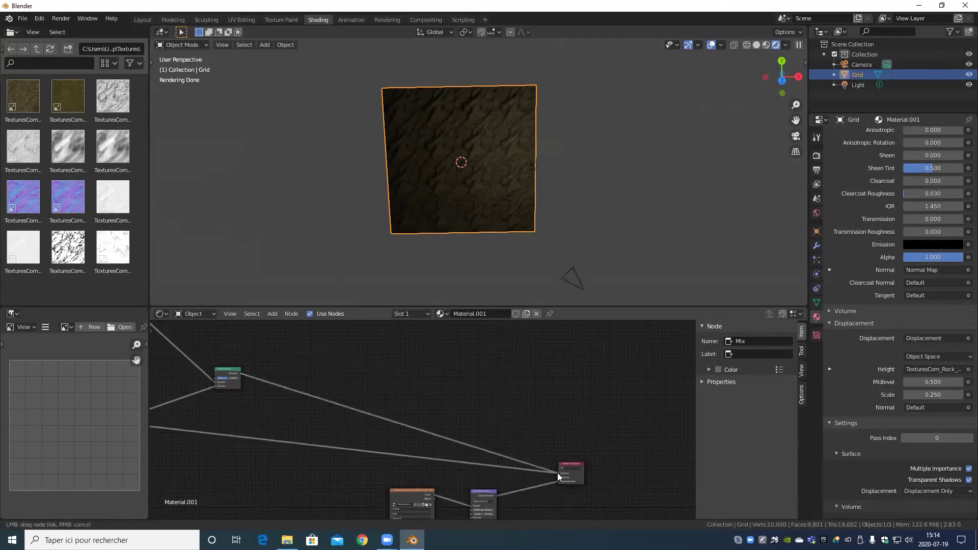
- Add a MixRGB node and place it between the two height textures and the Displacement node
scroll(312, 397, down, 5)
middle_drag(312, 397, 396, 361)
scroll(427, 397, up, 1)
middle_drag(422, 436, 846, 440)
scroll(425, 404, up, 2)
scroll(423, 421, up, 5)
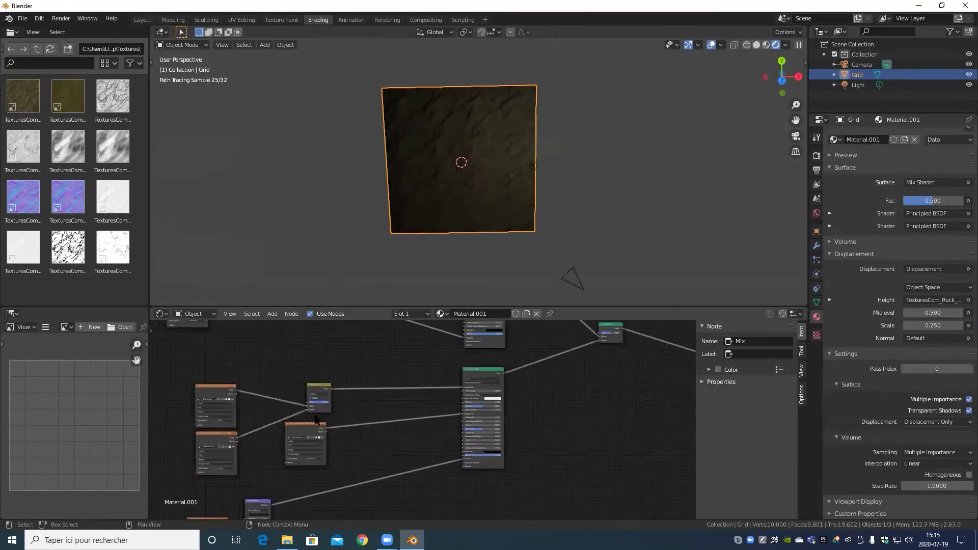
click(272, 313)
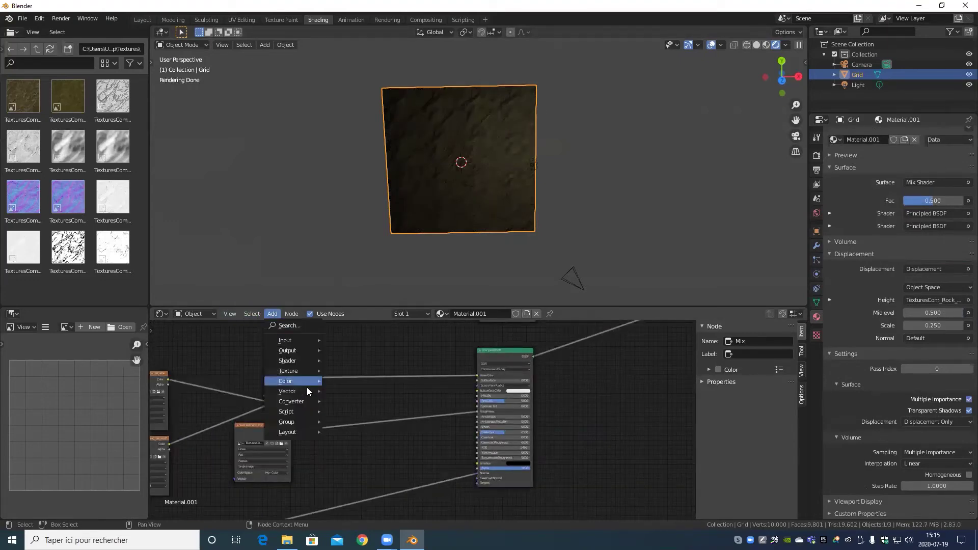
mouse_move(305, 381)
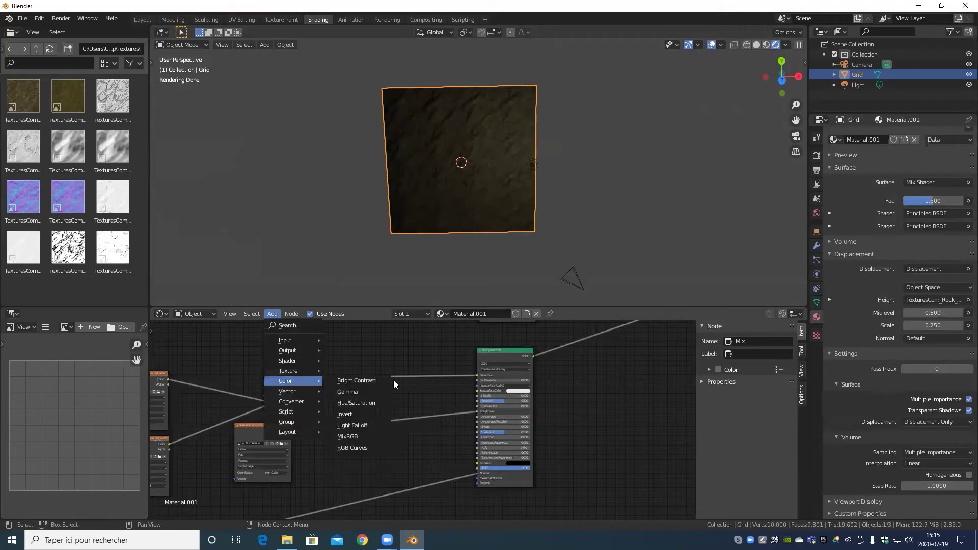
click(371, 434)
click(636, 419)
scroll(635, 419, down, 7)
middle_drag(635, 419, 295, 389)
key(g)
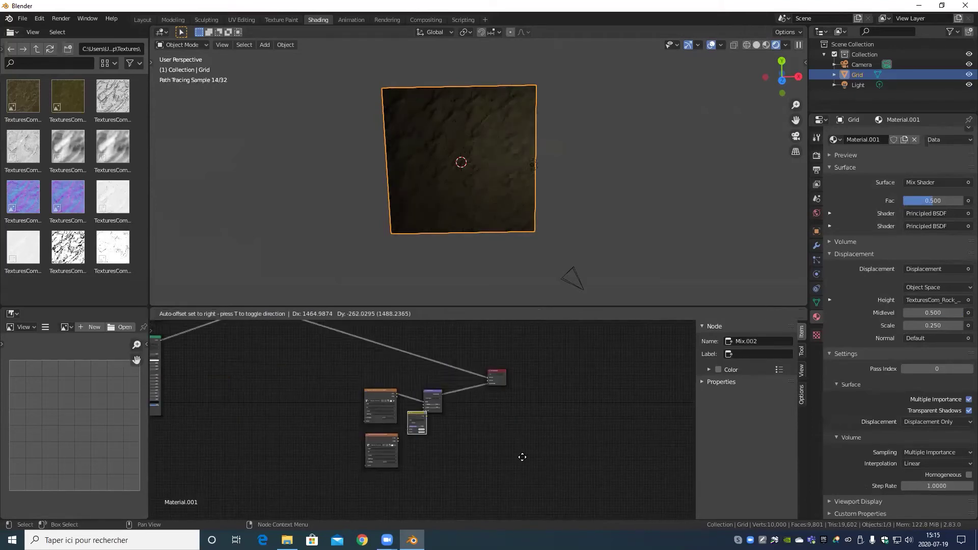
click(522, 471)
scroll(357, 437, up, 6)
scroll(341, 437, up, 3)
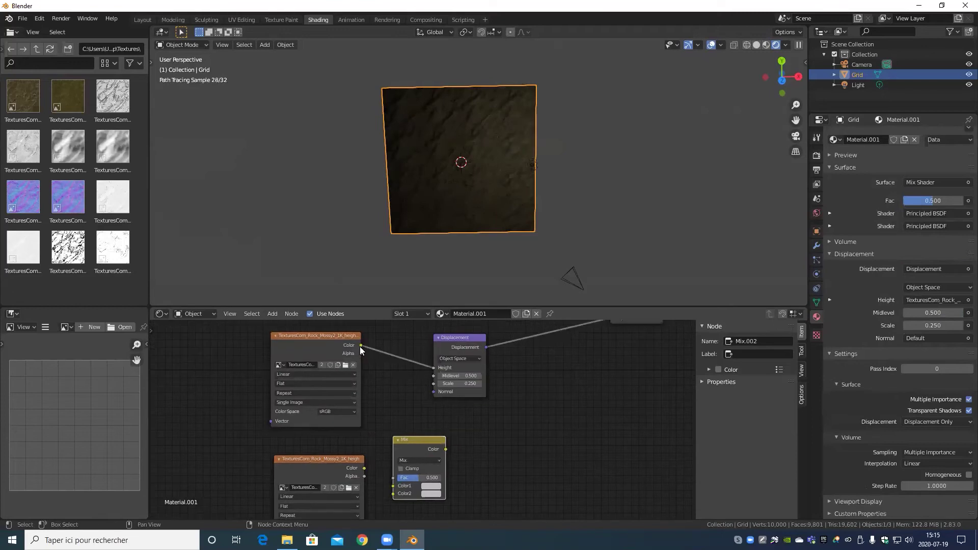
- Feed both height textures into the Mix node's color inputs and link its Color output to the Displacement node's Height
drag(361, 345, 394, 494)
drag(445, 449, 428, 369)
middle_drag(429, 414, 560, 436)
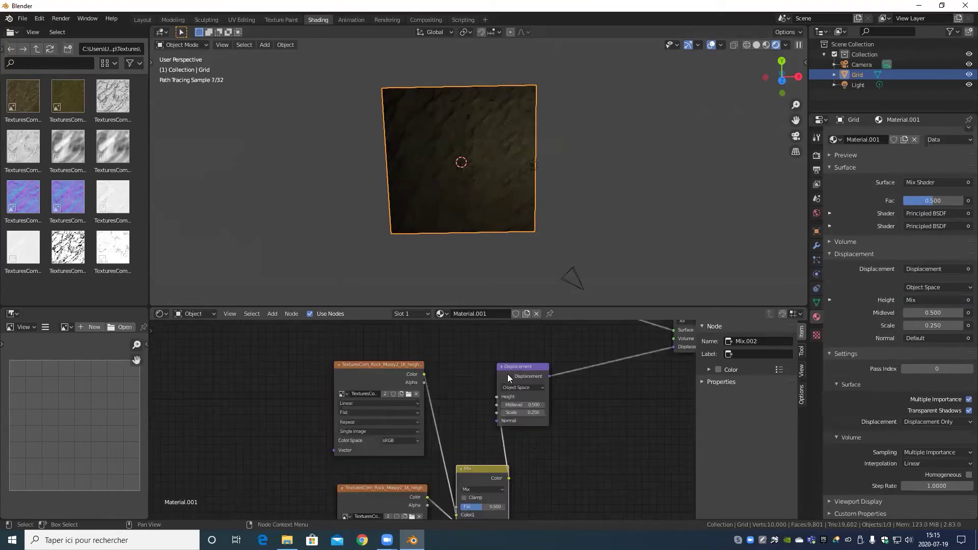
- Spread out the two height textures and the Mix node so their links to the Displacement node read clearly
drag(459, 359, 330, 385)
drag(448, 481, 313, 498)
drag(550, 461, 498, 378)
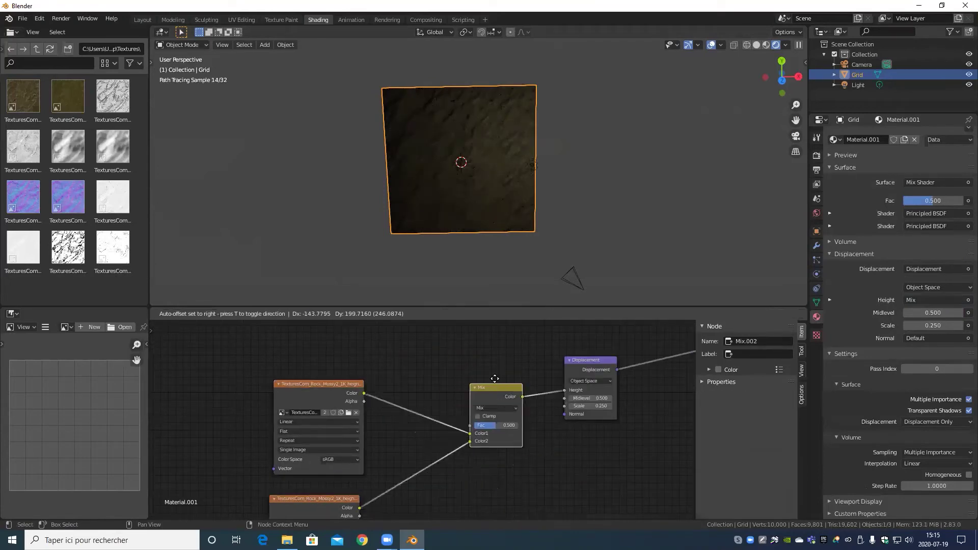
- Add a Noise Texture node in the empty area above the link from the Mix Shader to the Material Output
scroll(473, 436, down, 2)
scroll(473, 436, down, 2)
key(Home)
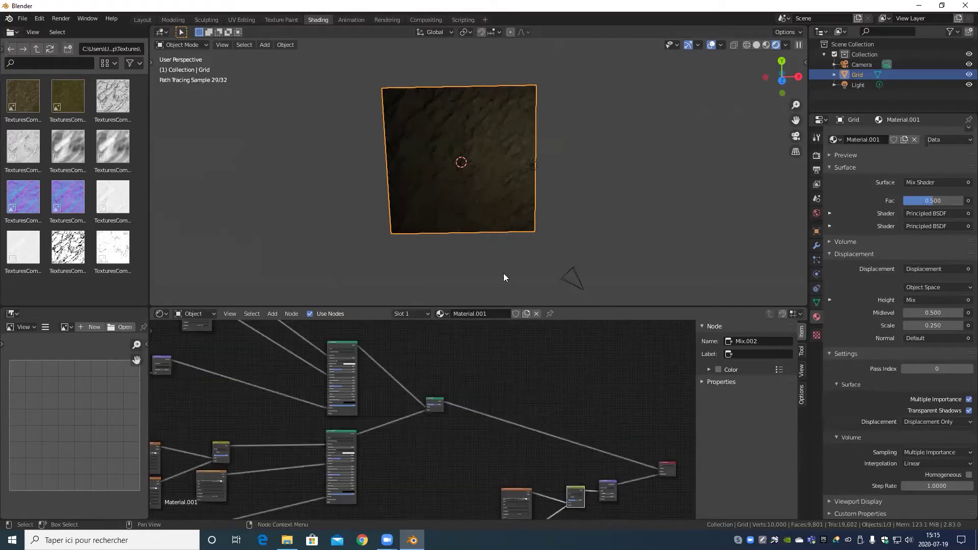
click(273, 314)
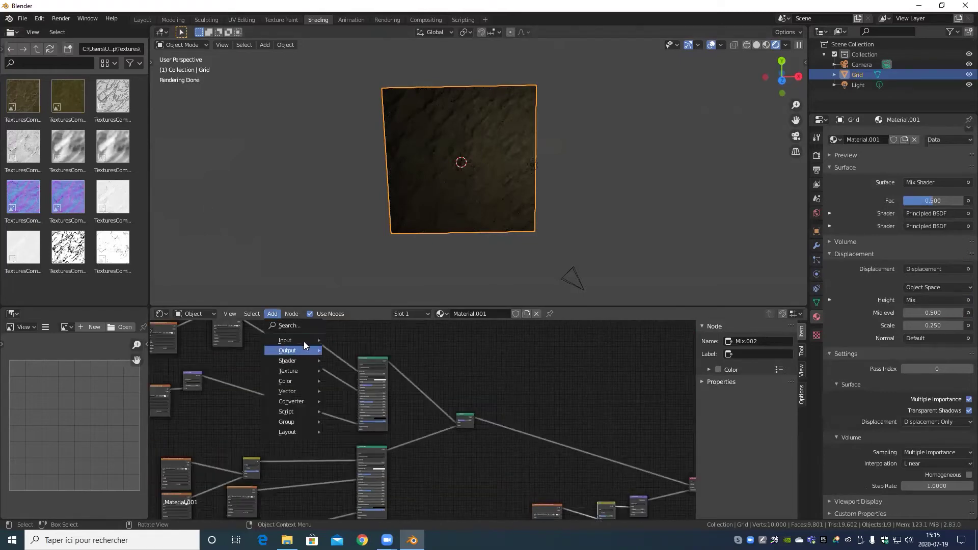
mouse_move(303, 340)
mouse_move(294, 370)
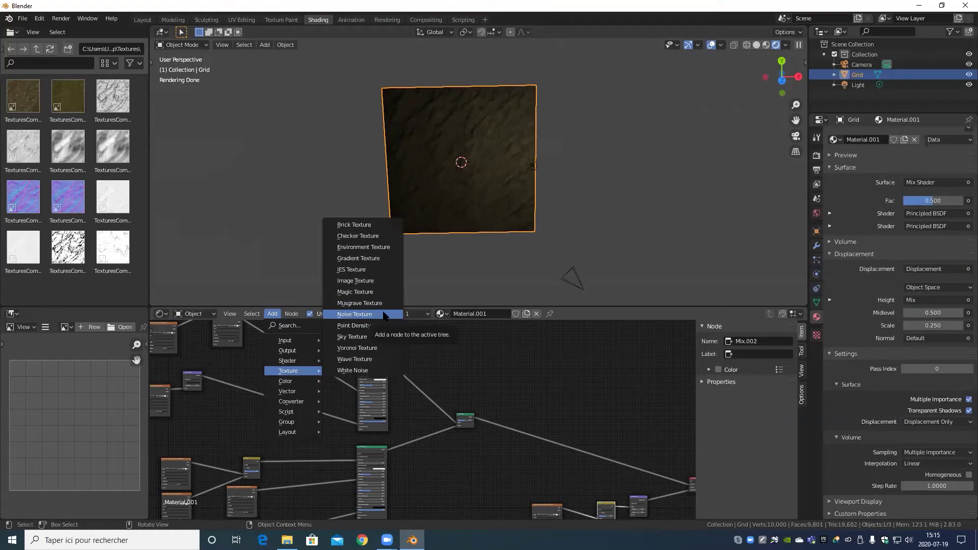
click(355, 314)
click(542, 376)
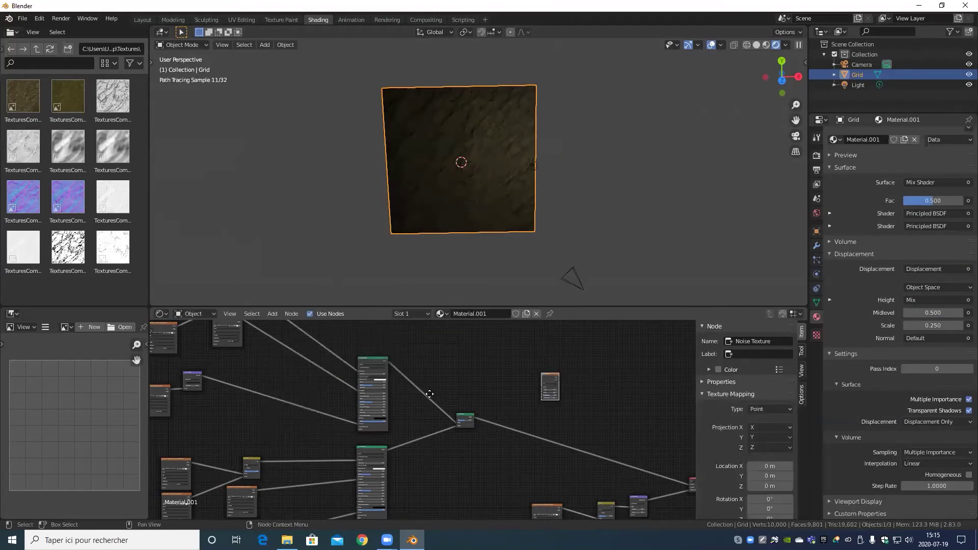
- Move the Noise Texture node down to just above the height textures
scroll(275, 360, up, 3)
middle_drag(429, 394, 318, 345)
scroll(305, 378, up, 5)
middle_drag(303, 377, 366, 420)
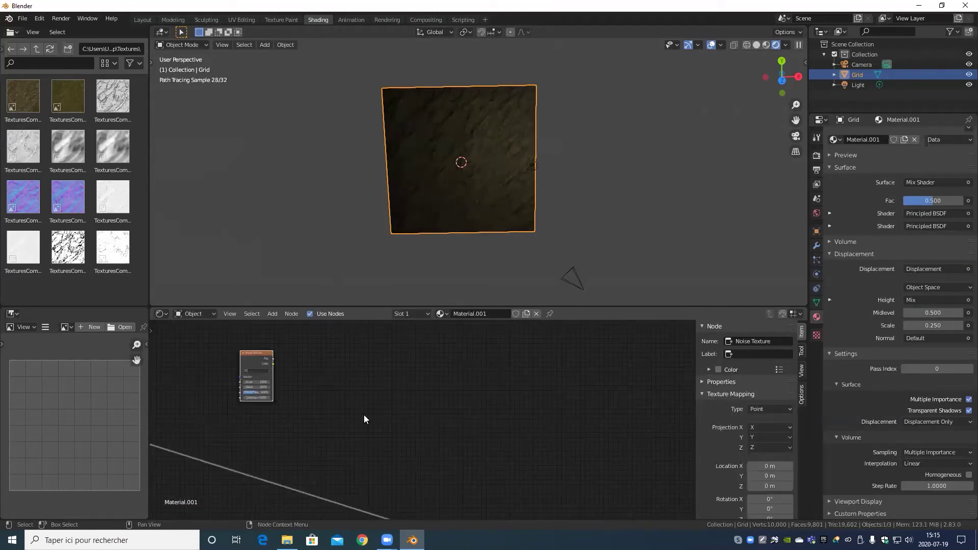
scroll(319, 382, down, 4)
middle_drag(311, 382, 236, 364)
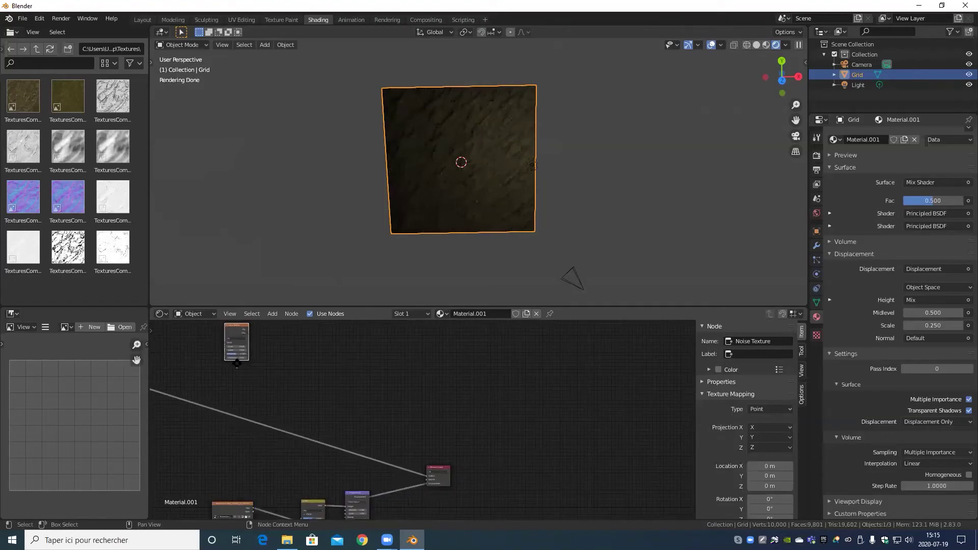
drag(237, 364, 241, 455)
- Preview the noise on the grid by linking the Noise Texture's Color output to the Material Output's Surface input
scroll(345, 417, up, 6)
middle_drag(345, 417, 334, 361)
middle_drag(230, 431, 304, 413)
scroll(328, 373, up, 5)
scroll(300, 410, down, 5)
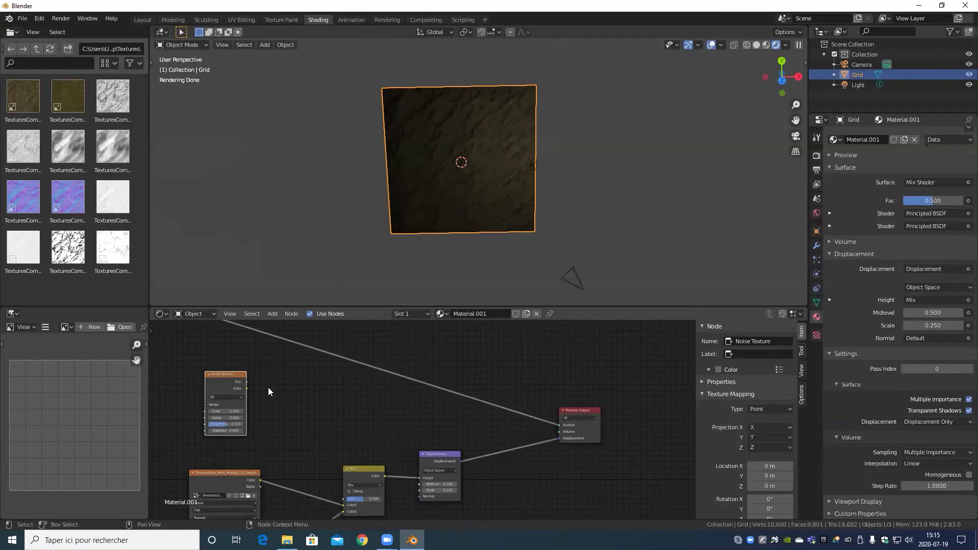
scroll(252, 390, up, 1)
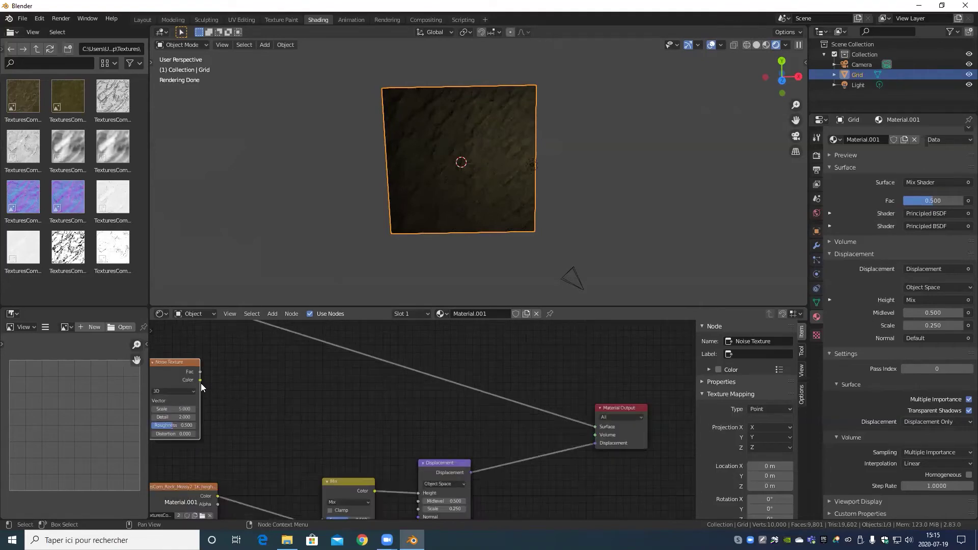
drag(200, 380, 597, 425)
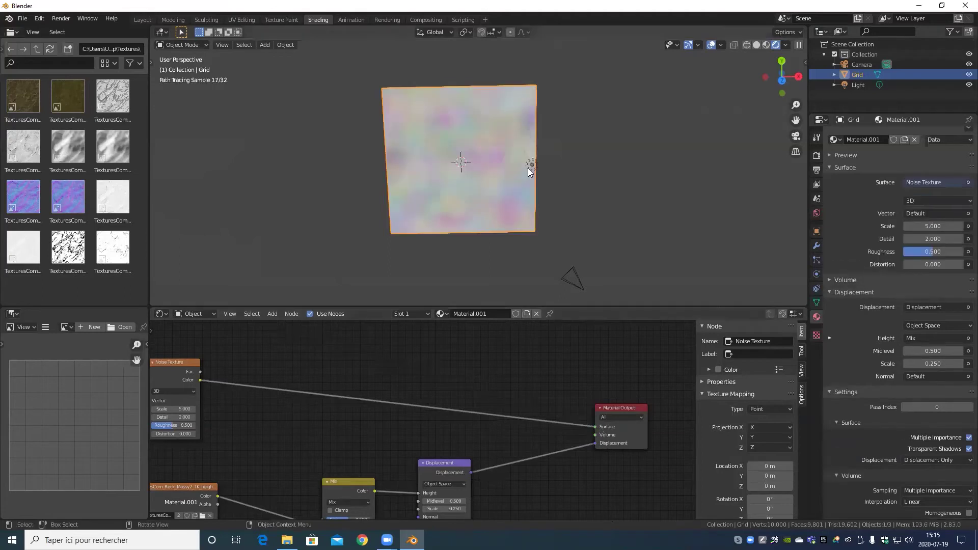
scroll(528, 168, up, 5)
scroll(528, 180, down, 4)
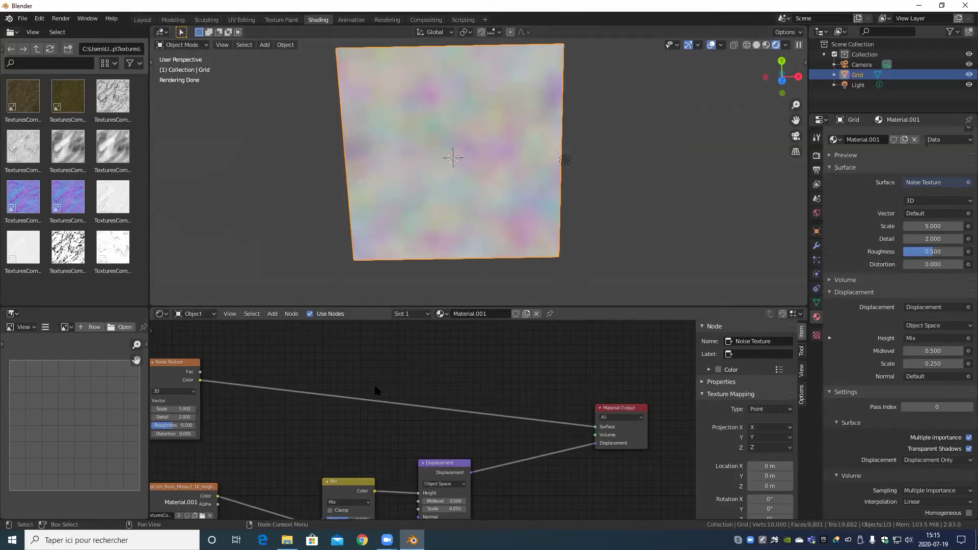
- Insert a Separate RGB node between the Noise Texture's Color output and the Material Output, passing on its R channel
middle_drag(339, 396, 404, 418)
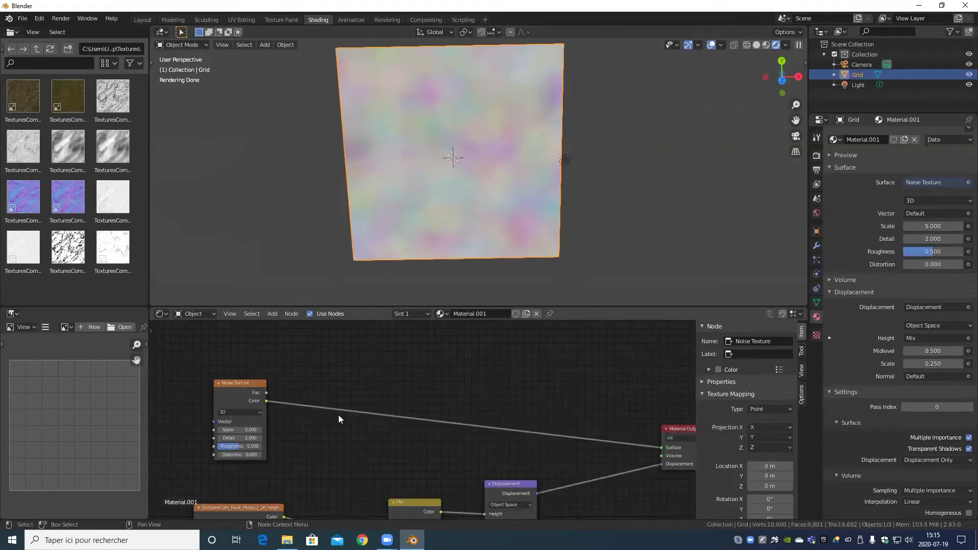
click(268, 315)
mouse_move(304, 380)
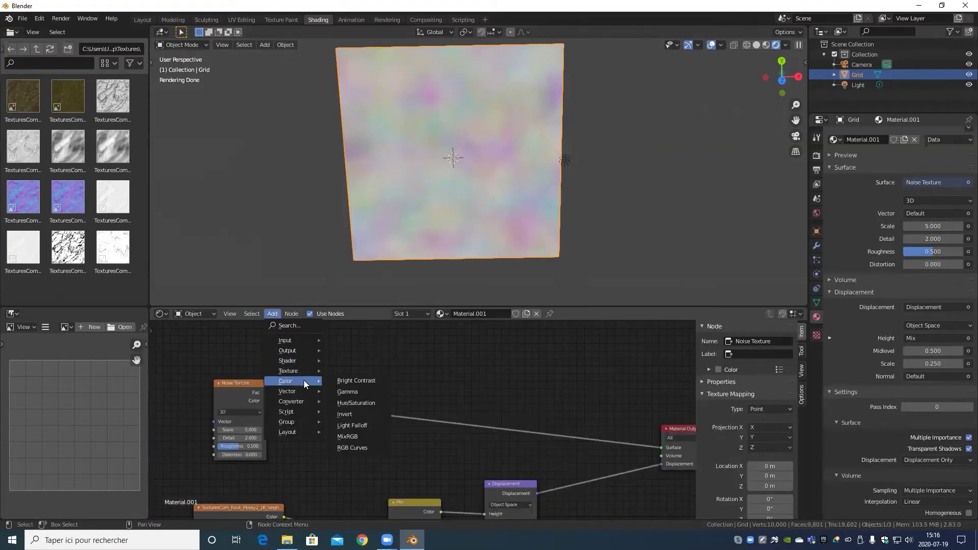
mouse_move(305, 401)
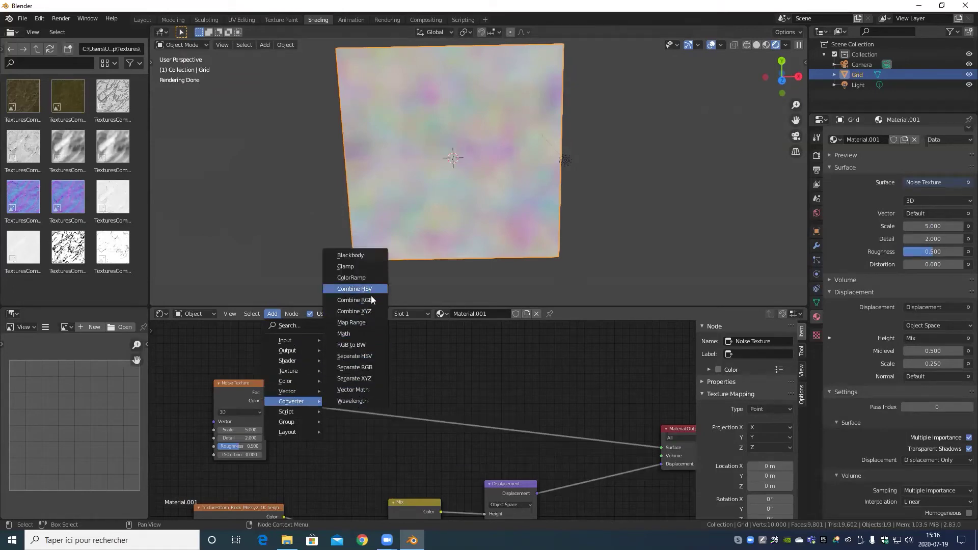
click(377, 367)
click(288, 375)
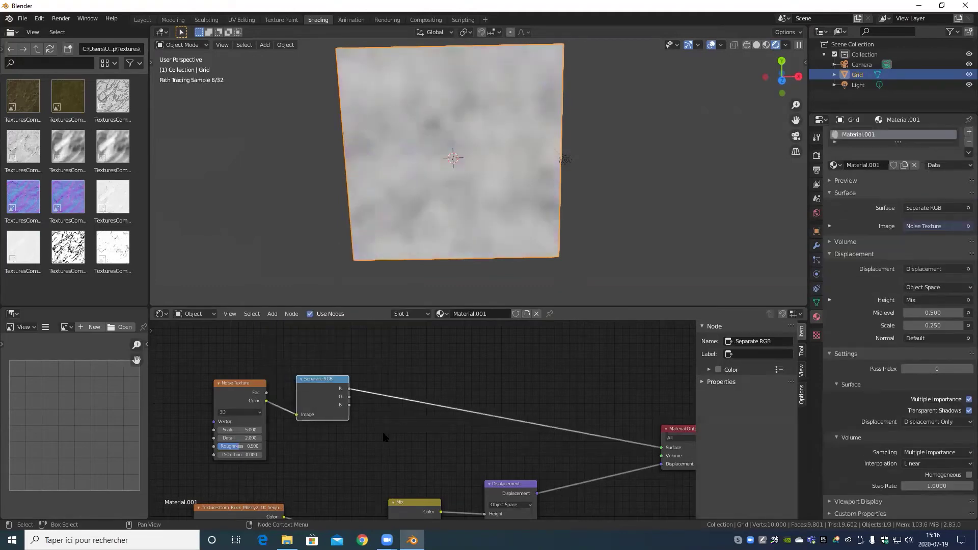
- Insert an RGB Curves node between the Separate RGB node's R output and the Material Output
scroll(488, 206, up, 3)
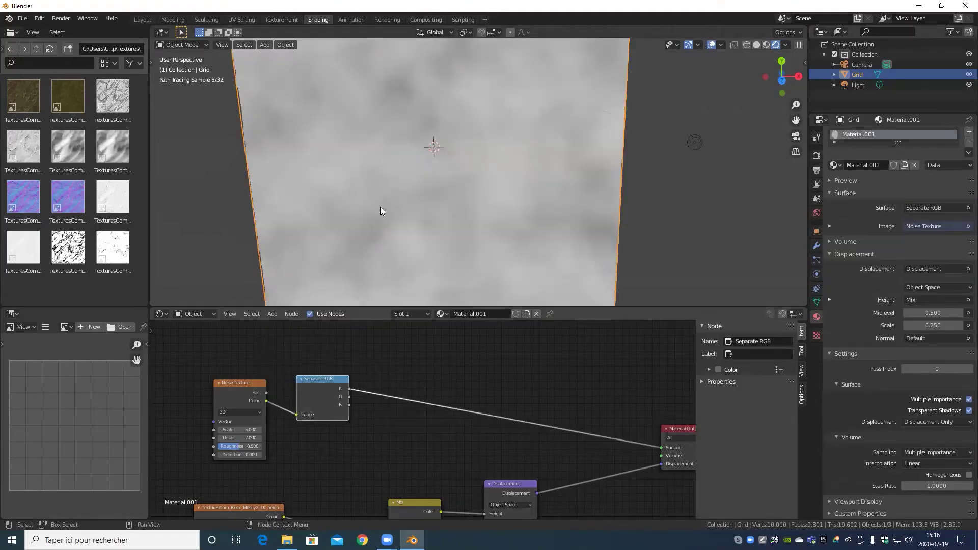
middle_drag(452, 194, 443, 182)
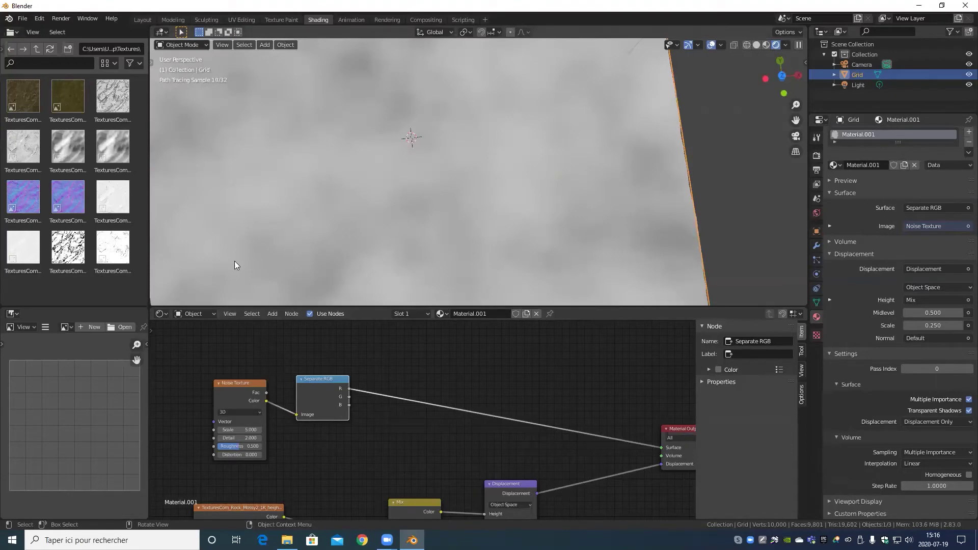
click(275, 313)
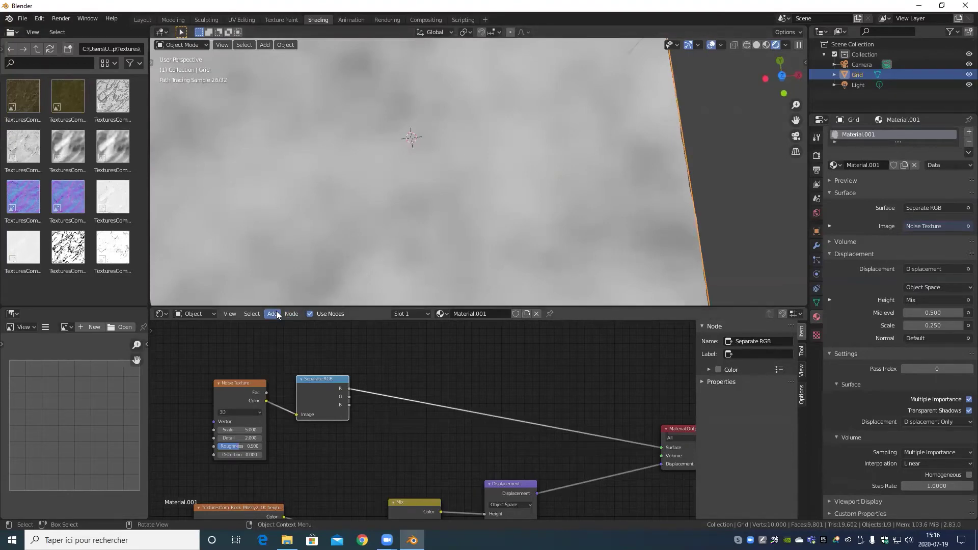
click(275, 314)
mouse_move(291, 383)
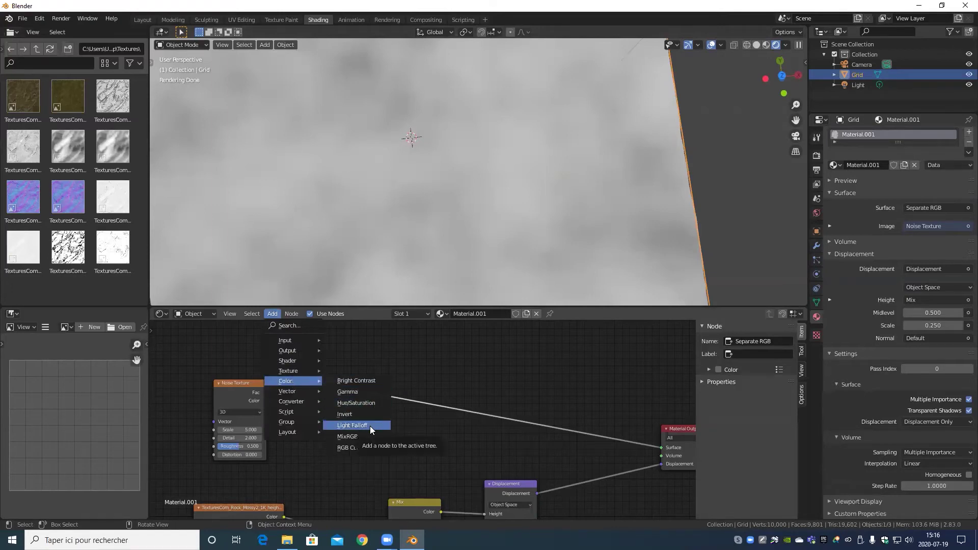
click(359, 448)
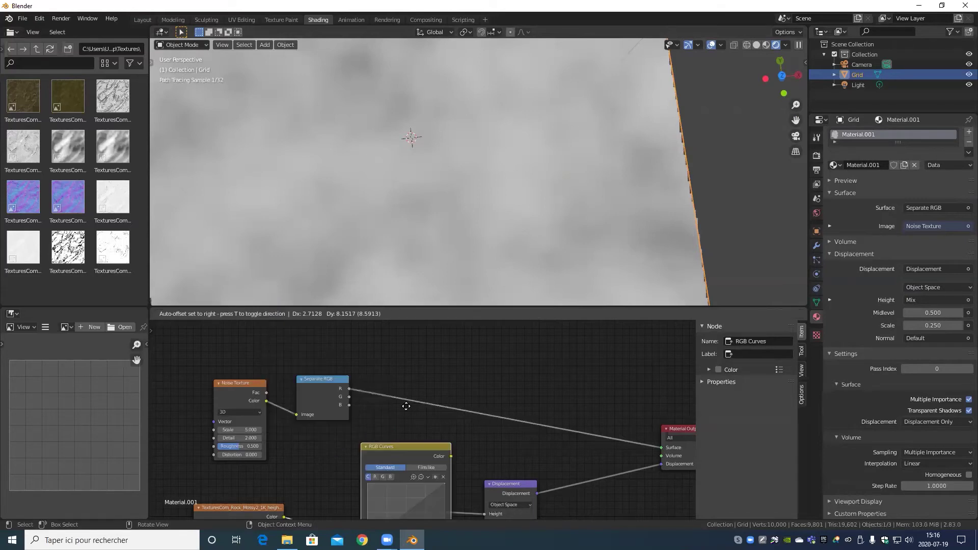
click(382, 340)
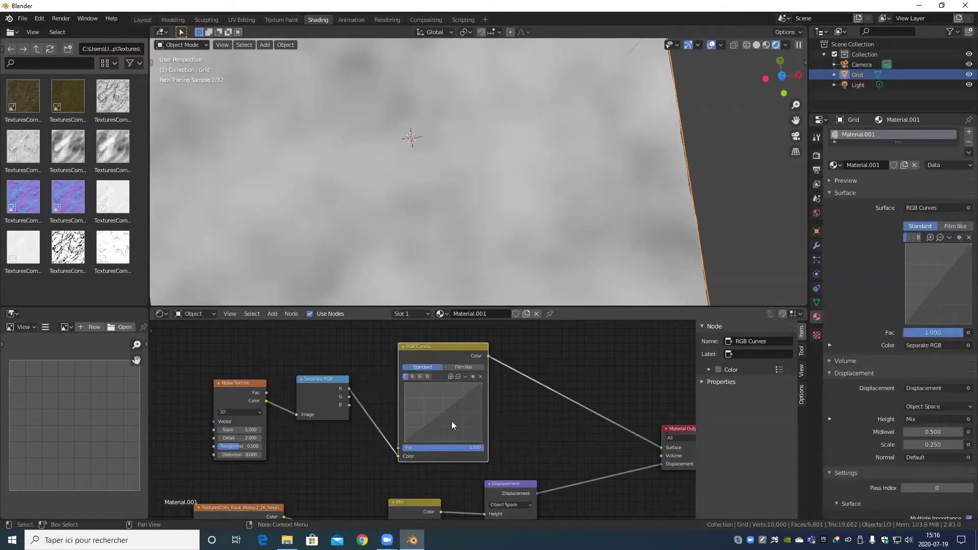
- Shape the RGB Curves into an S-curve with points at about X 0.37, Y 0.11 and X 0.75, Y 0.93
click(425, 429)
drag(425, 429, 425, 435)
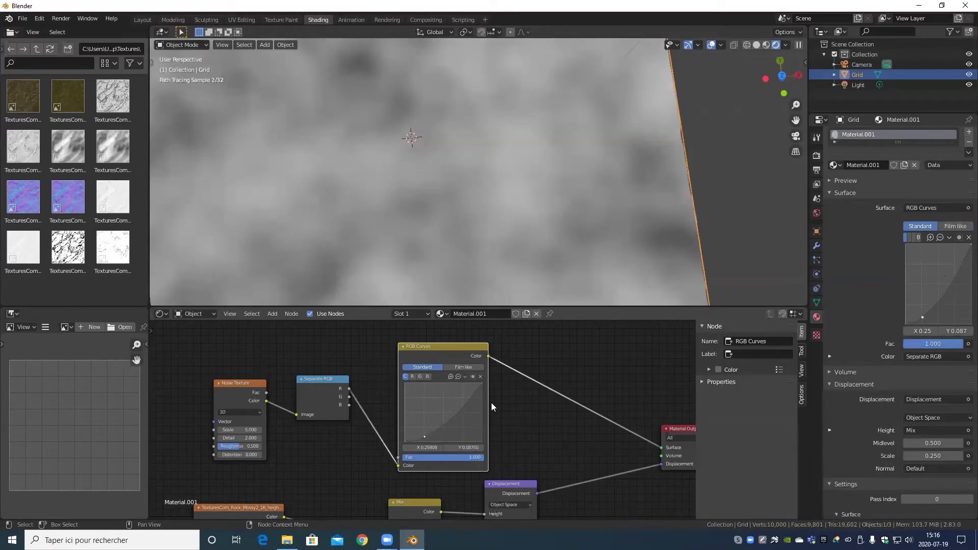
drag(470, 406, 464, 388)
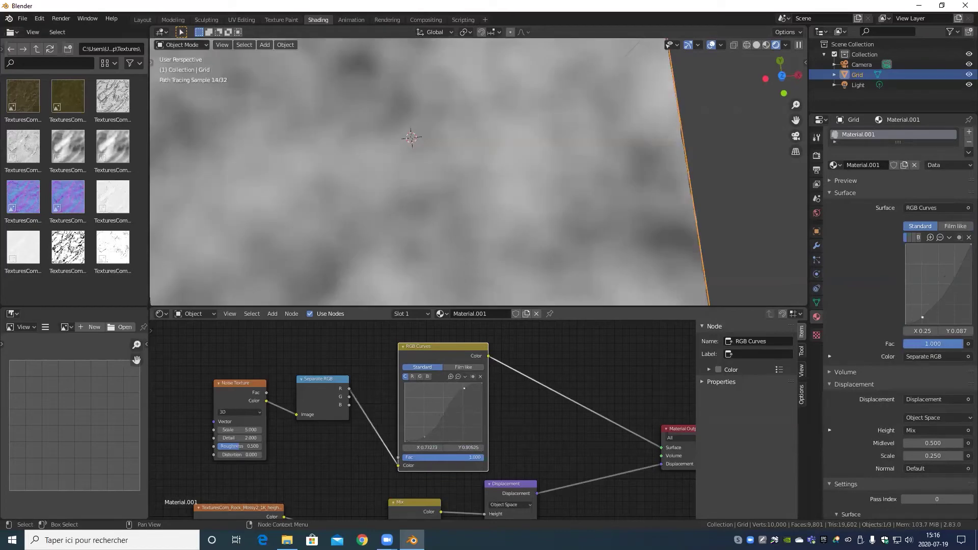
drag(425, 437, 431, 437)
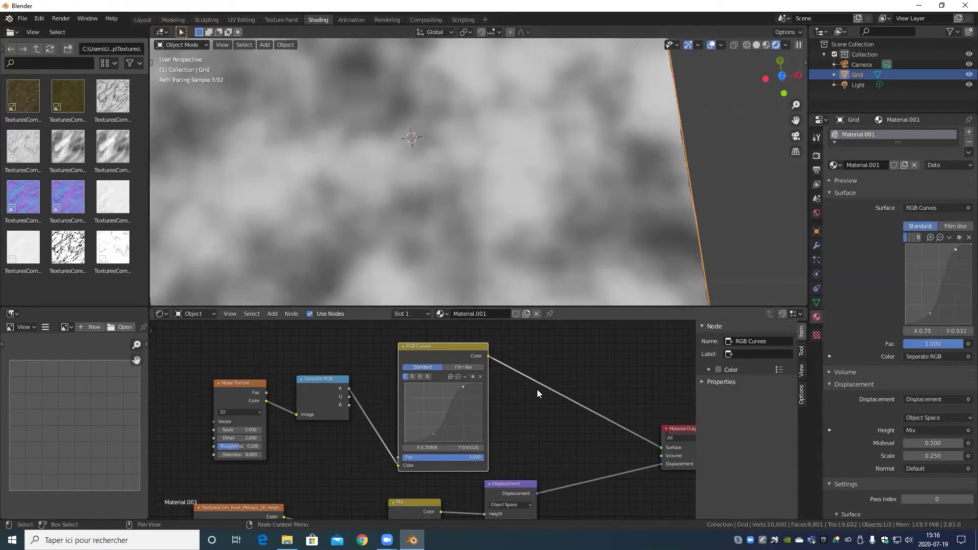
- Try a scale of 10 on the Noise Texture
scroll(540, 398, down, 2)
scroll(510, 402, down, 1)
scroll(402, 423, up, 6)
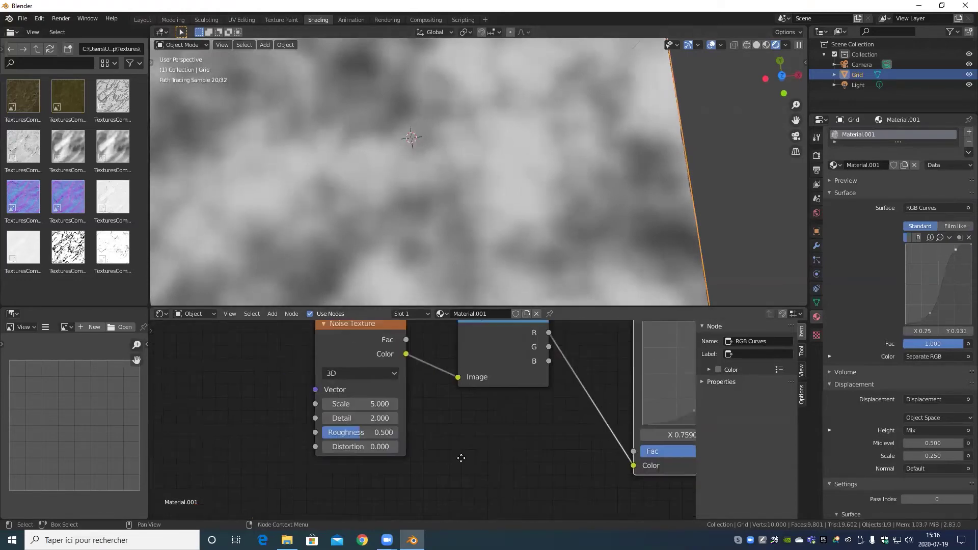
click(385, 422)
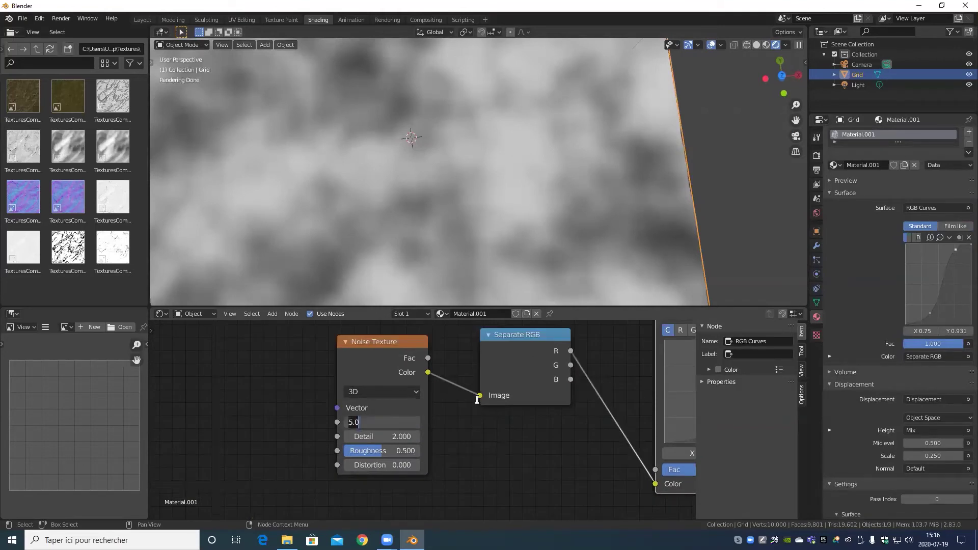
text(10)
key(Return)
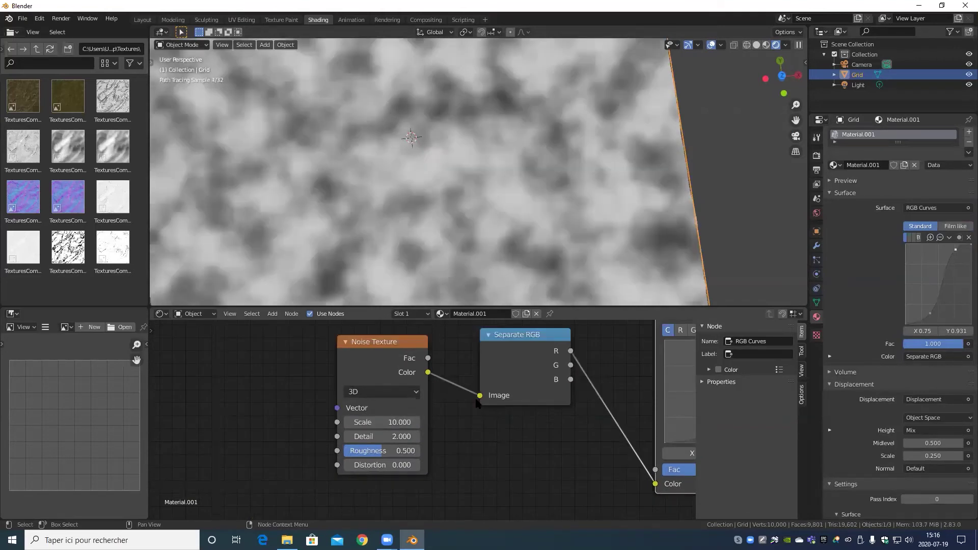
- Set the Noise Texture's scale to 2, its detail to 5.8 and its roughness to about 0.417
click(405, 422)
text(2)
key(Return)
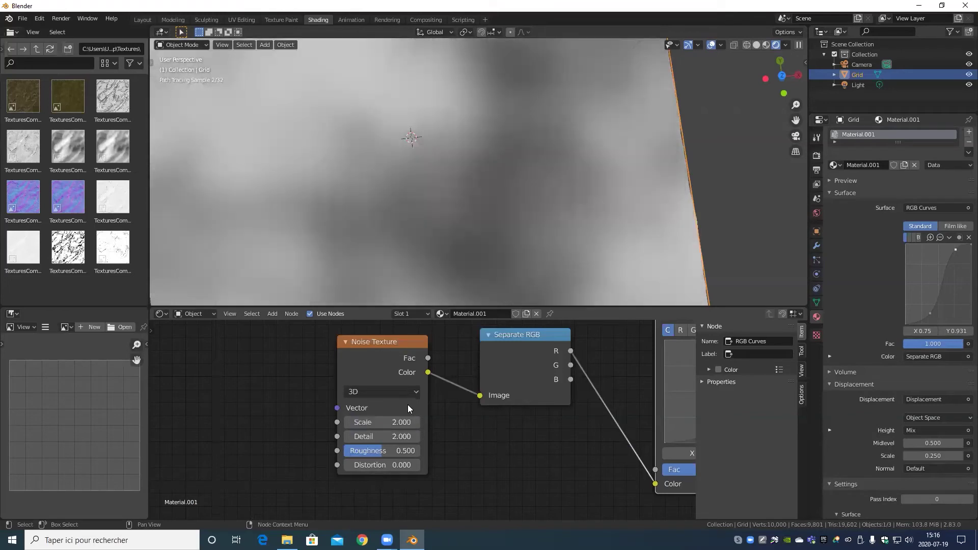
drag(402, 438, 383, 452)
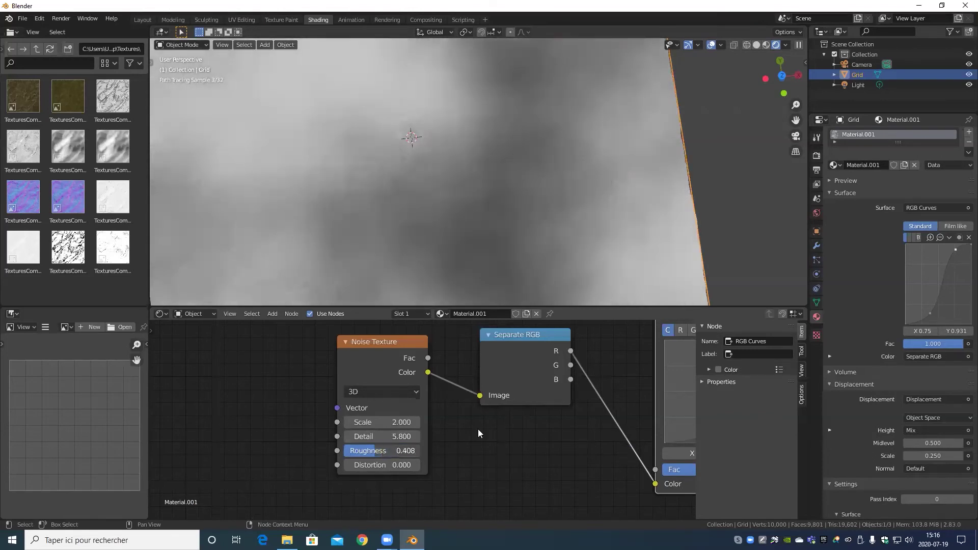
- Increase the curve's contrast by moving its lower point to about X 0.37, Y 0.05 and its upper point to about X 0.70, Y 0.96
scroll(479, 434, down, 3)
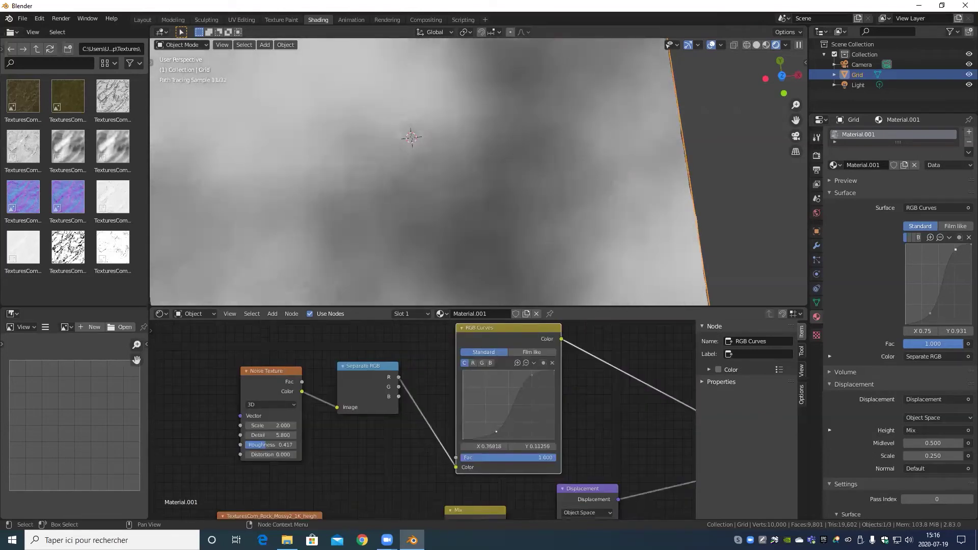
drag(496, 432, 496, 436)
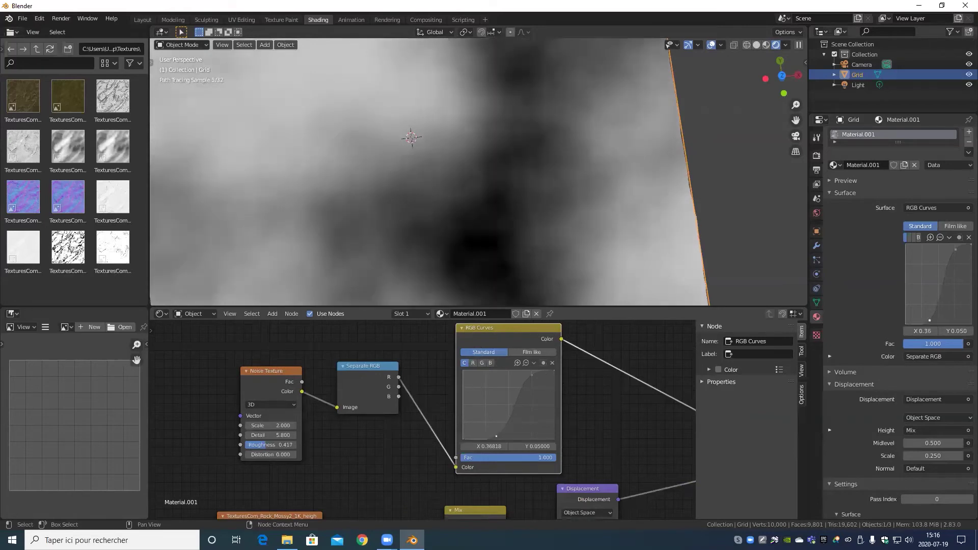
drag(532, 375, 537, 374)
scroll(501, 187, down, 2)
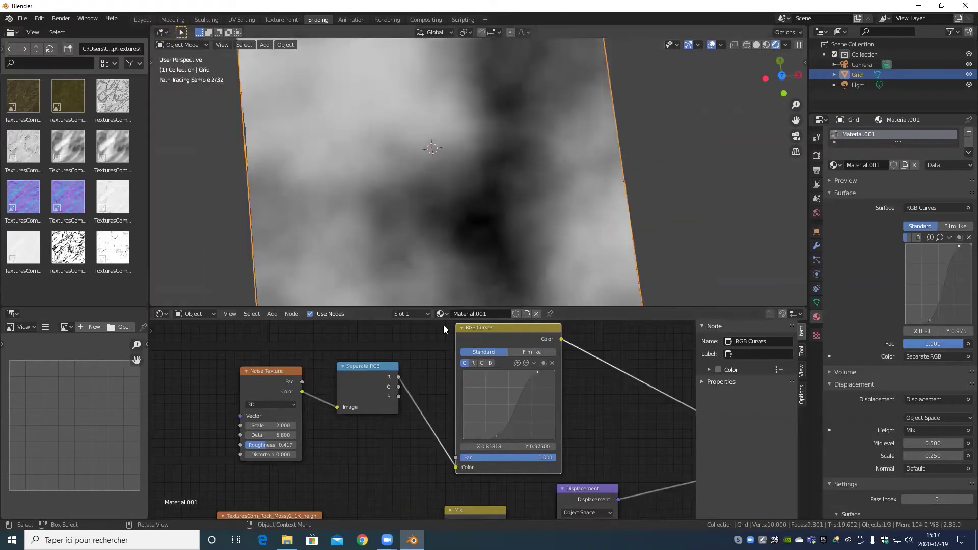
scroll(479, 171, down, 5)
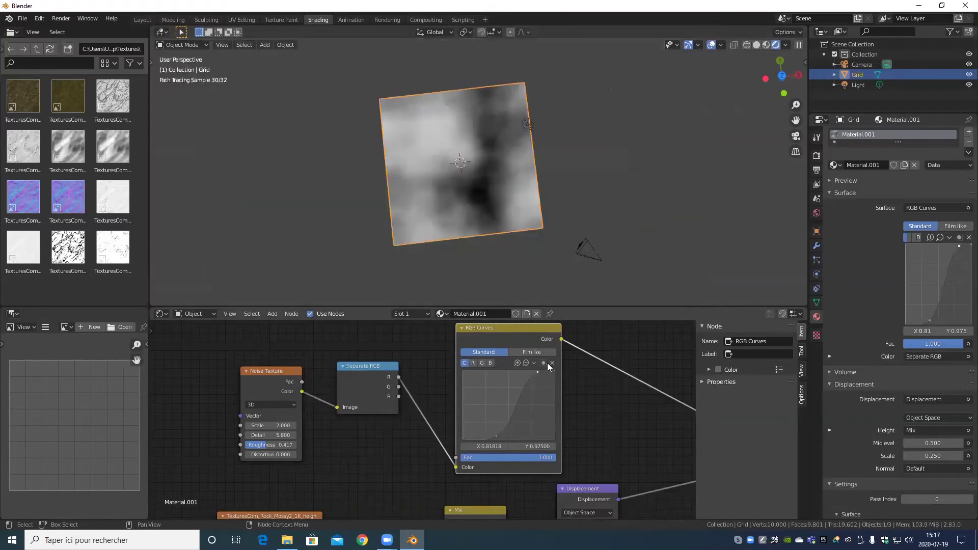
scroll(547, 364, up, 1)
drag(546, 368, 535, 369)
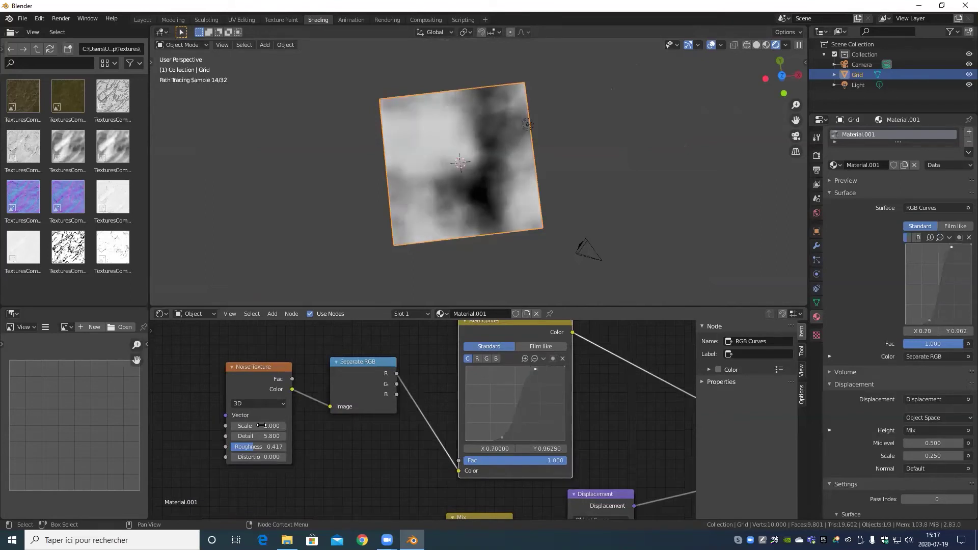
- Set the Noise Texture's scale to 3.1 and raise the upper point of the RGB Curves to Y 0.975
drag(259, 425, 295, 420)
scroll(606, 387, down, 1)
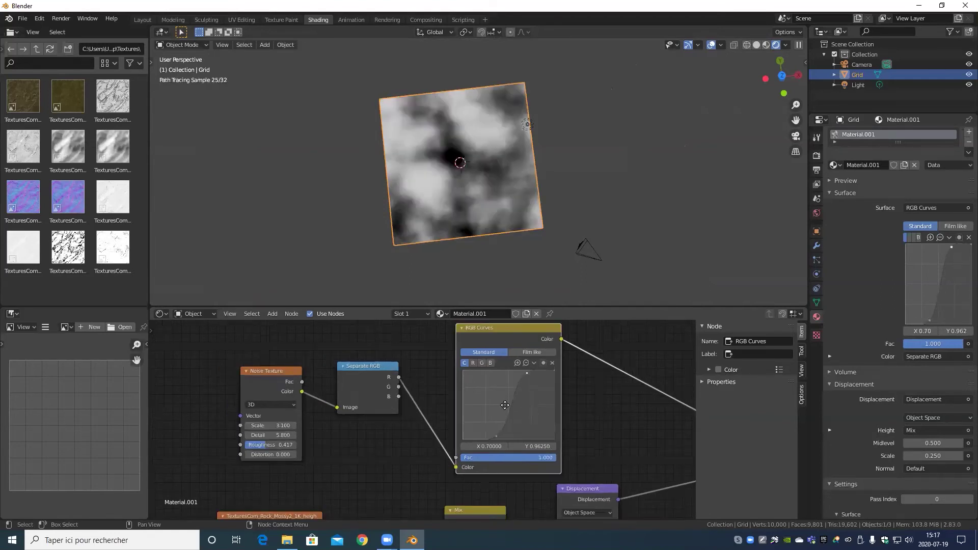
middle_drag(504, 405, 396, 399)
scroll(397, 400, up, 2)
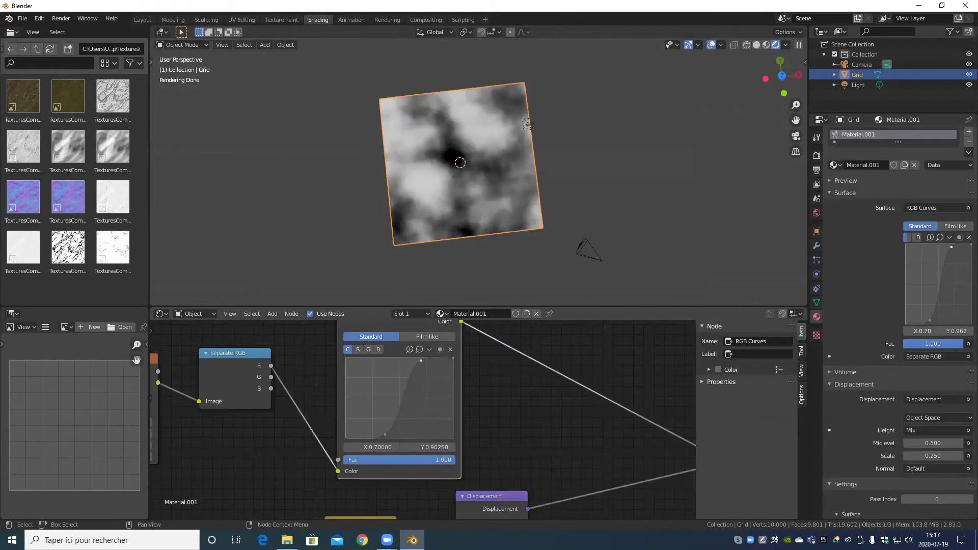
- Shift the Noise Texture, Separate RGB and RGB Curves nodes left, away from the Material Output, keeping them in a spaced row
scroll(443, 392, down, 3)
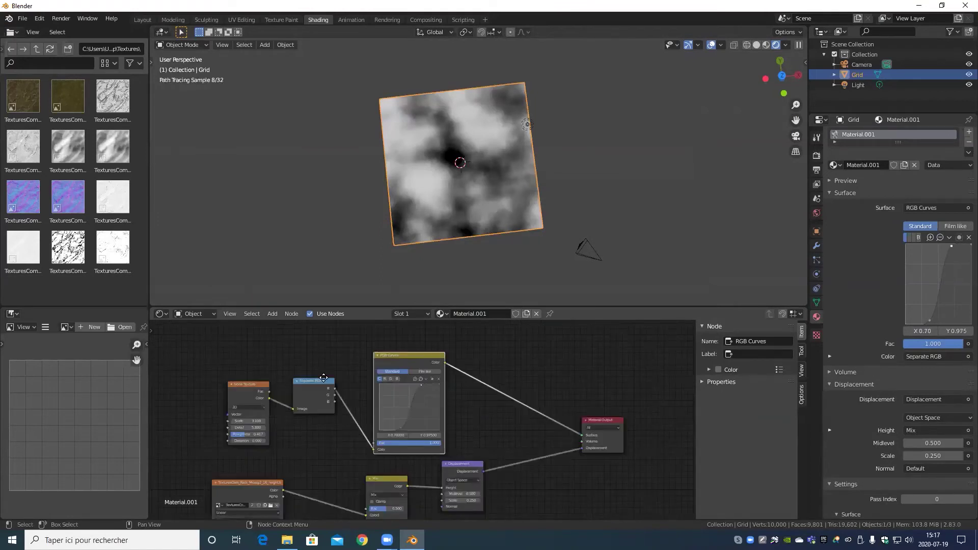
scroll(419, 389, down, 1)
middle_drag(328, 377, 477, 372)
drag(426, 383, 311, 389)
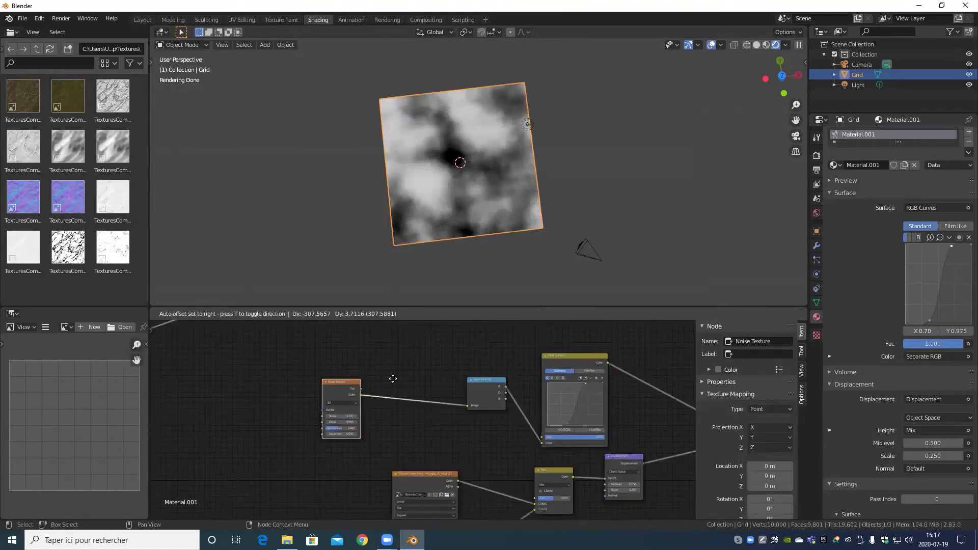
drag(484, 380, 376, 378)
drag(573, 356, 521, 353)
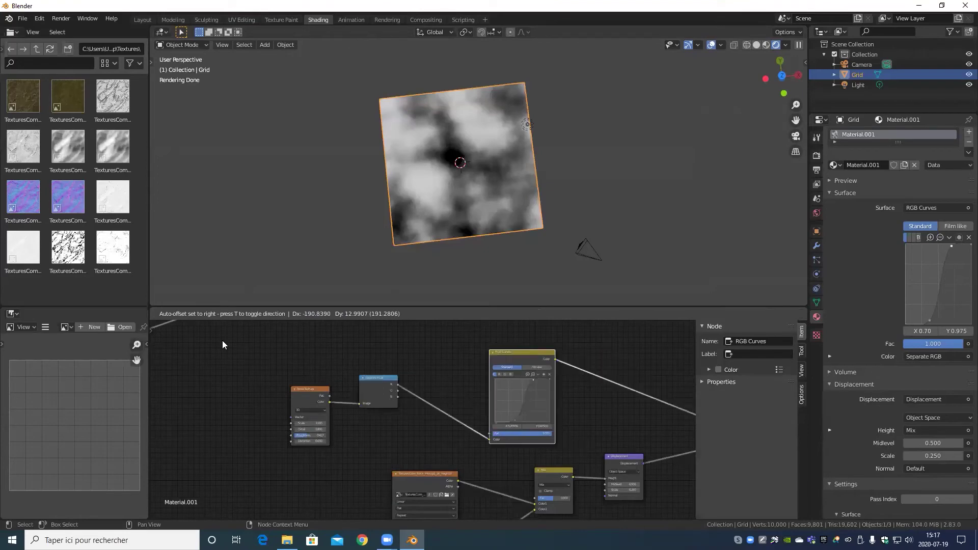
- Open the list of nodes that can be added to the material
drag(223, 345, 275, 319)
key(shift+a)
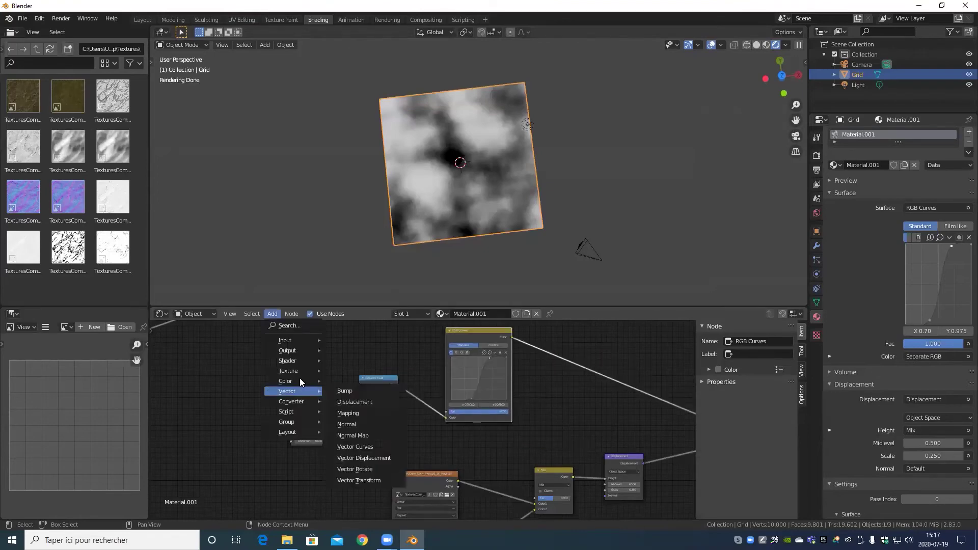
- Insert a MixRGB node between the RGB Curves and Material Output nodes, and feed the curves' Color output into Color2 as well
click(350, 433)
click(561, 384)
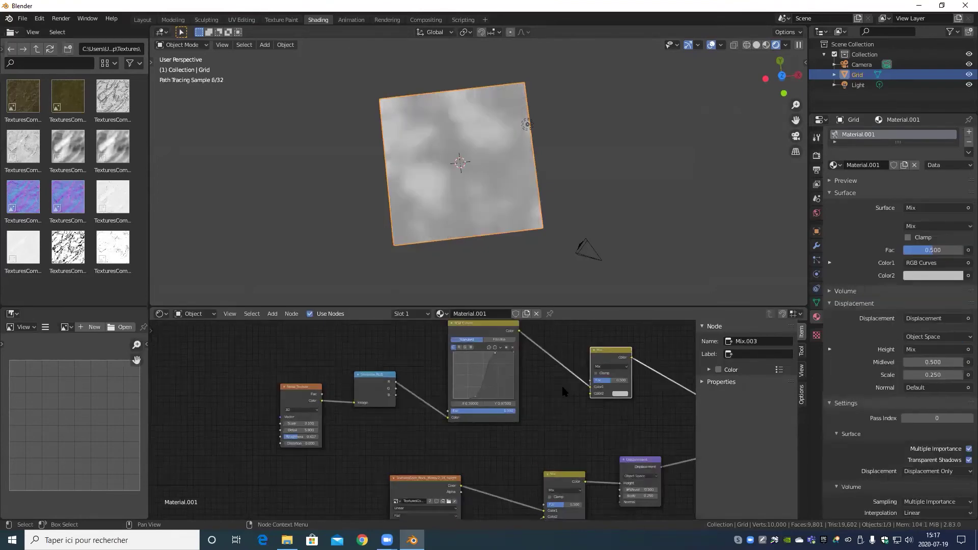
scroll(561, 384, up, 3)
middle_drag(525, 392, 394, 428)
drag(382, 352, 471, 434)
- Enable Clamp on the new Mix node after the RGB Curves and set its Fac to 0
scroll(560, 431, up, 4)
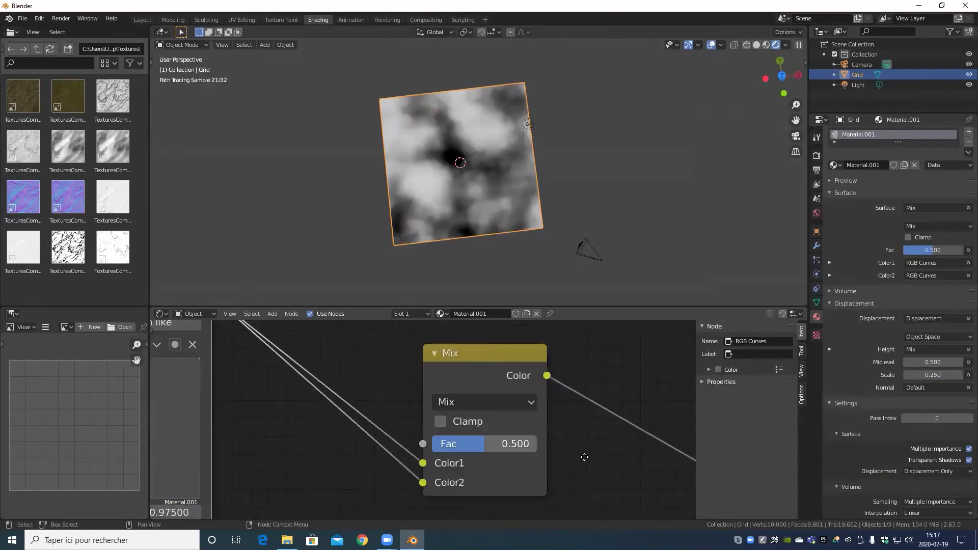
middle_drag(214, 396, 510, 337)
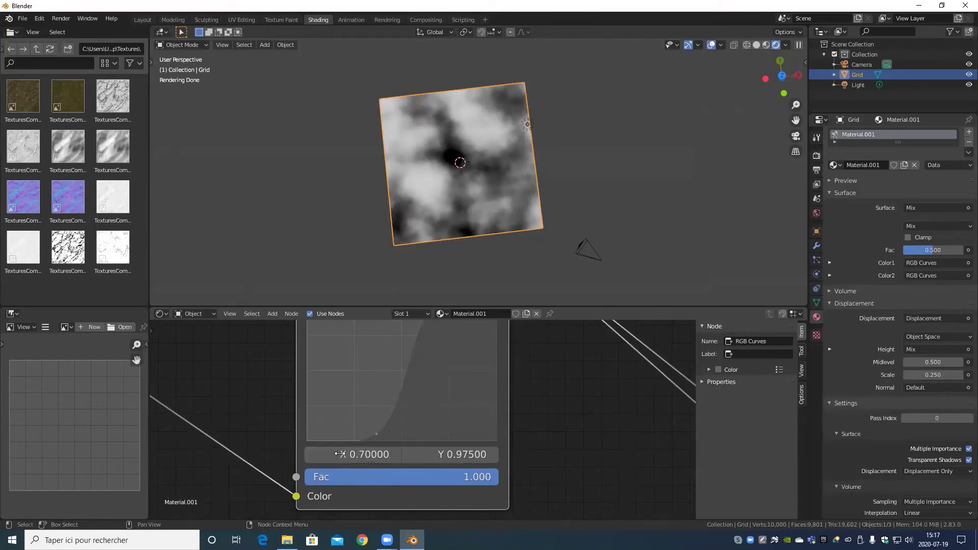
middle_drag(432, 328, 399, 431)
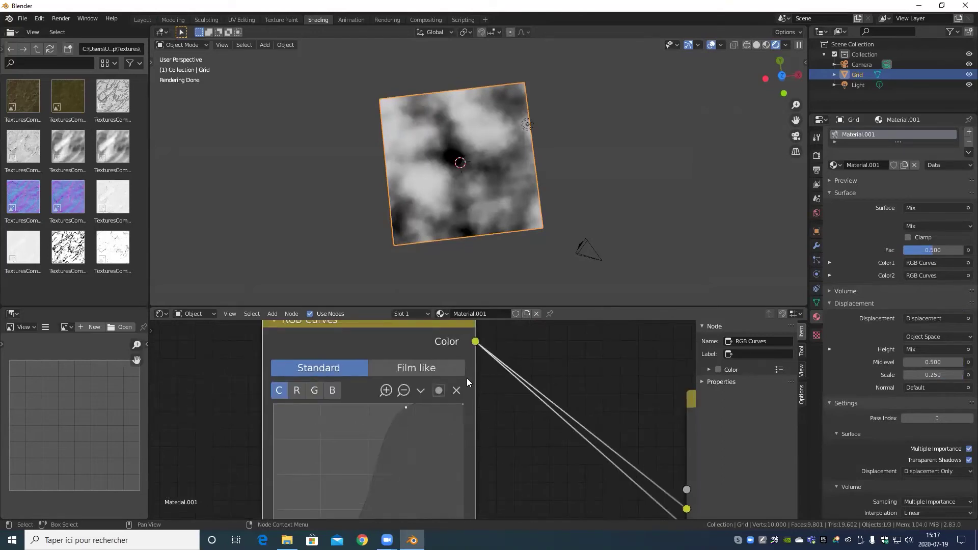
scroll(503, 432, down, 5)
middle_drag(502, 433, 285, 411)
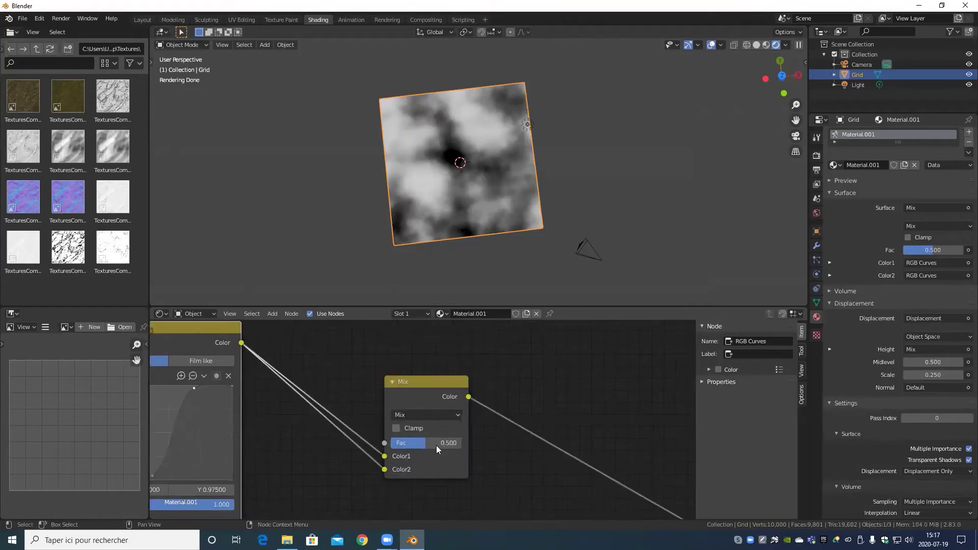
scroll(441, 436, up, 4)
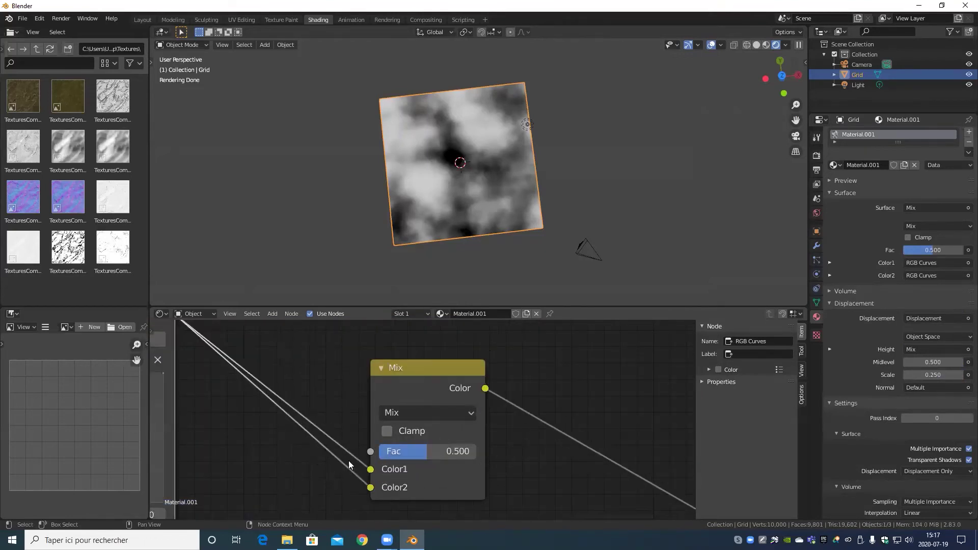
scroll(348, 459, down, 4)
middle_drag(291, 397, 337, 412)
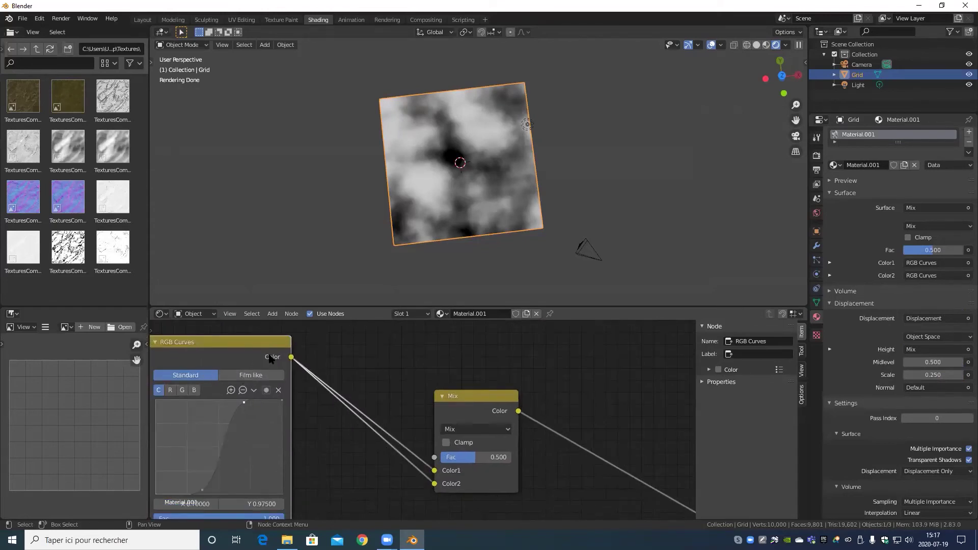
click(446, 443)
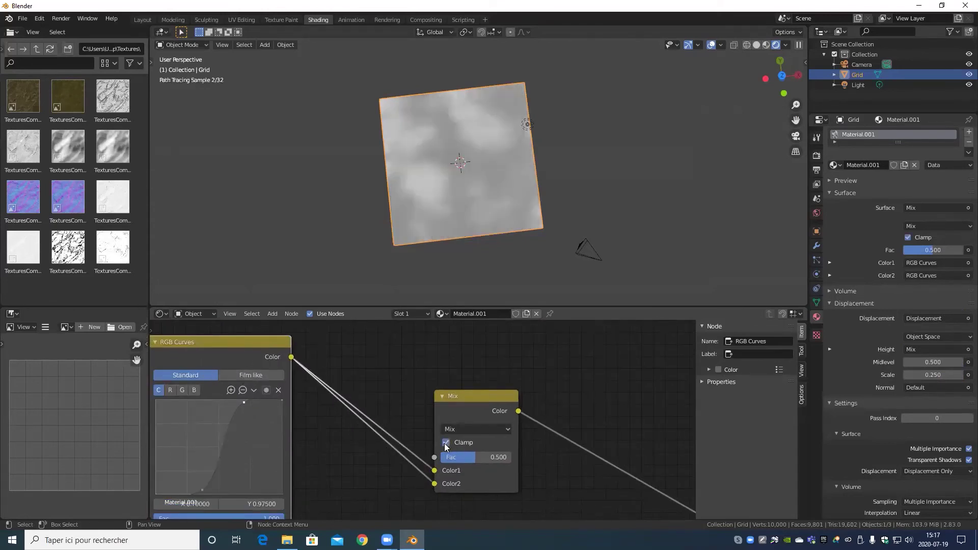
scroll(482, 461, up, 4)
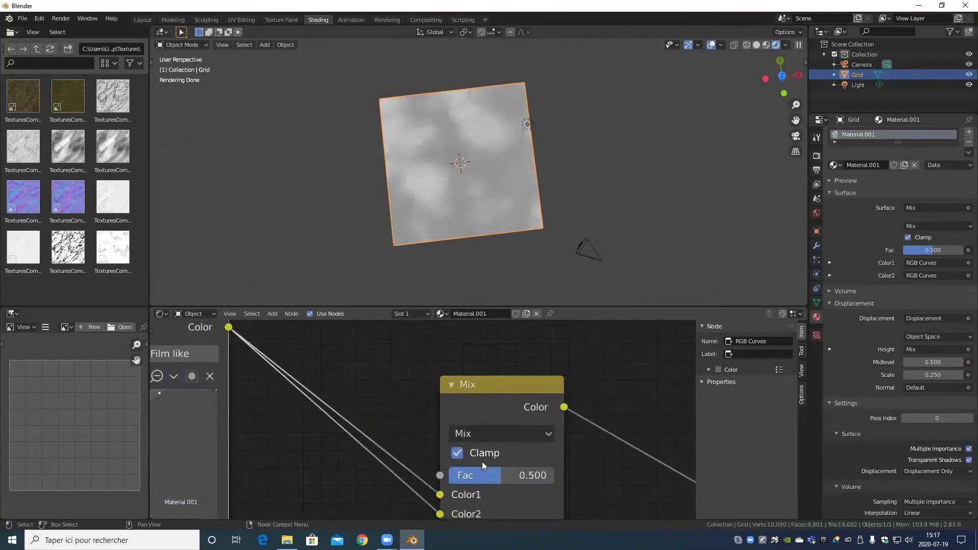
drag(528, 494, 458, 494)
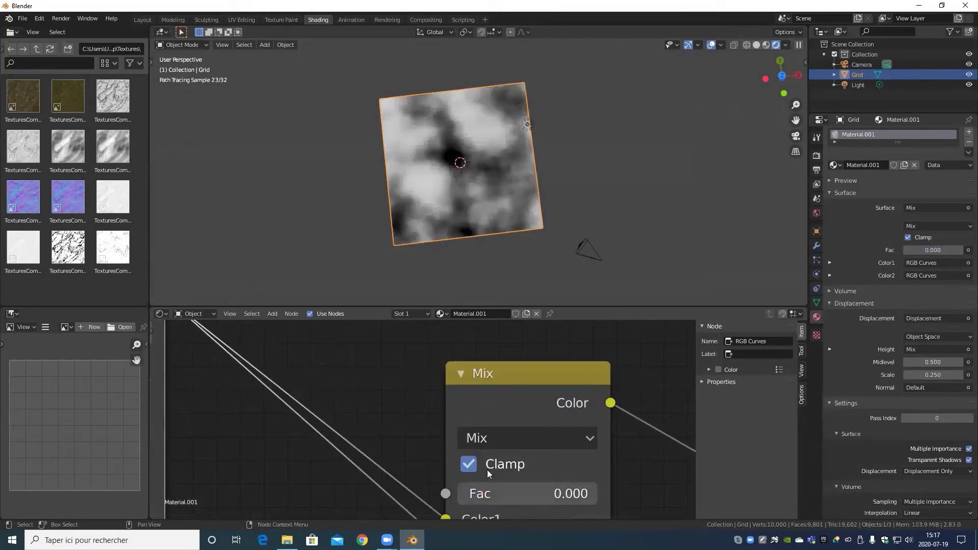
- Move the clamped Mix node up beside the upper part of the RGB Curves node
scroll(569, 400, down, 2)
middle_drag(512, 486, 534, 484)
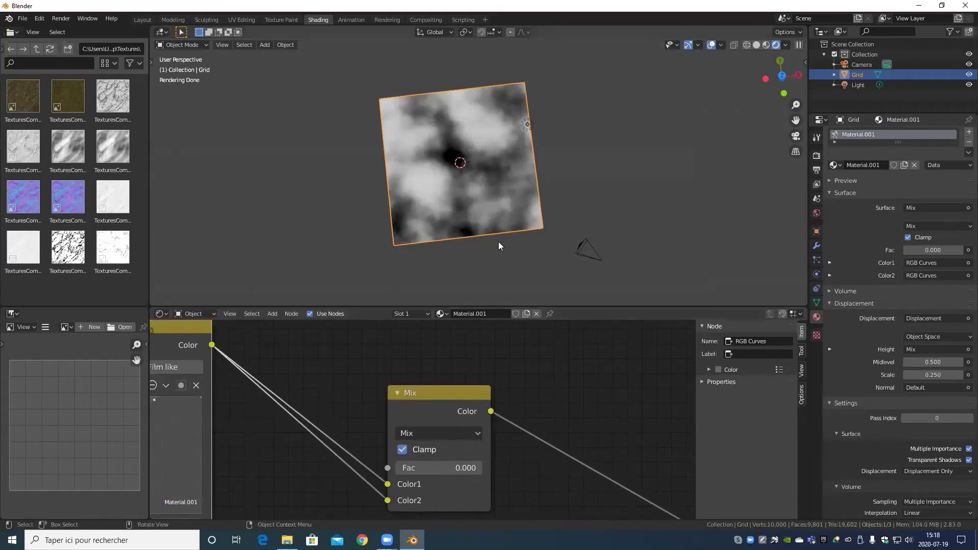
scroll(534, 257, up, 1)
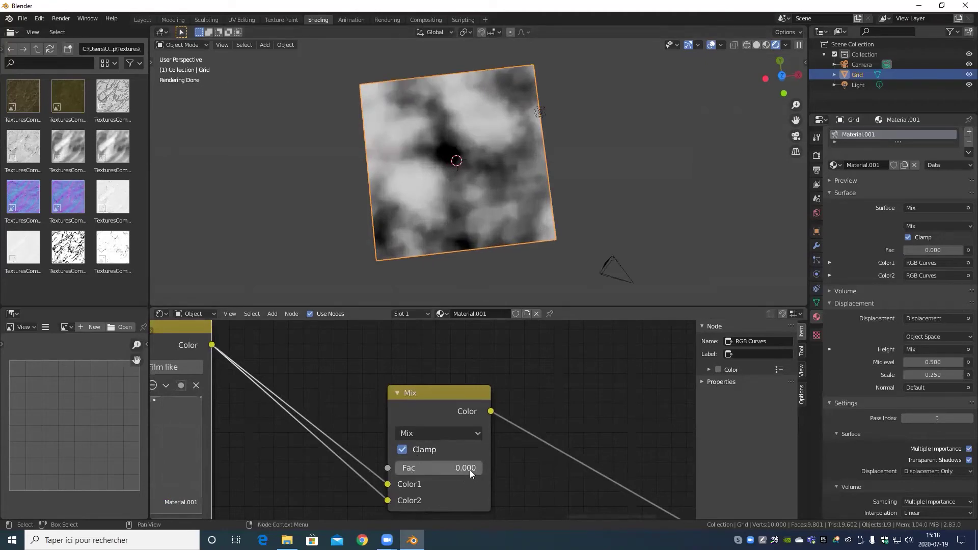
scroll(469, 470, down, 1)
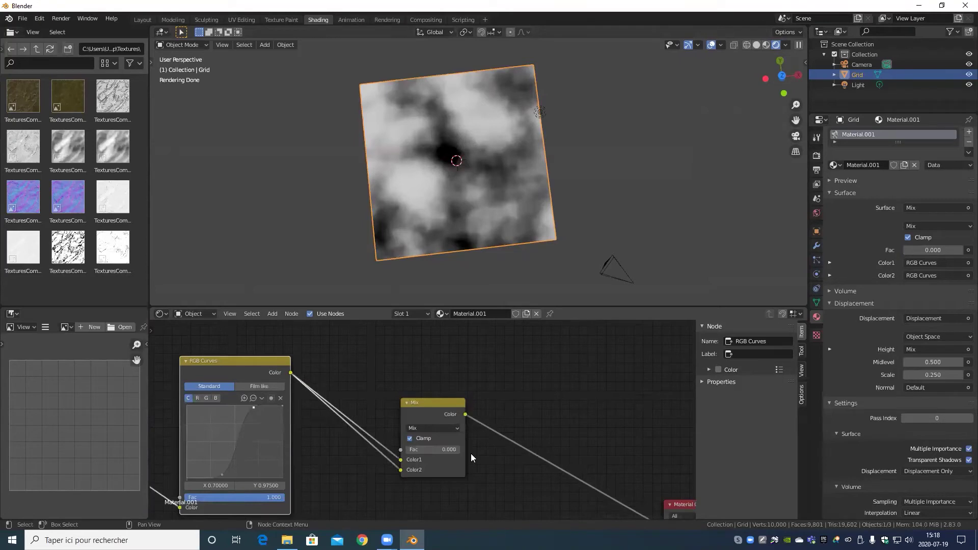
scroll(471, 447, down, 4)
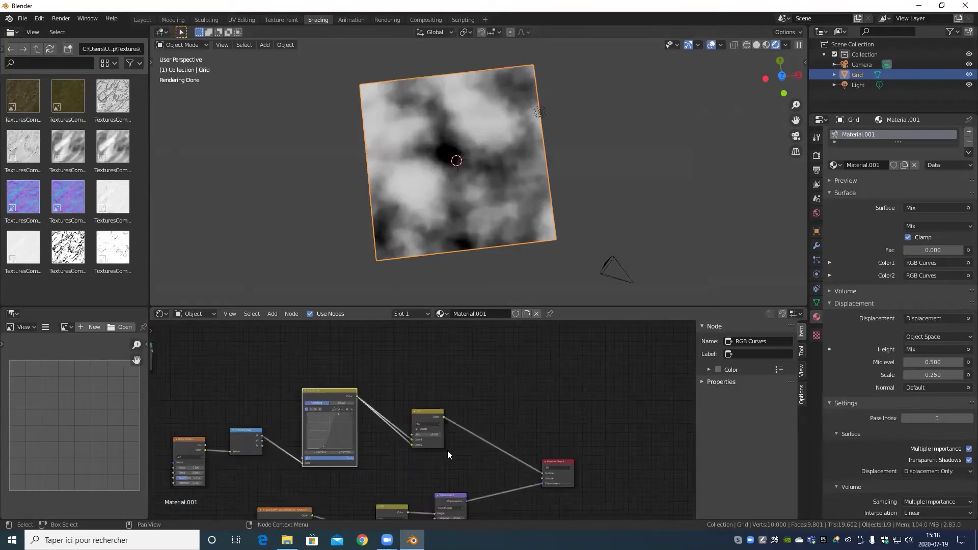
middle_drag(448, 450, 616, 432)
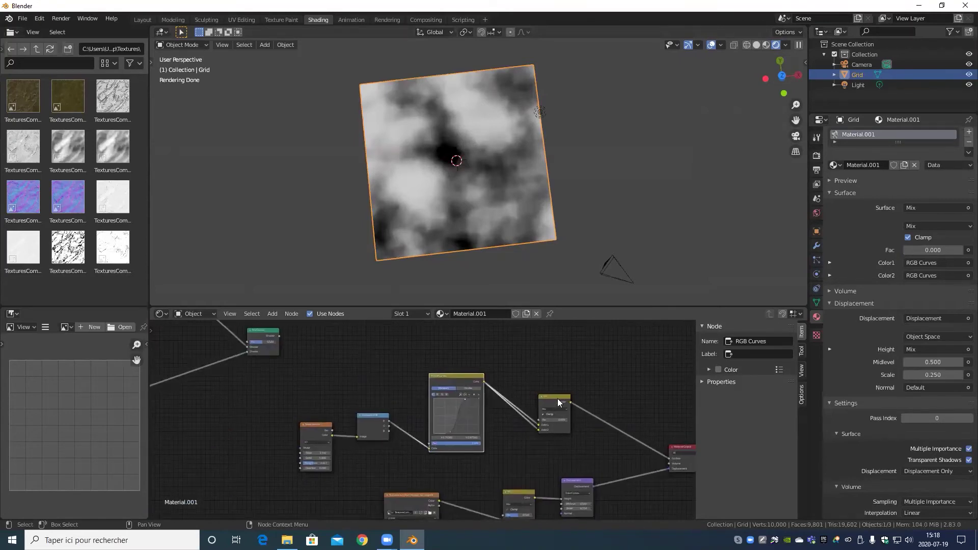
drag(557, 400, 555, 353)
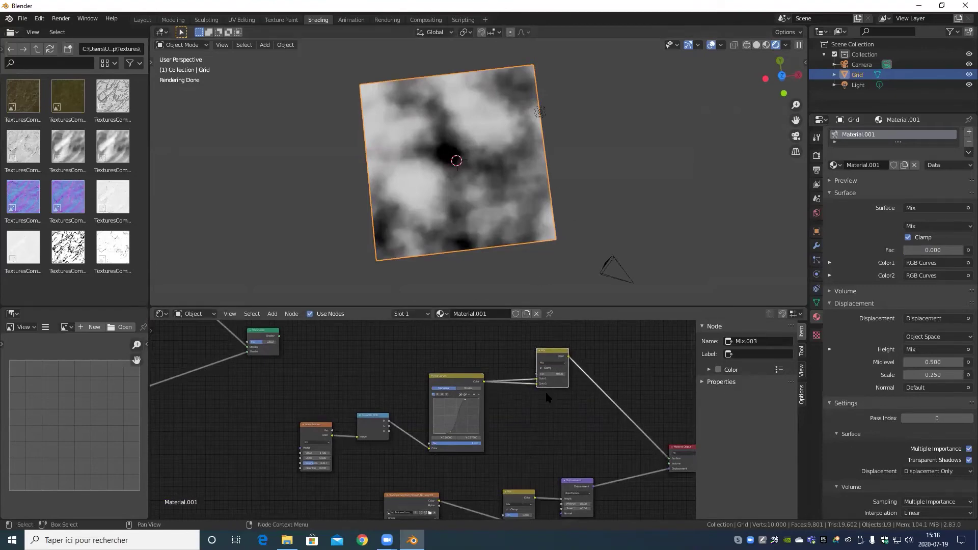
- Shift the displacement nodes and Material Output away from the mask nodes, and place the Mix Shader in the free space before the output
scroll(547, 397, down, 2)
scroll(421, 415, down, 2)
middle_drag(510, 437, 583, 445)
scroll(458, 441, up, 2)
drag(460, 429, 585, 484)
drag(680, 380, 475, 488)
drag(633, 414, 560, 497)
- Connect the Color output of the clamped Mix node to the Fac input of the Mix Shader
scroll(553, 495, up, 3)
middle_drag(535, 493, 373, 417)
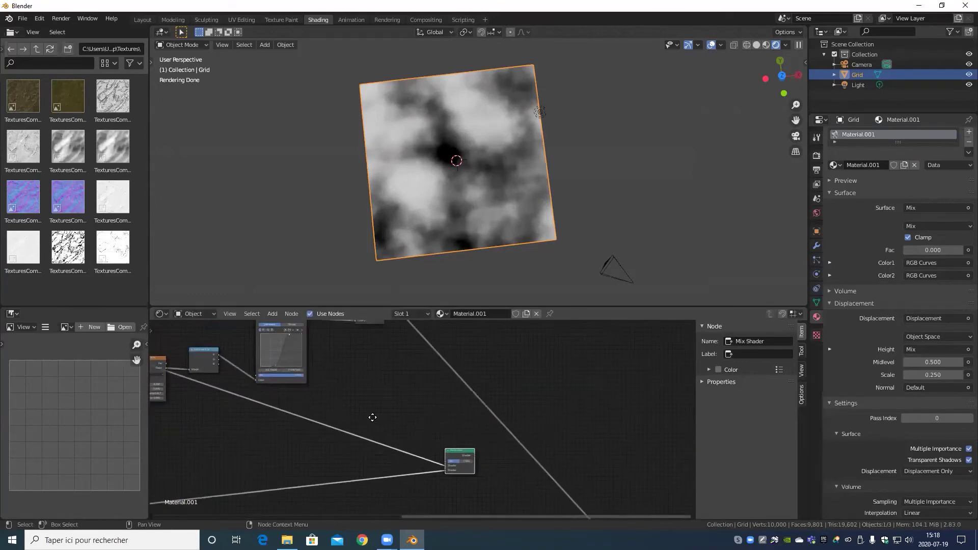
scroll(476, 469, up, 7)
middle_drag(434, 404, 396, 312)
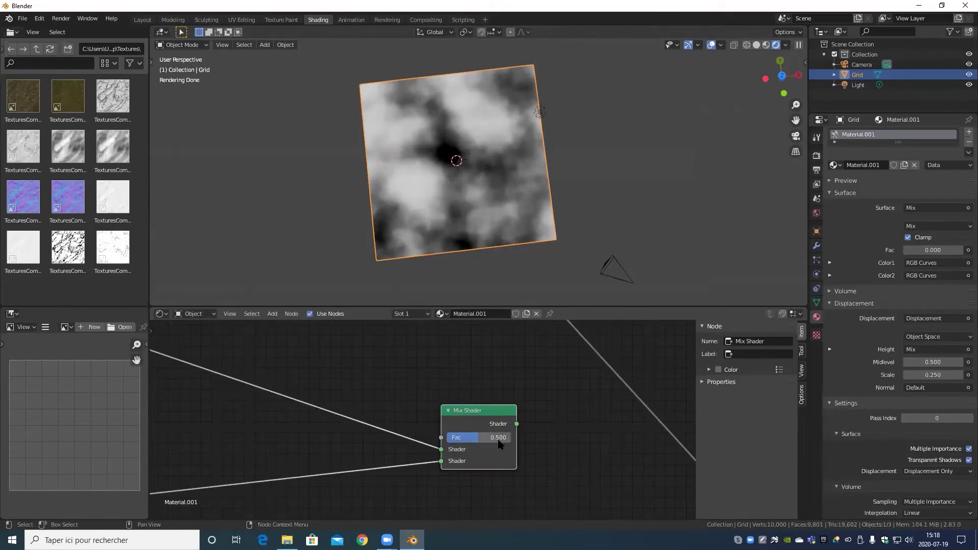
scroll(496, 445, down, 8)
middle_drag(485, 417, 509, 504)
scroll(490, 453, down, 6)
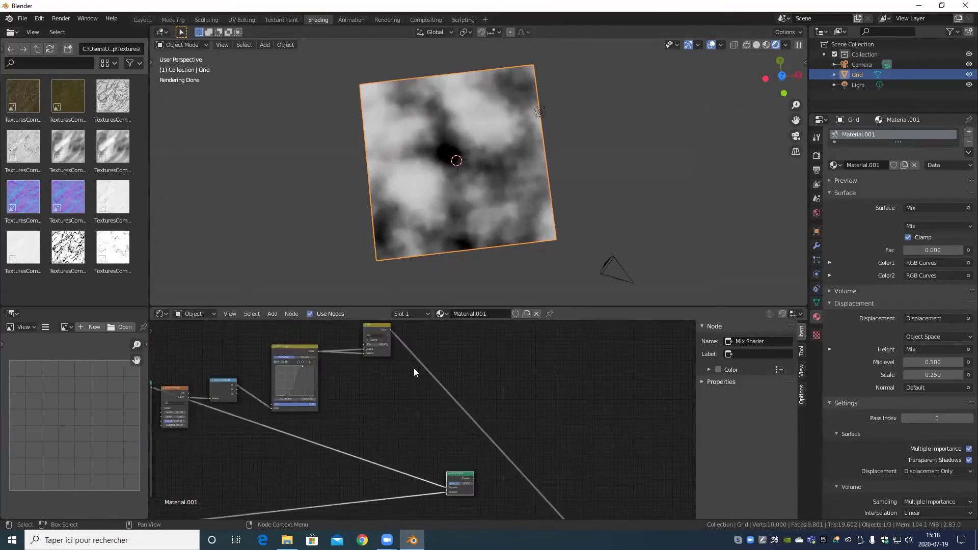
drag(389, 330, 448, 484)
- Connect the Mix Shader's output to the Surface input of the Material Output
scroll(477, 484, down, 4)
middle_drag(473, 479, 392, 365)
drag(398, 368, 504, 443)
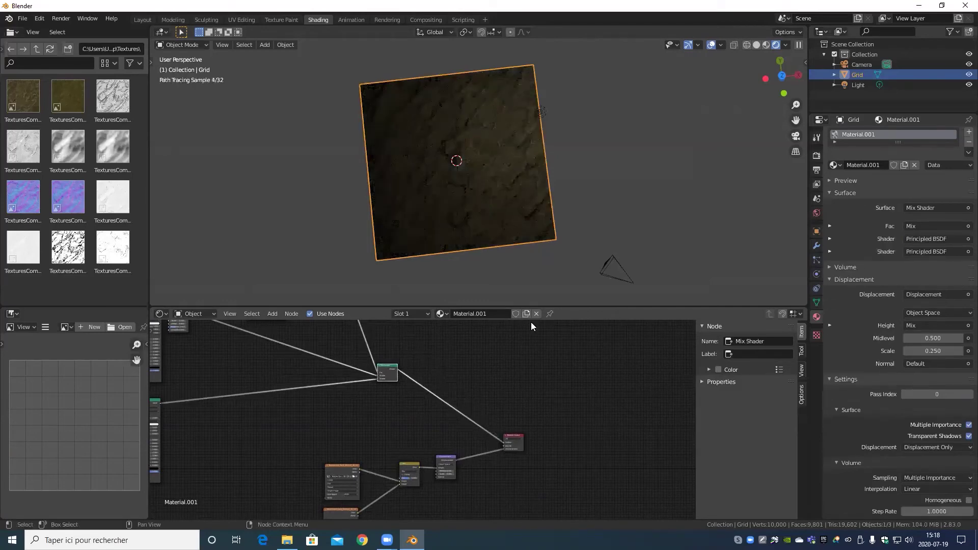
- Connect the clamped Mix node's Color output to the Fac of the Mix node that blends the two height textures
scroll(524, 432, down, 3)
middle_drag(538, 460, 484, 440)
scroll(495, 482, up, 5)
ctrl+middle_drag(423, 427, 385, 331)
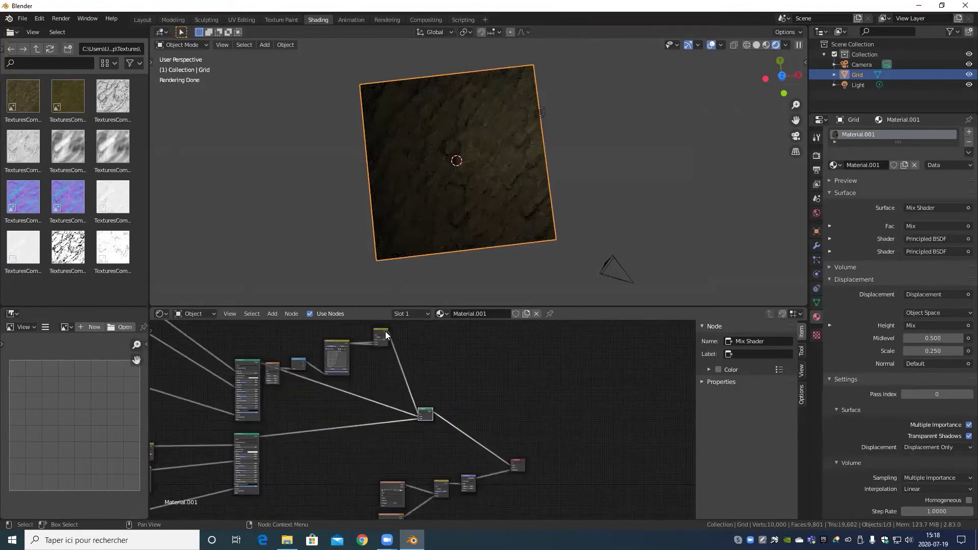
drag(389, 330, 436, 492)
- Set the Displacement node's Scale to 0.5
scroll(513, 188, up, 5)
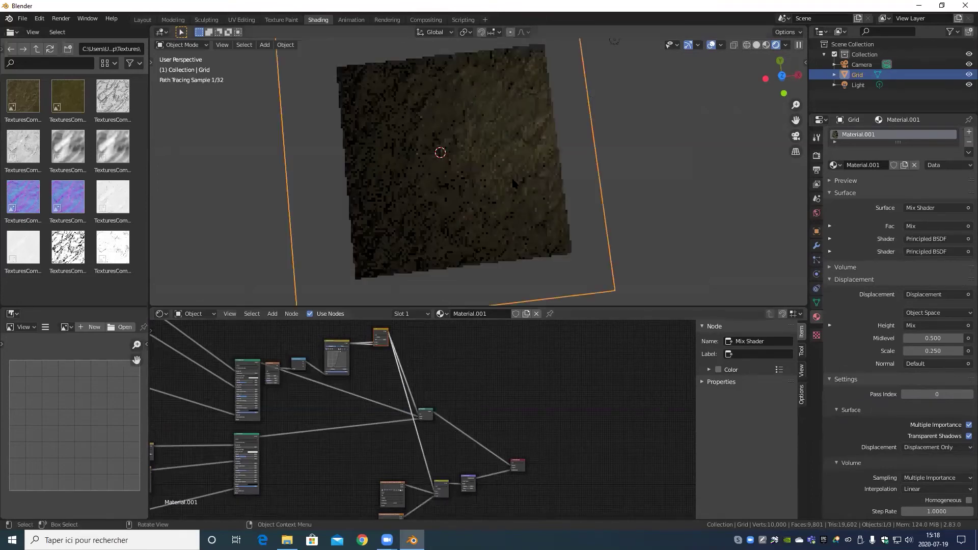
middle_drag(574, 199, 618, 149)
scroll(616, 163, down, 6)
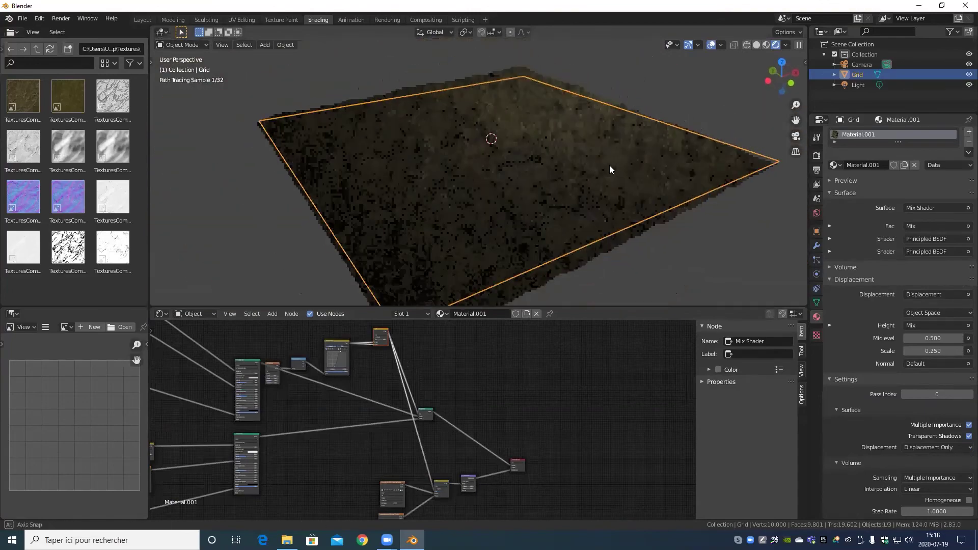
scroll(587, 498, up, 3)
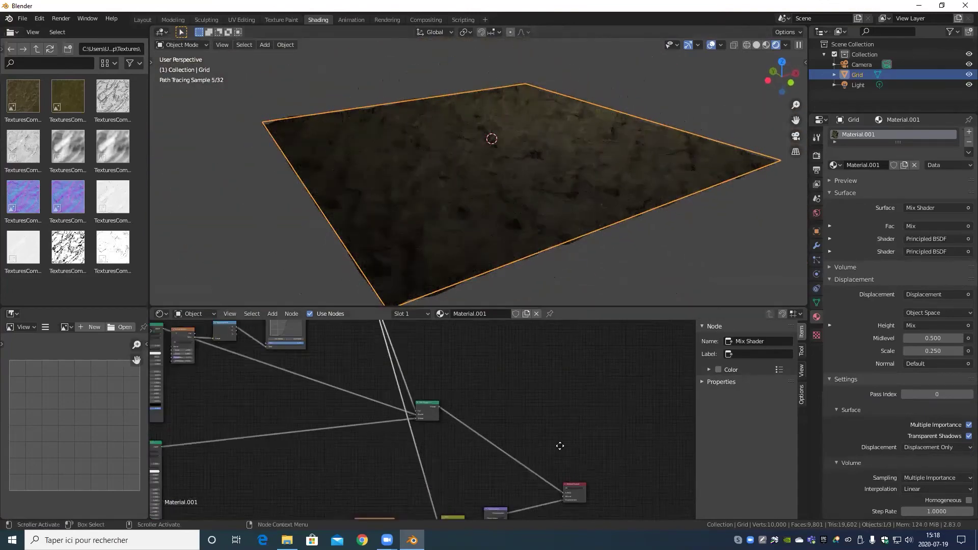
middle_drag(565, 443, 520, 353)
scroll(520, 434, up, 3)
middle_drag(528, 433, 599, 437)
middle_drag(601, 324, 513, 425)
scroll(455, 165, up, 5)
scroll(456, 166, down, 7)
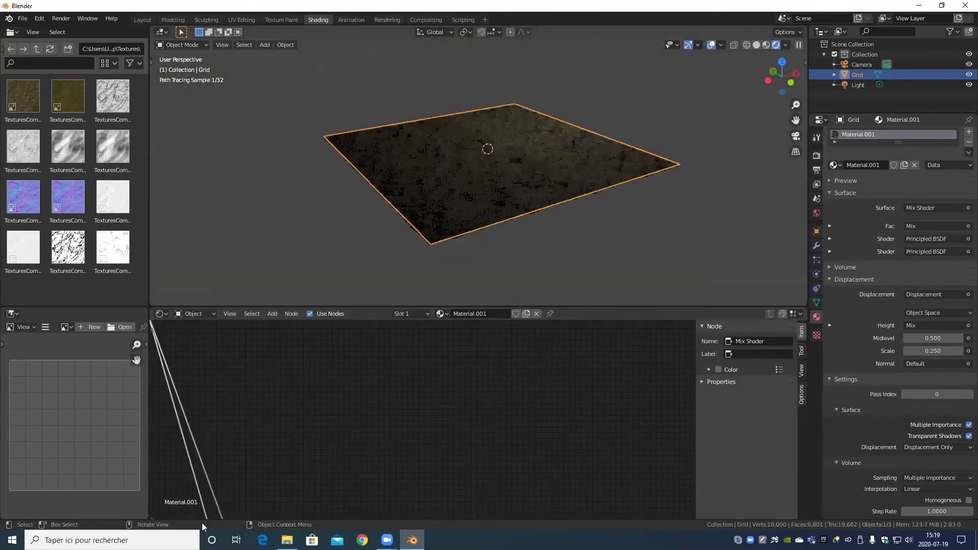
middle_drag(266, 447, 466, 493)
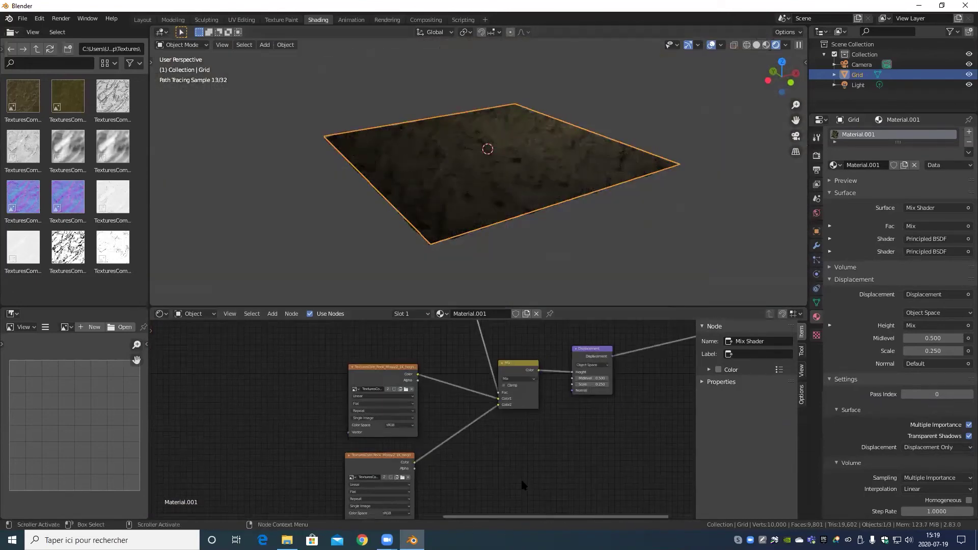
scroll(509, 408, up, 4)
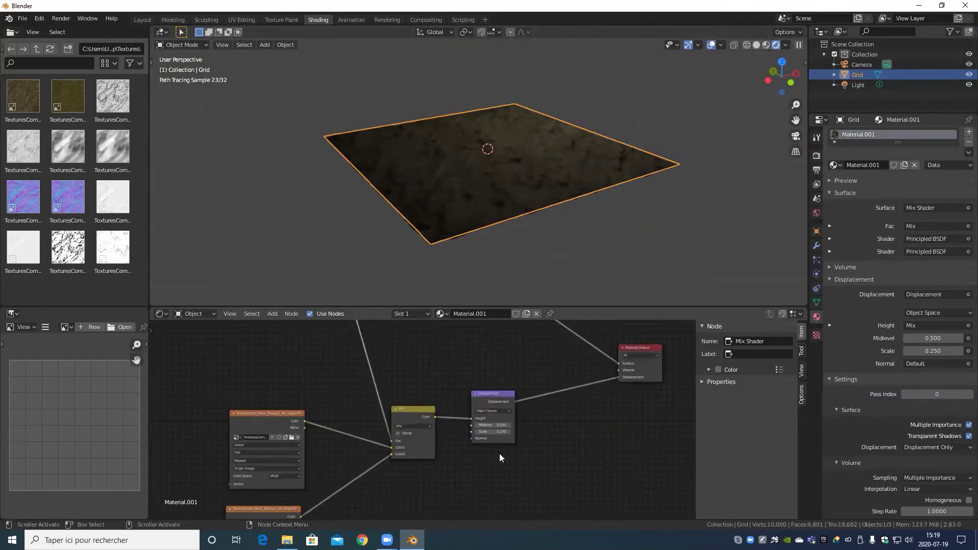
click(594, 446)
text(0.5)
key(Return)
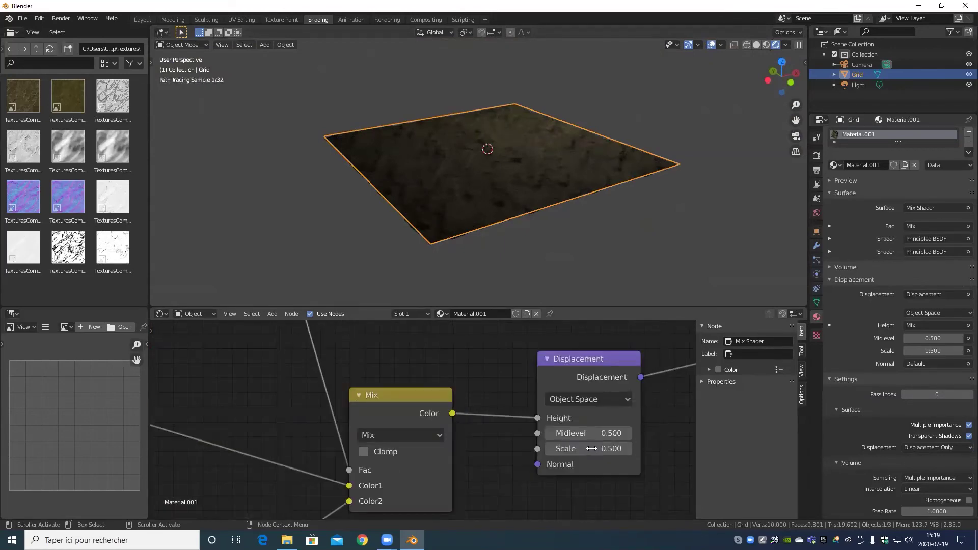
- Inspect the displaced grid surface in the rendered viewport, both close up and from a low angle
scroll(524, 136, up, 4)
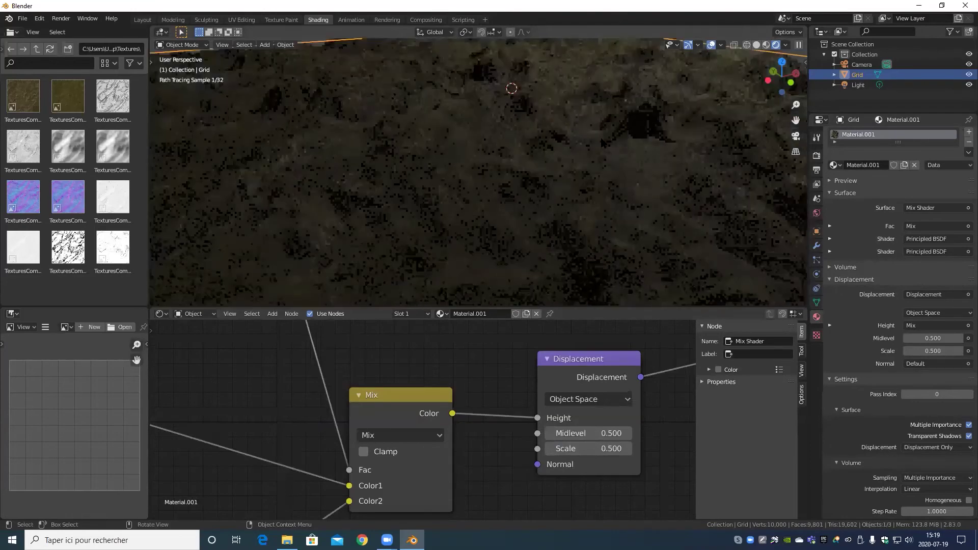
scroll(523, 135, down, 5)
middle_drag(524, 136, 594, 158)
scroll(576, 153, down, 5)
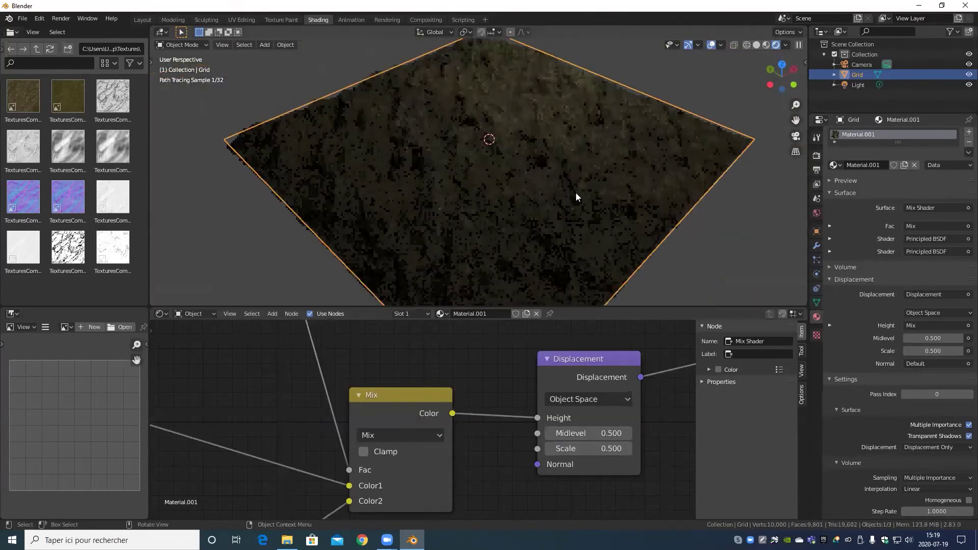
scroll(549, 207, up, 8)
shift+middle_drag(524, 237, 511, 244)
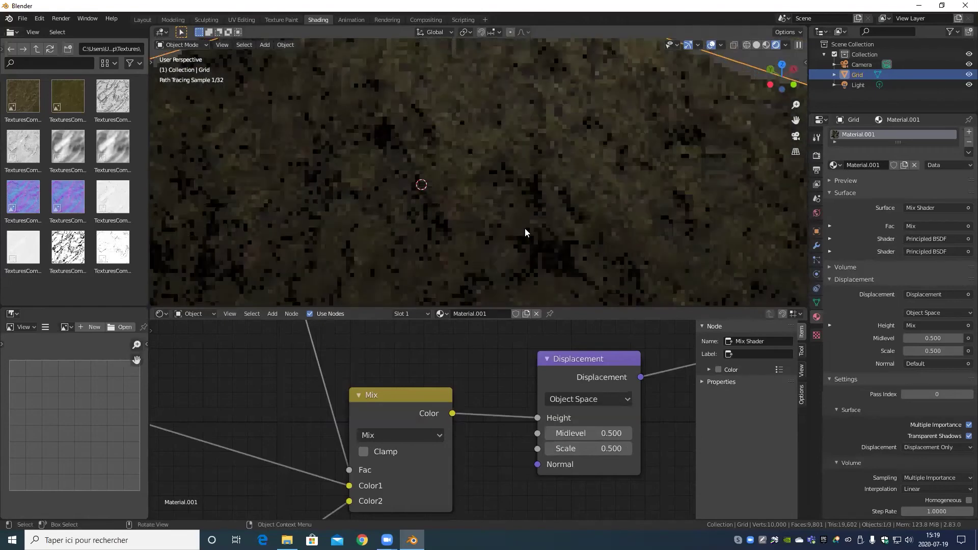
scroll(506, 213, down, 4)
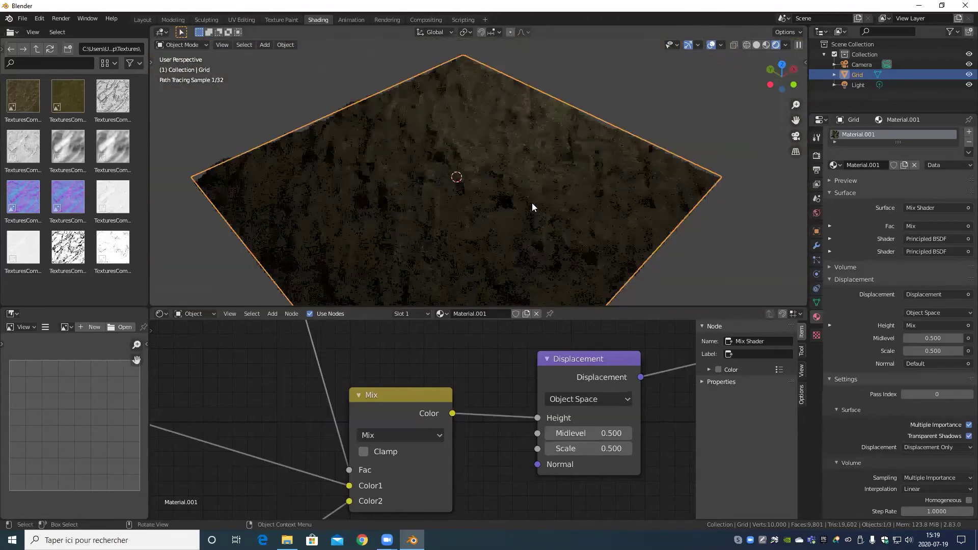
middle_drag(532, 203, 513, 171)
scroll(450, 211, down, 5)
scroll(452, 215, up, 3)
scroll(550, 155, up, 3)
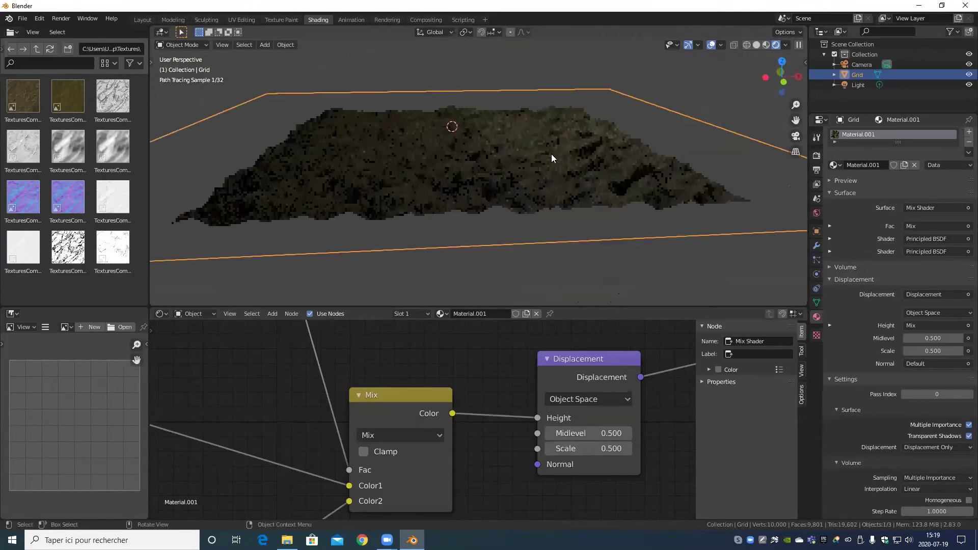
scroll(529, 156, up, 3)
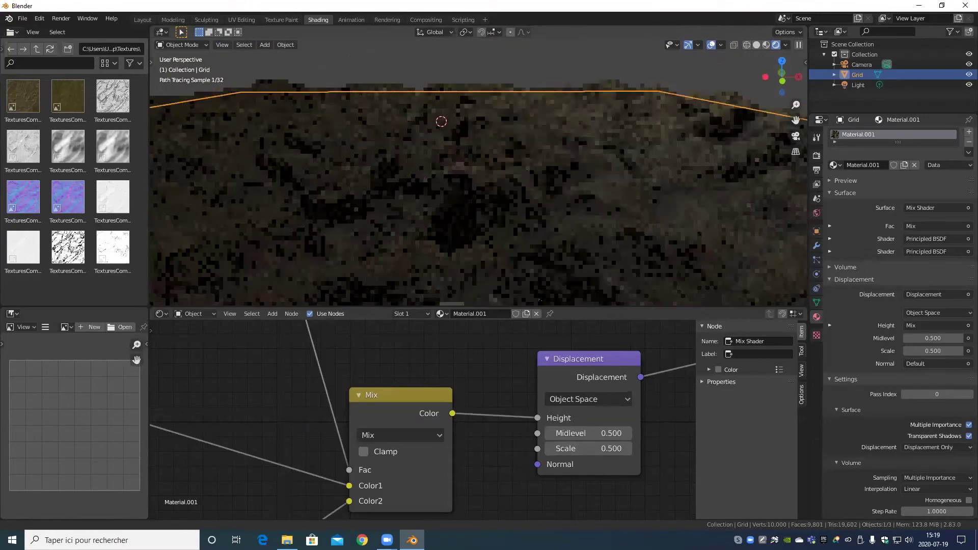
scroll(463, 380, down, 2)
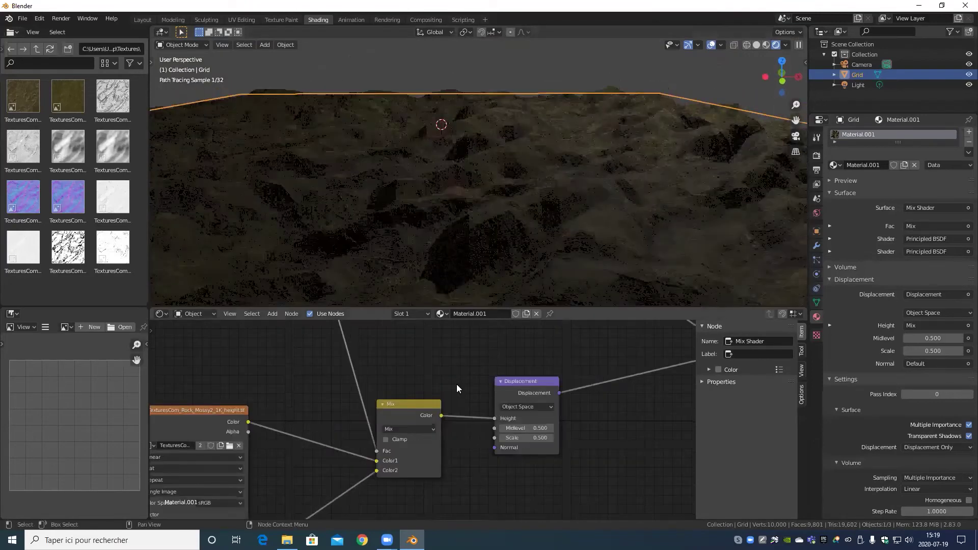
- Look over the complete node tree of the grid's blended rock material
scroll(458, 389, down, 8)
scroll(458, 425, down, 2)
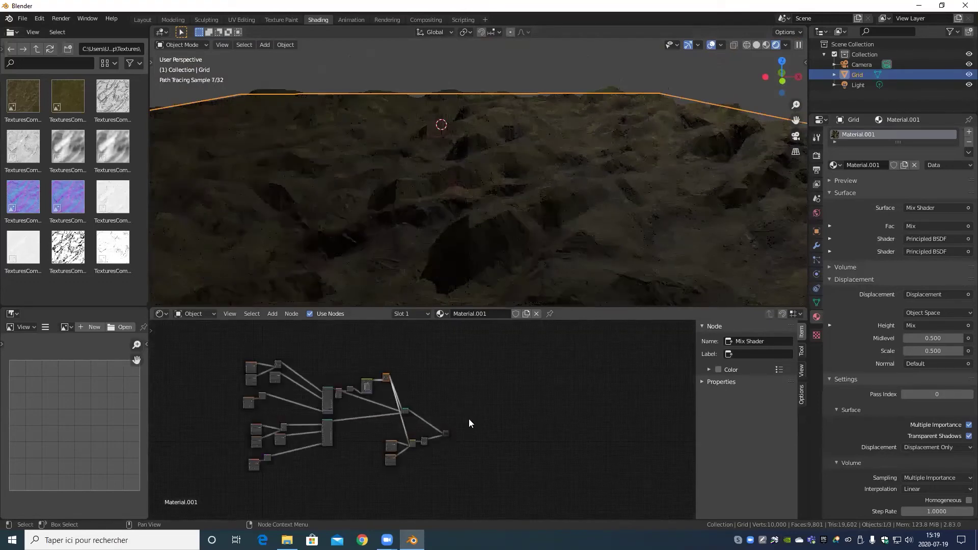
scroll(457, 442, up, 2)
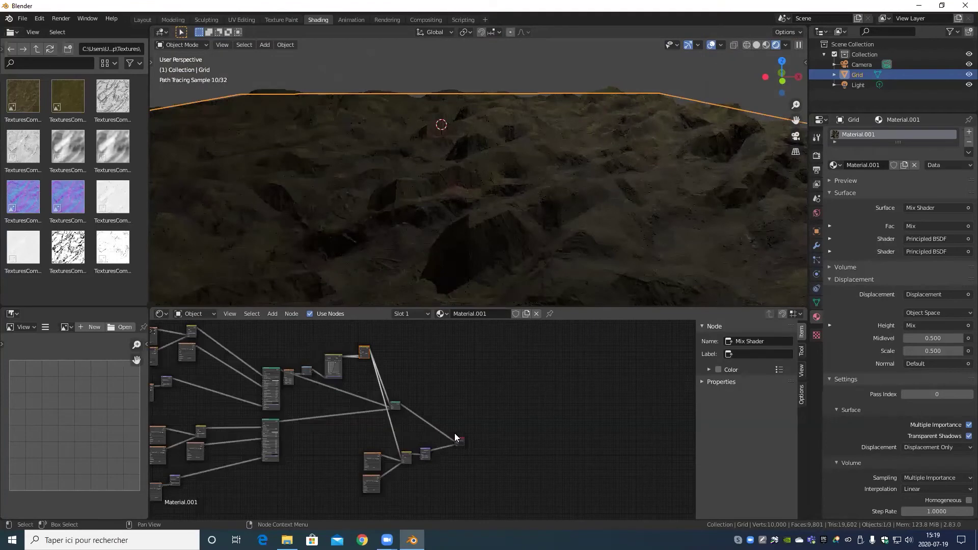
scroll(422, 423, up, 1)
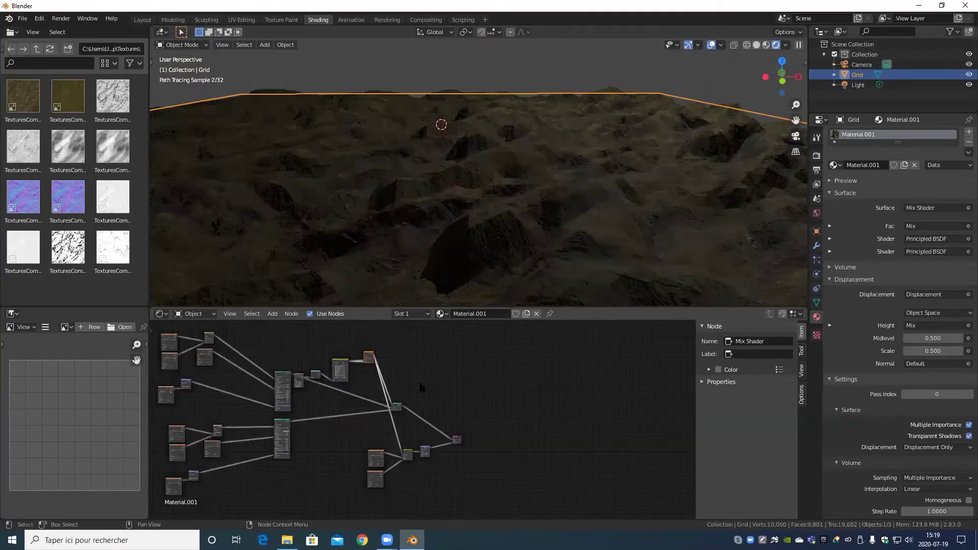
scroll(485, 457, up, 2)
middle_drag(419, 312, 484, 376)
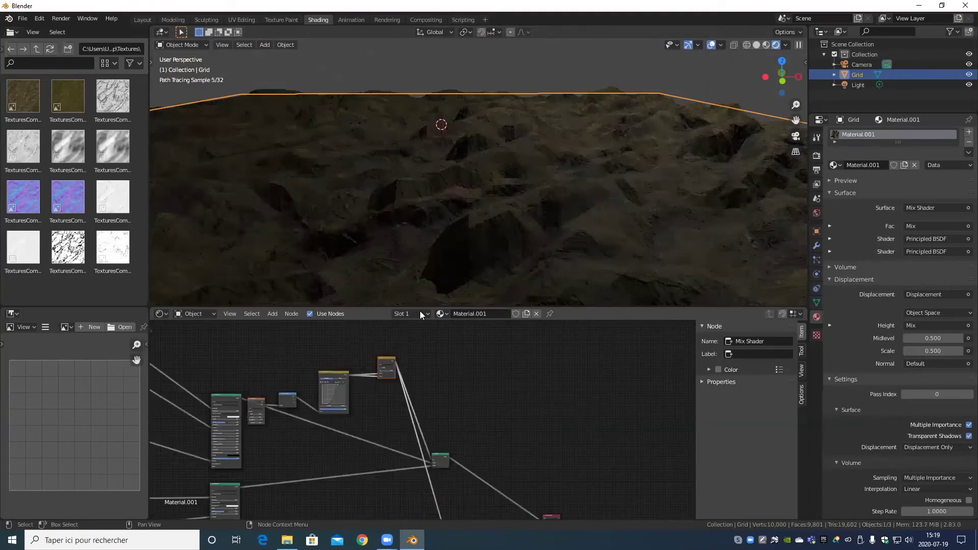
- Duplicate the terrain grid, place the copy above the original, and make its material a separate single-user copy
scroll(438, 185, down, 8)
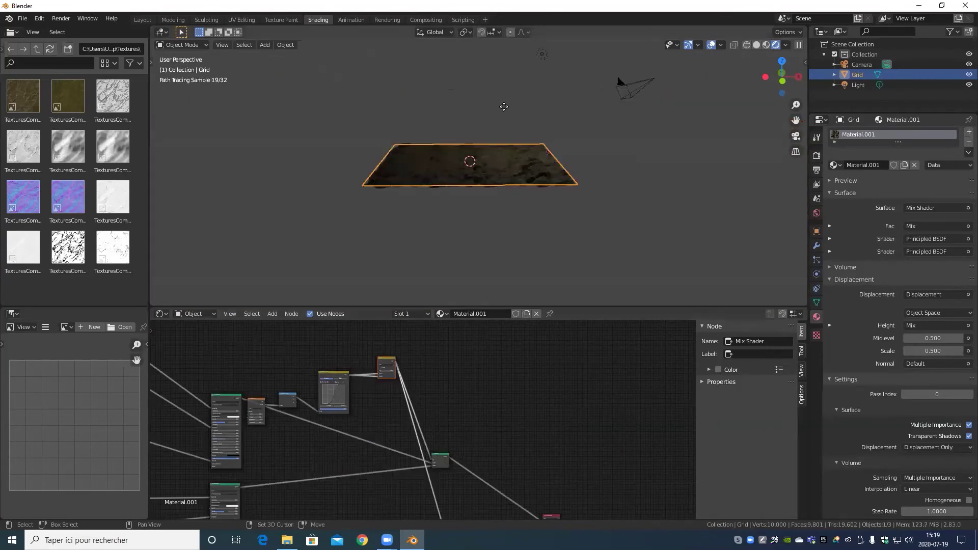
key(shift+d)
click(505, 172)
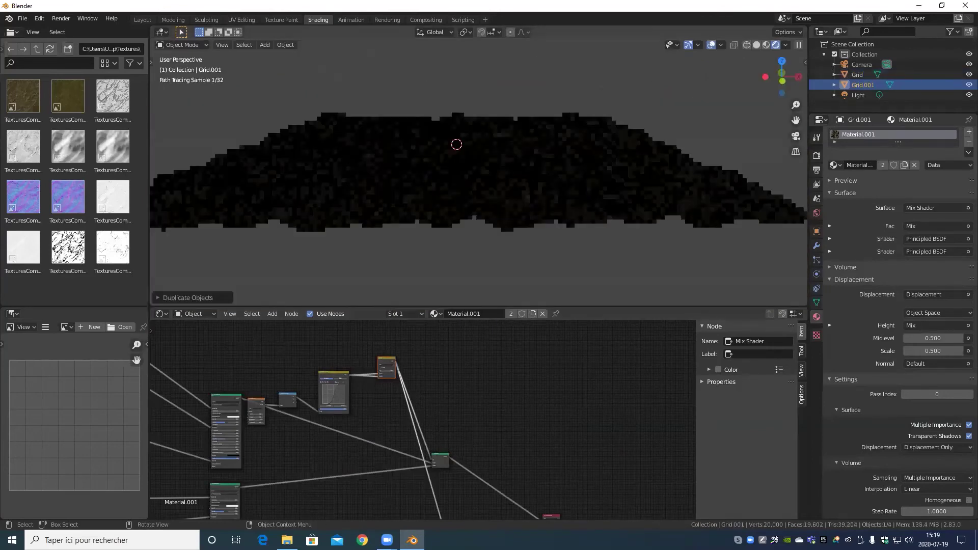
middle_drag(546, 287, 449, 315)
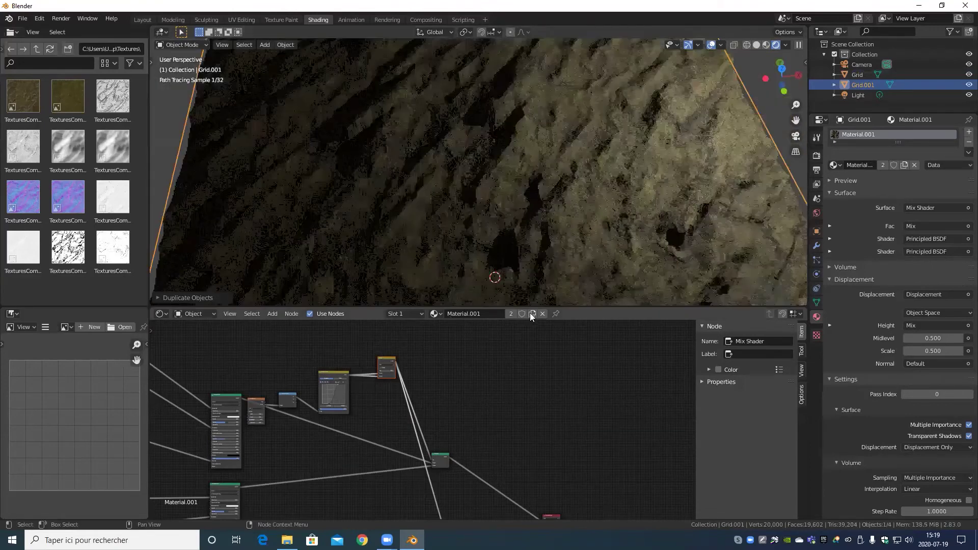
click(532, 313)
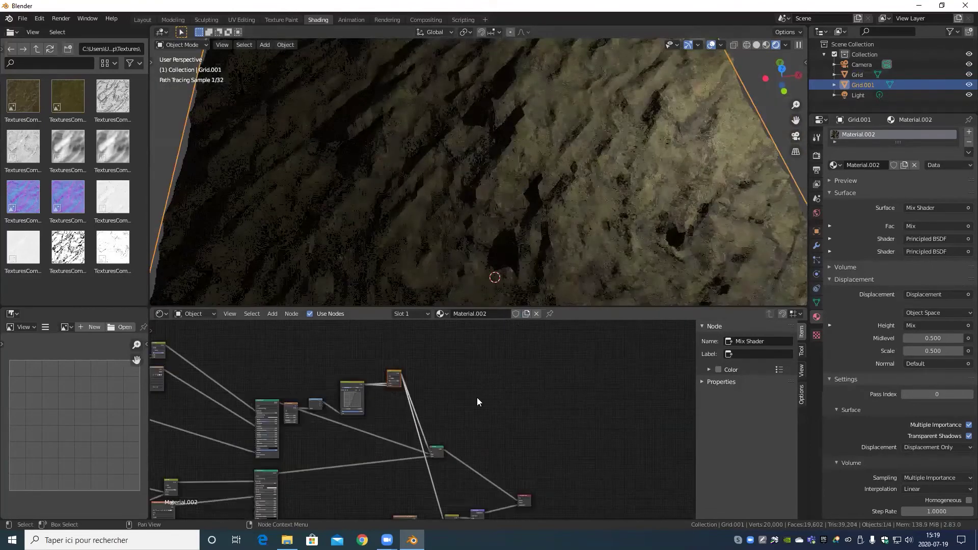
- Delete every node except the Material Output from the duplicate grid's material
scroll(506, 462, down, 3)
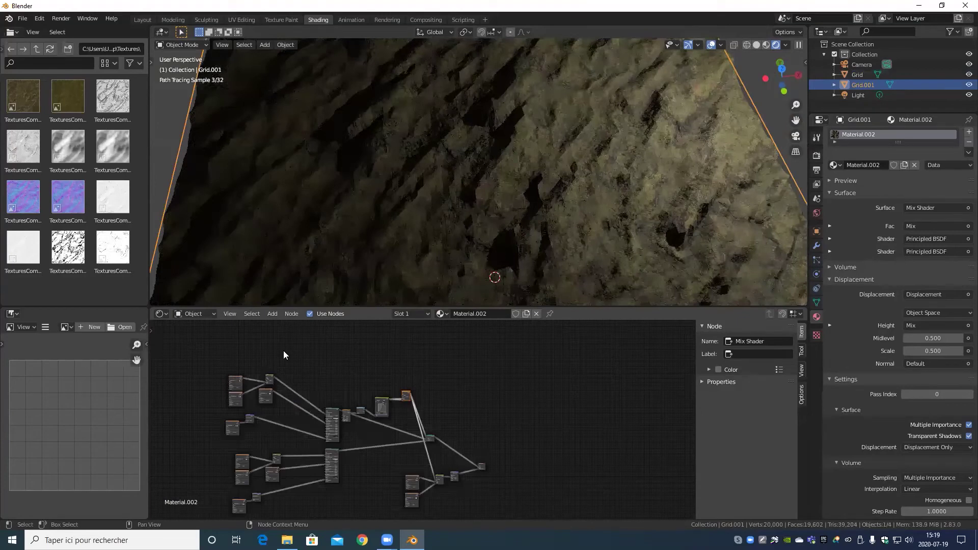
key(Home)
drag(529, 504, 259, 340)
key(Delete)
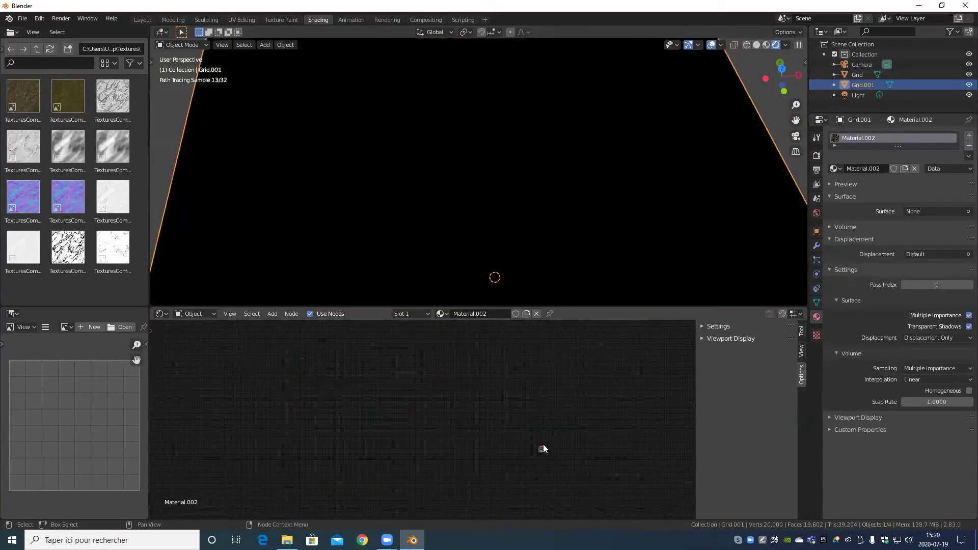
- Add a Toon BSDF shader node beside the Material Output
key(Home)
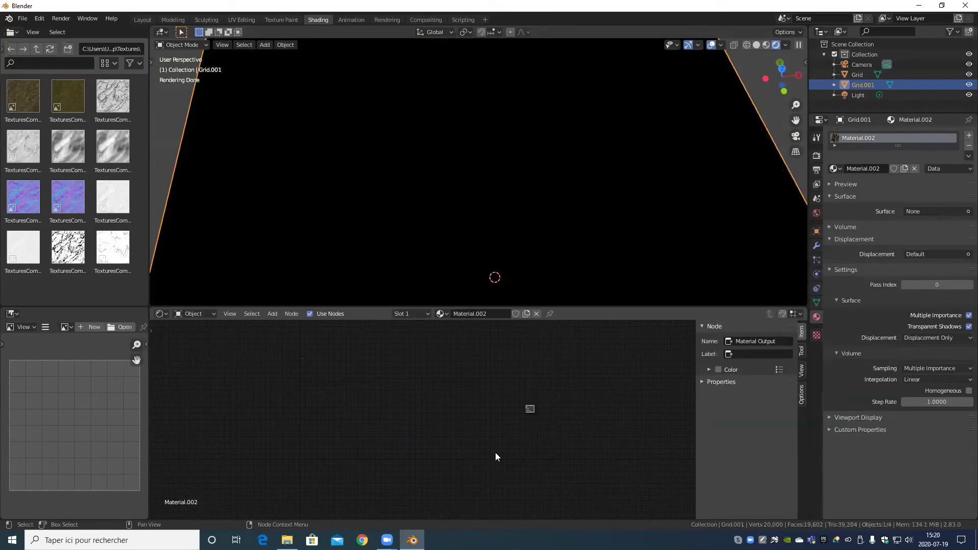
ctrl+middle_drag(535, 442, 290, 491)
middle_drag(565, 444, 332, 446)
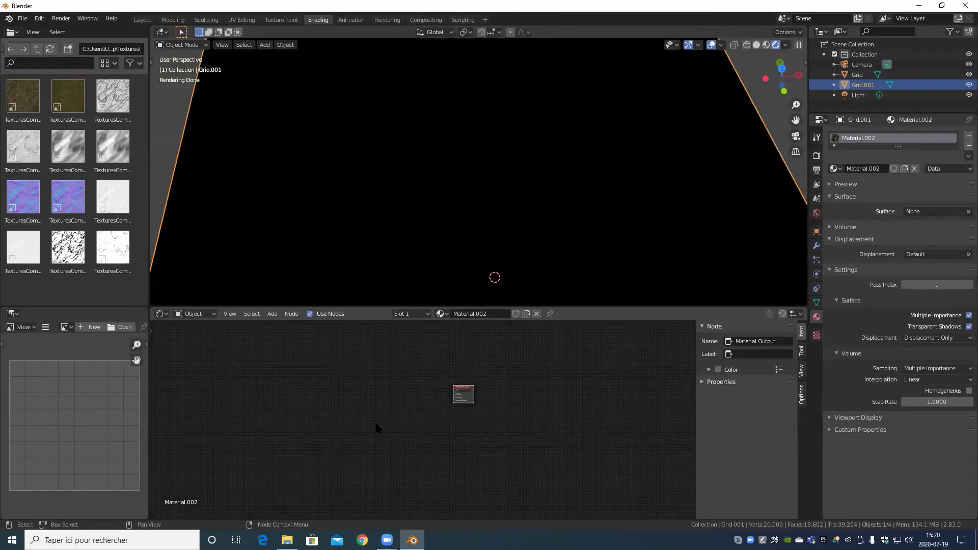
scroll(373, 398, up, 5)
middle_drag(408, 443, 353, 461)
scroll(352, 461, up, 1)
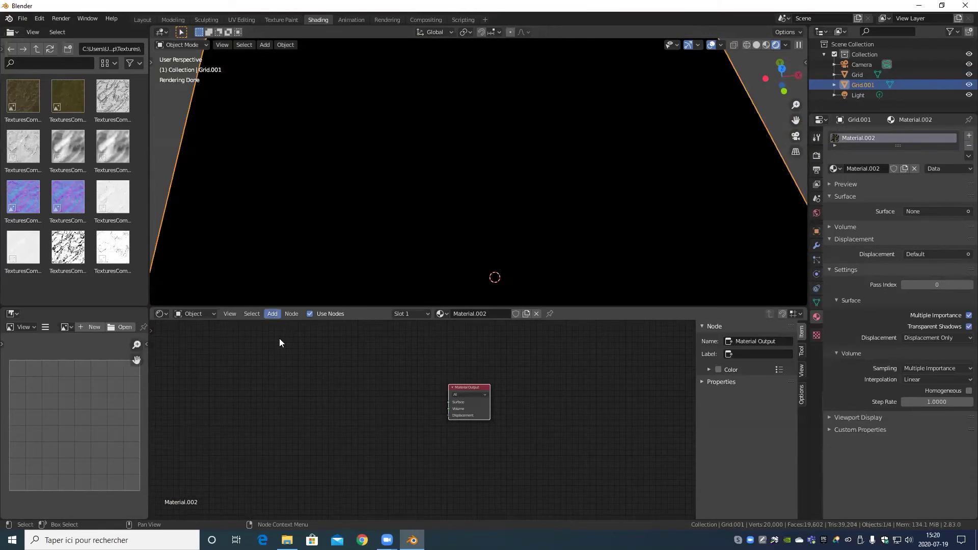
click(273, 315)
mouse_move(293, 360)
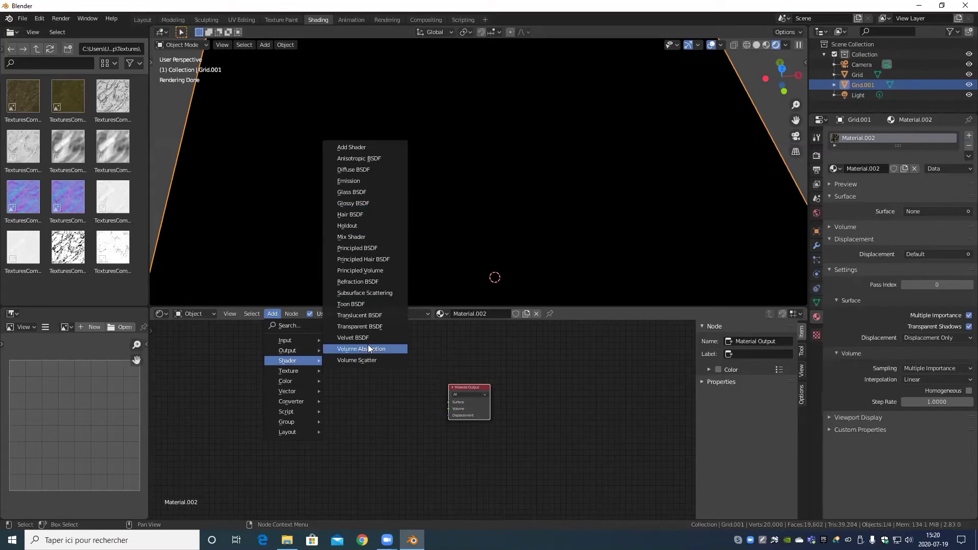
click(365, 304)
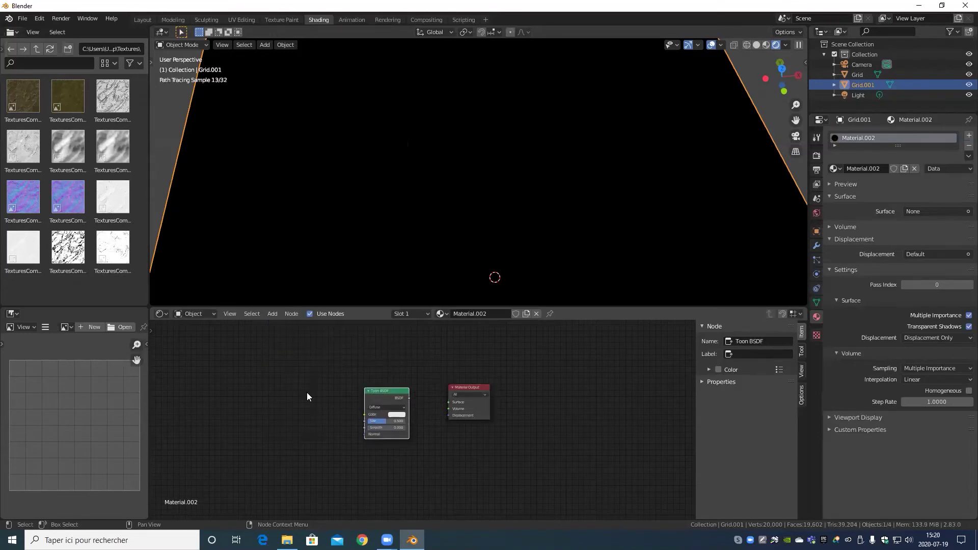
- Connect the Toon BSDF output to the Material Output's Surface input and check the toon shading on the grid
scroll(307, 396, up, 1)
click(272, 313)
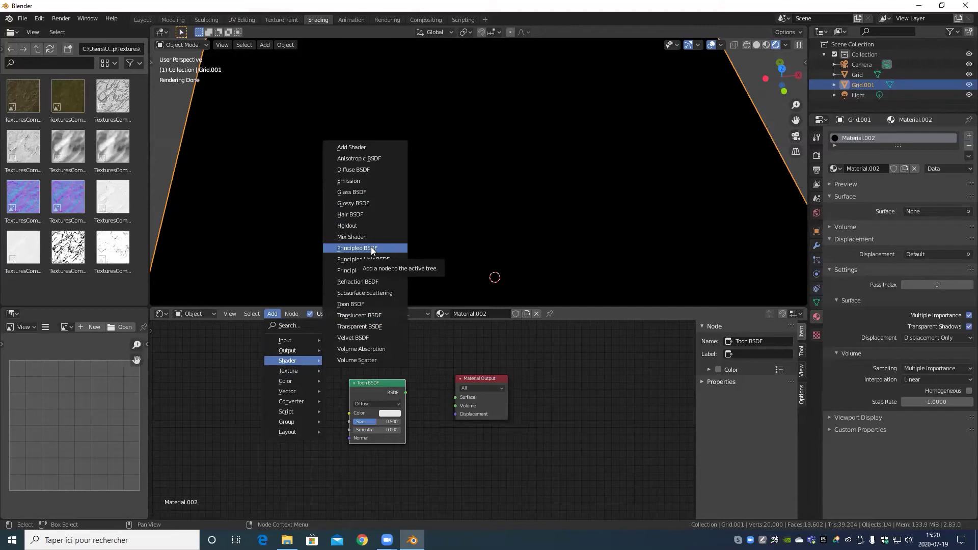
scroll(446, 417, up, 5)
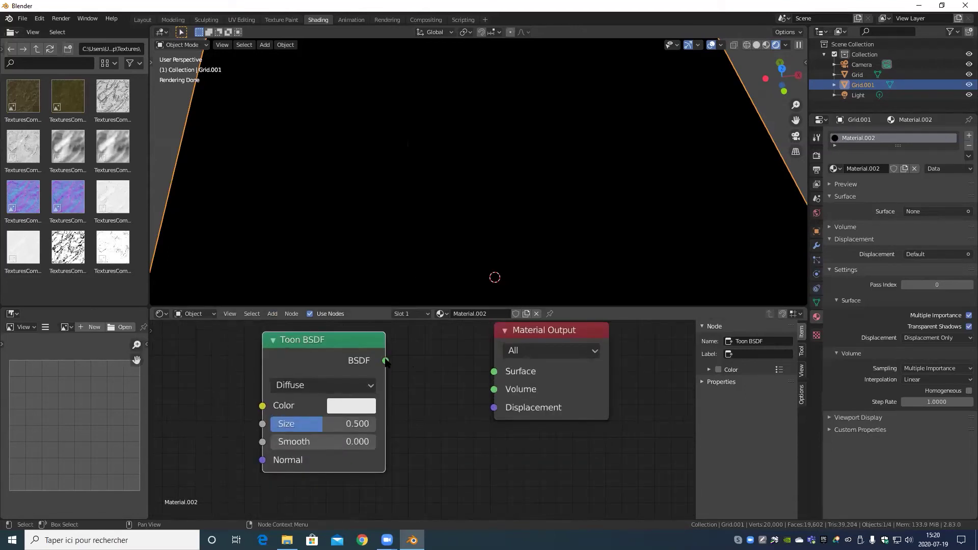
drag(386, 360, 498, 372)
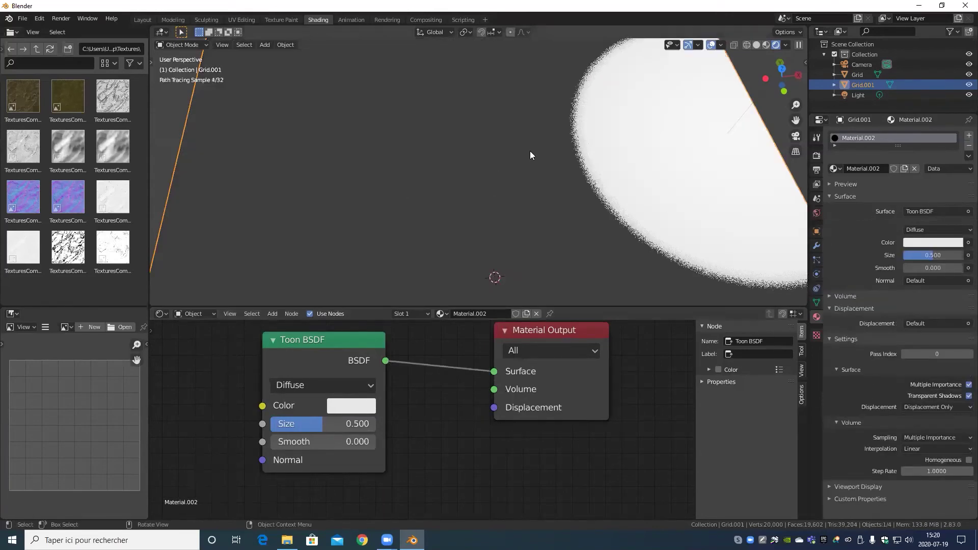
scroll(530, 151, down, 6)
middle_drag(553, 157, 556, 121)
scroll(538, 149, up, 6)
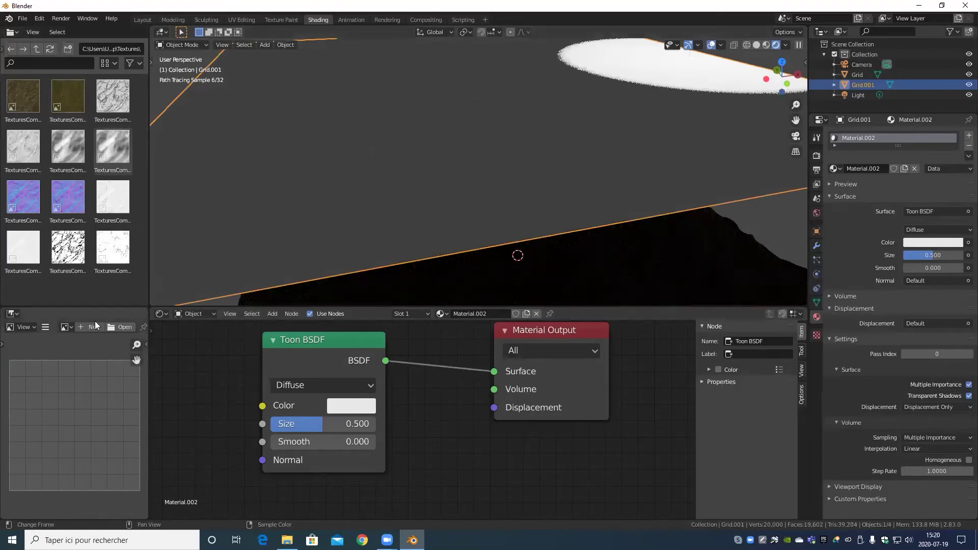
- Add the TexturesCom_Rock_Mossy2_1K albedo image to the material and connect its Color to the Toon BSDF's Color
scroll(384, 428, down, 4)
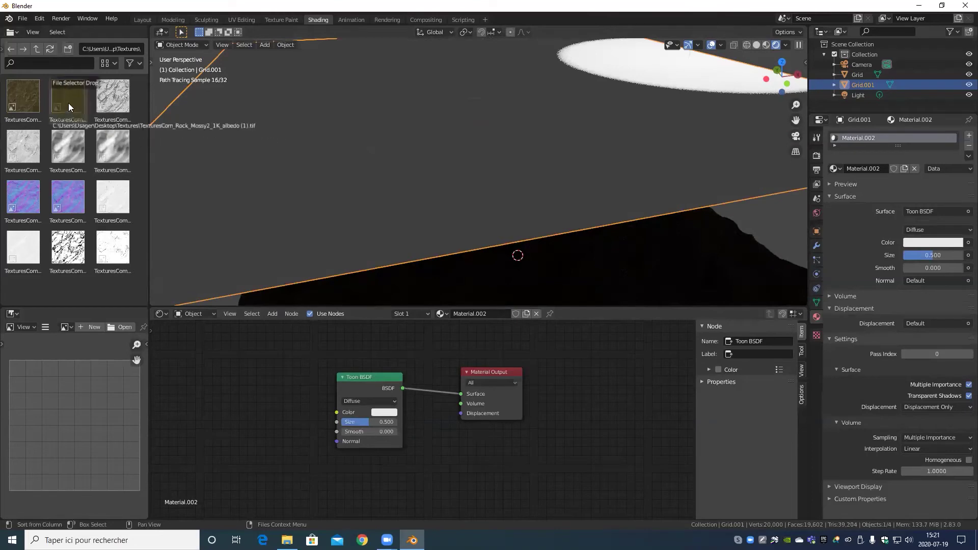
drag(23, 97, 250, 428)
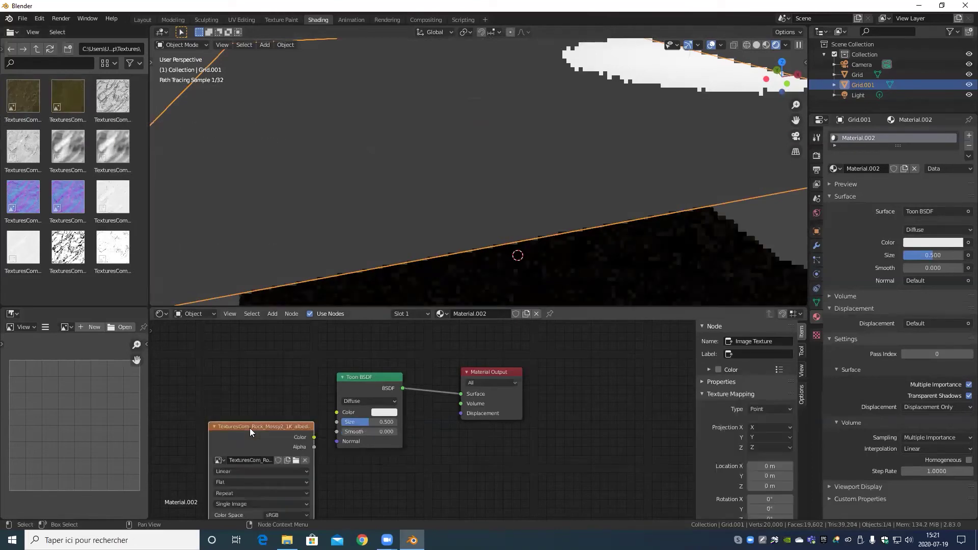
scroll(253, 430, up, 3)
drag(346, 439, 383, 399)
scroll(605, 61, down, 5)
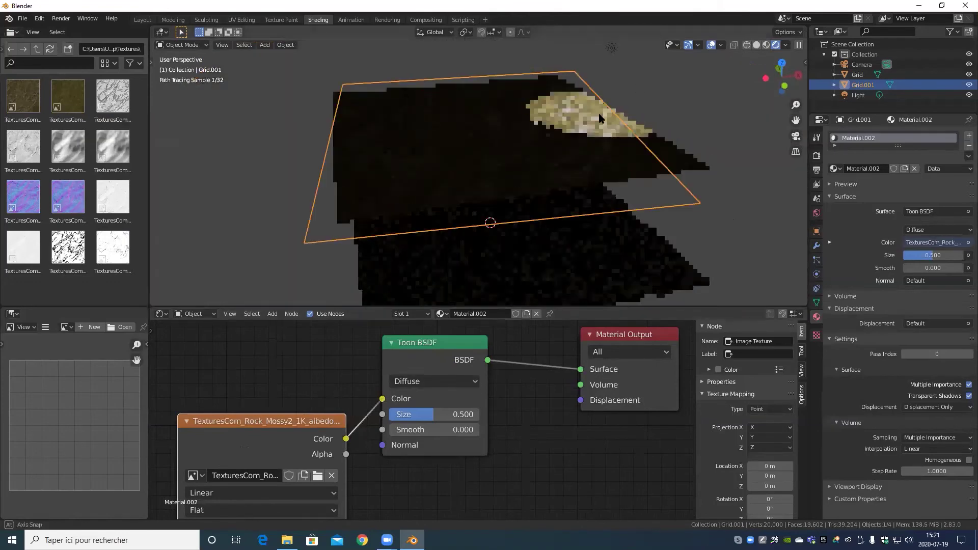
scroll(605, 146, up, 7)
middle_drag(617, 118, 481, 155)
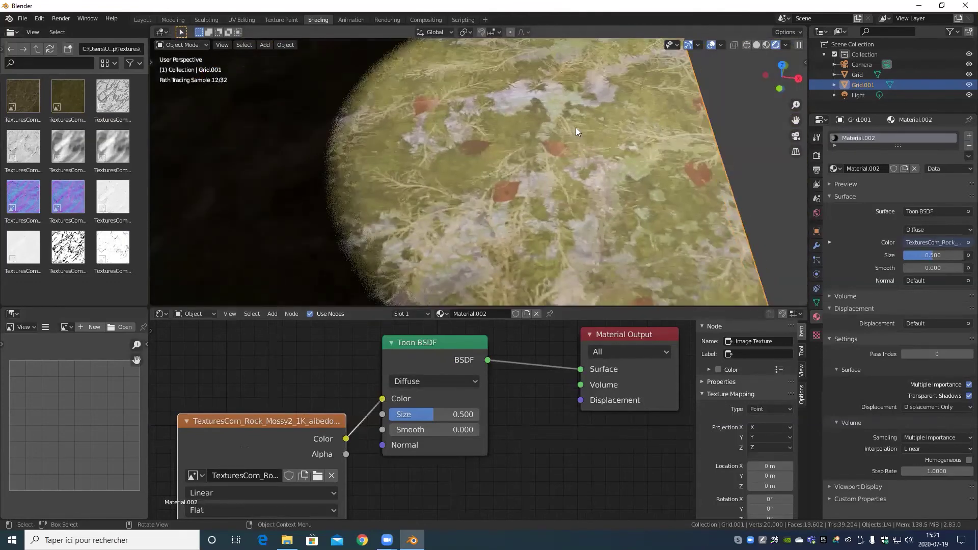
scroll(576, 127, down, 5)
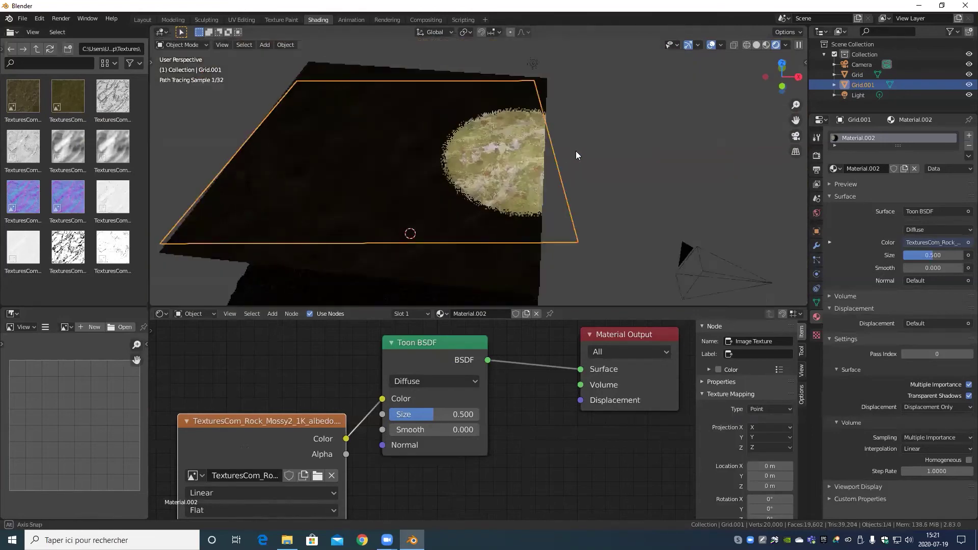
middle_drag(576, 151, 591, 168)
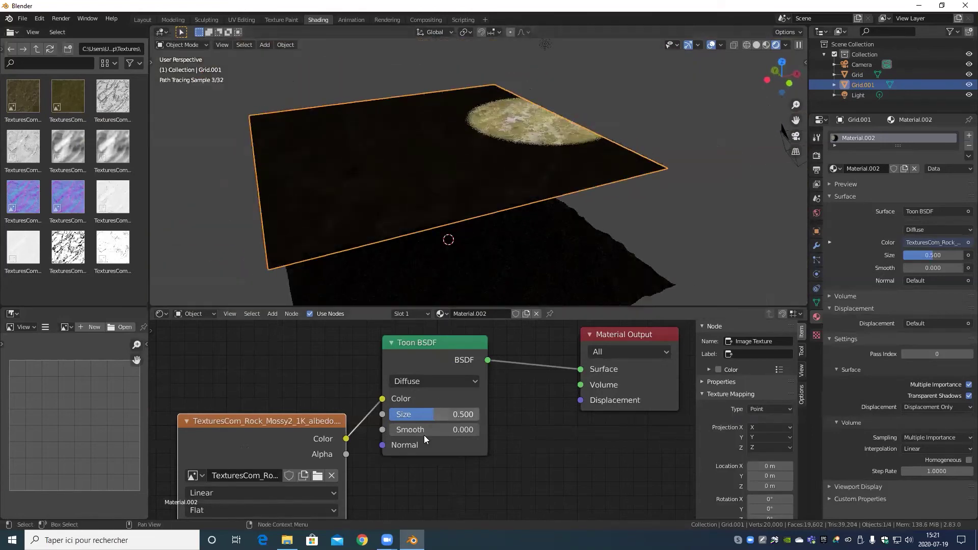
- Space out the albedo texture and Toon BSDF nodes, and add the TexturesCom_Rock_Mossy2_1K height image below them
scroll(423, 438, down, 5)
scroll(421, 442, down, 2)
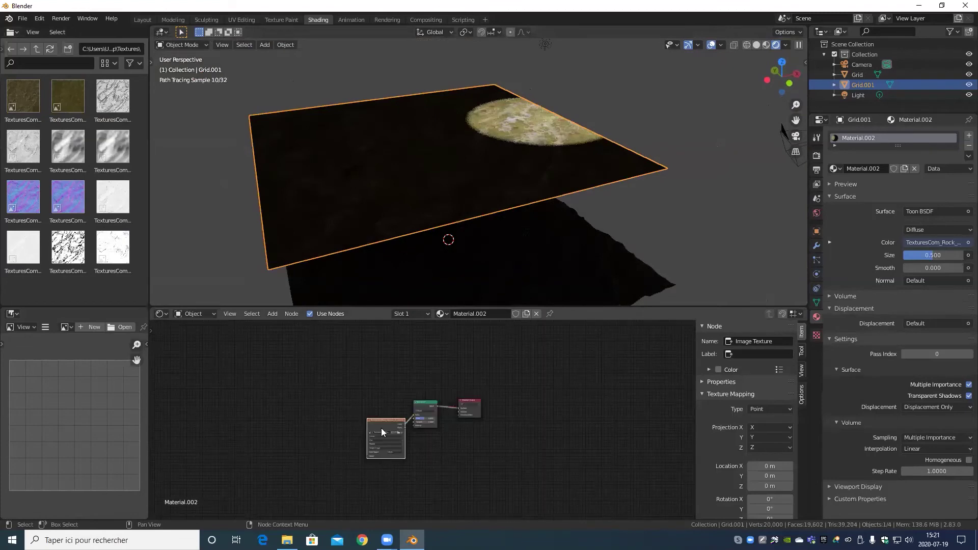
drag(379, 421, 309, 409)
drag(423, 408, 375, 399)
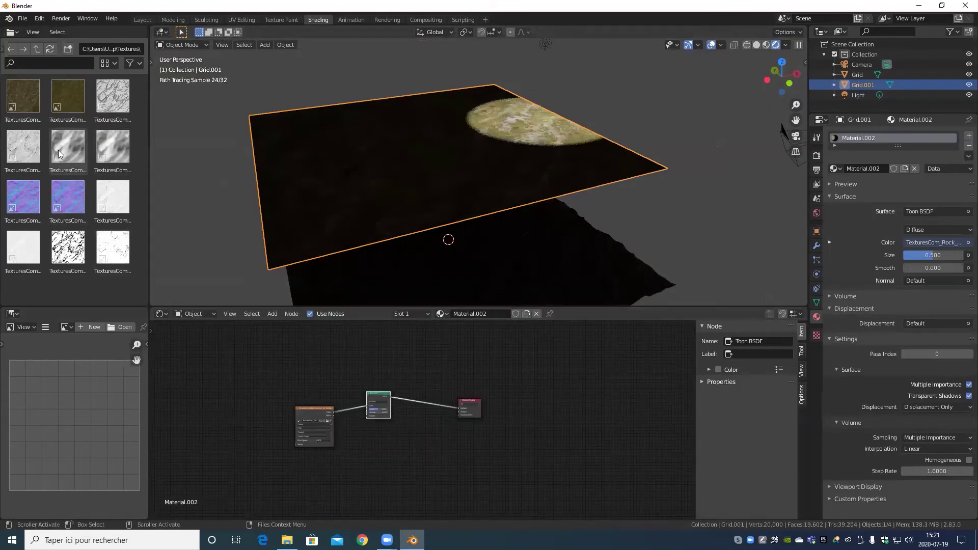
drag(97, 184, 376, 453)
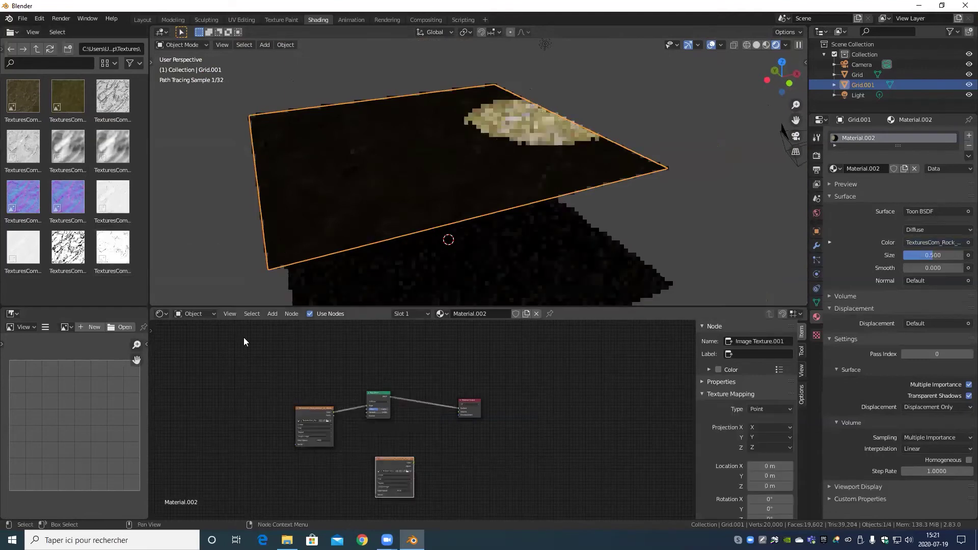
- Add a Displacement node beside the height texture node
click(269, 315)
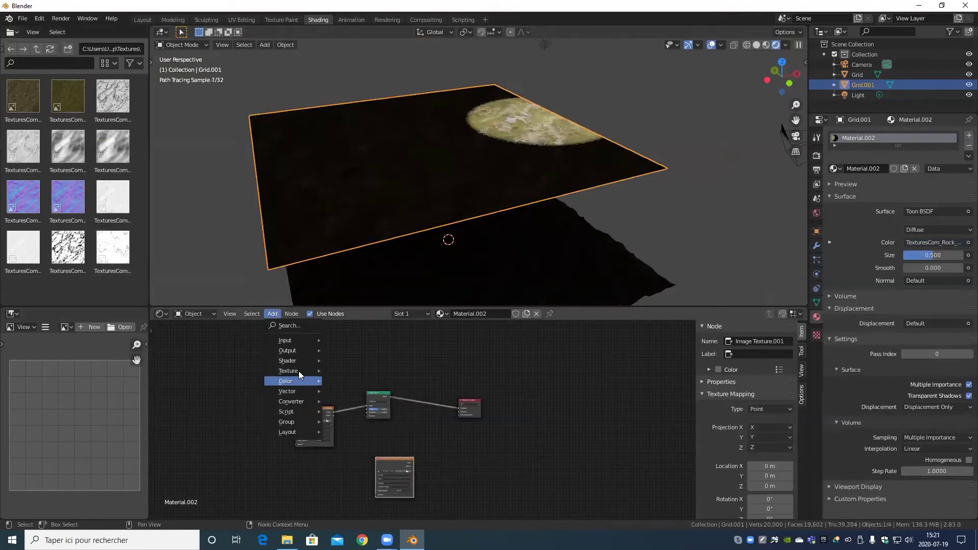
mouse_move(306, 393)
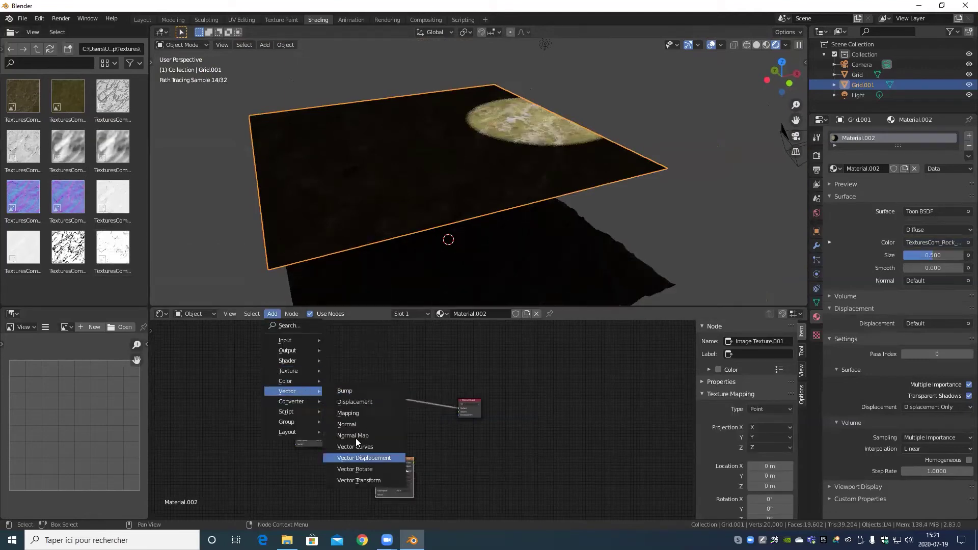
click(353, 402)
click(429, 450)
- Connect the height texture's Color to the Displacement node's Height, and the Displacement output to the Material Output's Displacement
scroll(430, 450, up, 6)
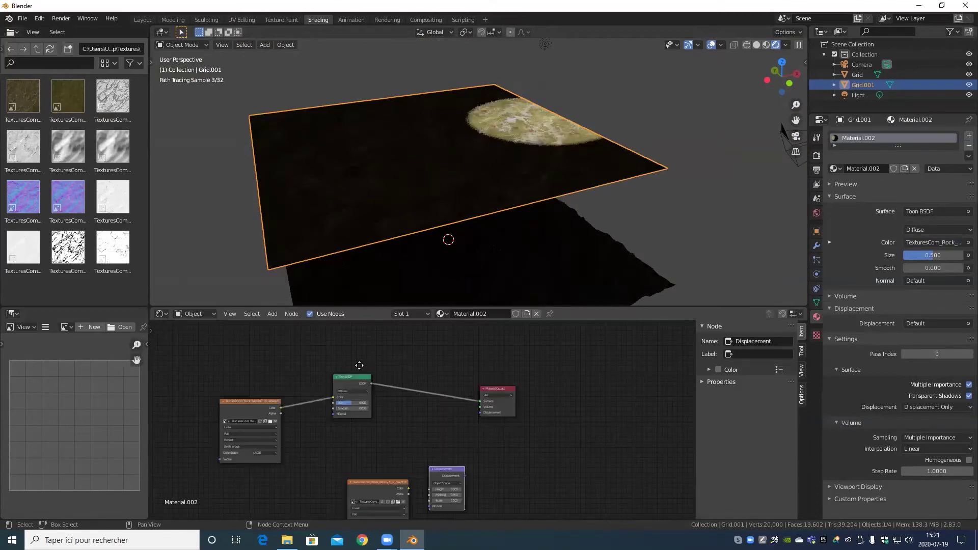
drag(226, 391, 319, 392)
scroll(417, 408, down, 5)
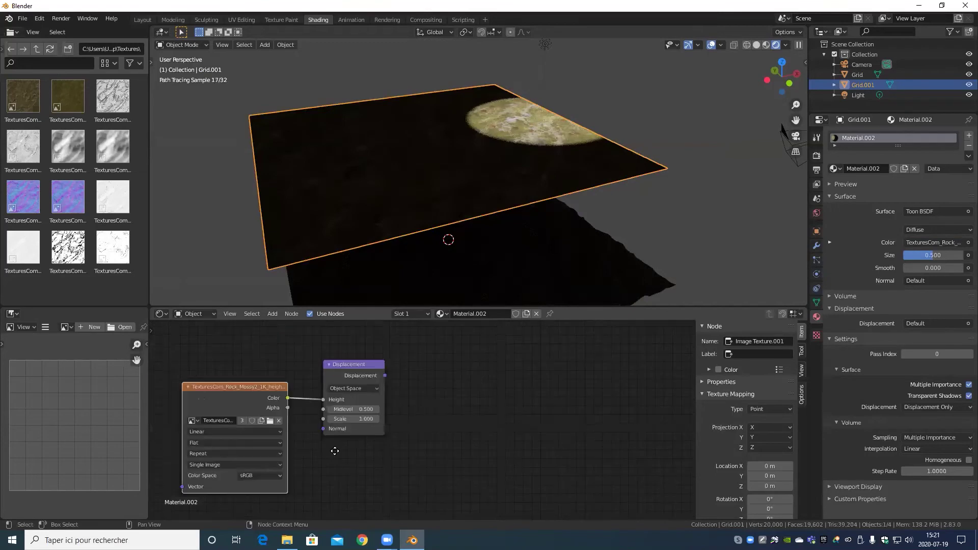
middle_drag(391, 374, 345, 445)
drag(339, 439, 362, 334)
- Apply a subdivision level to the duplicate grid to refine its displaced surface
scroll(518, 110, up, 5)
scroll(518, 110, down, 8)
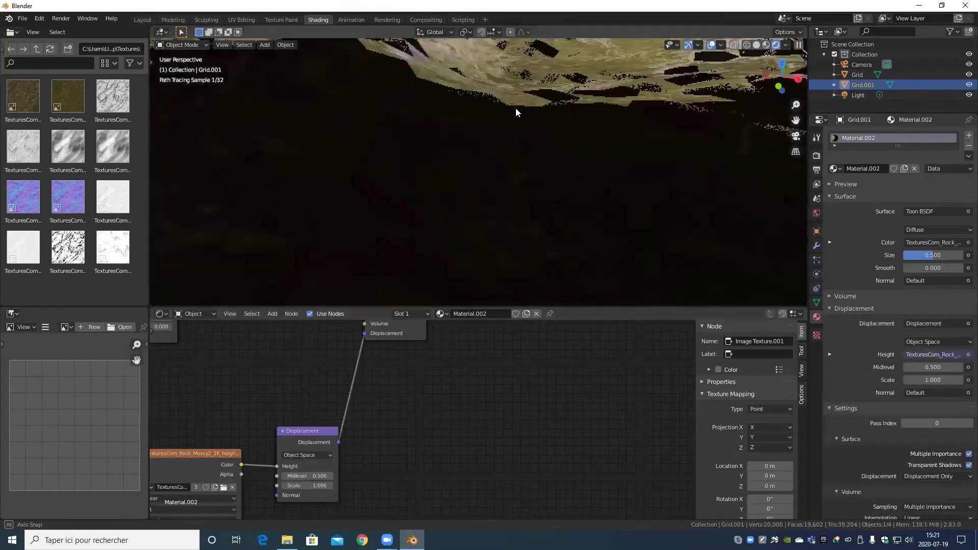
middle_drag(521, 102, 540, 158)
scroll(492, 142, up, 6)
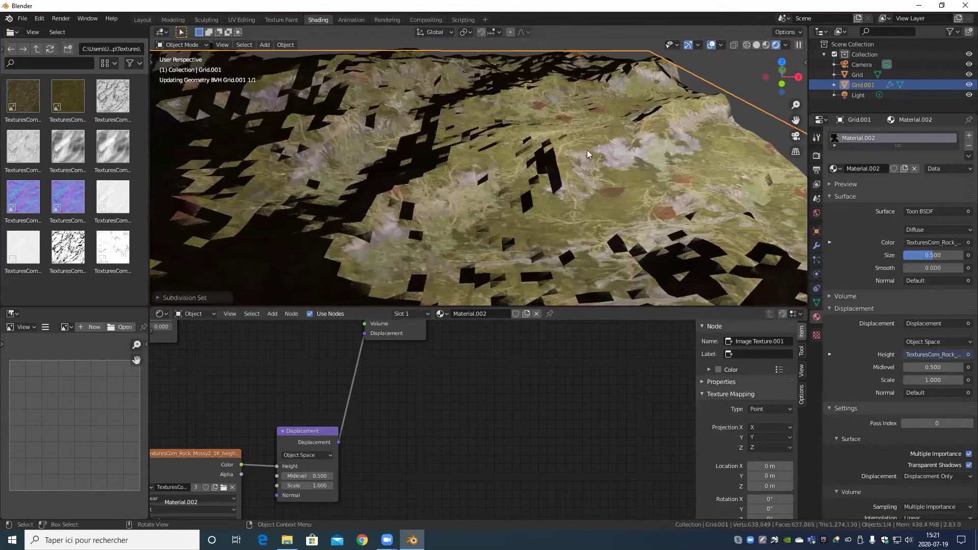
key(ctrl+2)
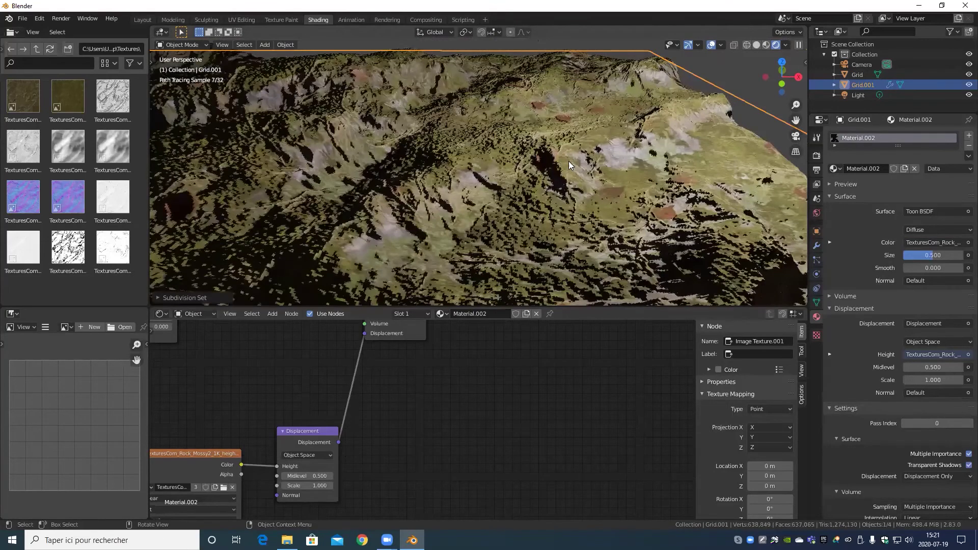
- Set the Displacement node's Midlevel to 0.1 and its Scale to 0.45
scroll(561, 170, down, 6)
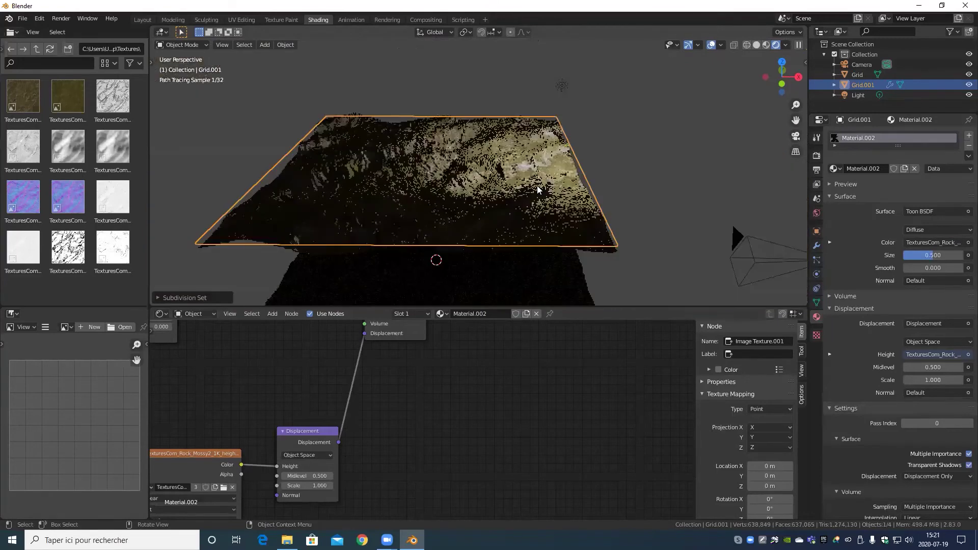
middle_drag(538, 190, 523, 198)
middle_drag(372, 441, 380, 437)
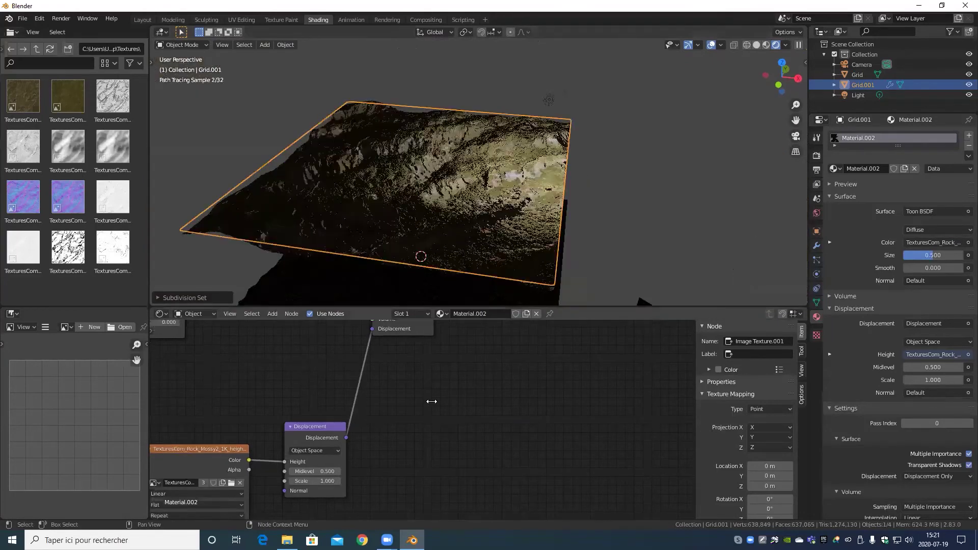
scroll(428, 401, up, 3)
click(428, 395)
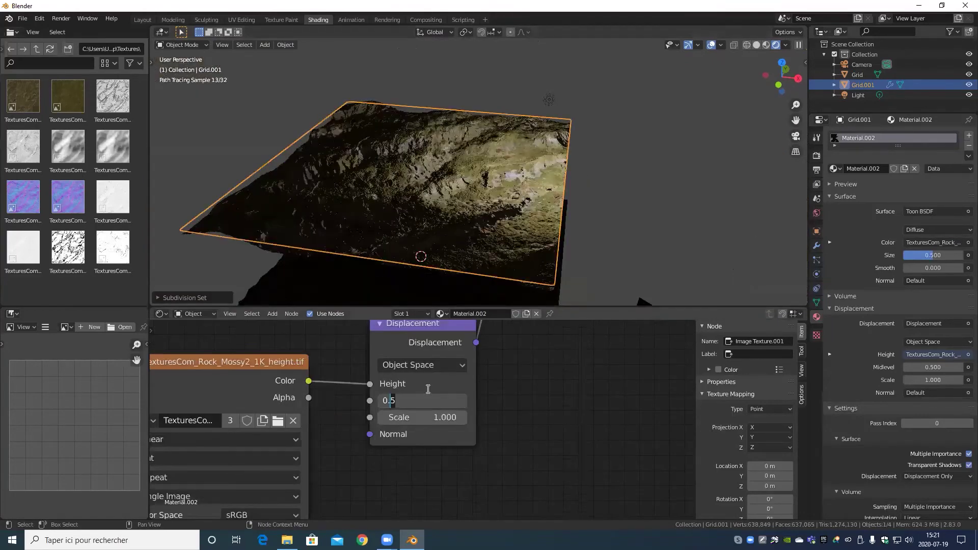
text(1)
key(Return)
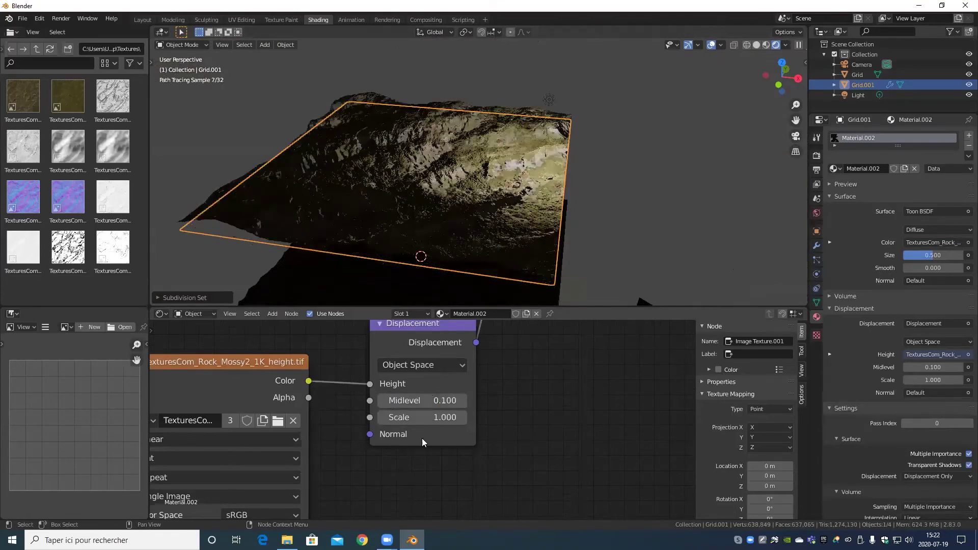
click(424, 415)
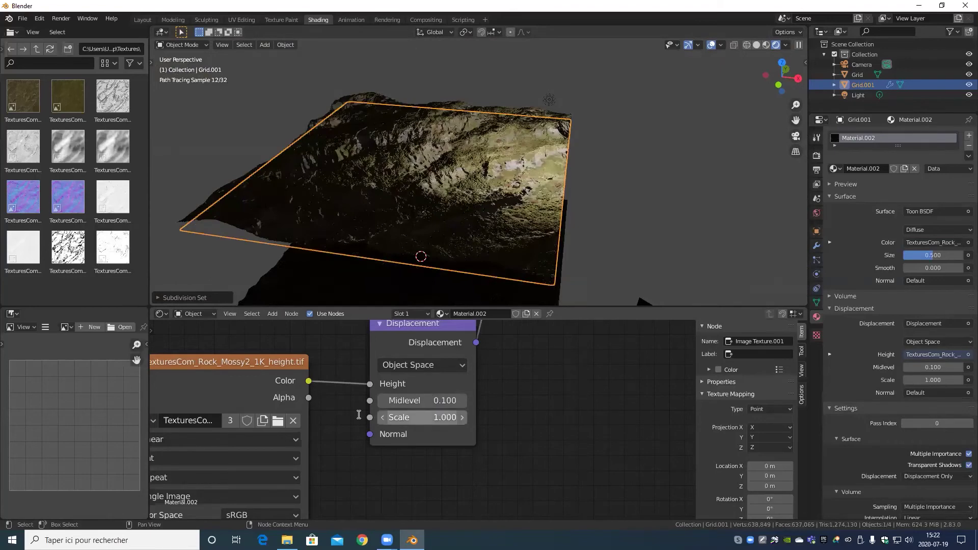
text(.45)
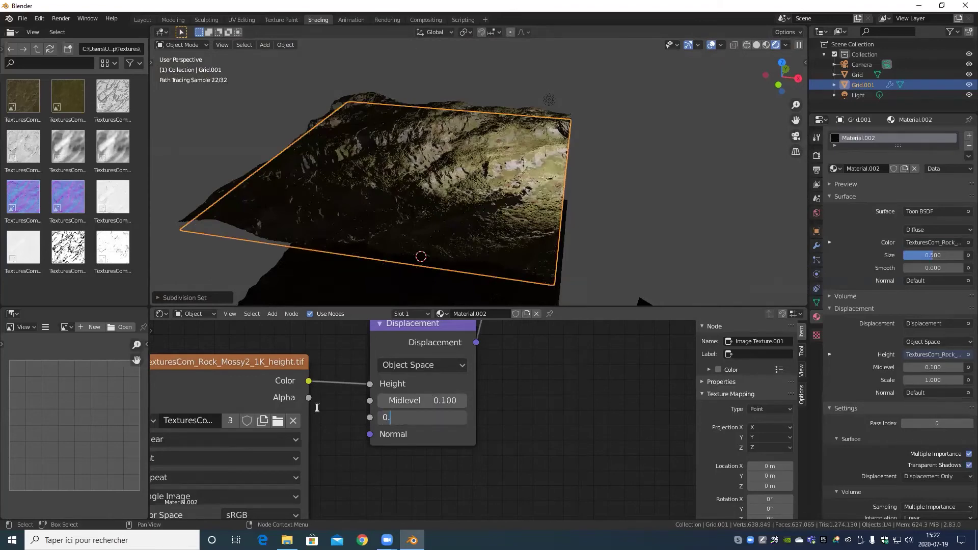
key(Return)
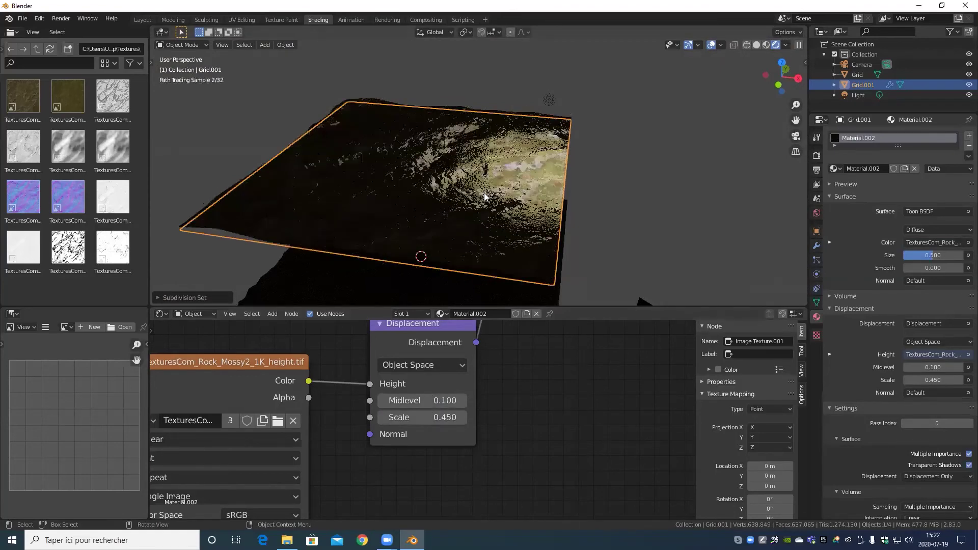
- Examine the mossy rock grid's displaced relief and toon shading up close and from several angles
scroll(512, 190, up, 6)
mouse_move(588, 167)
middle_down()
mouse_move(612, 156)
mouse_move(551, 175)
middle_up()
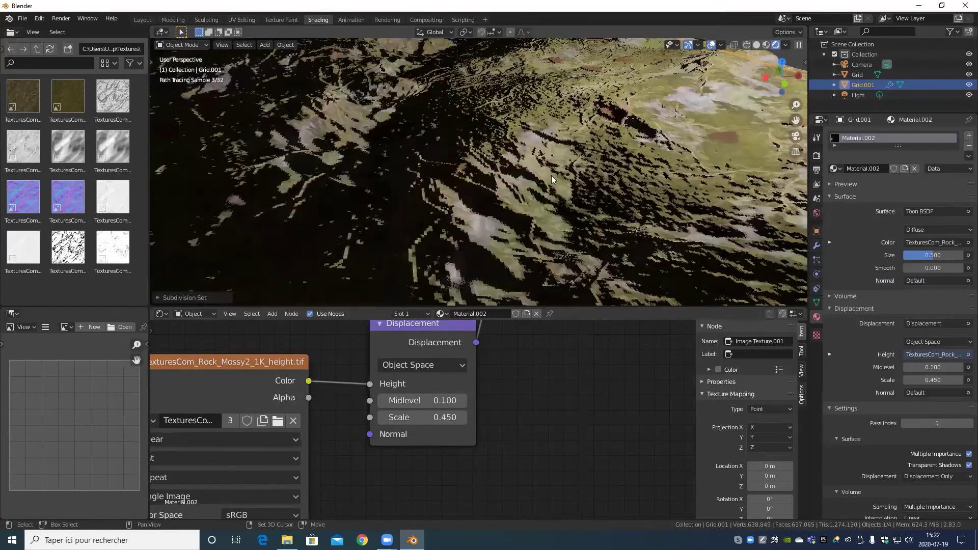
scroll(580, 172, down, 6)
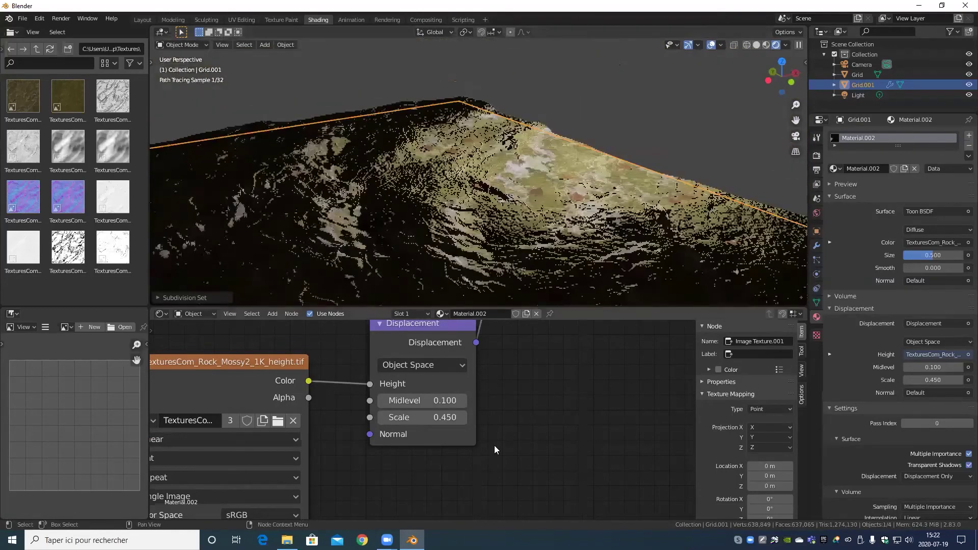
scroll(494, 445, down, 4)
scroll(417, 393, up, 2)
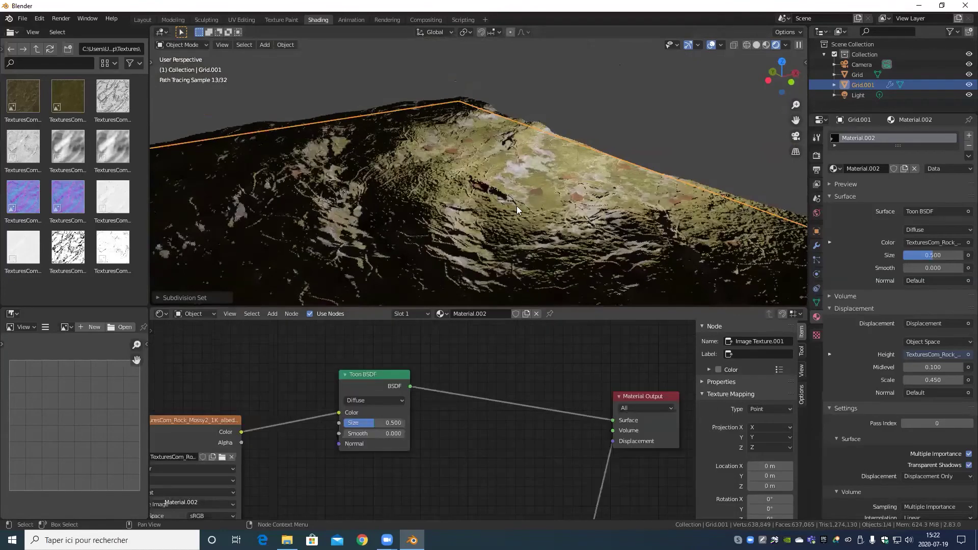
scroll(501, 212, up, 3)
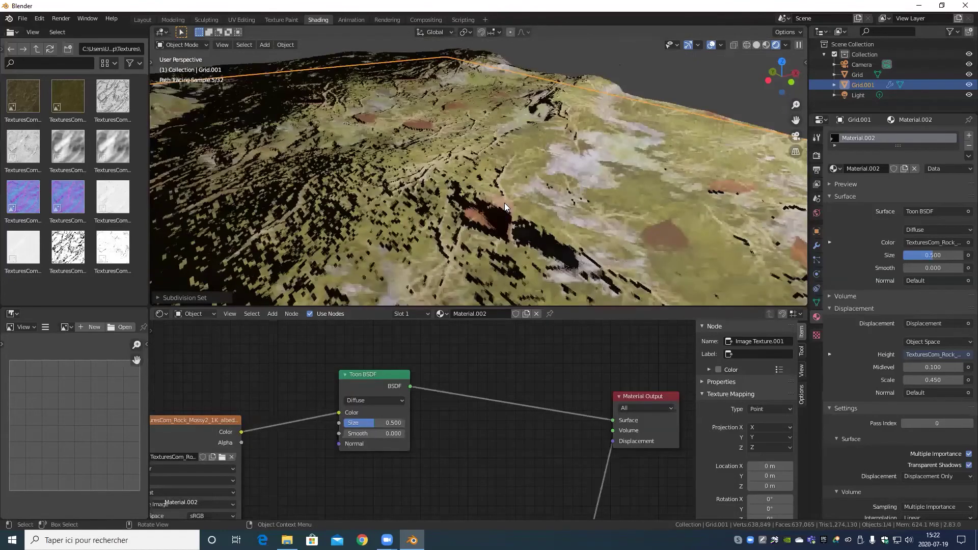
mouse_move(500, 213)
middle_down()
mouse_move(483, 209)
mouse_move(545, 229)
middle_up()
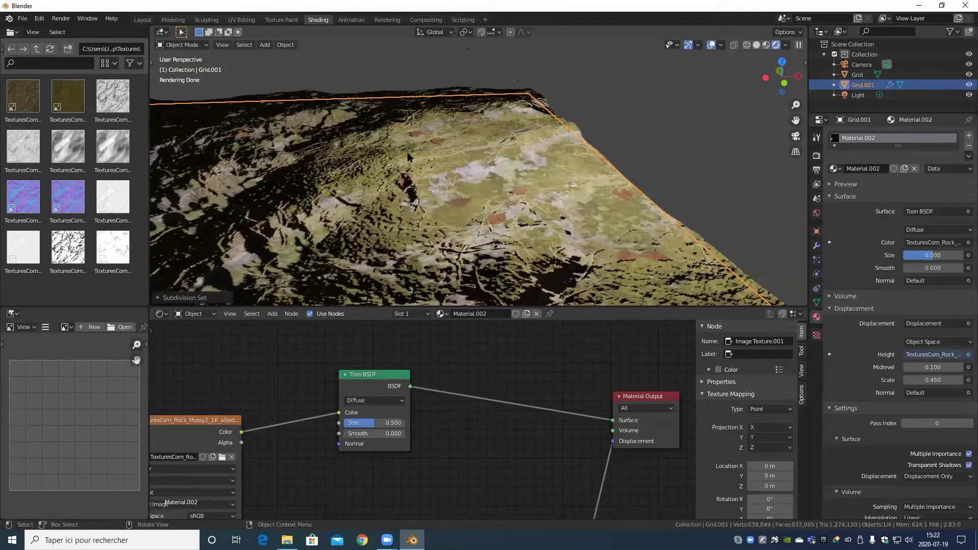
scroll(400, 176, up, 1)
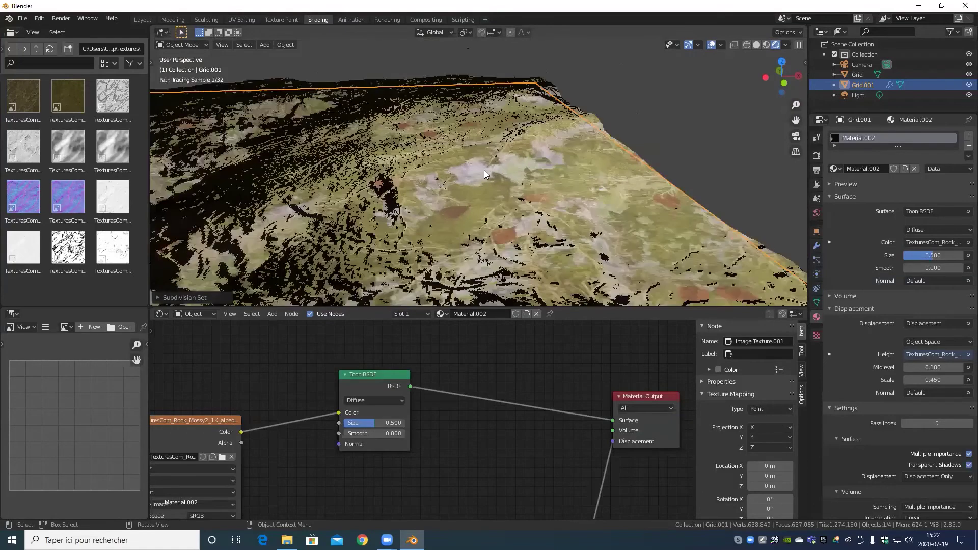
middle_drag(449, 234, 463, 219)
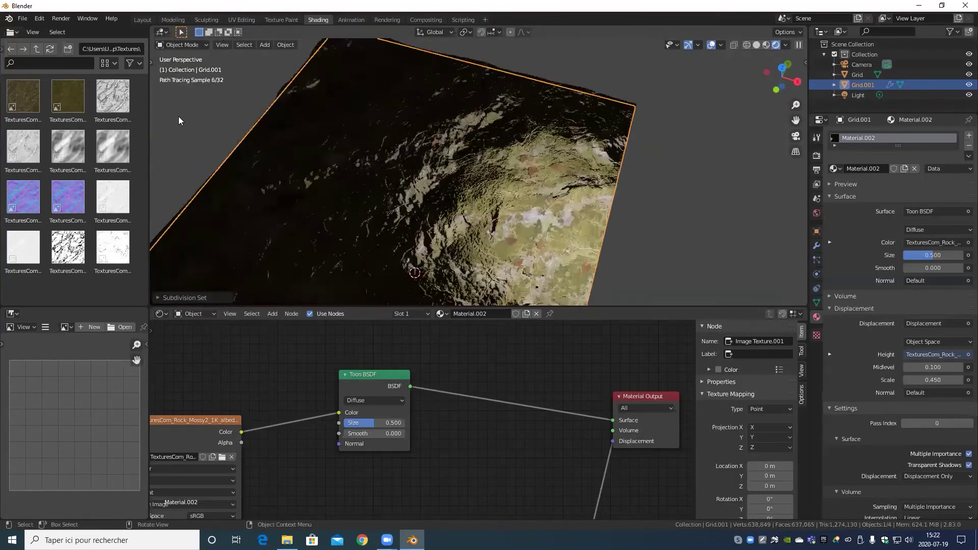
- Delete both terrain grids, keeping the camera and the light in the scene
scroll(437, 136, down, 5)
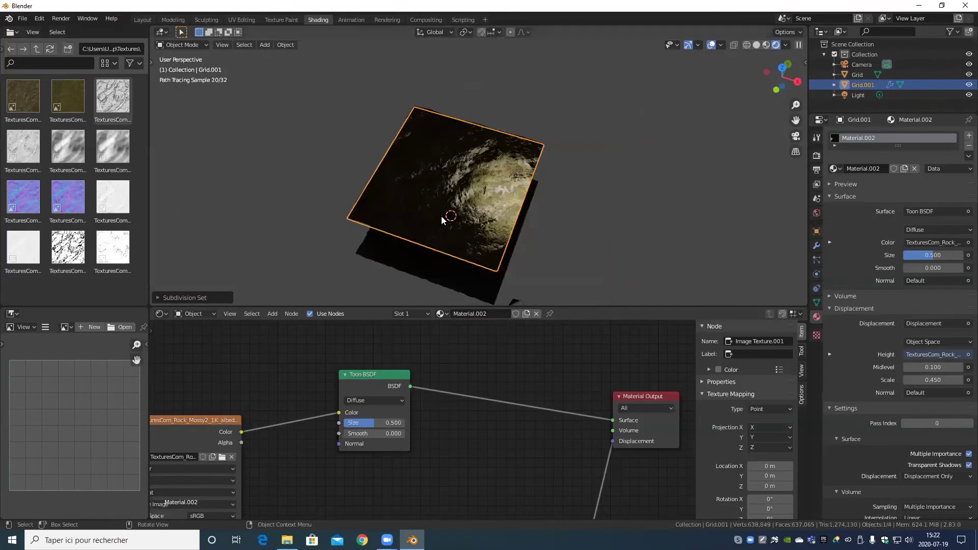
scroll(436, 180, down, 5)
middle_drag(436, 179, 464, 178)
drag(550, 217, 442, 126)
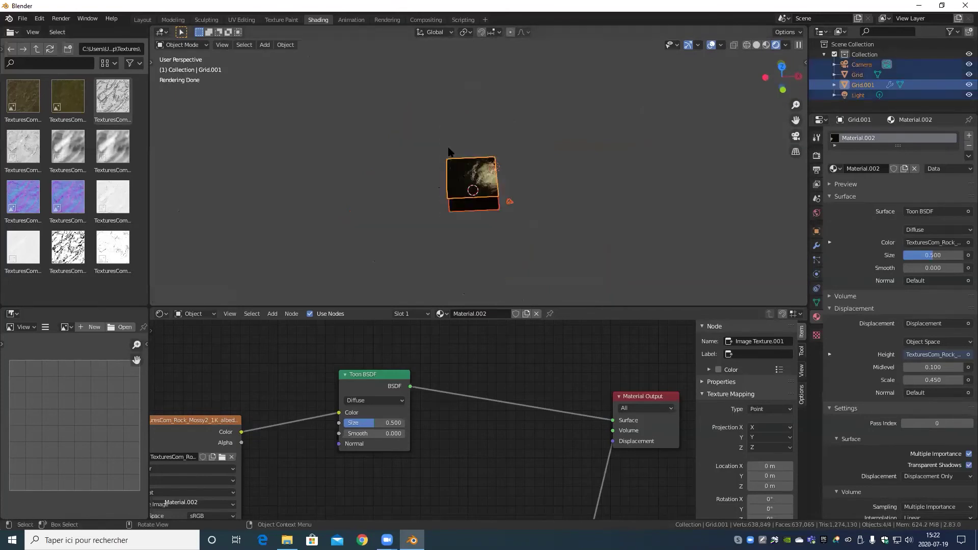
scroll(442, 125, up, 4)
drag(387, 102, 472, 265)
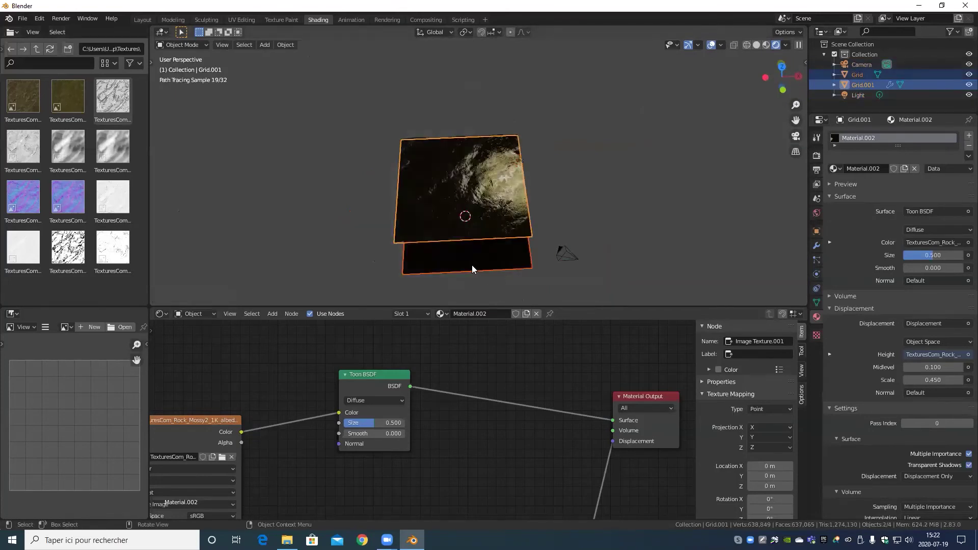
key(Delete)
- Import the Wavefront model MiniVHS16.obj from the Desktop folder
click(21, 20)
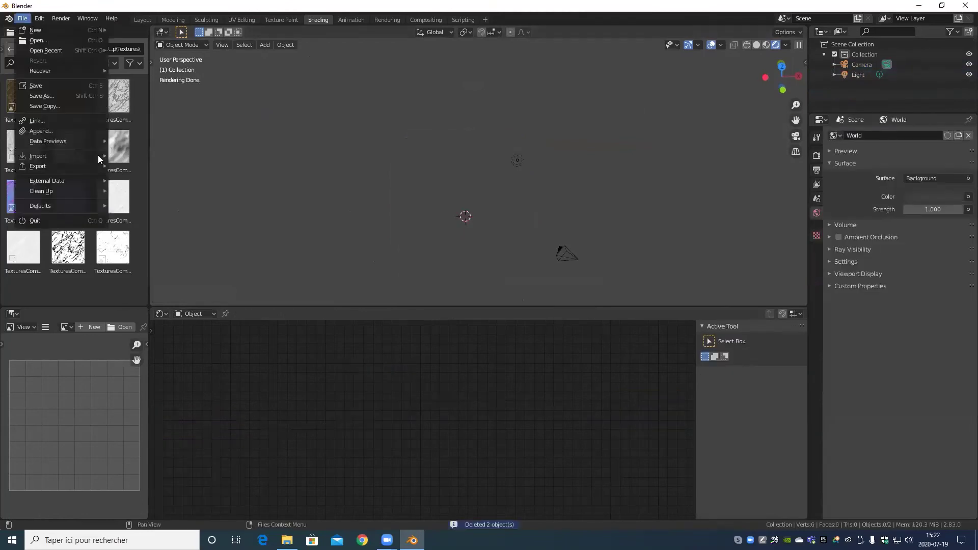
mouse_move(51, 156)
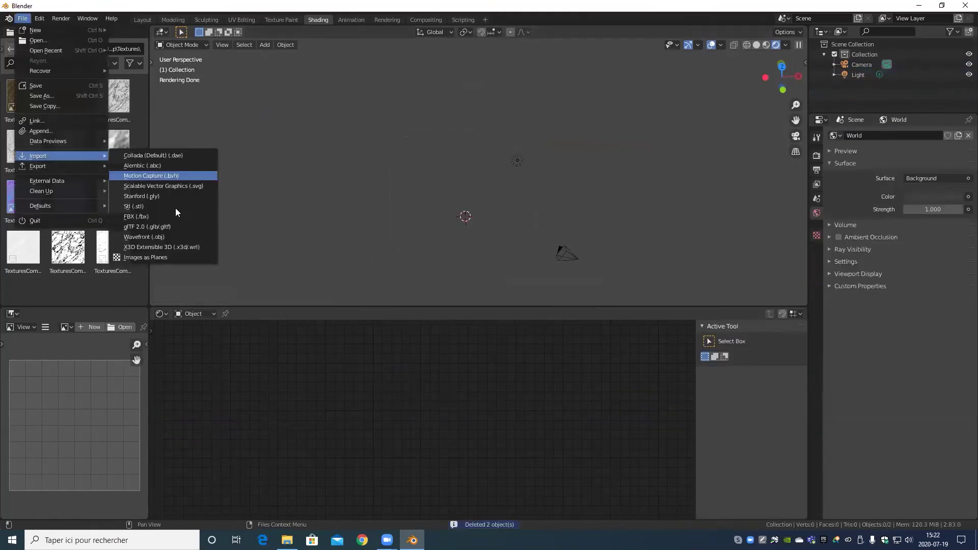
click(196, 237)
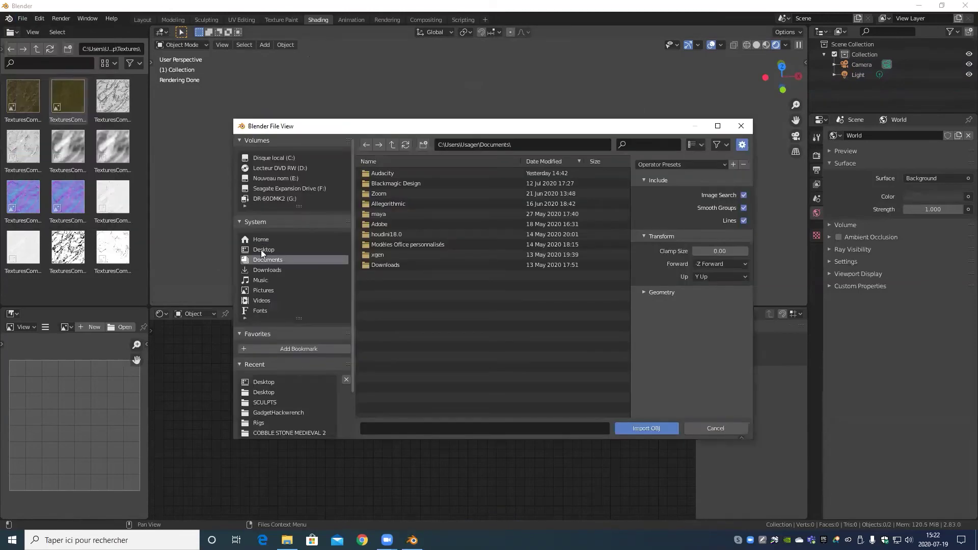
click(261, 250)
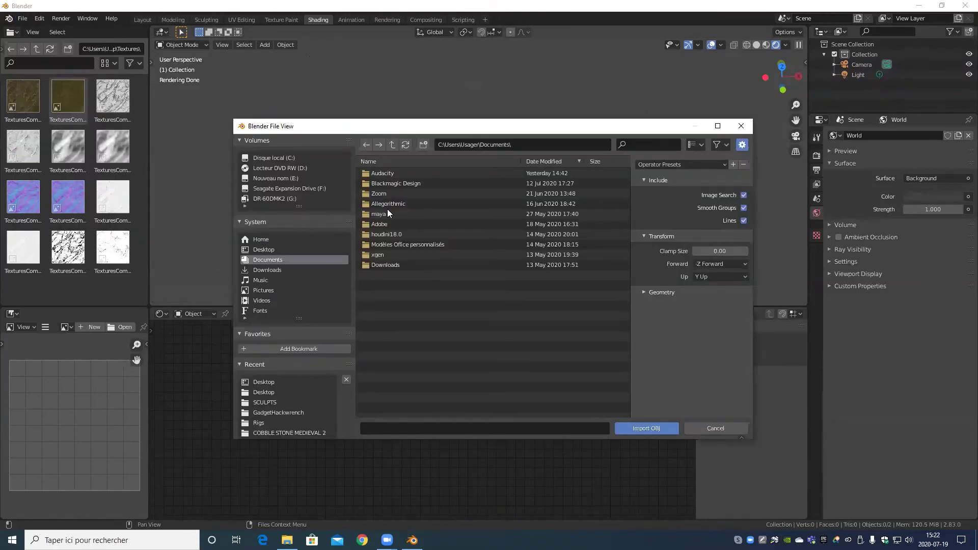
double_click(392, 204)
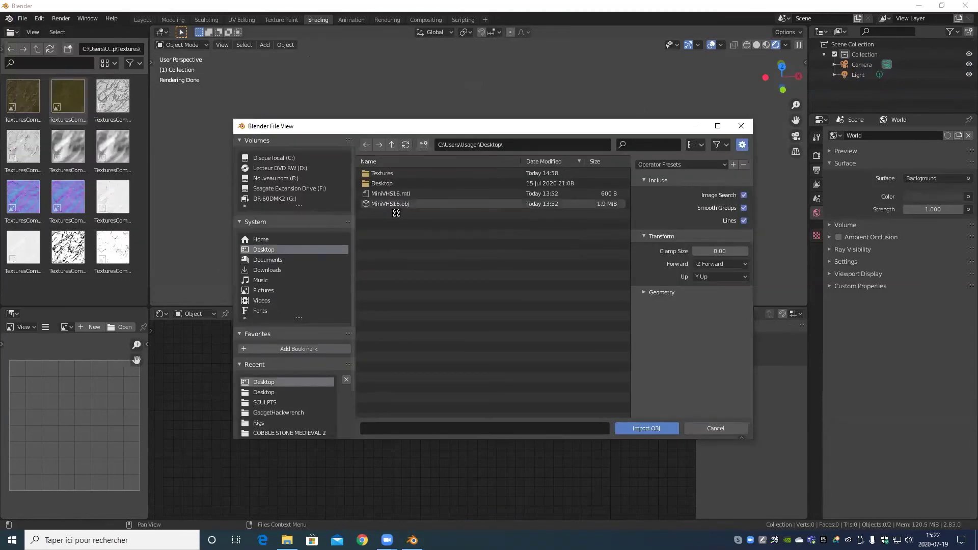
- Apply a level 2 subdivision to the imported head's face mesh
scroll(392, 181, up, 5)
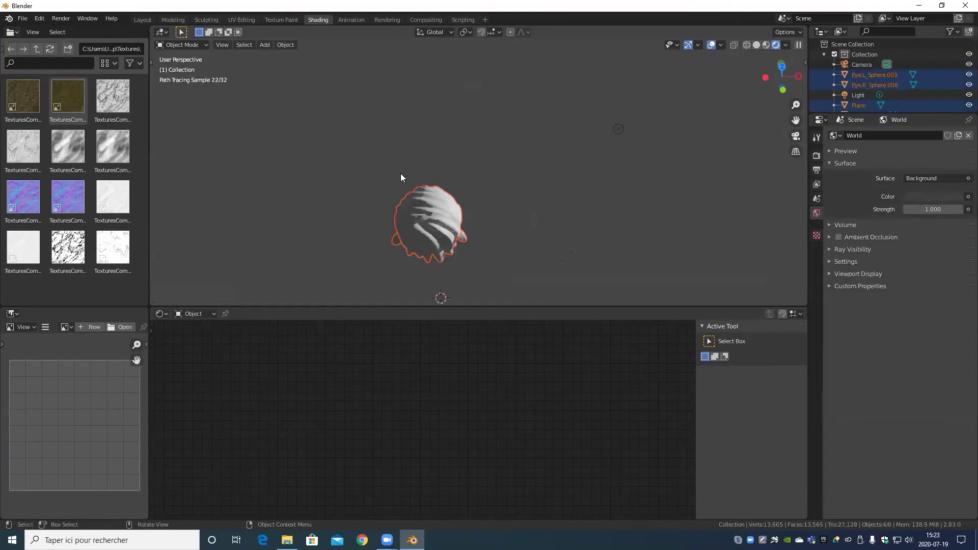
middle_drag(534, 217, 605, 158)
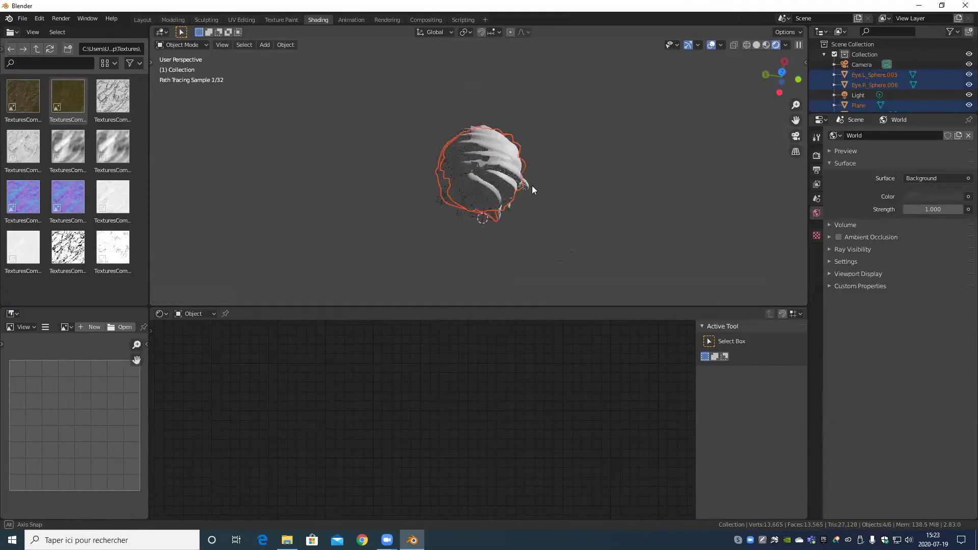
middle_drag(532, 186, 580, 181)
scroll(512, 199, up, 5)
middle_drag(513, 199, 574, 252)
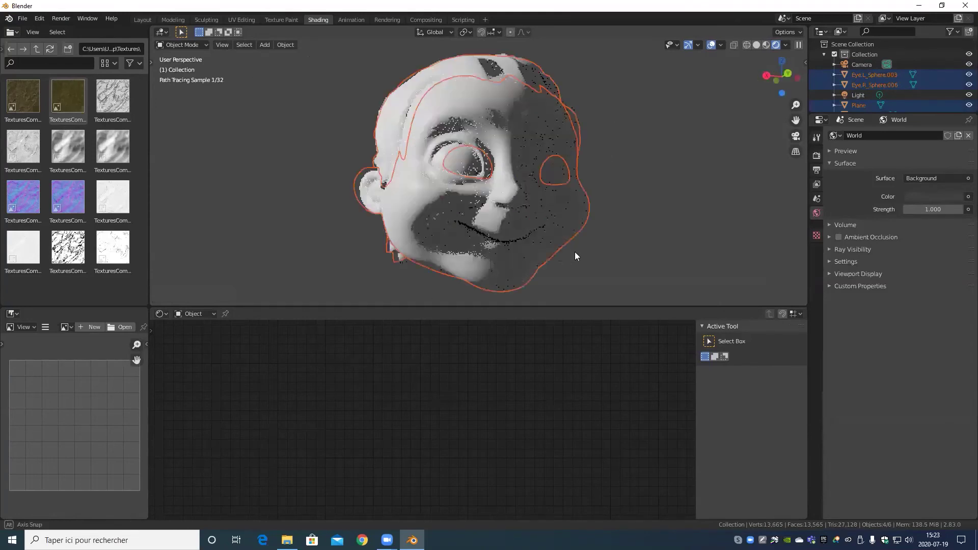
click(574, 252)
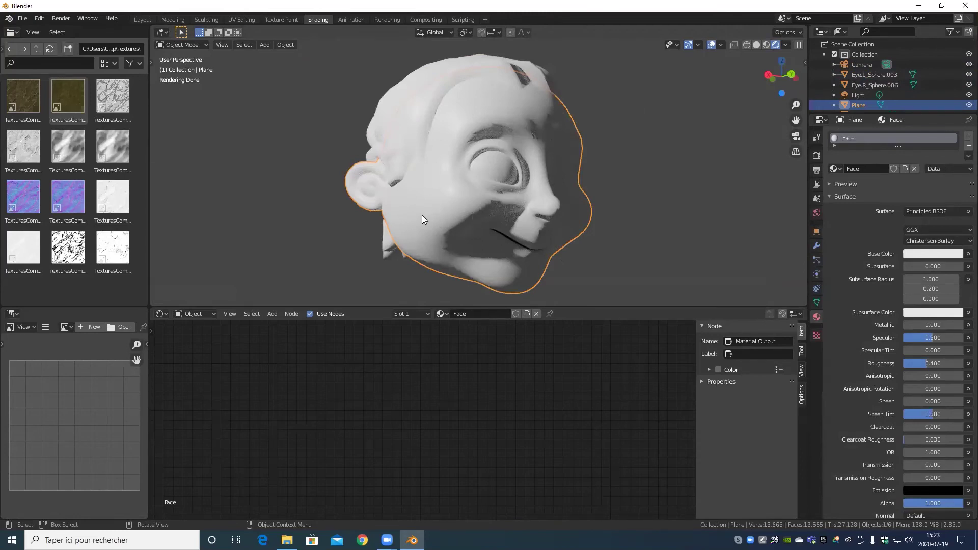
click(633, 233)
click(446, 224)
key(ctrl+2)
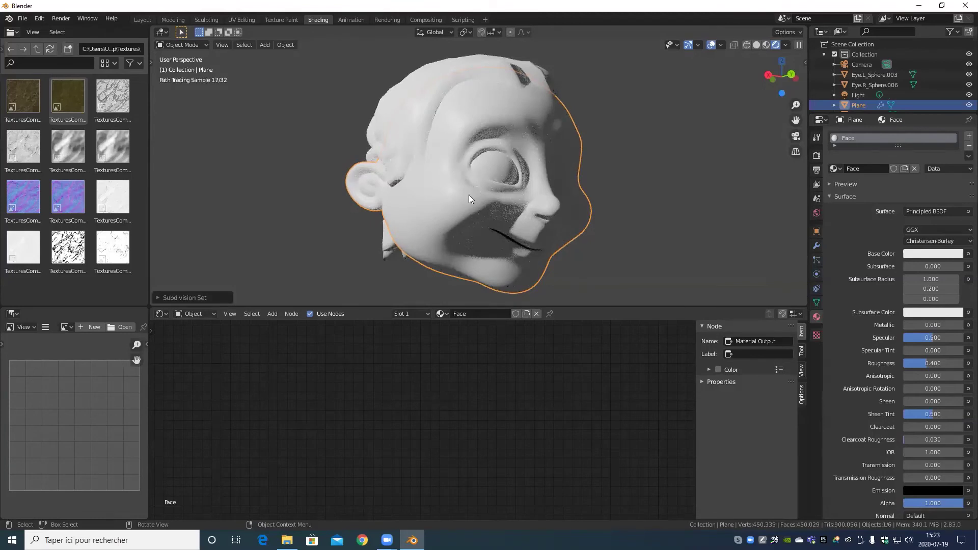
- Apply a level 1 subdivision to the head's hair mesh
middle_drag(503, 159, 531, 165)
click(462, 158)
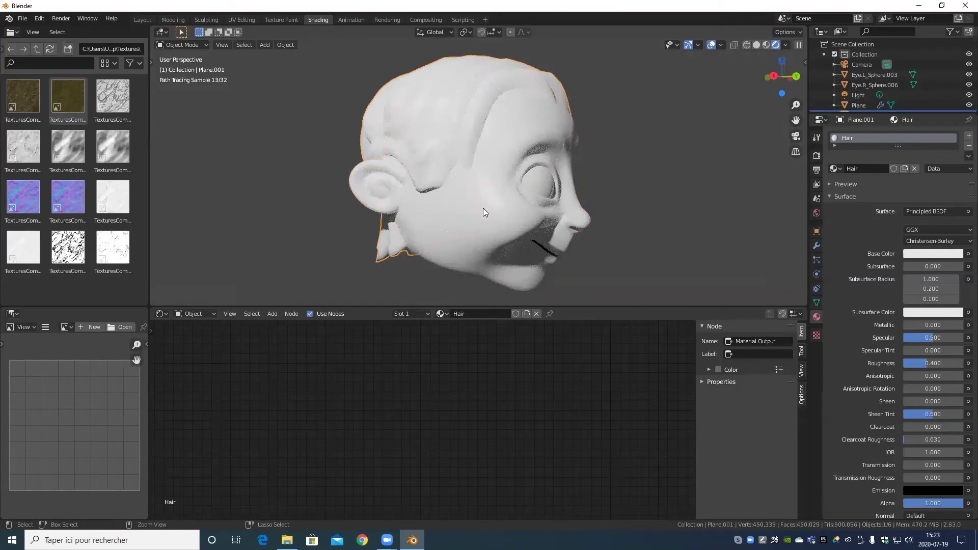
key(ctrl+1)
- Examine the subdivided head's face, ear, mouth and hair from several angles and distances
scroll(469, 218, up, 3)
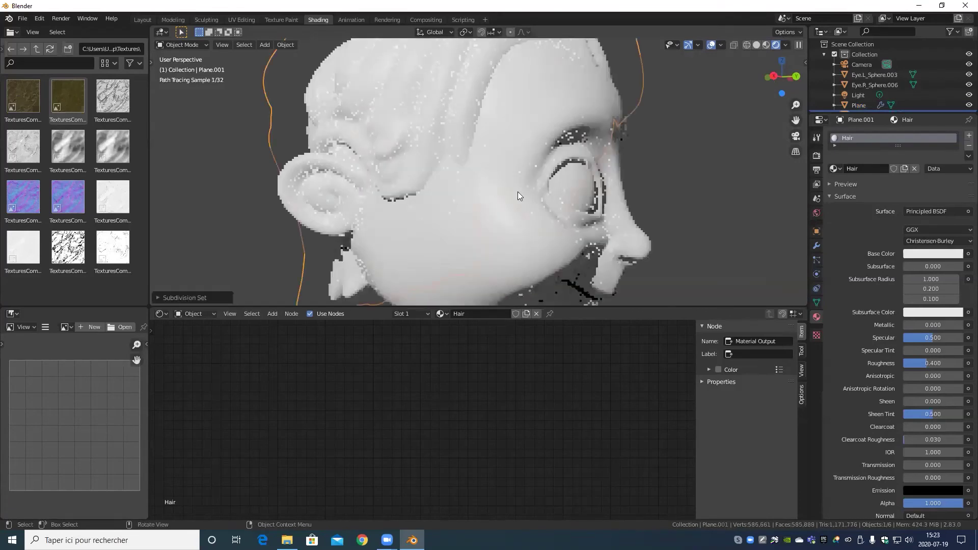
scroll(517, 191, down, 4)
middle_drag(496, 192, 663, 174)
scroll(424, 235, up, 3)
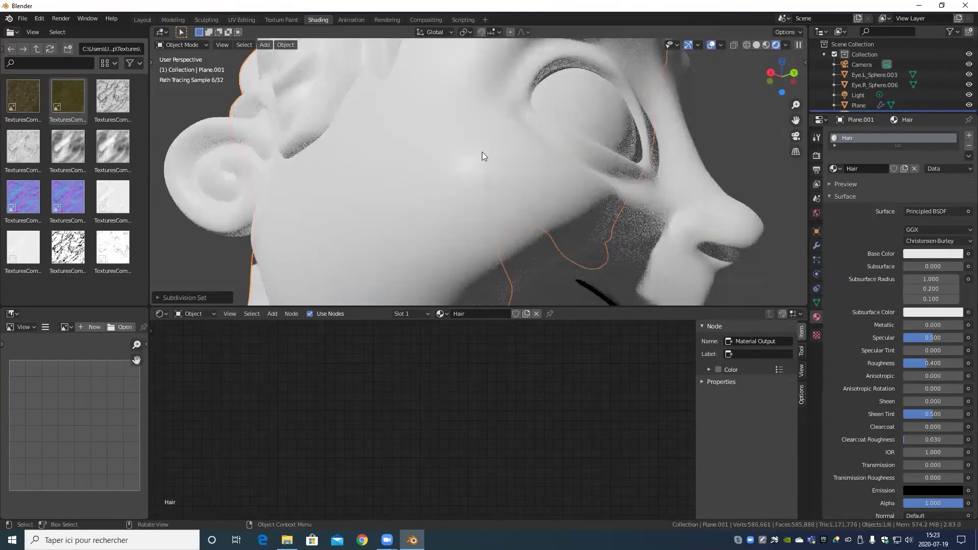
scroll(481, 202, down, 5)
middle_drag(481, 201, 478, 221)
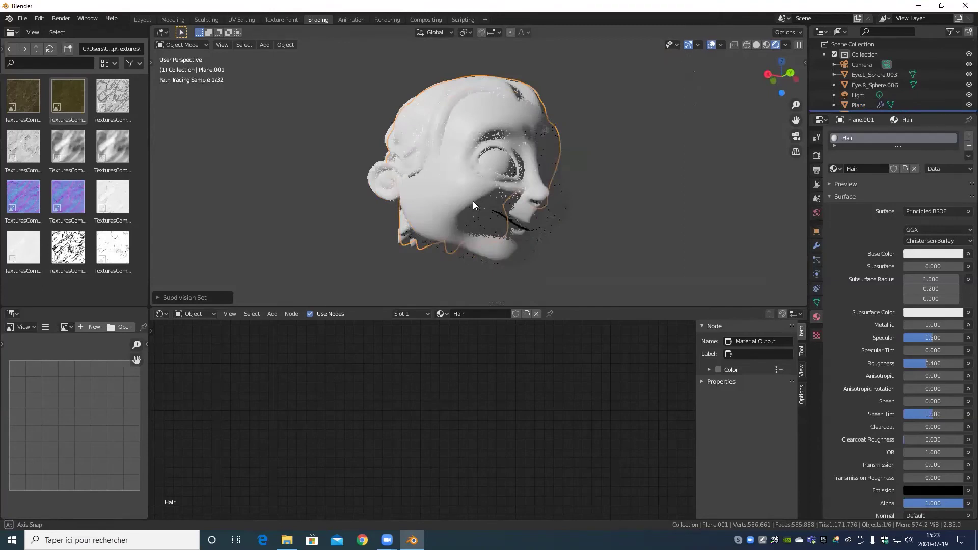
scroll(473, 201, up, 3)
scroll(484, 188, up, 2)
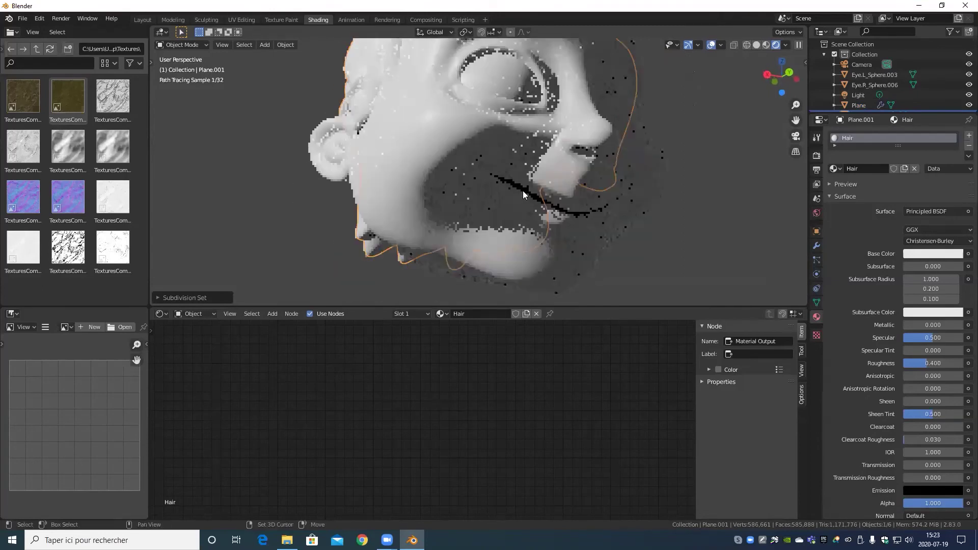
middle_drag(523, 190, 454, 219)
scroll(492, 214, down, 4)
scroll(492, 225, up, 3)
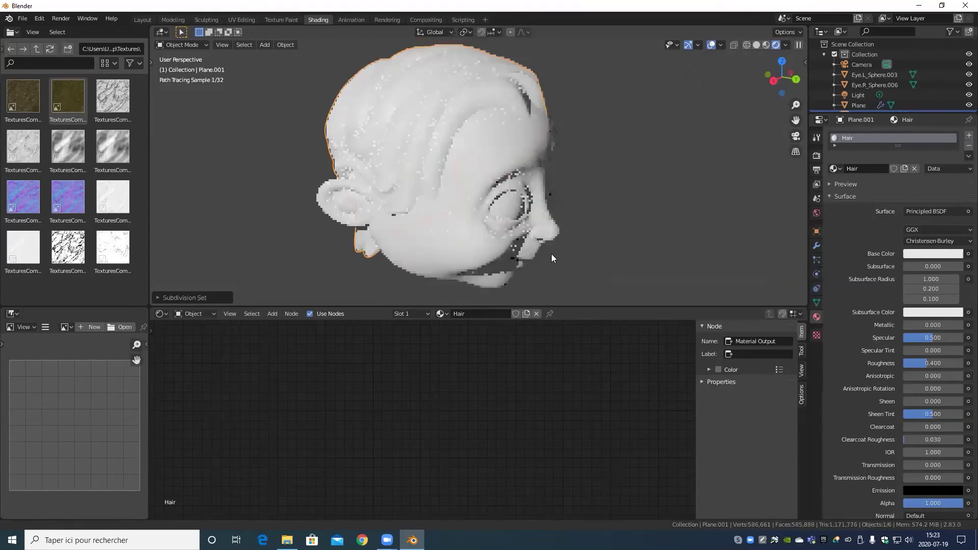
mouse_move(551, 254)
middle_down()
mouse_move(544, 239)
mouse_move(554, 270)
middle_up()
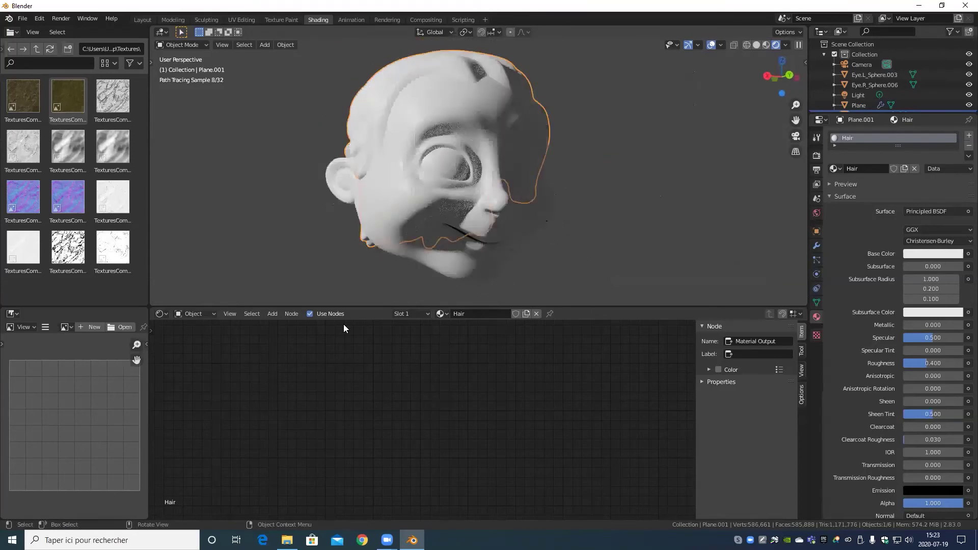
click(273, 314)
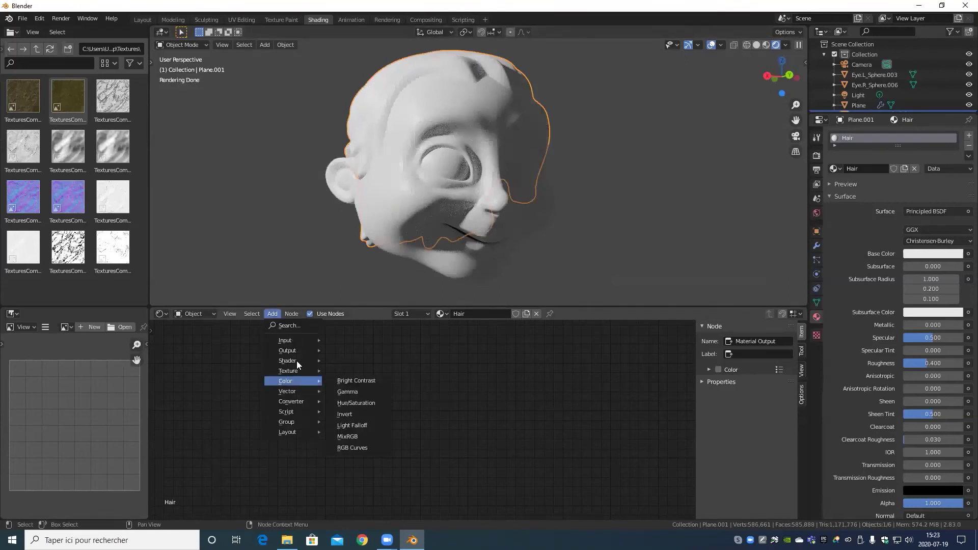
mouse_move(296, 361)
click(536, 320)
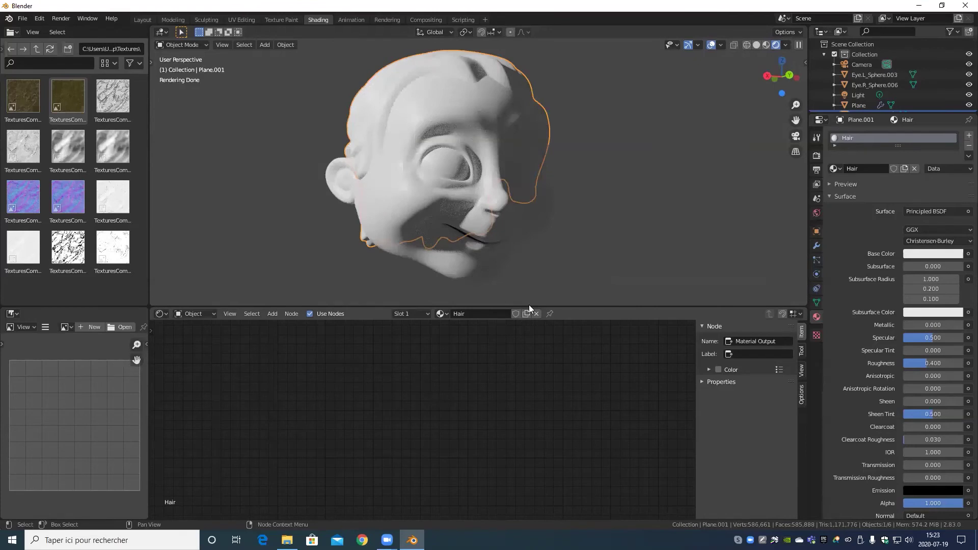
- Create a new copy of the face mesh's material and bring its shader nodes into view
click(546, 210)
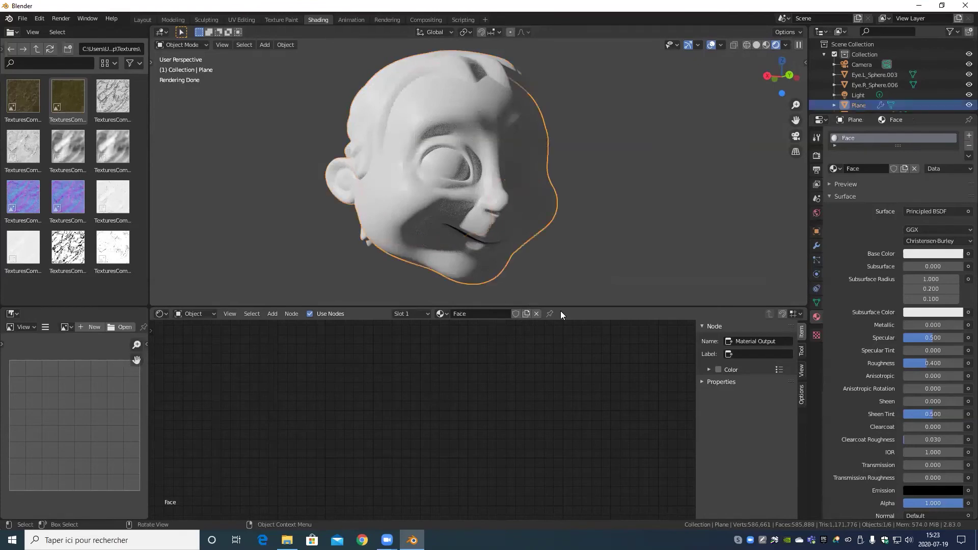
click(526, 314)
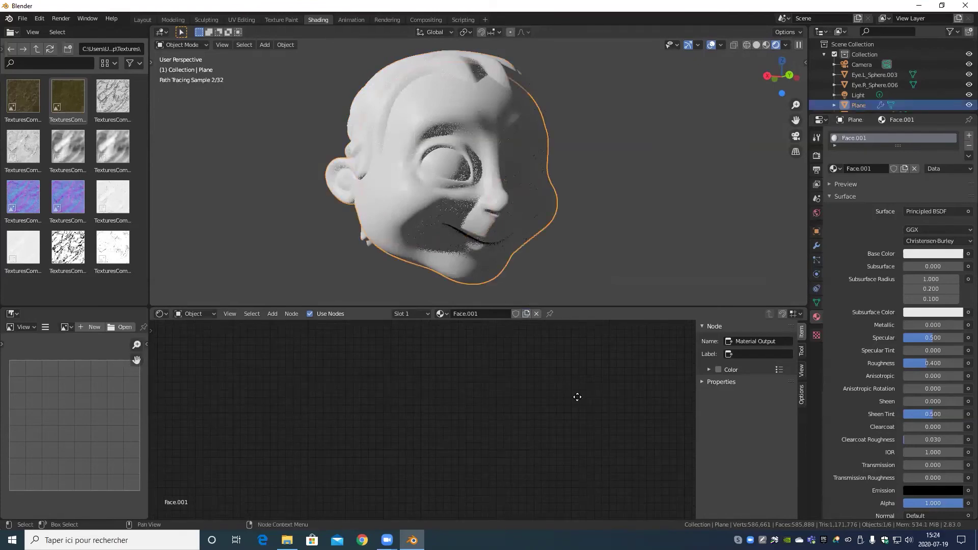
middle_drag(531, 417, 449, 420)
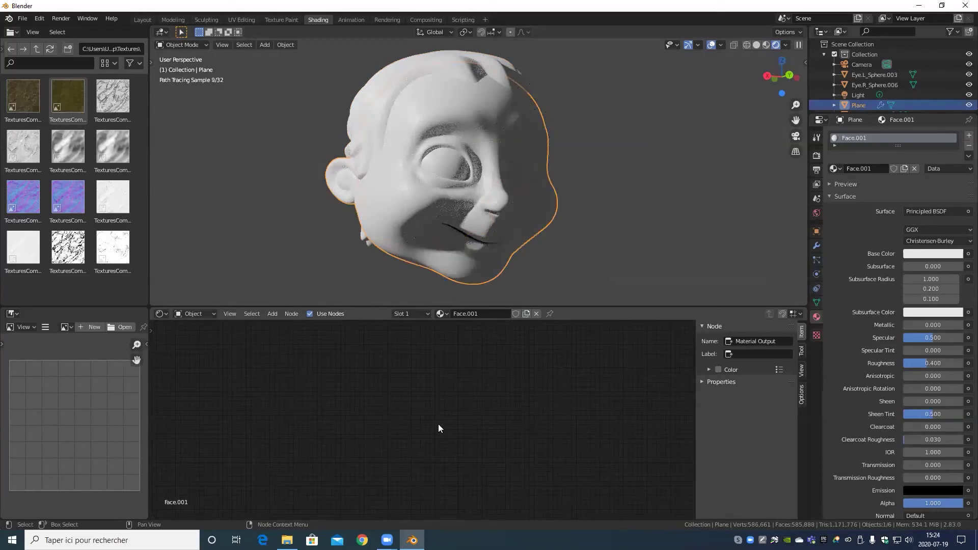
scroll(438, 423, down, 8)
scroll(229, 440, up, 10)
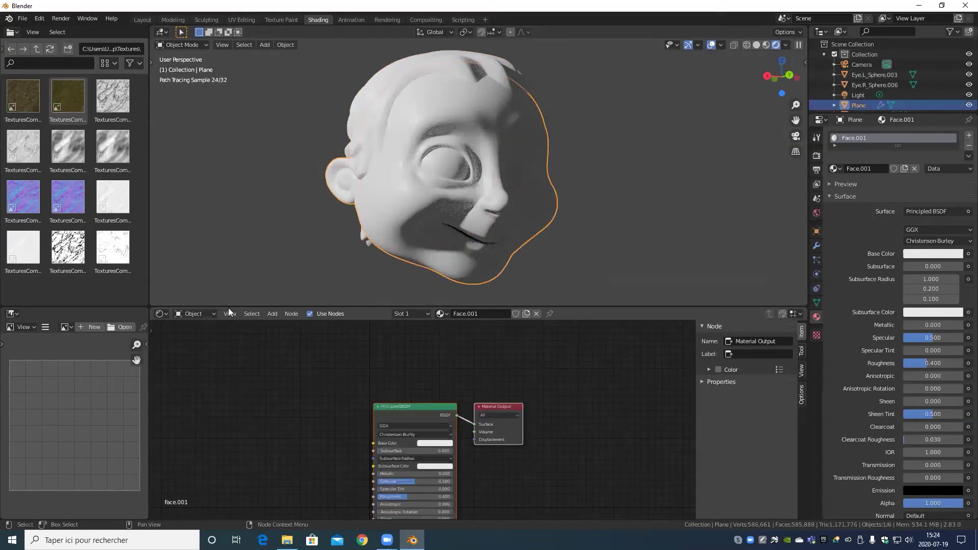
- Replace the face material's Principled BSDF with a Toon BSDF connected to the Material Output's Surface
click(271, 313)
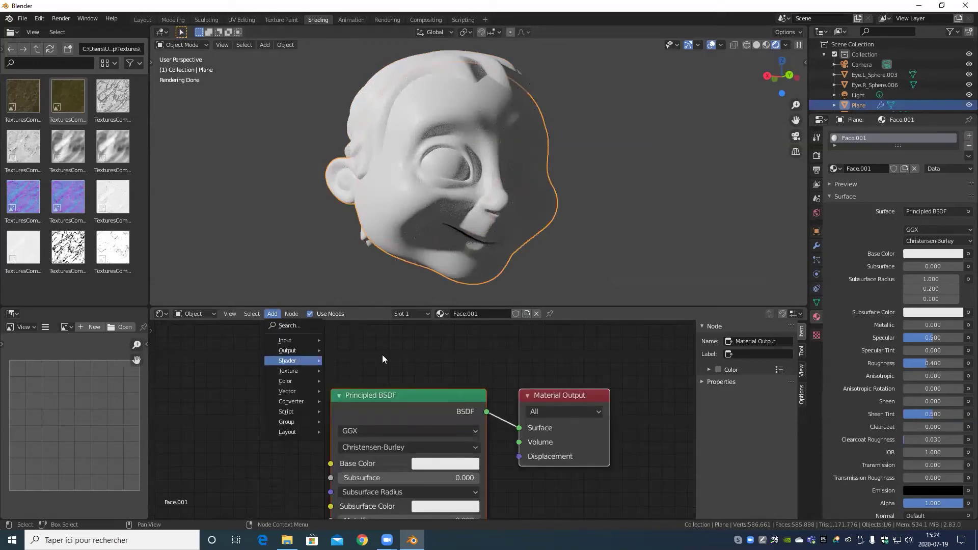
click(378, 308)
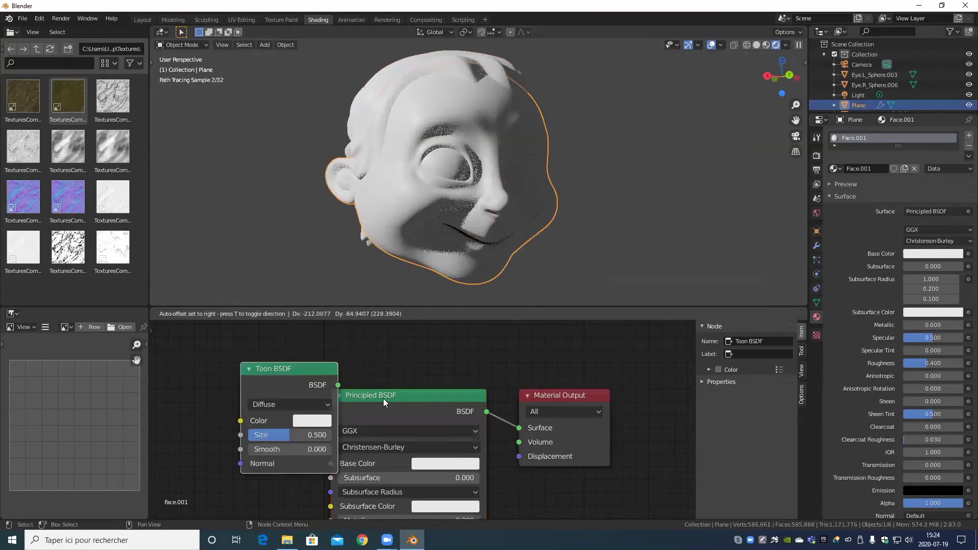
click(206, 359)
drag(384, 399, 362, 504)
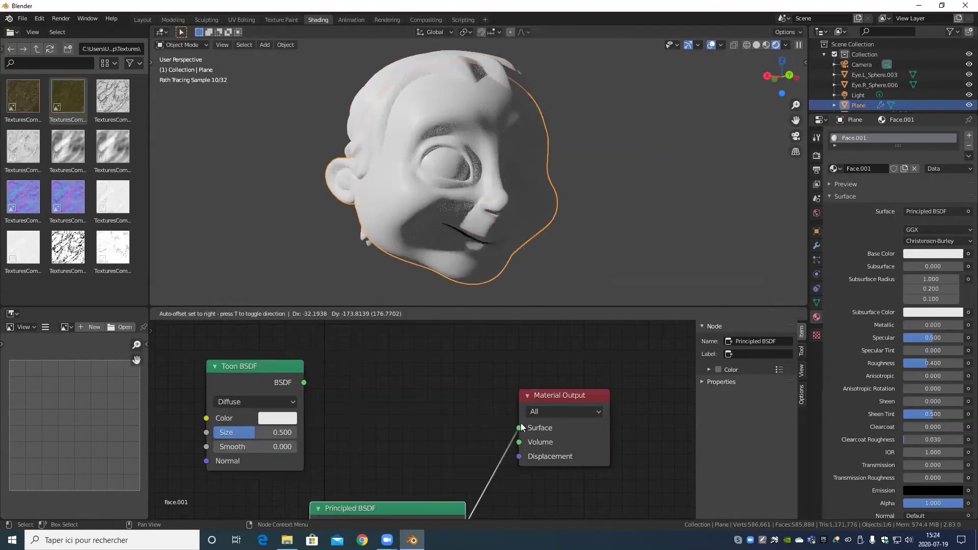
drag(303, 383, 520, 423)
scroll(467, 407, down, 5)
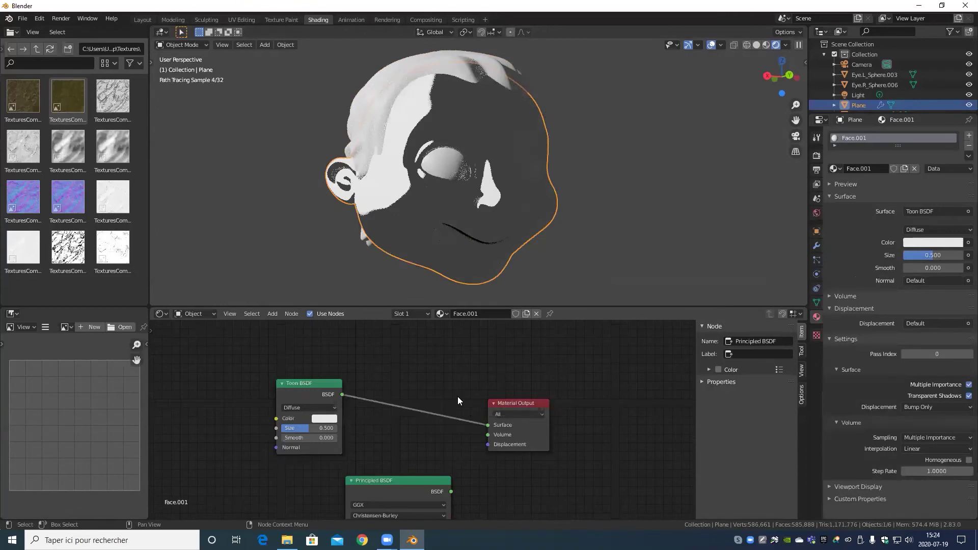
key(Delete)
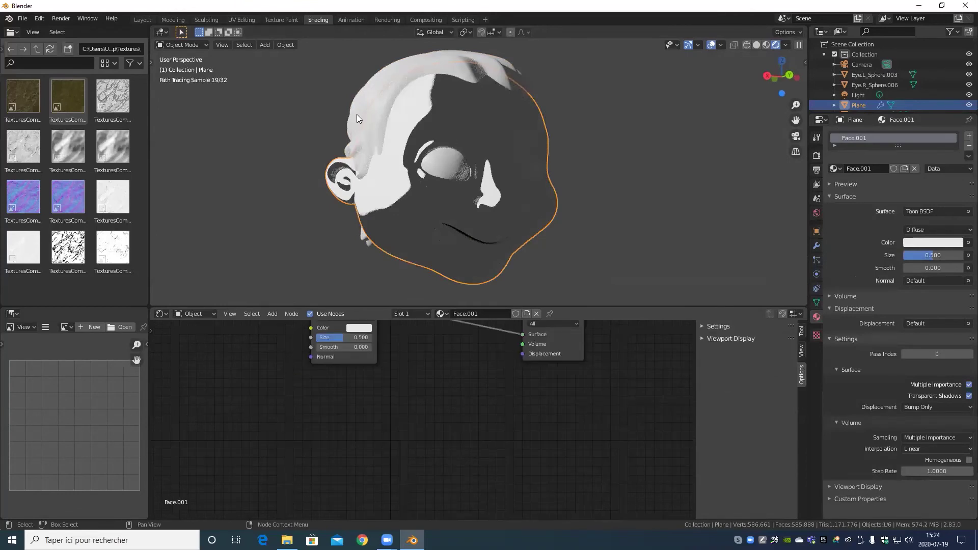
- Select the face, hair and both eyes and rotate them together around the vertical axis so the light falls on the face
middle_drag(357, 114, 595, 267)
drag(586, 285, 170, 72)
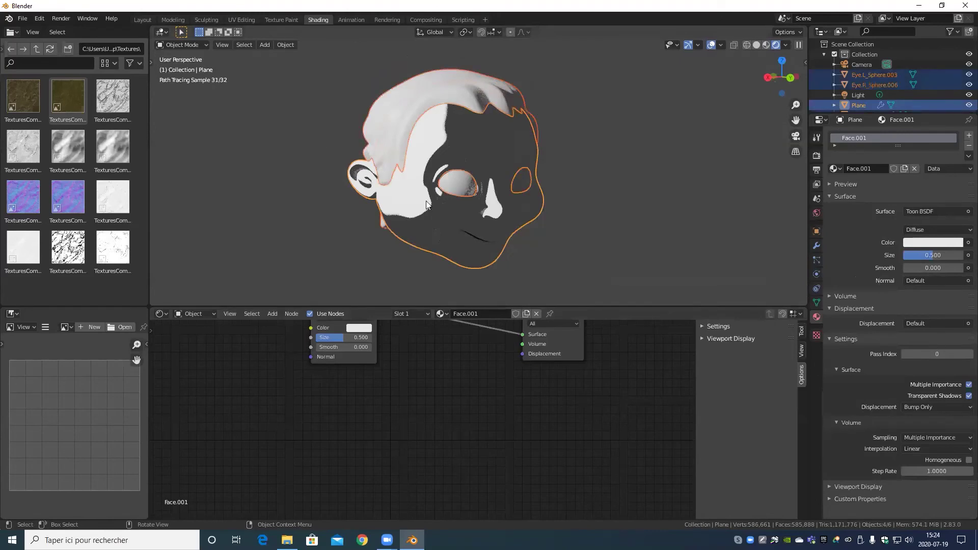
key(t)
scroll(537, 202, down, 4)
mouse_move(536, 200)
middle_down()
mouse_move(484, 257)
mouse_move(543, 249)
middle_up()
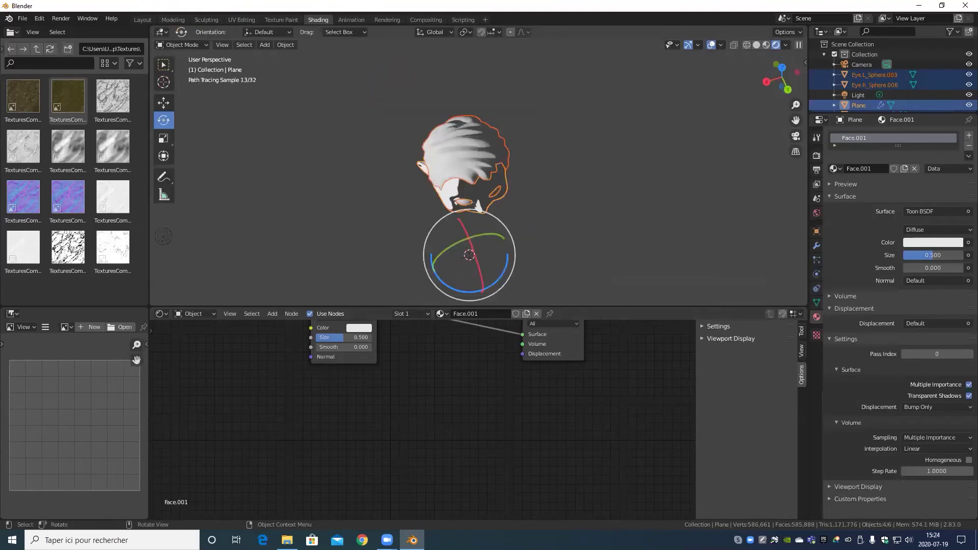
drag(506, 272, 511, 207)
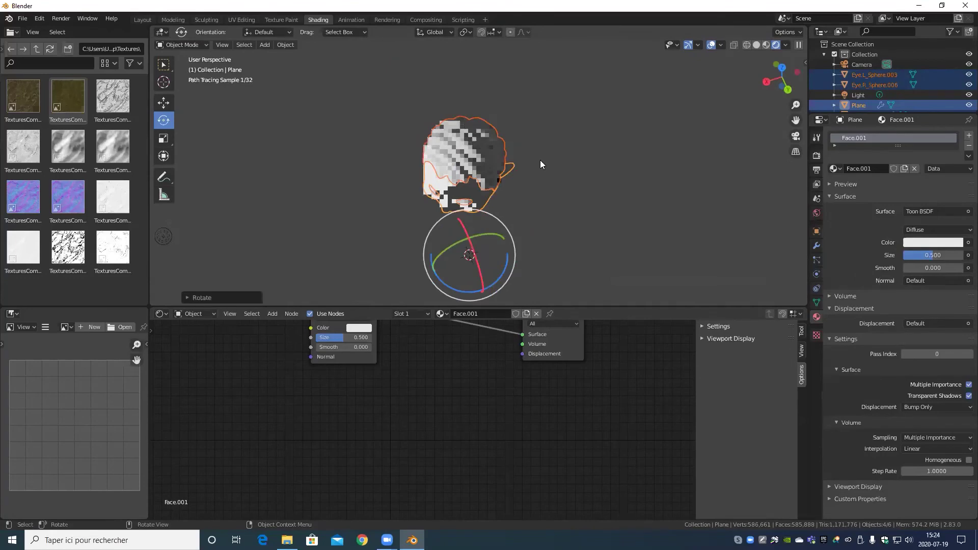
scroll(545, 166, up, 5)
middle_drag(540, 160, 546, 180)
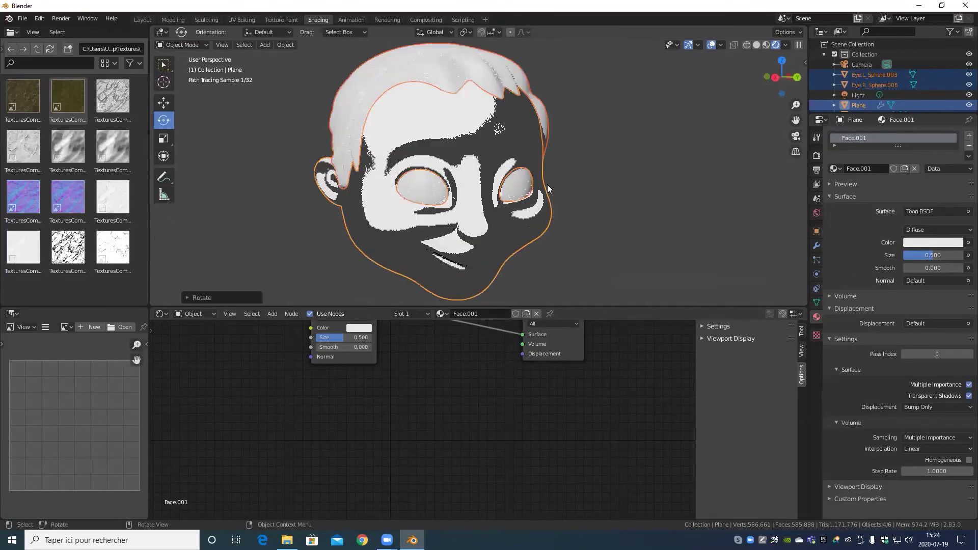
- Try the face's Toon BSDF with Smooth at 1.000 and at 0.331
scroll(547, 185, down, 5)
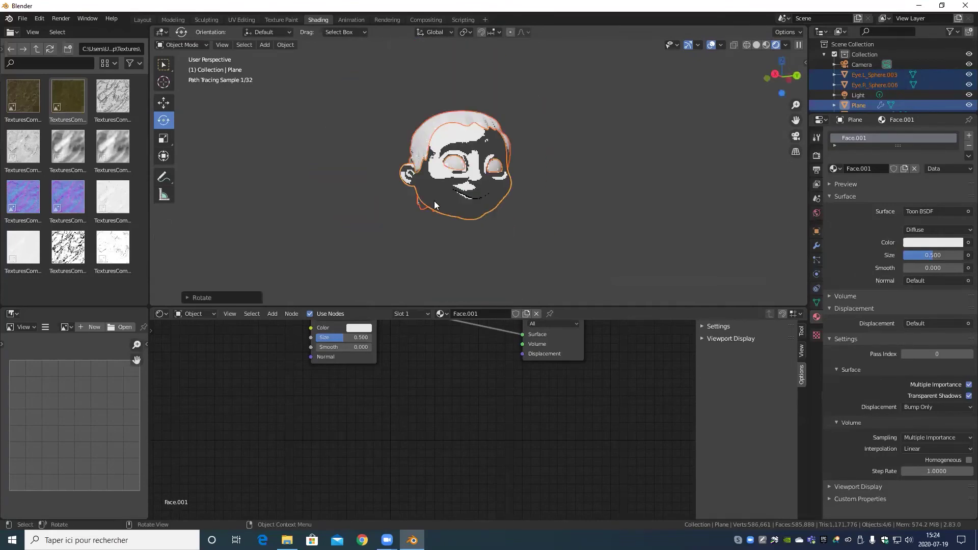
scroll(434, 201, up, 6)
scroll(503, 182, up, 5)
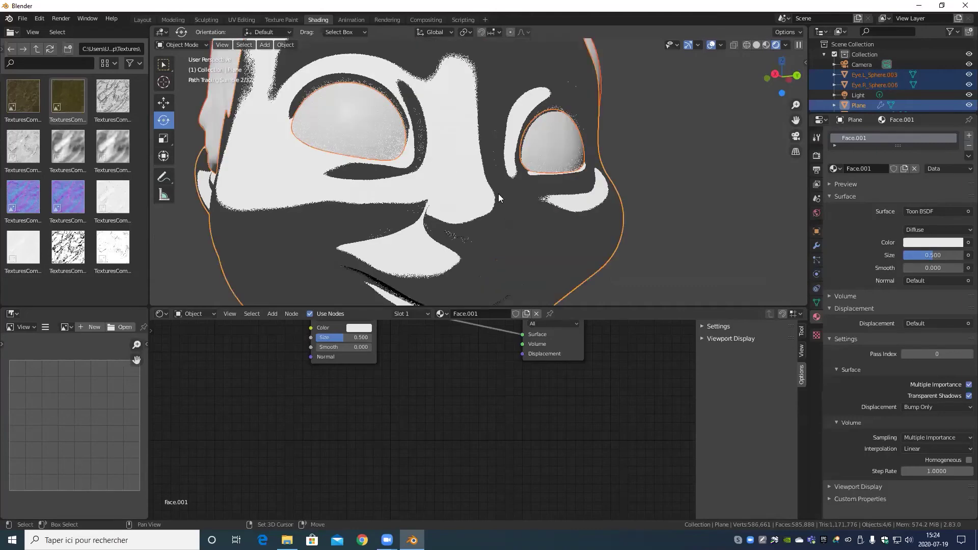
shift+middle_drag(498, 194, 603, 204)
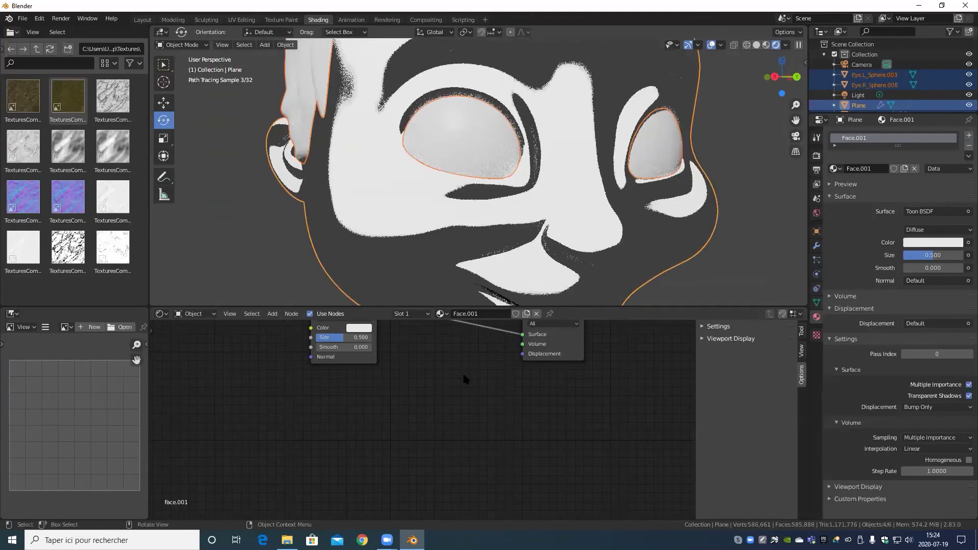
middle_drag(452, 434, 454, 499)
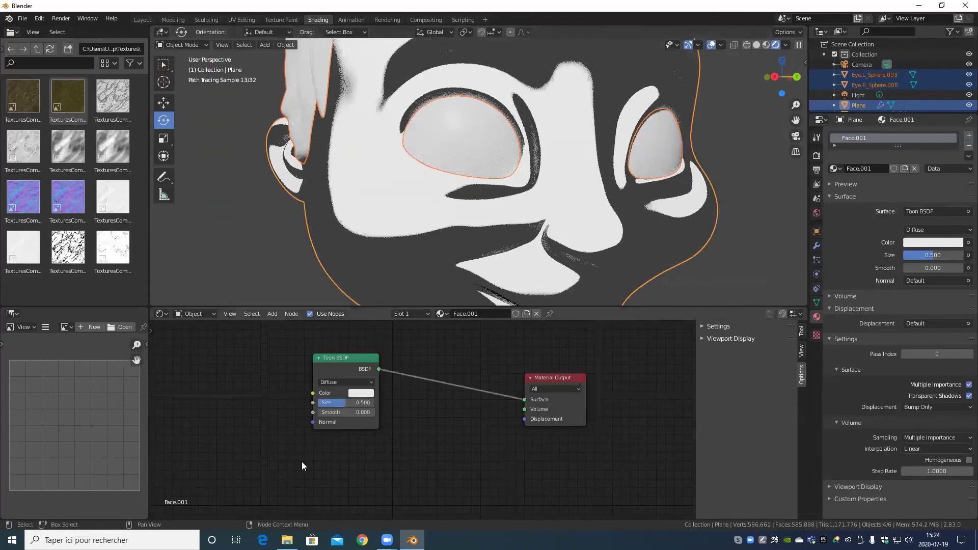
scroll(302, 462, up, 4)
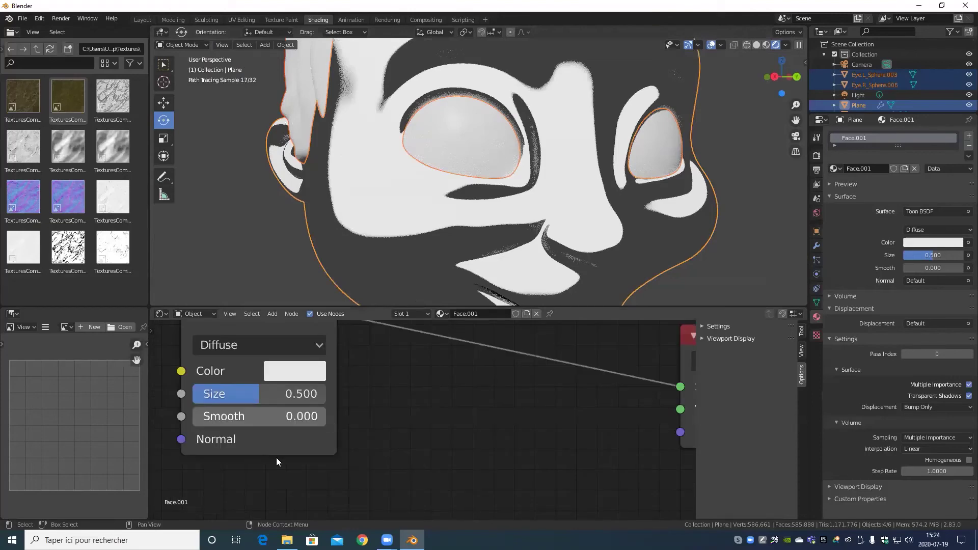
middle_drag(221, 419, 276, 457)
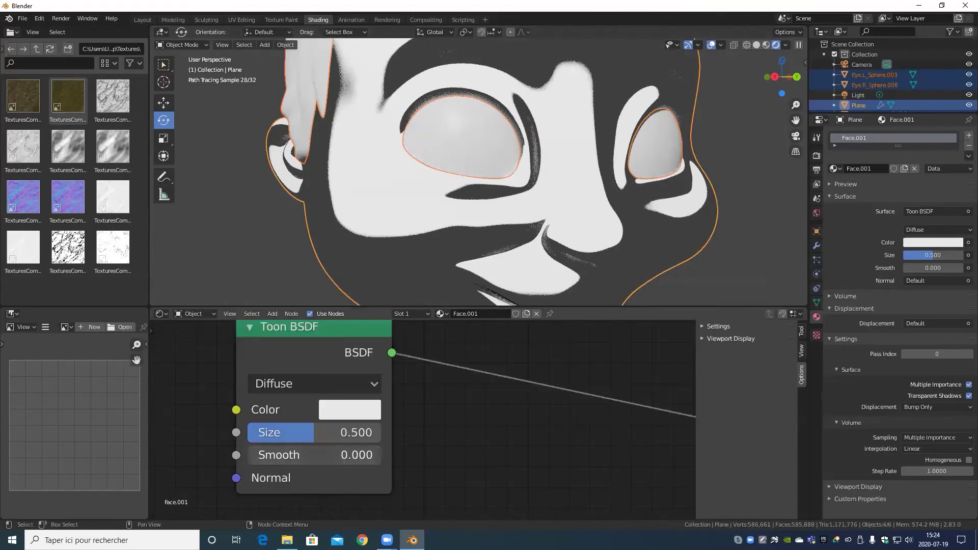
drag(277, 456, 325, 456)
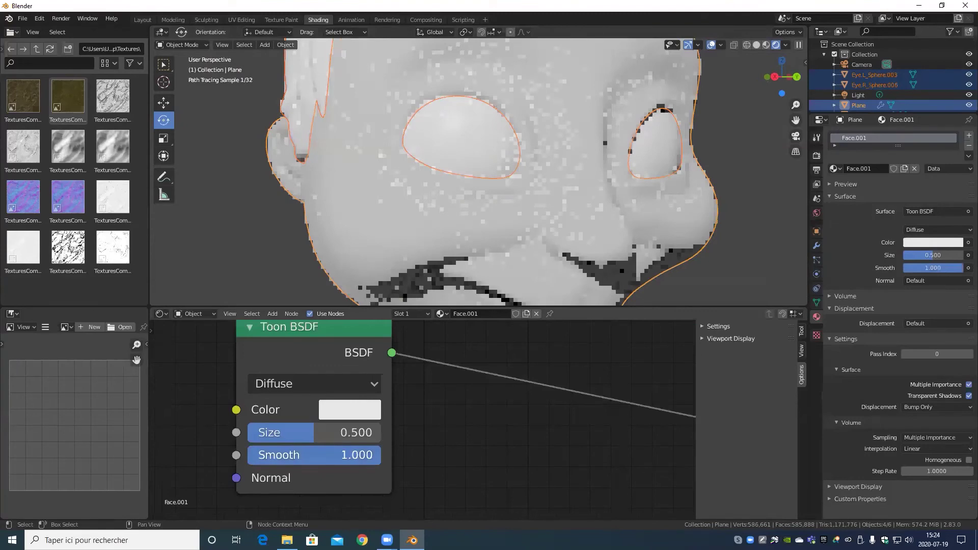
drag(380, 455, 291, 455)
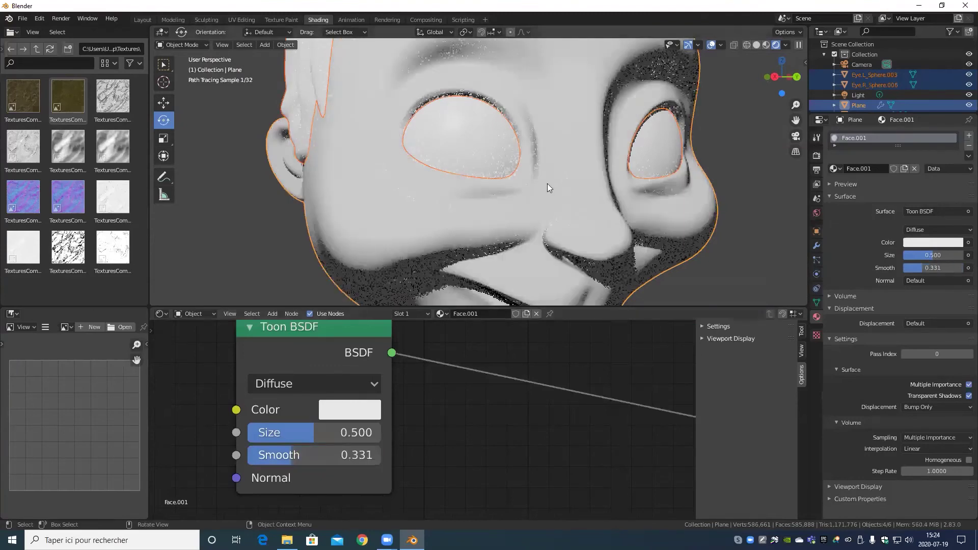
- Check the softened shading around the face and undo the Smooth change on the Toon BSDF
scroll(547, 184, down, 6)
middle_drag(547, 183, 530, 161)
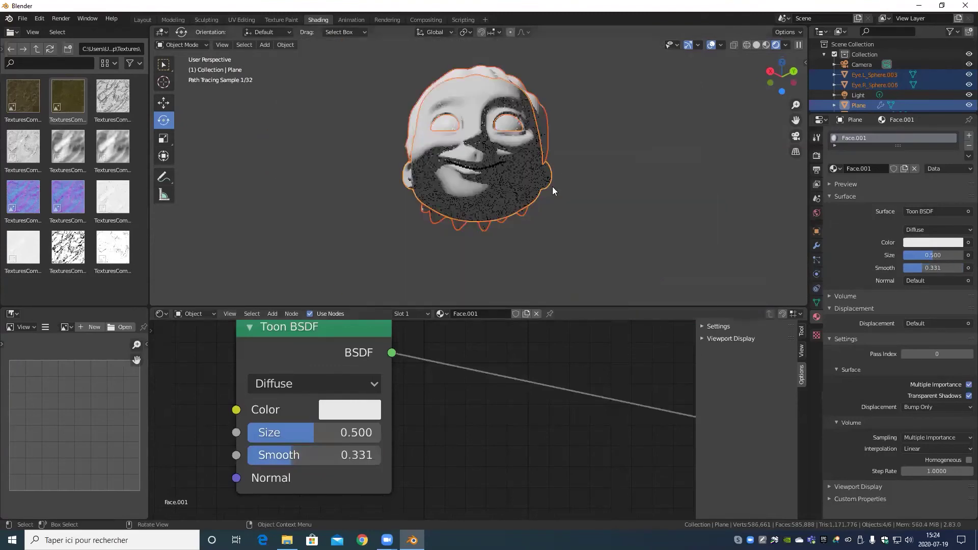
scroll(552, 187, up, 6)
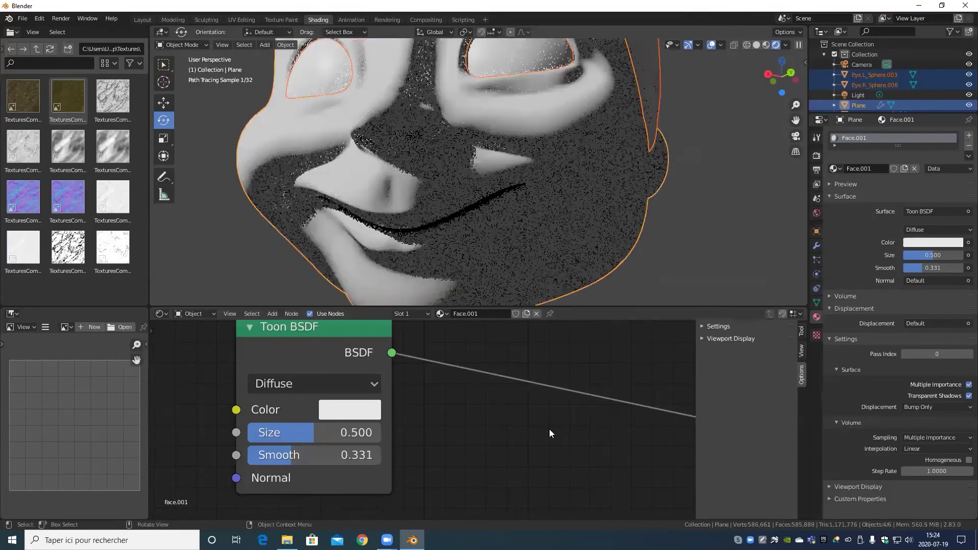
key(ctrl+z)
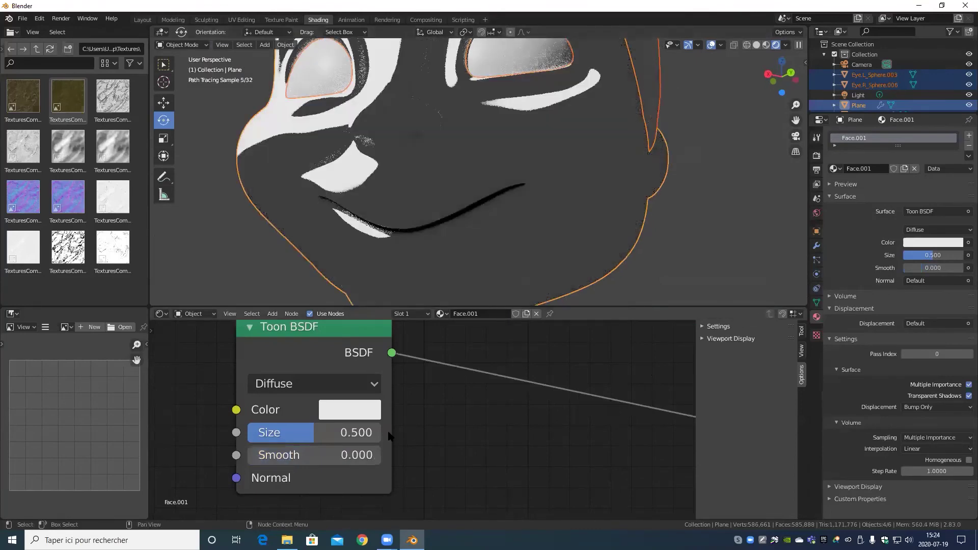
- Set the face's Toon BSDF color to a pale pink skin tone with the color value at 1.000
middle_drag(303, 387, 330, 396)
scroll(400, 426, down, 2)
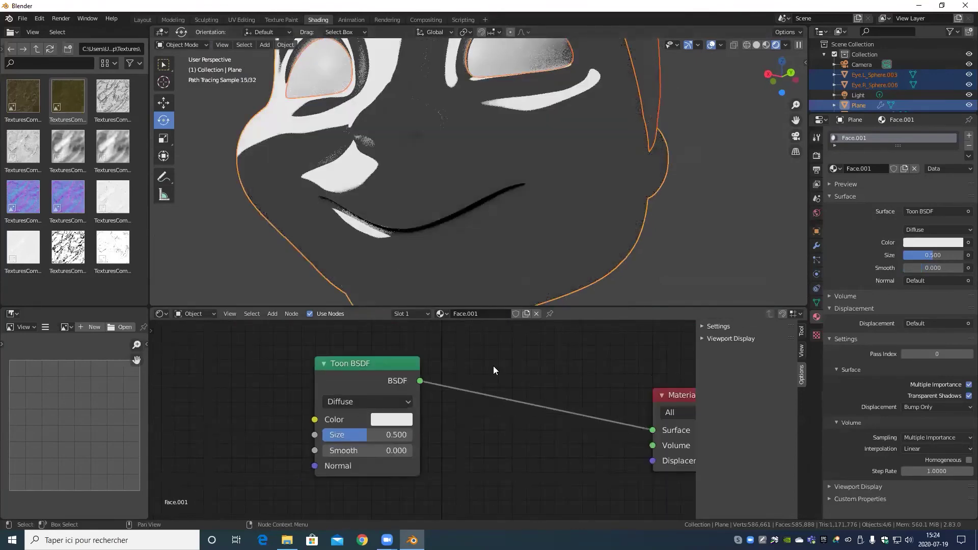
click(392, 420)
drag(430, 269, 421, 281)
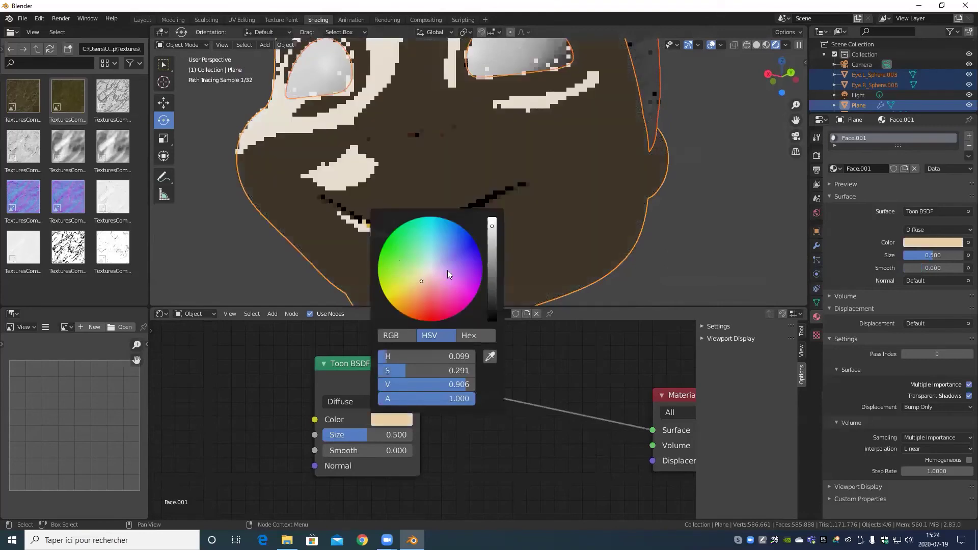
click(416, 290)
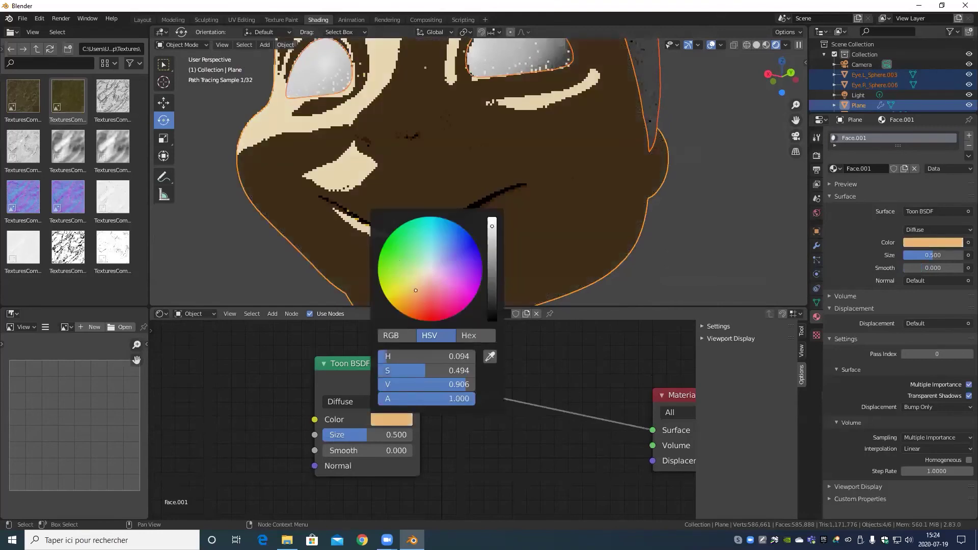
click(418, 290)
click(414, 293)
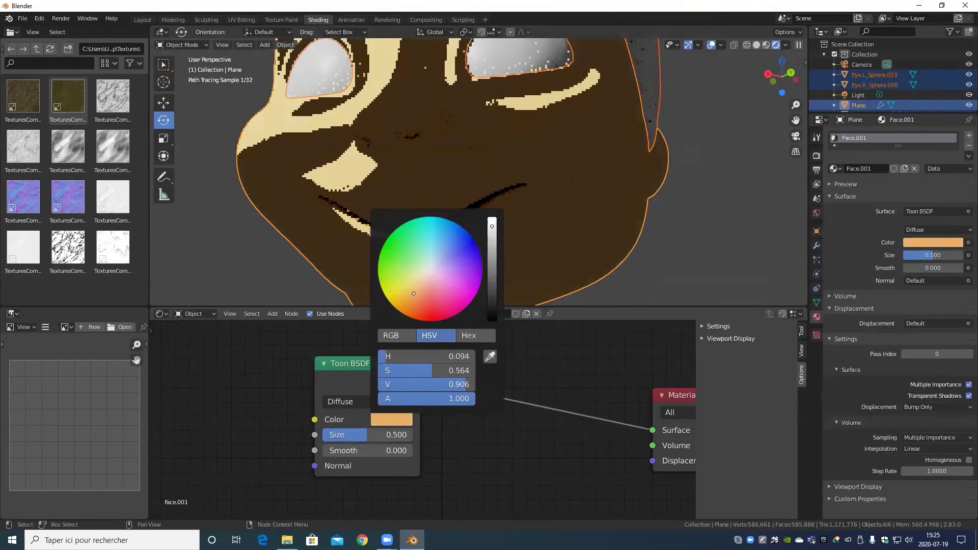
click(420, 290)
click(418, 294)
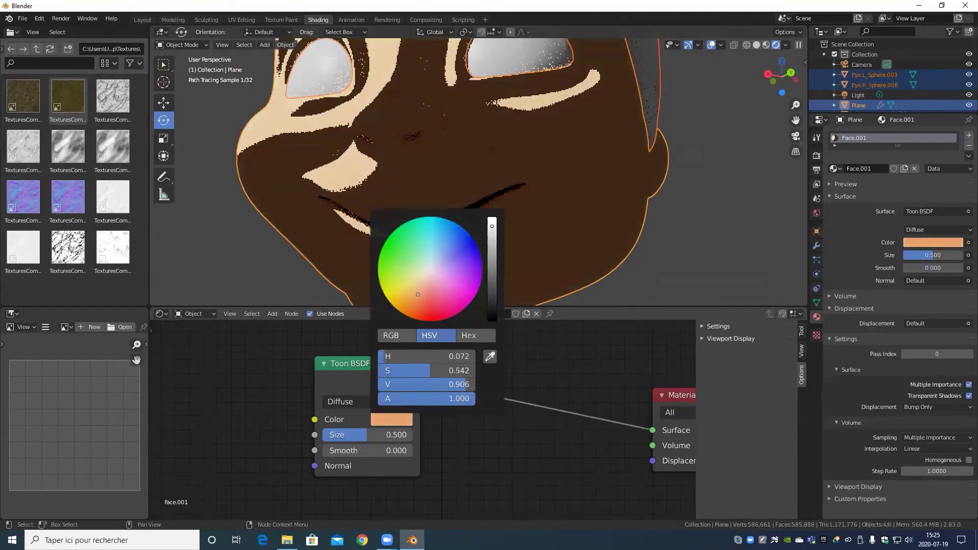
click(419, 295)
click(418, 299)
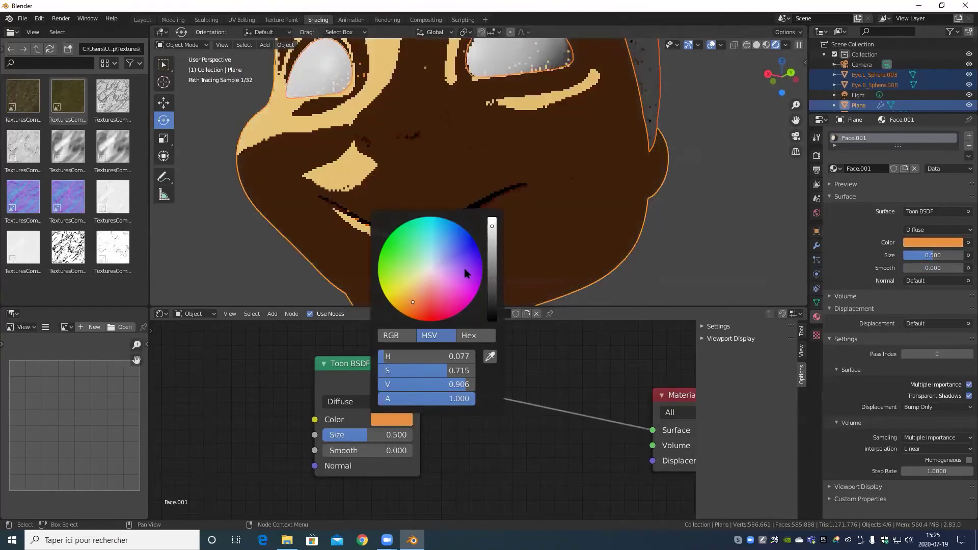
drag(492, 228, 492, 217)
click(420, 289)
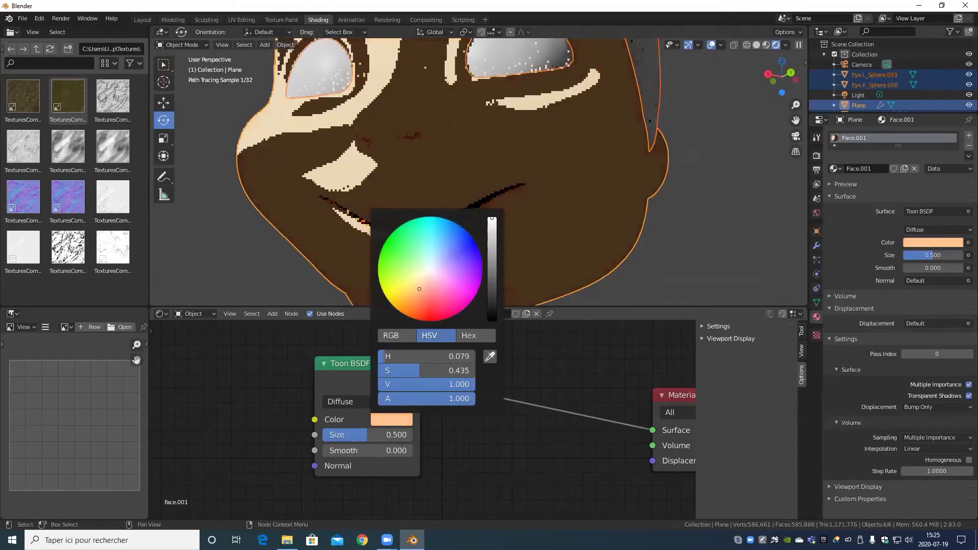
click(421, 285)
click(430, 286)
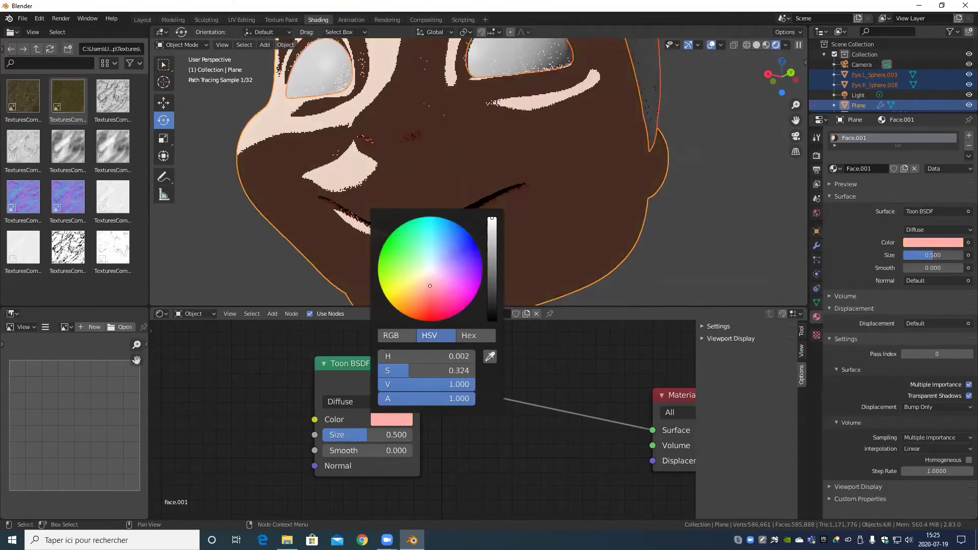
click(428, 283)
click(427, 282)
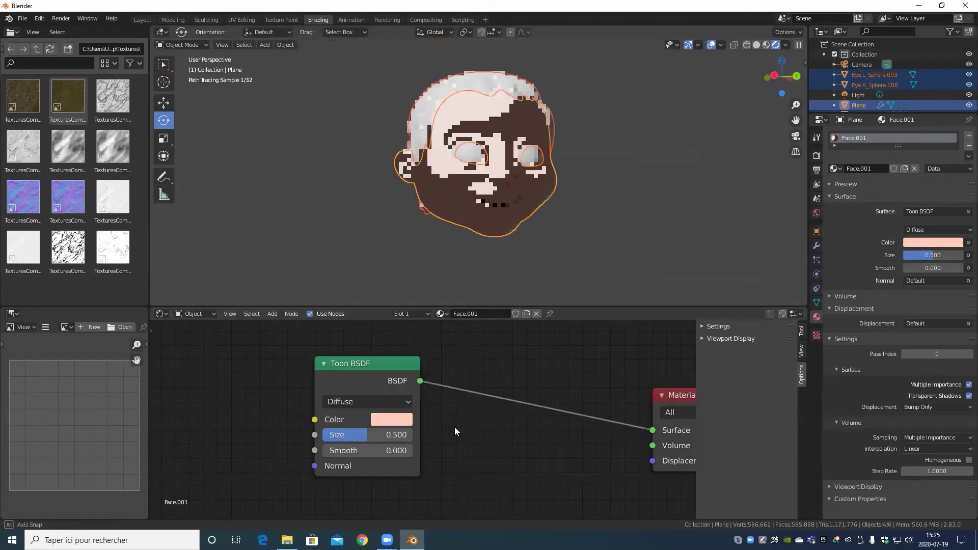
- Set the Size of the face's Toon BSDF to 1.000 and check the shadow edges on the face
scroll(454, 427, up, 2)
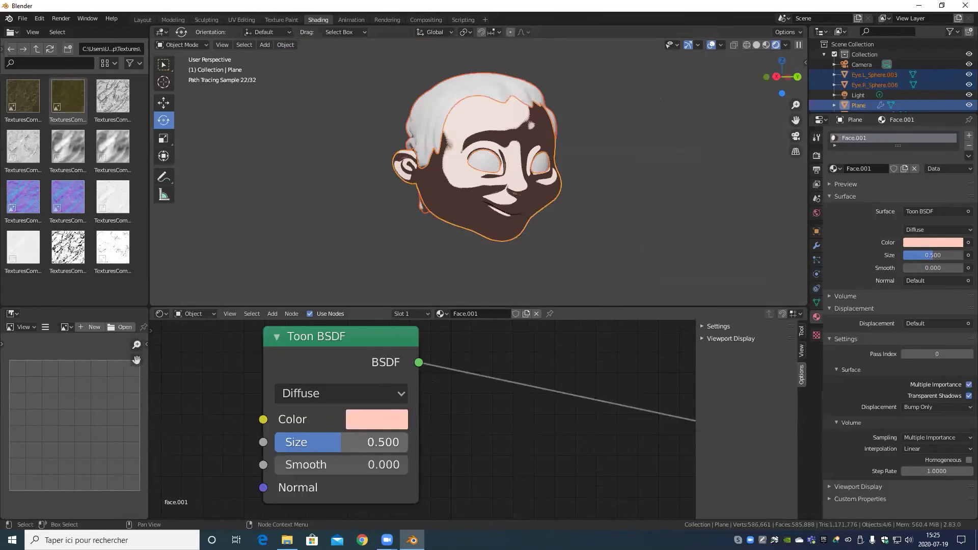
drag(341, 442, 408, 442)
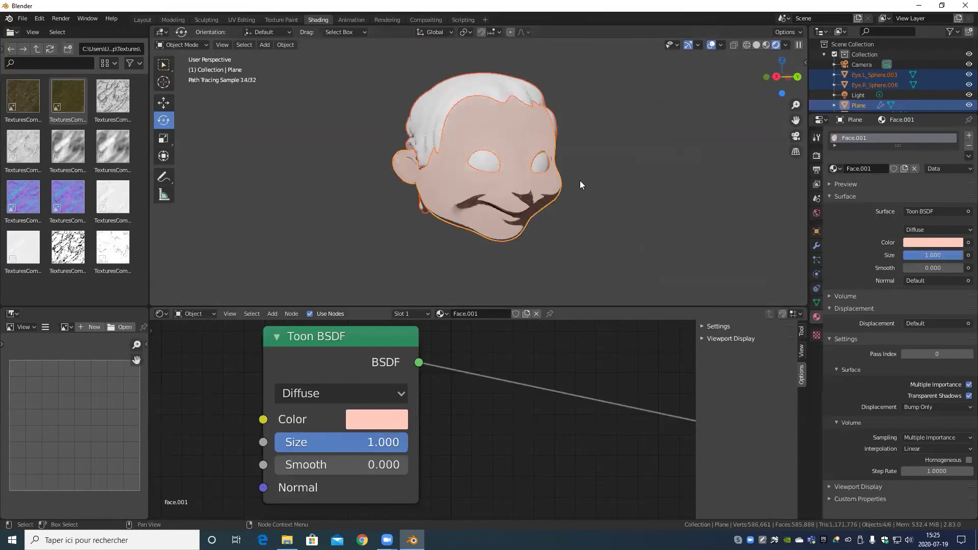
scroll(580, 180, up, 4)
middle_drag(585, 186, 449, 263)
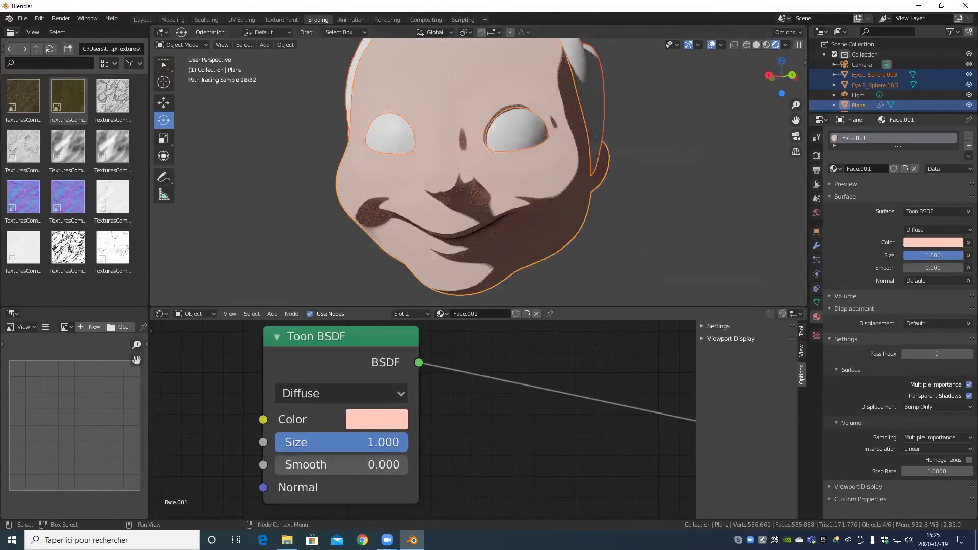
click(337, 432)
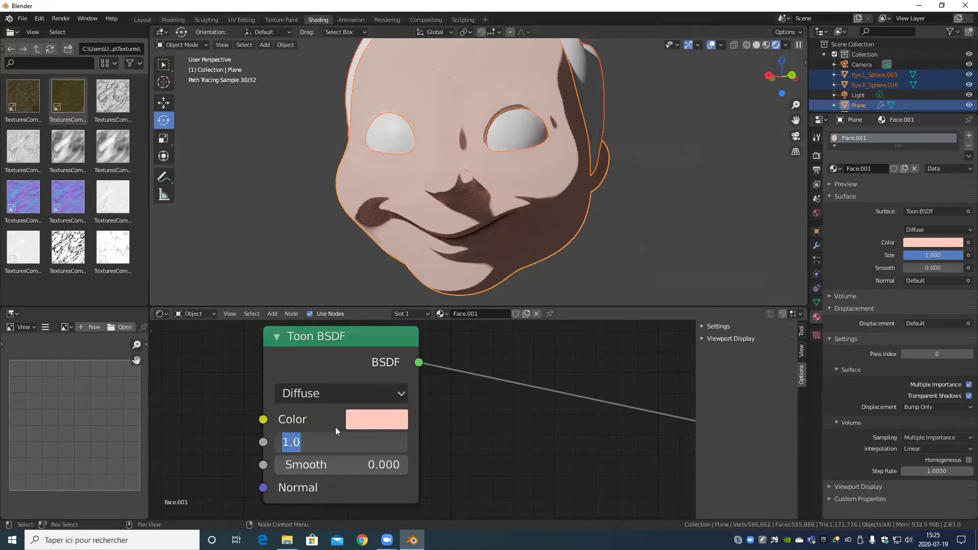
text(2)
key(Return)
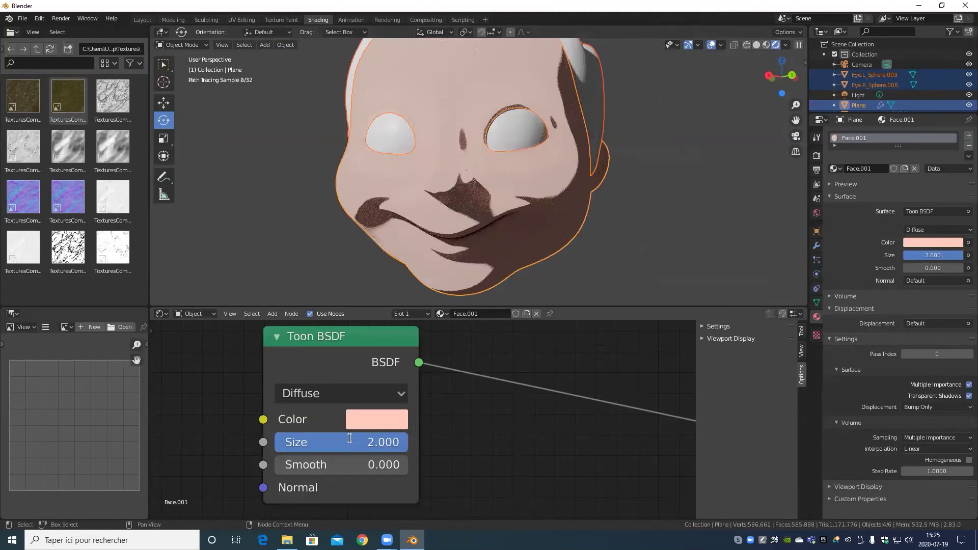
double_click(349, 439)
text(200)
key(Return)
double_click(371, 439)
text(20000000)
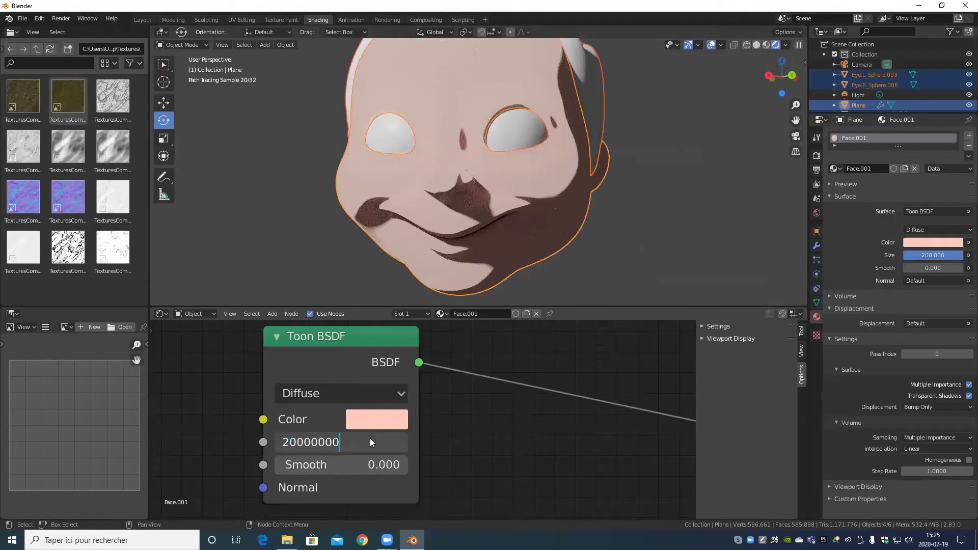
text(000)
key(Return)
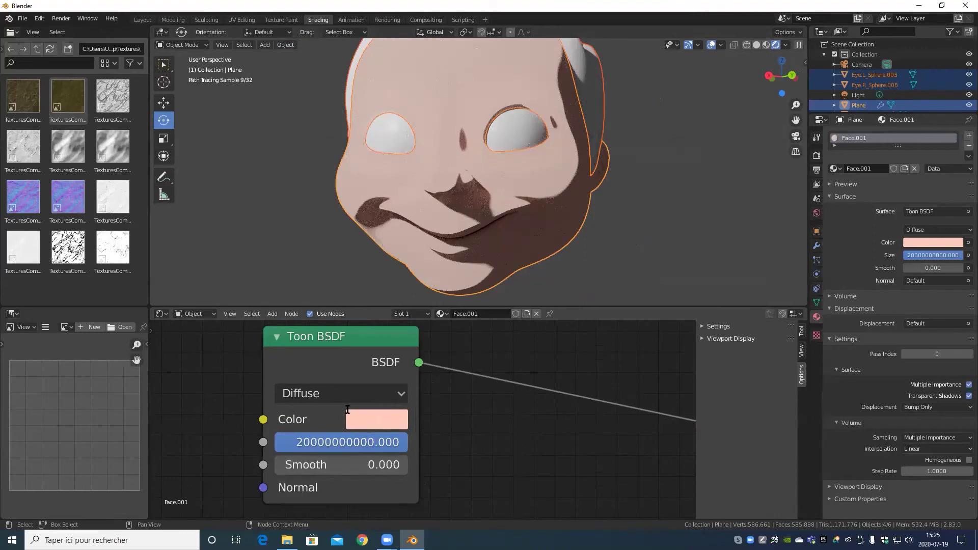
key(Return)
text(1)
key(Return)
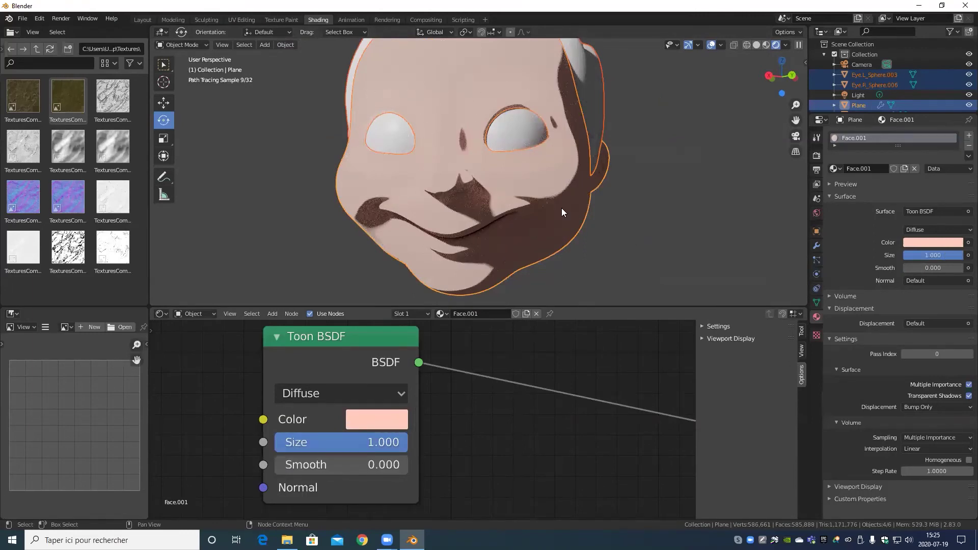
- Select the hair and delete the Principled BSDF node from its Hair material
scroll(563, 204, down, 5)
scroll(554, 221, up, 5)
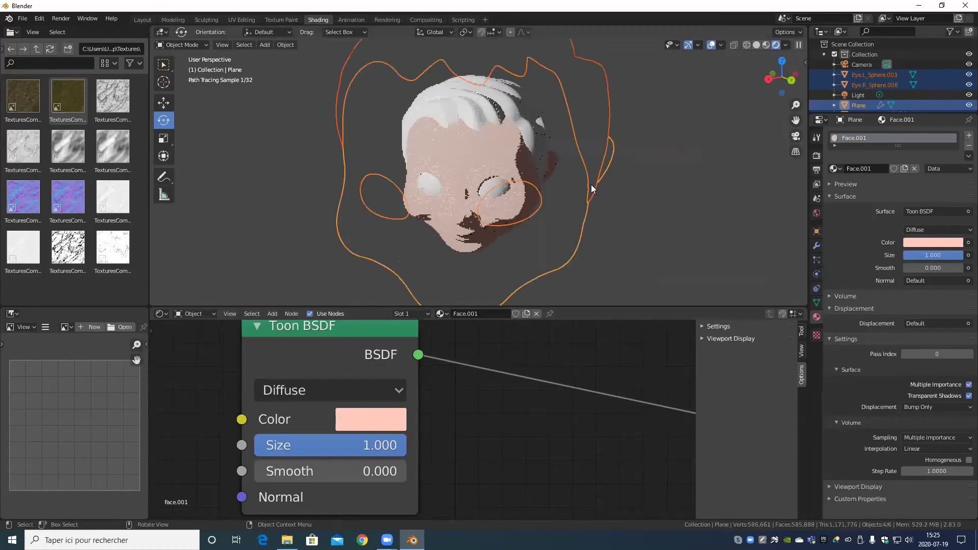
middle_drag(591, 184, 620, 182)
middle_drag(613, 245, 416, 117)
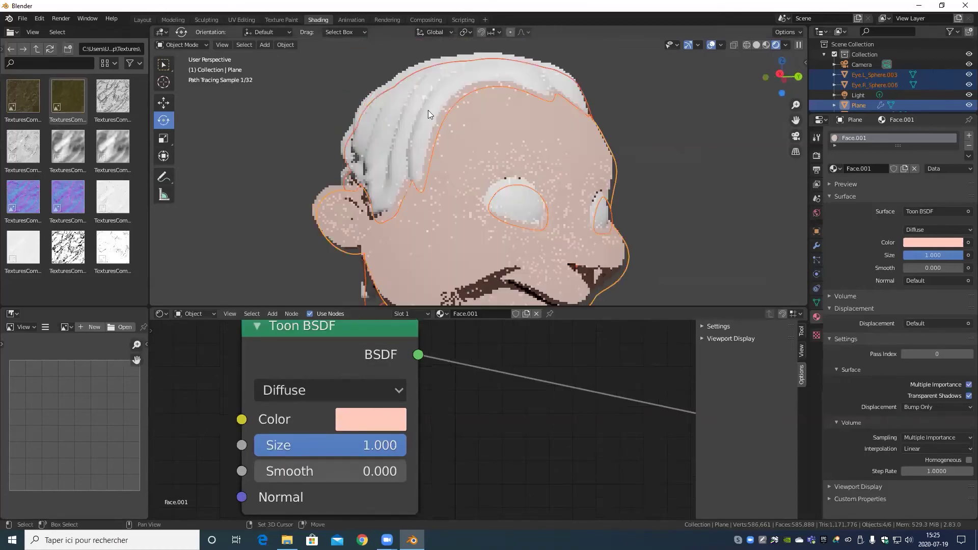
click(428, 110)
scroll(268, 395, down, 10)
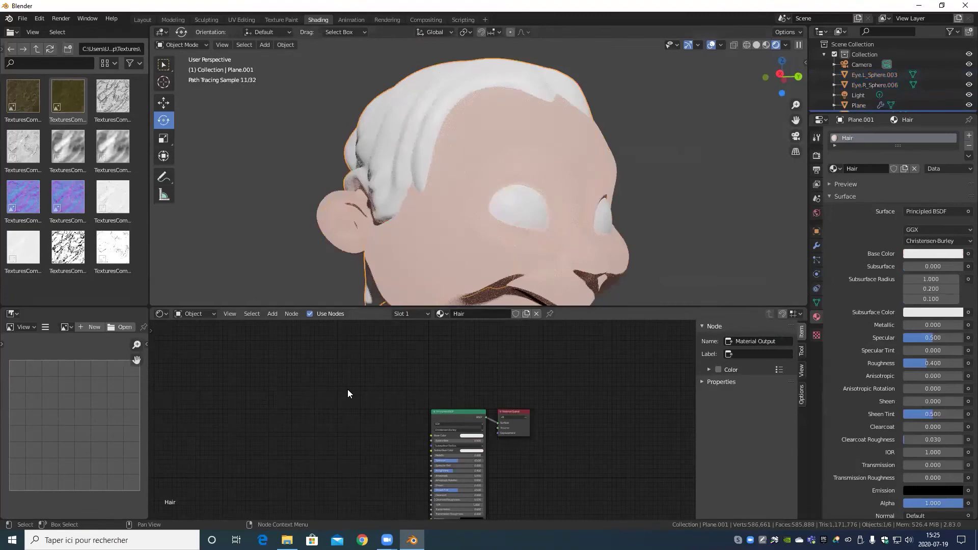
middle_drag(395, 414, 342, 423)
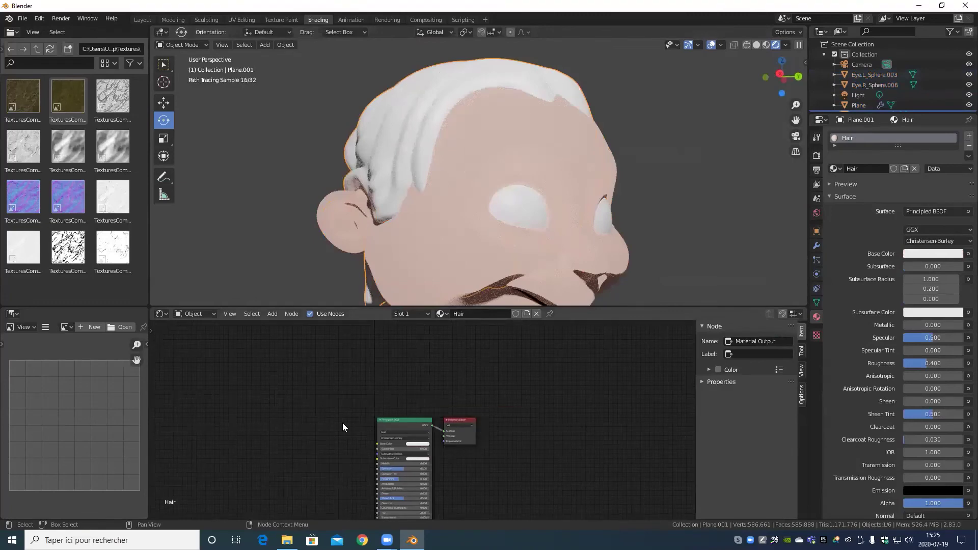
click(402, 413)
key(Delete)
- Add a Toon BSDF node to the Hair material and connect its BSDF output to the Material Output's Surface
click(272, 313)
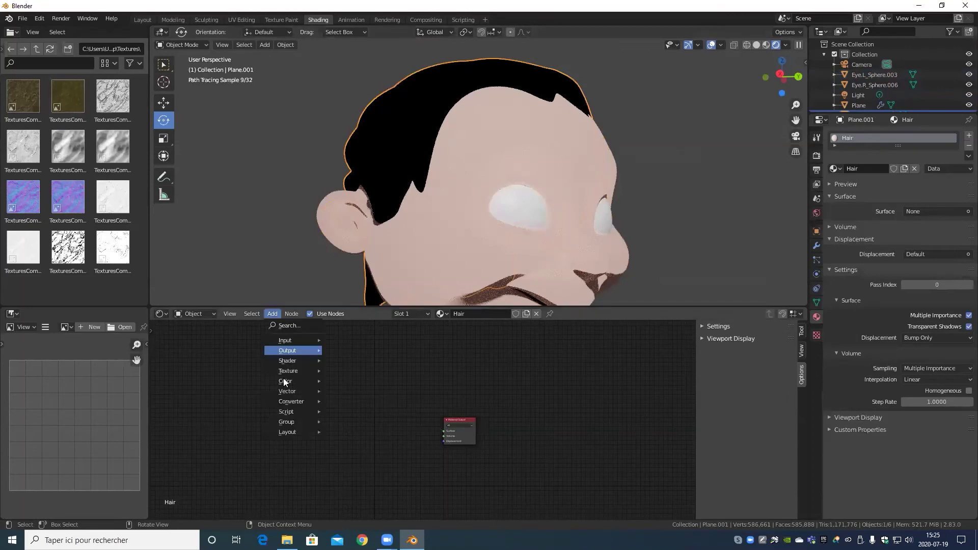
click(276, 317)
click(276, 317)
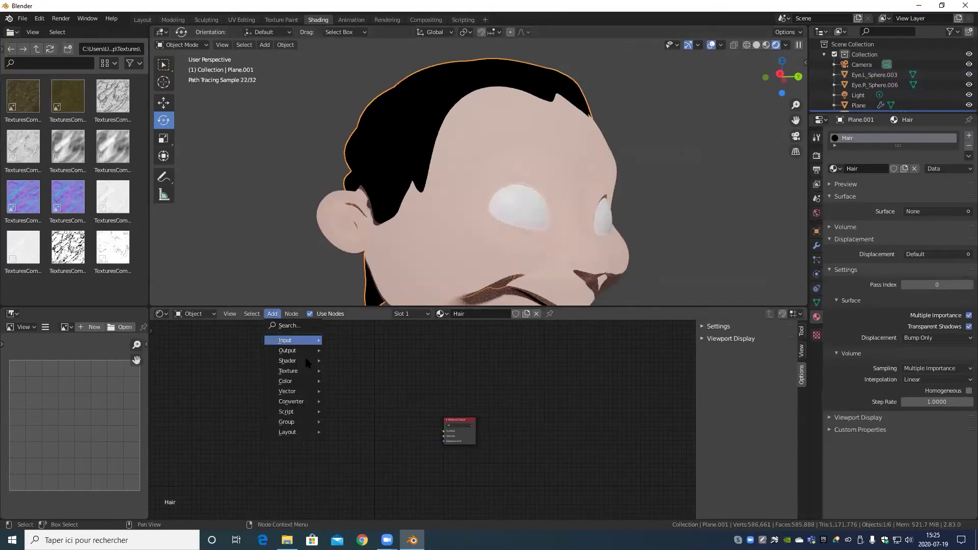
mouse_move(306, 362)
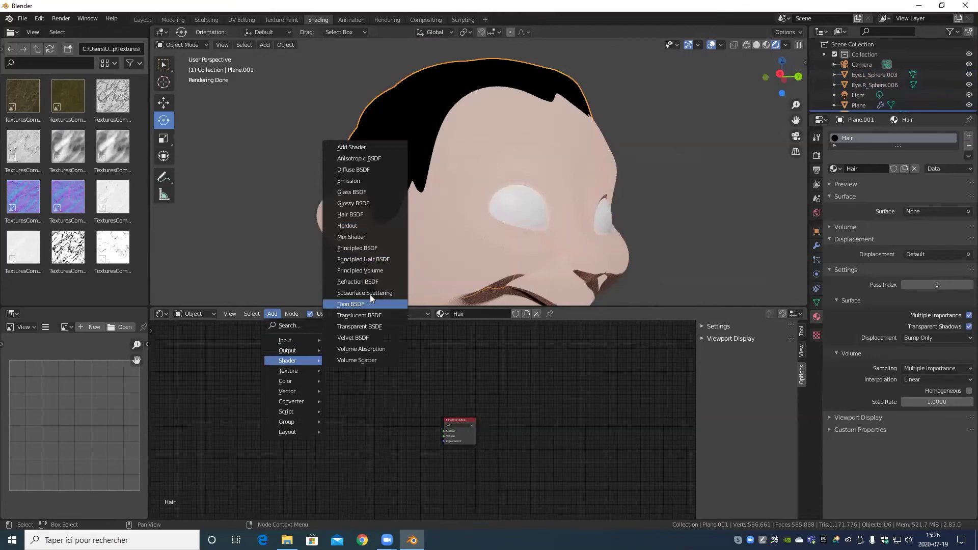
click(364, 413)
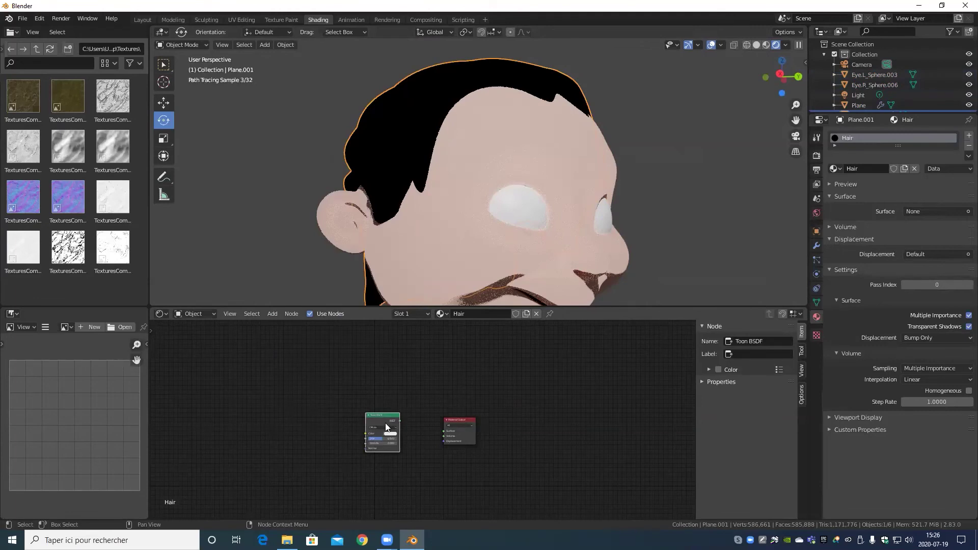
scroll(388, 430, up, 5)
drag(386, 422, 459, 438)
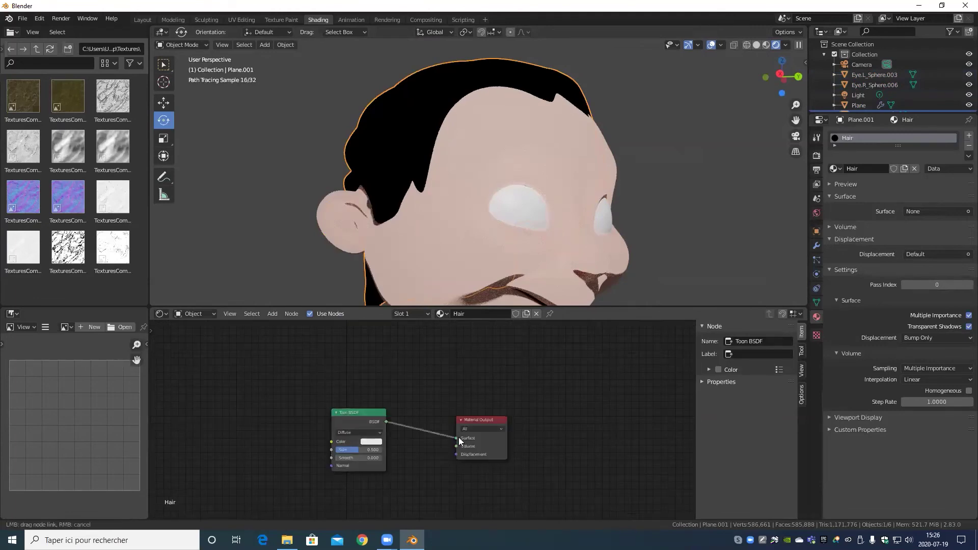
- Set the color of the hair's Toon BSDF to a dark brown
click(364, 442)
click(398, 376)
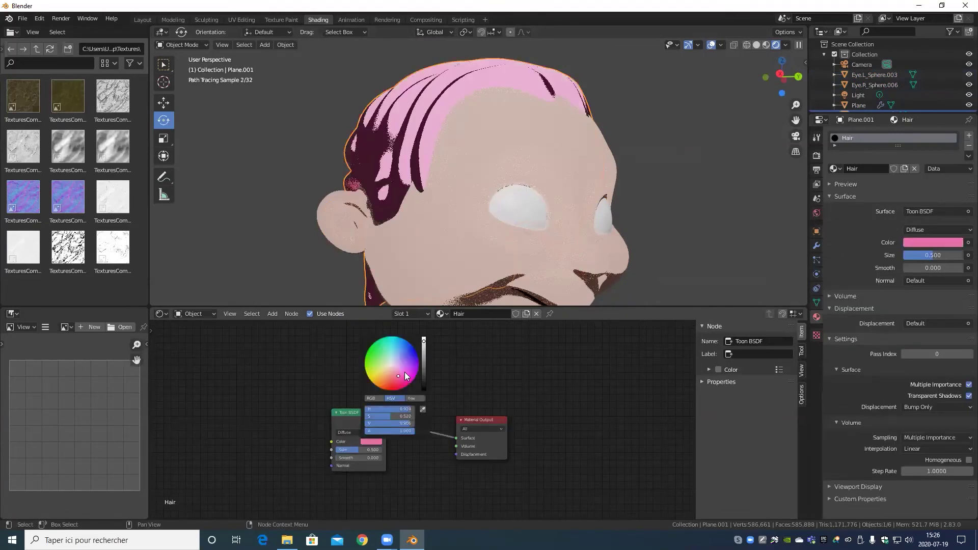
drag(398, 376, 386, 385)
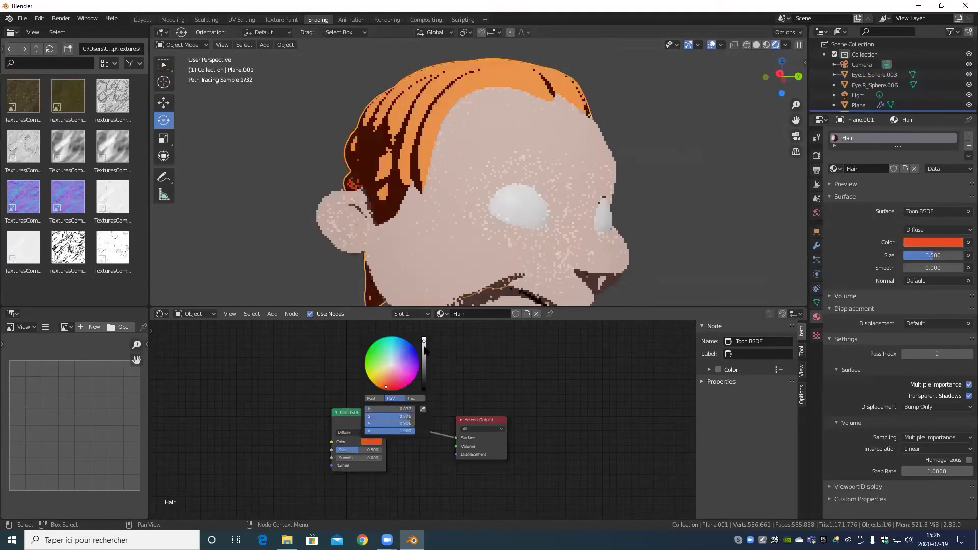
drag(423, 340, 381, 382)
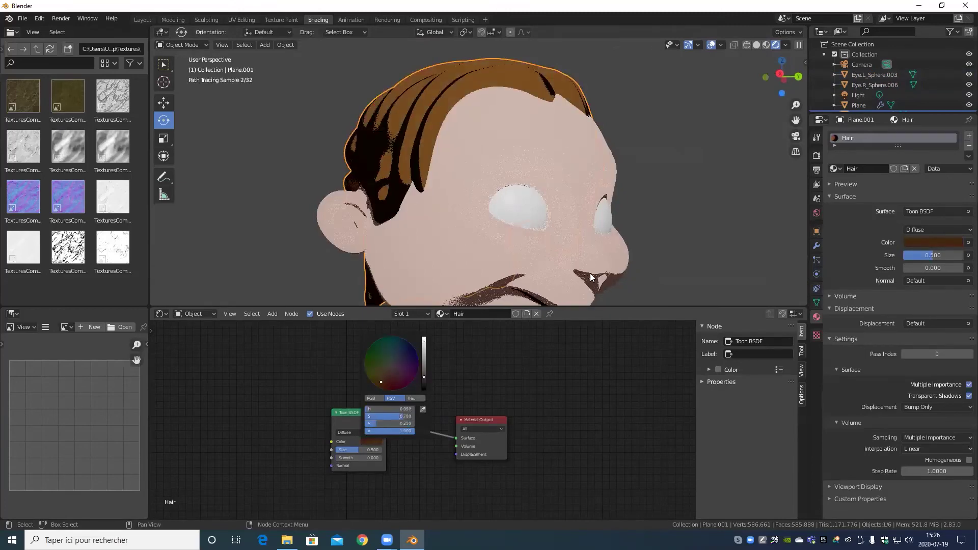
- Set the Size of the hair's Toon BSDF to 1.000
scroll(560, 366, up, 1)
scroll(535, 254, up, 2)
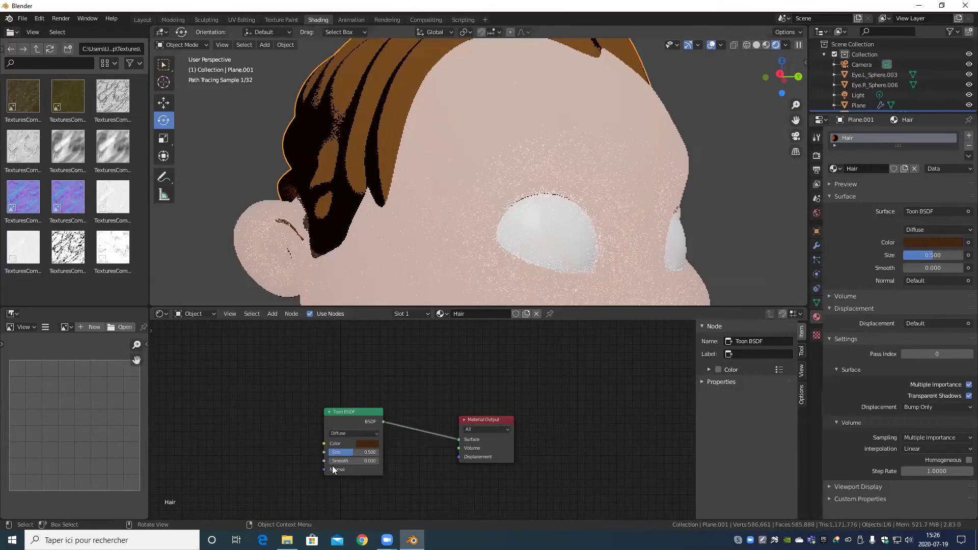
scroll(333, 469, up, 1)
mouse_move(342, 470)
mouse_down()
mouse_move(376, 467)
mouse_move(333, 470)
mouse_move(367, 461)
mouse_up()
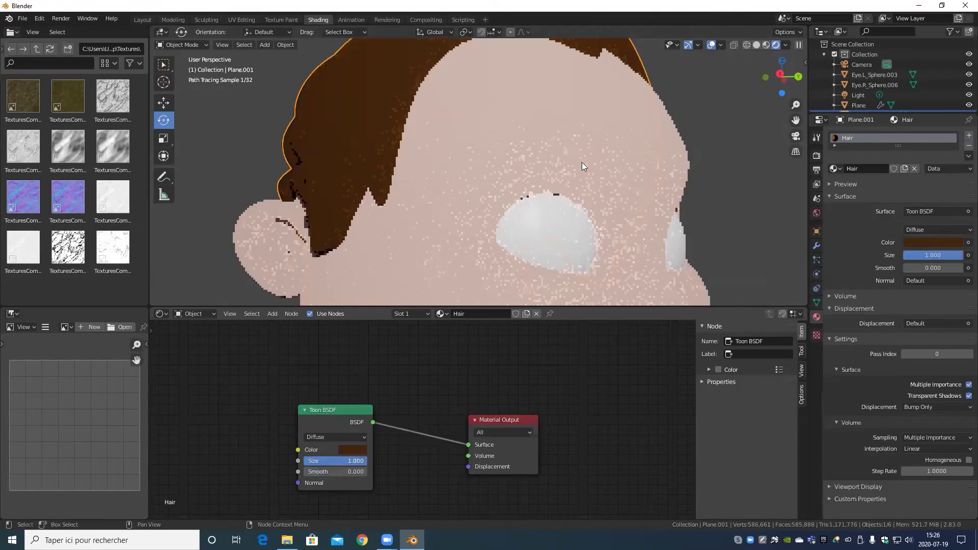
- Examine the toon shading on the hair and face from the front and the shadowed side, close up and from afar
middle_drag(506, 170, 524, 147)
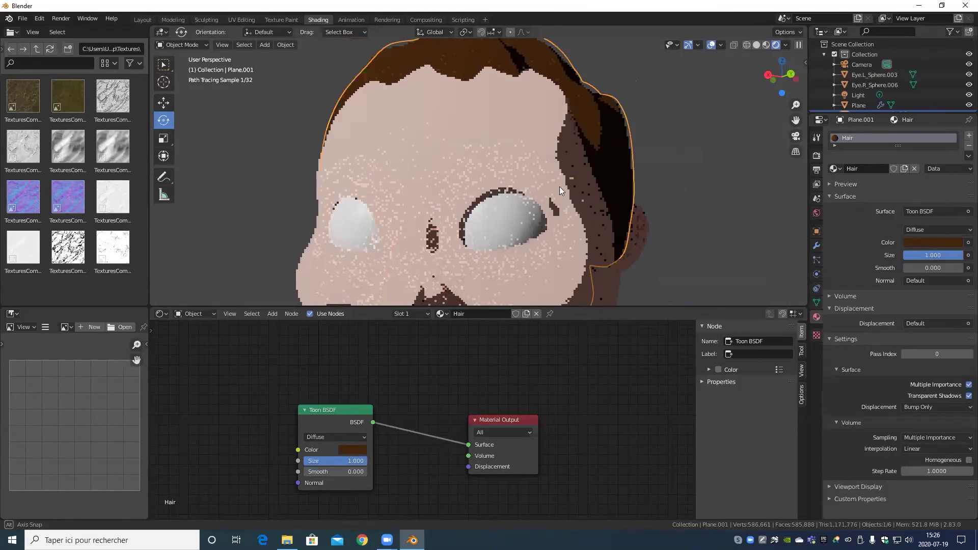
scroll(543, 191, up, 2)
scroll(575, 151, down, 5)
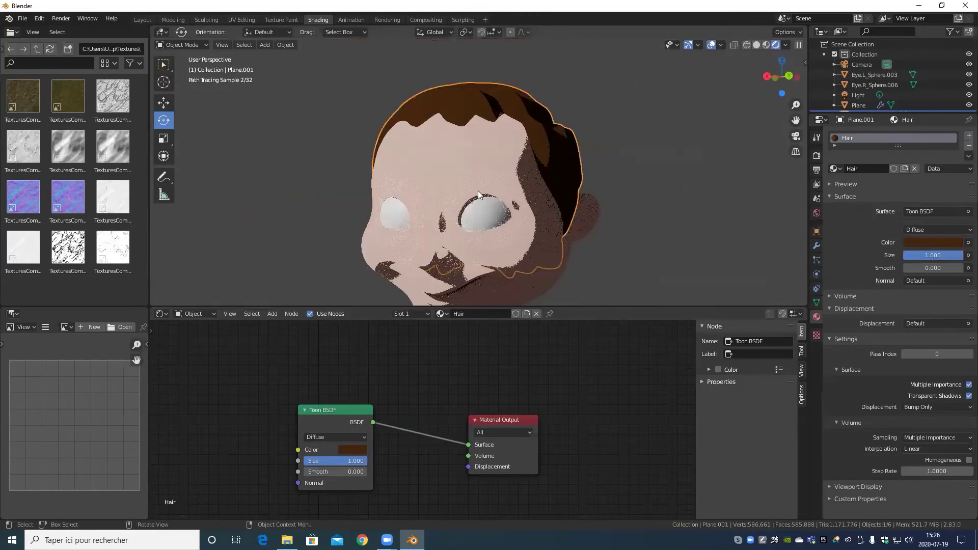
scroll(503, 139, up, 2)
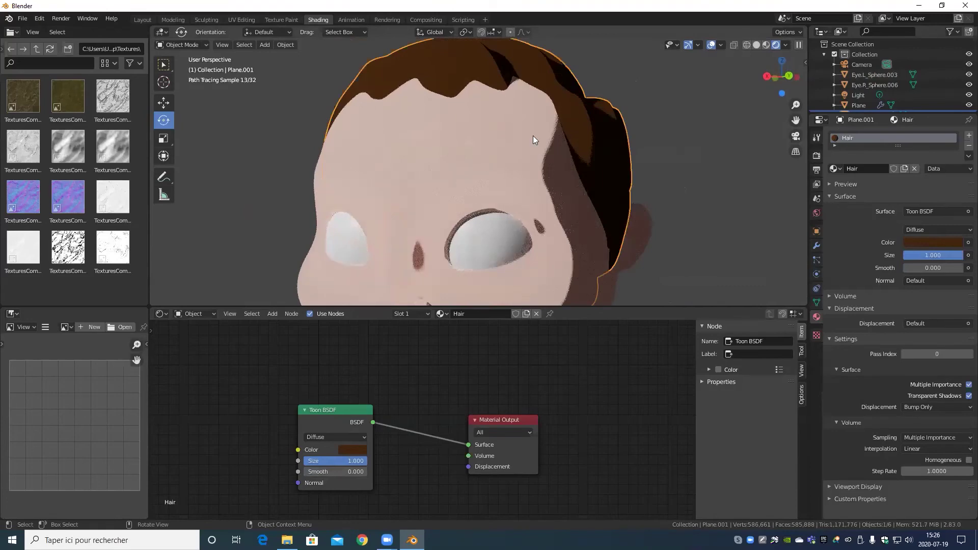
scroll(533, 135, down, 3)
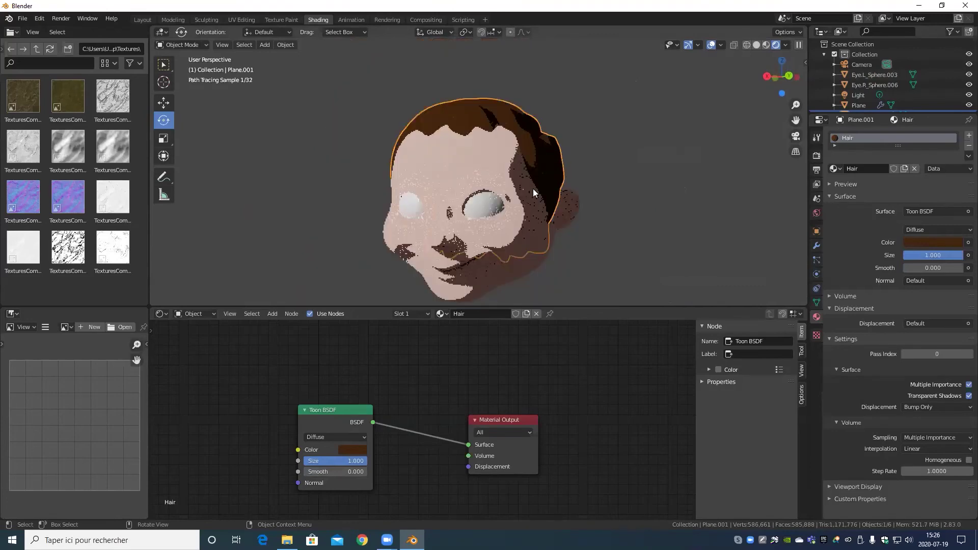
middle_drag(533, 189, 463, 196)
middle_drag(440, 277, 543, 201)
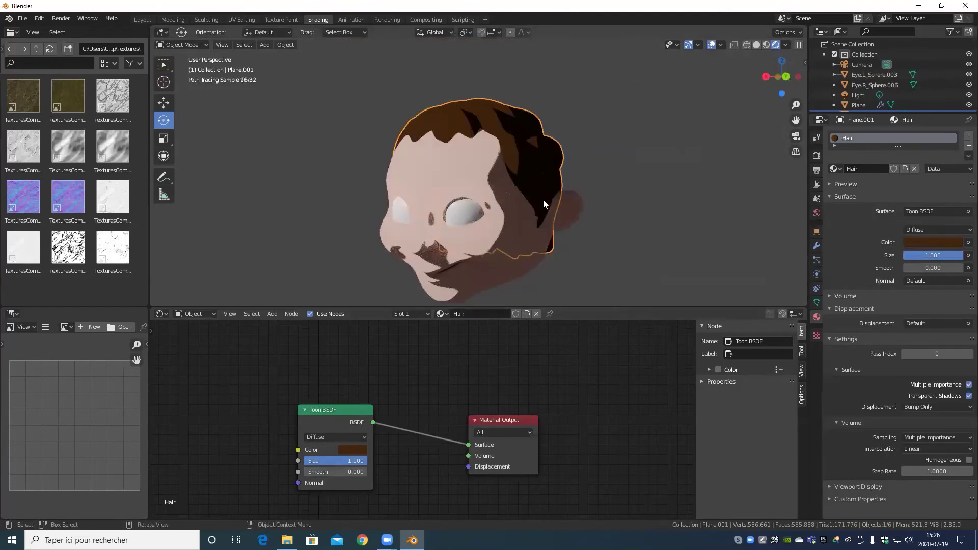
- Move the hair's Material Output node so its Surface input lines up with the Toon BSDF output, and inspect the head's shadowed side
drag(501, 420, 516, 396)
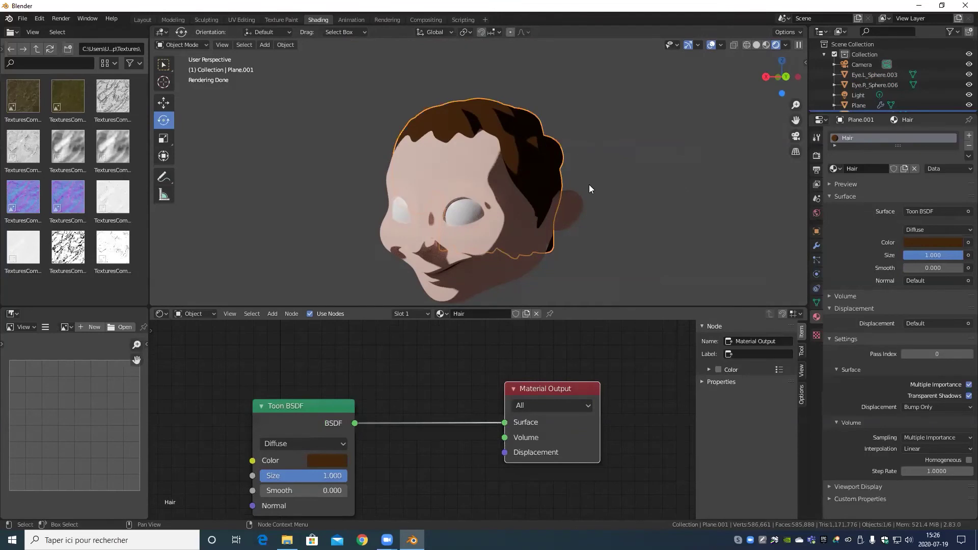
scroll(589, 185, up, 4)
scroll(595, 148, down, 4)
middle_drag(595, 148, 602, 157)
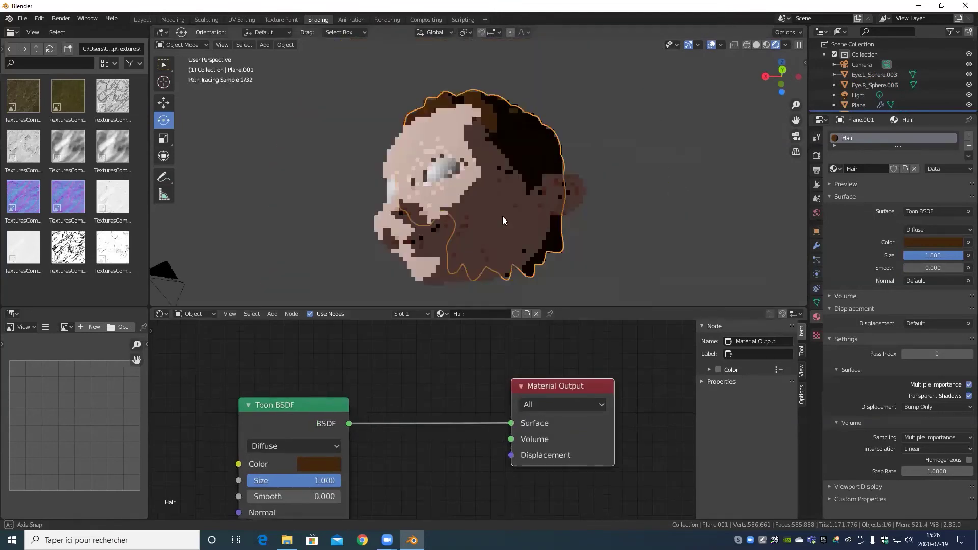
middle_drag(502, 220, 514, 227)
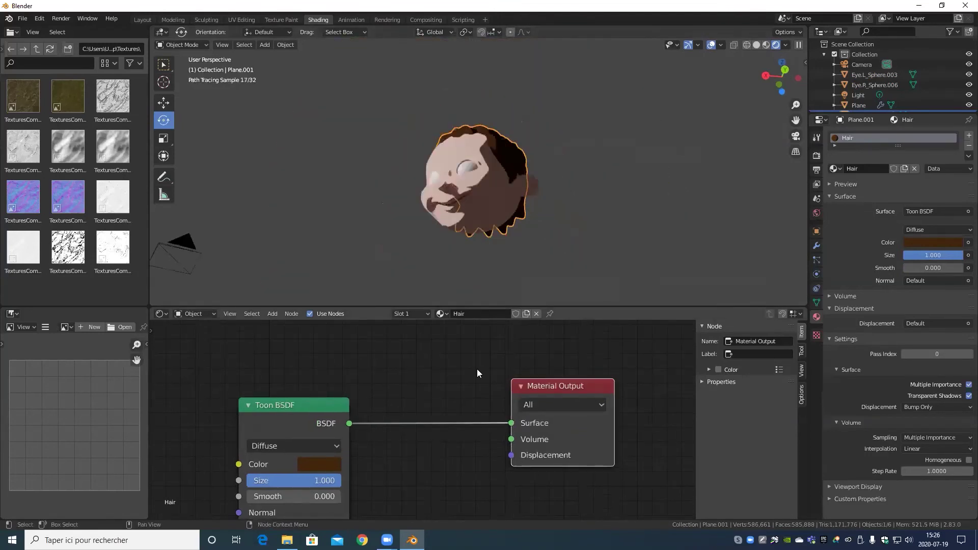
- Move the hair's Toon BSDF node farther from the Material Output to make room between the two nodes
middle_drag(380, 450, 387, 400)
scroll(299, 356, down, 2)
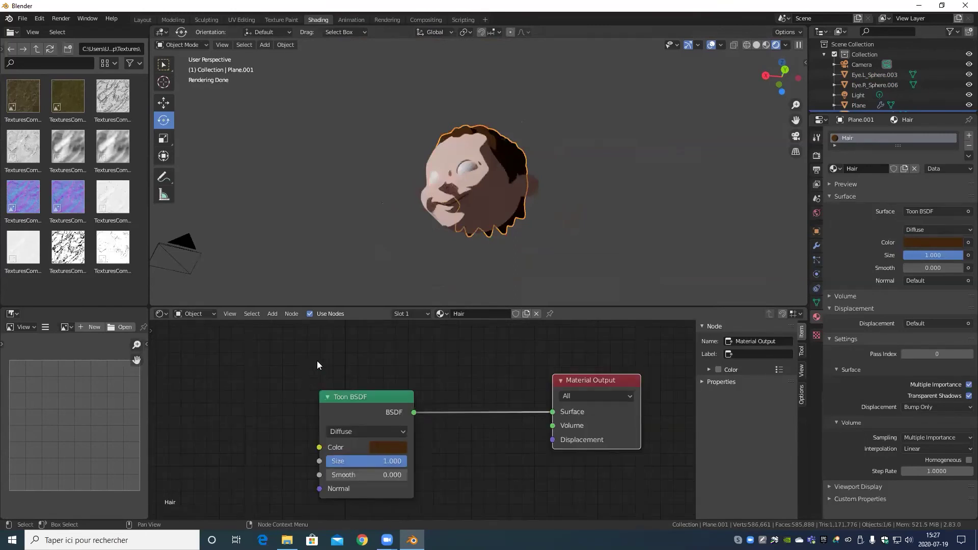
mouse_move(388, 435)
middle_down()
mouse_move(449, 399)
mouse_move(389, 428)
middle_up()
scroll(461, 441, down, 2)
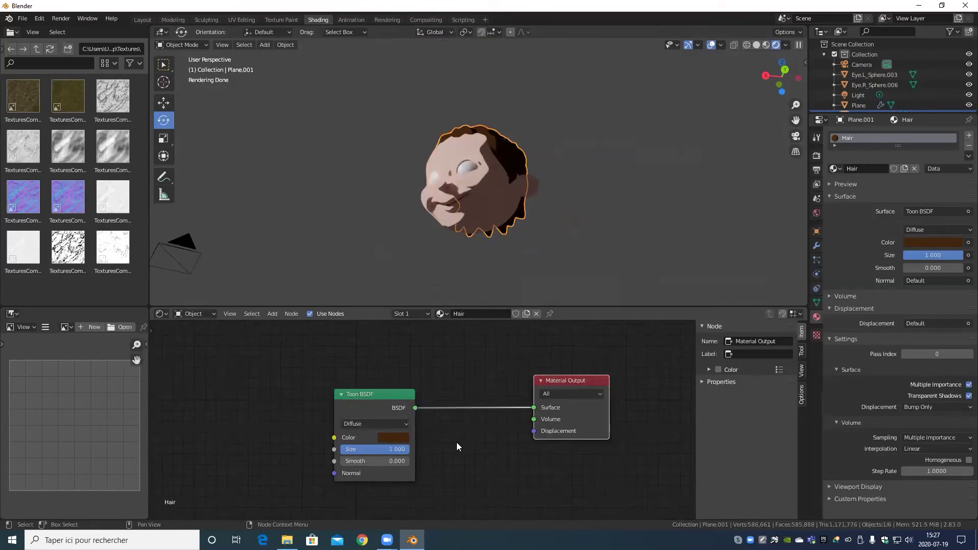
drag(396, 403, 277, 401)
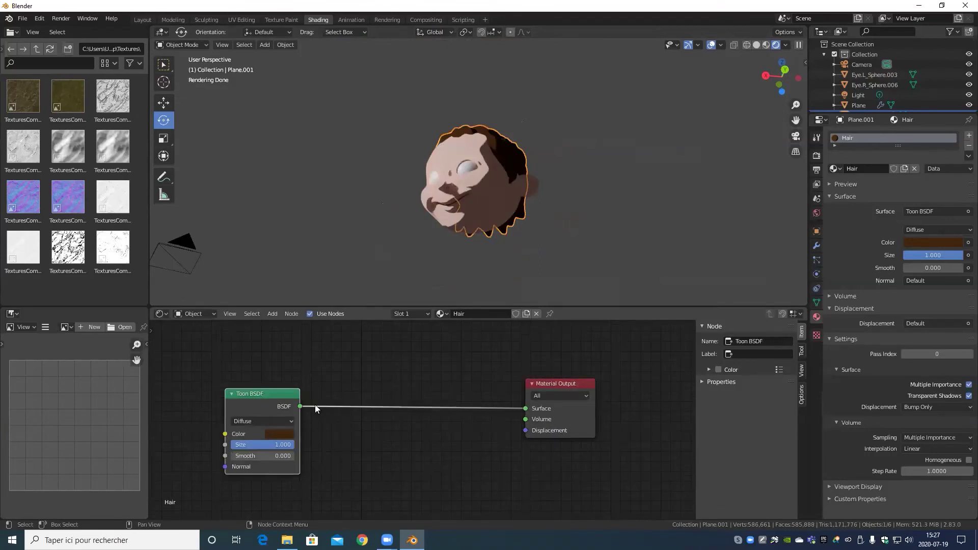
- Add an Ambient Occlusion node to the hair material and place it beside the Toon BSDF node
scroll(363, 376, down, 2)
click(272, 314)
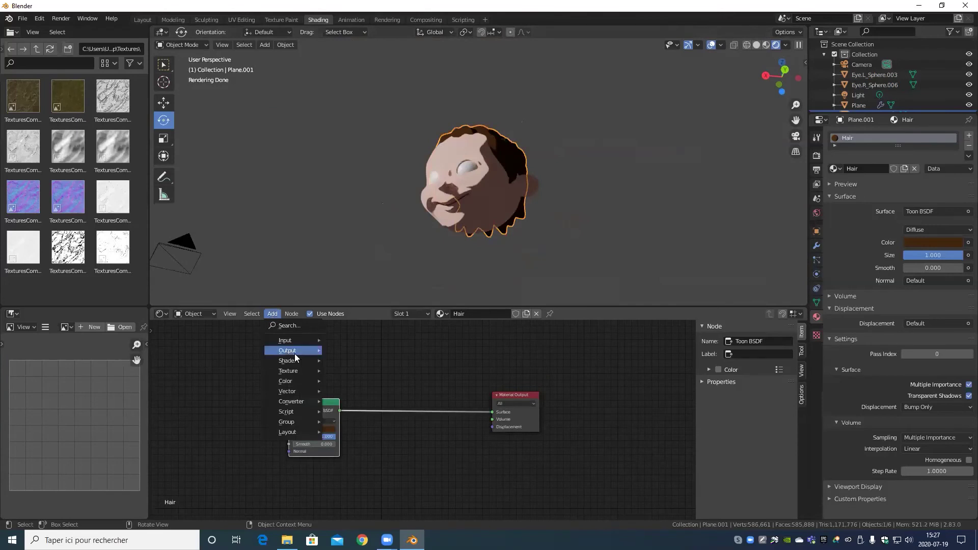
mouse_move(291, 337)
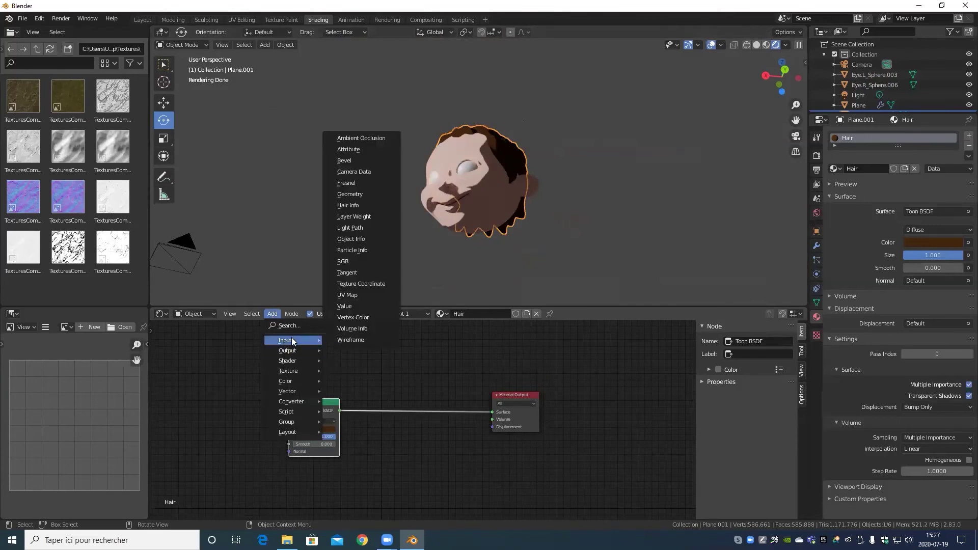
click(274, 313)
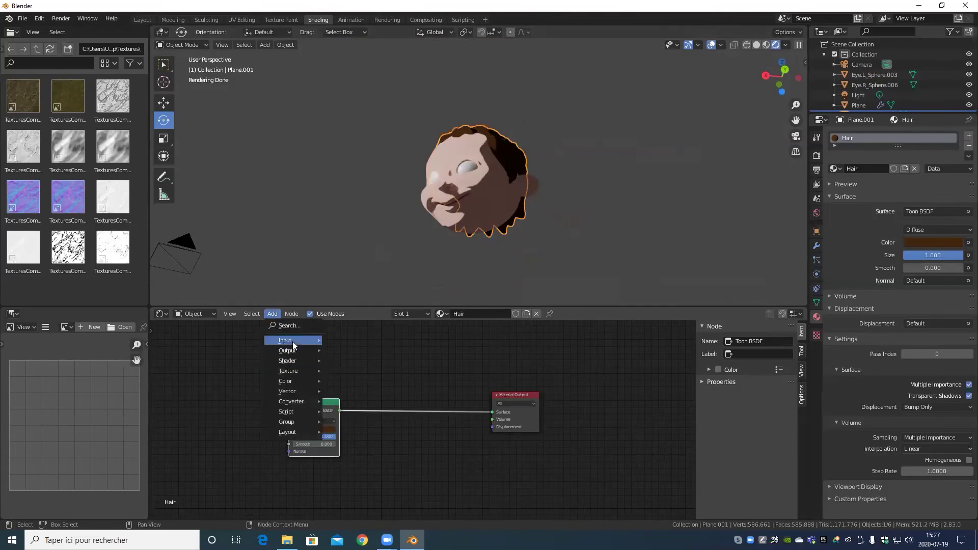
mouse_move(293, 343)
click(372, 134)
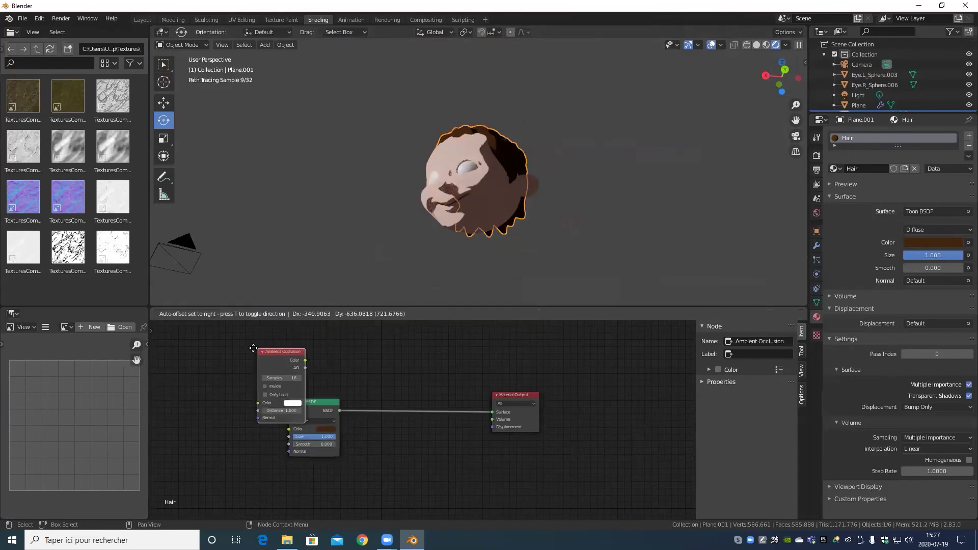
click(226, 357)
scroll(313, 426, up, 3)
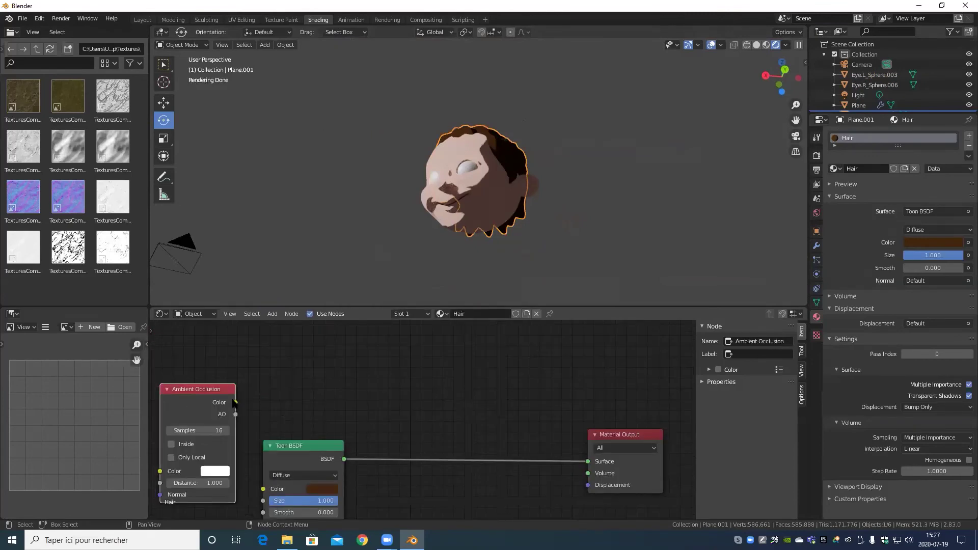
- Connect the hair's Ambient Occlusion Color output directly to the Material Output's Surface and inspect the hair up close
drag(234, 402, 587, 461)
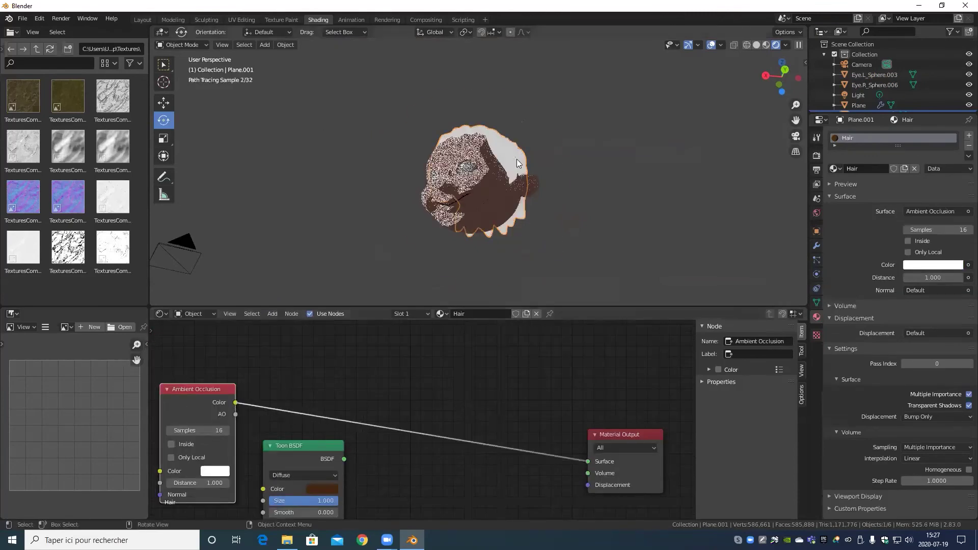
scroll(516, 164, up, 5)
middle_drag(516, 166, 519, 215)
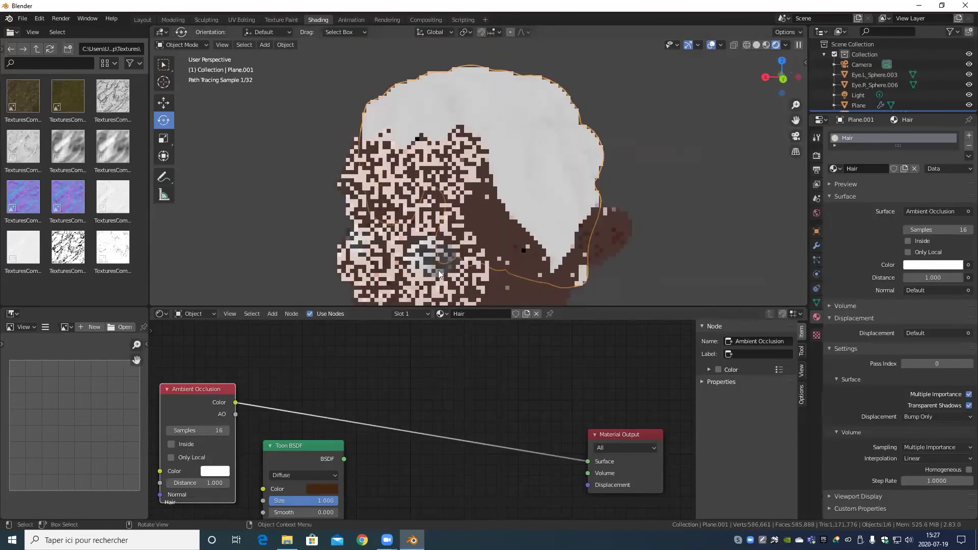
- Select the face and add an Ambient Occlusion node to its Face.001 material
click(441, 280)
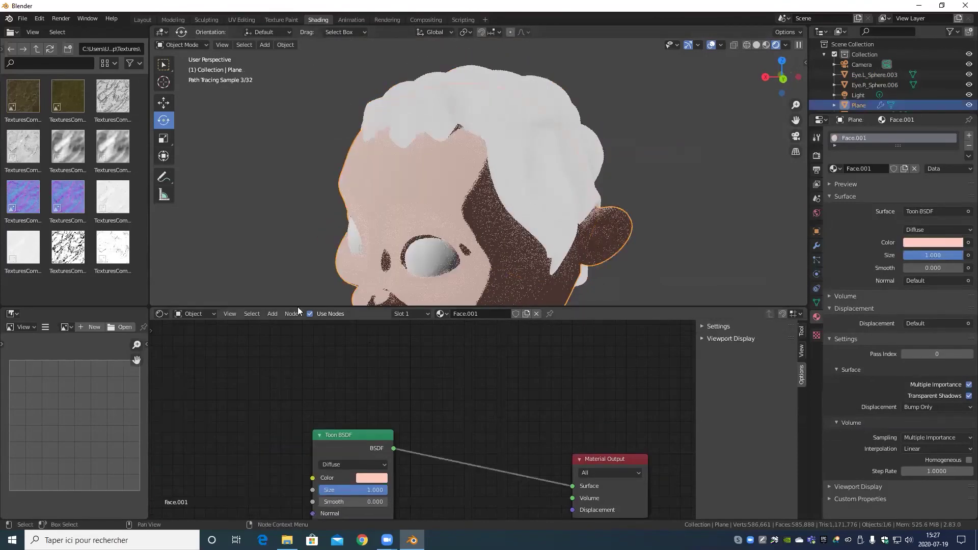
click(272, 313)
mouse_move(286, 340)
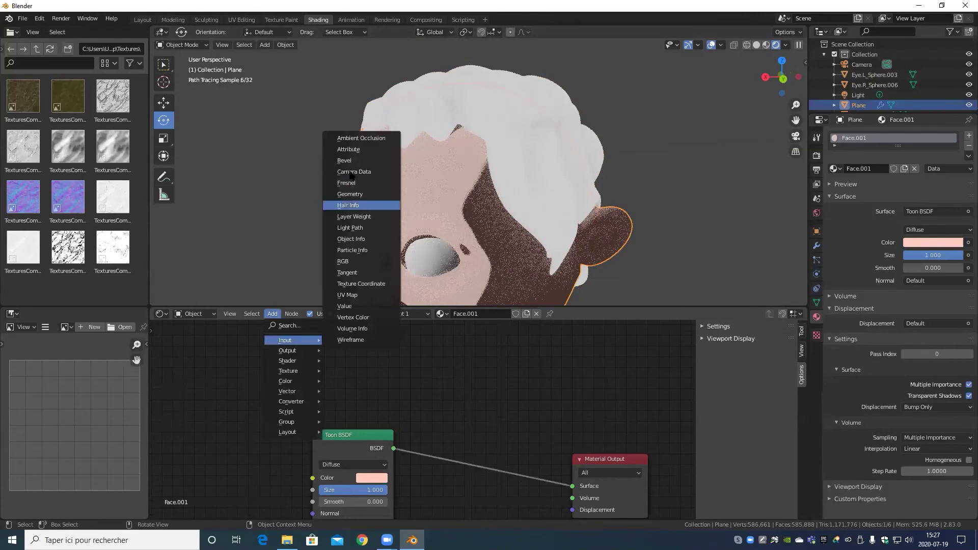
click(359, 138)
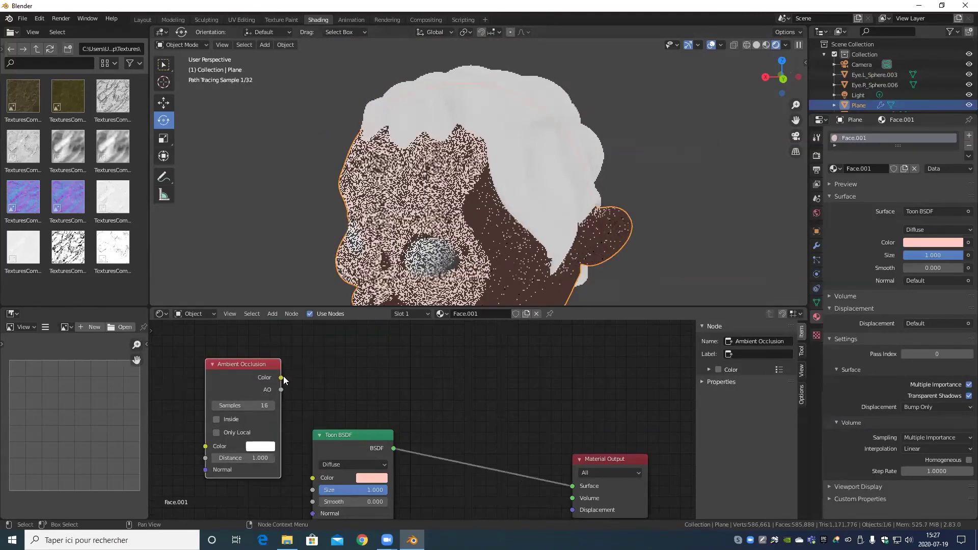
- Connect the face's Ambient Occlusion Color output directly to the Material Output's Surface and inspect the head from the front and side
drag(281, 378, 581, 490)
scroll(470, 211, down, 3)
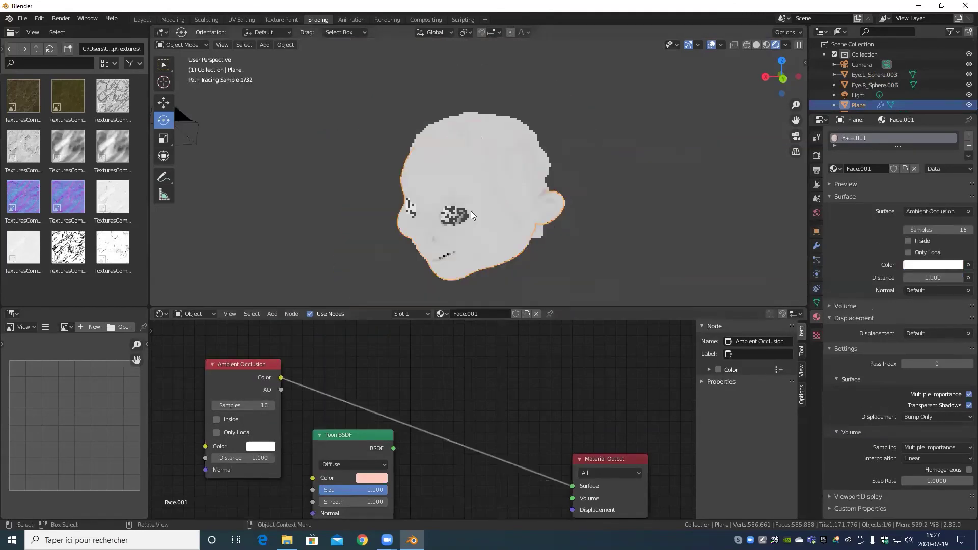
middle_drag(470, 211, 548, 192)
scroll(504, 226, up, 5)
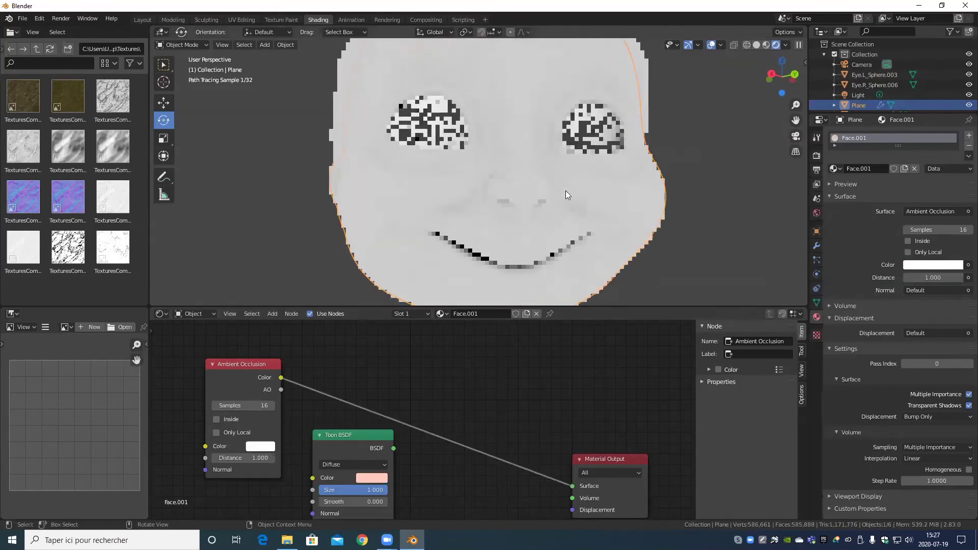
middle_drag(537, 190, 603, 267)
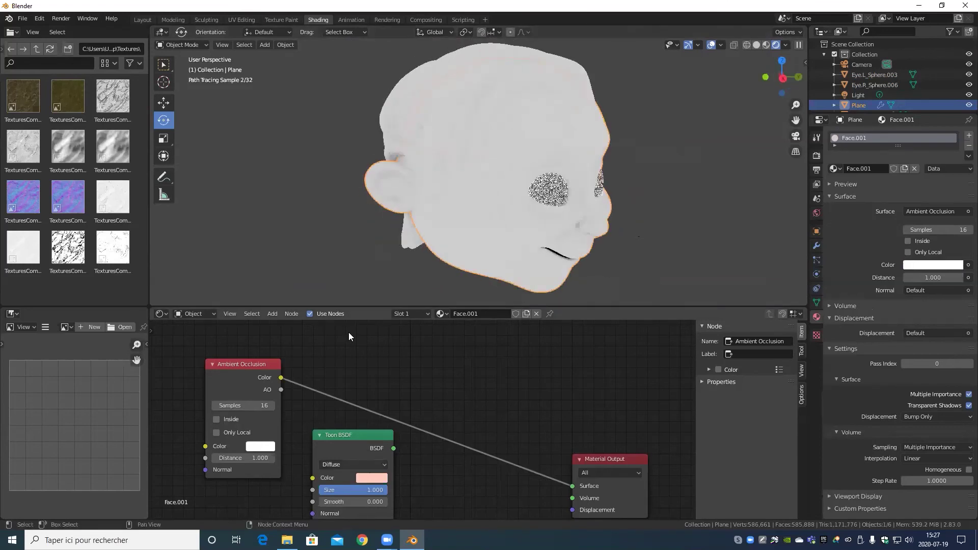
- Feed the face's Ambient Occlusion Color into the Toon BSDF Color, link the Toon BSDF to the Surface input, and inspect the face
middle_drag(332, 464, 396, 418)
drag(346, 332, 378, 432)
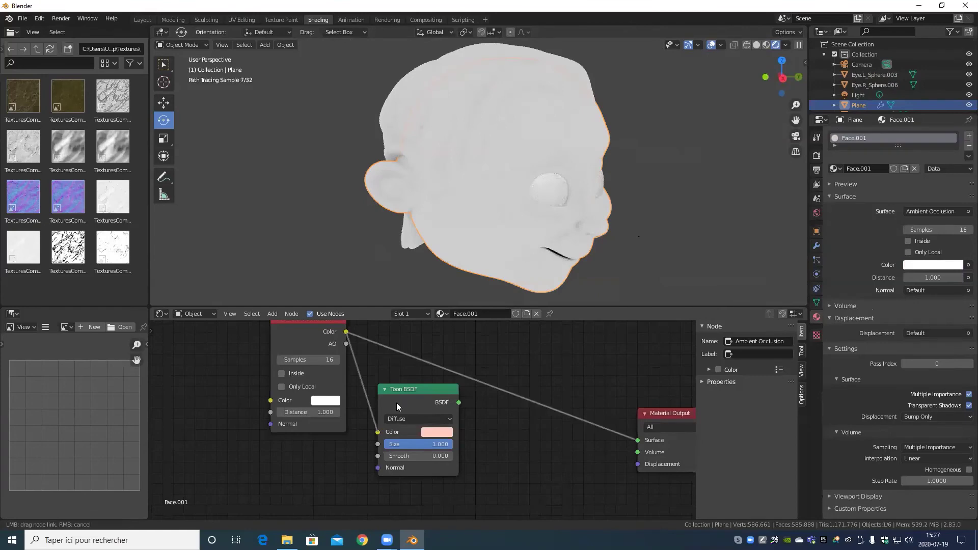
middle_drag(397, 402, 329, 400)
drag(391, 401, 579, 437)
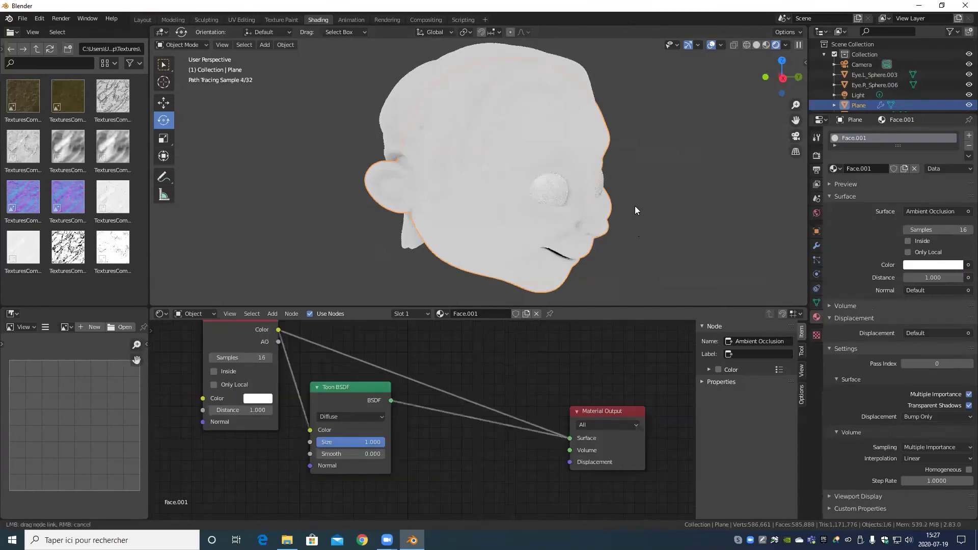
middle_drag(609, 245, 495, 260)
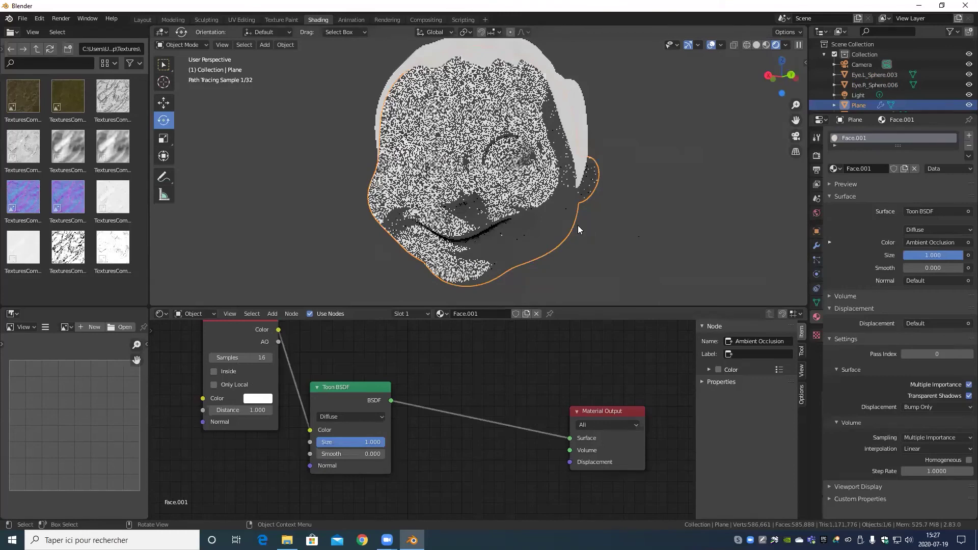
scroll(578, 225, up, 5)
scroll(588, 215, down, 4)
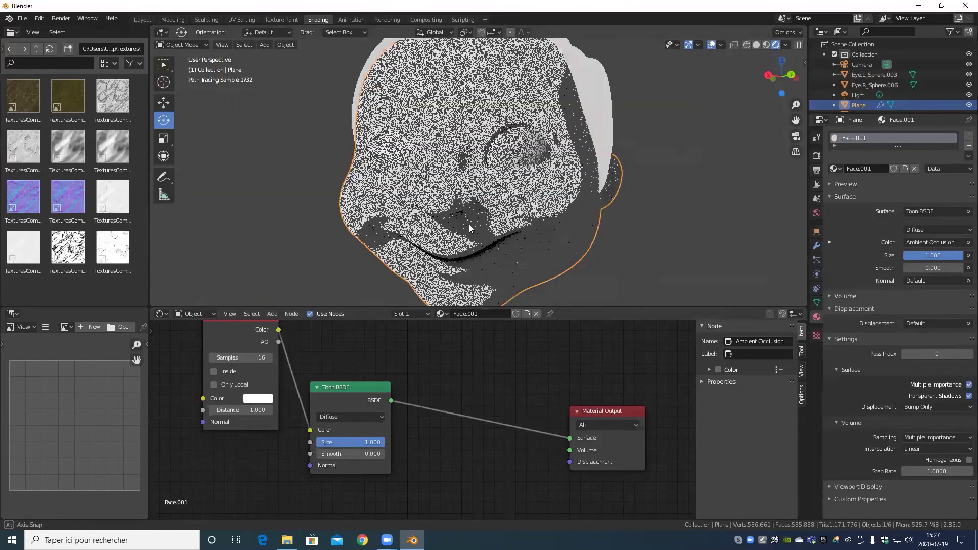
middle_drag(465, 223, 633, 168)
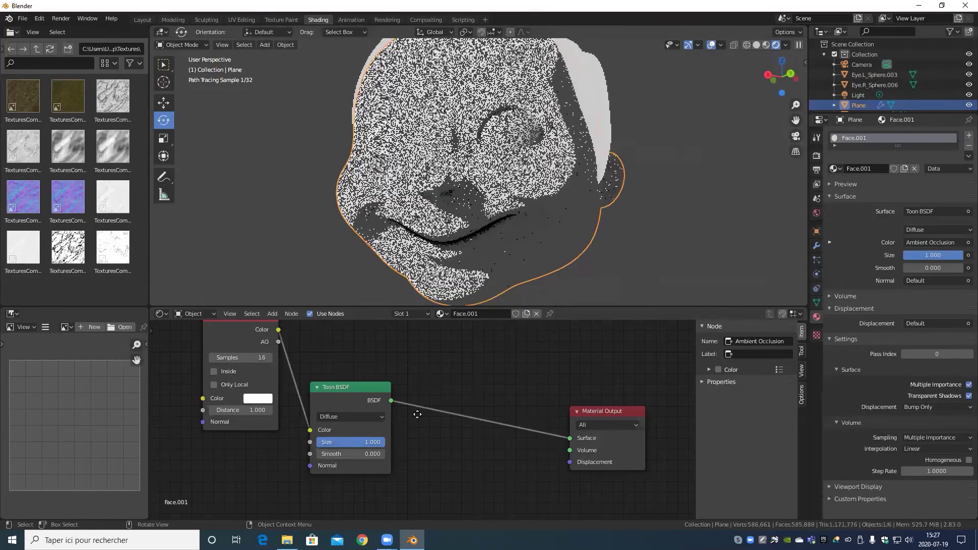
- Set the Color of the face's Ambient Occlusion node to a light tan skin tone
middle_drag(329, 404, 407, 441)
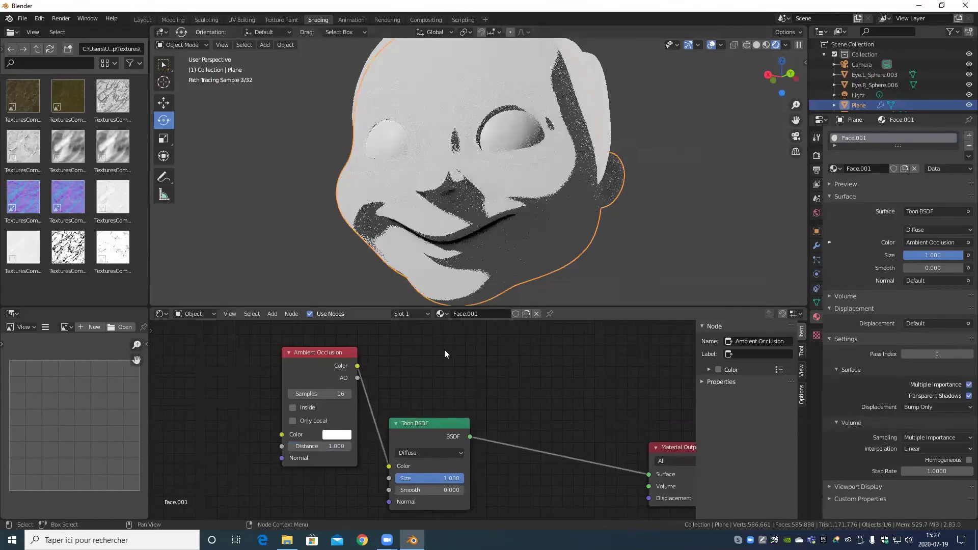
click(392, 398)
click(334, 435)
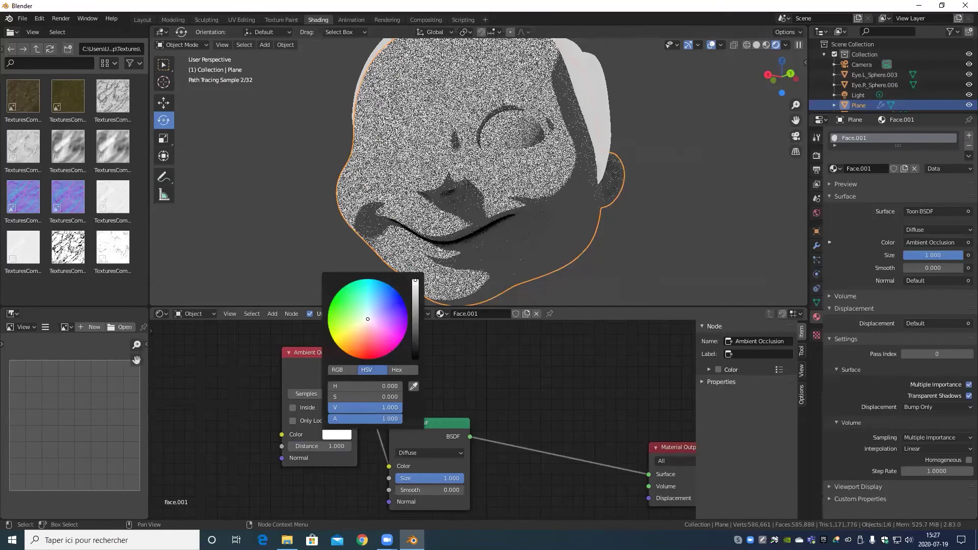
click(361, 335)
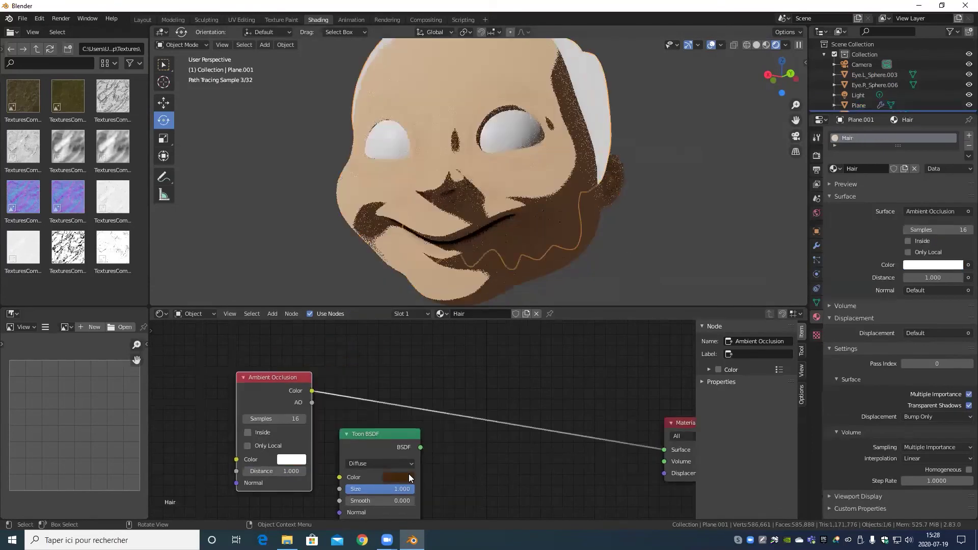
- Copy the dark brown of the hair's Toon BSDF into the Color of the hair's Ambient Occlusion node
click(403, 478)
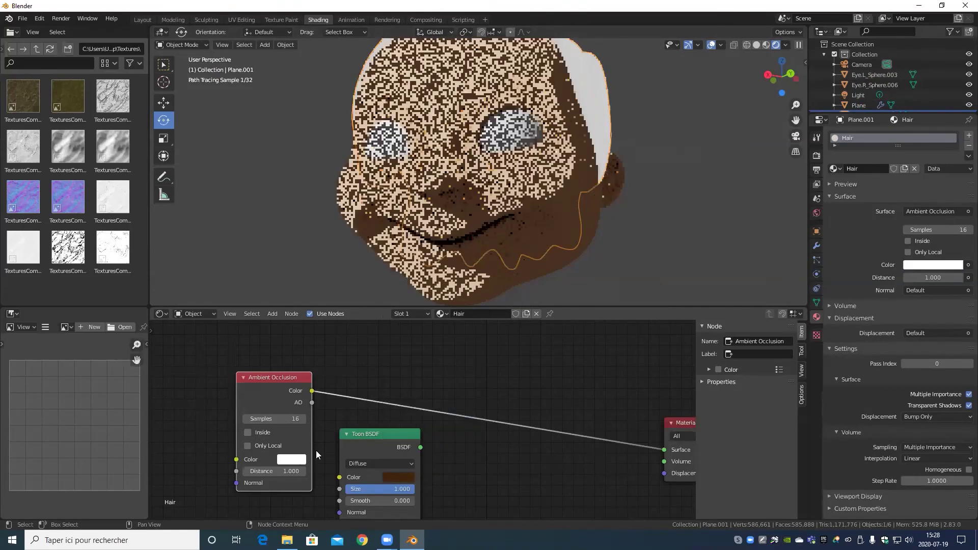
click(292, 459)
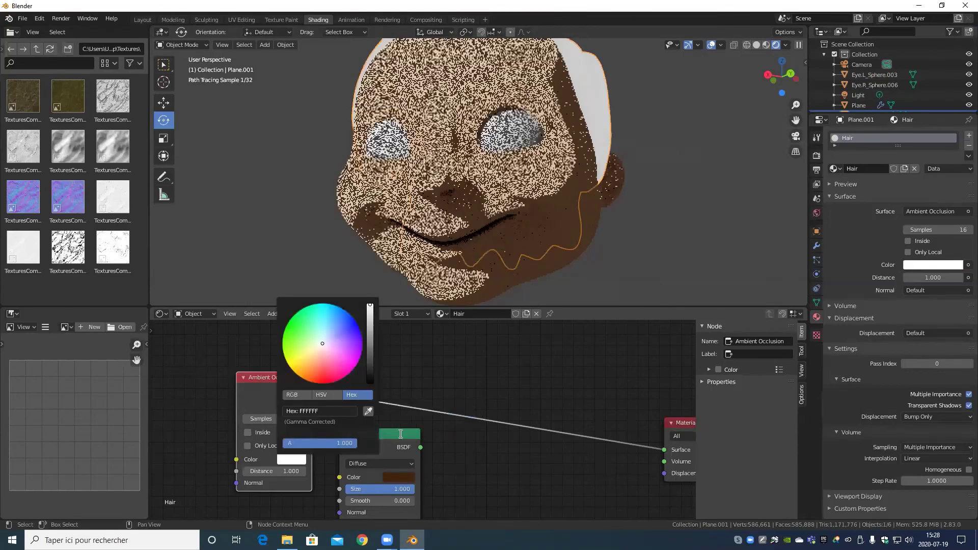
click(398, 477)
click(327, 458)
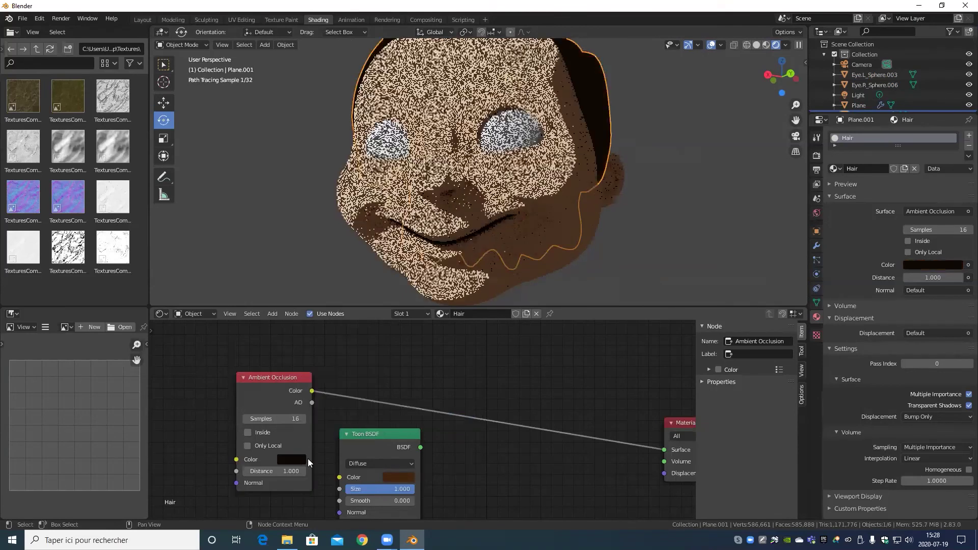
click(306, 459)
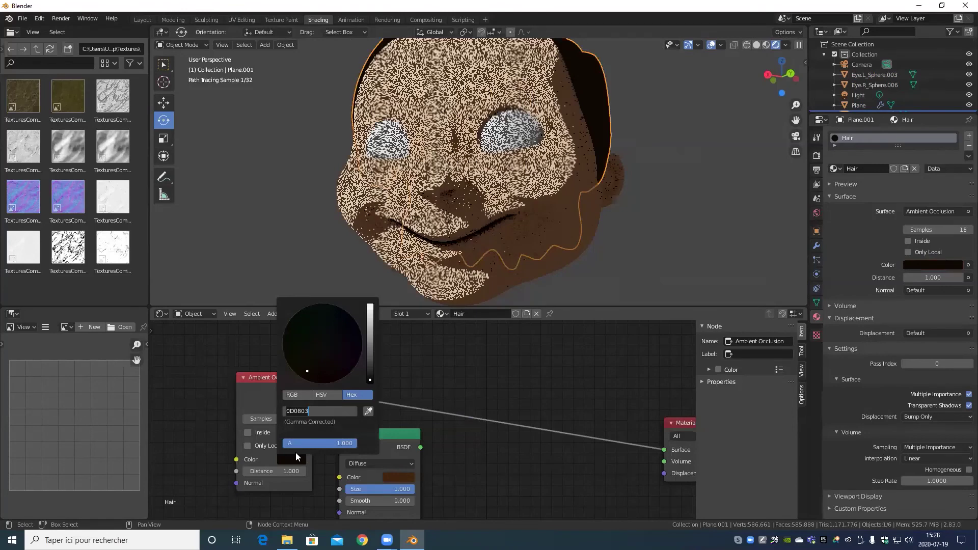
key(ctrl+v)
click(334, 458)
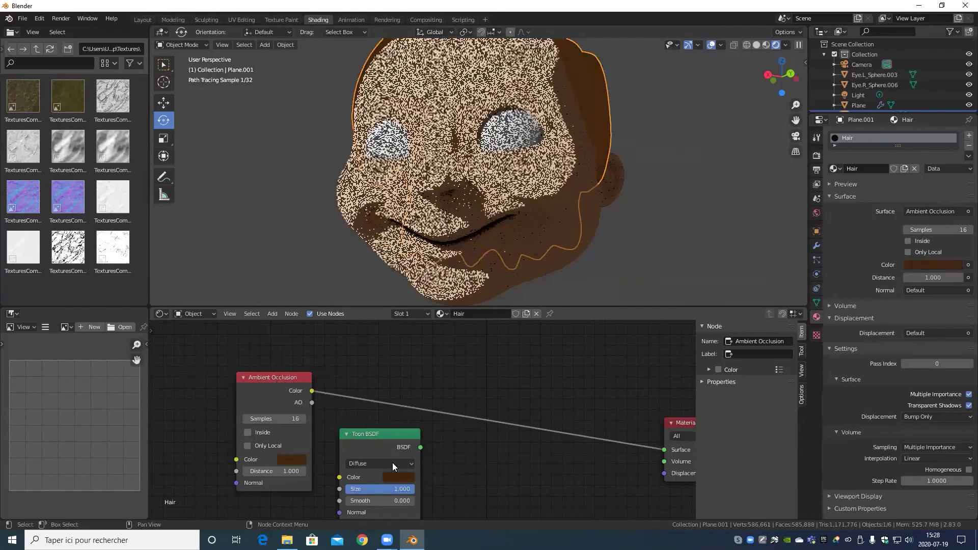
- Link the hair's Ambient Occlusion Color to the Toon BSDF Color, and the Toon BSDF output to the Material Output's Surface
drag(311, 391, 339, 478)
drag(678, 445, 670, 451)
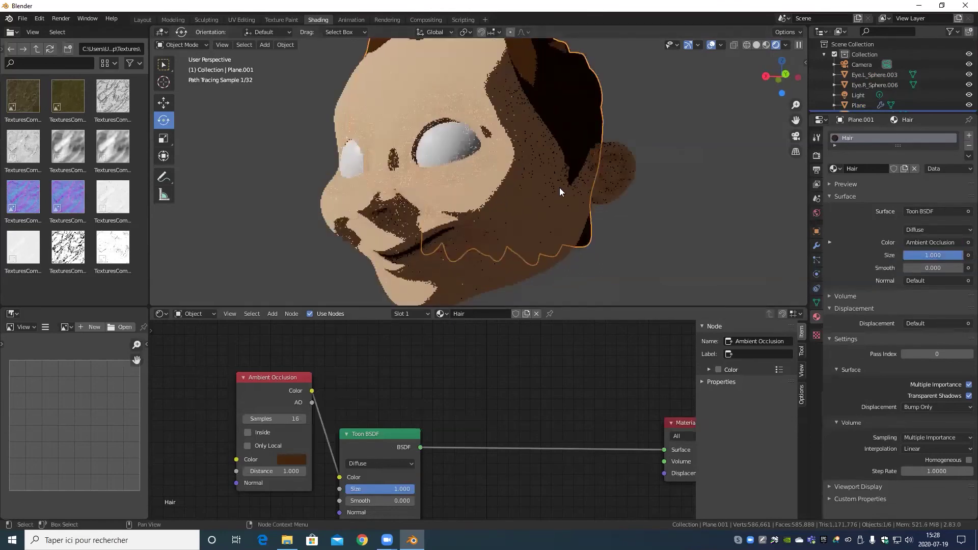
middle_drag(546, 192, 497, 199)
- Switch the viewport to Material Preview shading and inspect the head from several angles
key(z)
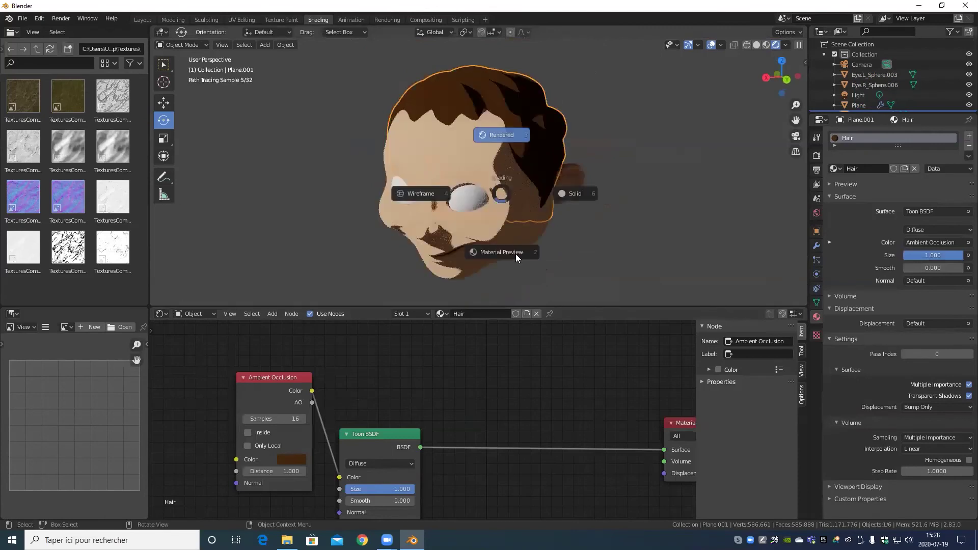
click(518, 216)
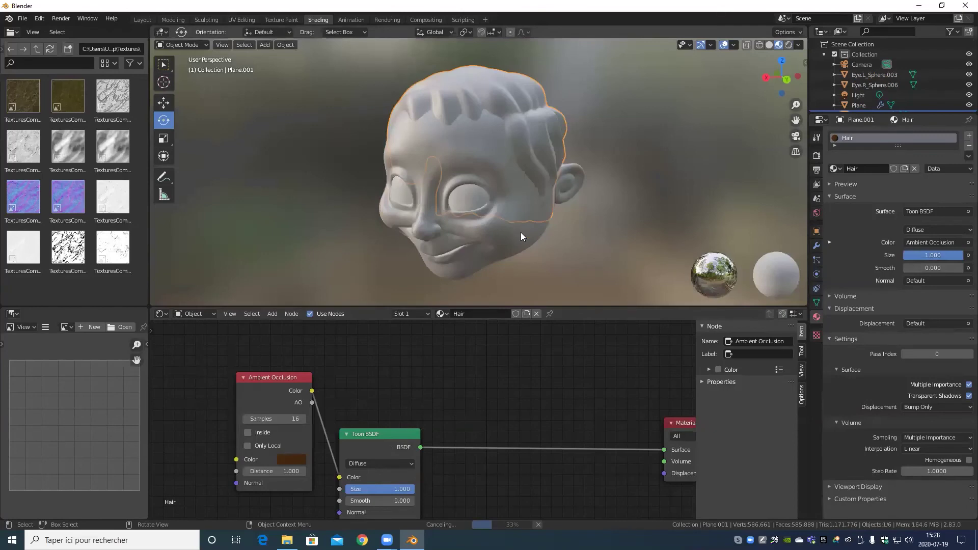
middle_drag(633, 180, 502, 145)
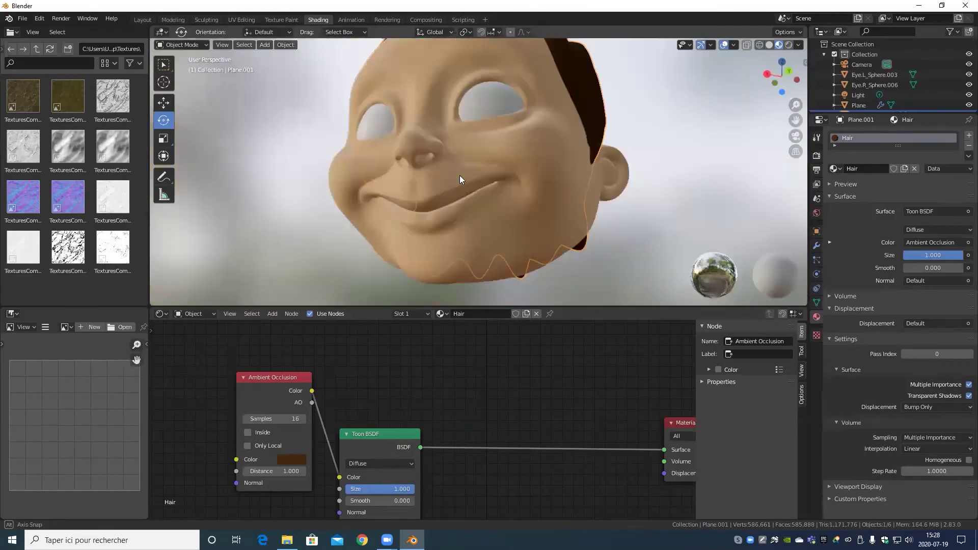
scroll(460, 175, down, 4)
middle_drag(493, 188, 463, 209)
middle_drag(521, 201, 631, 178)
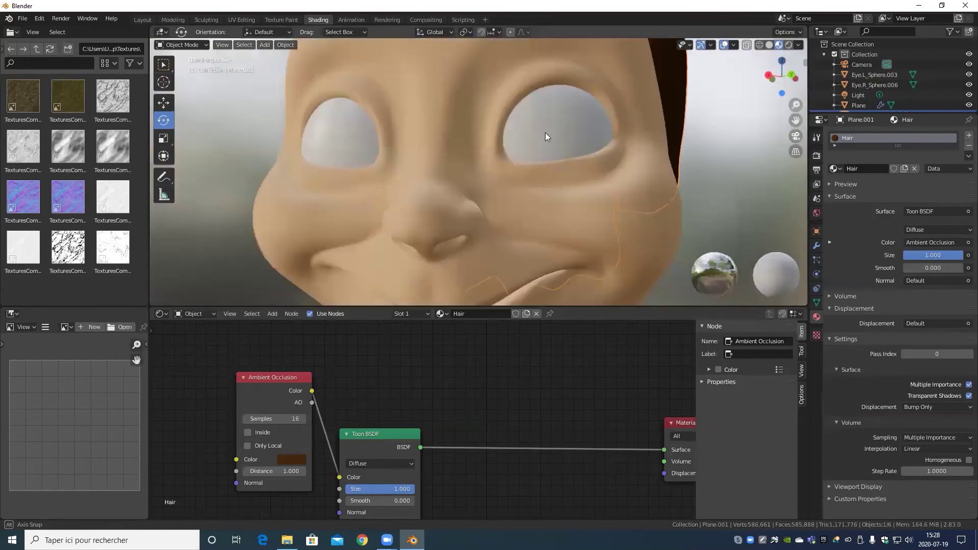
middle_drag(545, 135, 522, 225)
- Return the viewport to Rendered shading and inspect the toon shadows on the face and hair
key(z)
click(531, 165)
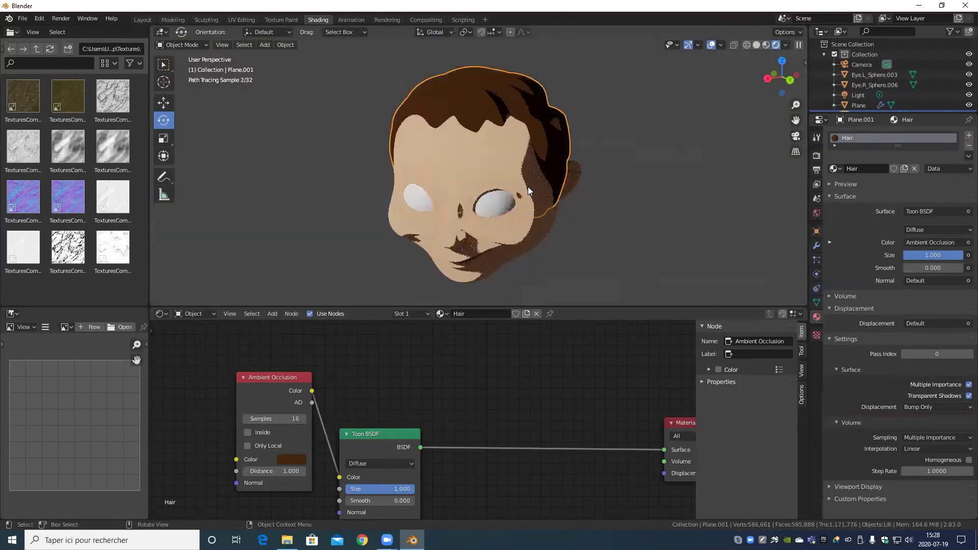
scroll(528, 186, up, 5)
middle_drag(548, 189, 546, 169)
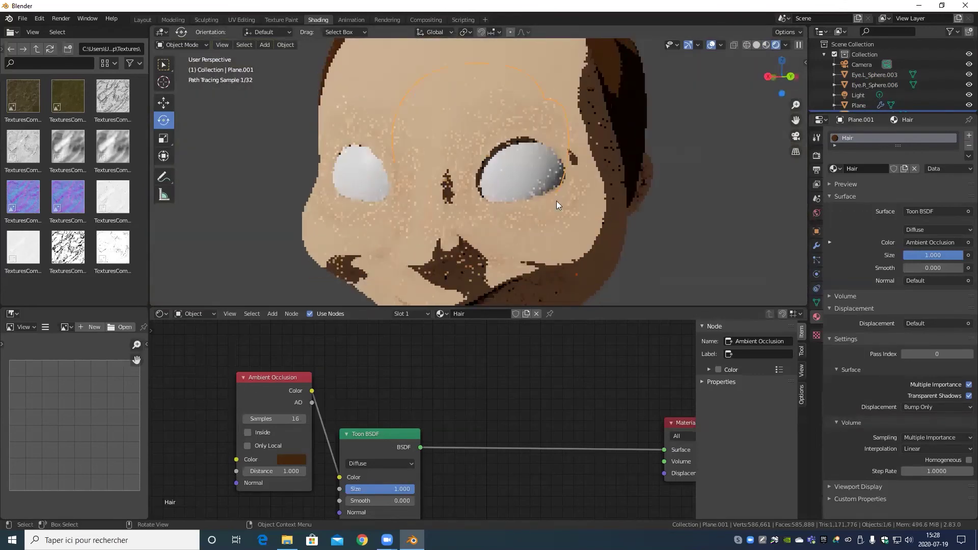
scroll(556, 200, down, 4)
mouse_move(553, 203)
middle_down()
mouse_move(542, 191)
mouse_move(537, 200)
middle_up()
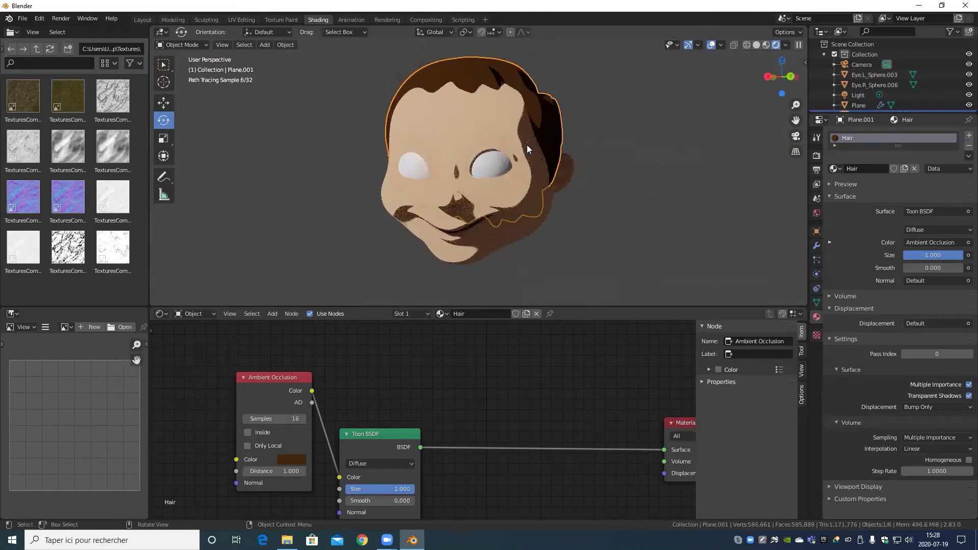
scroll(541, 171, up, 3)
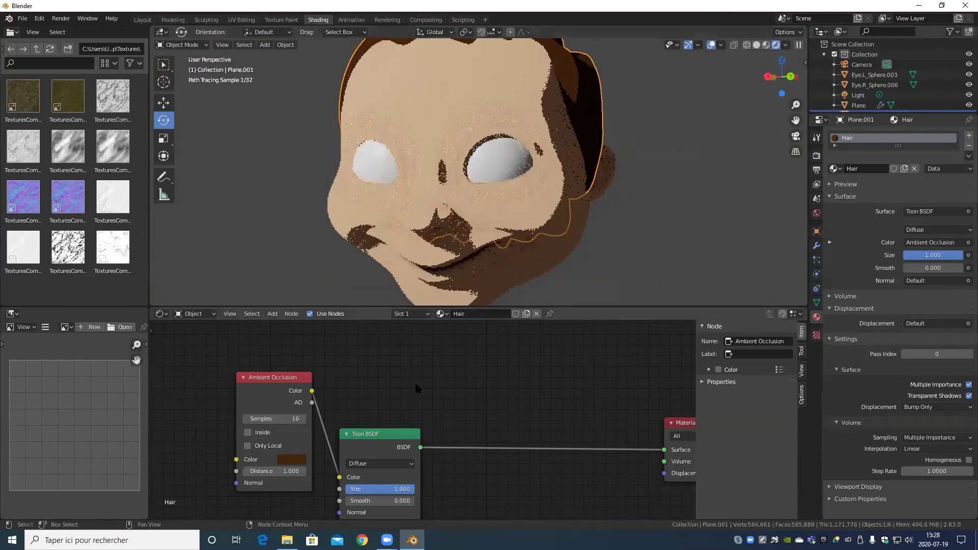
- Rearrange the hair's Toon BSDF and Material Output in line, and move the Ambient Occlusion node away to leave a gap
scroll(411, 392, down, 2)
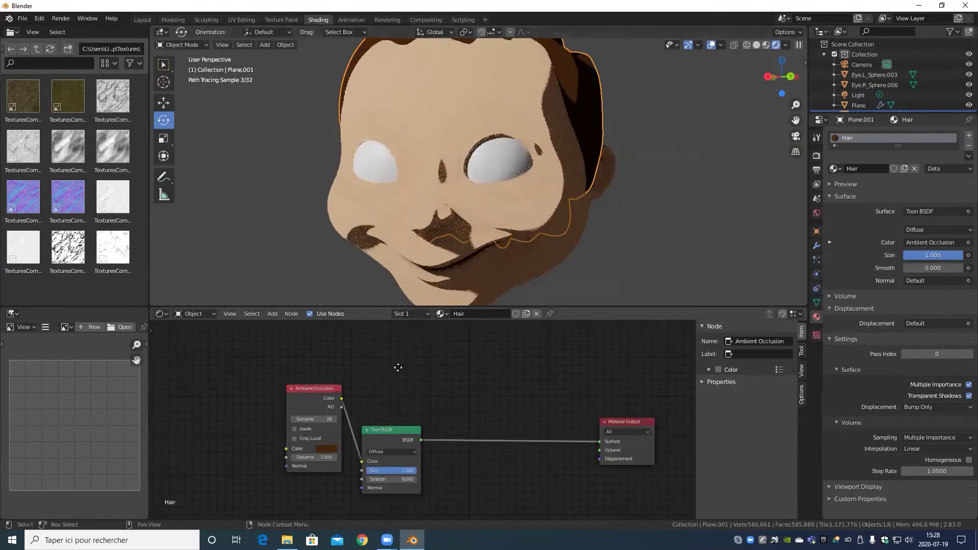
drag(386, 438, 403, 383)
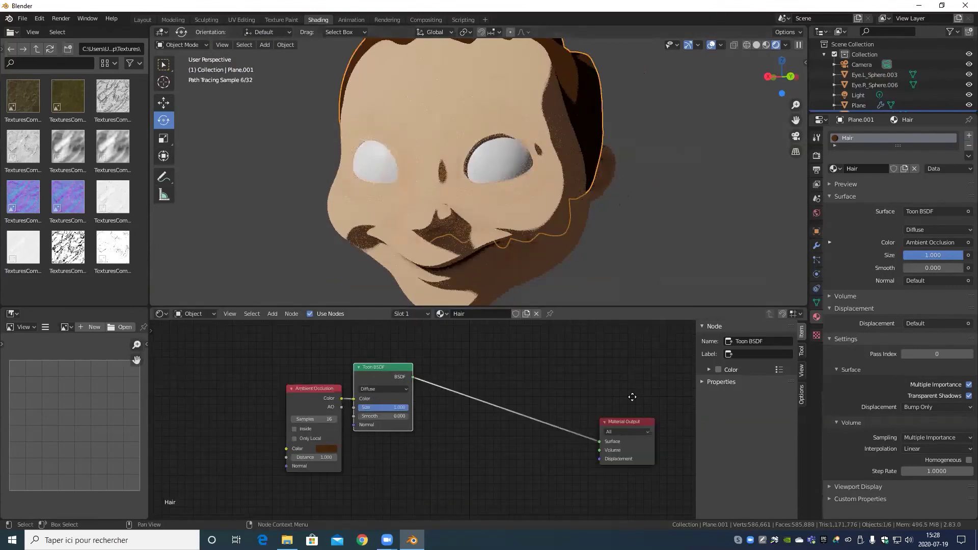
drag(627, 422, 614, 366)
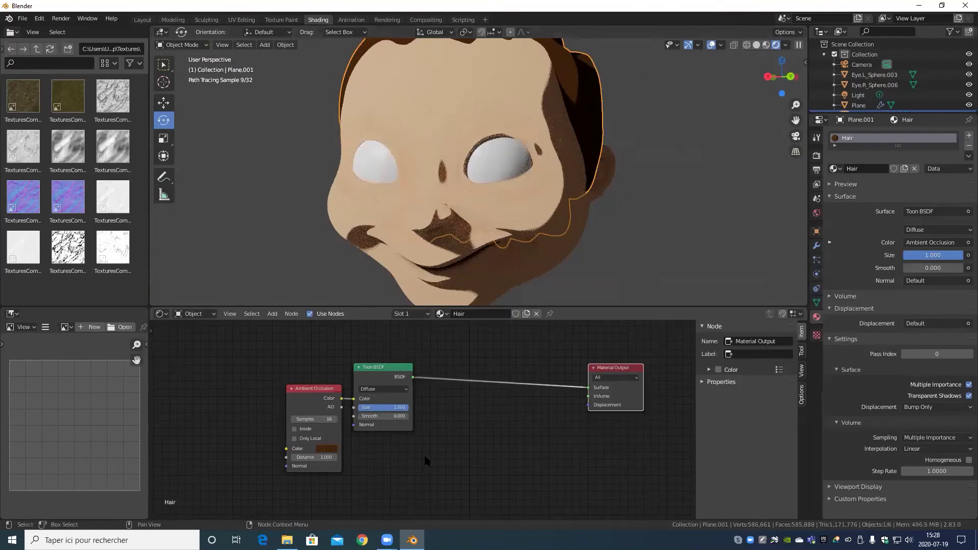
scroll(424, 452, up, 5)
middle_drag(573, 454, 759, 438)
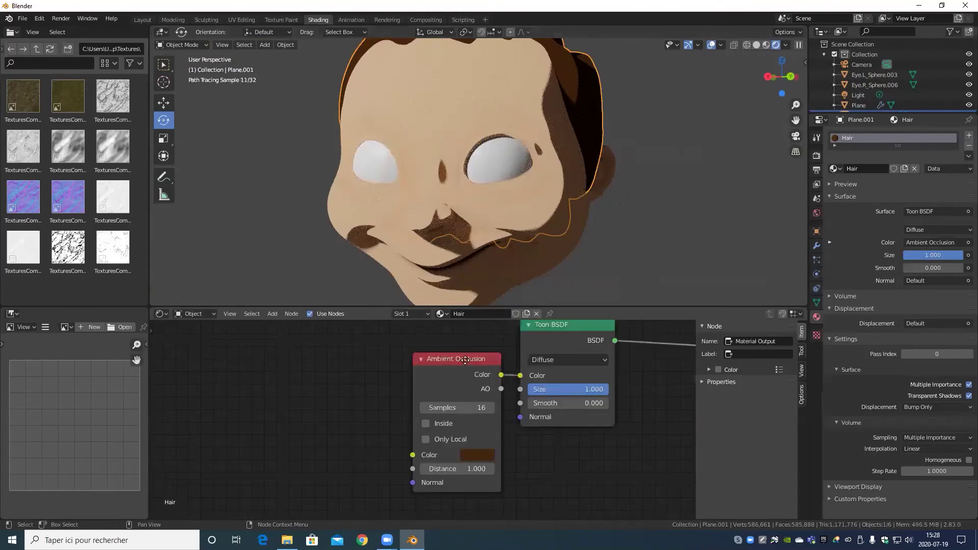
drag(415, 385, 309, 388)
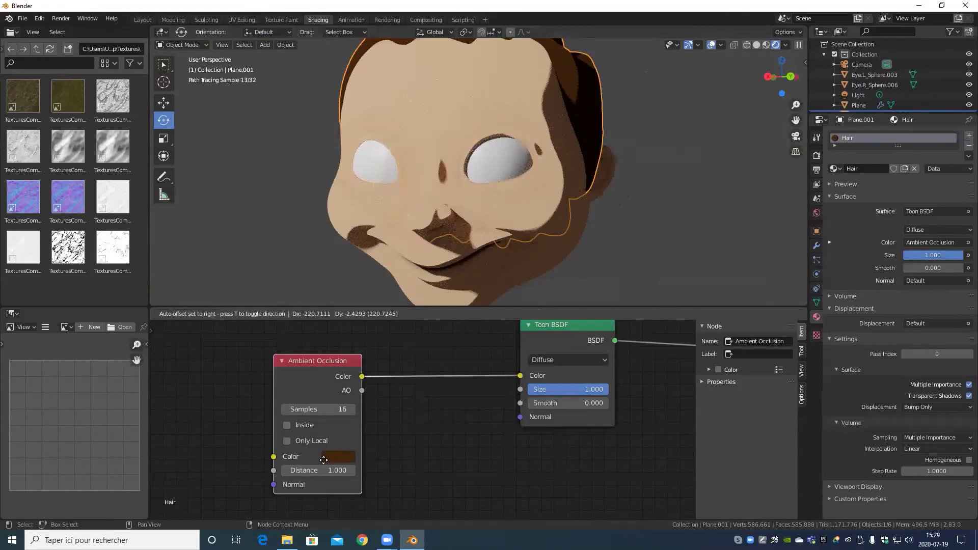
scroll(323, 460, down, 5)
middle_drag(323, 460, 275, 508)
middle_drag(276, 317, 271, 314)
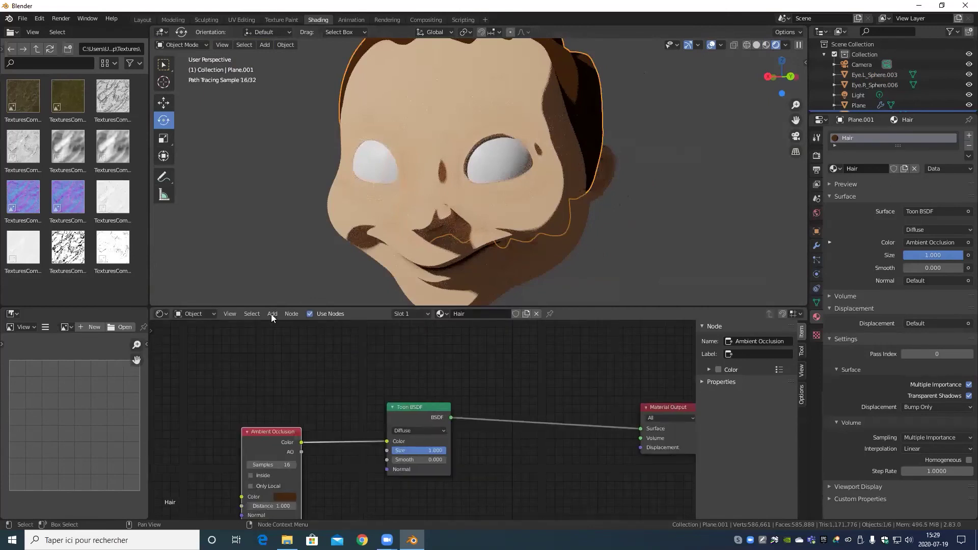
- Add a Fresnel input node to the hair material and place it below the Toon BSDF
click(271, 314)
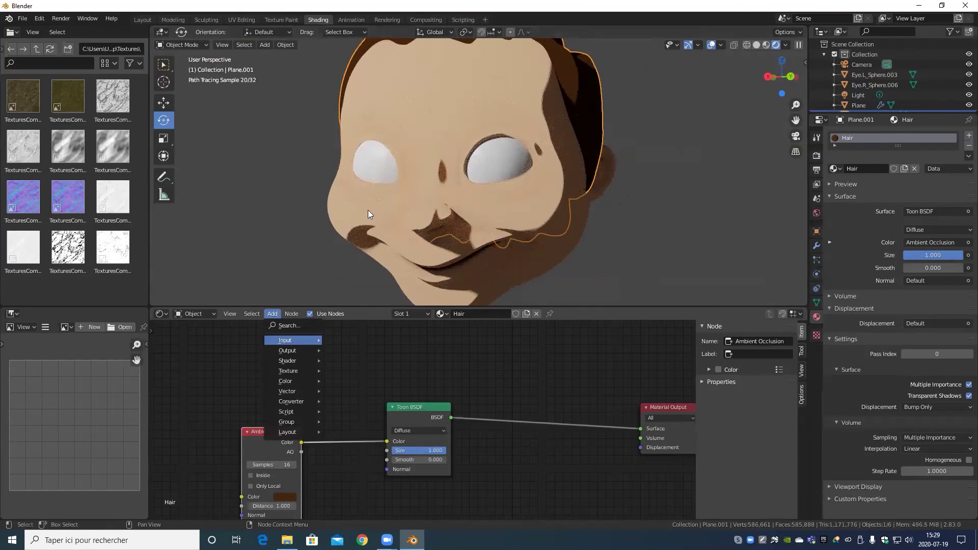
mouse_move(293, 340)
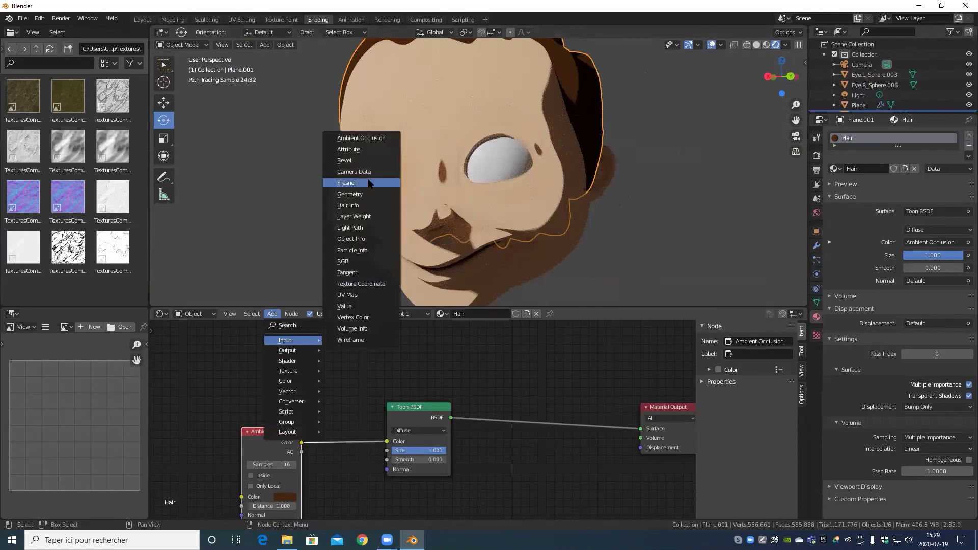
click(397, 493)
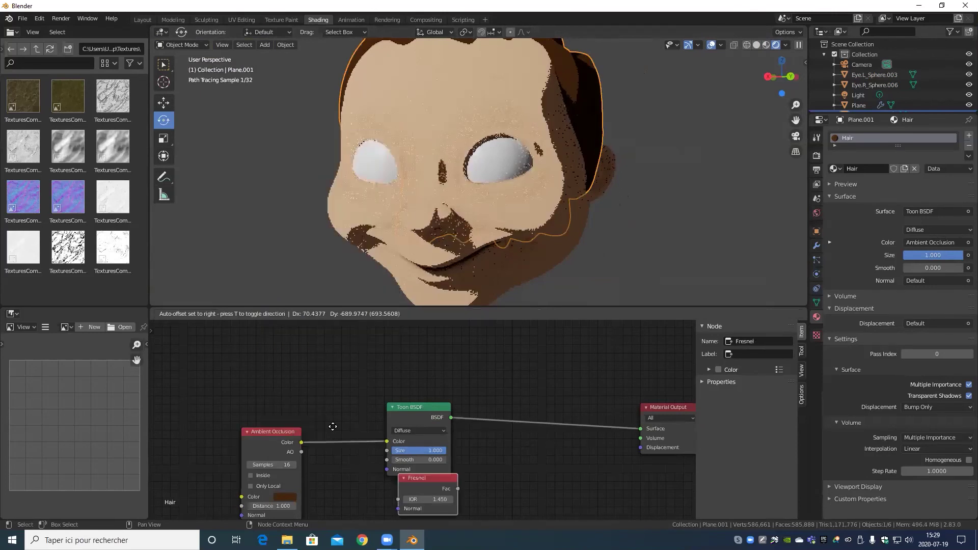
scroll(331, 430, down, 2)
middle_drag(374, 449, 323, 458)
drag(323, 459, 322, 487)
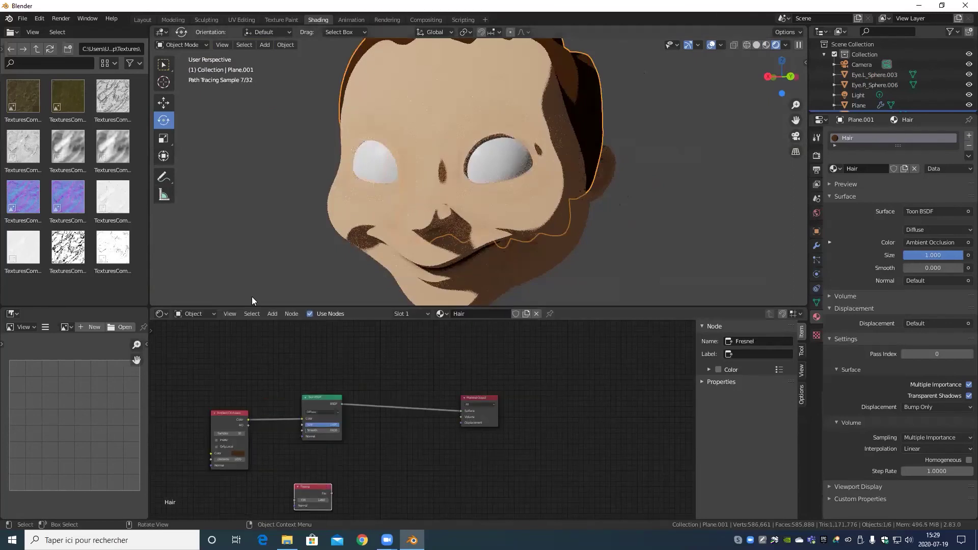
- Add an RGB input node beneath the Toon BSDF and move the Fresnel node aside, below the Ambient Occlusion
click(272, 313)
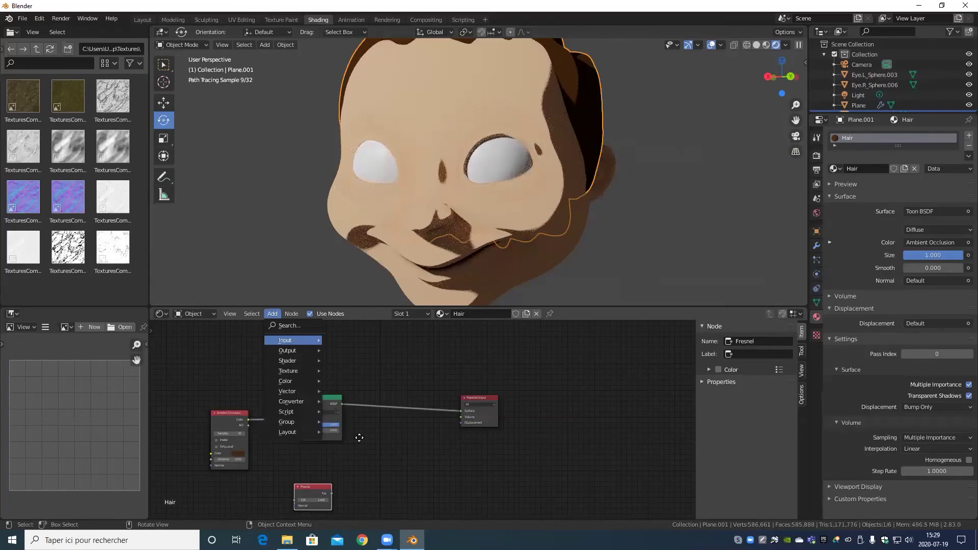
mouse_move(286, 340)
click(344, 261)
click(343, 461)
drag(319, 489, 244, 520)
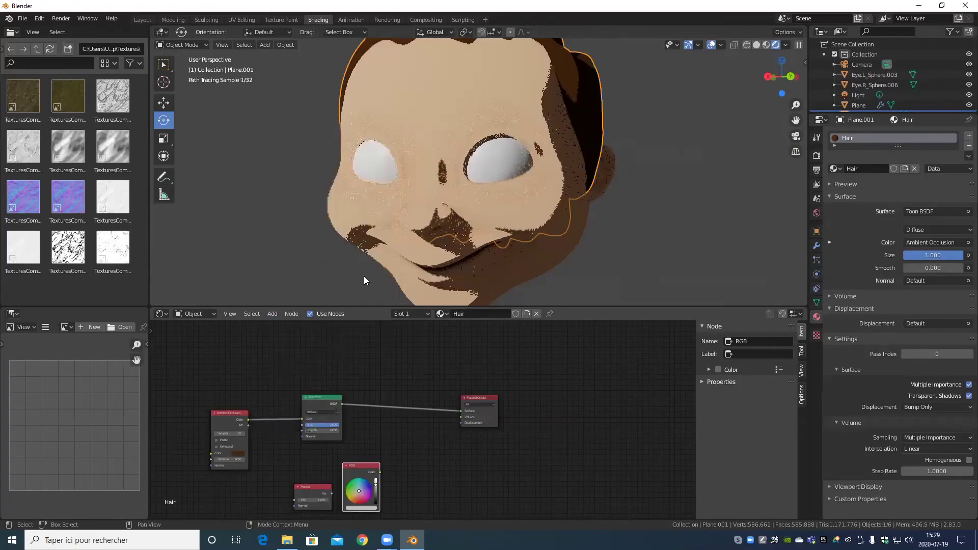
middle_drag(367, 465, 382, 393)
drag(382, 394, 345, 380)
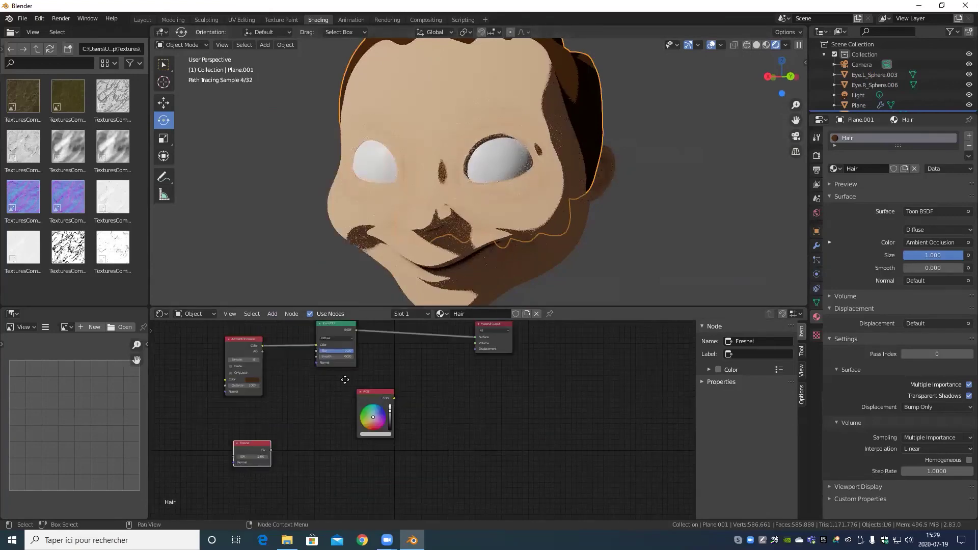
- Set the RGB node's color to a pale peach at full brightness
scroll(346, 409, up, 6)
scroll(308, 386, up, 2)
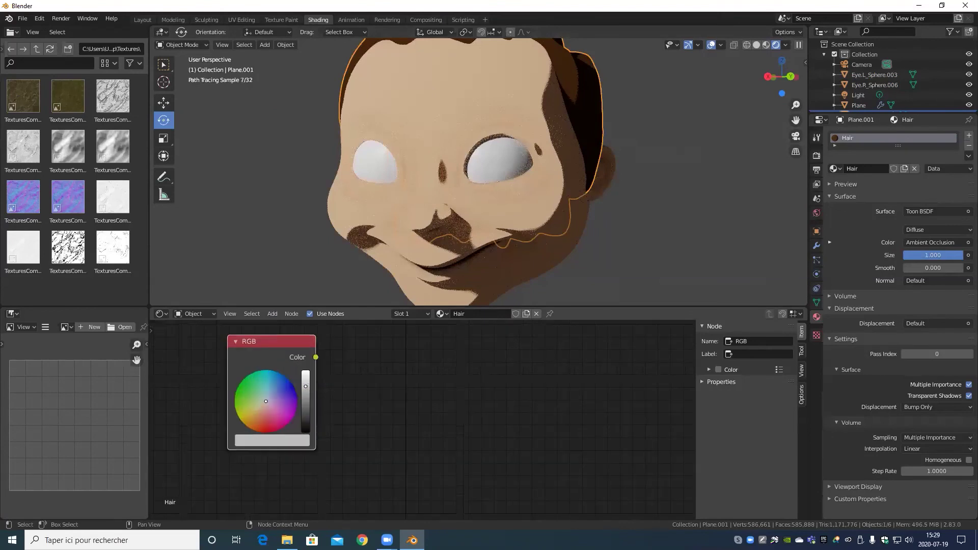
drag(306, 387, 306, 370)
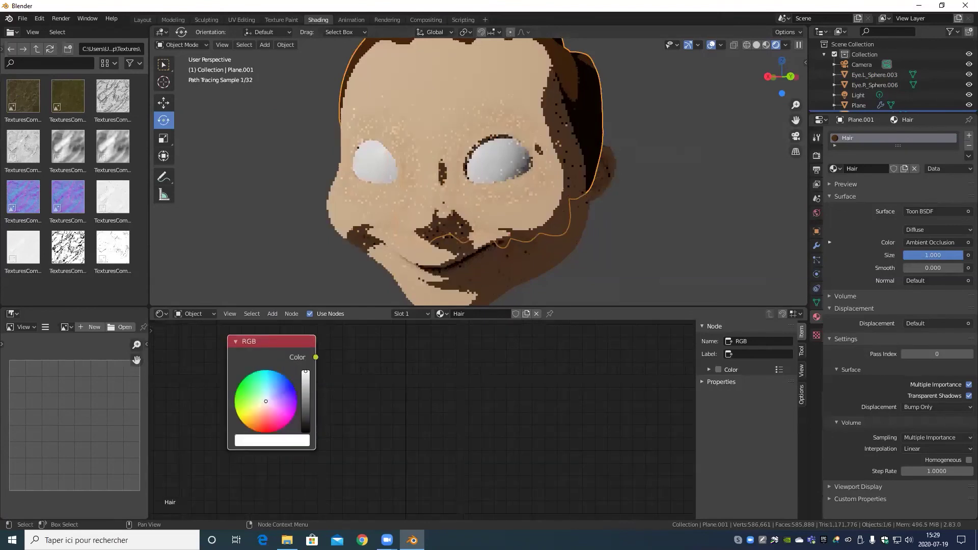
click(265, 408)
scroll(355, 455, down, 2)
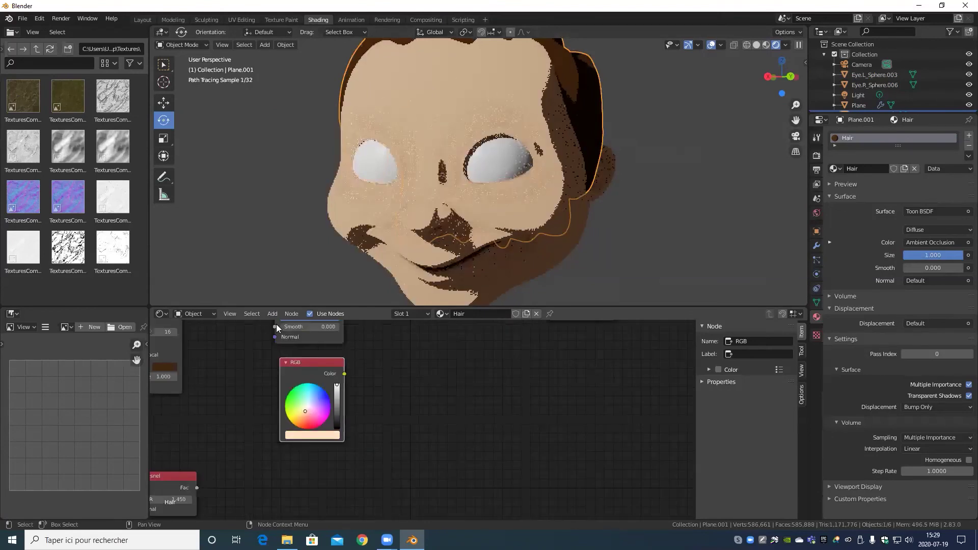
- Add a MixRGB node and insert it on the link between Ambient Occlusion and Toon BSDF
key(Home)
key(shift+a)
mouse_move(324, 384)
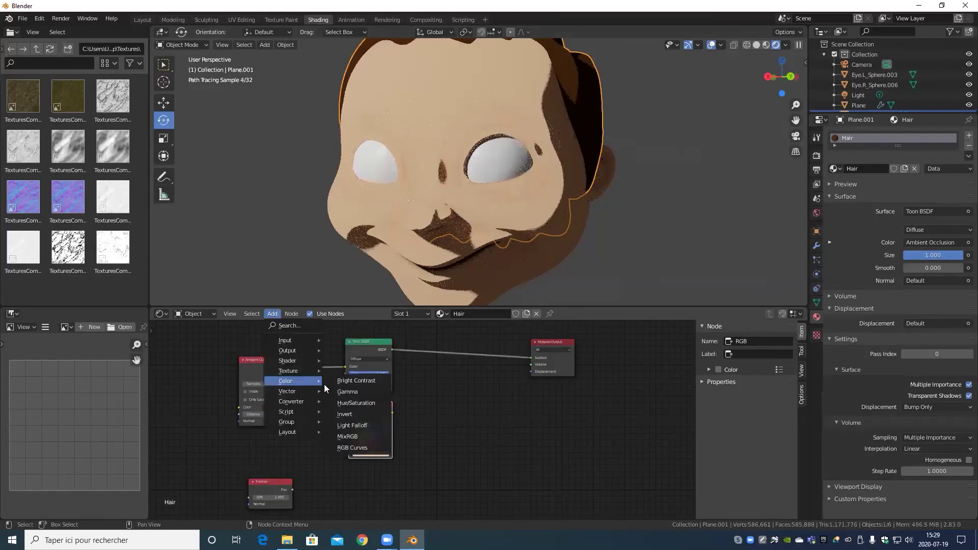
click(362, 436)
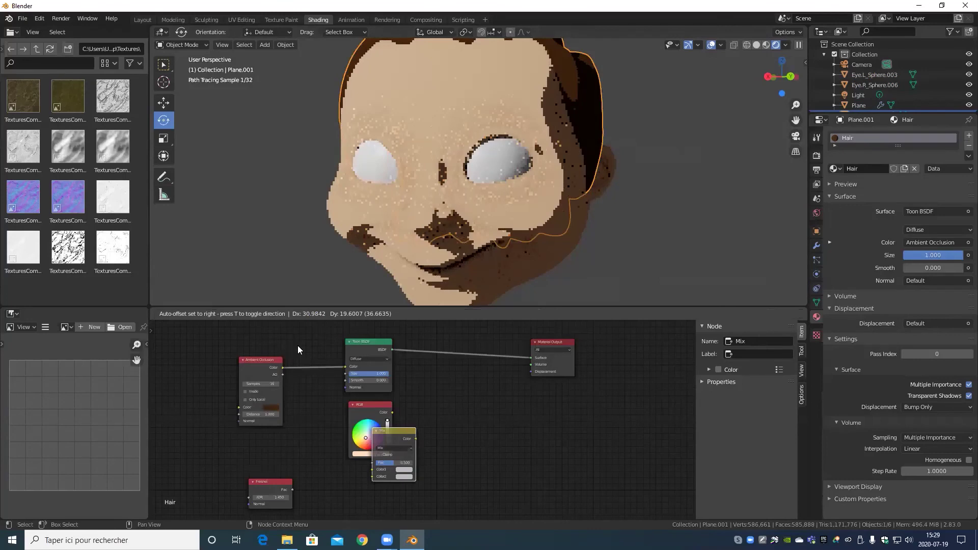
click(299, 347)
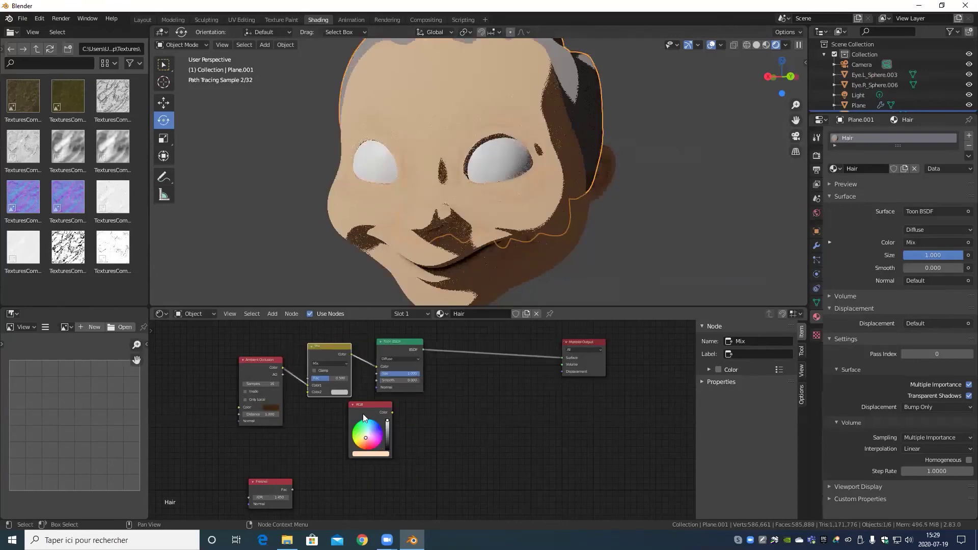
- Move the RGB node before the Mix node and link its Color to the Mix node's Color2
drag(363, 413, 282, 392)
drag(276, 402, 307, 393)
scroll(346, 448, down, 4)
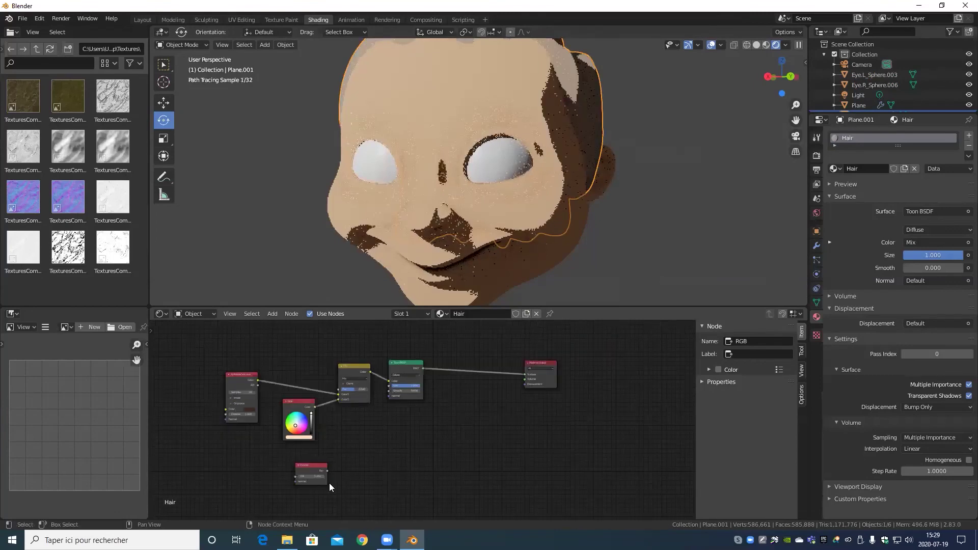
- Move the Fresnel node above the Ambient Occlusion and link its Fac output to the Mix node's Fac
middle_drag(329, 483, 337, 503)
drag(329, 491, 408, 439)
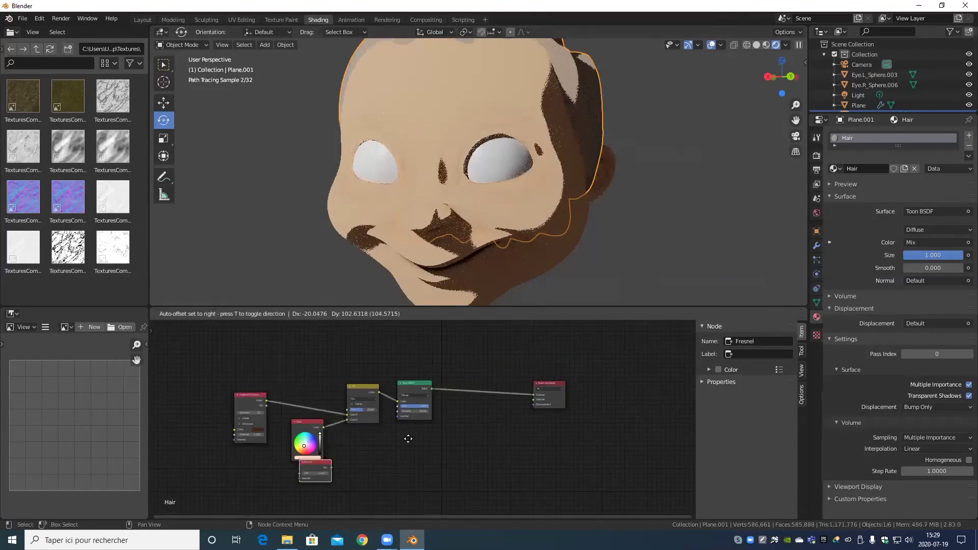
scroll(408, 439, up, 5)
middle_drag(261, 336, 276, 368)
scroll(277, 369, up, 5)
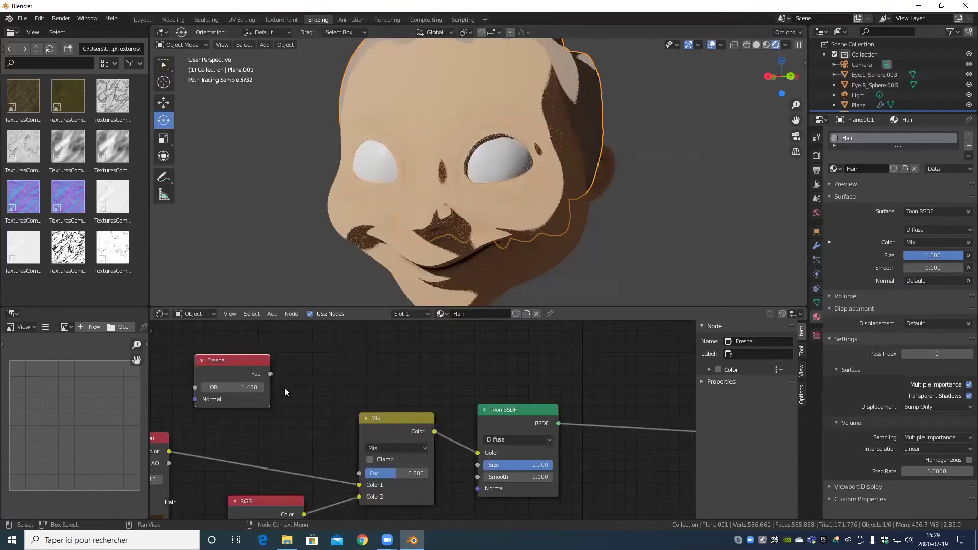
drag(270, 374, 359, 473)
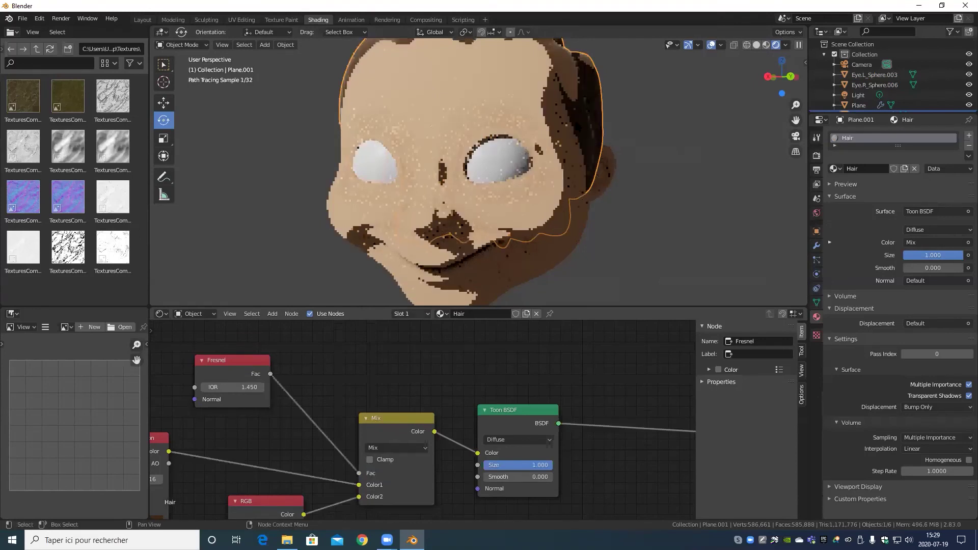
- Inspect the Fresnel effect on top of the hair and set the Fresnel IOR to 0.950
scroll(545, 129, down, 3)
middle_drag(545, 130, 570, 111)
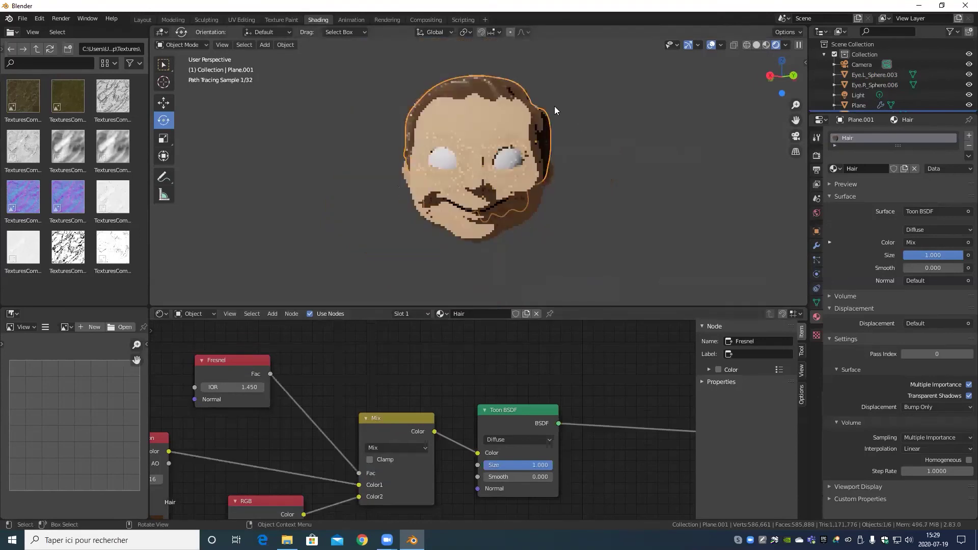
scroll(556, 162, up, 3)
shift+middle_drag(439, 100, 441, 125)
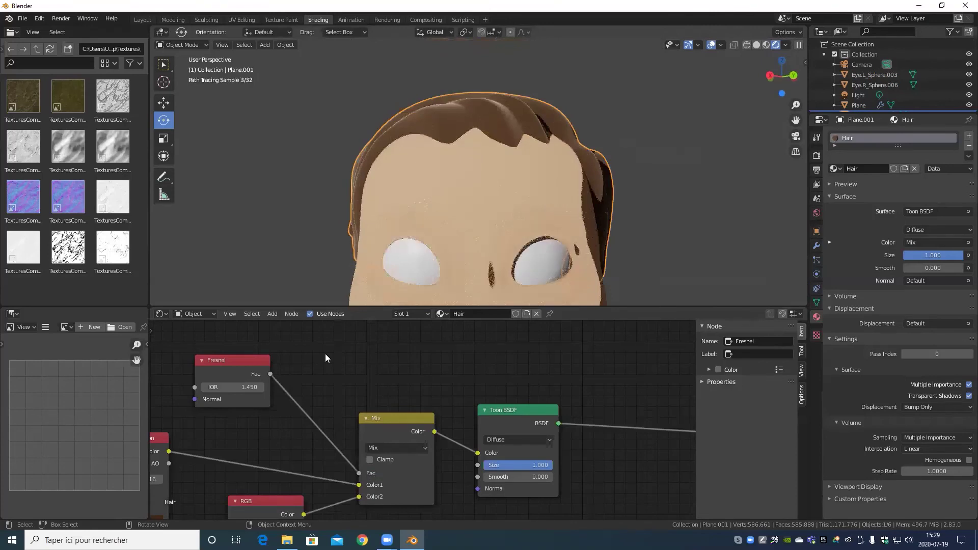
middle_drag(307, 371, 431, 353)
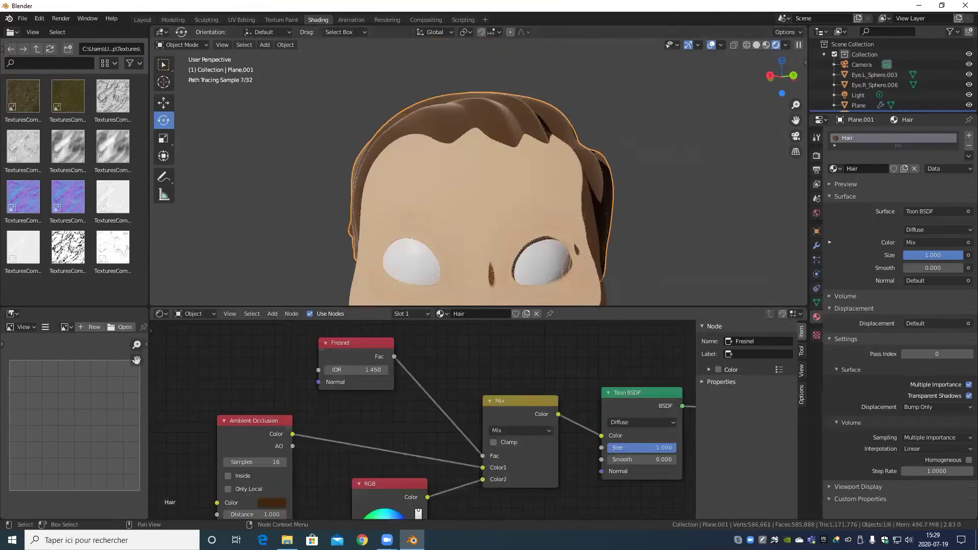
drag(357, 370, 347, 370)
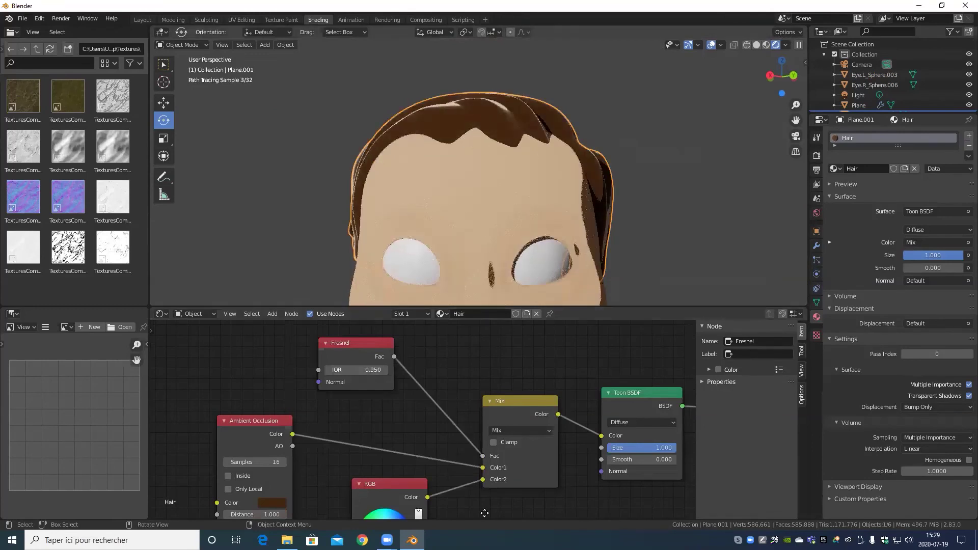
- Try a saturated golden yellow in the RGB node, and settle on a slightly dimmed light tan for the hair highlights
middle_drag(407, 509, 447, 417)
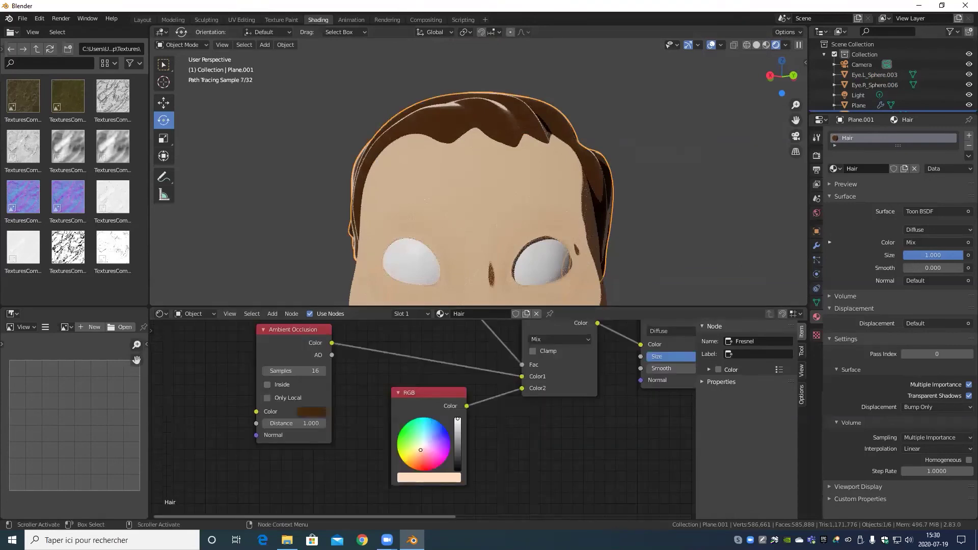
drag(420, 450, 403, 462)
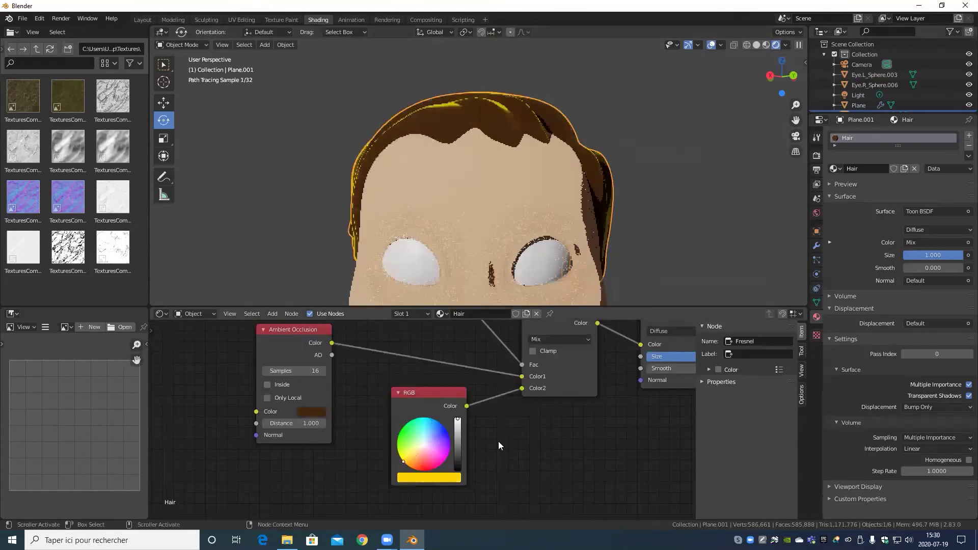
middle_drag(471, 429, 456, 485)
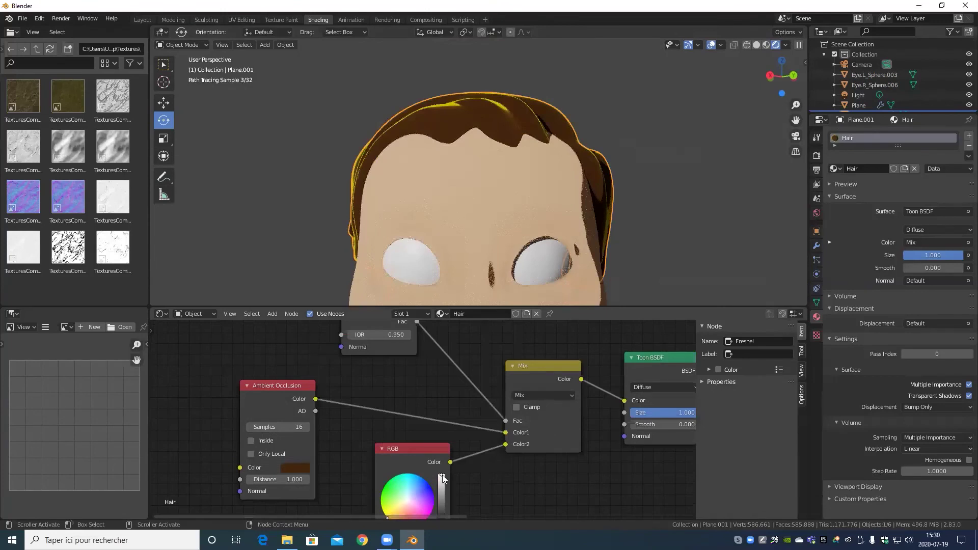
drag(443, 475, 443, 477)
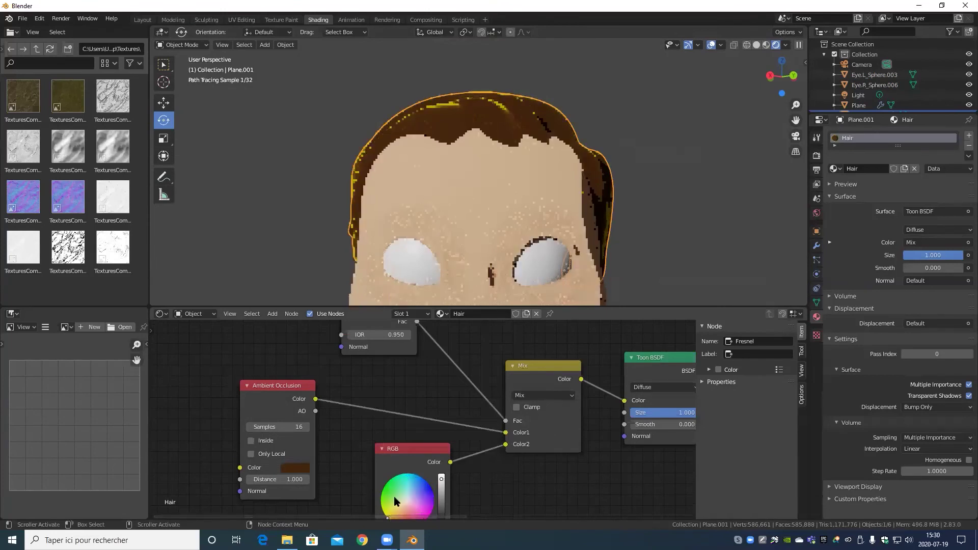
middle_drag(395, 502, 399, 483)
click(409, 488)
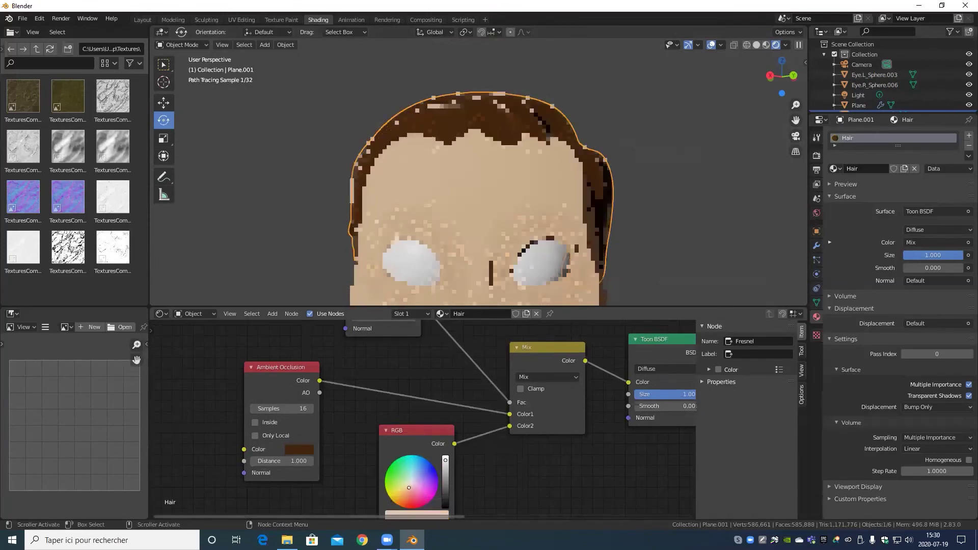
drag(408, 488, 406, 490)
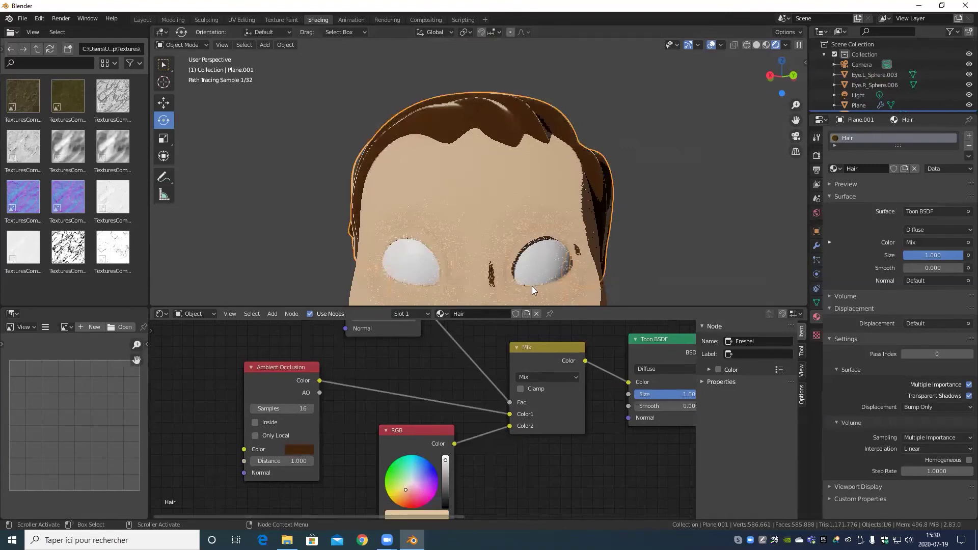
scroll(531, 286, down, 4)
scroll(425, 433, down, 2)
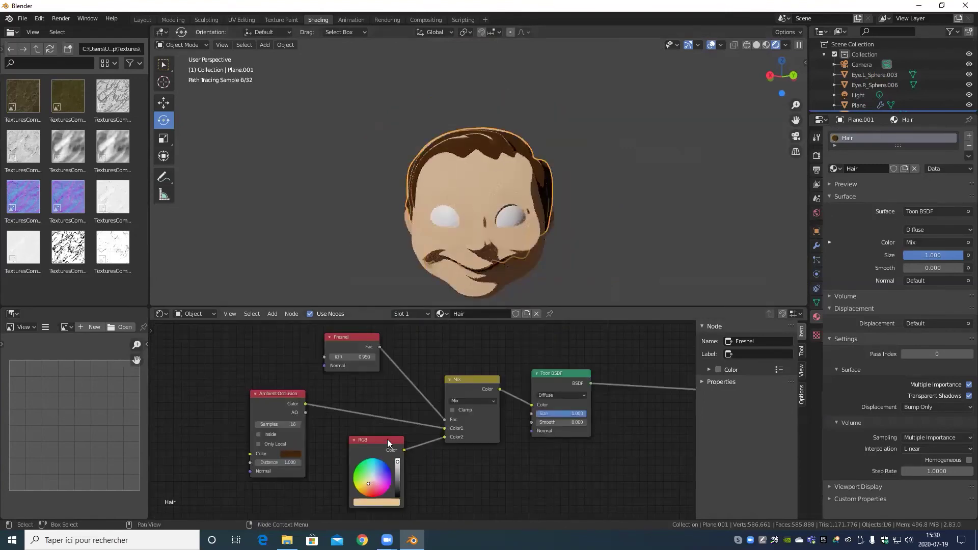
- Copy the Fresnel, RGB and Mix nodes from the Hair material into the face's Face.001 material, placing them before the existing nodes
click(388, 439)
click(363, 338)
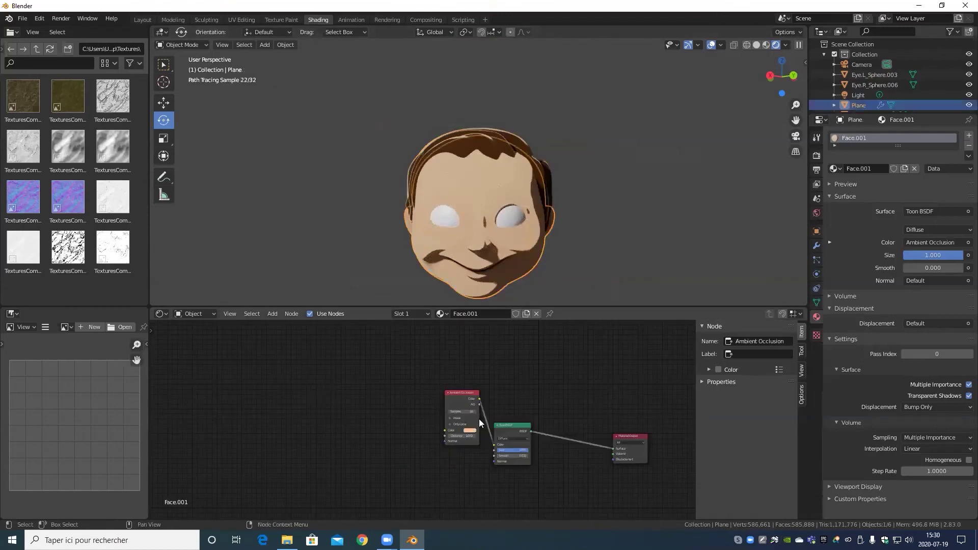
scroll(446, 392, up, 2)
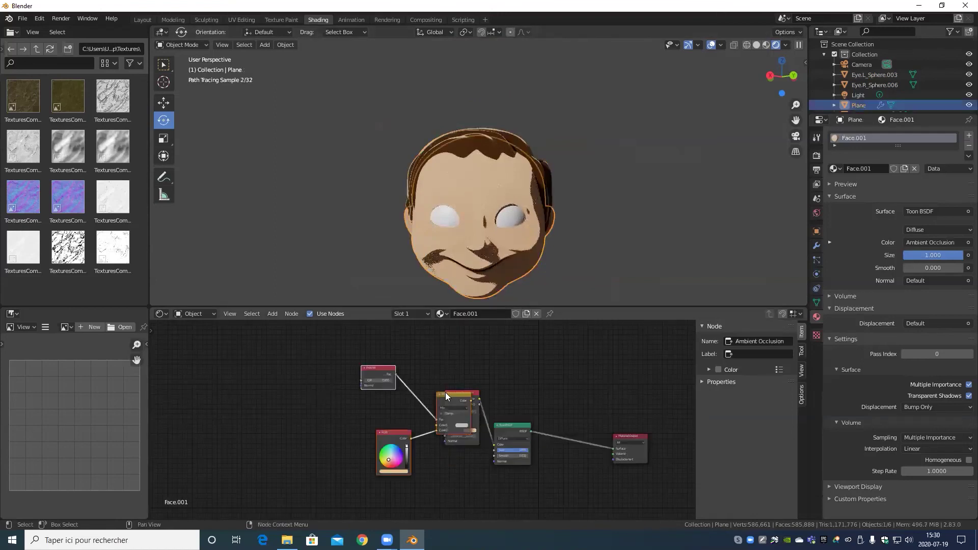
click(360, 435)
click(435, 420)
scroll(435, 419, up, 2)
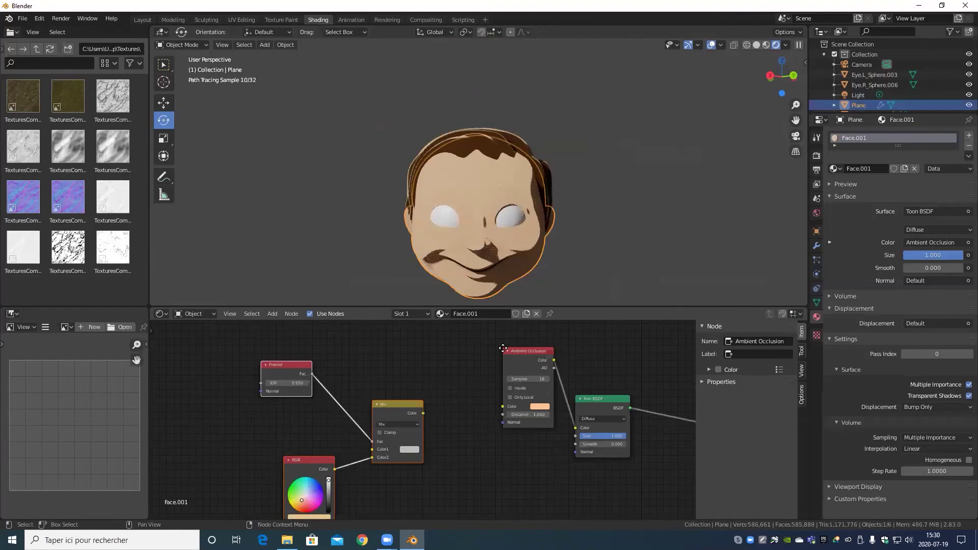
- Move the Ambient Occlusion node before the Mix node, link its Color to Color1, and link the Mix output to the Toon BSDF Color
drag(502, 349, 377, 452)
drag(423, 413, 575, 428)
scroll(555, 232, up, 4)
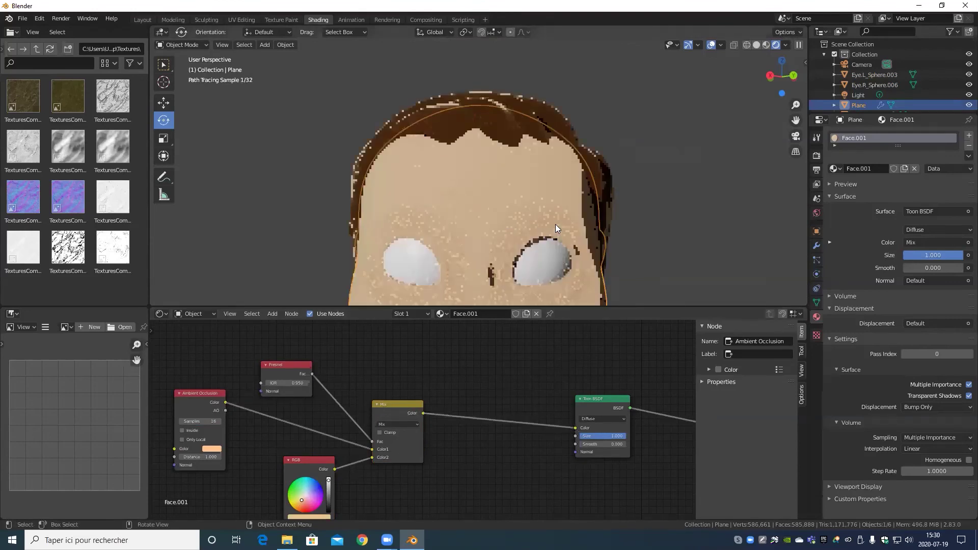
scroll(512, 201, down, 1)
middle_drag(529, 161, 451, 228)
- Raise the face's RGB highlight color to full brightness, and try a light yellow in its color picker
middle_drag(331, 468, 417, 370)
scroll(417, 370, up, 2)
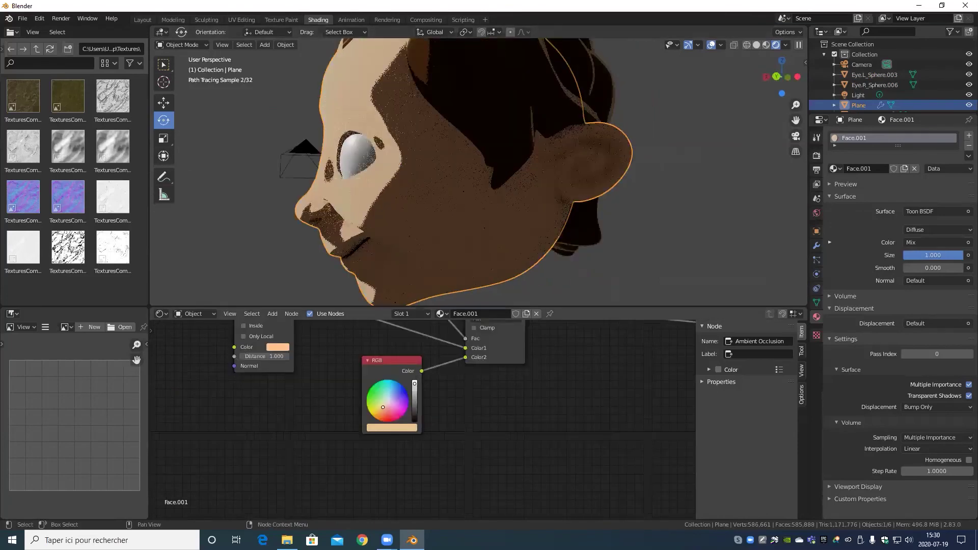
scroll(409, 422, up, 2)
drag(412, 371, 412, 366)
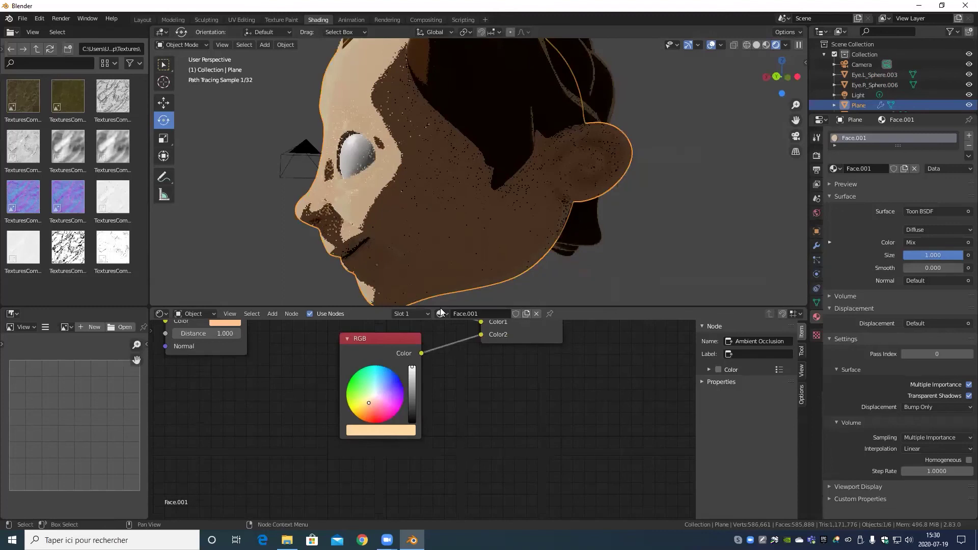
click(397, 431)
click(413, 377)
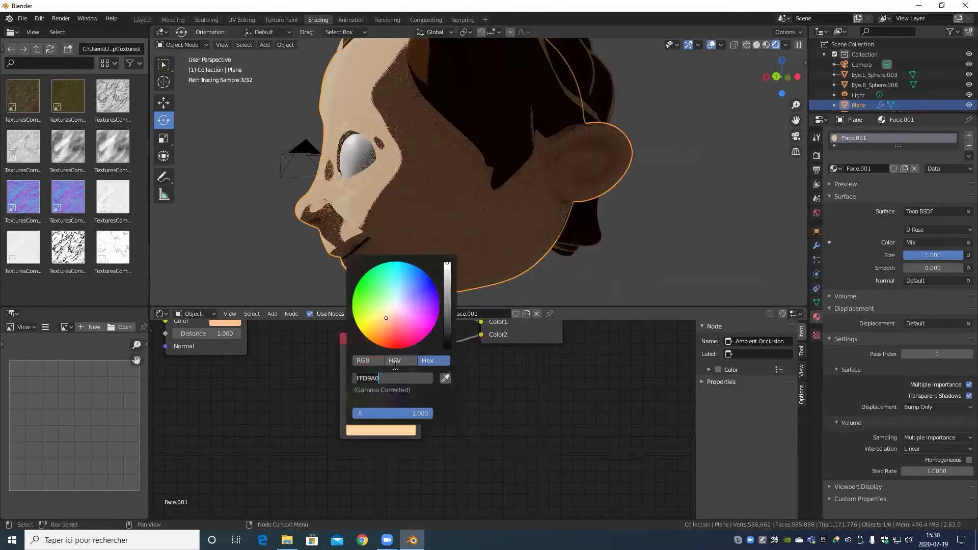
key(Return)
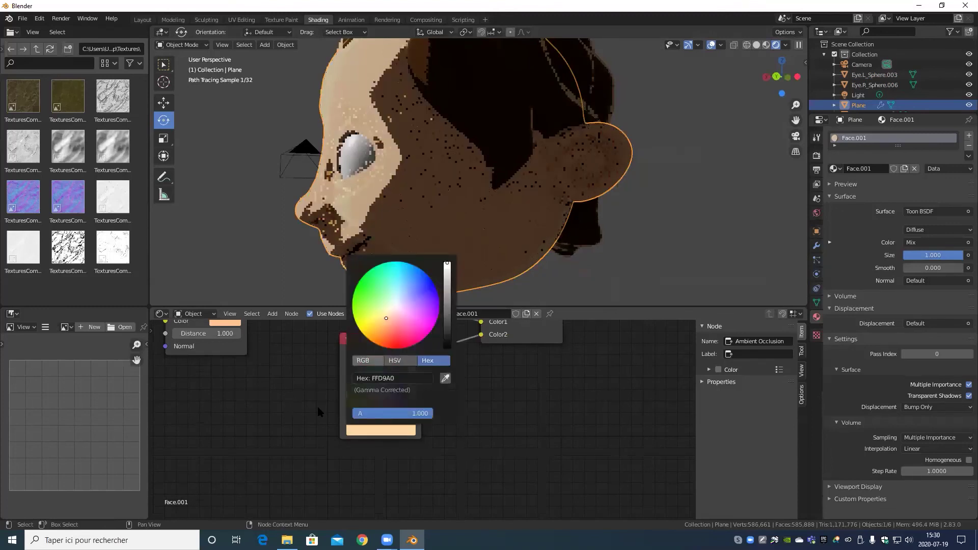
click(378, 360)
key(ctrl+z)
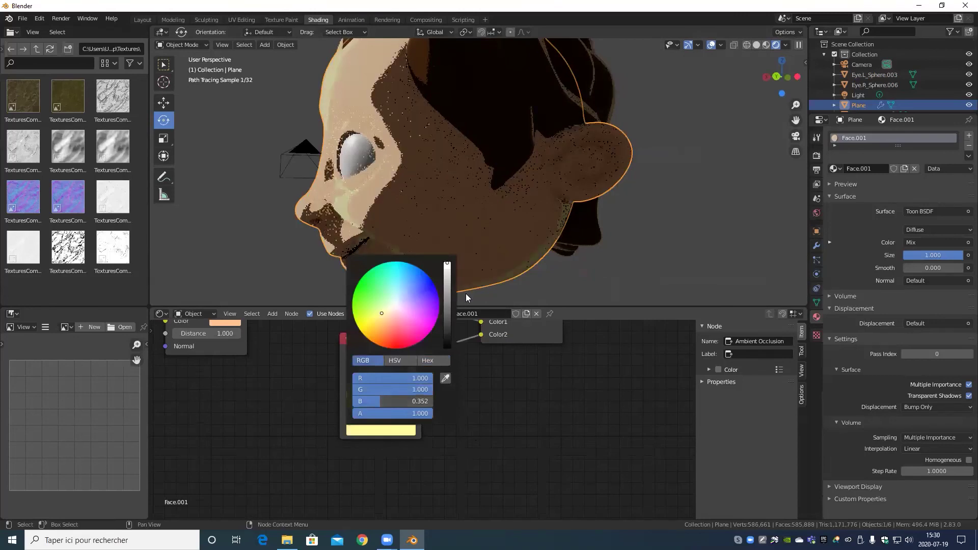
key(ctrl+z)
- Tint the RGB node's highlight color to a very pale peach, close to white
middle_drag(568, 191, 552, 197)
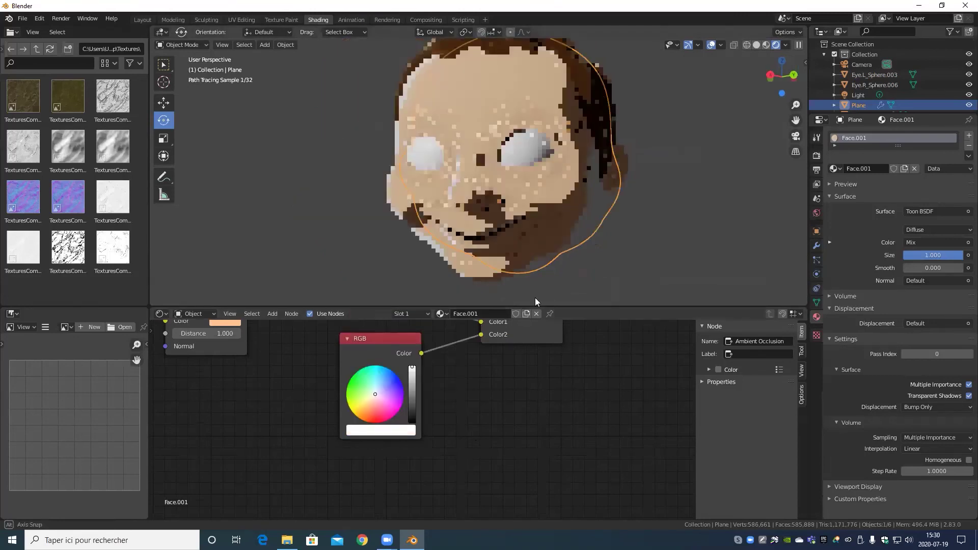
scroll(393, 447, up, 2)
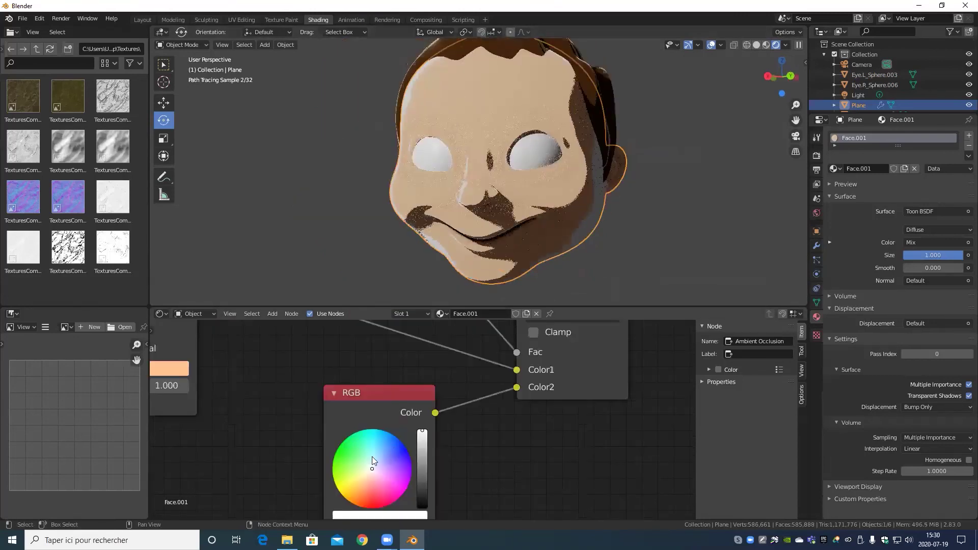
middle_drag(372, 456, 369, 446)
drag(370, 459, 368, 463)
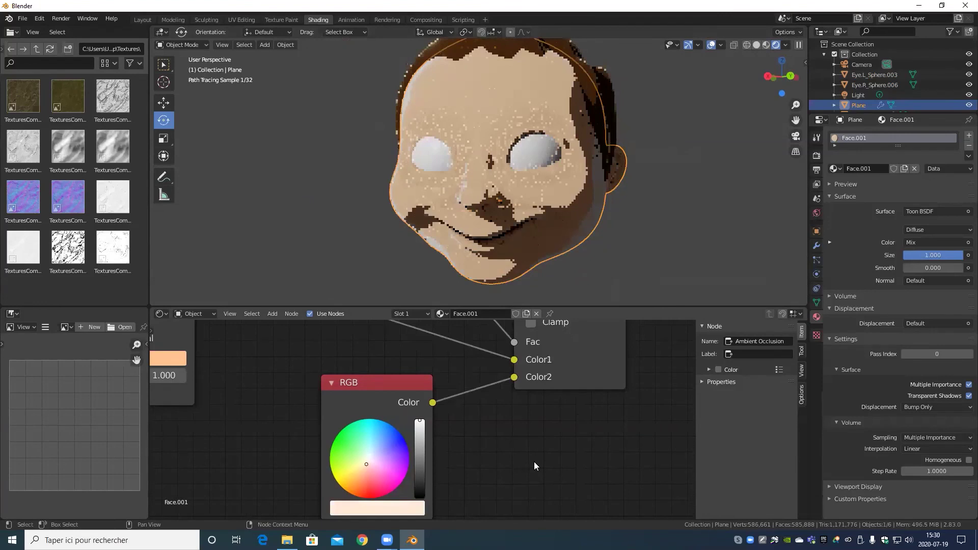
- Set the face material's Fresnel IOR to 0.910 and inspect the highlights along the side of the head
middle_drag(486, 332, 498, 492)
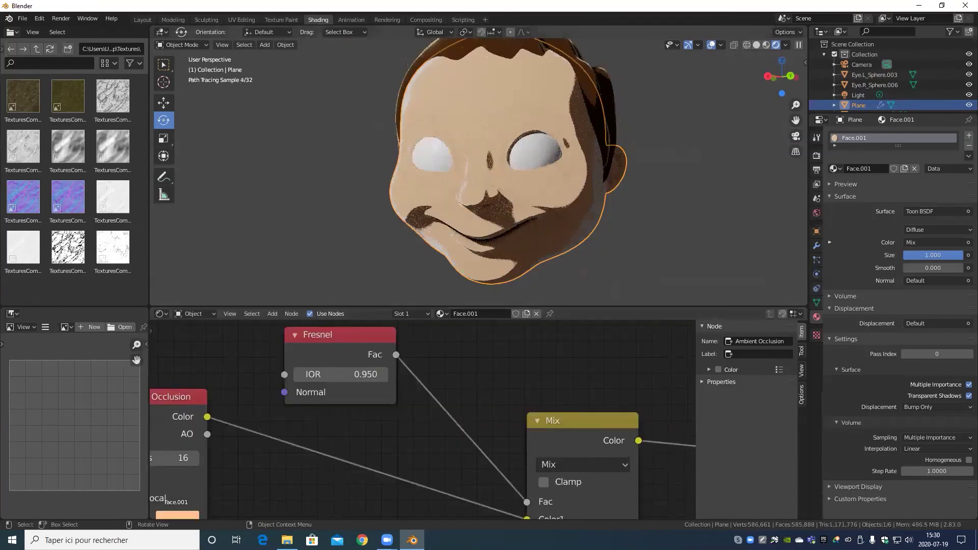
mouse_move(337, 374)
mouse_down()
mouse_move(357, 375)
mouse_move(331, 374)
mouse_move(341, 375)
mouse_up()
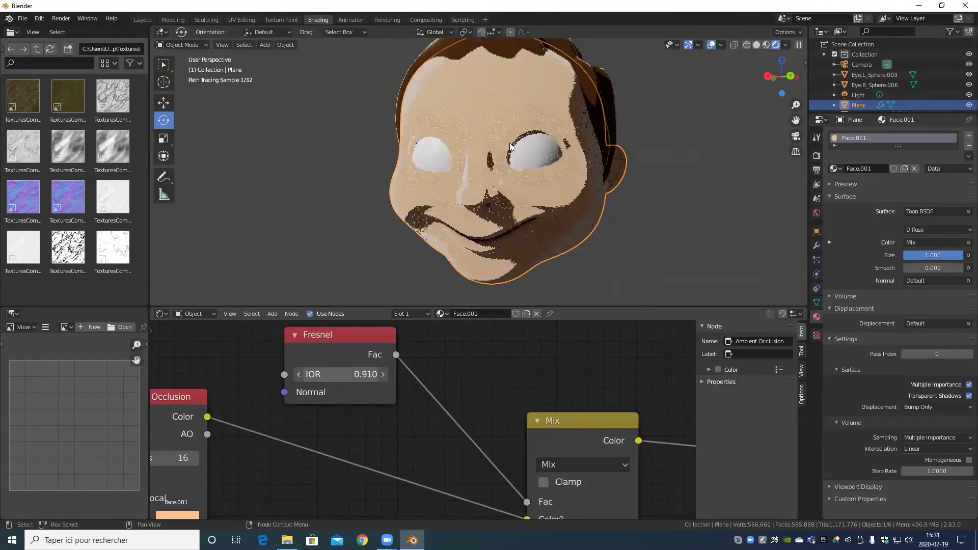
scroll(509, 143, down, 2)
middle_drag(624, 143, 540, 202)
scroll(540, 202, up, 4)
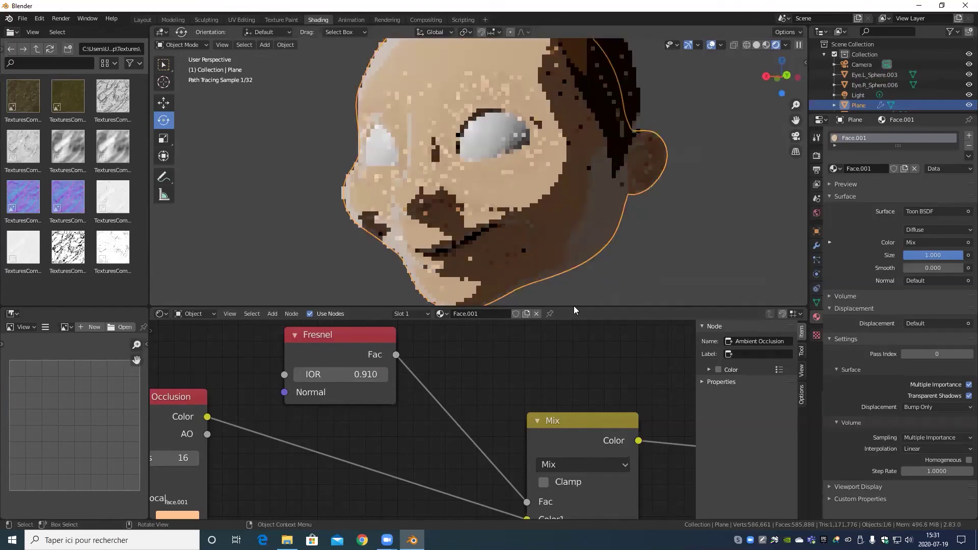
- Delete the unlinked RGB Curves node that overlaps the Mix node in the face material
scroll(555, 355, down, 2)
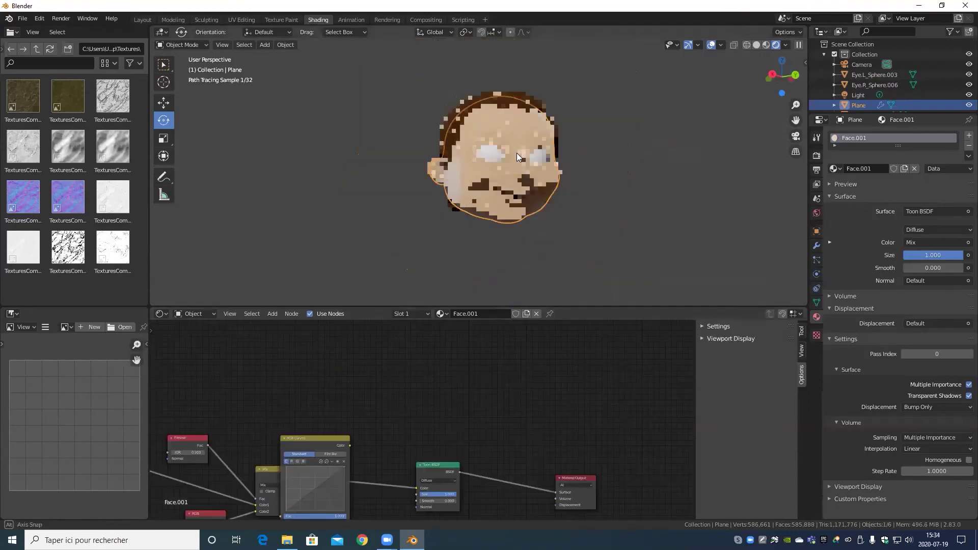
middle_drag(517, 153, 538, 159)
scroll(537, 158, up, 6)
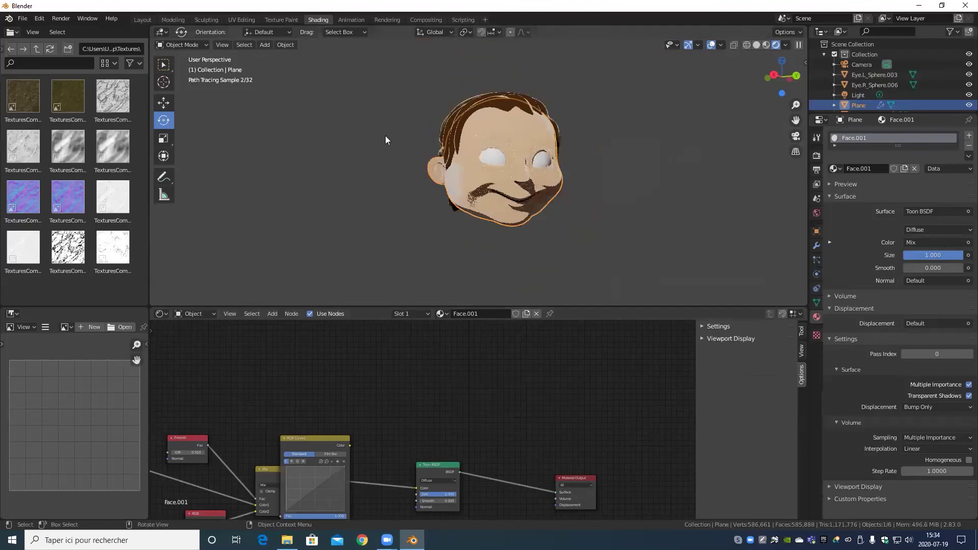
middle_drag(553, 136, 546, 161)
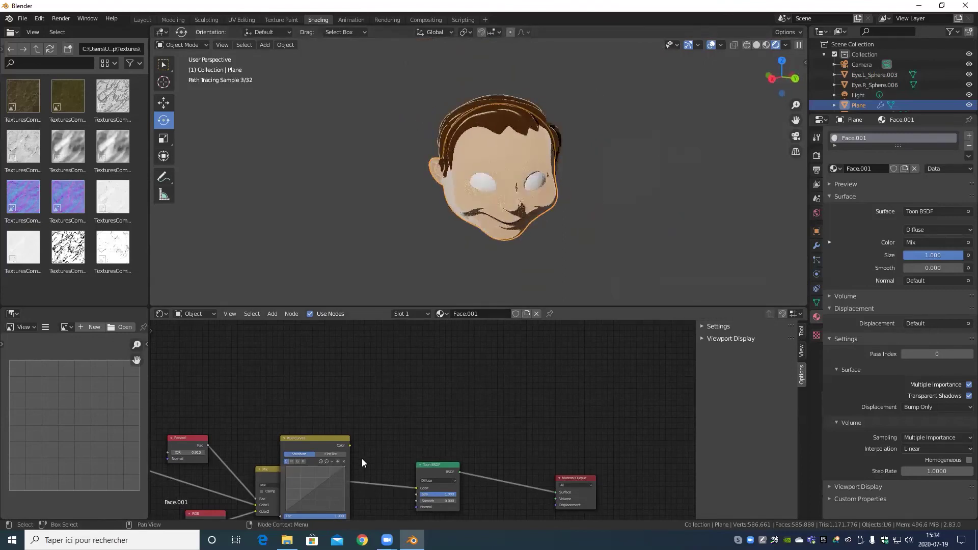
middle_drag(362, 458, 537, 358)
click(454, 346)
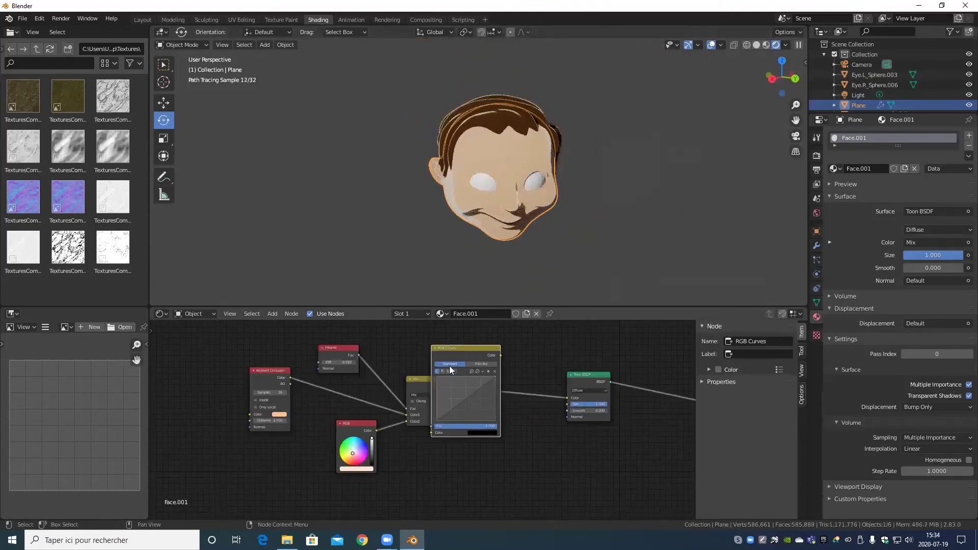
key(ctrl+x)
scroll(462, 410, down, 3)
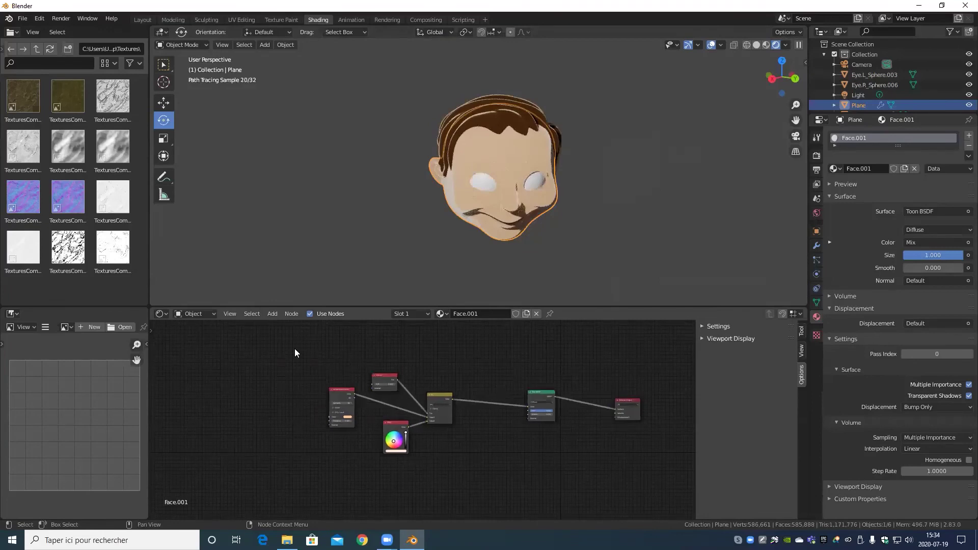
- Add a second RGB node and place it before the Ambient Occlusion node
drag(295, 351, 571, 512)
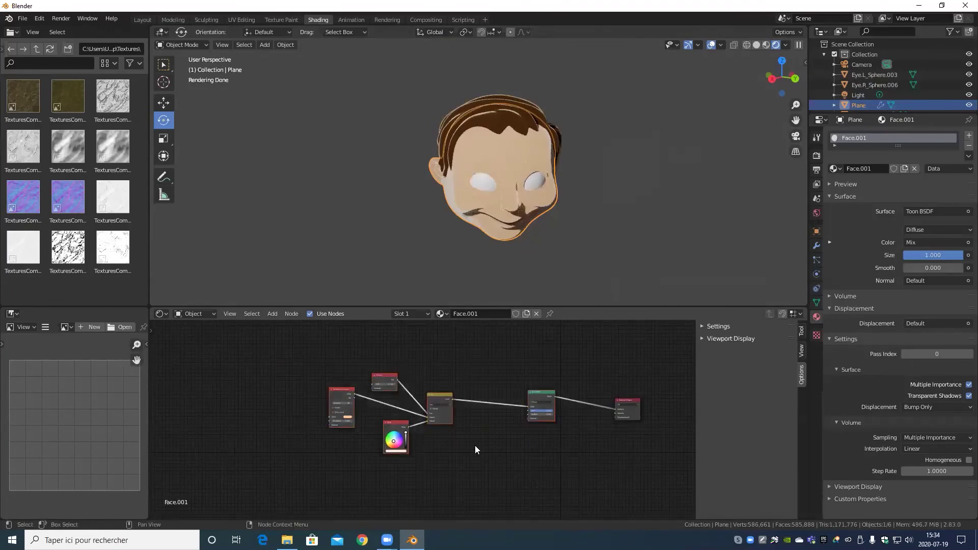
scroll(475, 445, up, 2)
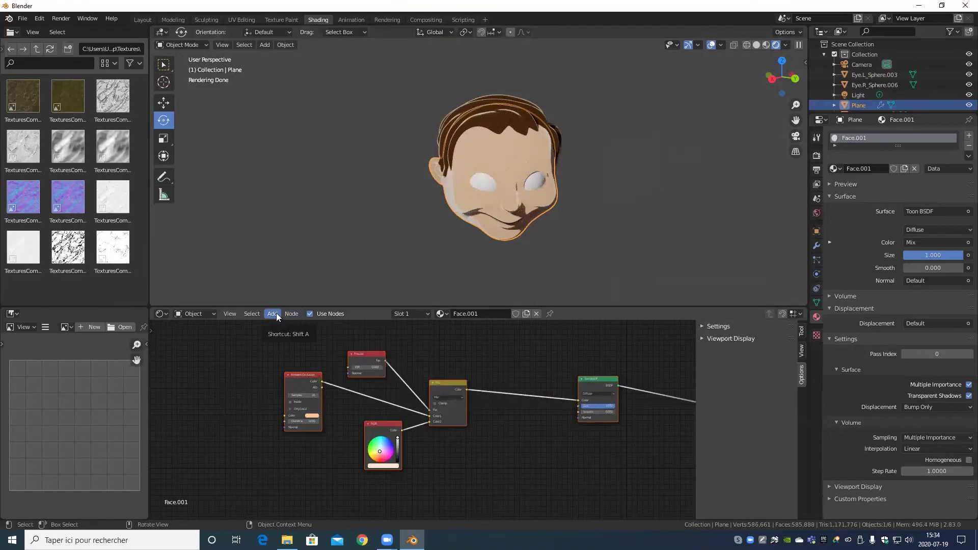
click(298, 346)
click(278, 316)
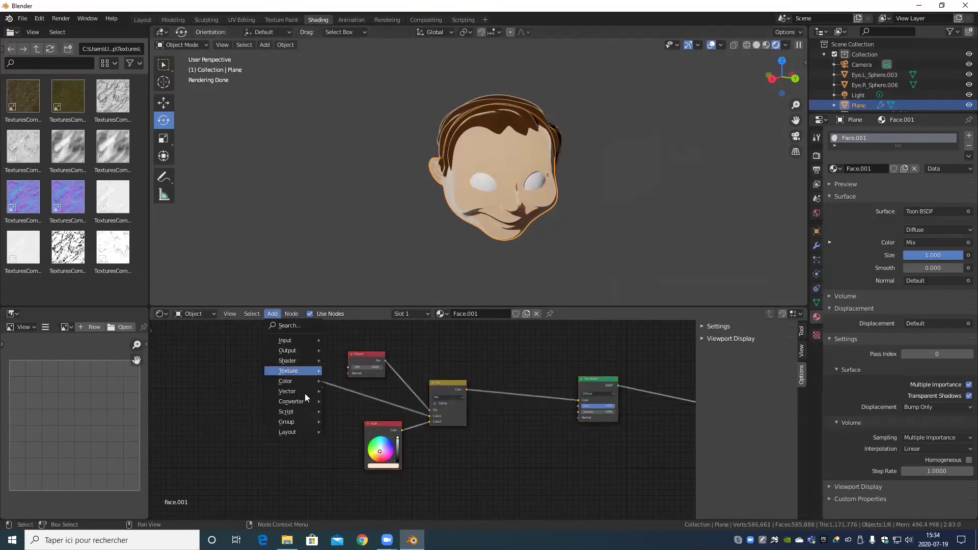
mouse_move(293, 381)
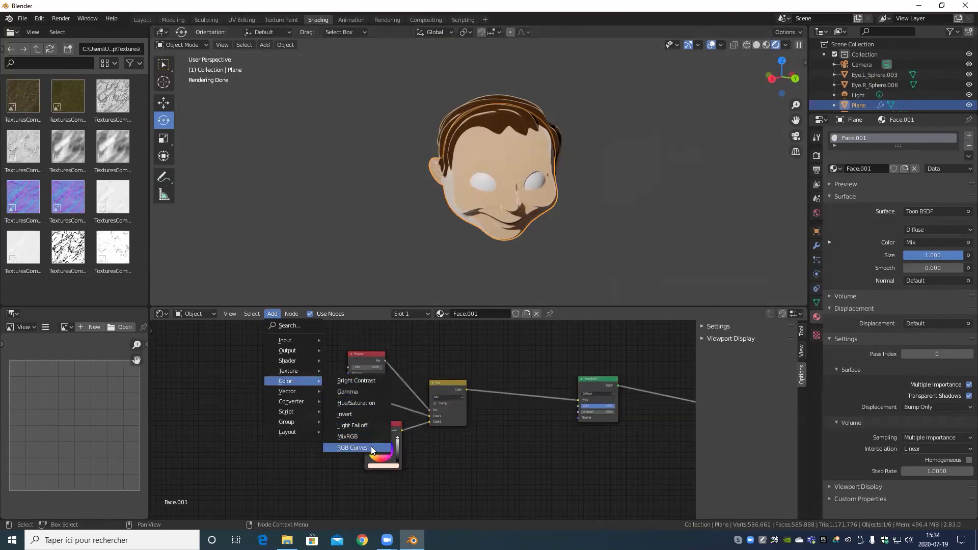
mouse_move(318, 339)
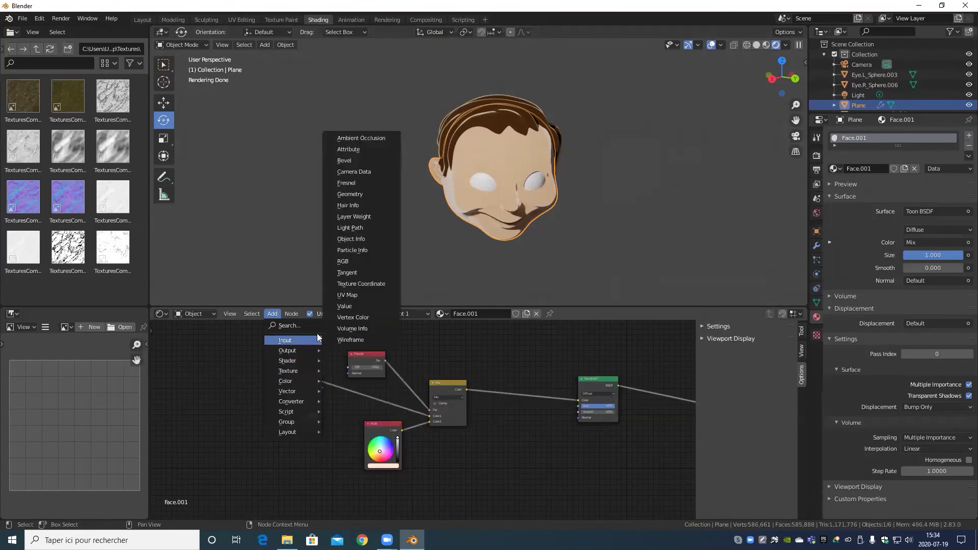
click(365, 260)
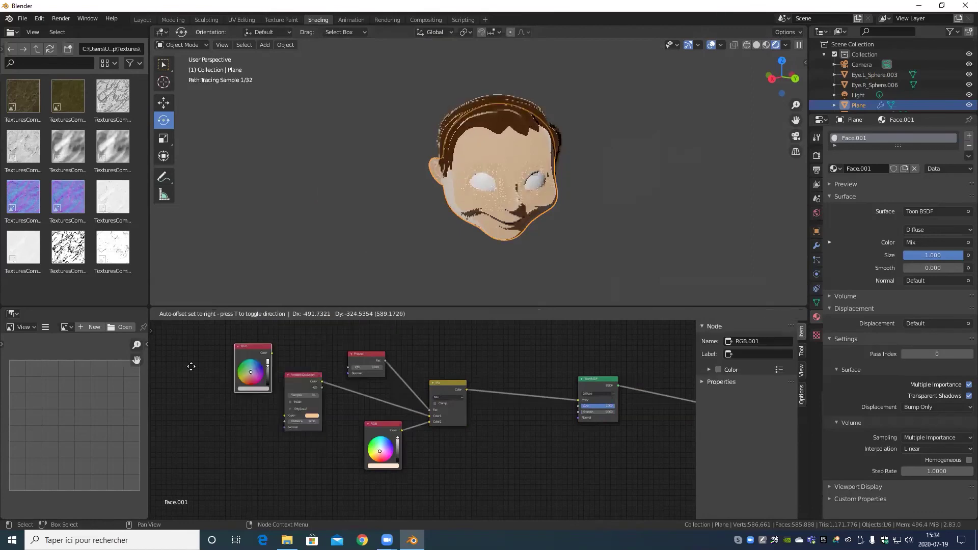
click(220, 387)
scroll(196, 373, up, 1)
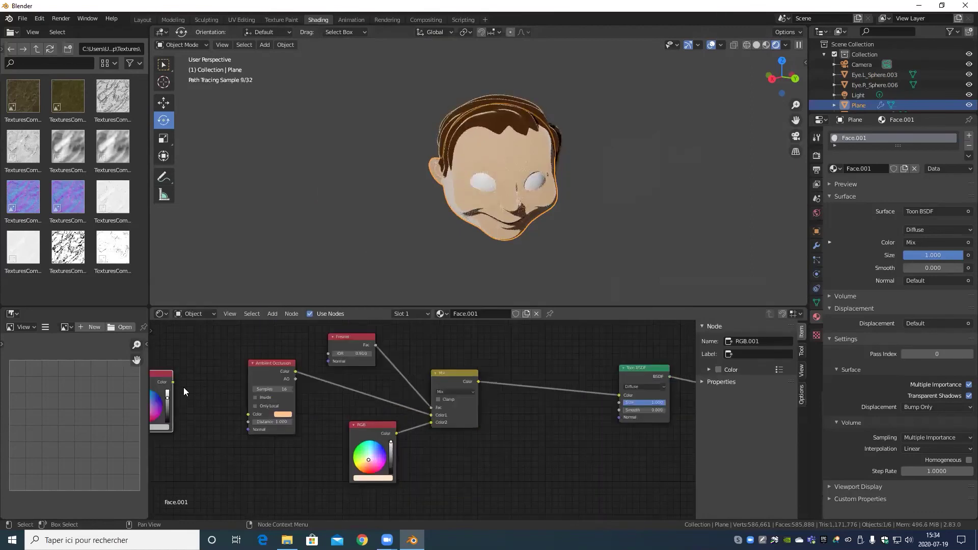
- Try driving the Ambient Occlusion's Color input with the new RGB node, and remove that link
drag(172, 382, 248, 414)
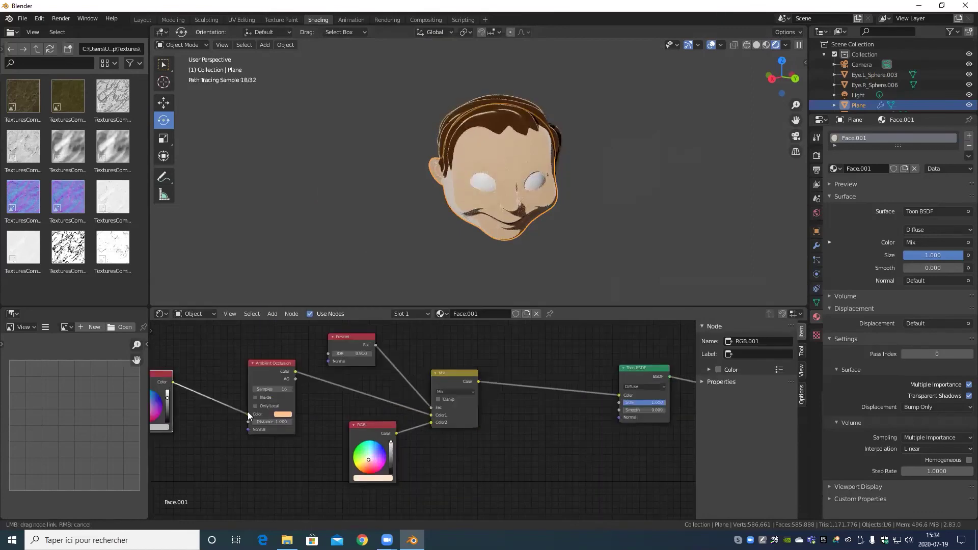
scroll(288, 378, down, 2)
drag(473, 443, 584, 499)
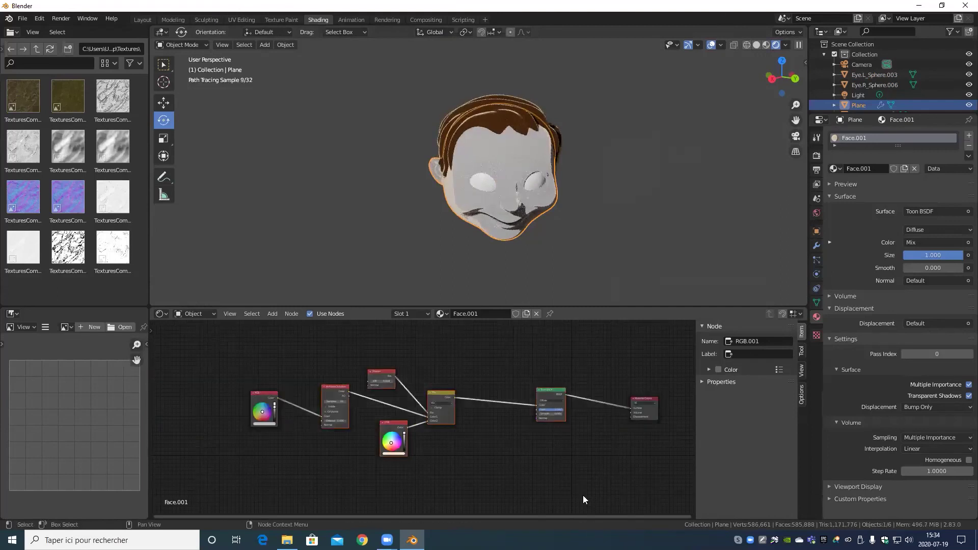
scroll(186, 439, up, 2)
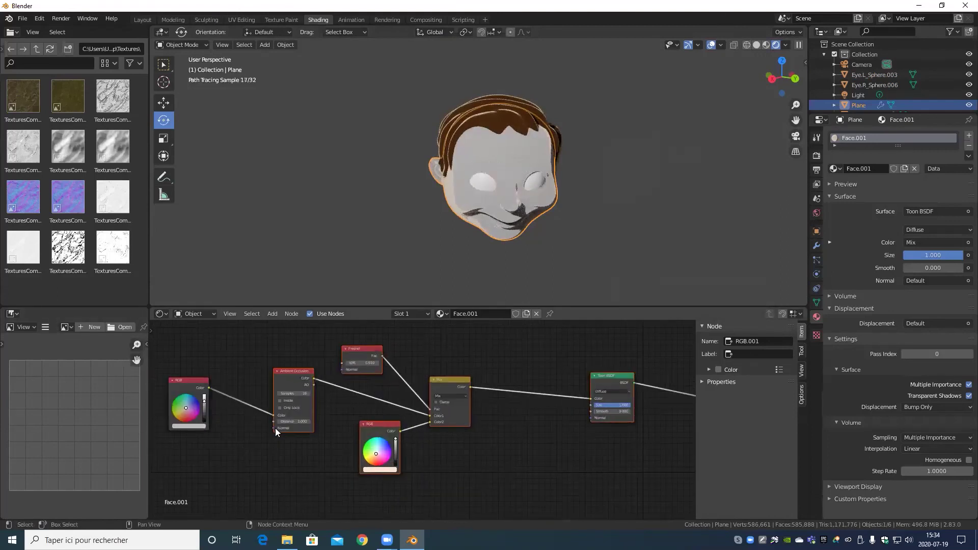
click(268, 415)
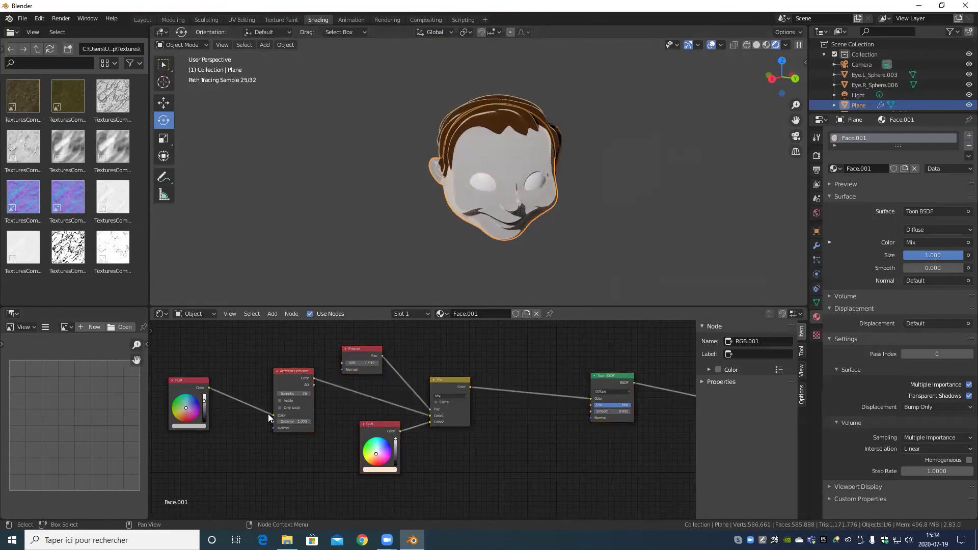
drag(270, 414, 243, 417)
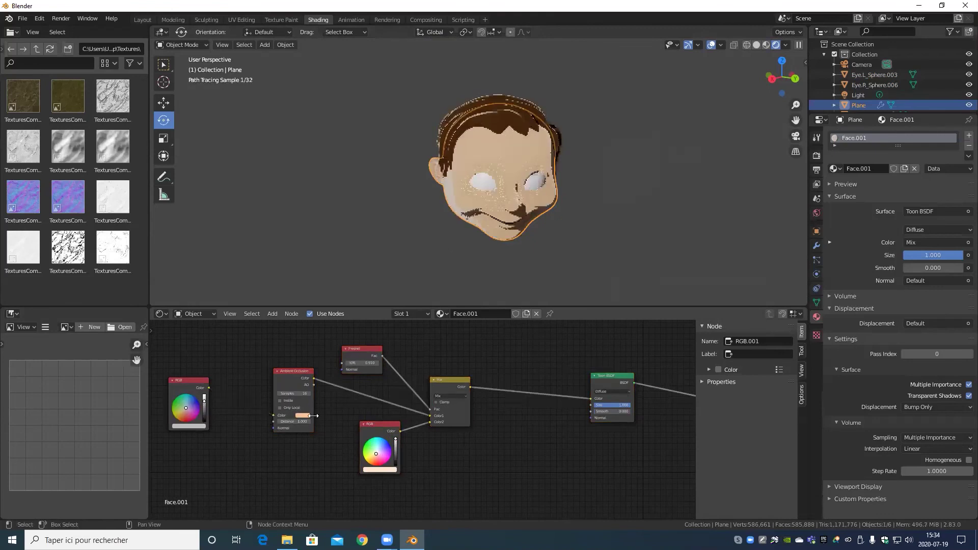
- Copy the Ambient Occlusion node's hex color value into the new RGB node
click(305, 415)
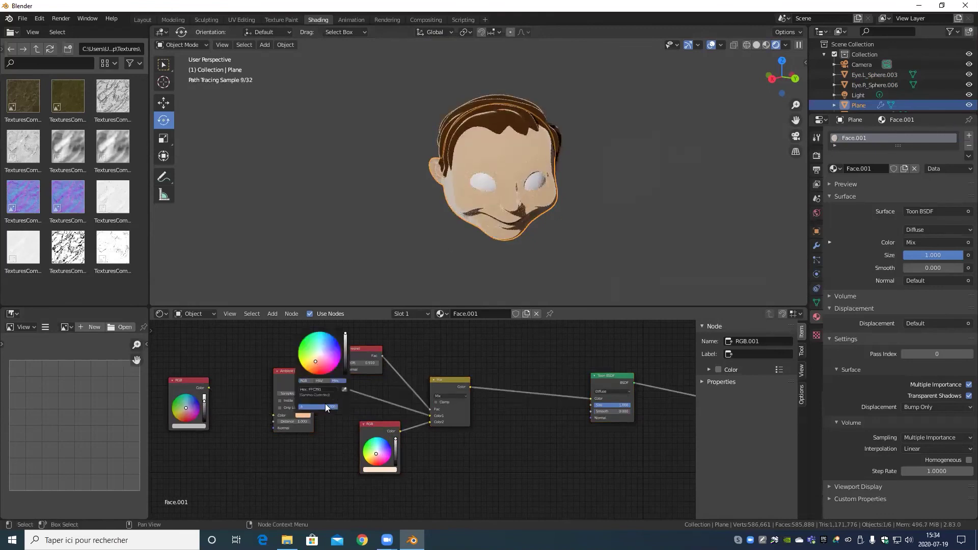
click(199, 427)
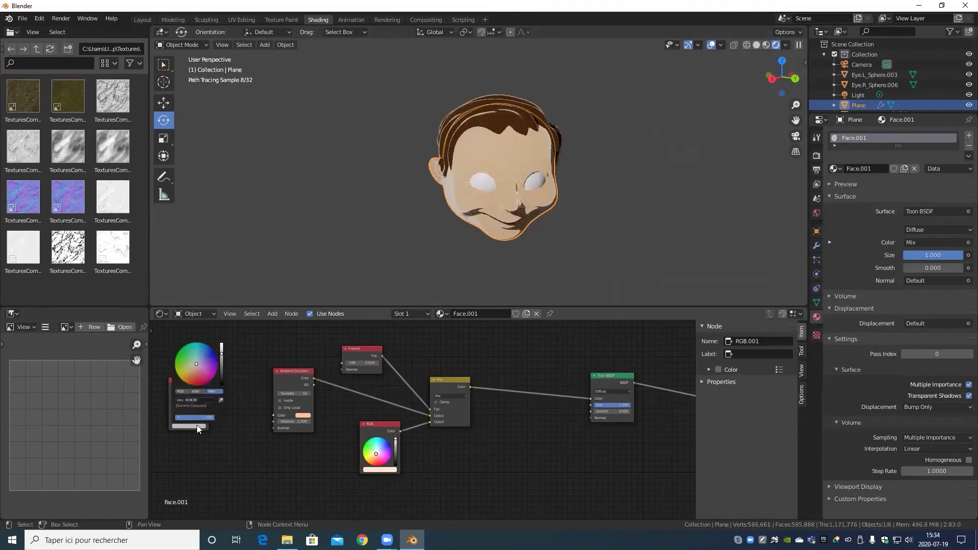
click(203, 399)
key(ctrl+v)
key(Return)
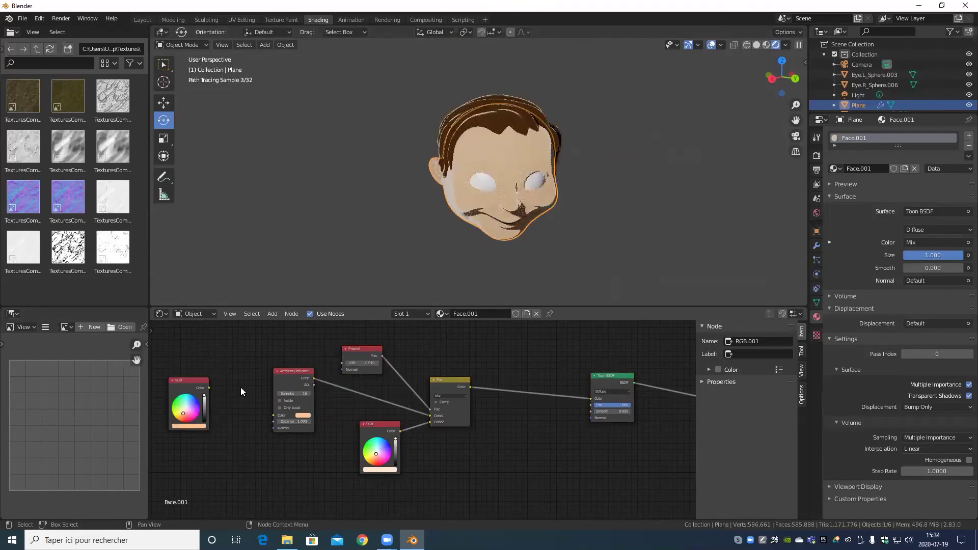
- Link the new RGB node to the Ambient Occlusion's Color input, and group the nodes from Ambient Occlusion through Toon BSDF
drag(209, 388, 274, 415)
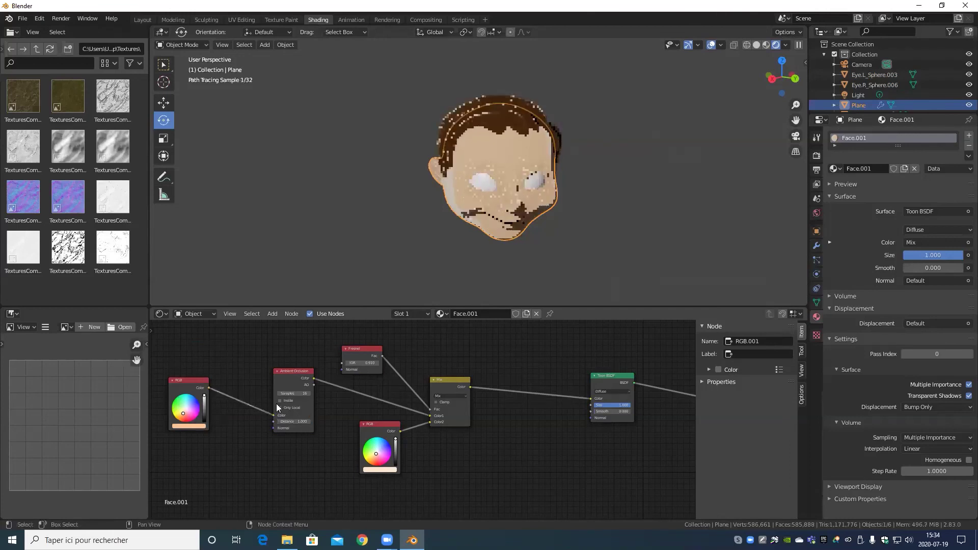
scroll(299, 342, down, 2)
drag(300, 342, 576, 482)
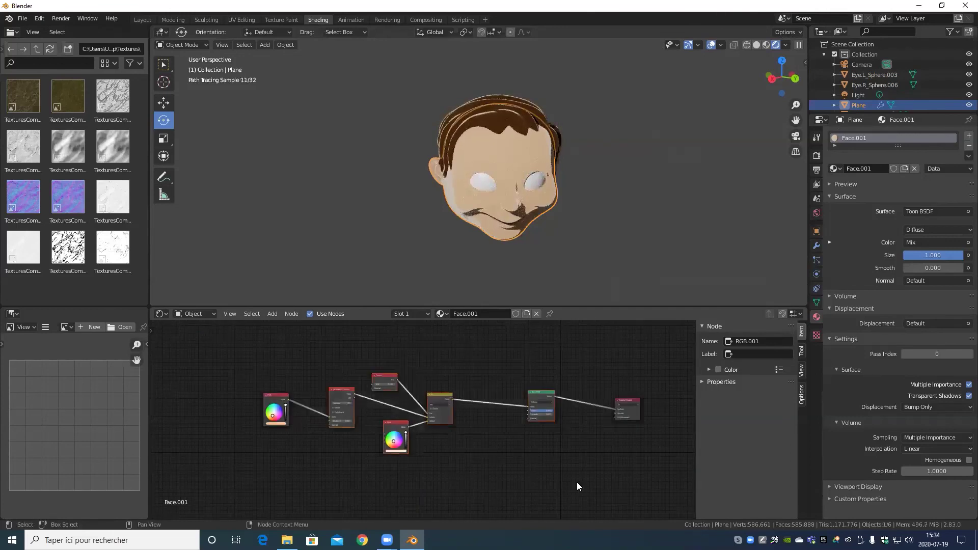
click(272, 313)
mouse_move(301, 421)
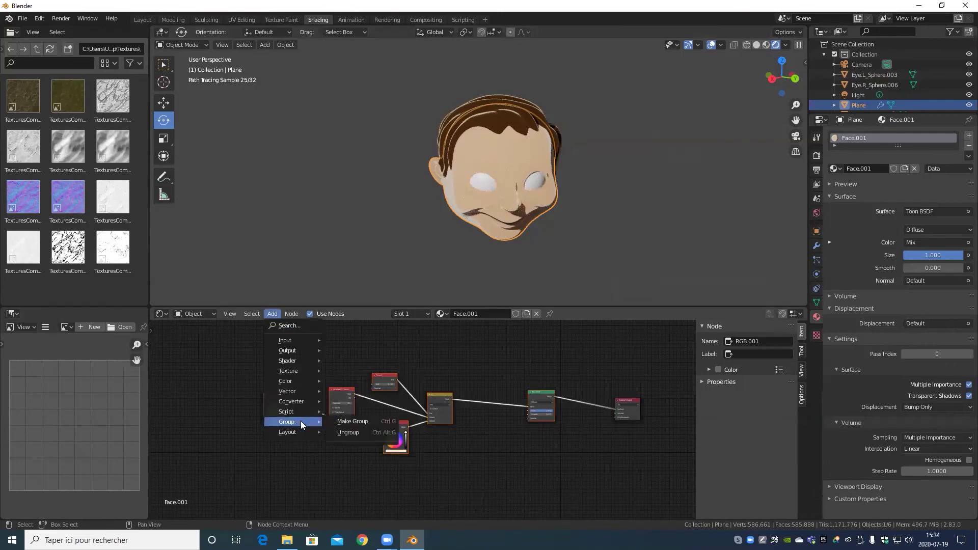
click(372, 425)
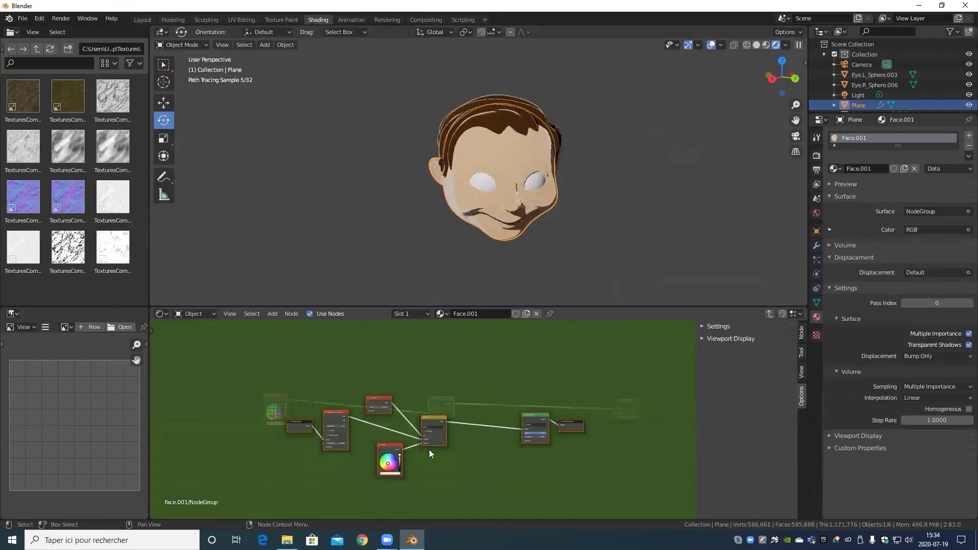
- Spread the Group Input and Group Output nodes away from the grouped shader nodes, and return to the main node tree
scroll(518, 444, up, 4)
middle_drag(624, 431, 474, 417)
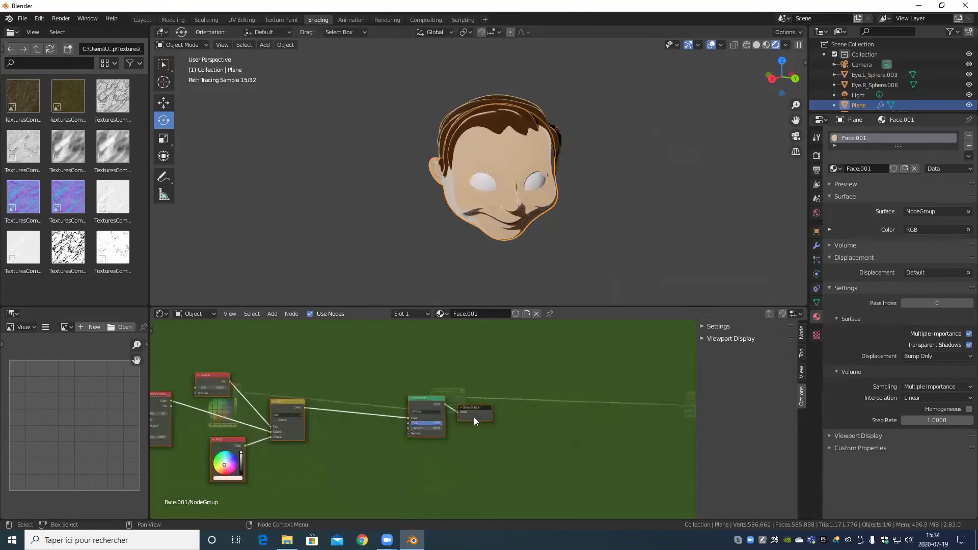
drag(575, 385, 664, 370)
click(317, 431)
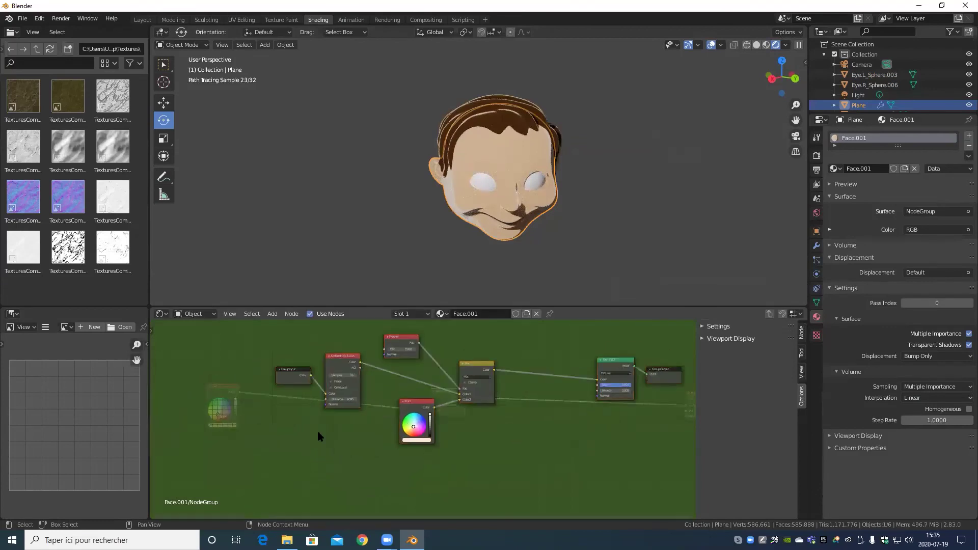
drag(301, 367, 212, 390)
middle_drag(648, 383, 478, 395)
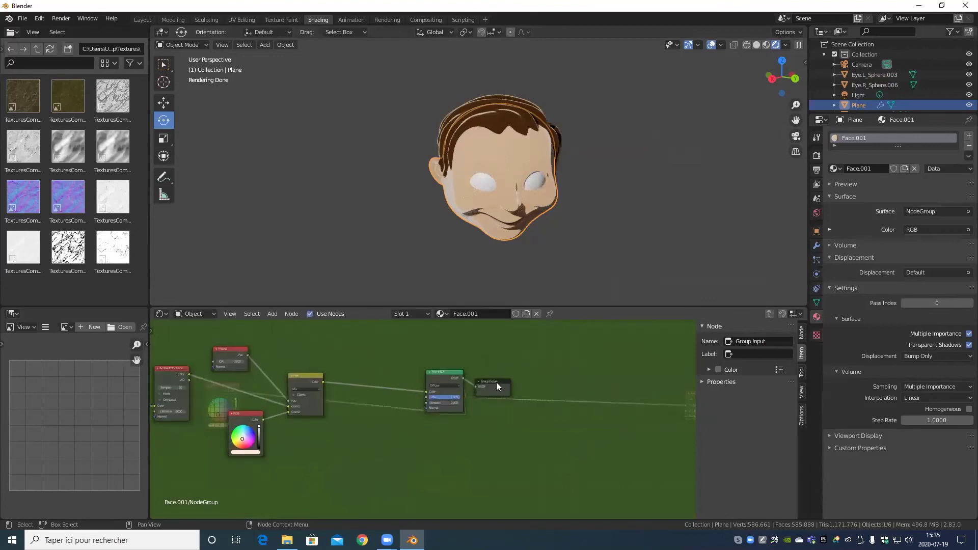
drag(497, 386, 638, 375)
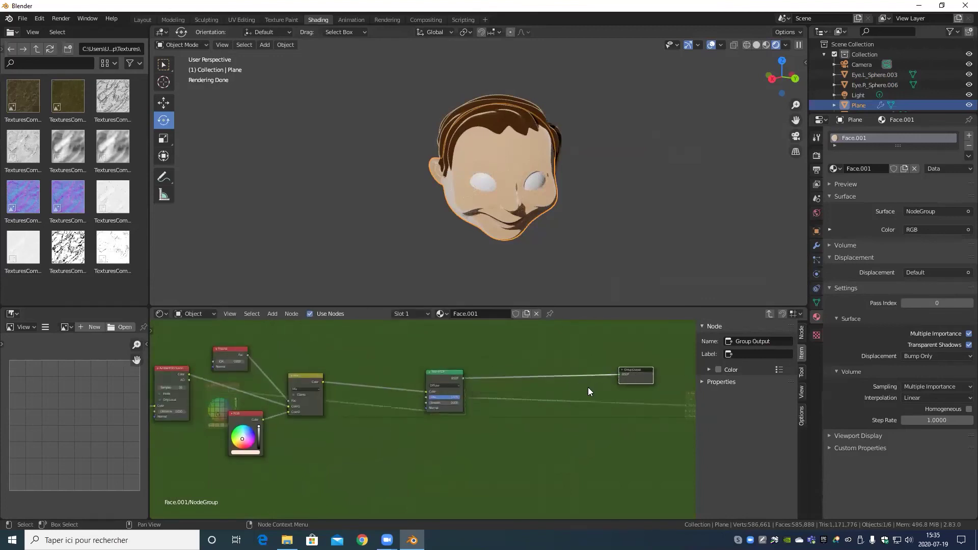
scroll(588, 390, down, 5)
middle_drag(387, 446, 562, 464)
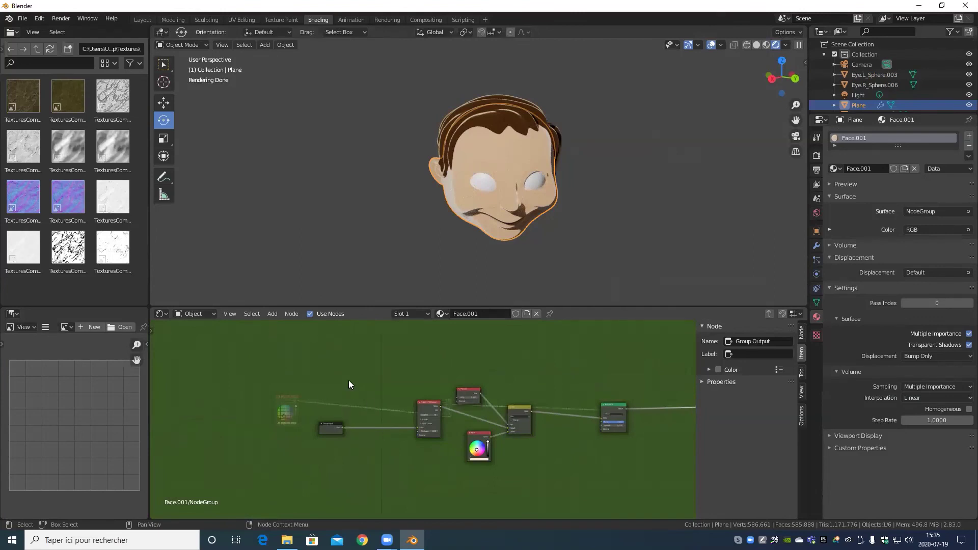
key(Tab)
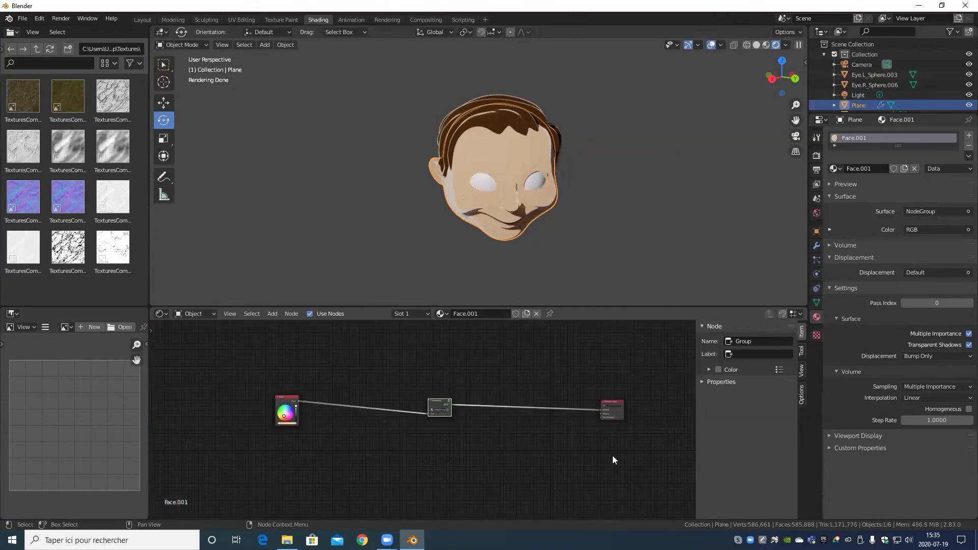
- Disconnect the RGB node from the node group's Color input
scroll(398, 407, up, 3)
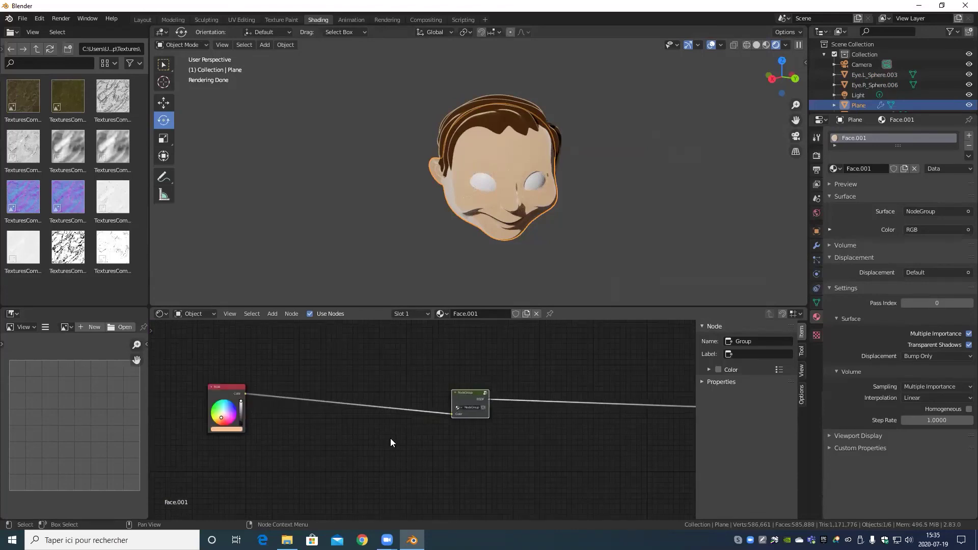
drag(442, 414, 368, 417)
scroll(421, 428, up, 5)
middle_drag(453, 436, 346, 447)
scroll(419, 441, up, 8)
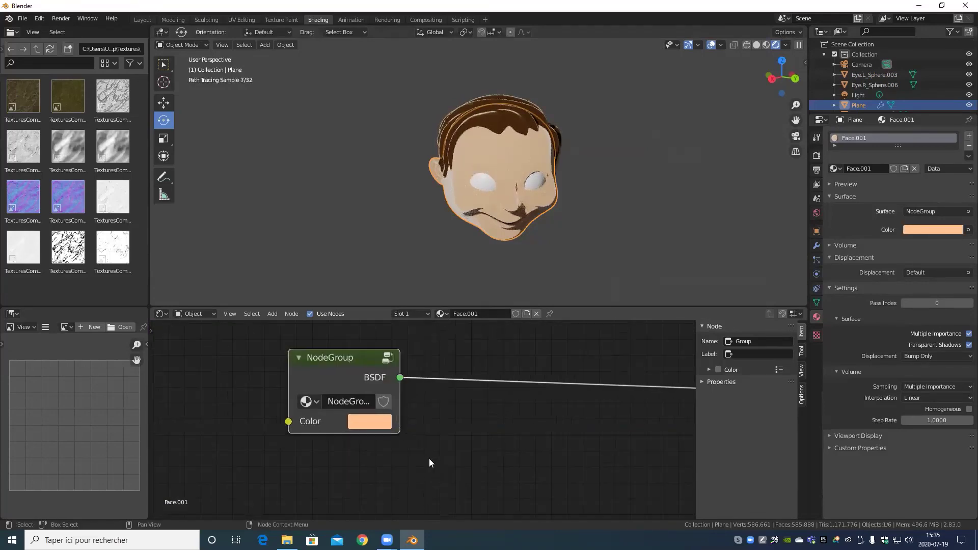
- Try red FF4B57 as the node group's Color, and set it back to skin tone FFC391
click(369, 424)
click(450, 246)
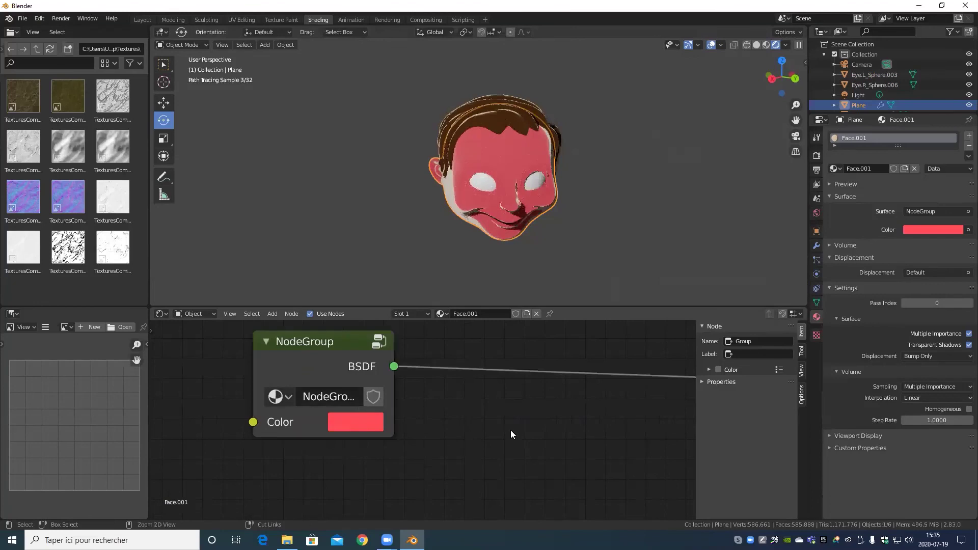
click(369, 422)
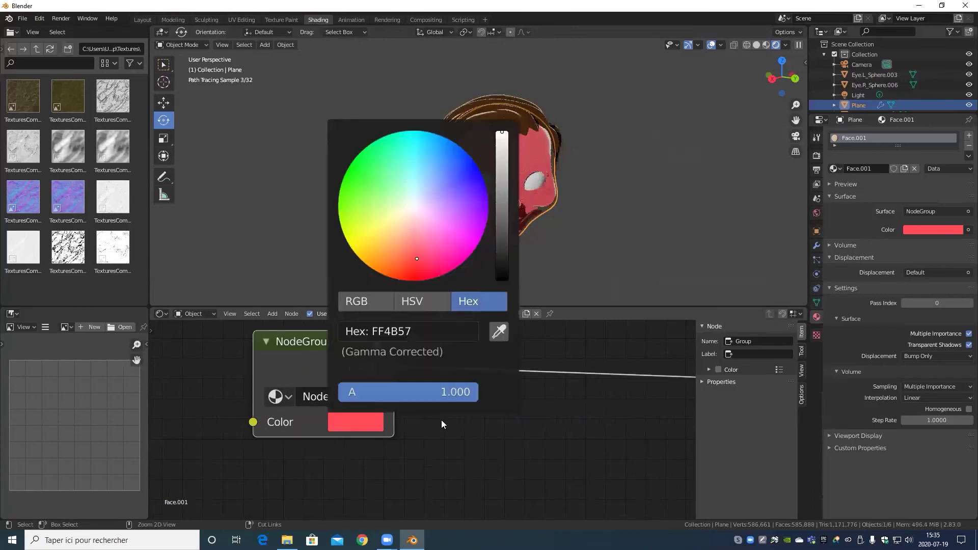
click(431, 332)
text(FFC391)
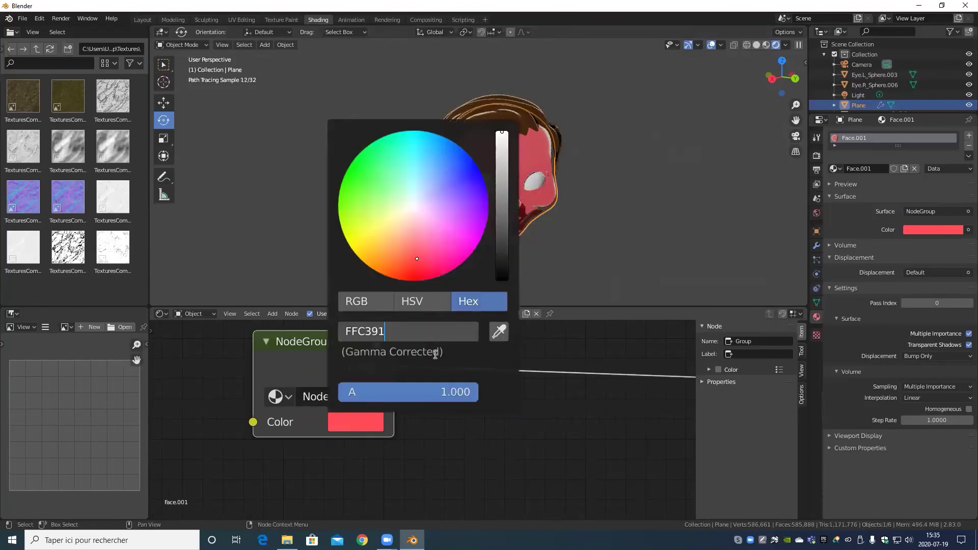
key(Return)
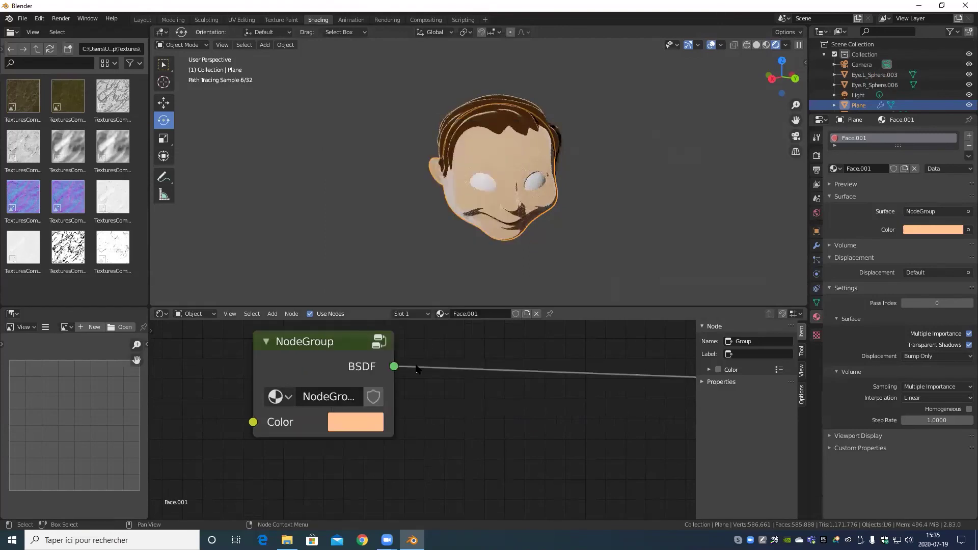
- Open the node group to view its inner nodes, and return to the main node tree
scroll(428, 410, down, 2)
scroll(428, 409, up, 1)
click(354, 366)
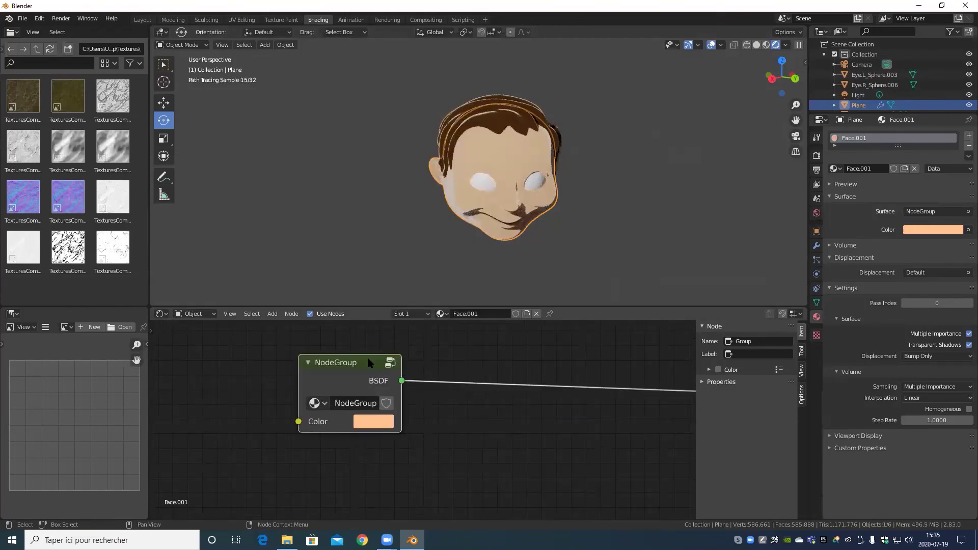
key(Tab)
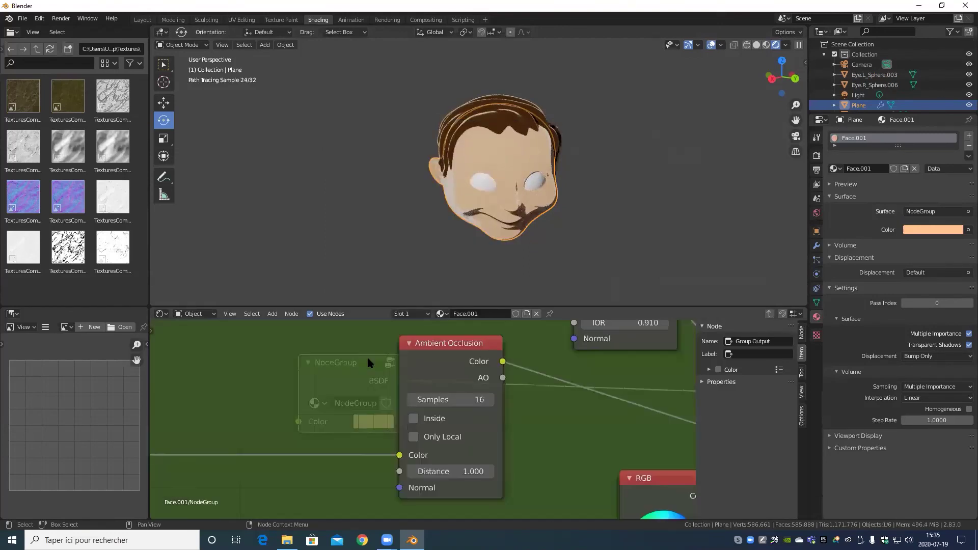
key(Tab)
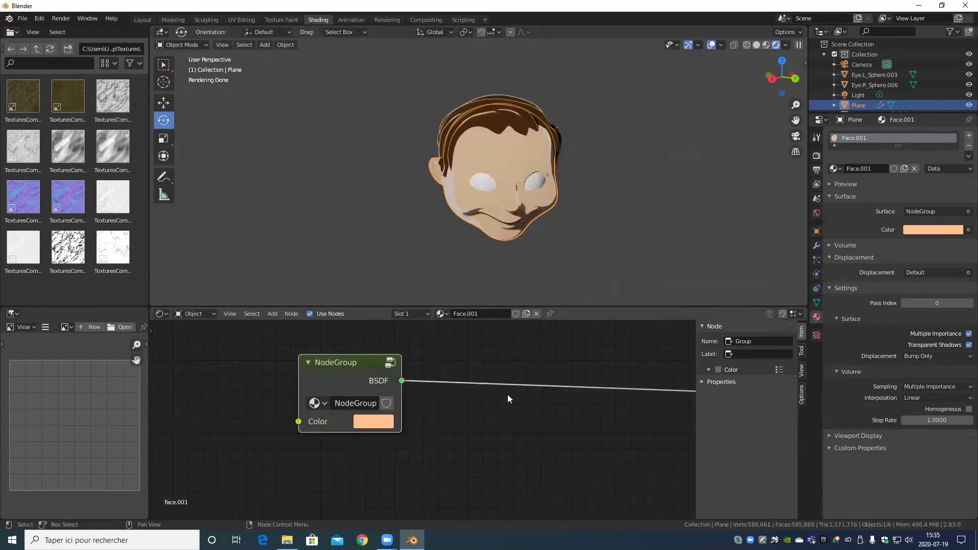
- Move the node group close to the Material Output node
scroll(461, 429, down, 5)
middle_drag(338, 432, 191, 346)
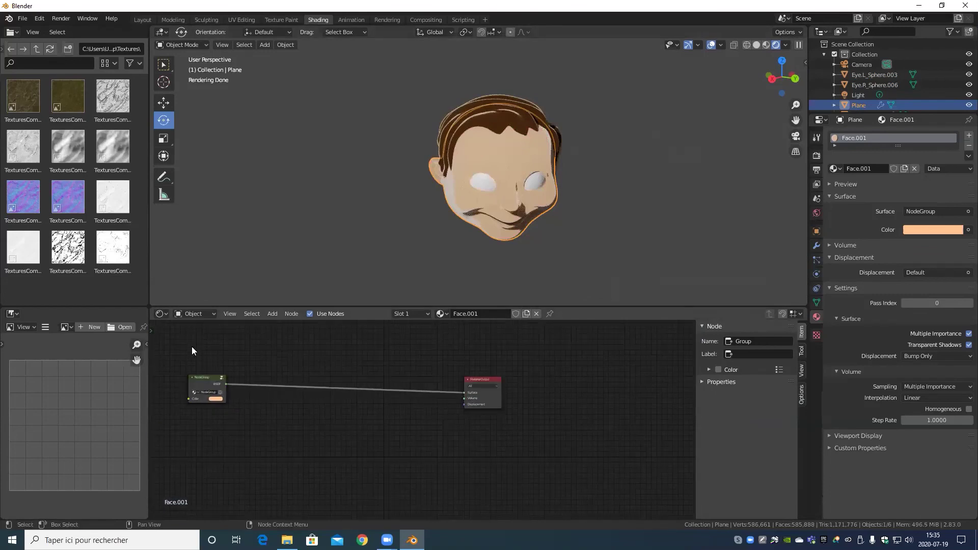
drag(226, 379, 425, 390)
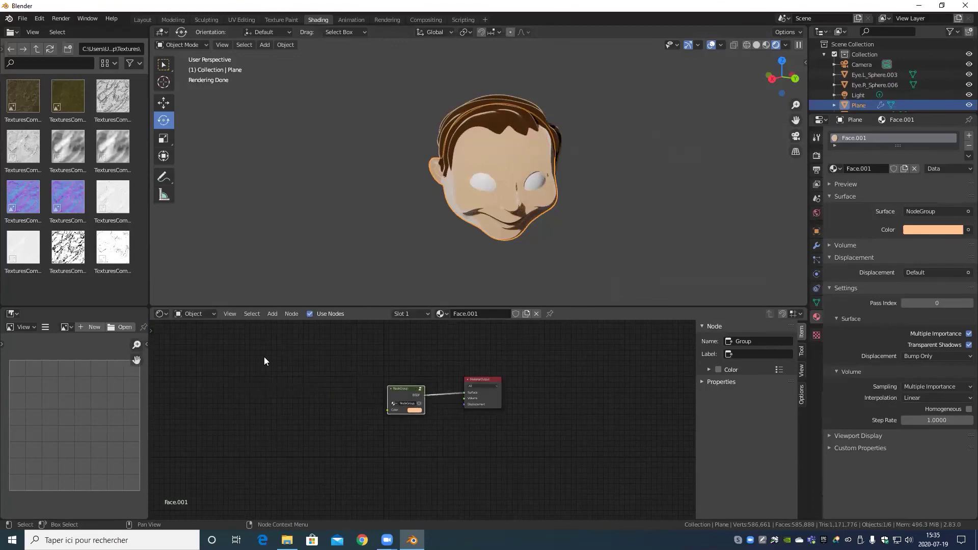
- Add a second instance of the saved NodeGroup and place it below the first one
click(272, 314)
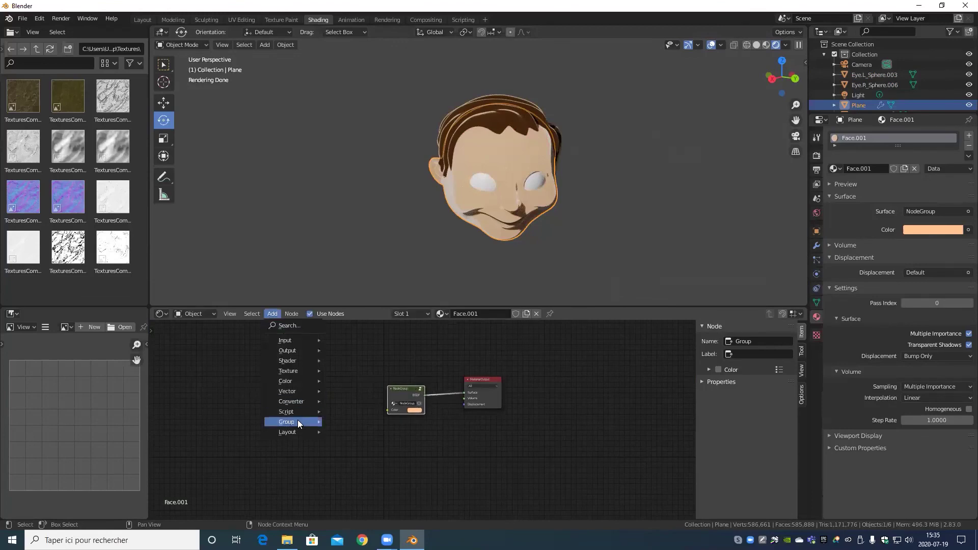
mouse_move(297, 420)
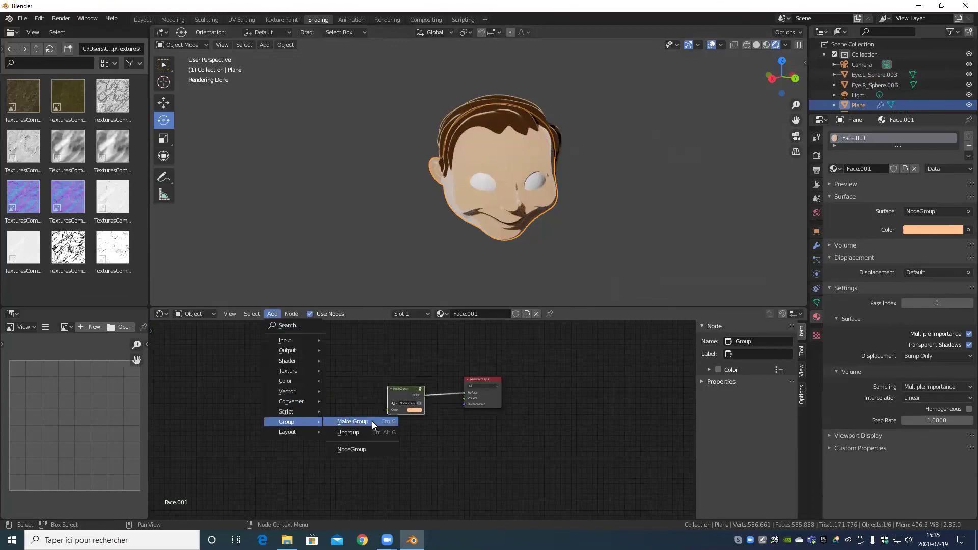
click(354, 451)
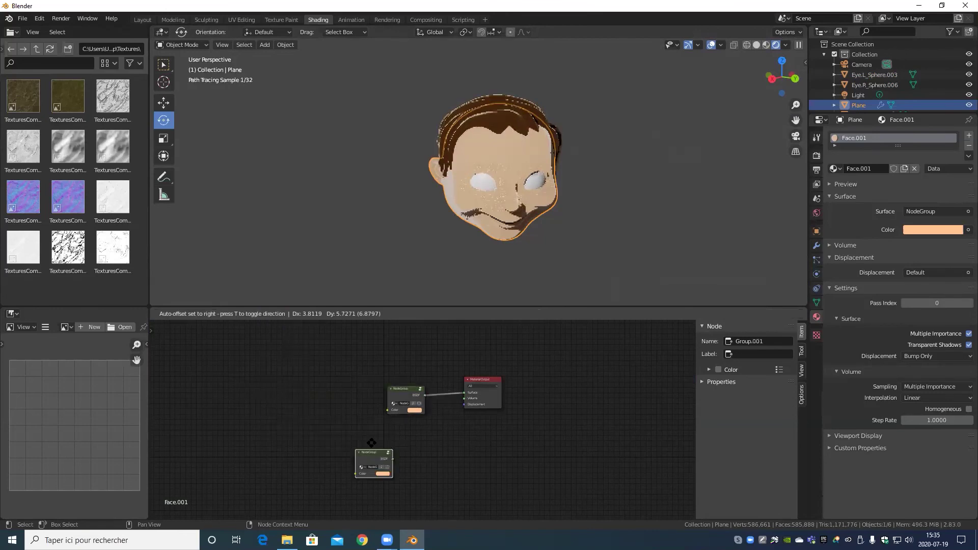
click(384, 444)
scroll(412, 463, up, 5)
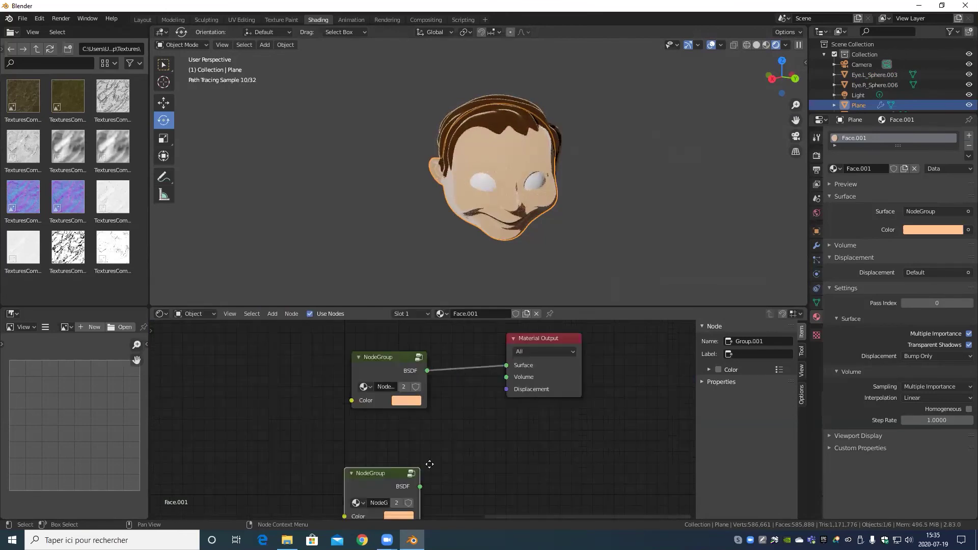
drag(398, 421, 420, 367)
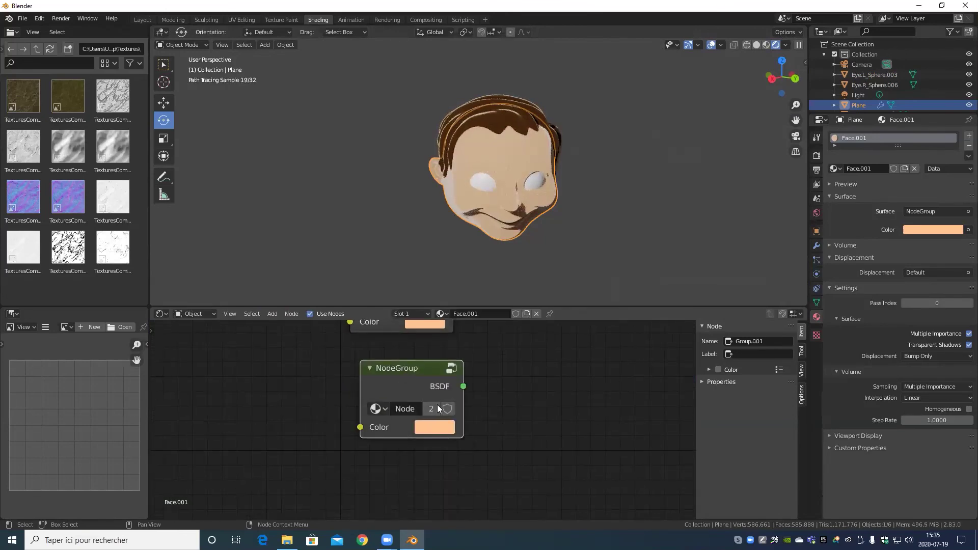
key(g)
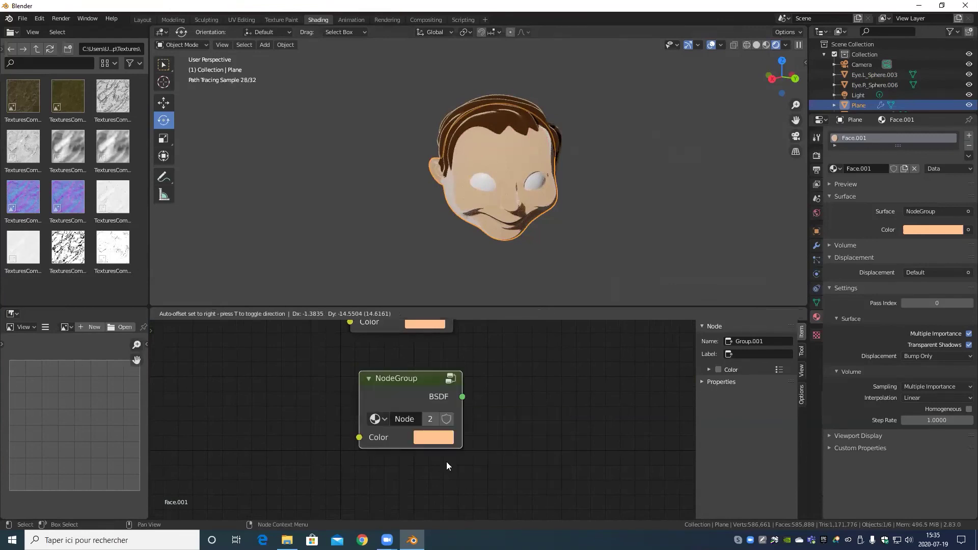
click(447, 462)
- Paste a third copy of the node group below the second one
key(ctrl+v)
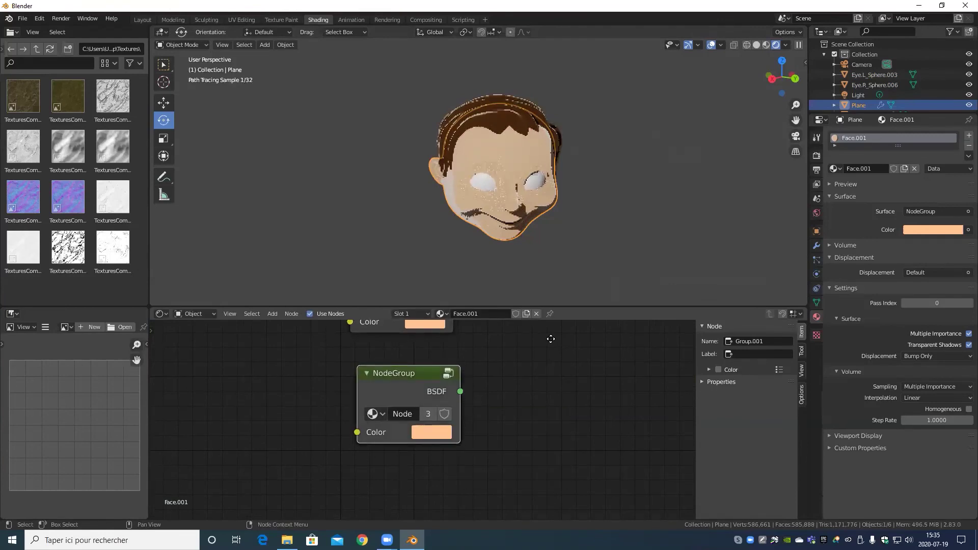
scroll(518, 393, down, 4)
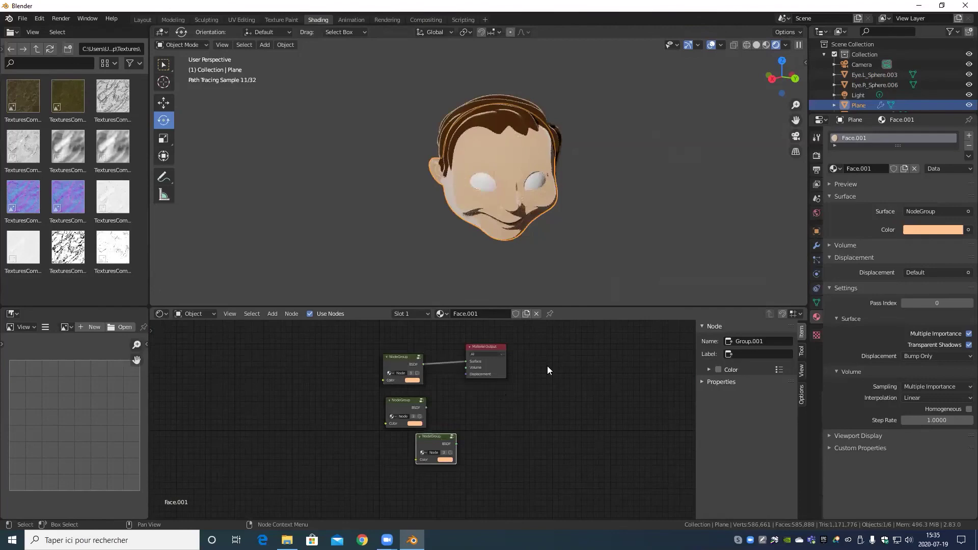
middle_drag(547, 365, 588, 339)
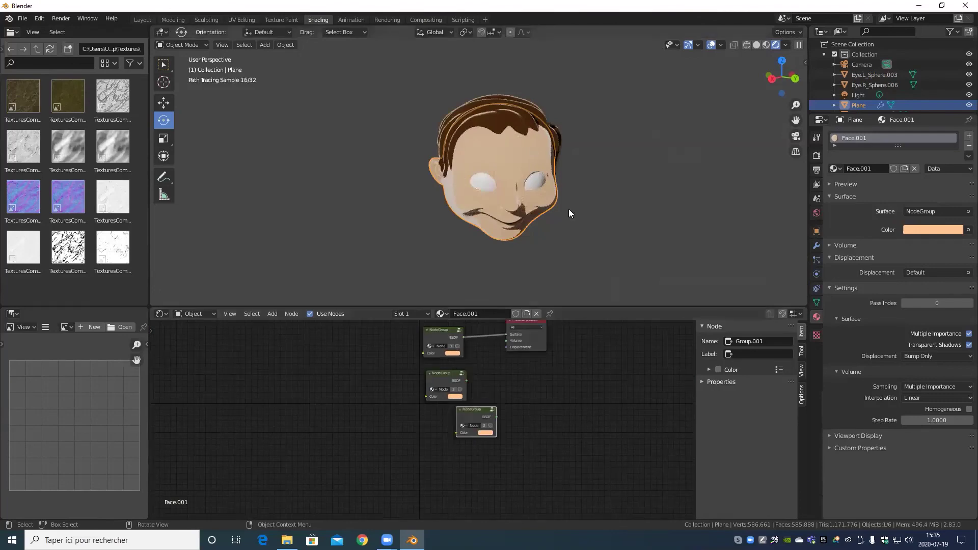
- Examine the toon shading on the face from the head's other side and from below
scroll(551, 178, up, 8)
scroll(502, 158, down, 7)
middle_drag(502, 158, 467, 129)
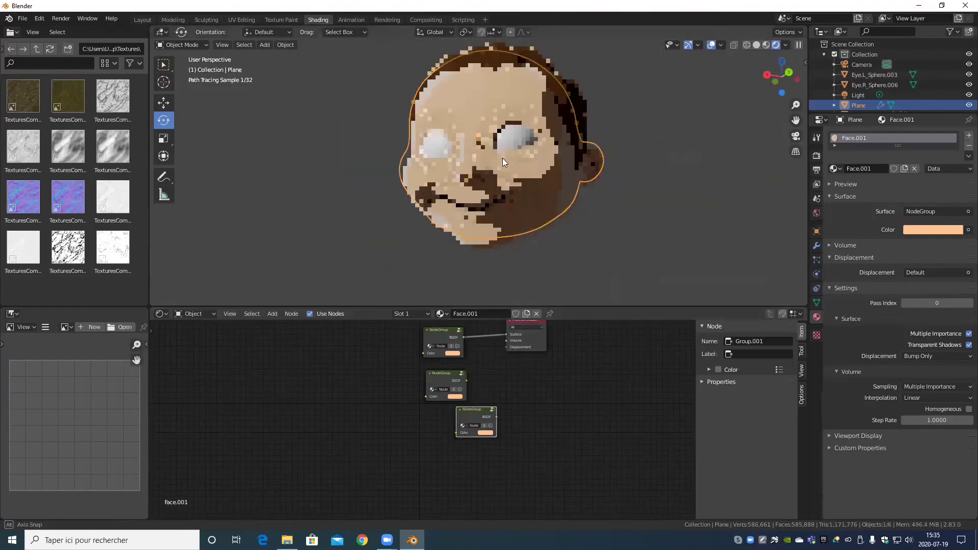
middle_drag(502, 158, 496, 157)
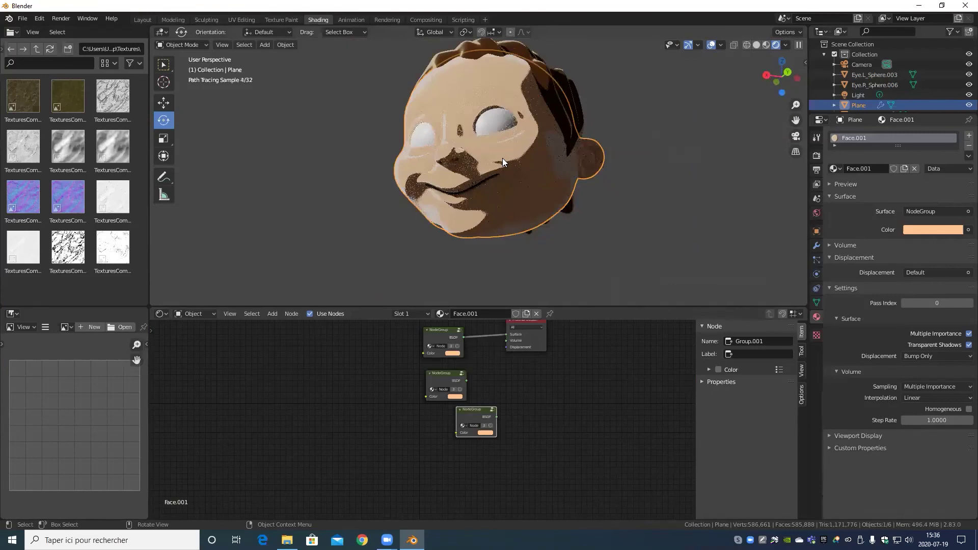